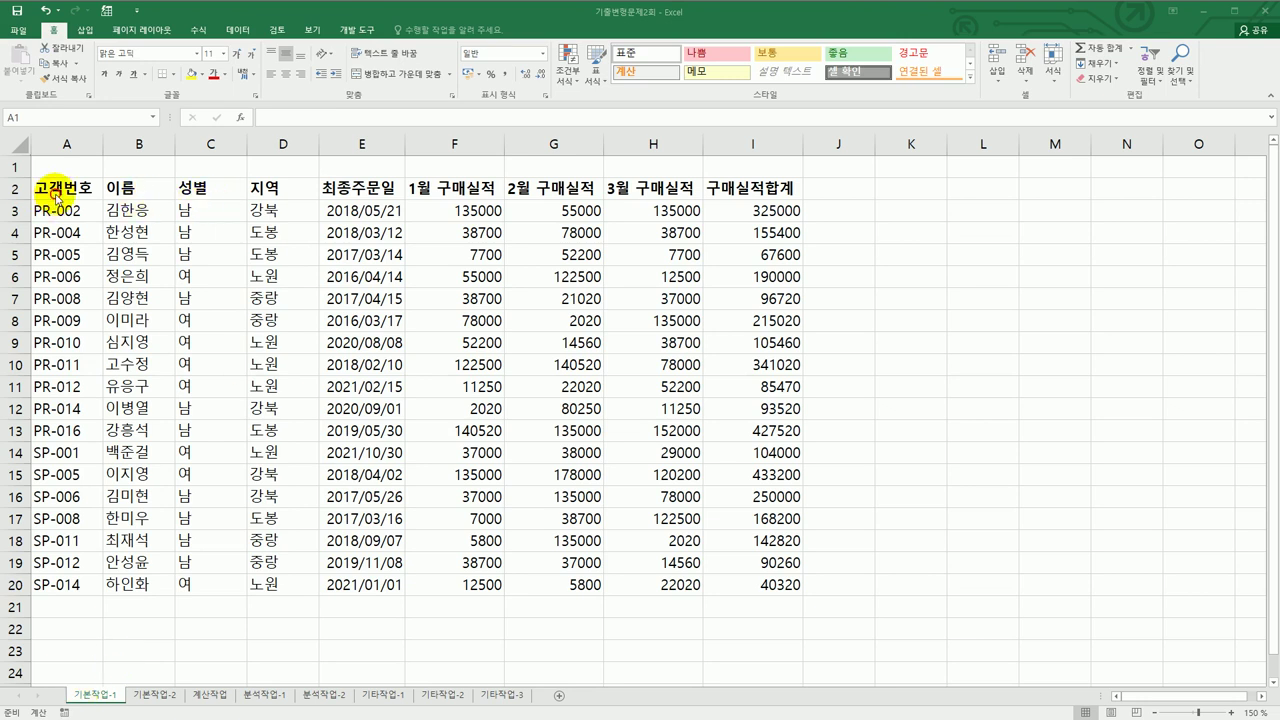
drag(57, 199, 749, 580)
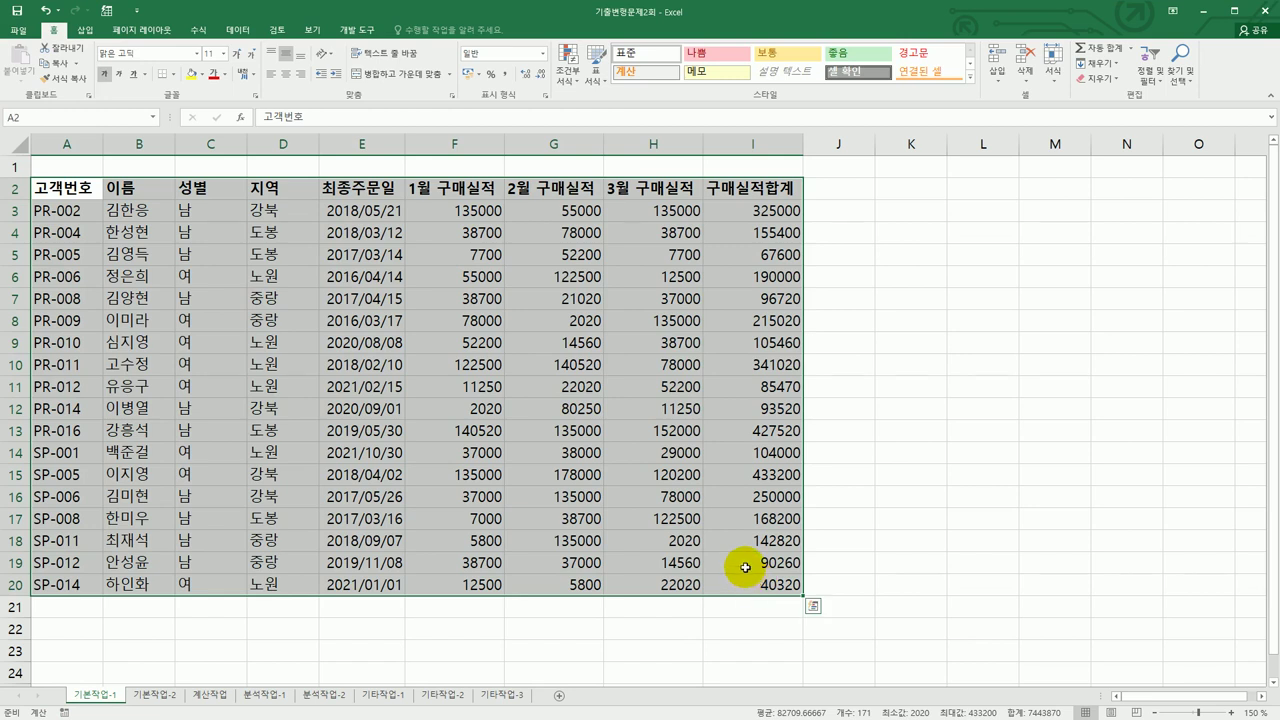
scroll(744, 567, down, 1)
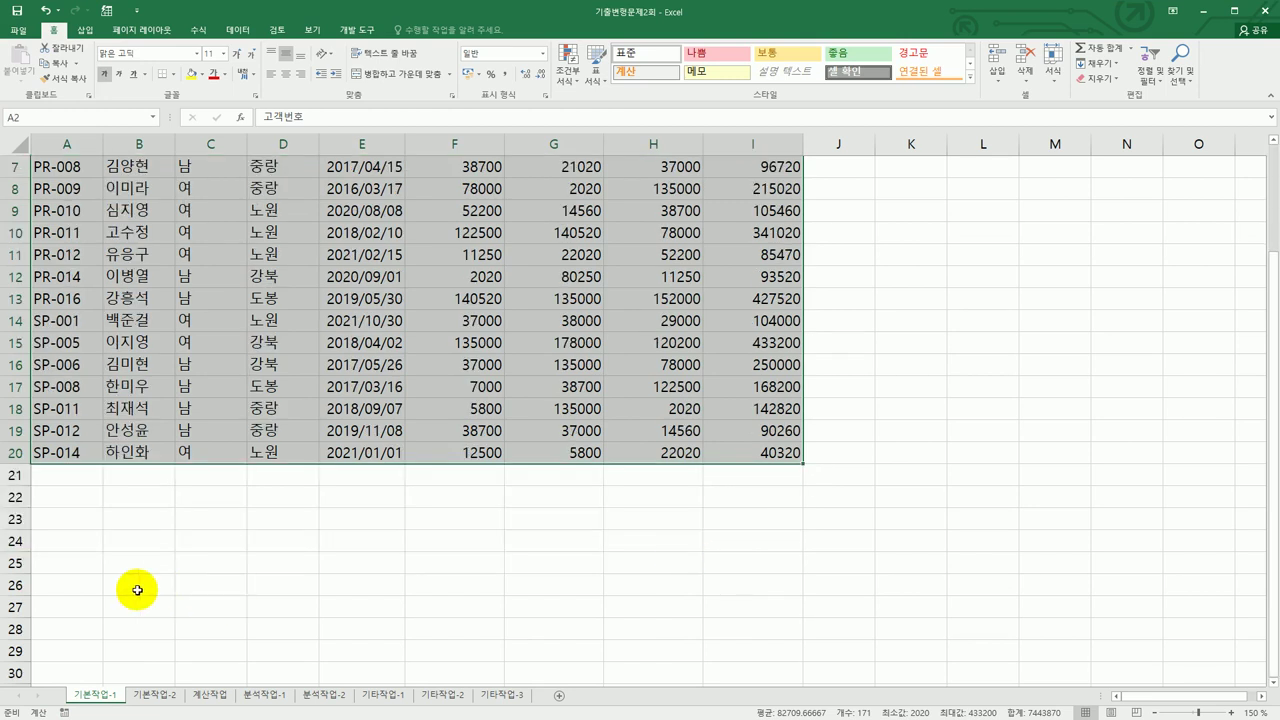
click(74, 601)
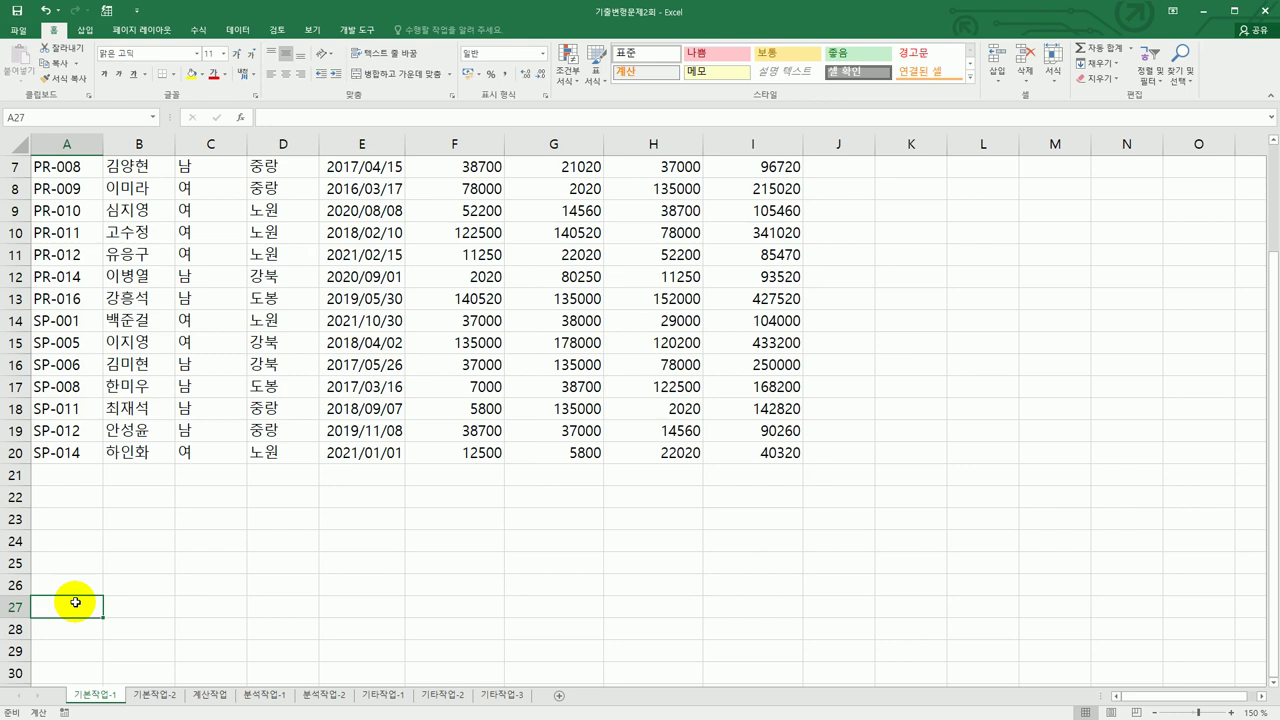
scroll(75, 602, up, 2)
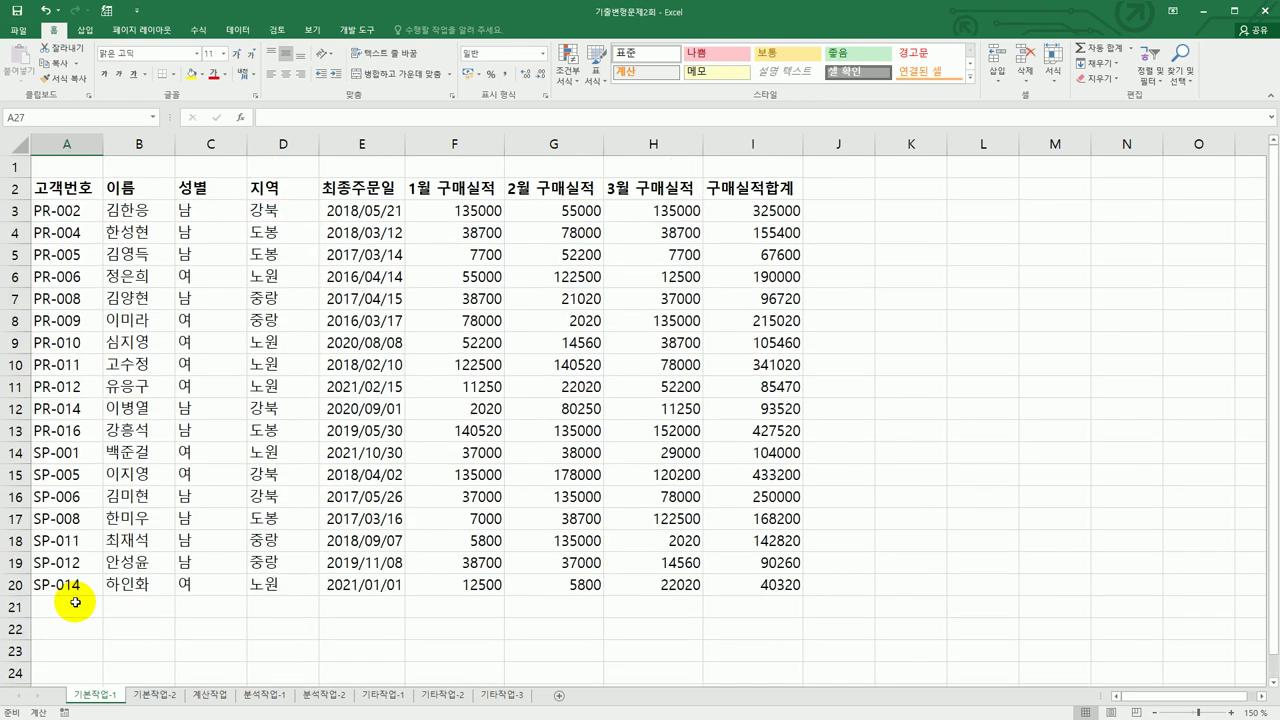
Enter the criteria heading "조건" in cell A22 below the customer table.
click(76, 628)
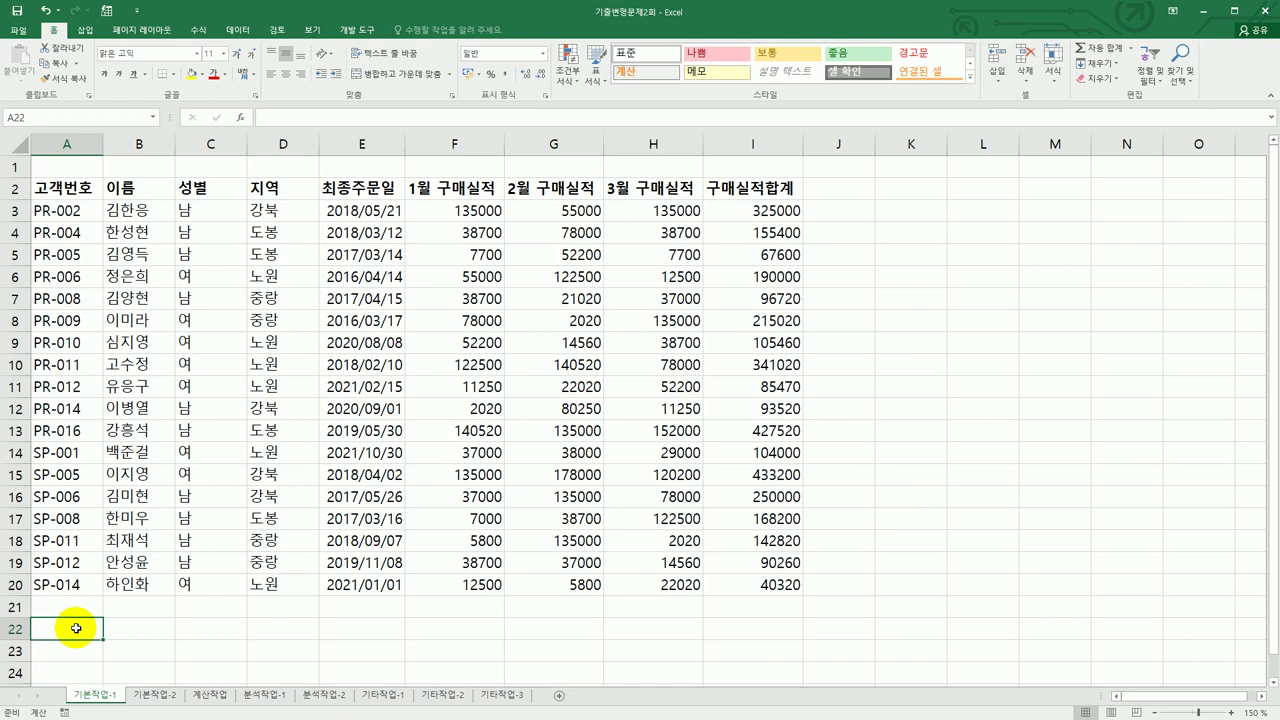
text(wh)
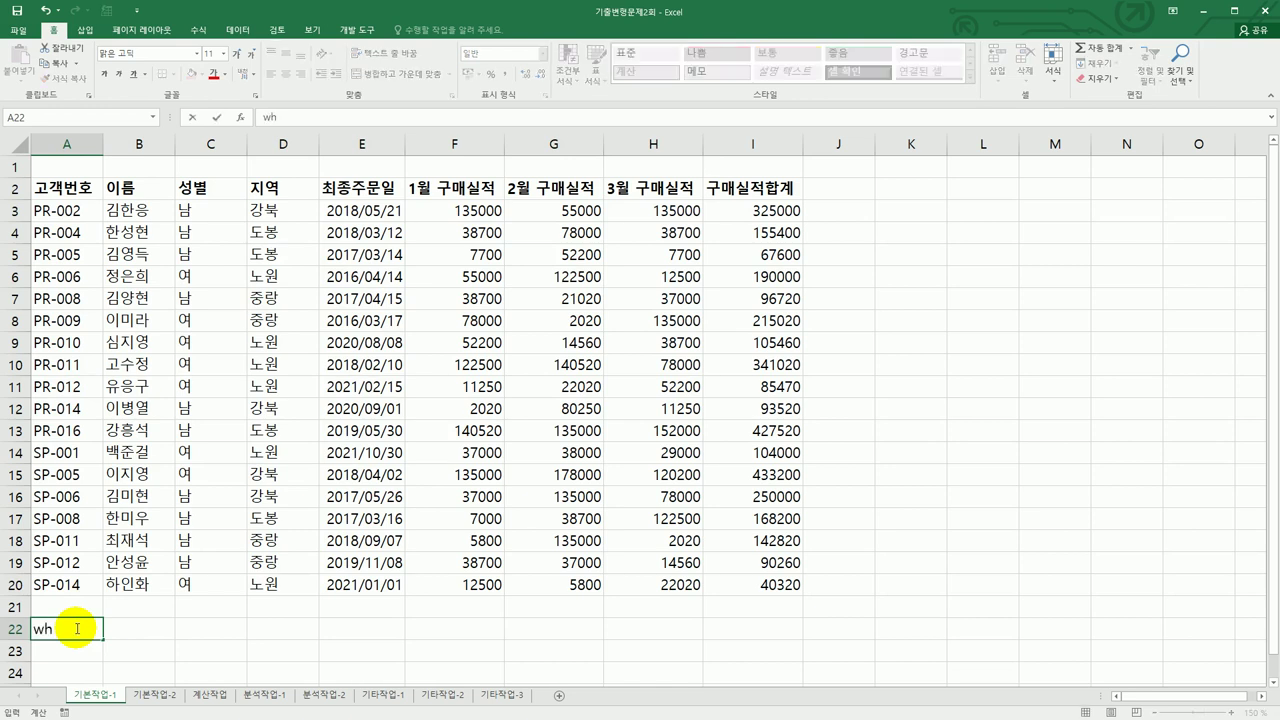
key(BackSpace)
key(BackSpace)
text(조건)
key(Return)
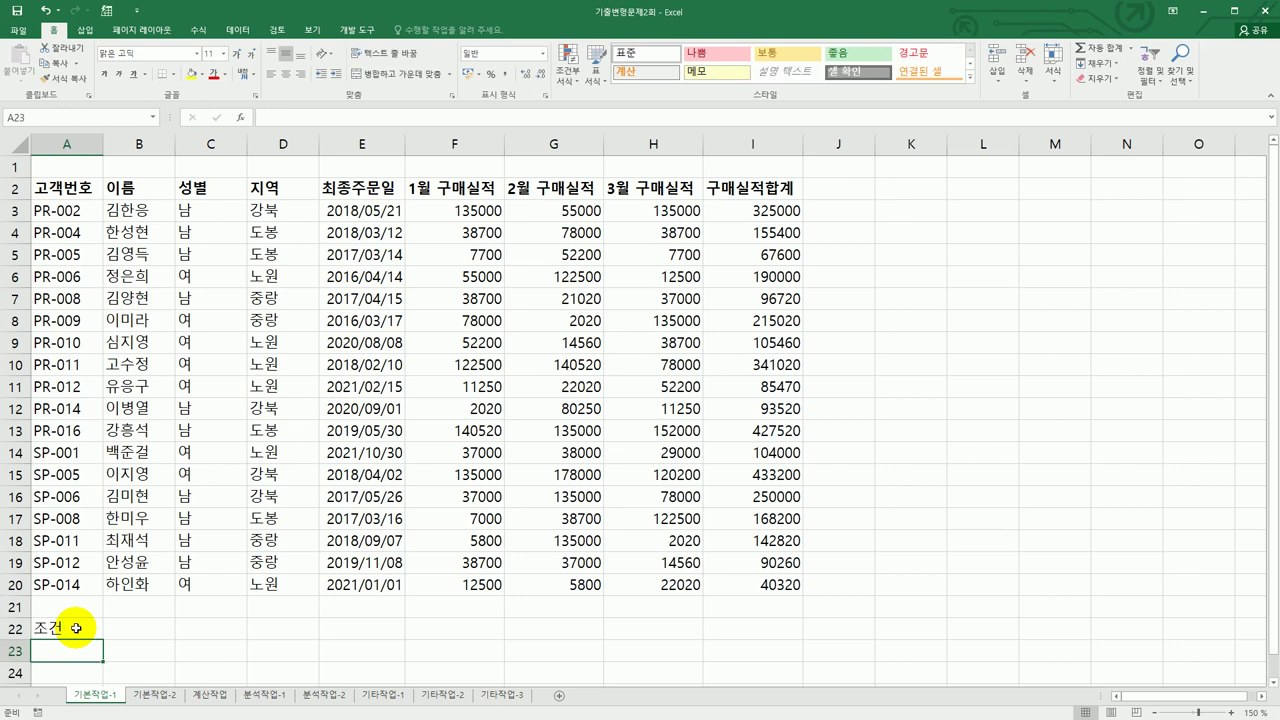
Begin an AND formula in A23 with the conditions D3="노원" and C3="여".
text(=ㅁ)
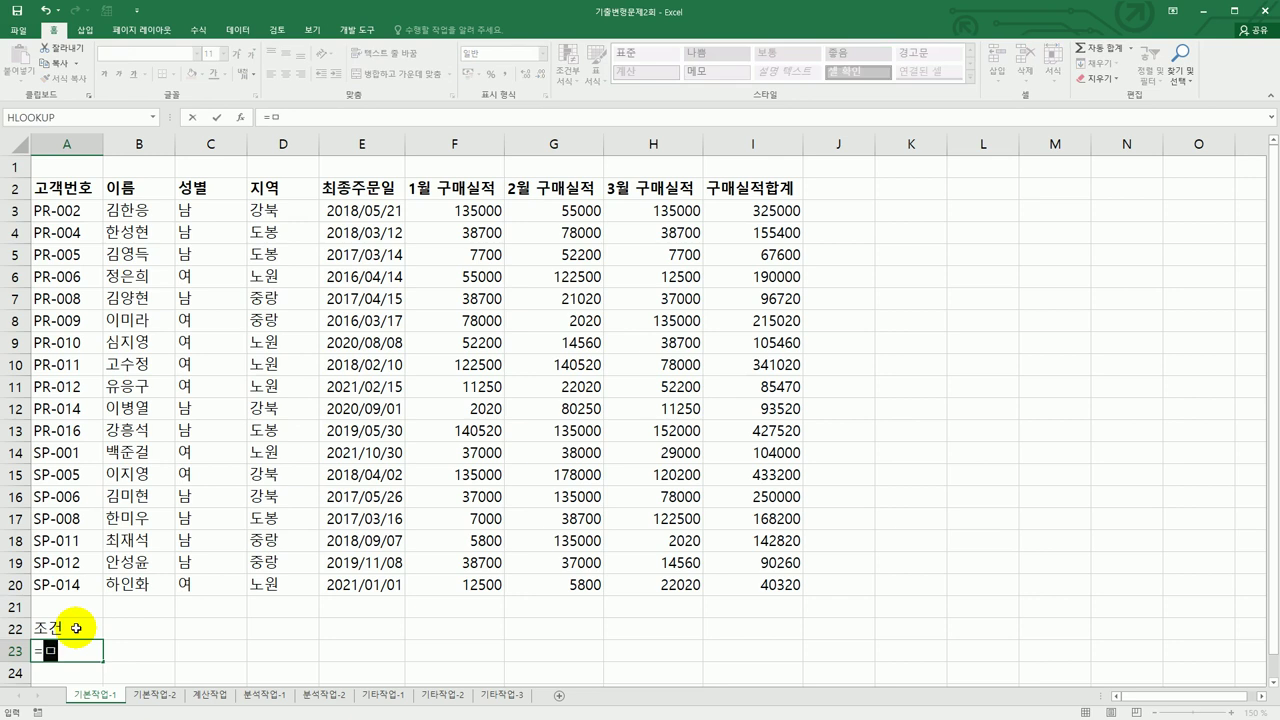
key(BackSpace)
text(and()
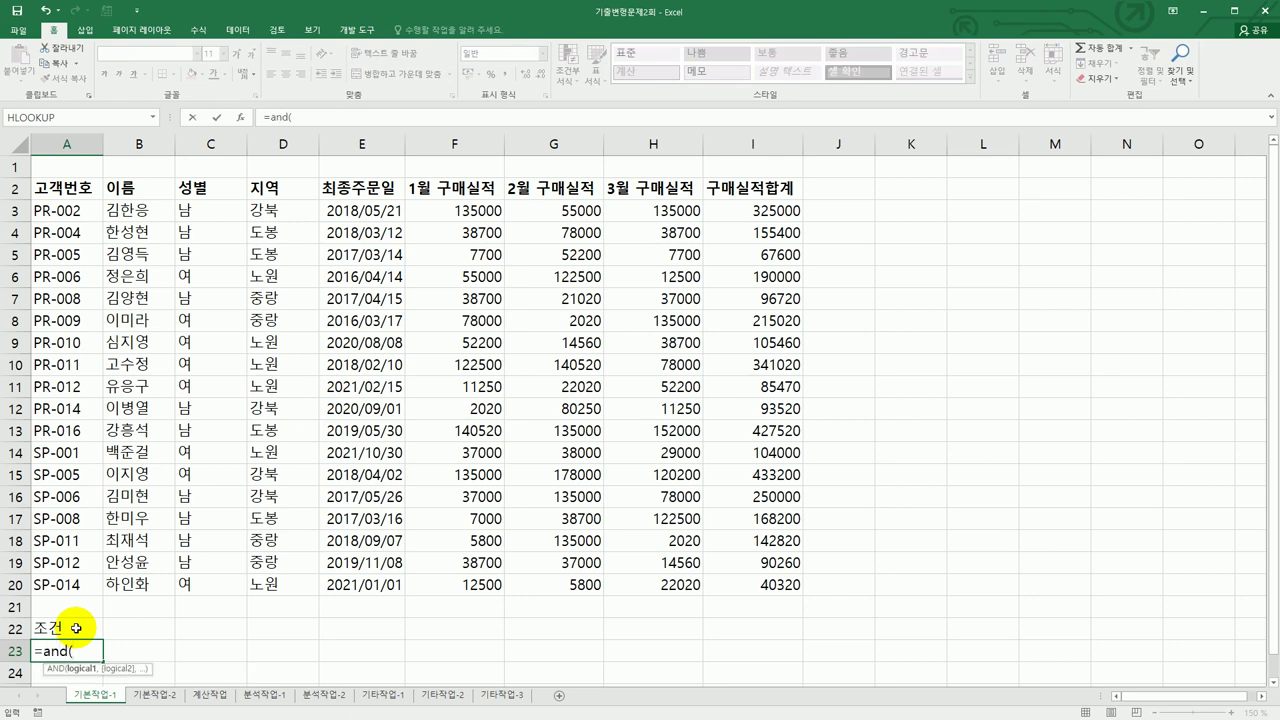
click(286, 216)
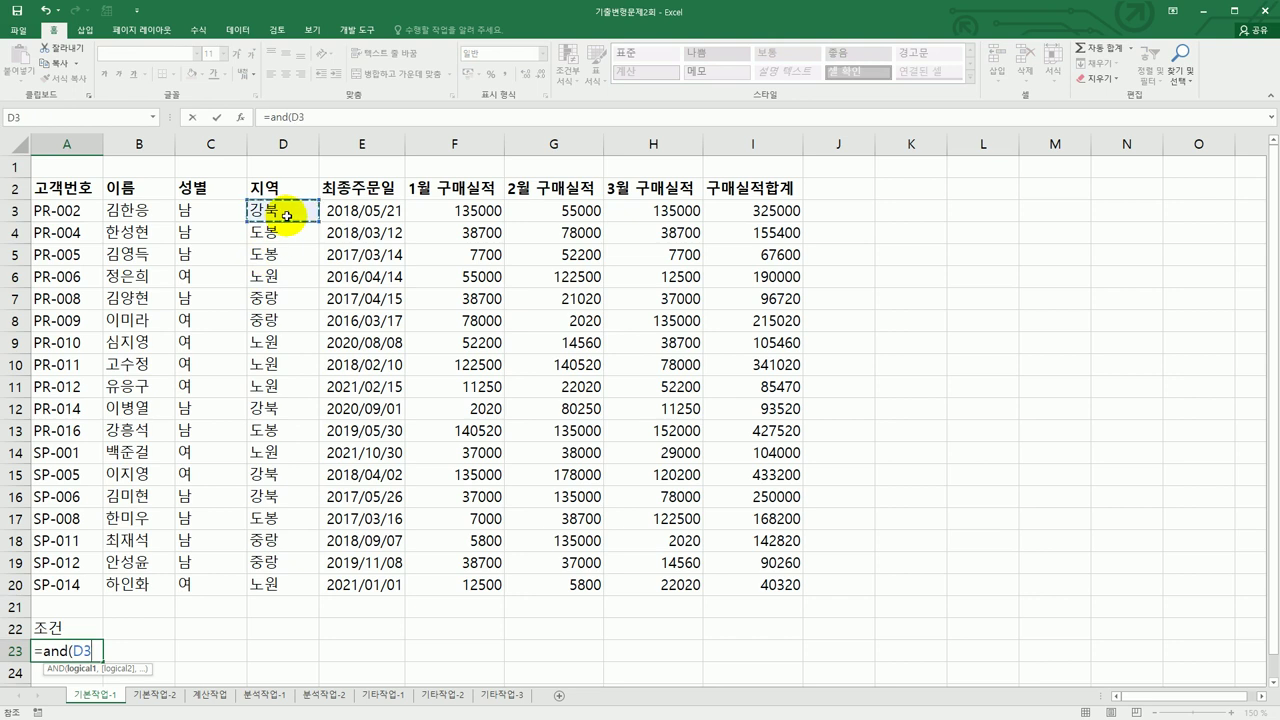
text(="ㄴ)
text(노원",)
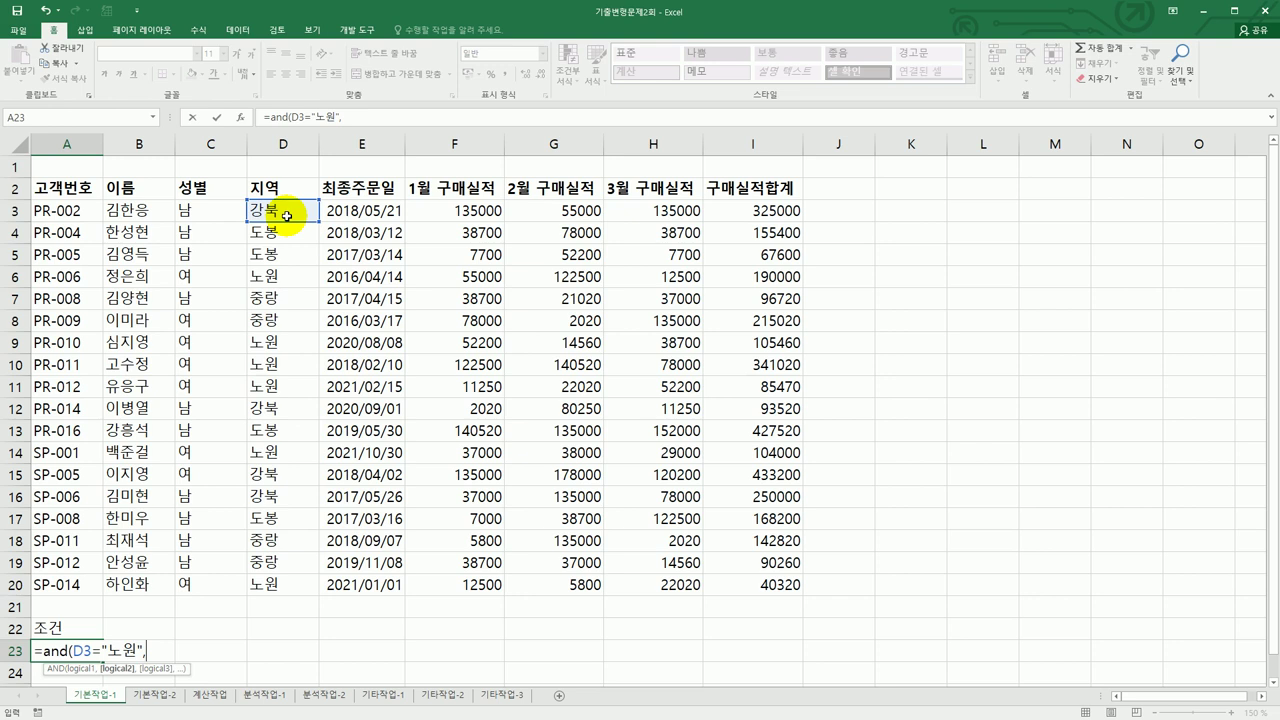
click(205, 212)
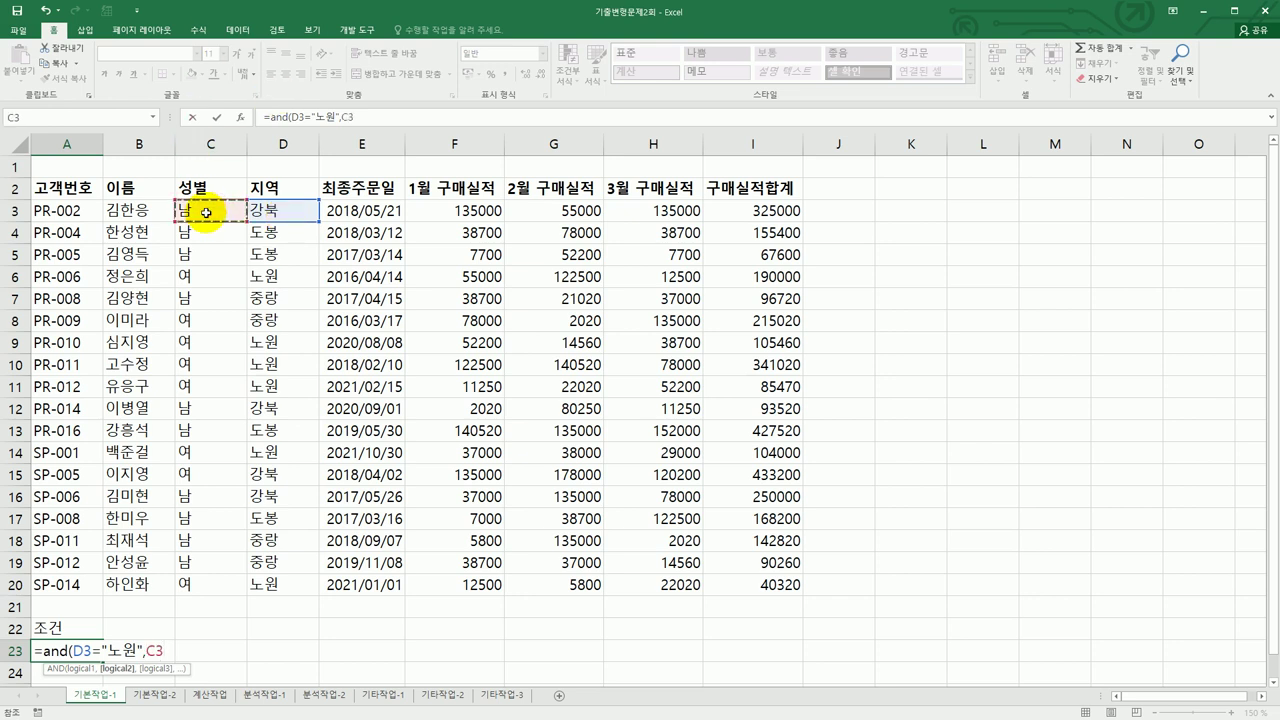
text(="여",)
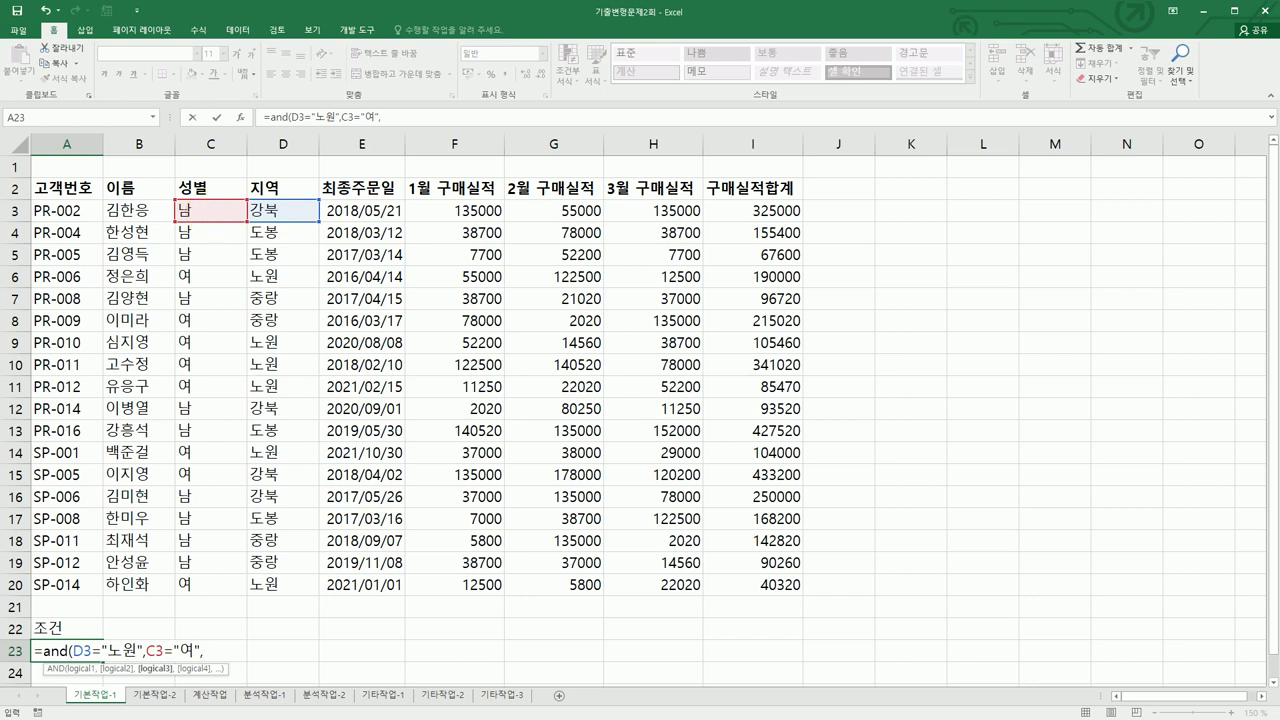
Complete the AND formula with the purchase-total conditions I3>=100000 and I3<=200000, and enter it.
click(751, 209)
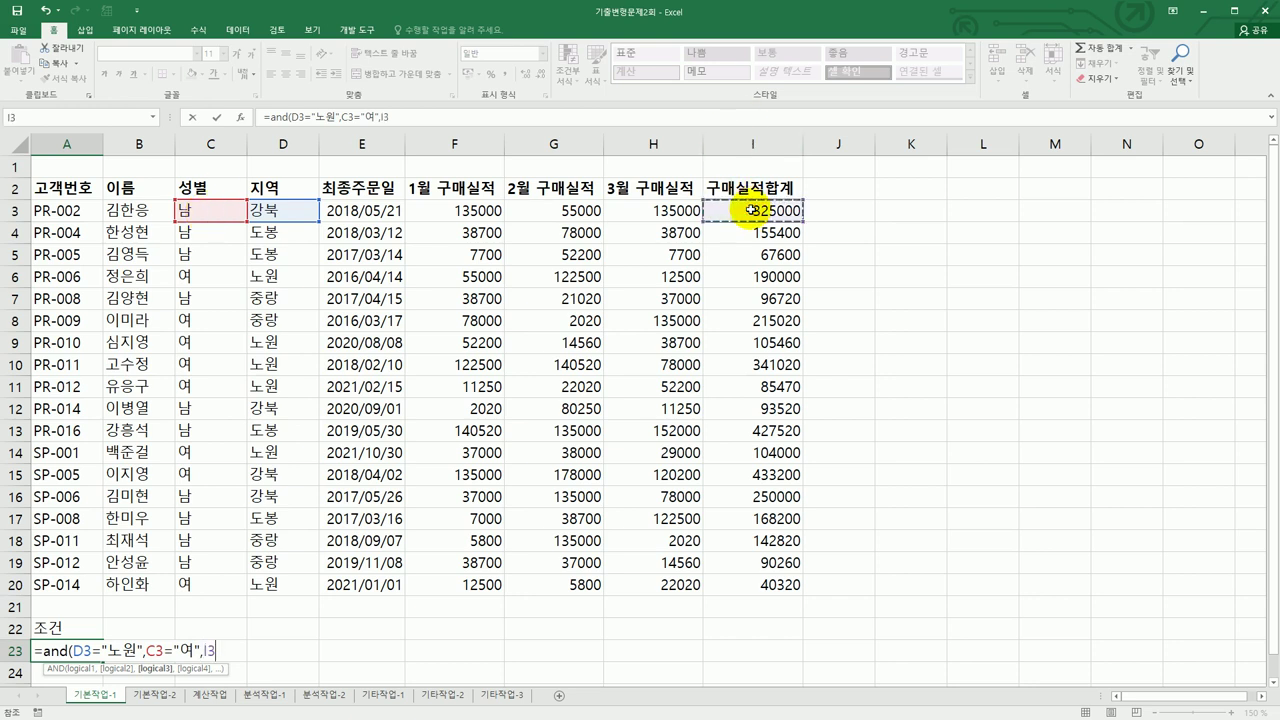
text(>=100000)
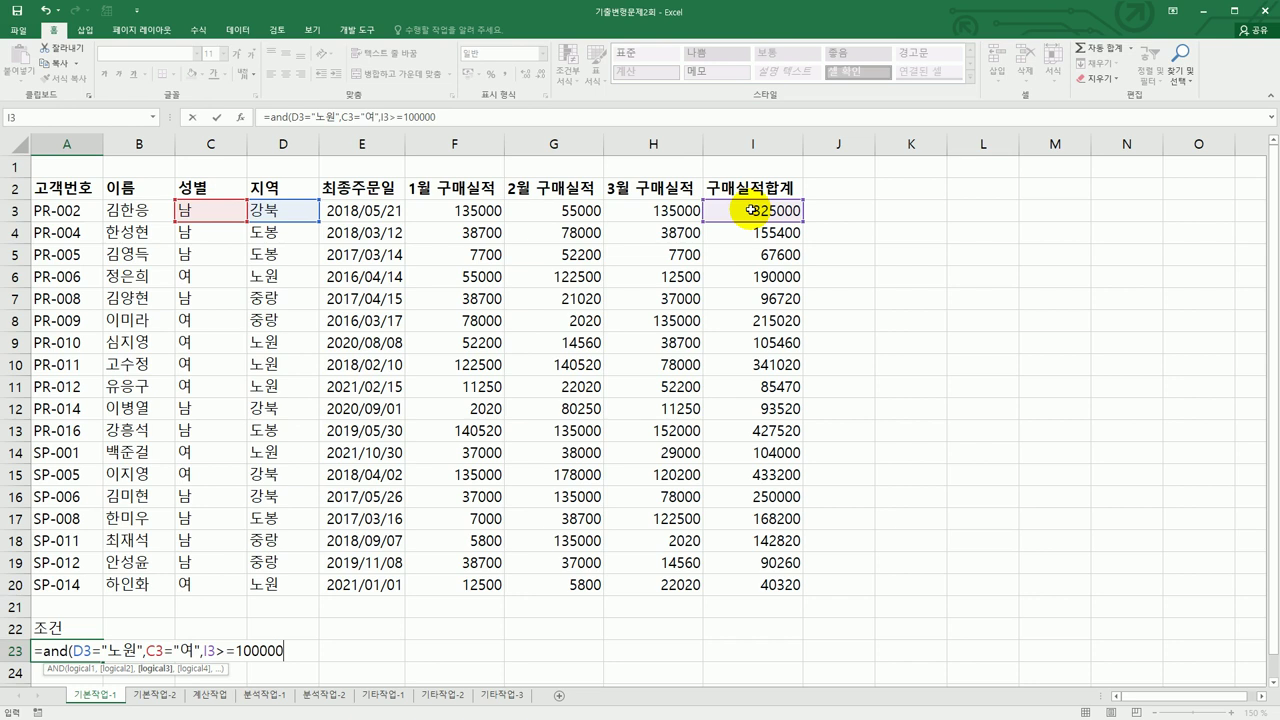
text(,)
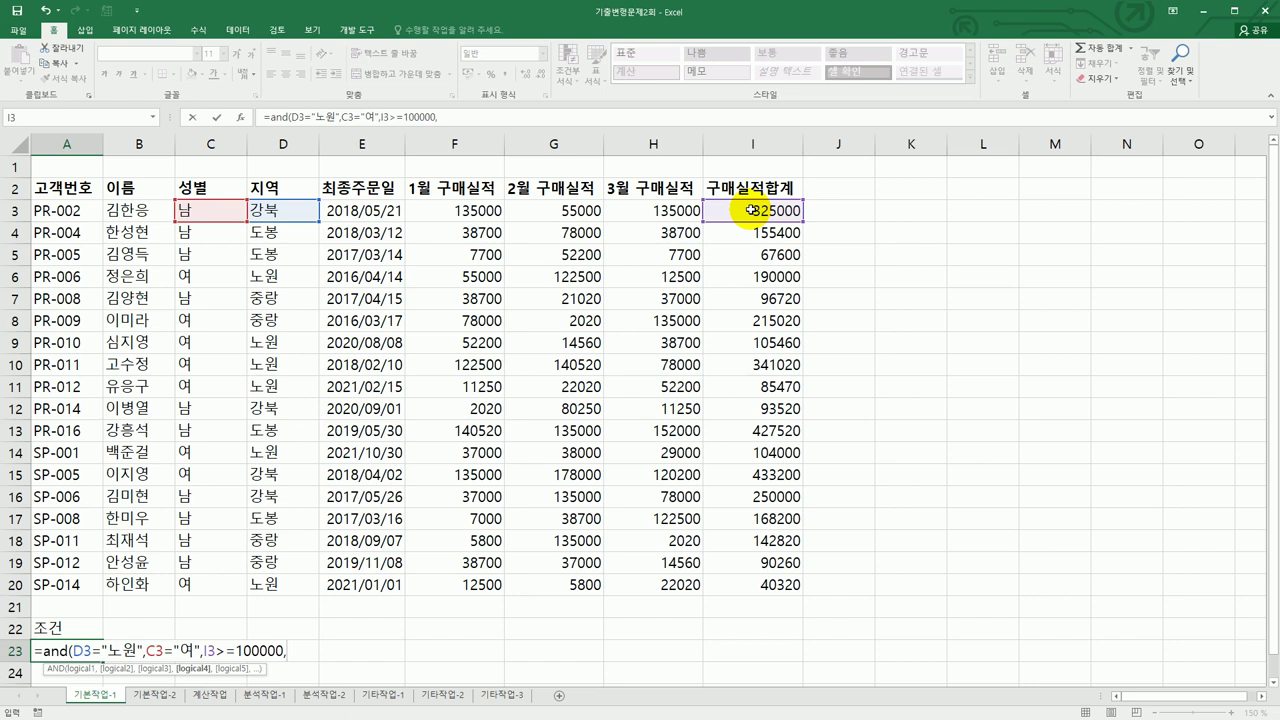
click(751, 209)
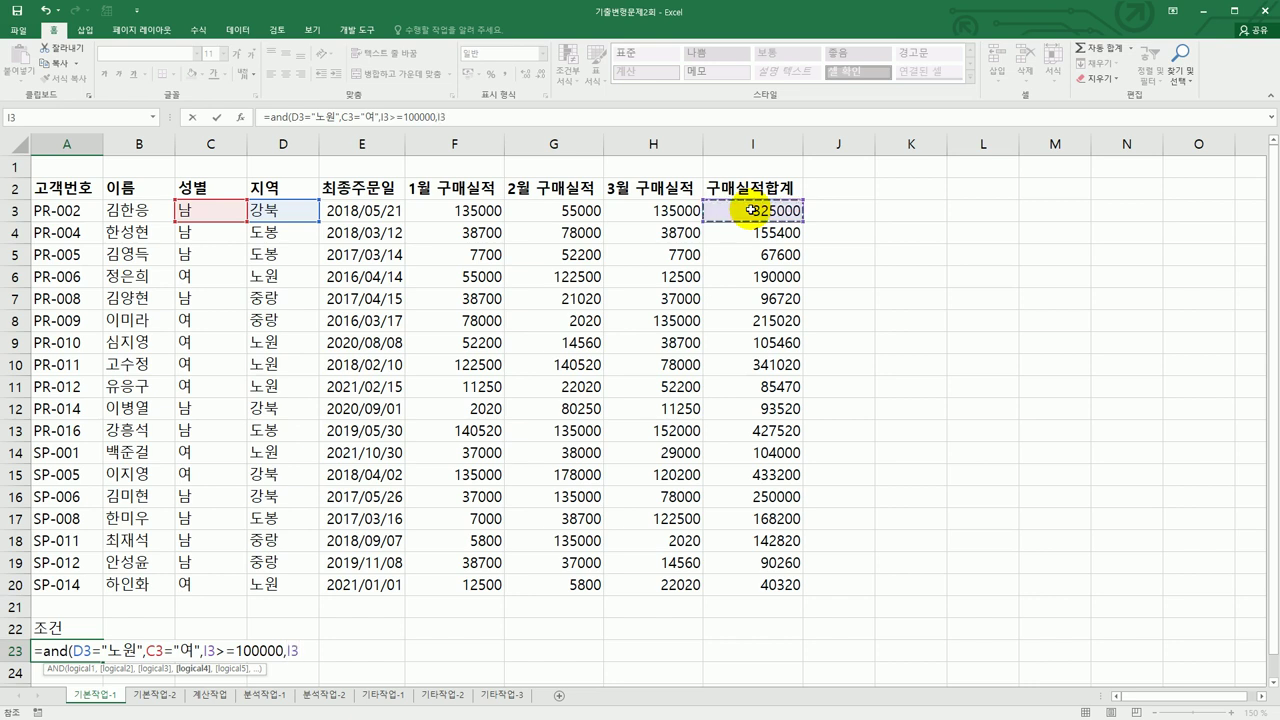
text(<=200)
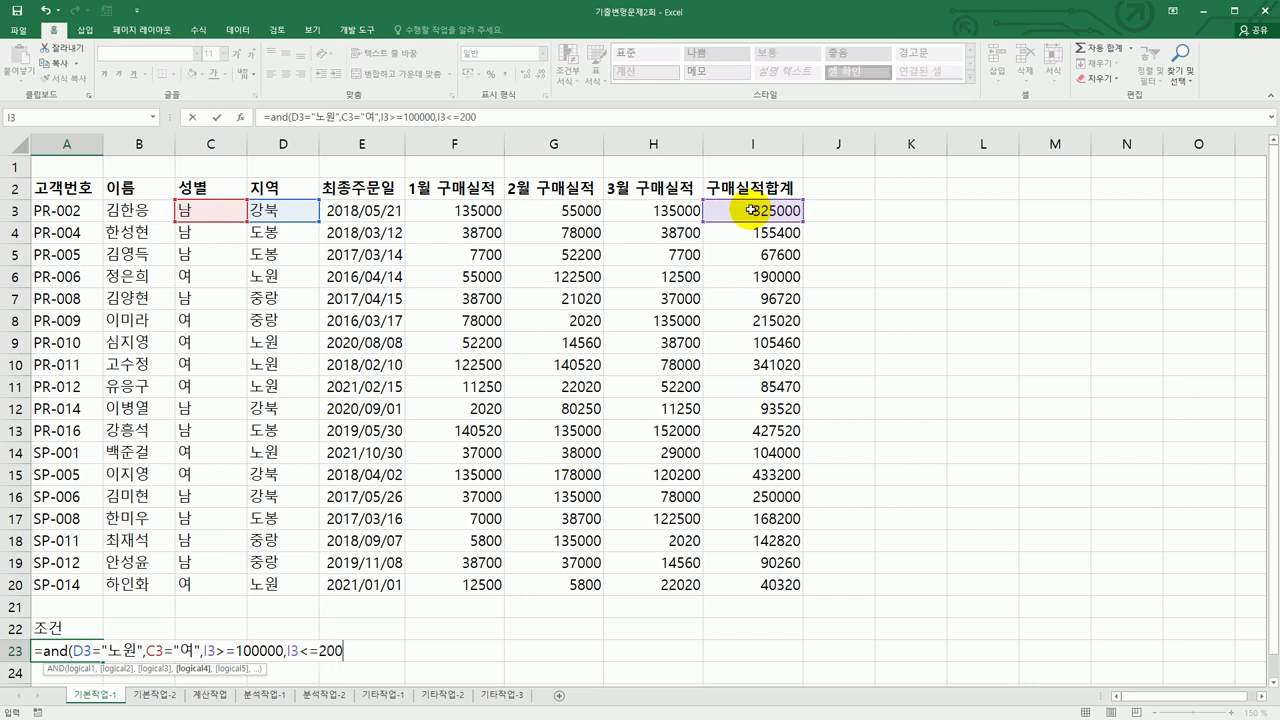
text(000)
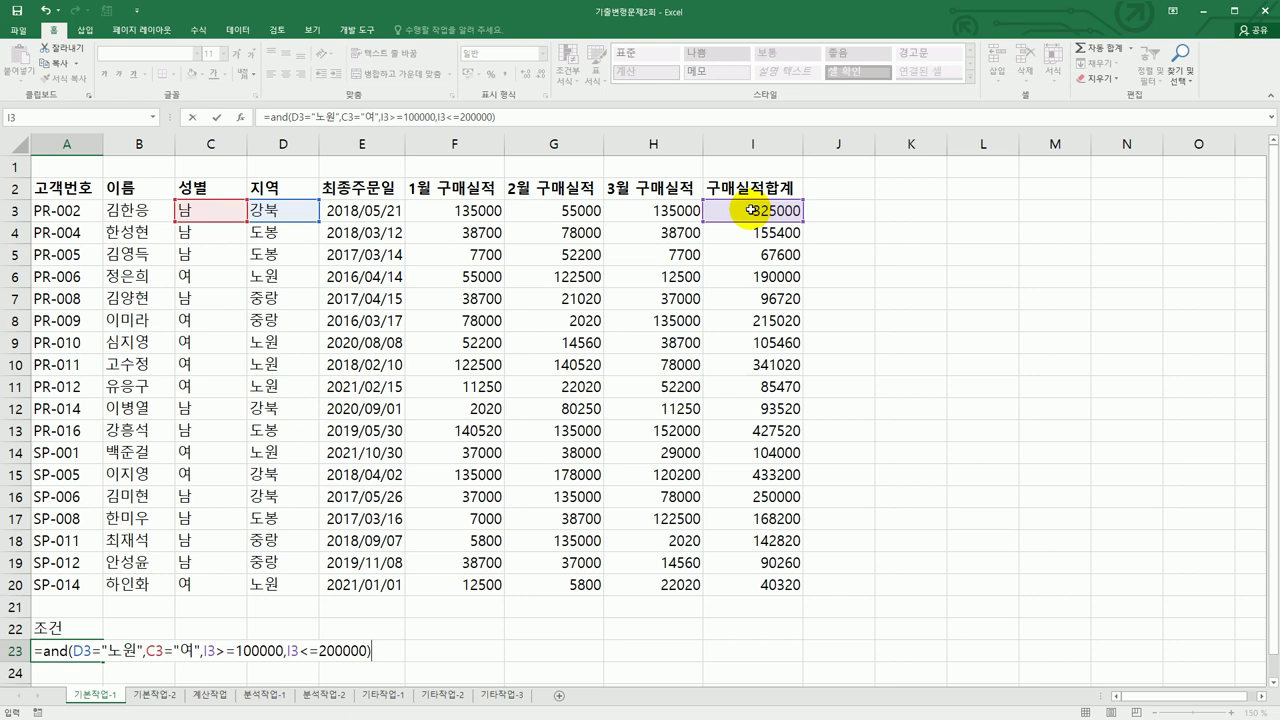
key(Return)
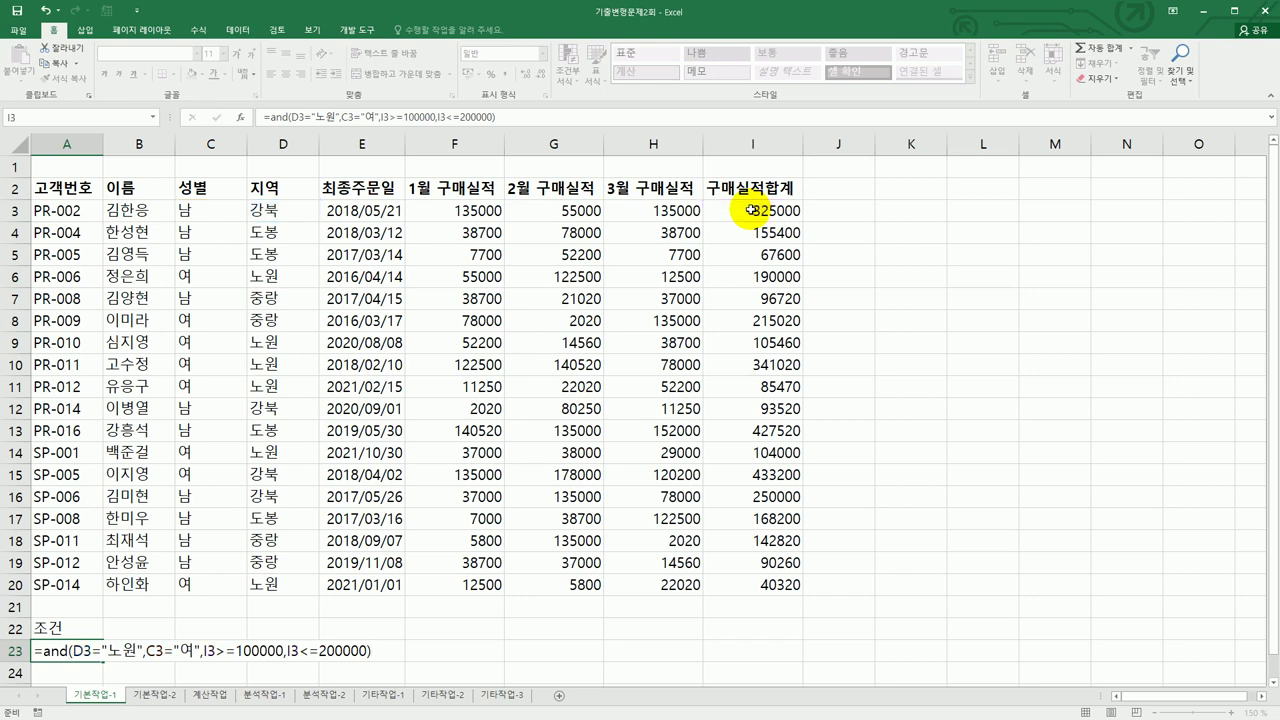
key(Return)
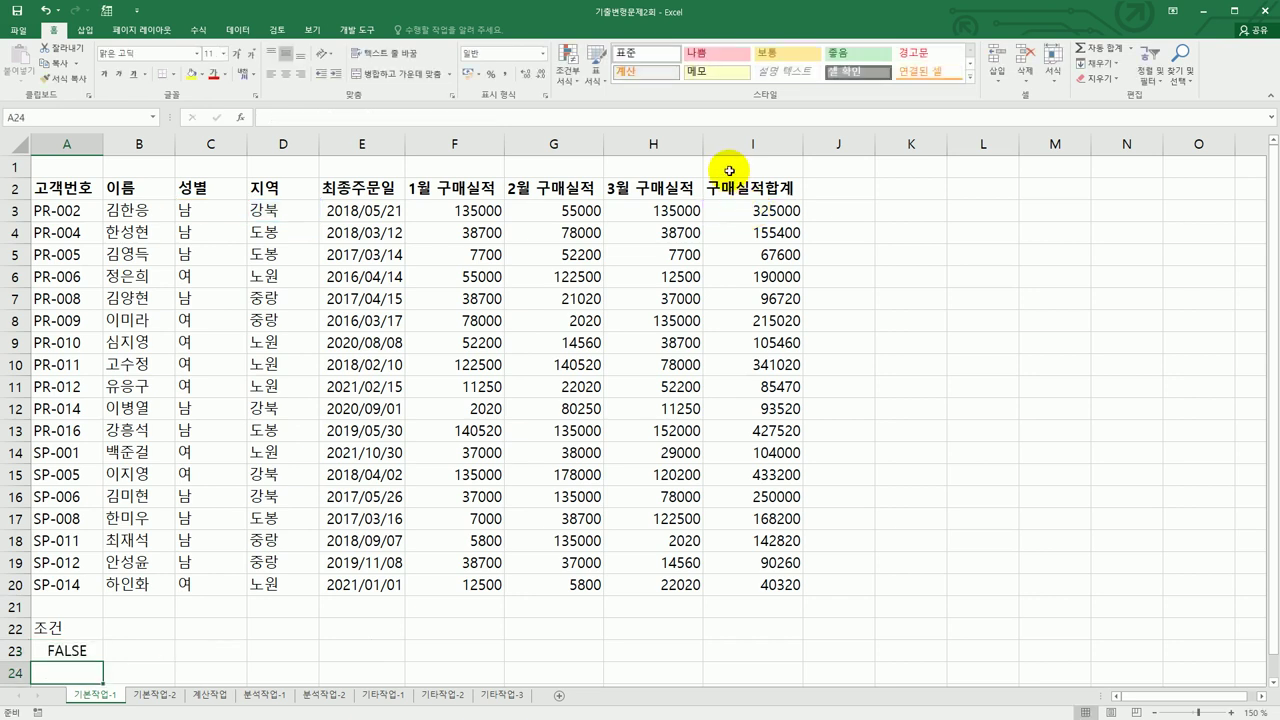
Copy the headers 이름, 성별, 지역 and 구매실적합계 to row 27 starting at A27, and fit column D's width to its contents.
click(166, 187)
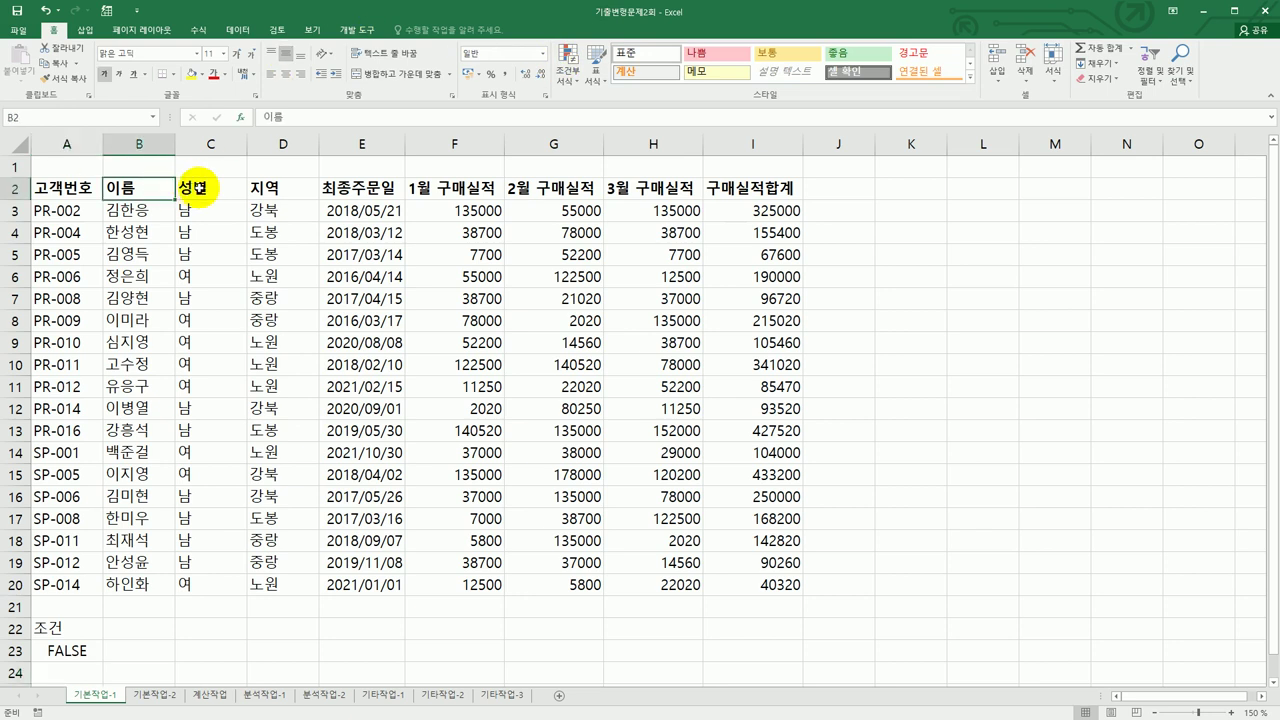
ctrl+click(198, 187)
ctrl+click(272, 188)
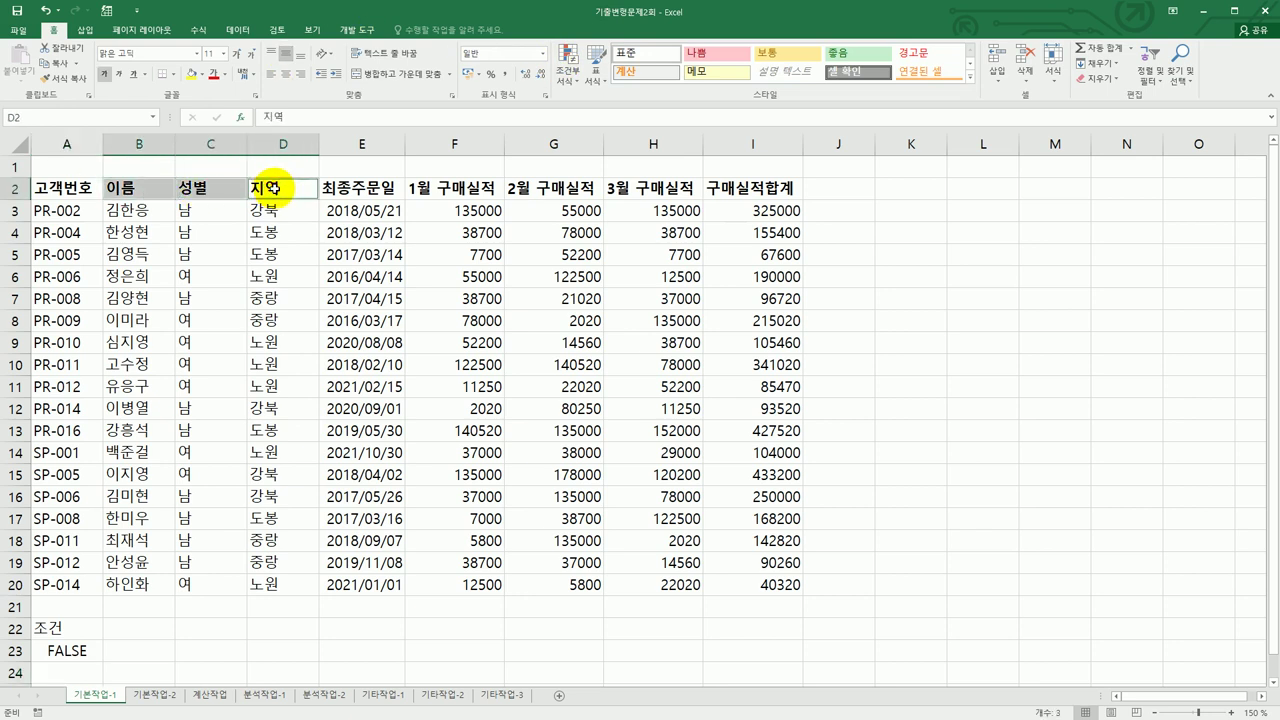
ctrl+click(725, 188)
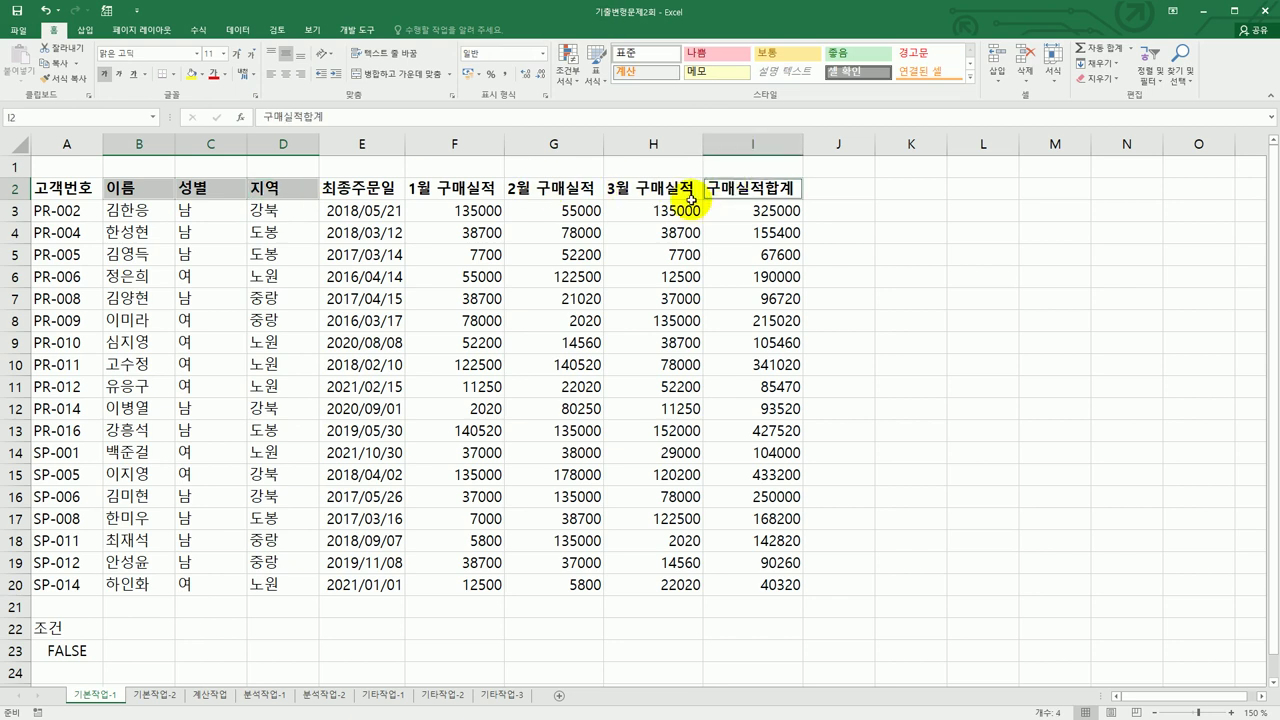
key(ctrl+c)
scroll(535, 555, down, 3)
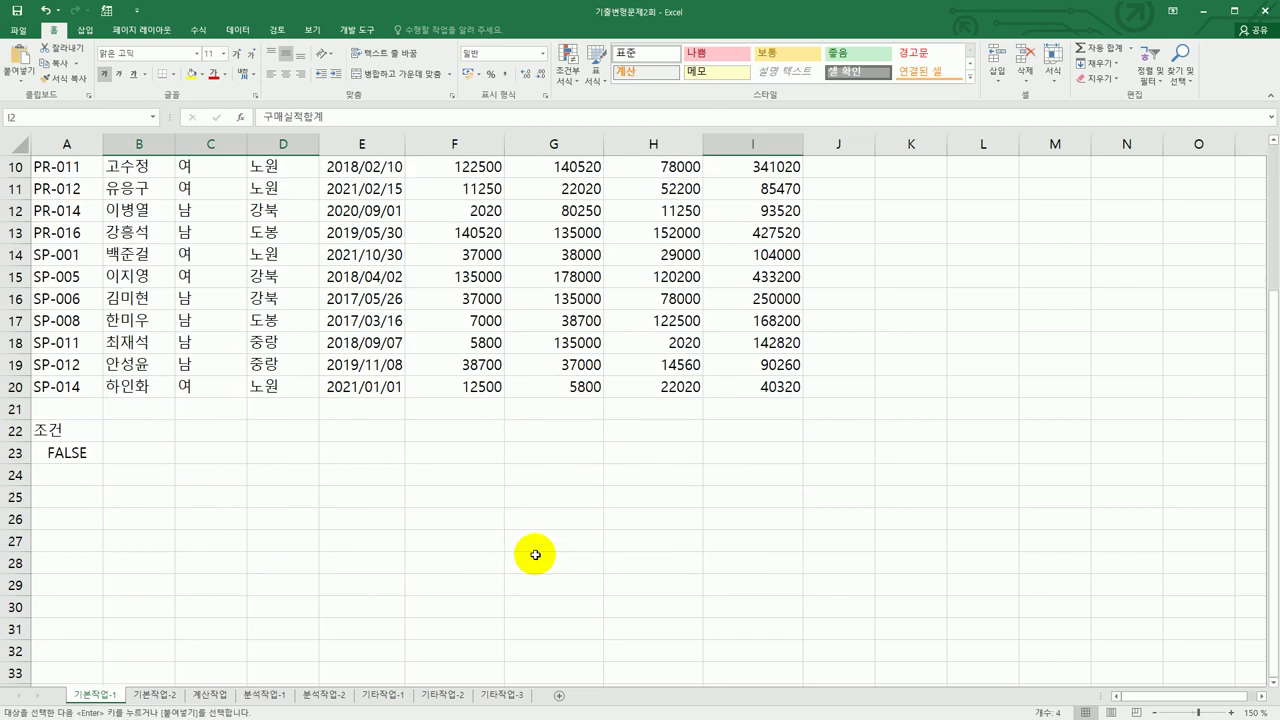
click(48, 545)
key(ctrl+v)
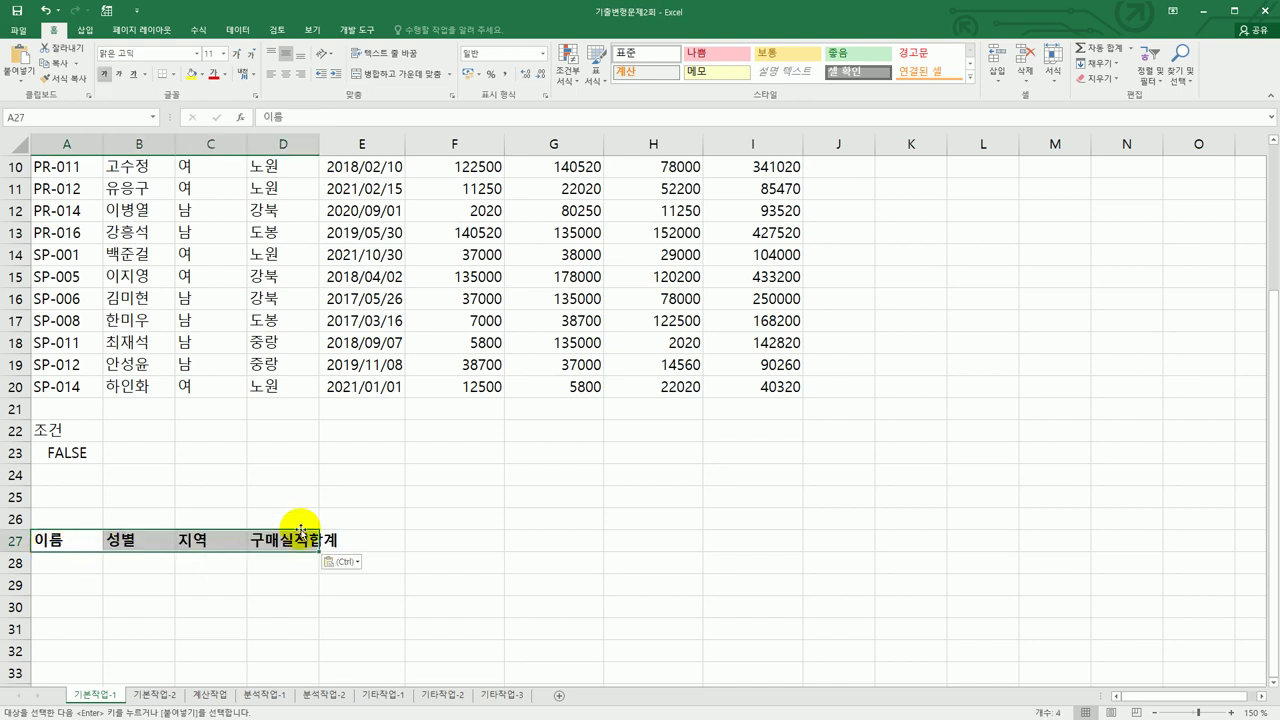
double_click(317, 143)
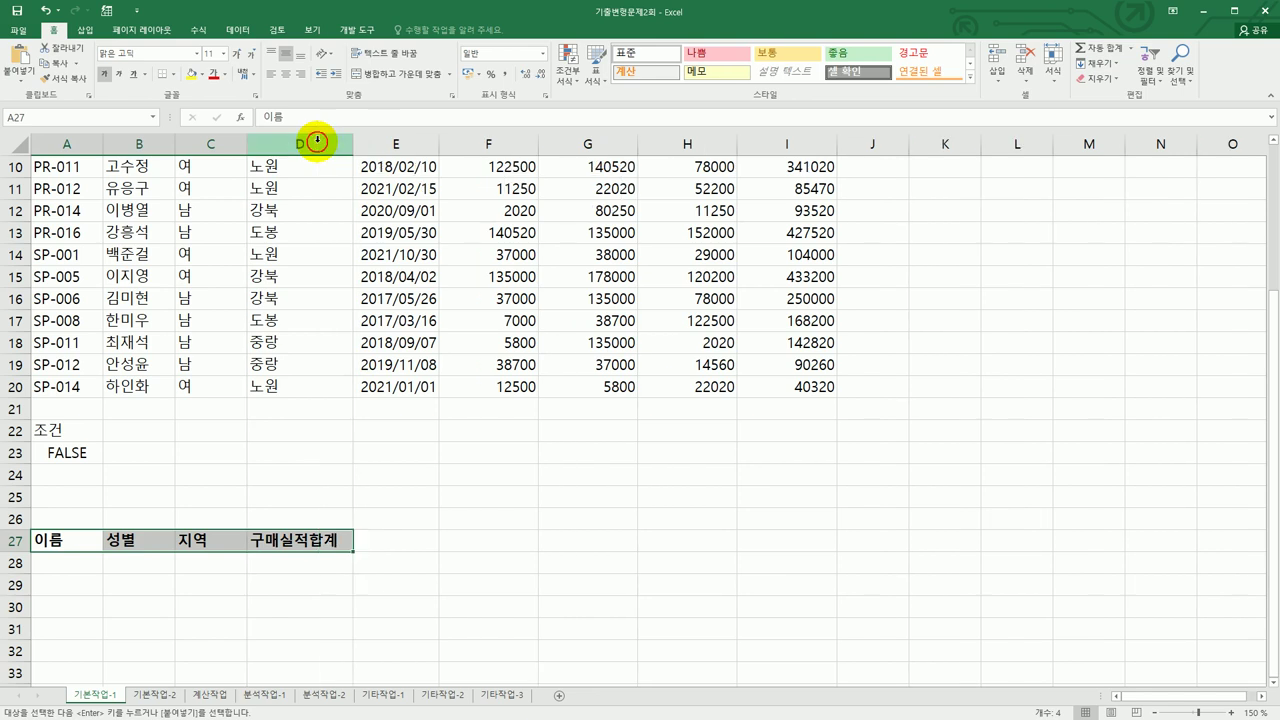
Start an Advanced Filter on the customer table A2:I20 with A22:A23 as the criteria range.
scroll(425, 455, up, 3)
click(356, 305)
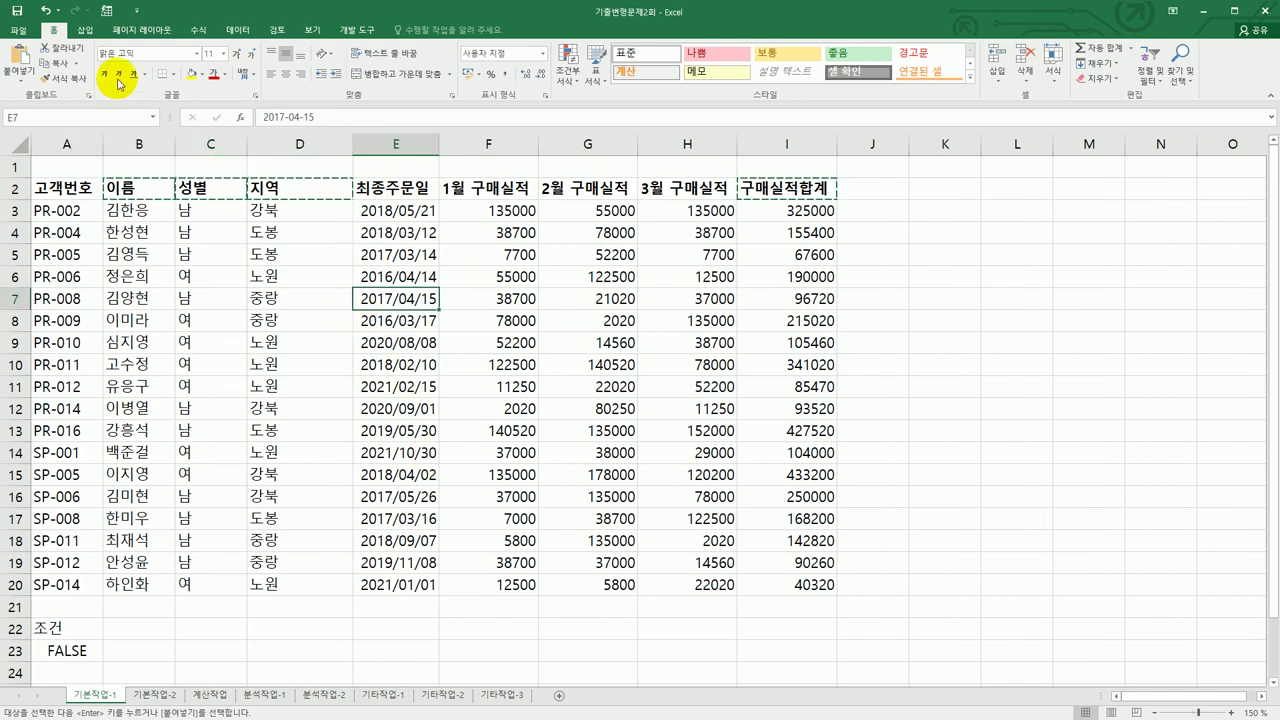
click(234, 30)
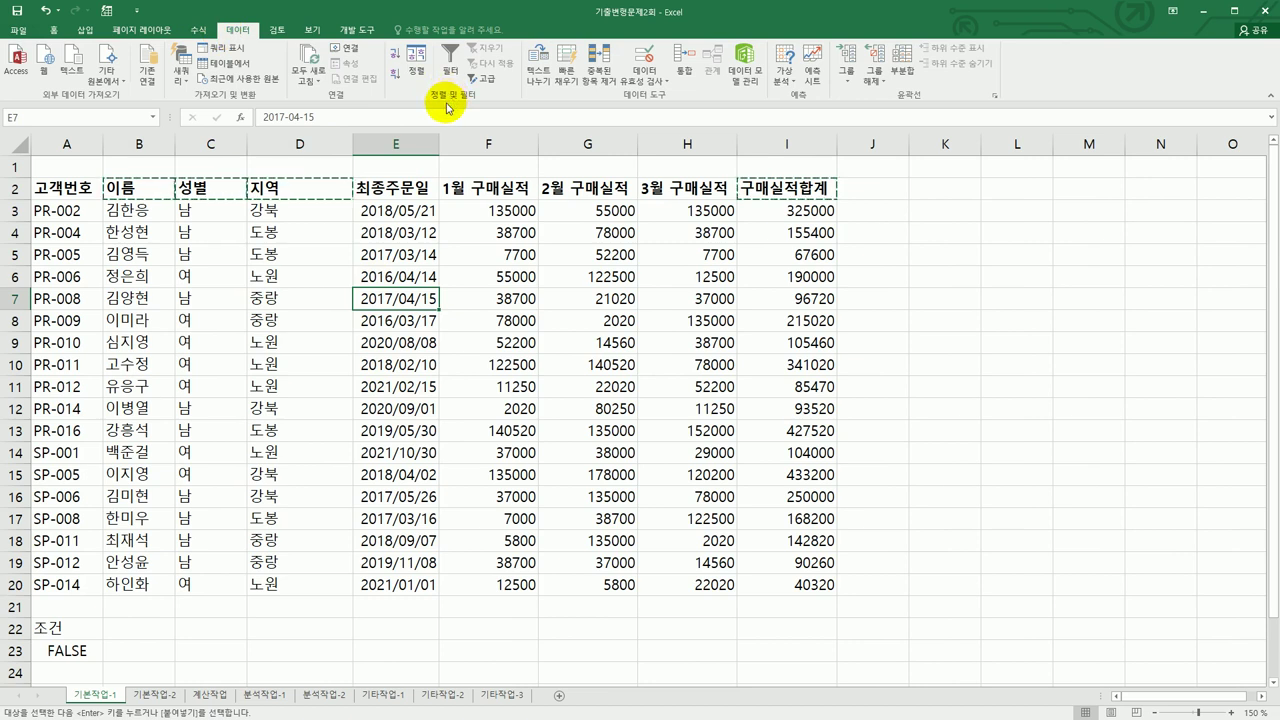
click(488, 80)
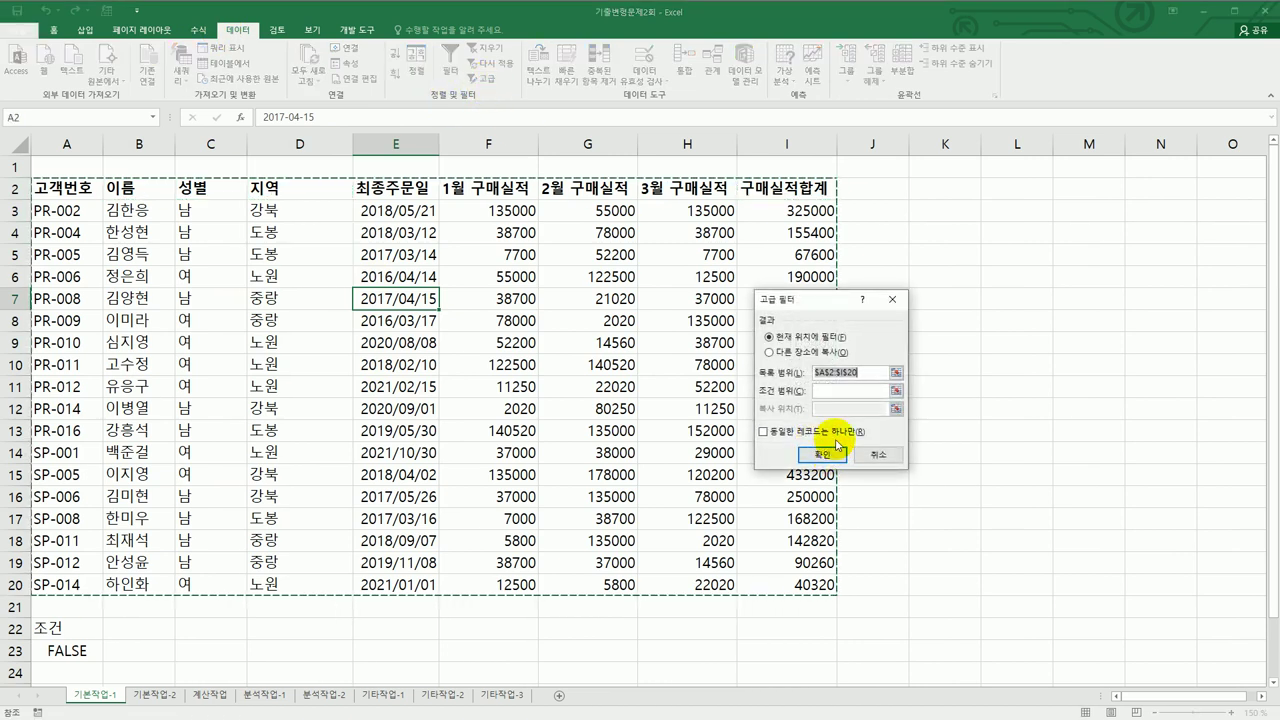
click(835, 392)
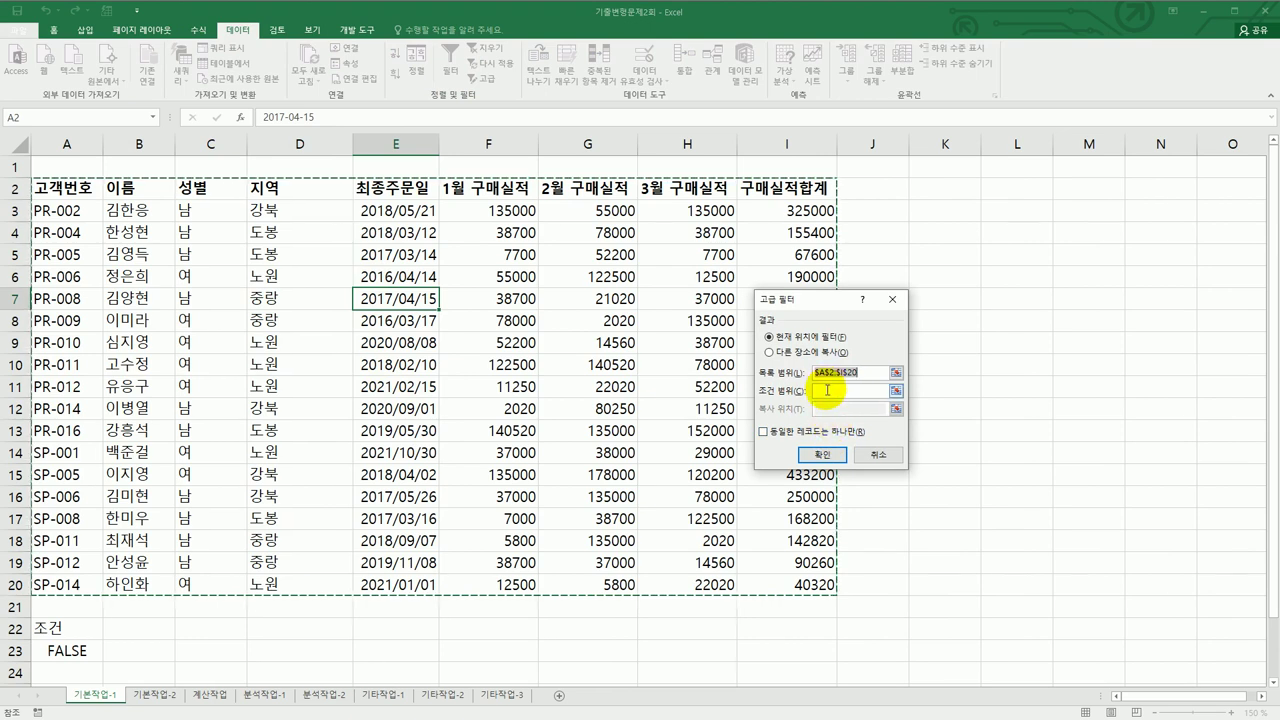
drag(40, 628, 42, 650)
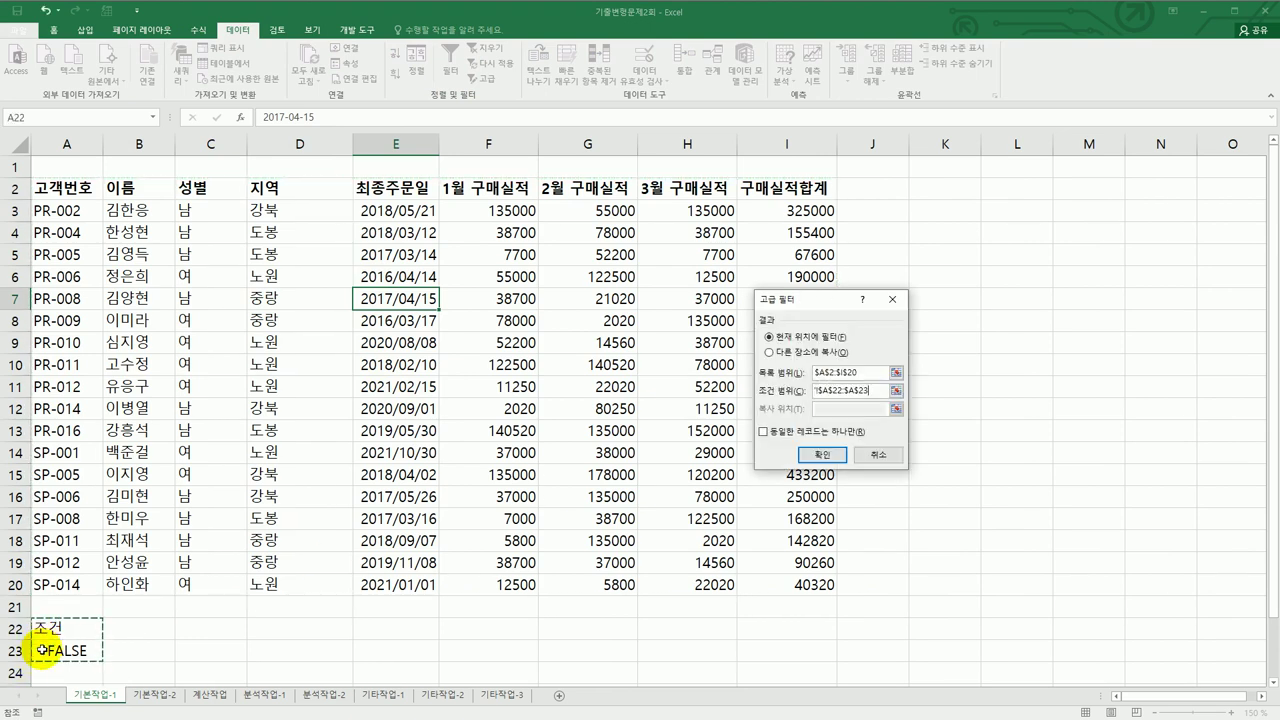
Set the Advanced Filter to copy its results to another location, with A27:D27 as the copy range, and run it.
click(801, 358)
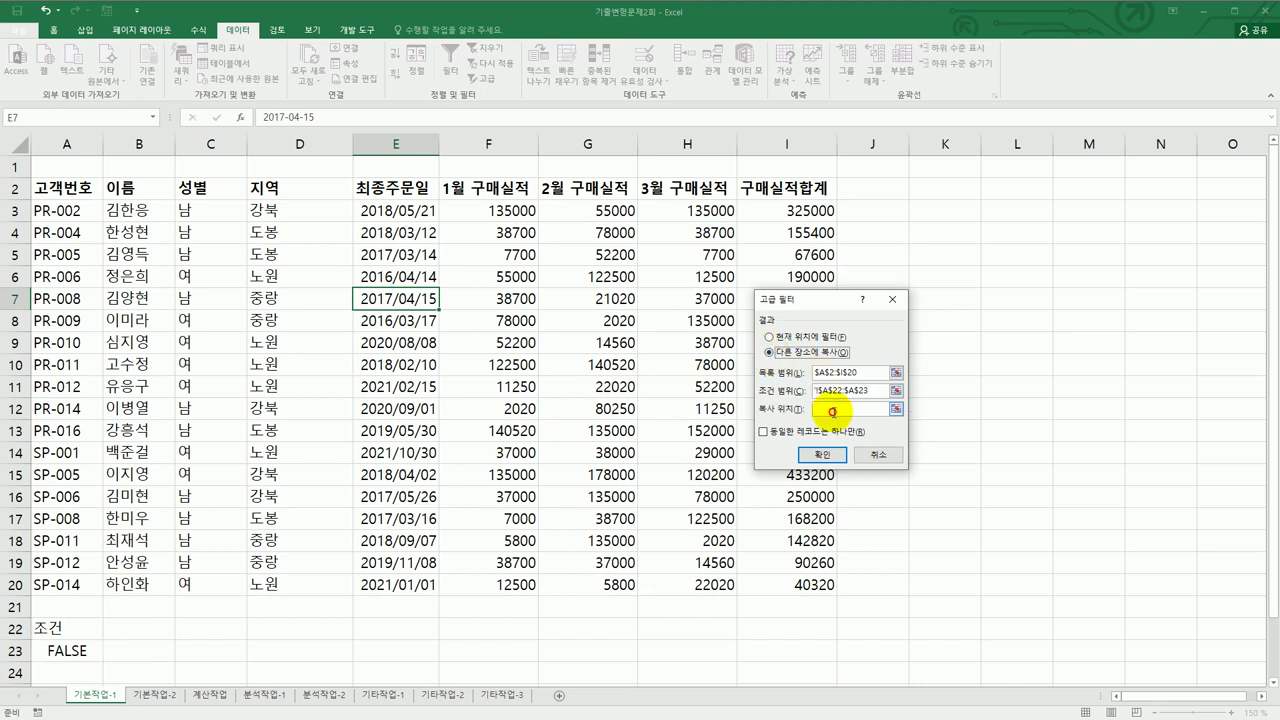
click(831, 408)
scroll(360, 430, down, 2)
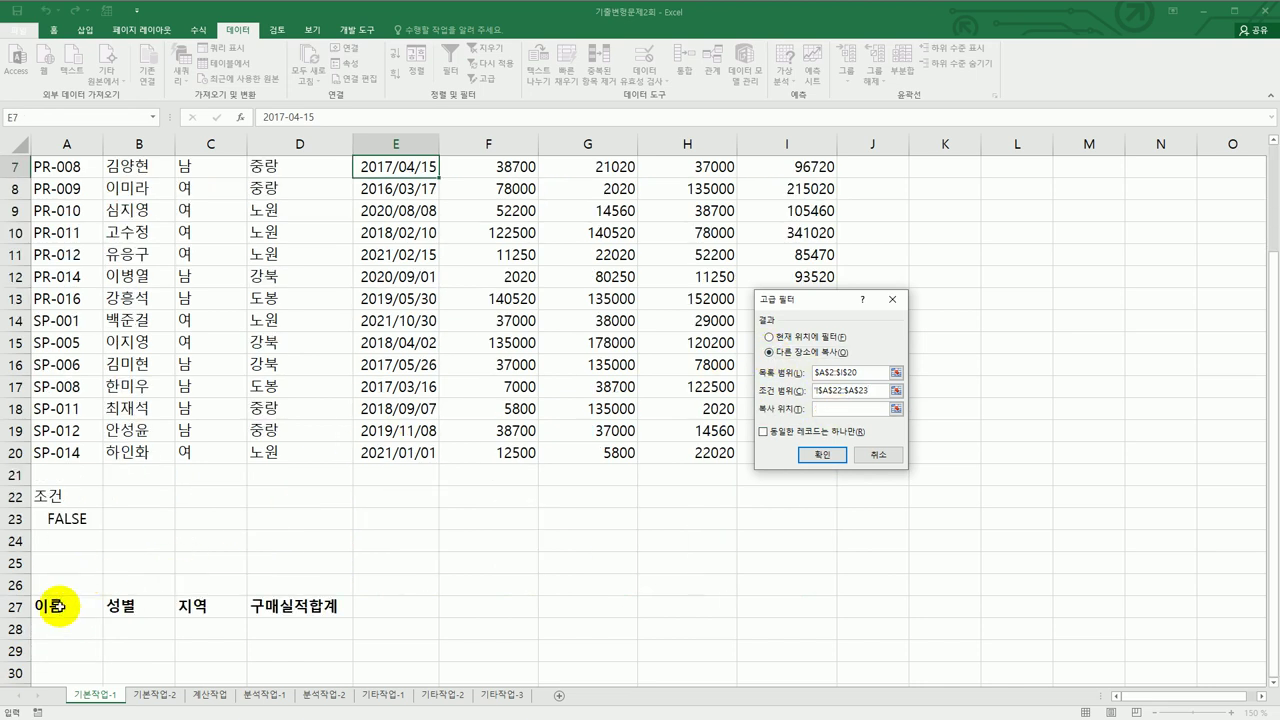
drag(55, 606, 285, 598)
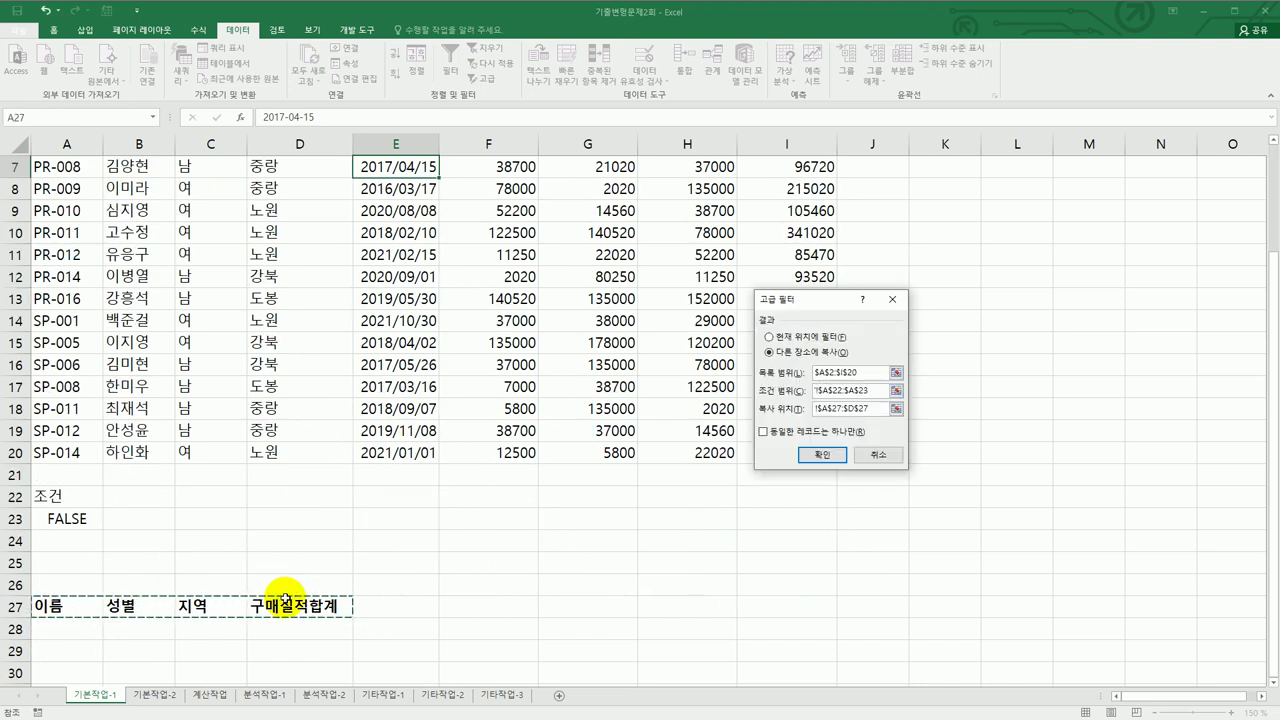
click(821, 455)
scroll(787, 465, down, 2)
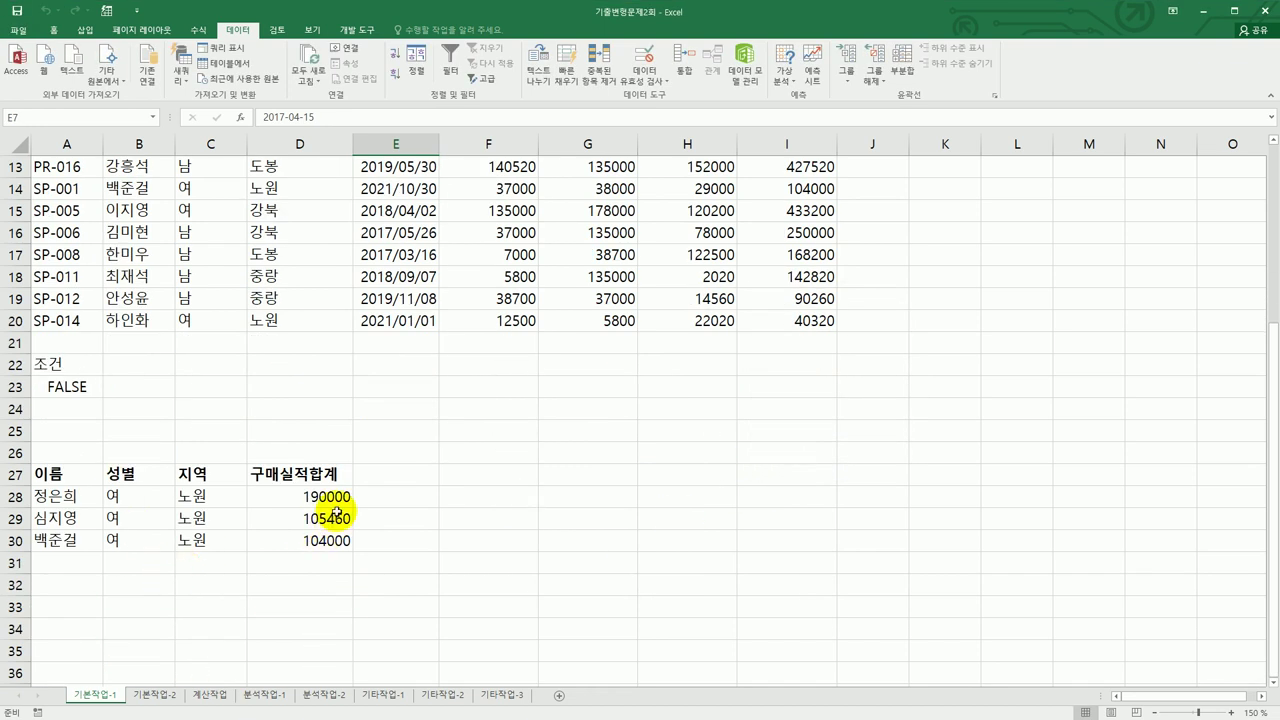
Check the region, gender and purchase total of the rows extracted below the row 27 headers.
drag(215, 495, 225, 540)
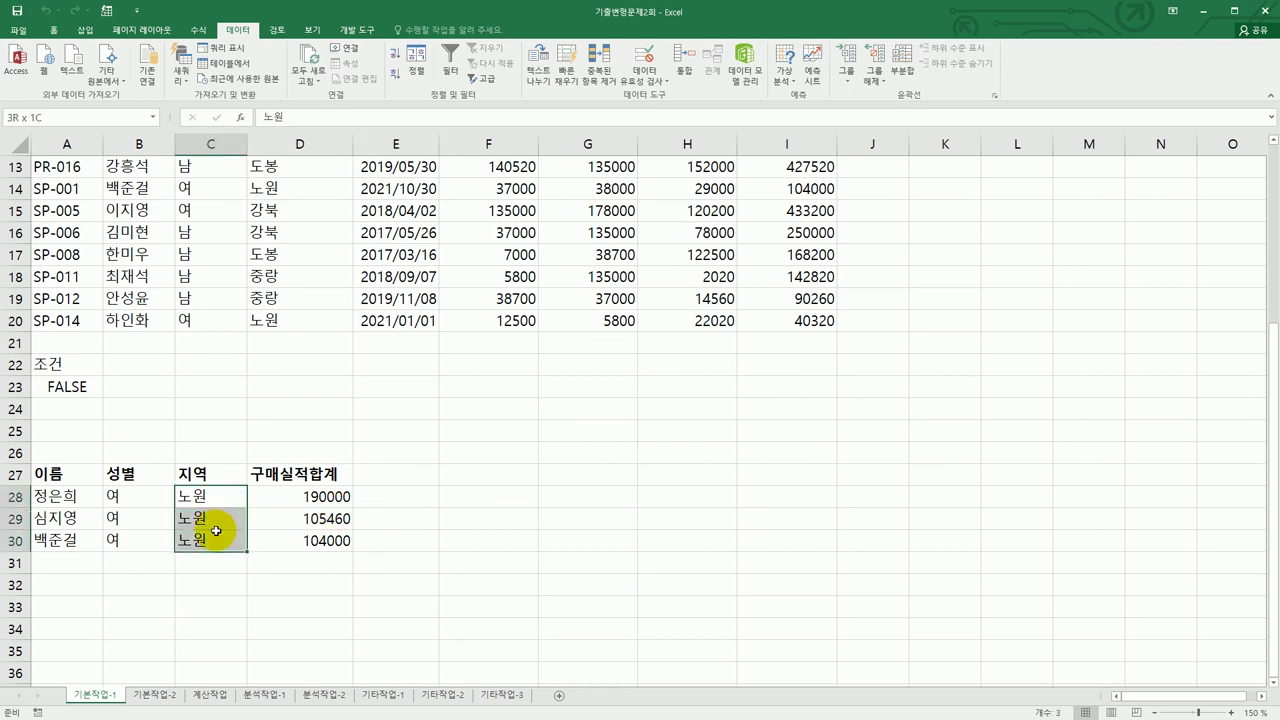
drag(137, 496, 129, 537)
drag(296, 496, 298, 541)
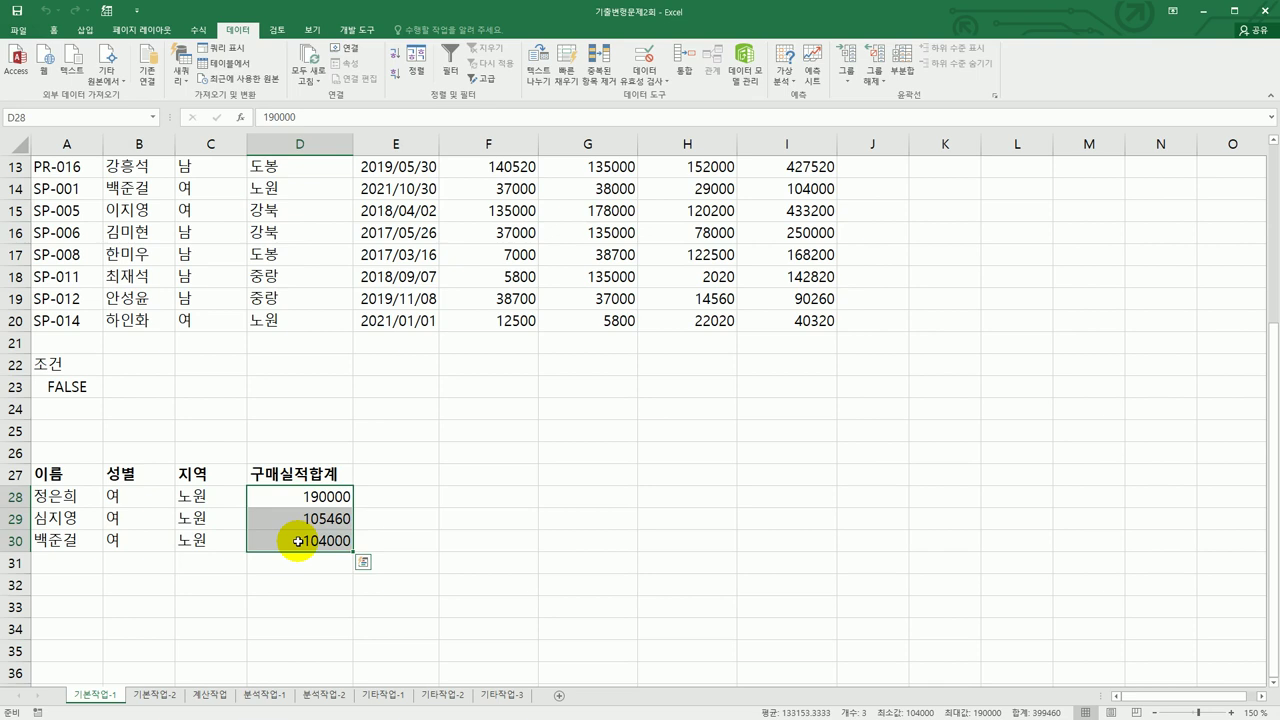
Start a new conditional formatting rule for A3:I20 that uses a formula to determine which cells to format.
scroll(286, 486, up, 4)
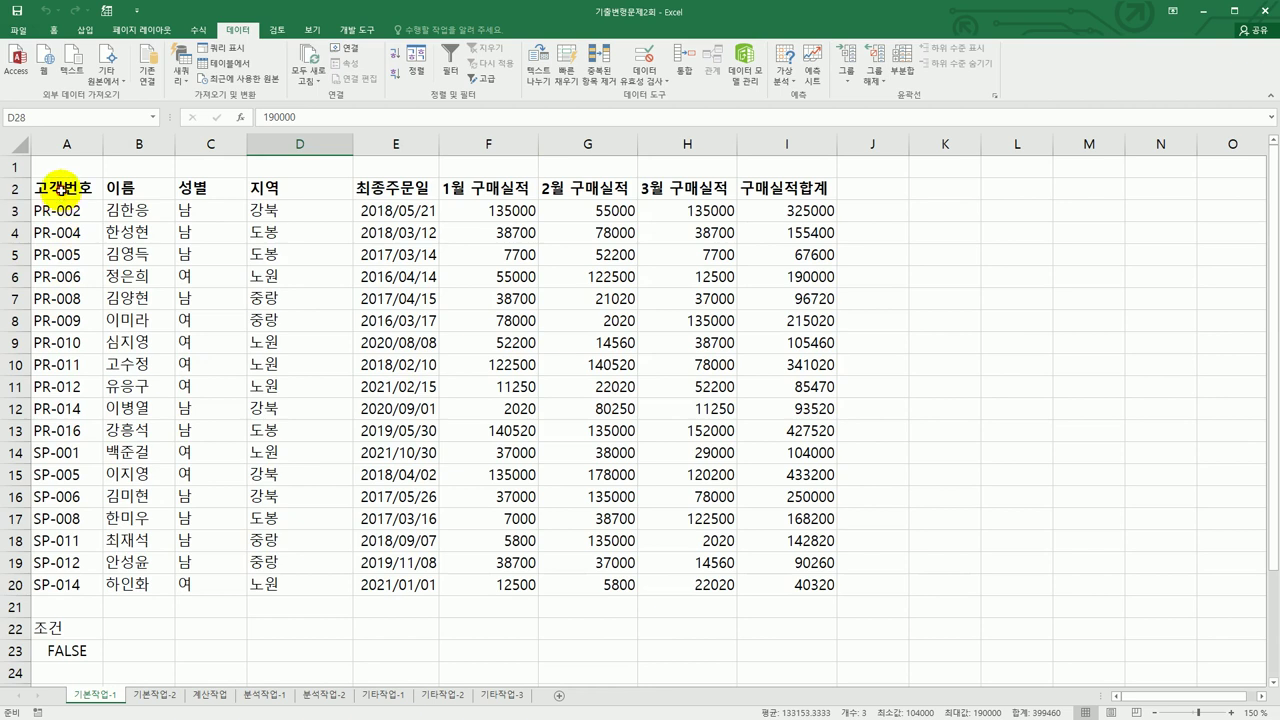
drag(57, 186, 752, 185)
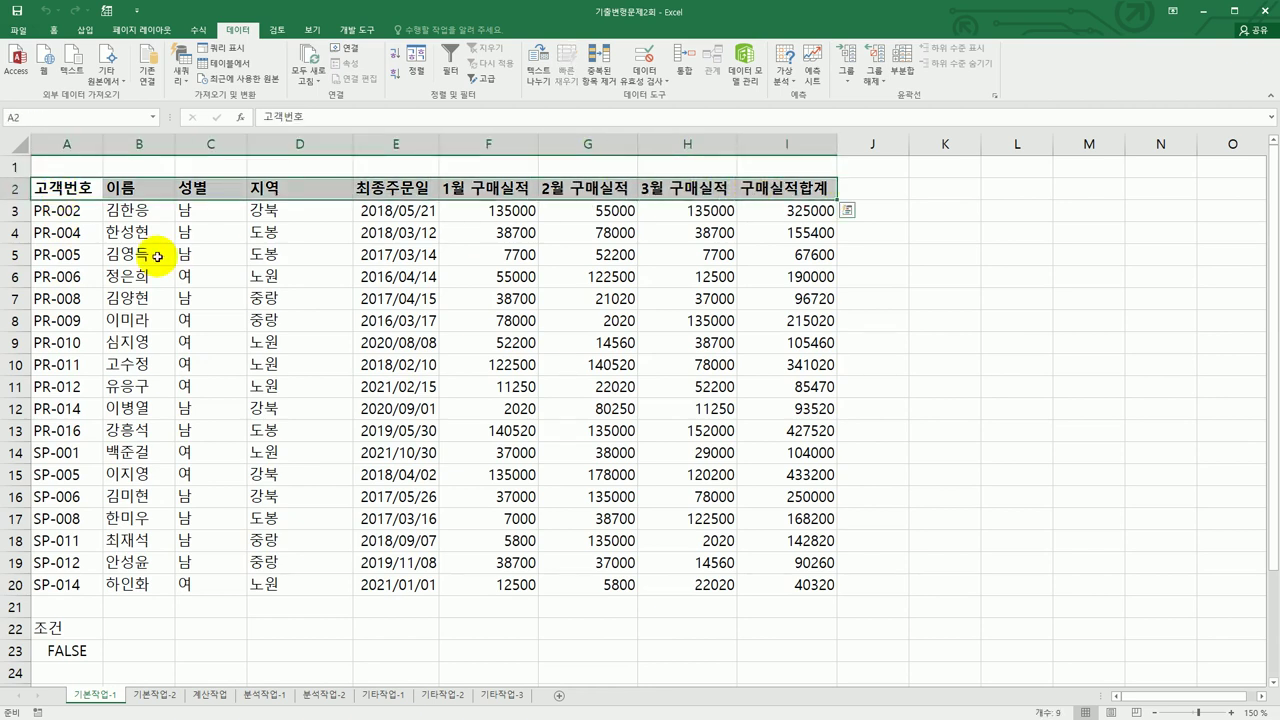
drag(75, 213, 782, 584)
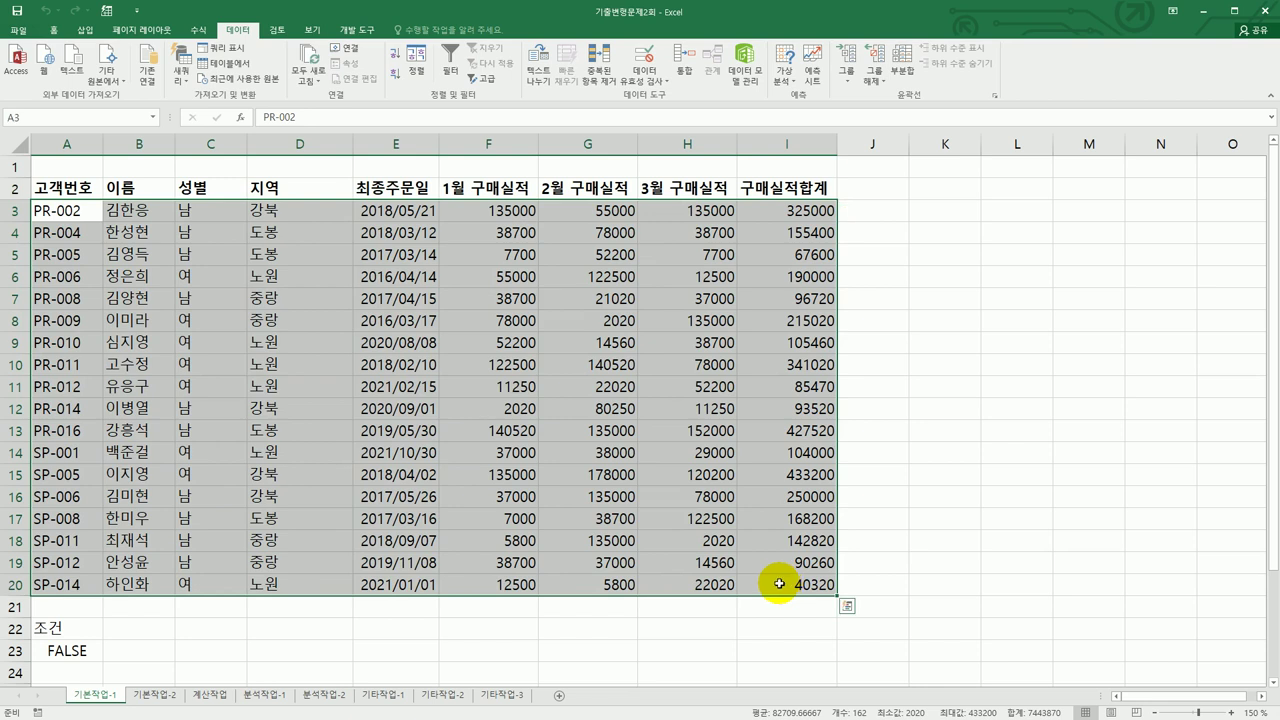
click(55, 31)
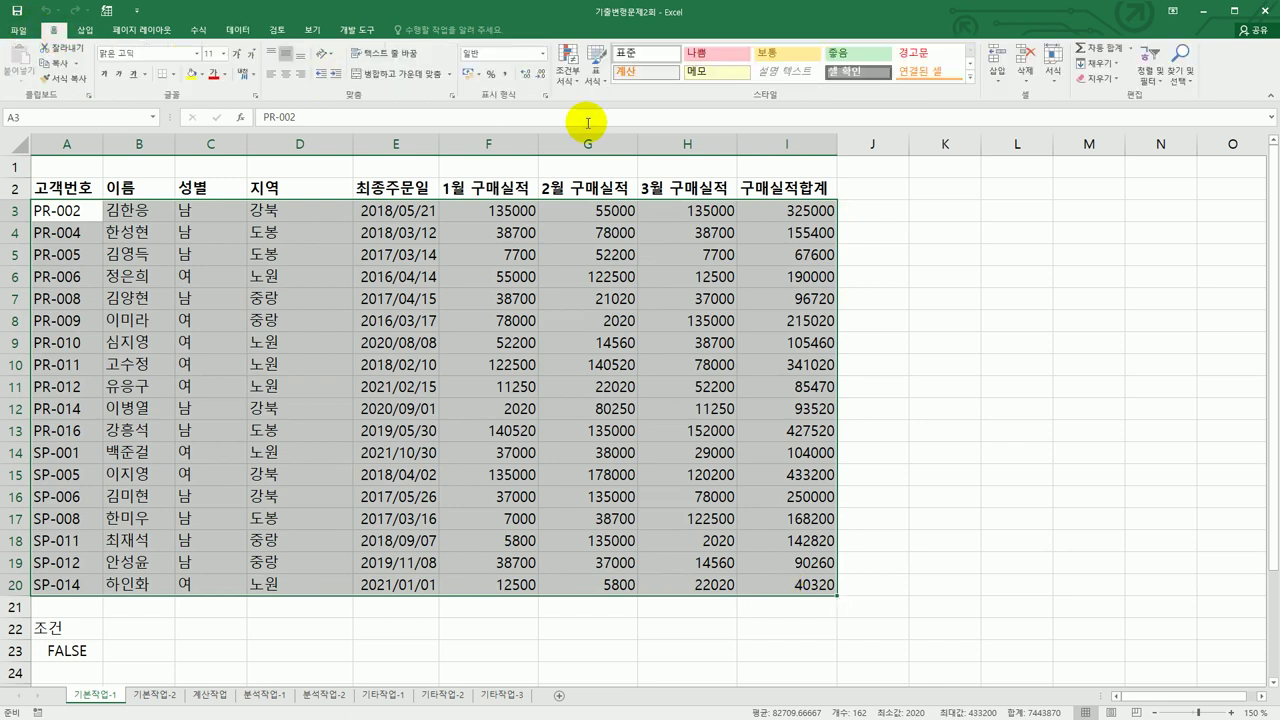
click(575, 82)
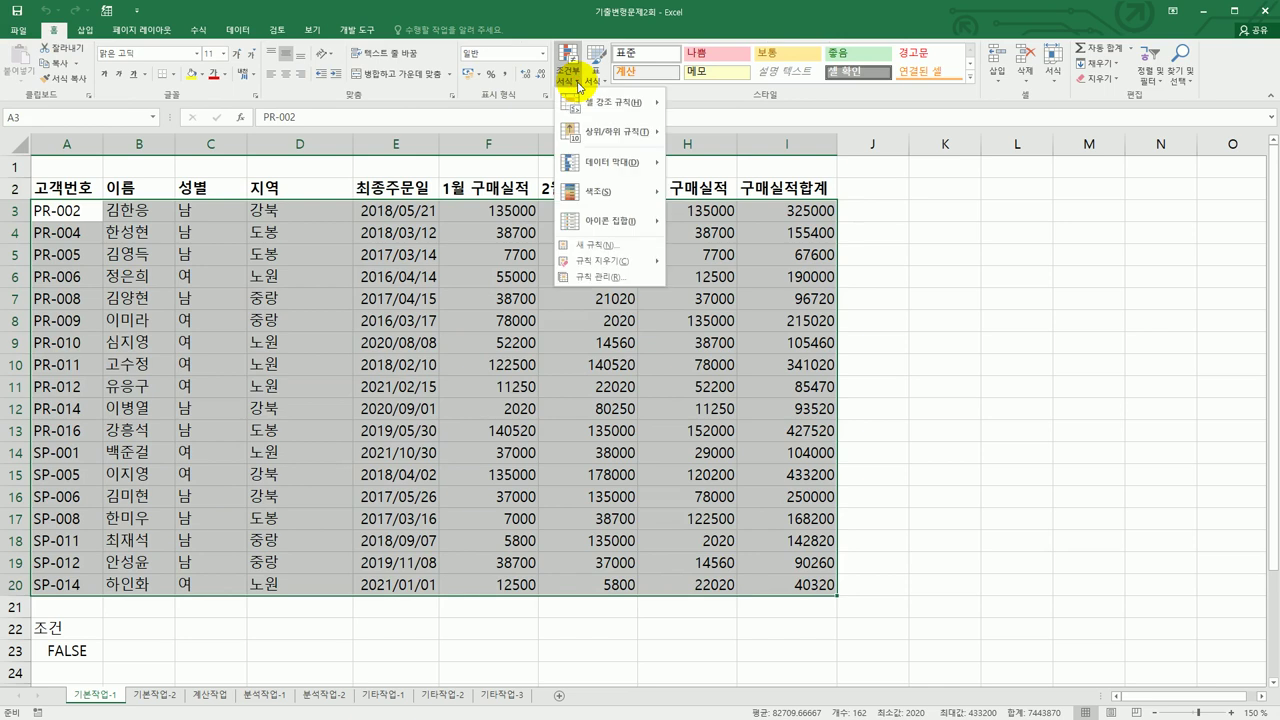
click(598, 244)
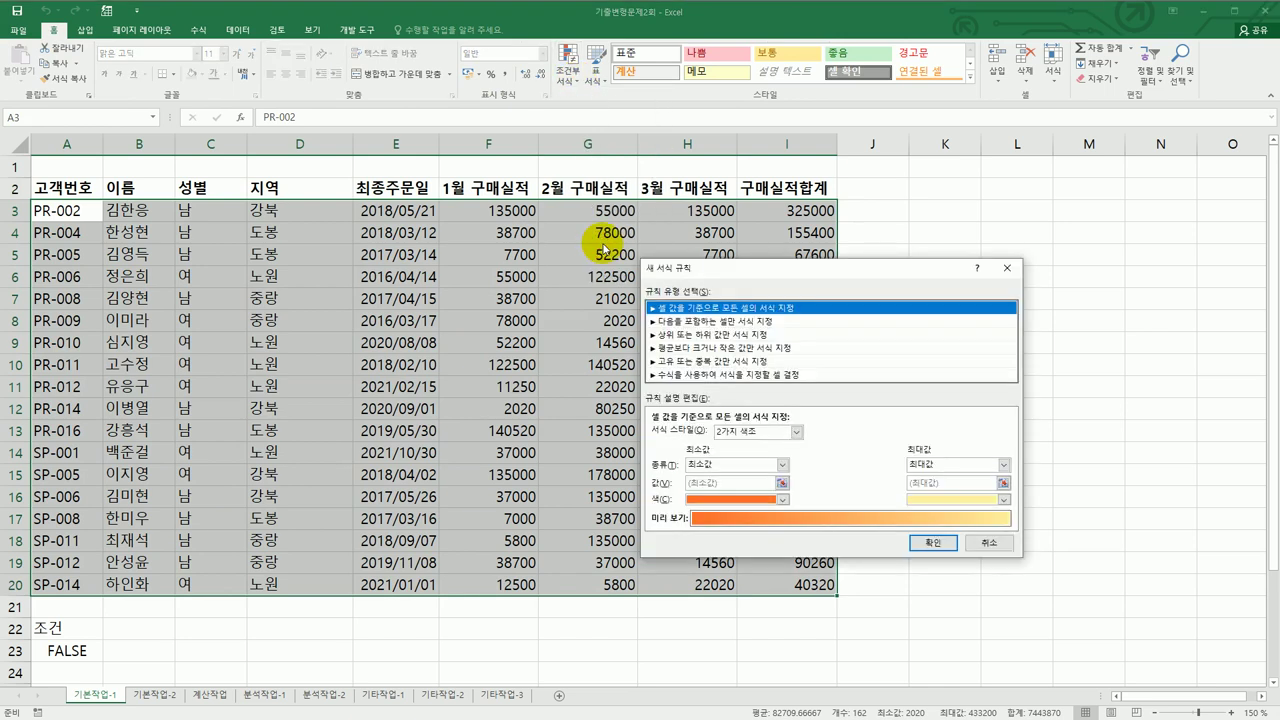
click(718, 374)
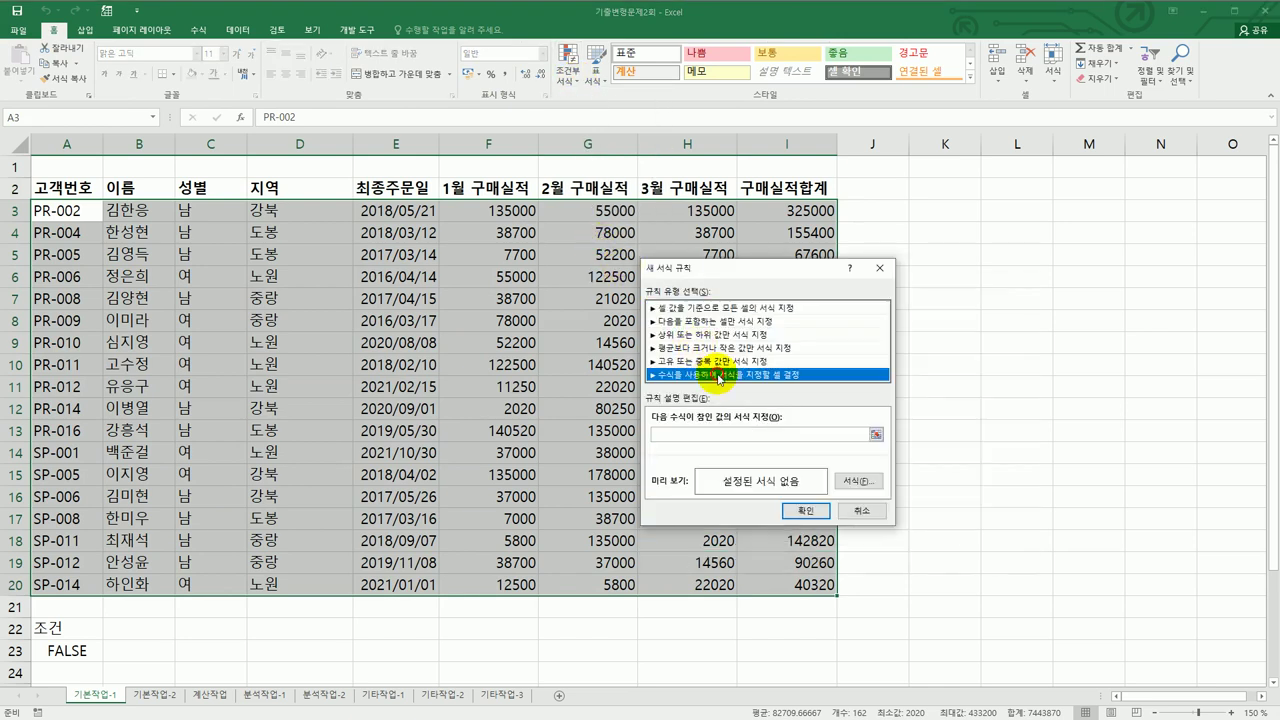
click(724, 435)
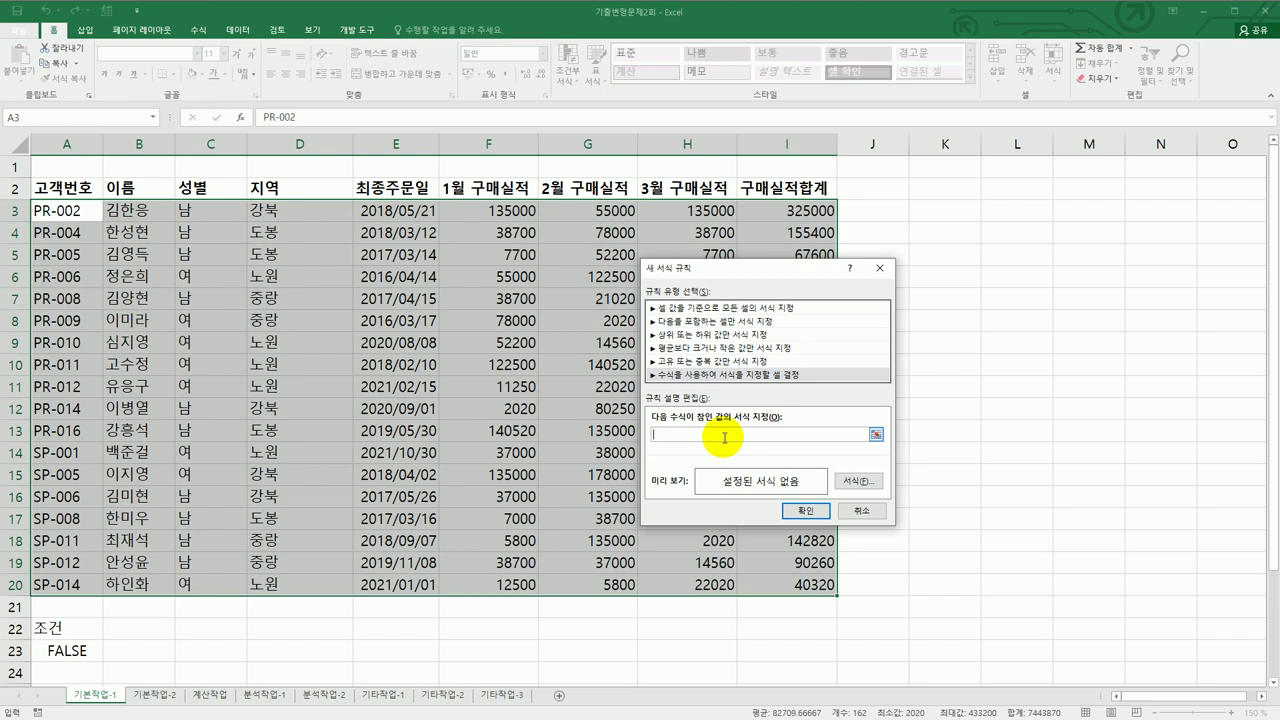
Begin the rule's OR formula with the condition year($E3)=2017, keeping only column E absolute.
text(=)
key(BackSpace)
text(or(year()
click(411, 213)
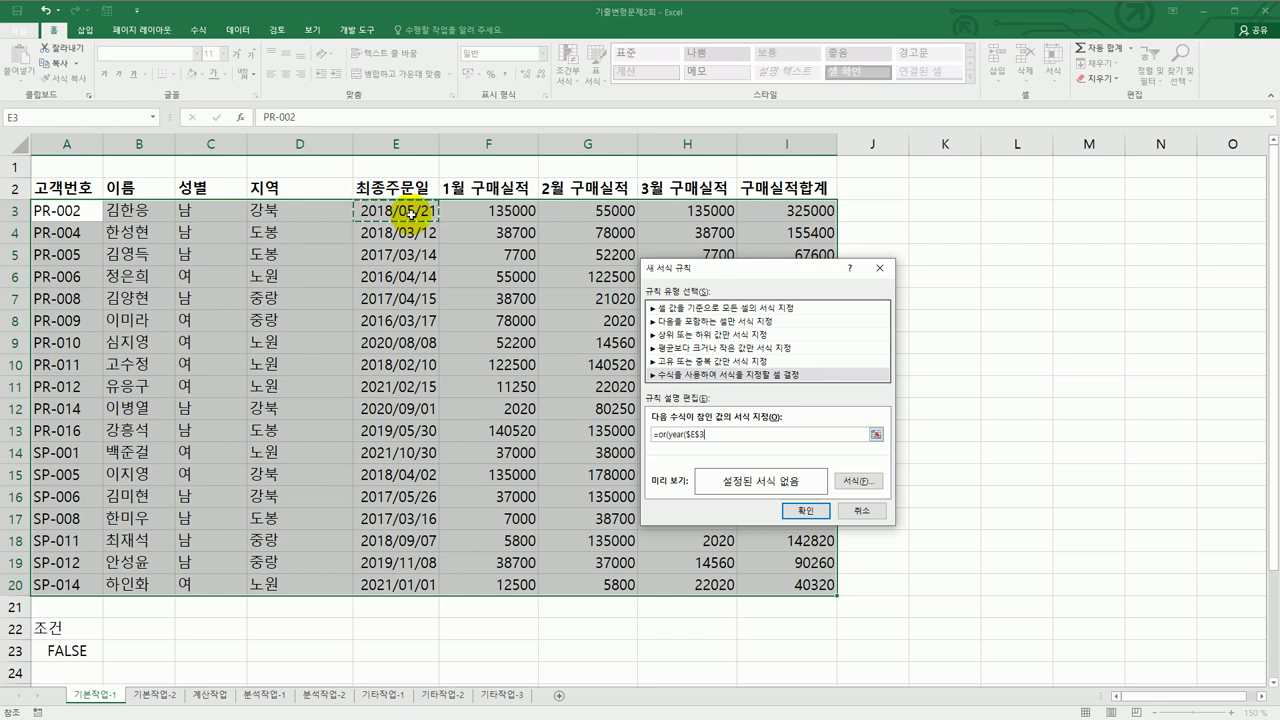
key(F4)
key(F4)
text()=2017)
Complete the rule's OR formula with the second condition year($E3)=2019.
text(,year()
click(410, 213)
key(F4)
key(F4)
text())
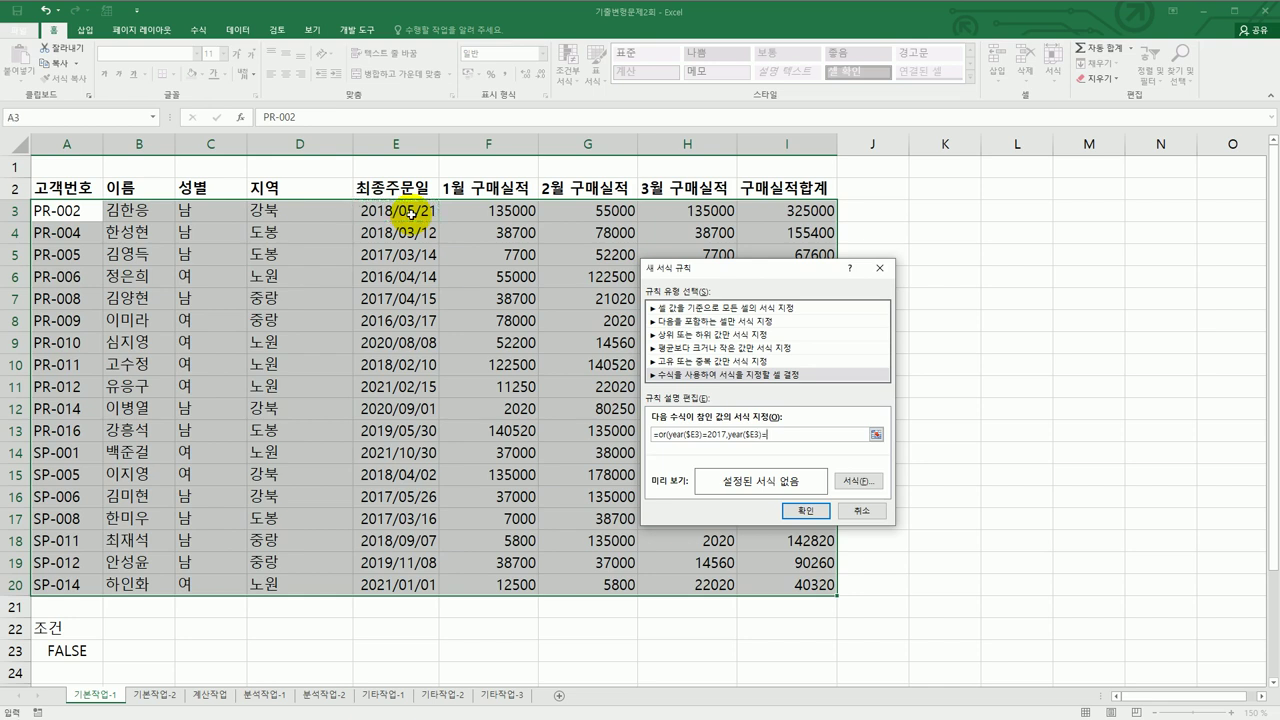
text(=2019))
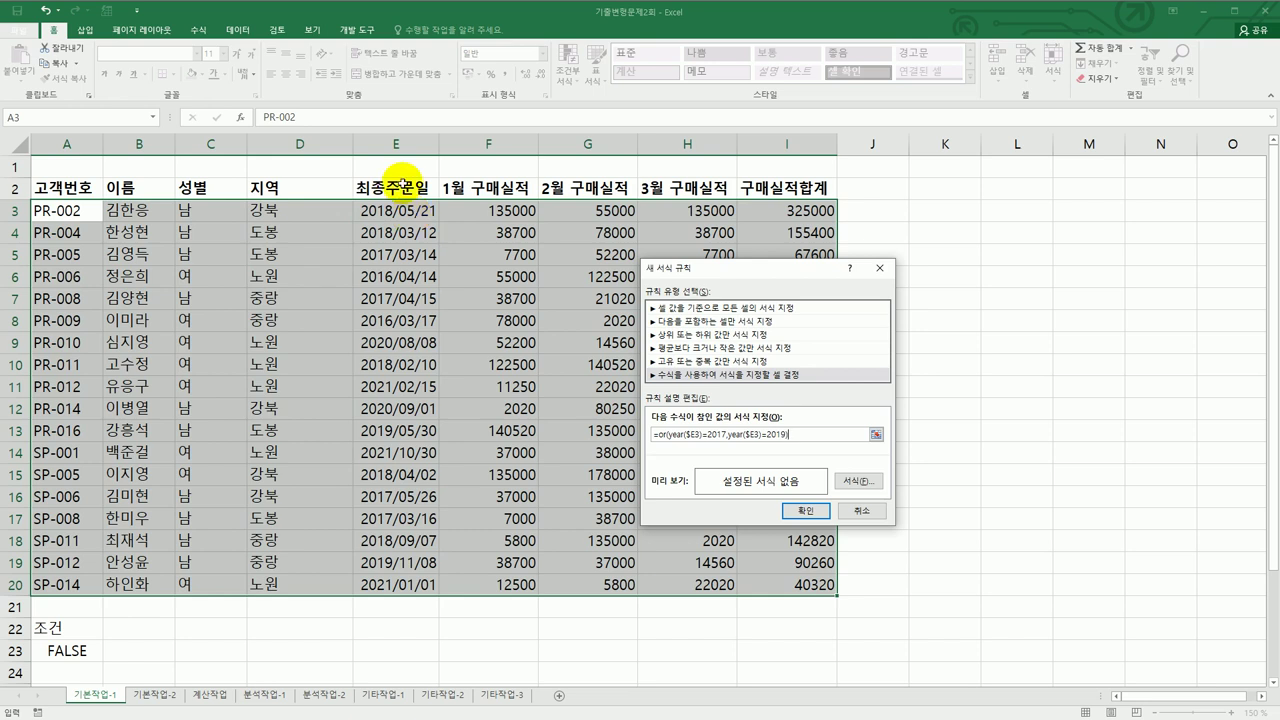
Set the rule's font format to bold italic (굵은 기울임꼴) in the standard colour blue.
click(852, 476)
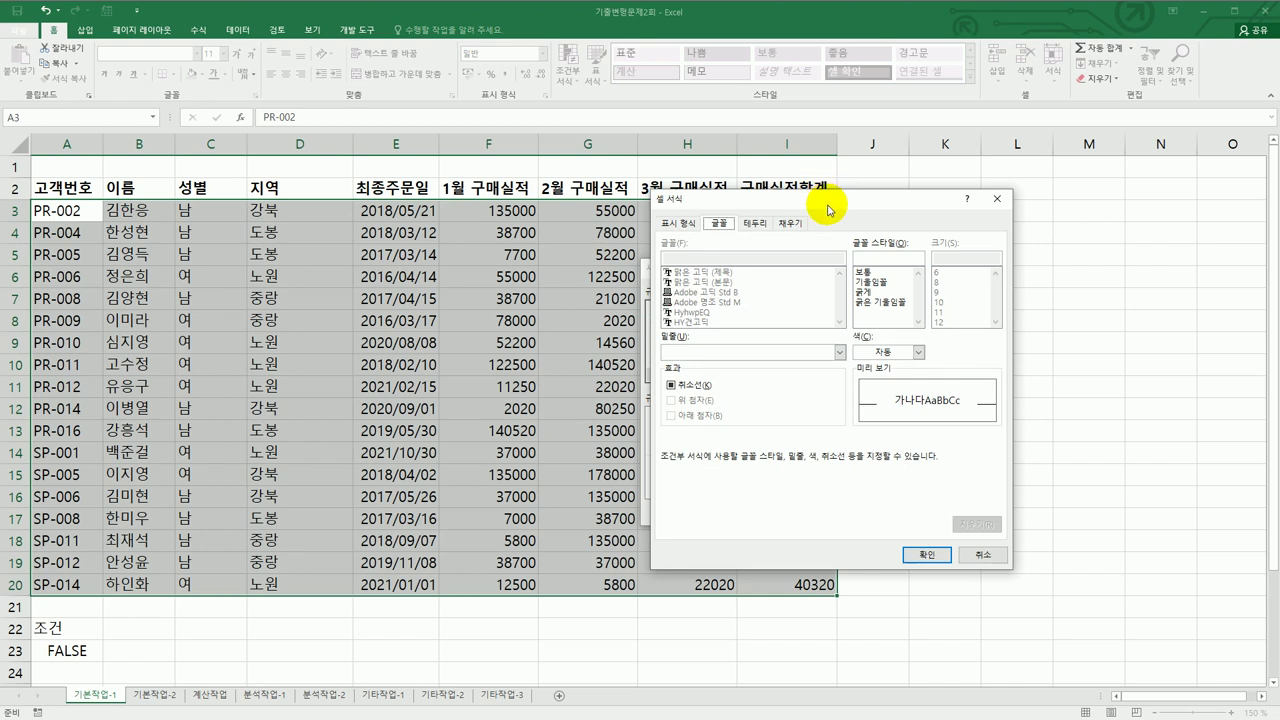
drag(823, 206, 1057, 189)
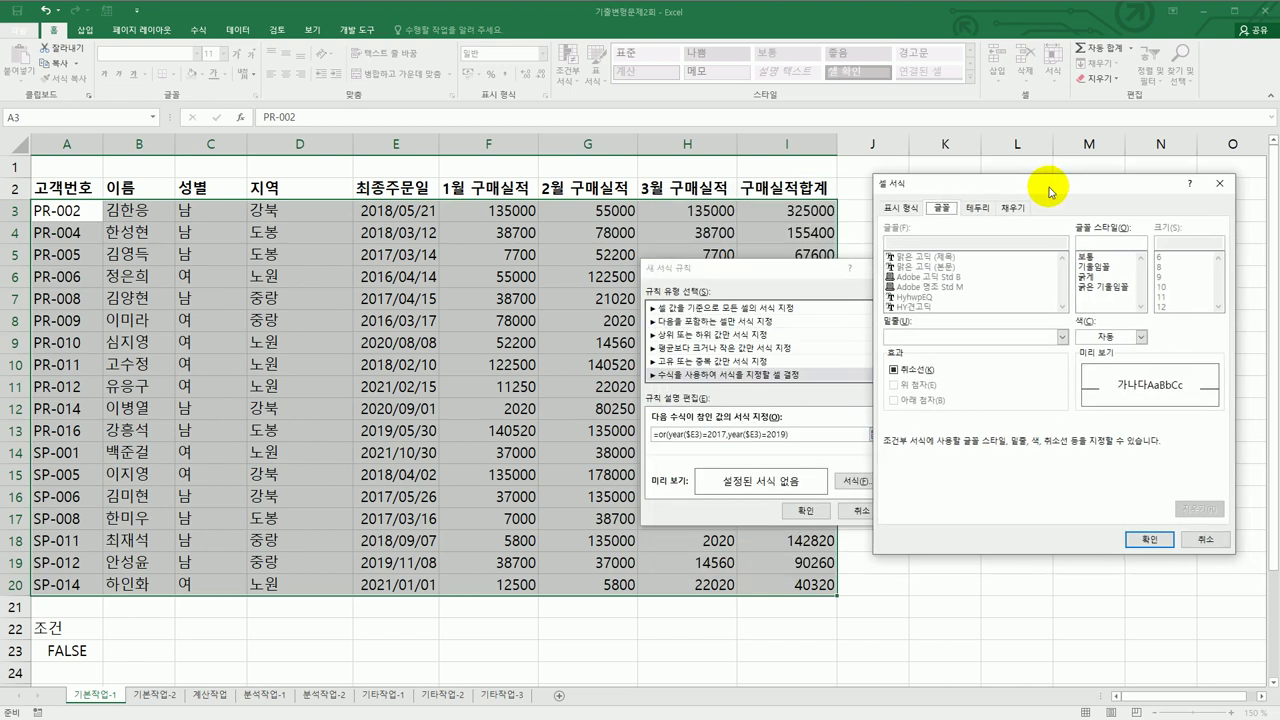
click(1110, 288)
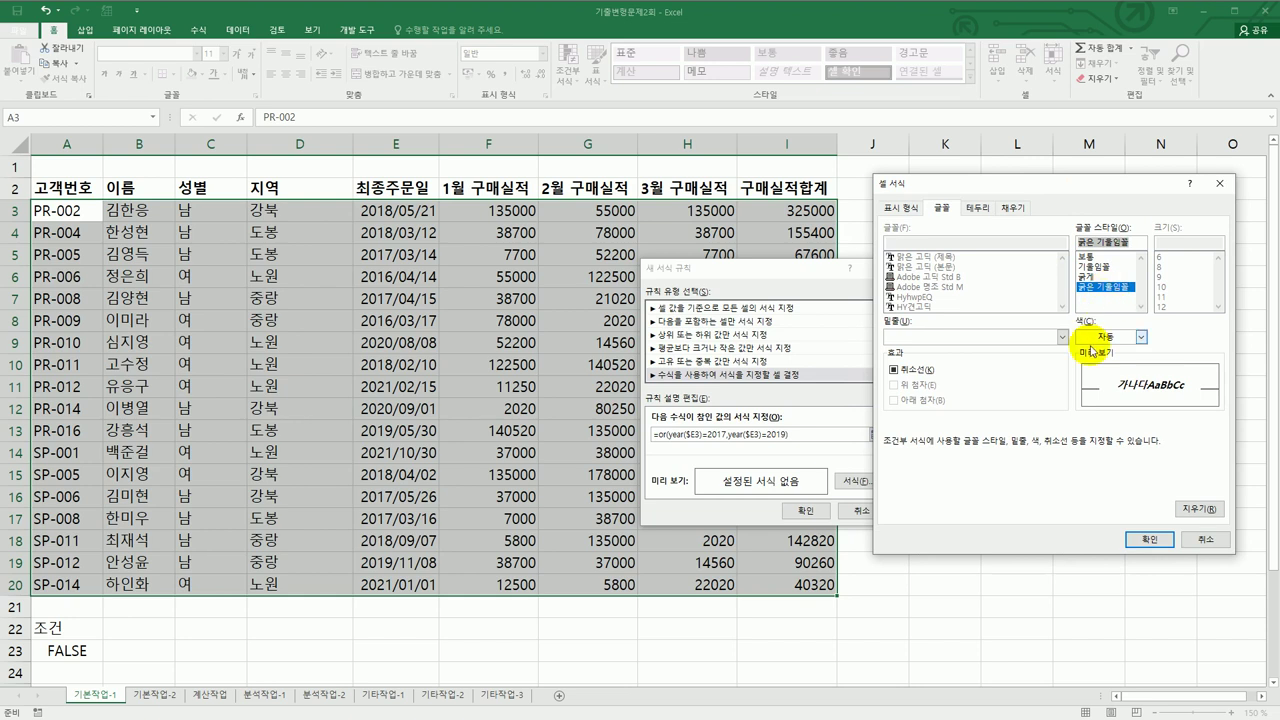
click(1140, 338)
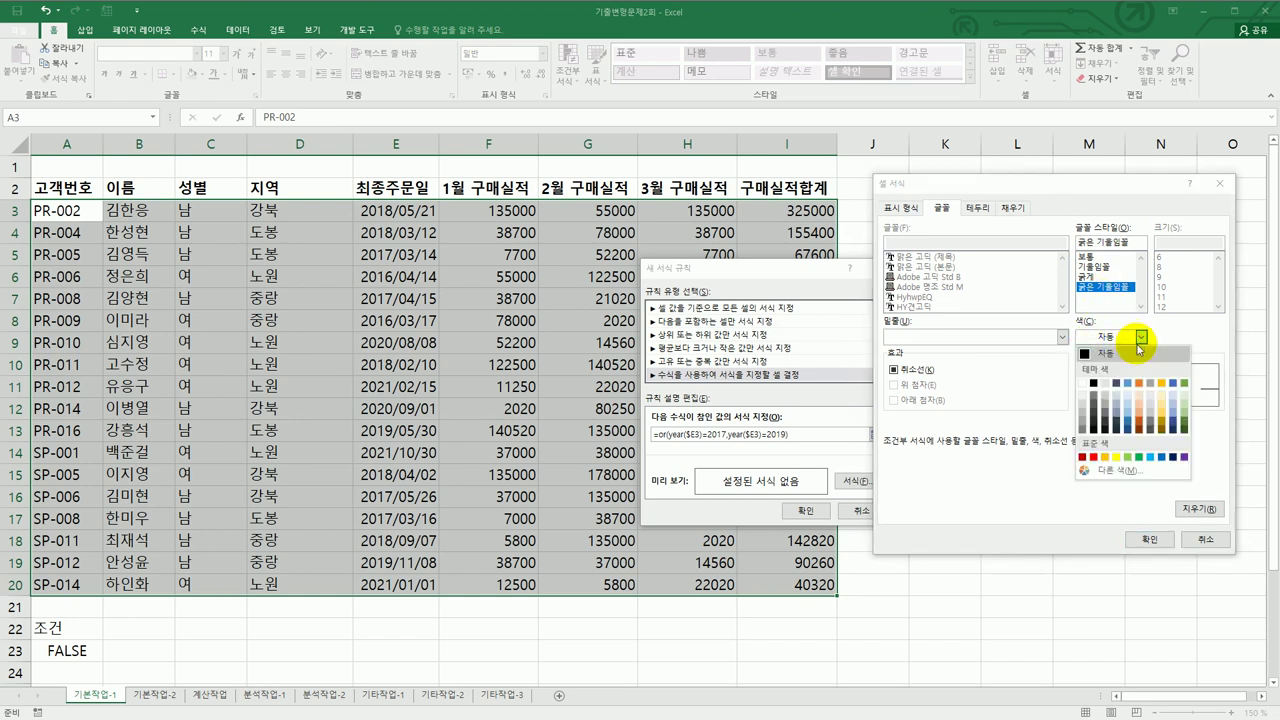
click(1160, 458)
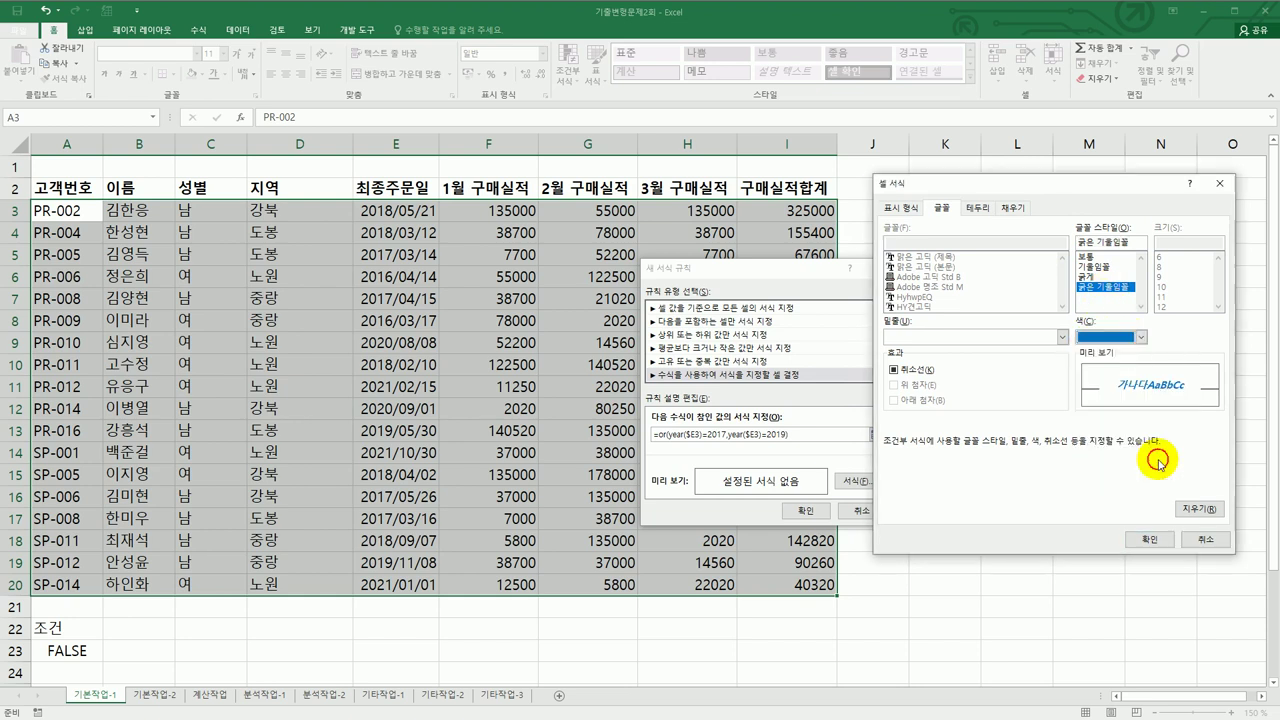
click(1150, 541)
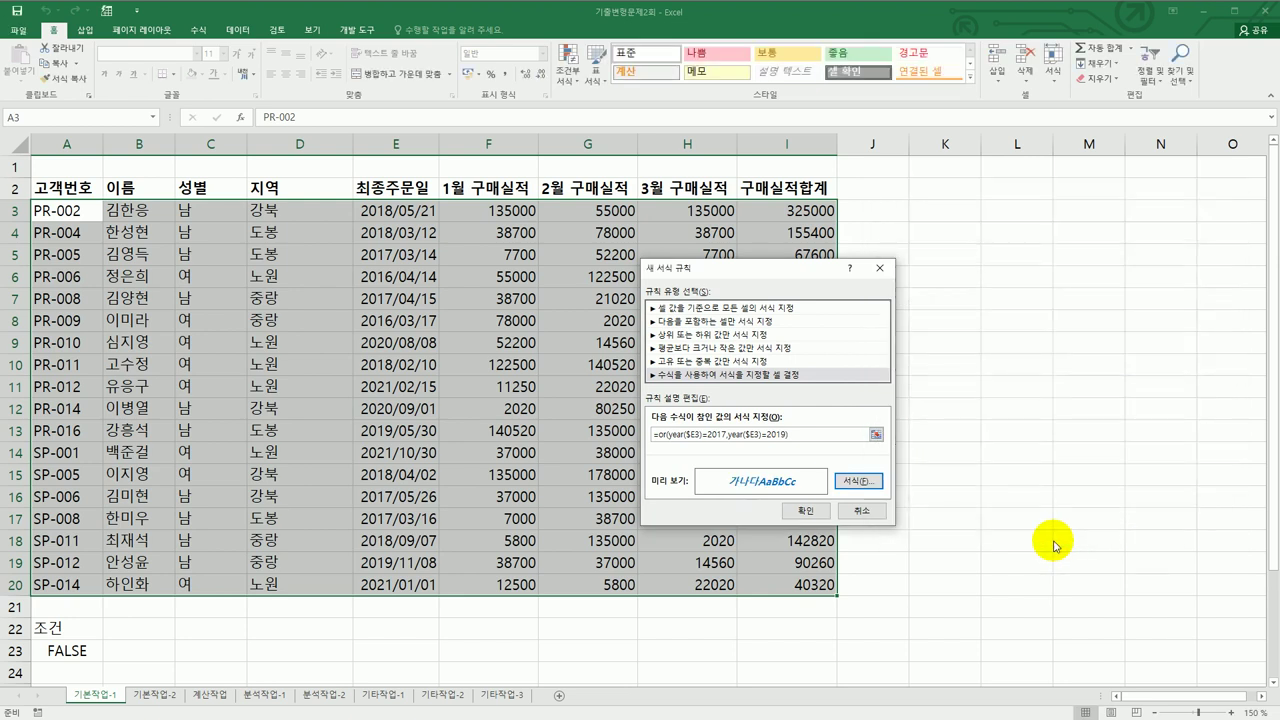
Apply the conditional formatting rule and fit column E's width to its contents.
click(806, 512)
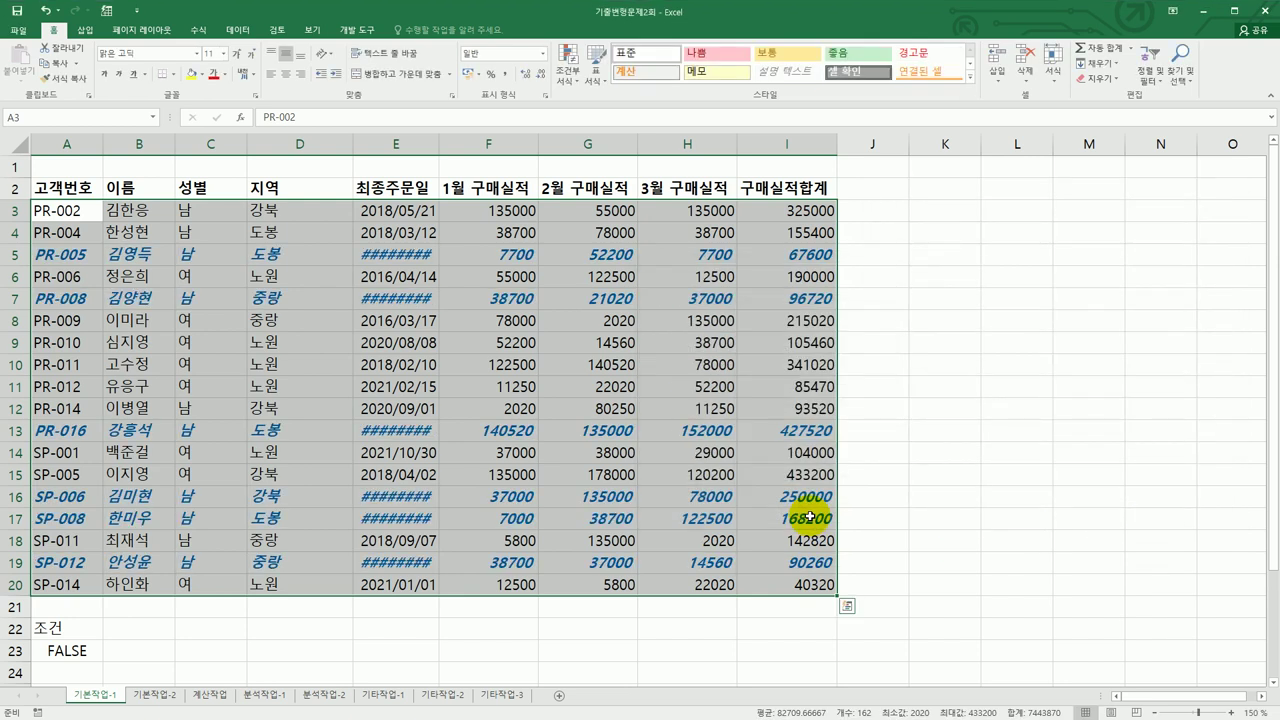
click(934, 515)
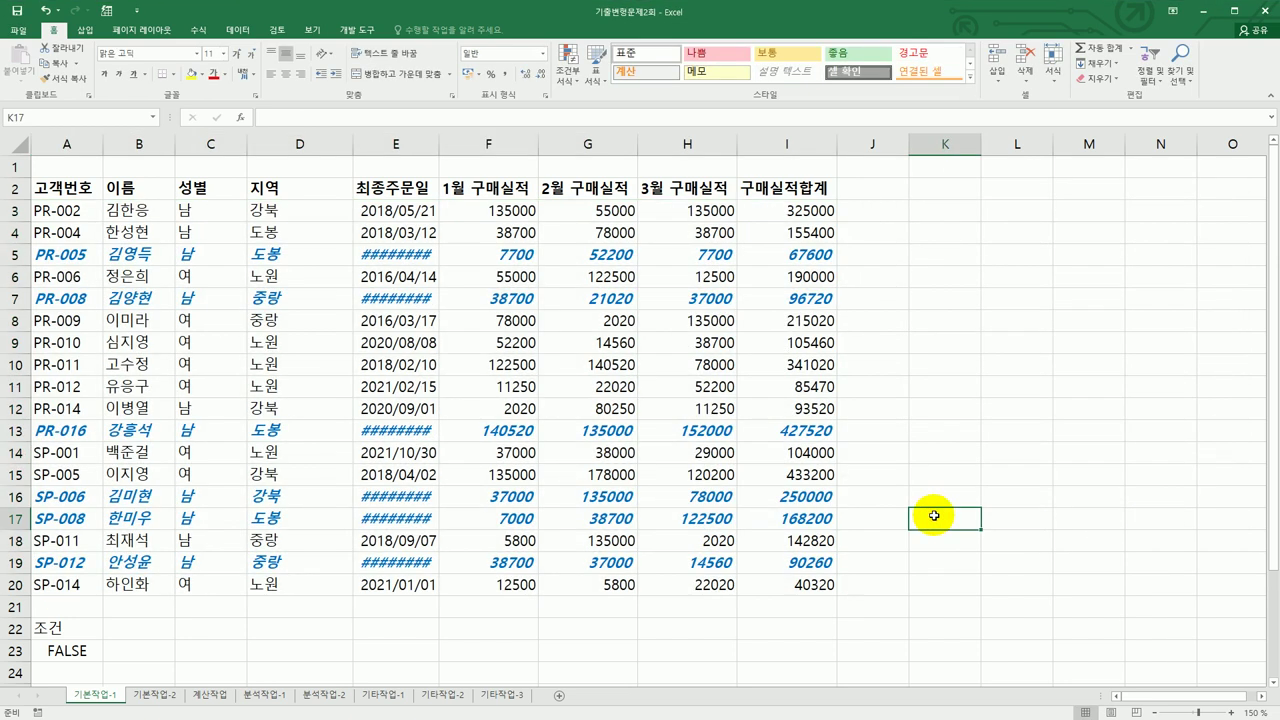
double_click(436, 143)
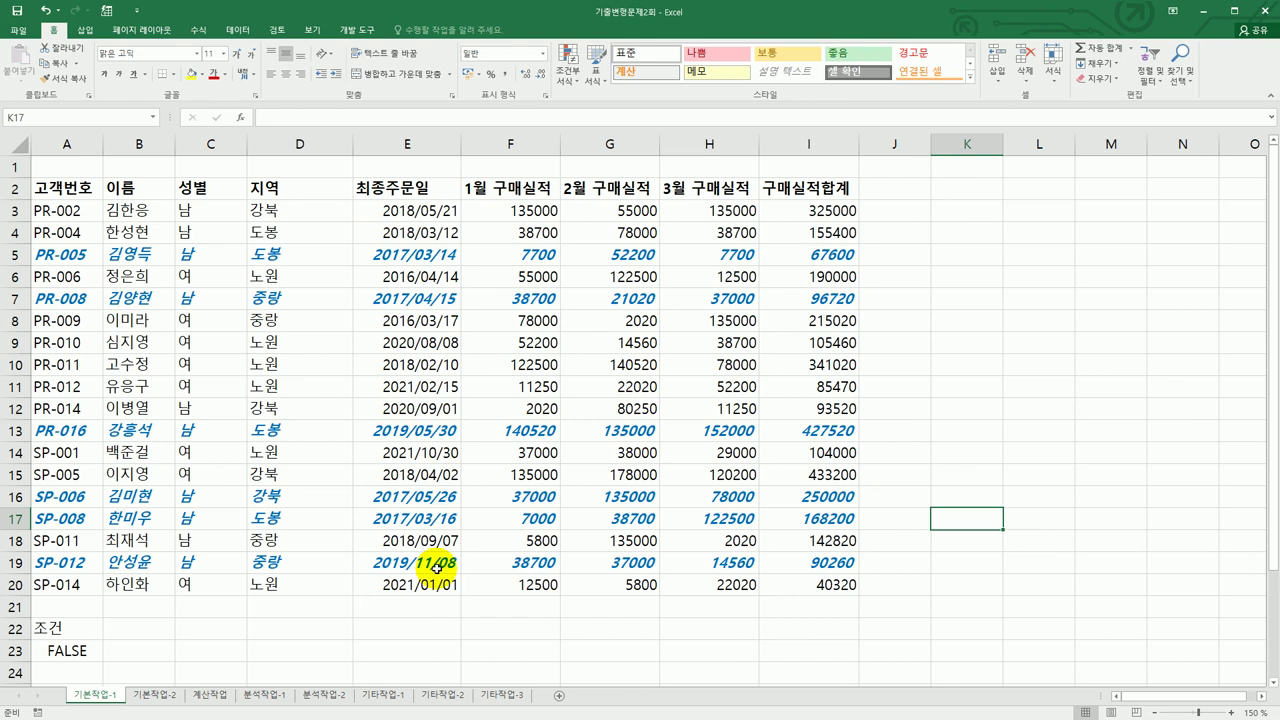
On the 기본작업-2 sheet, set the table range A2:I20 as the print area.
click(145, 696)
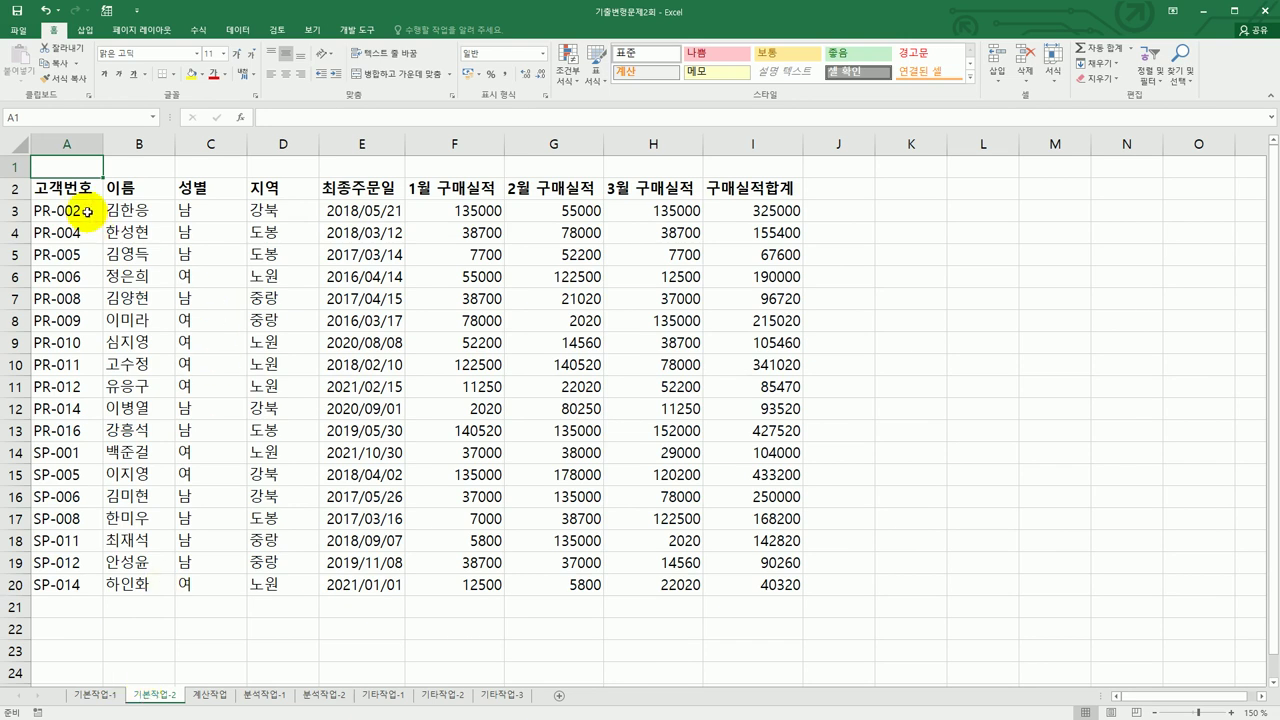
drag(62, 187, 786, 582)
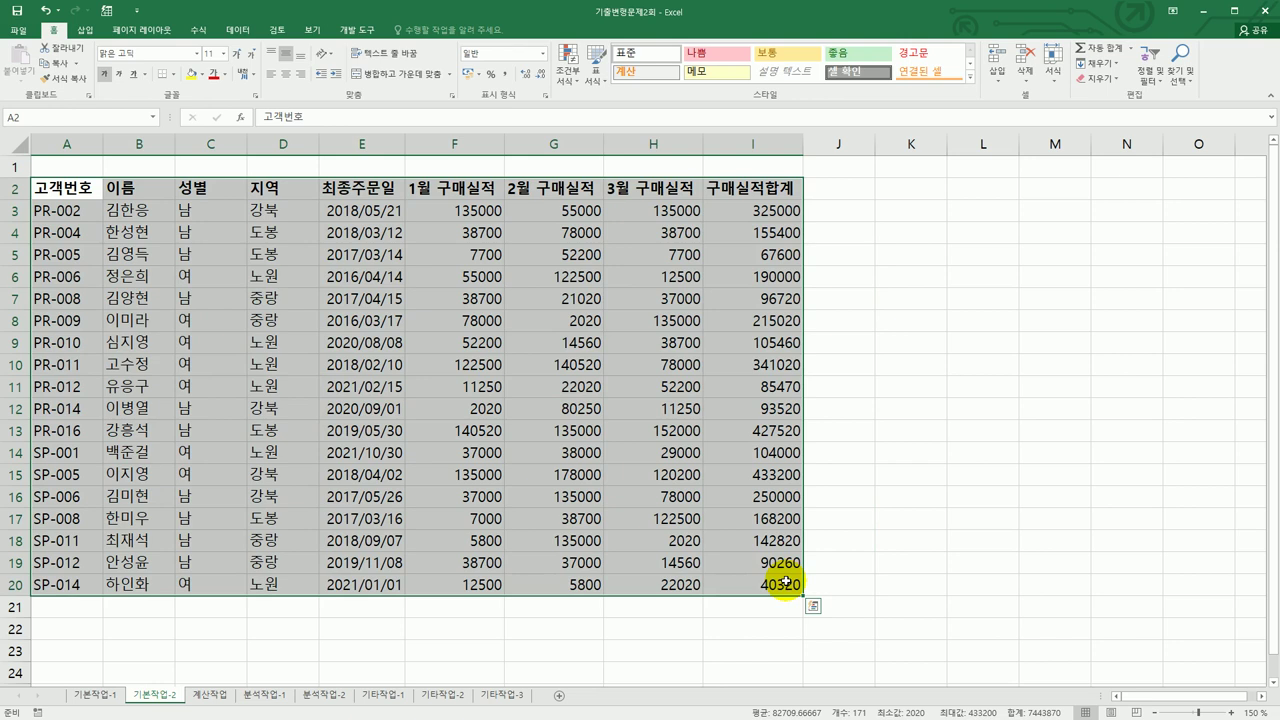
click(158, 39)
click(173, 70)
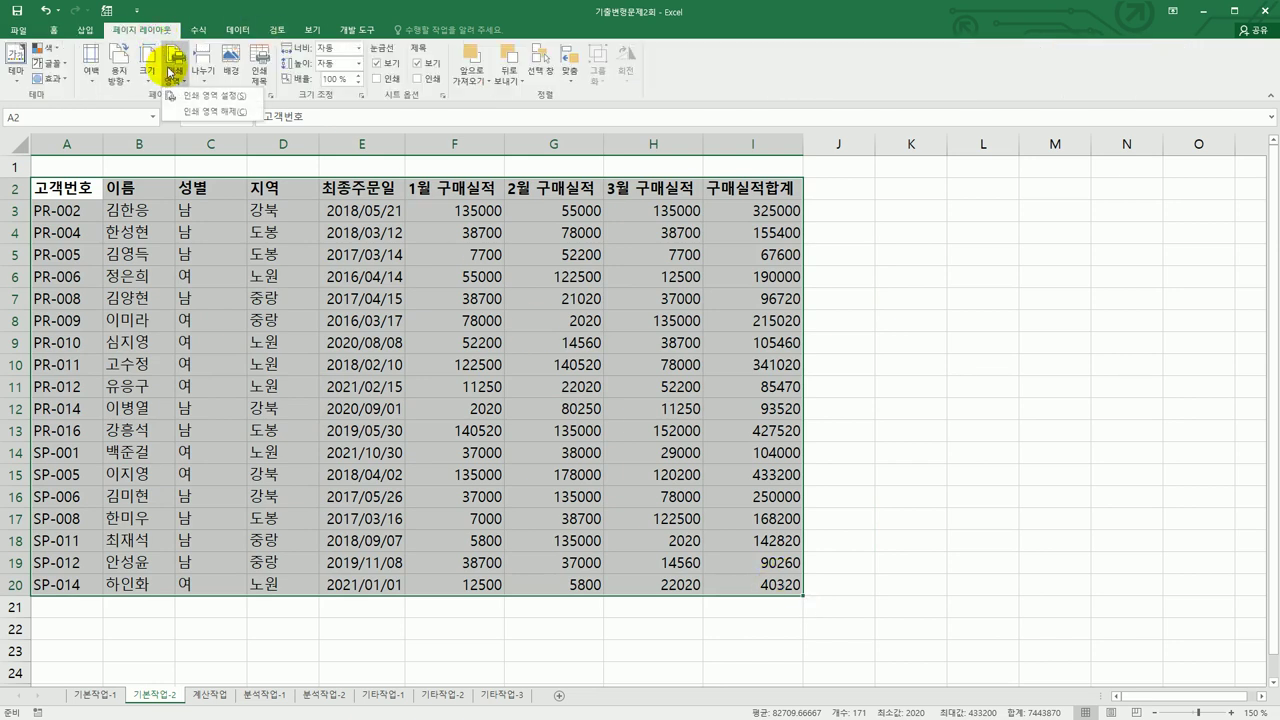
click(187, 96)
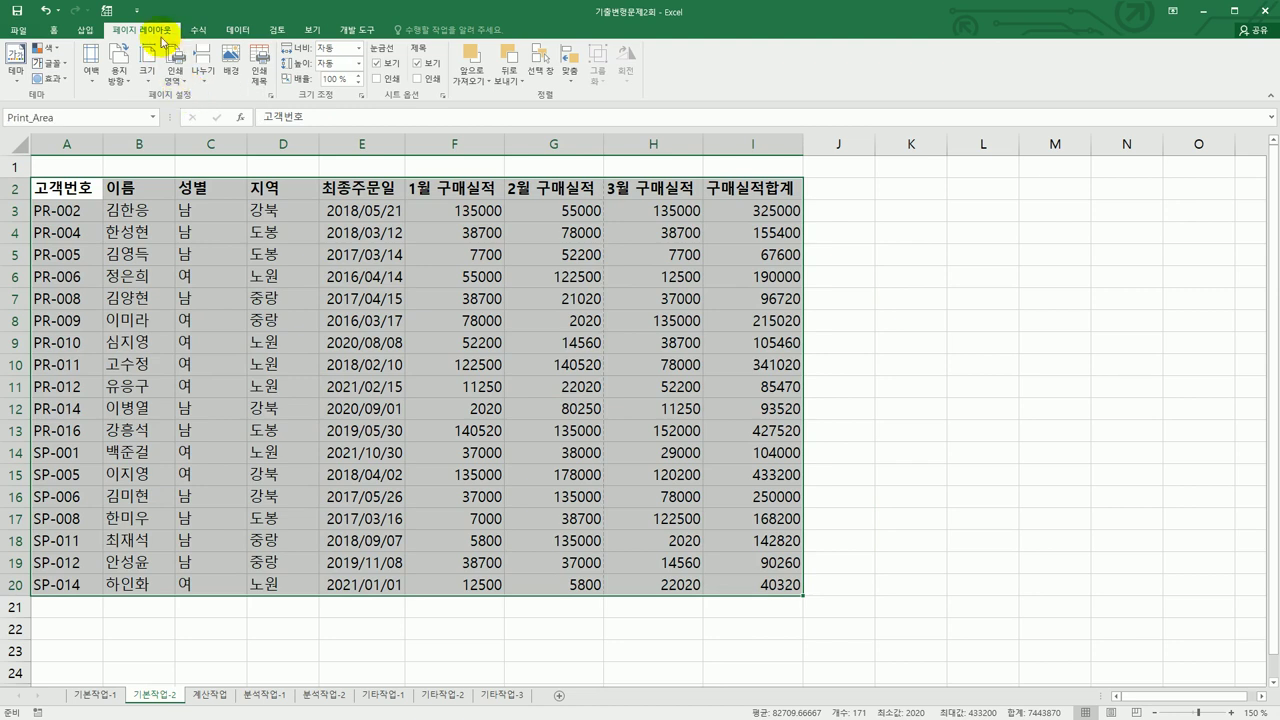
Set the page orientation to landscape (가로) and centre the printout on the page both horizontally and vertically.
click(270, 95)
click(767, 261)
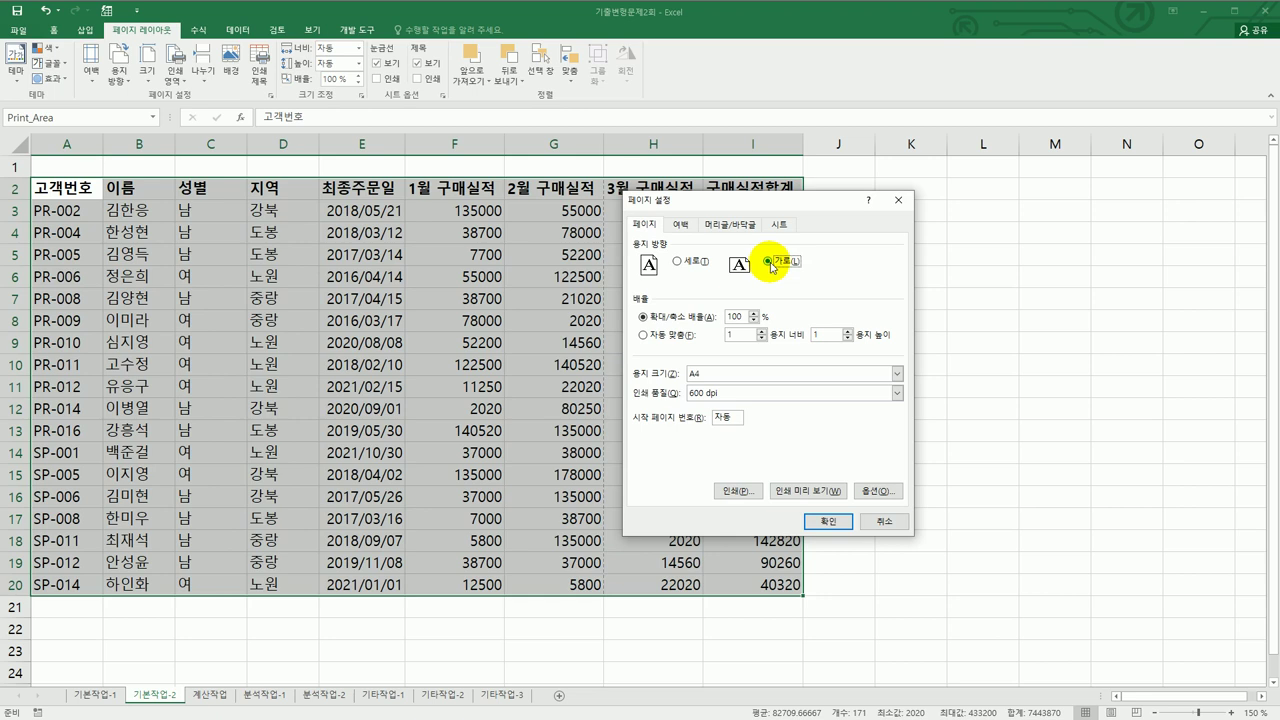
click(679, 225)
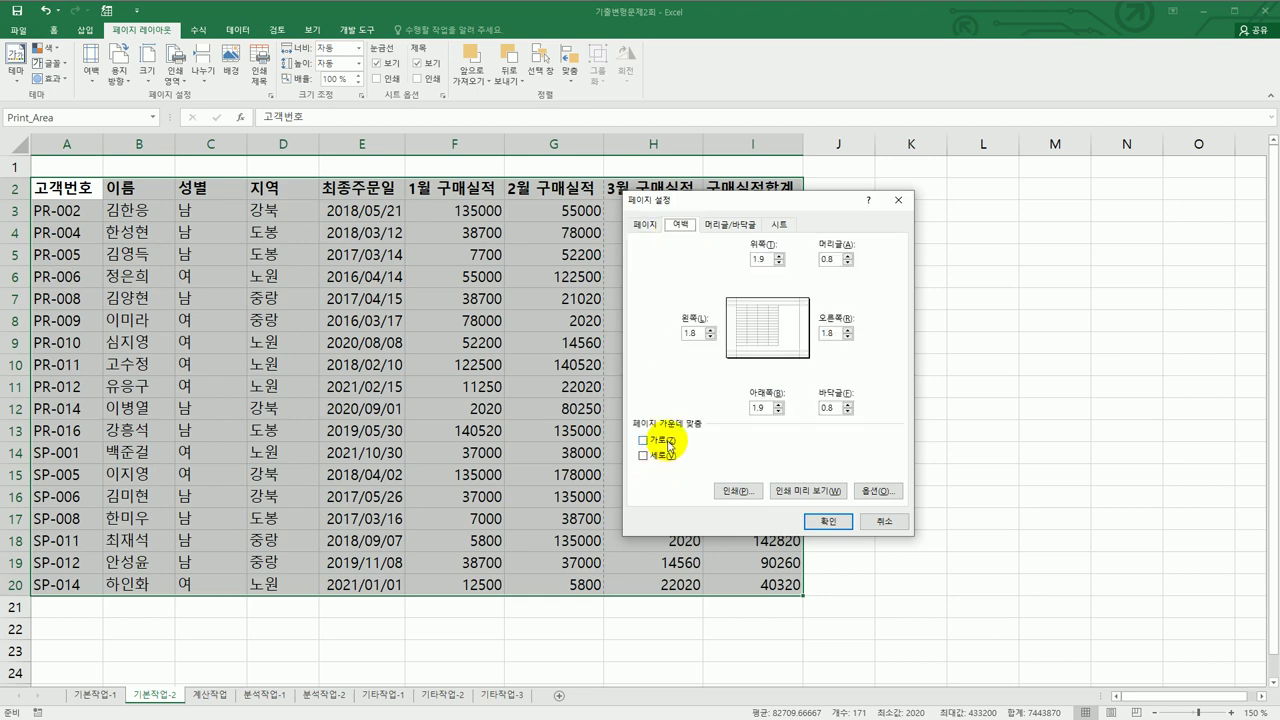
click(661, 441)
click(667, 457)
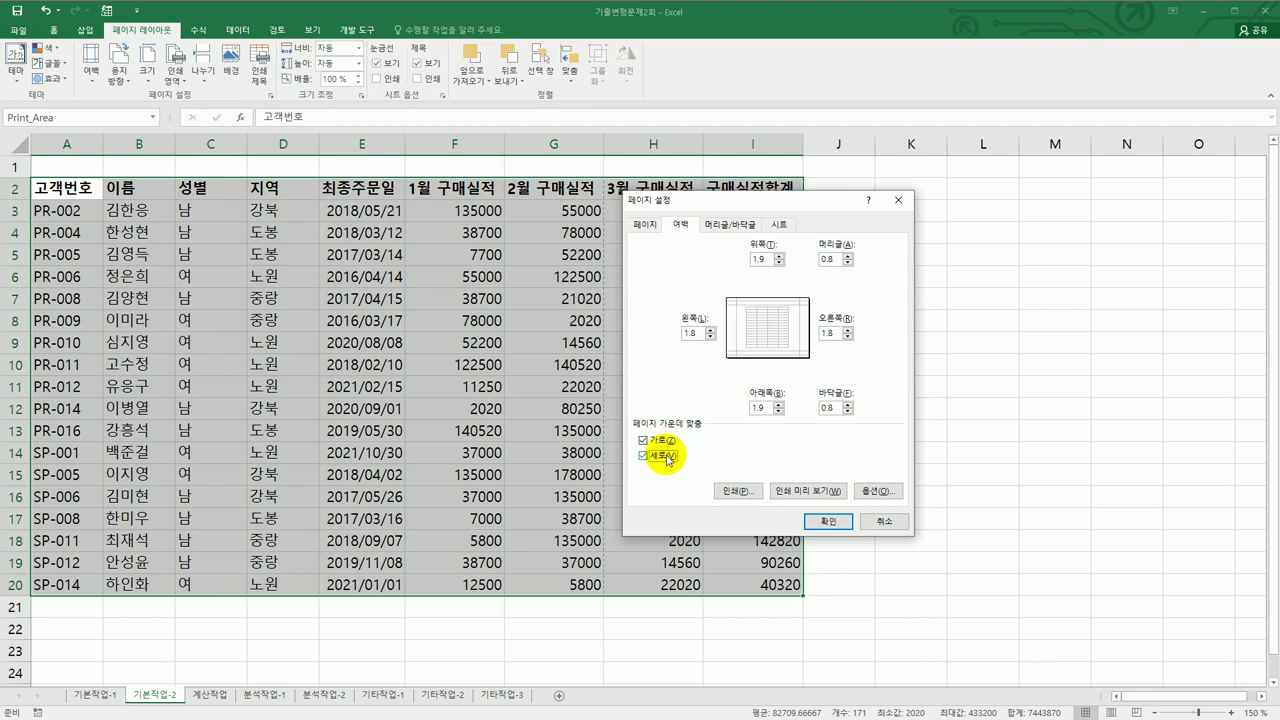
Add a custom footer with the page number followed by 페이지 in its right section, and apply the page setup.
click(737, 228)
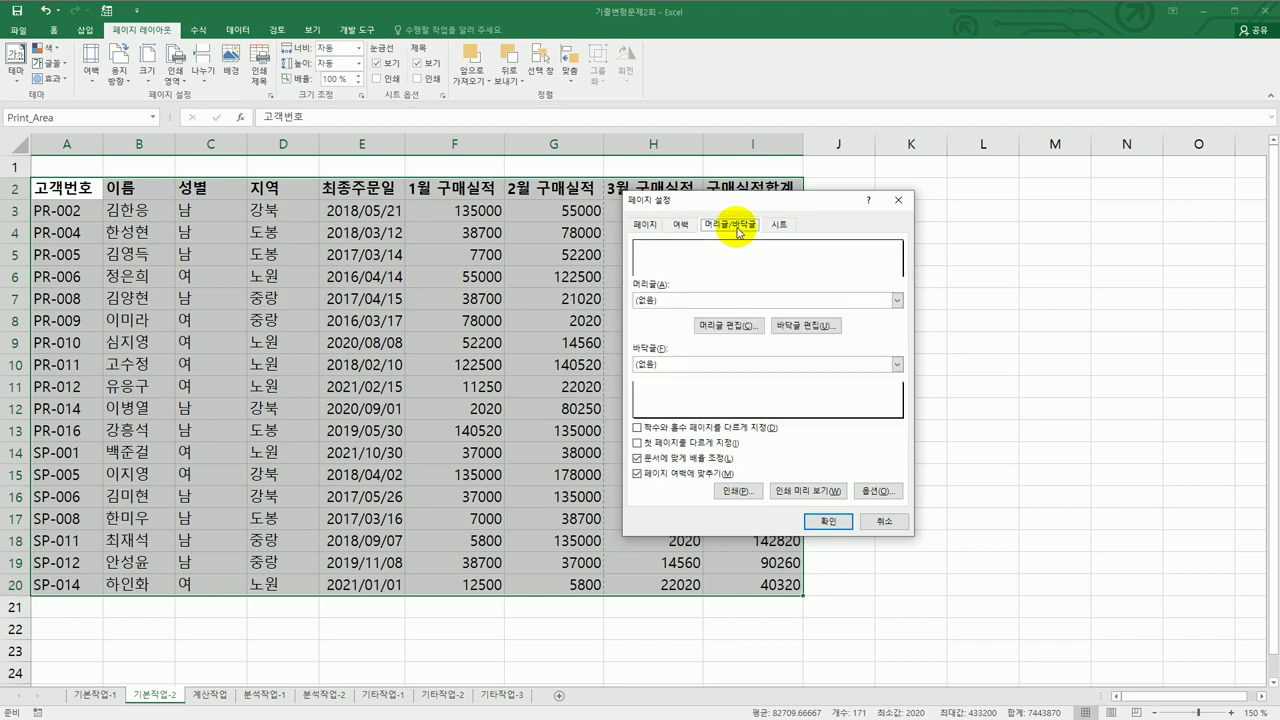
click(806, 326)
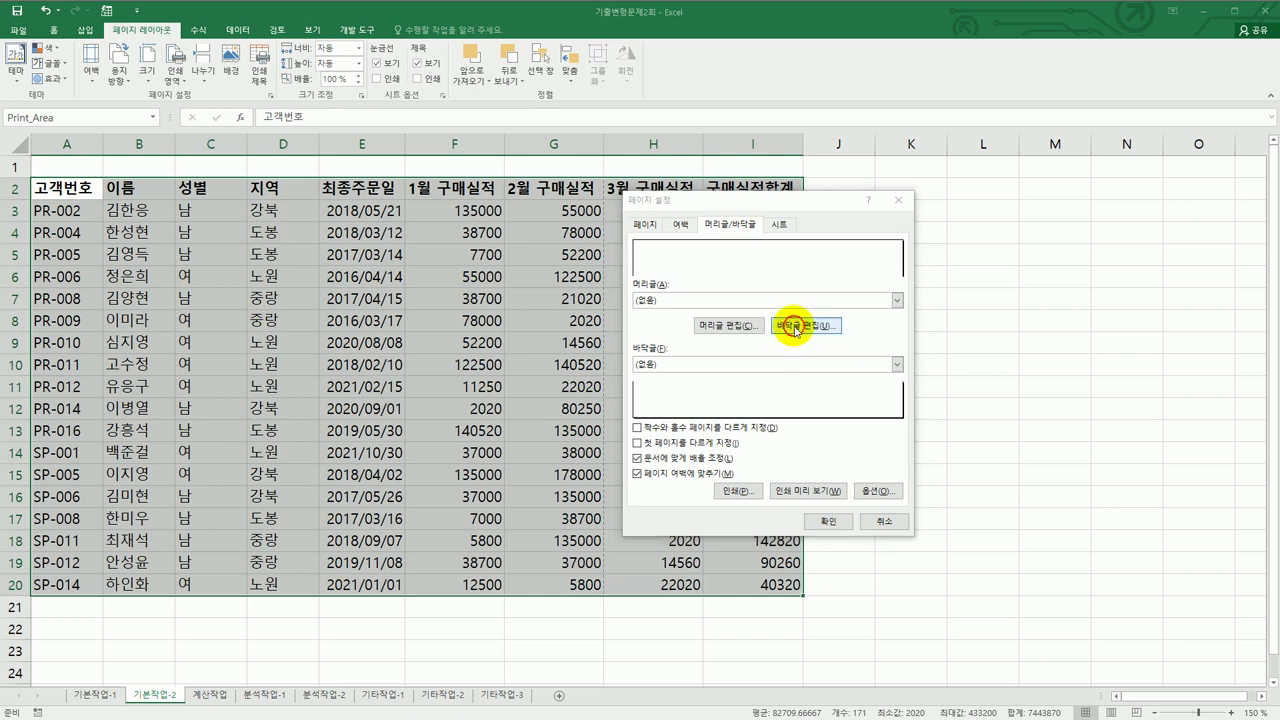
click(866, 437)
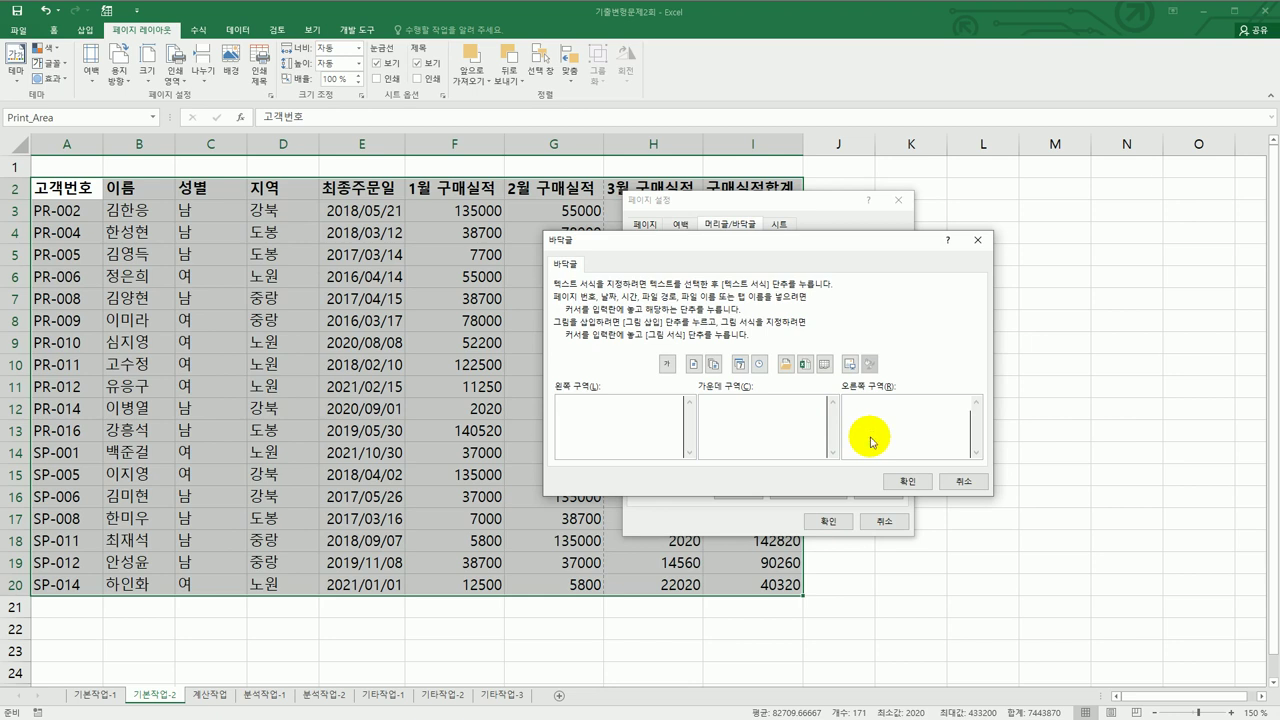
click(693, 365)
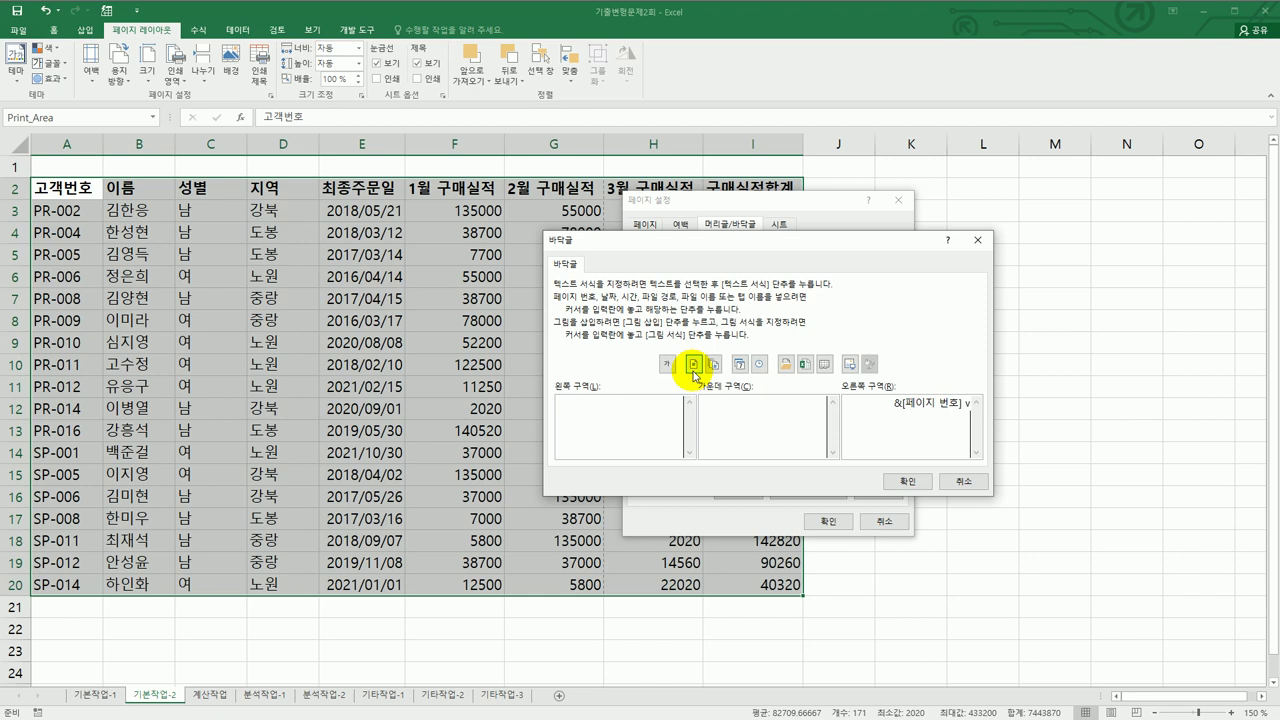
text(페이지)
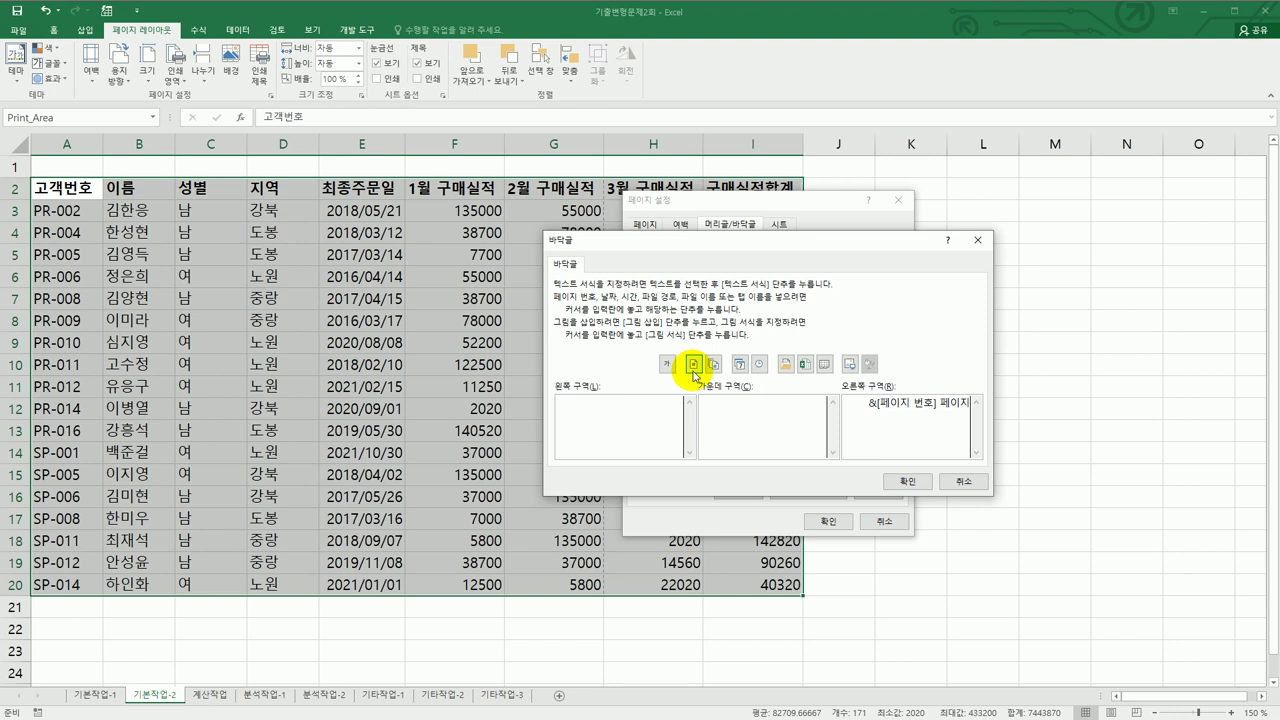
click(885, 487)
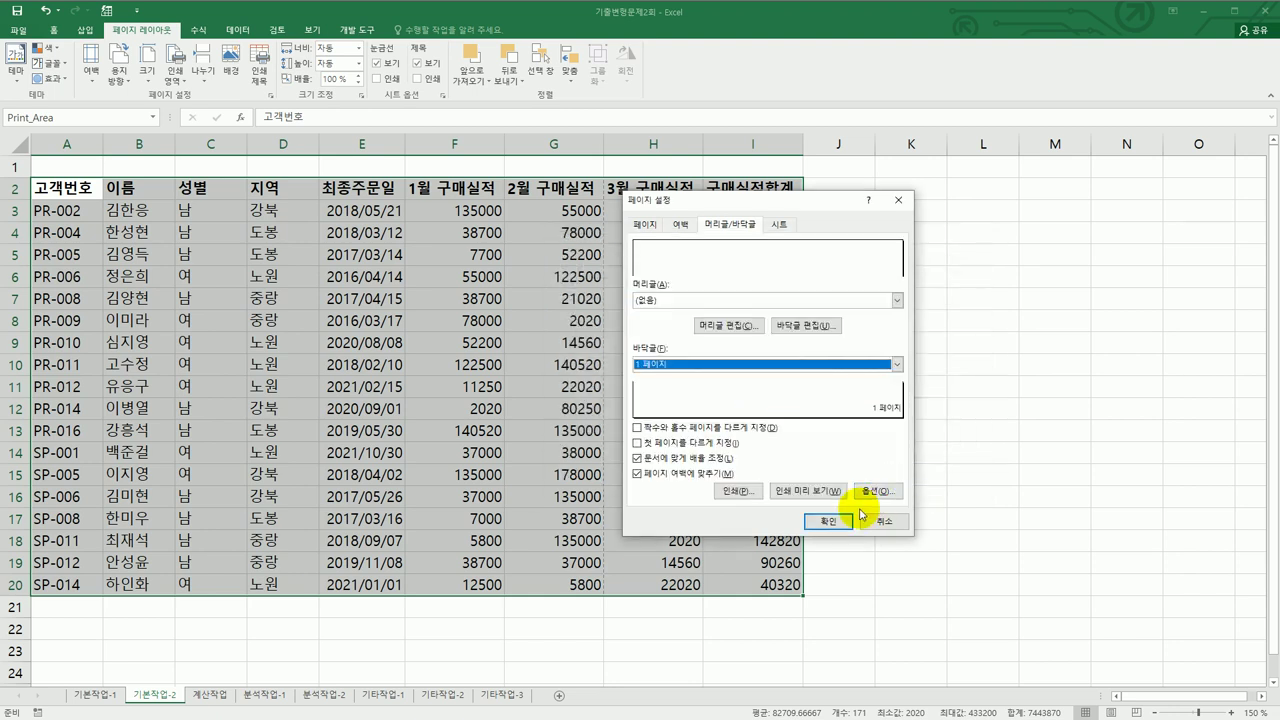
click(830, 522)
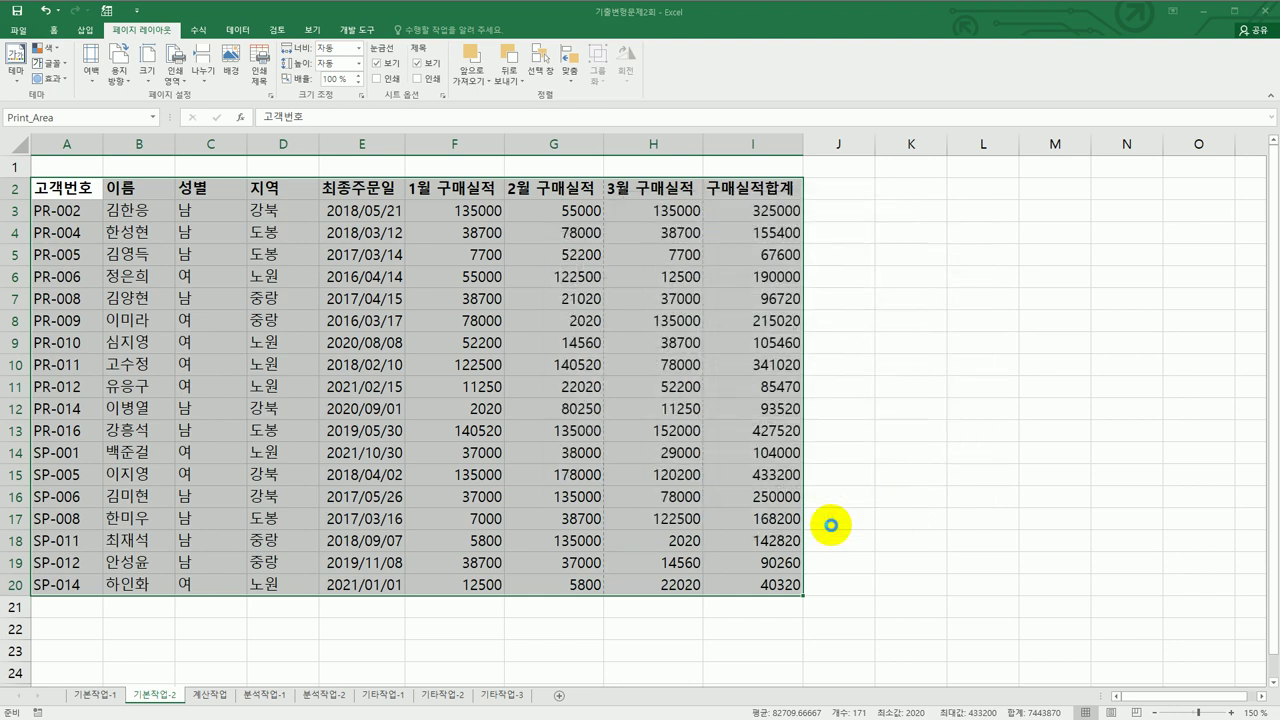
click(975, 517)
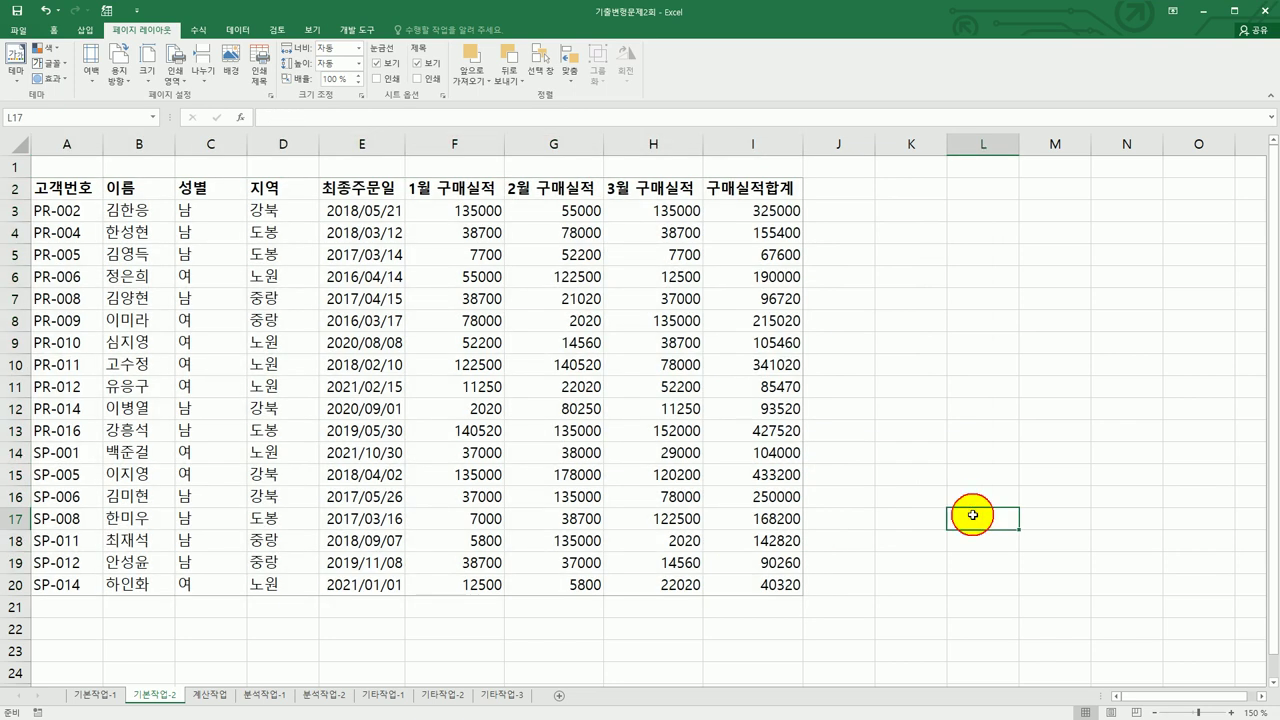
Check the 기본작업-2 sheet's print preview for the centring, landscape layout and footer, and return to the sheet.
click(18, 29)
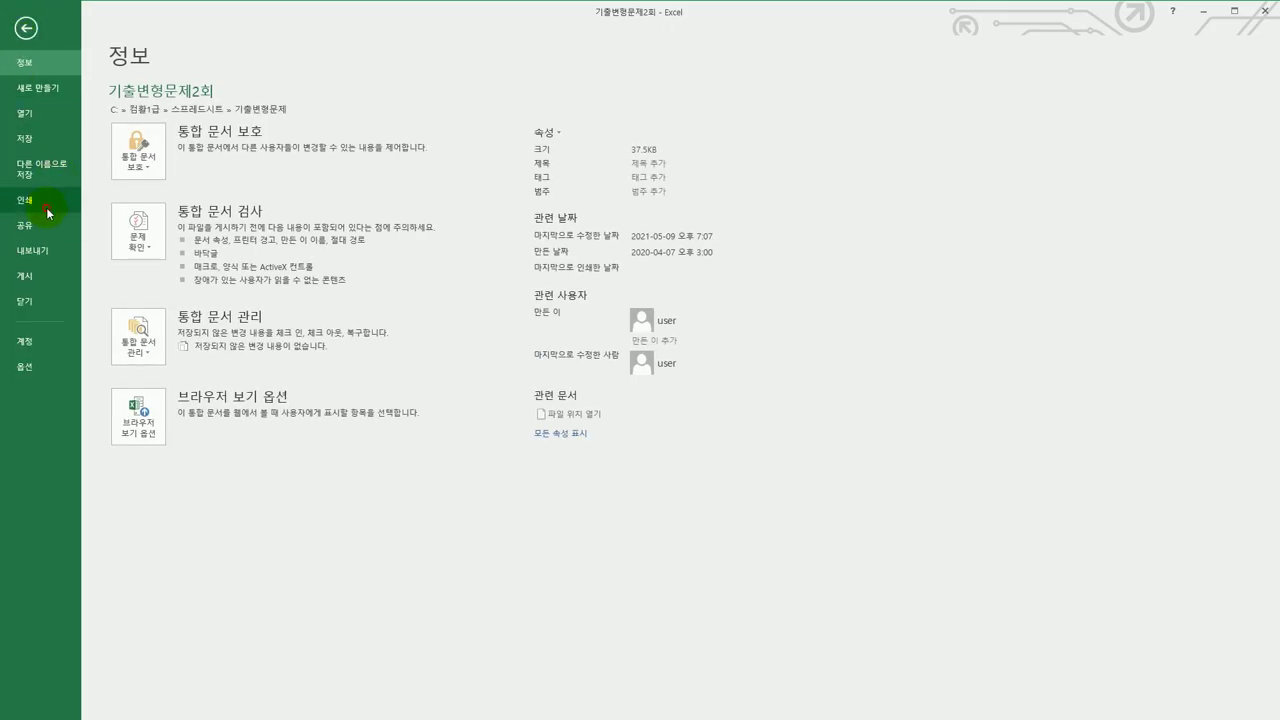
click(46, 207)
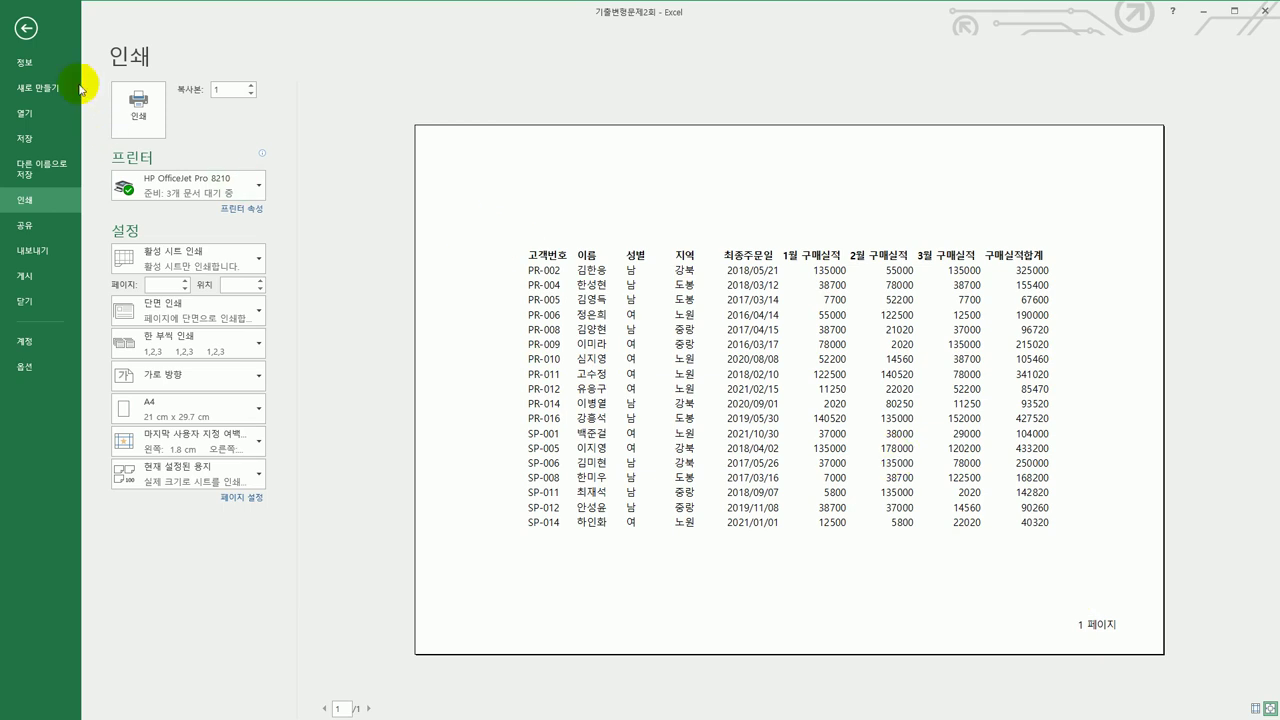
click(26, 28)
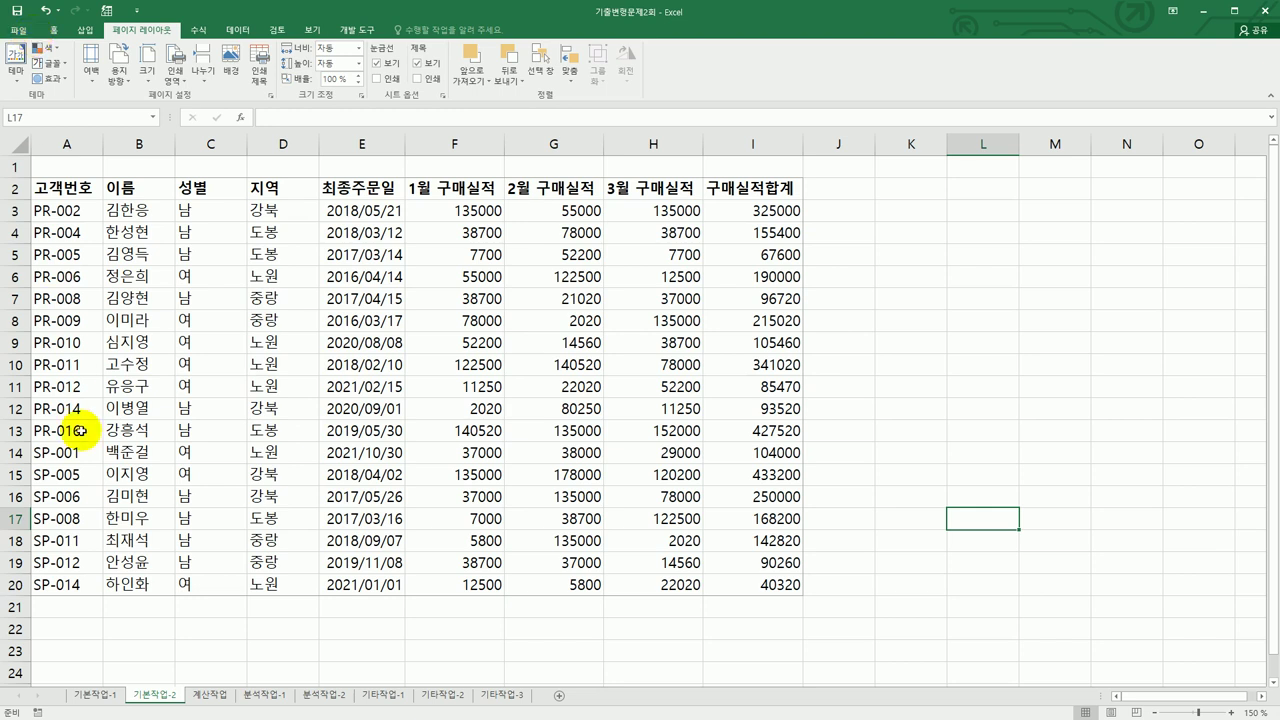
On the 계산작업 sheet, examine the average cells K4:K7 of [표2] and the 성실책임 scores in F4:F26.
click(229, 695)
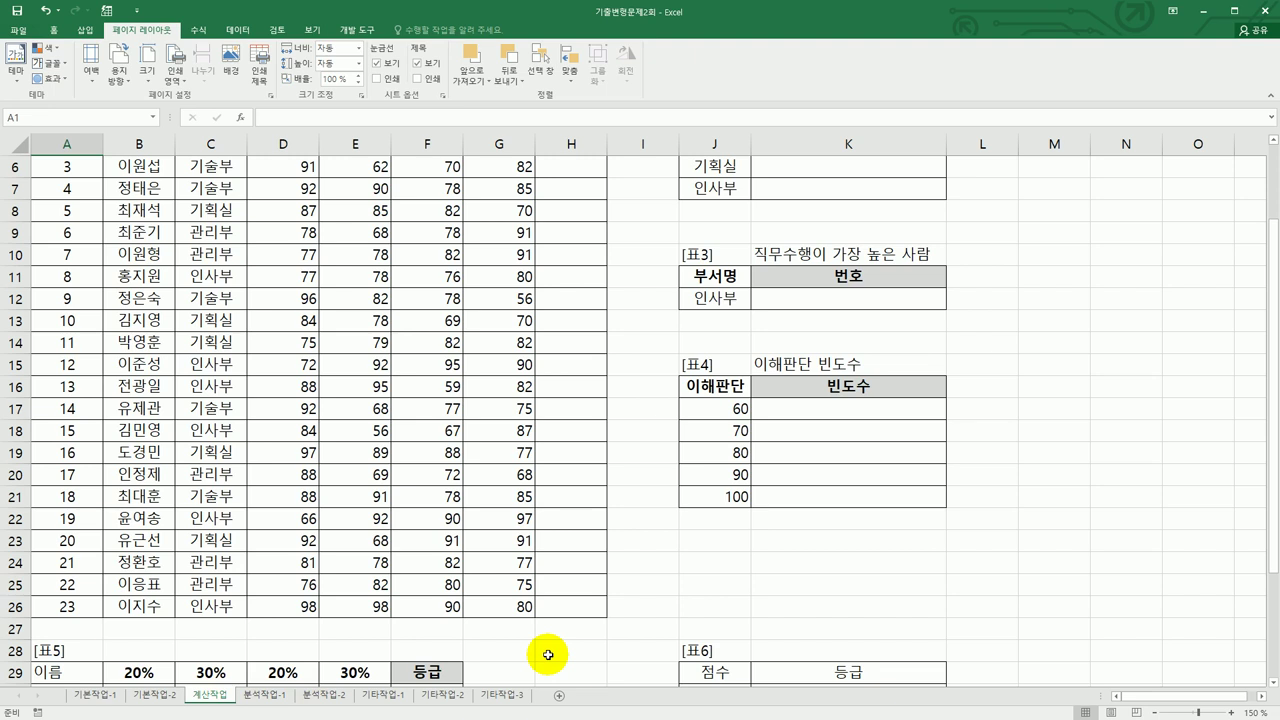
scroll(570, 518, up, 2)
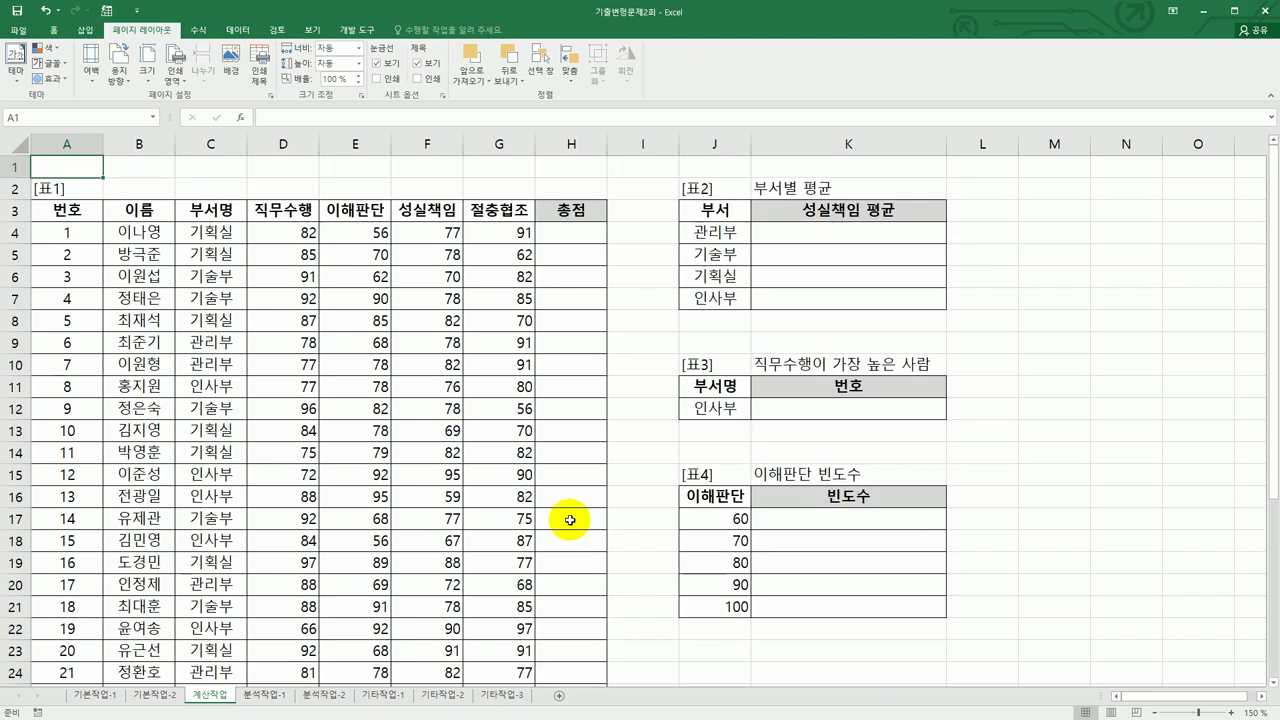
drag(796, 231, 795, 297)
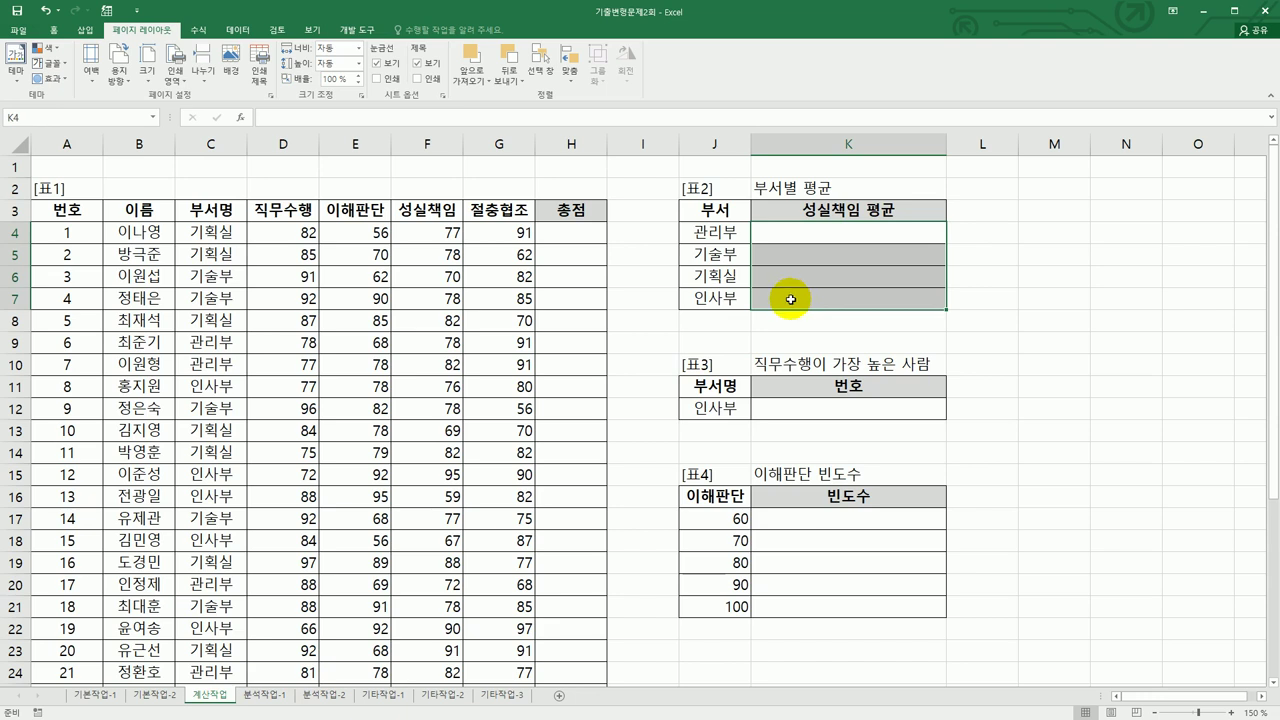
drag(425, 229, 433, 651)
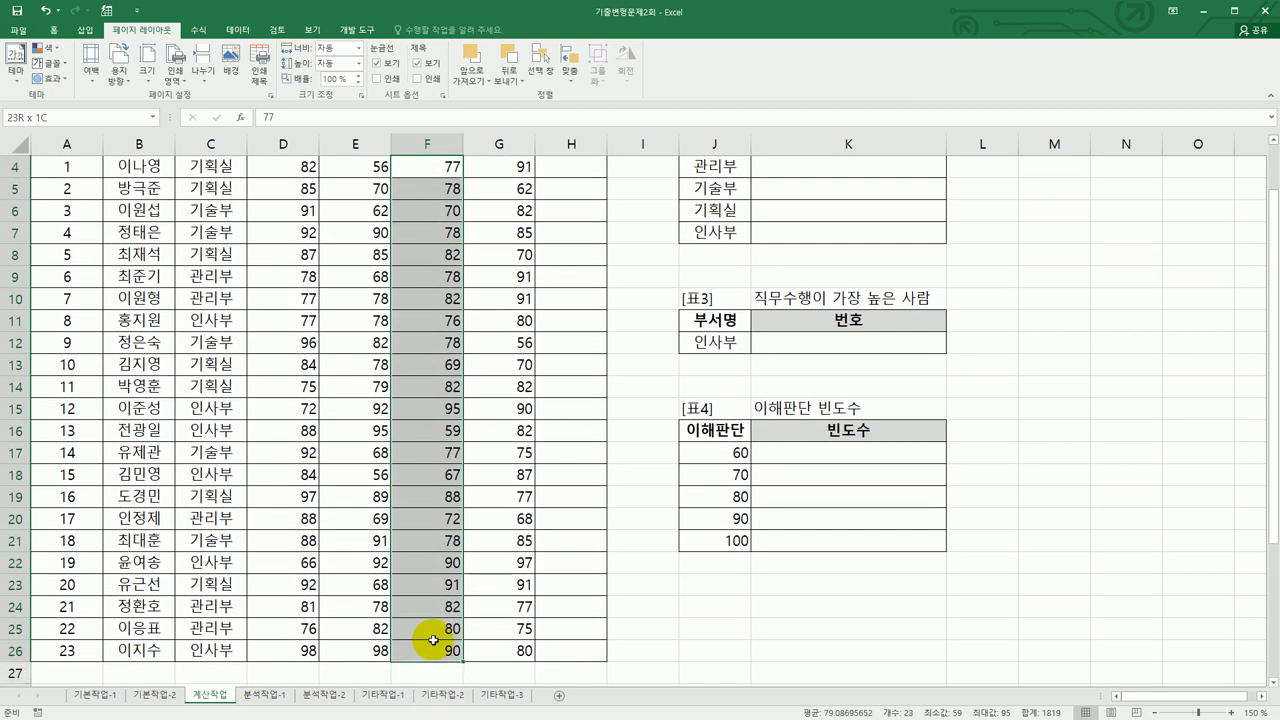
scroll(748, 497, up, 1)
Start an AVERAGEIF formula in K4 and open its function arguments, keeping the [표2] cells uncovered.
click(790, 239)
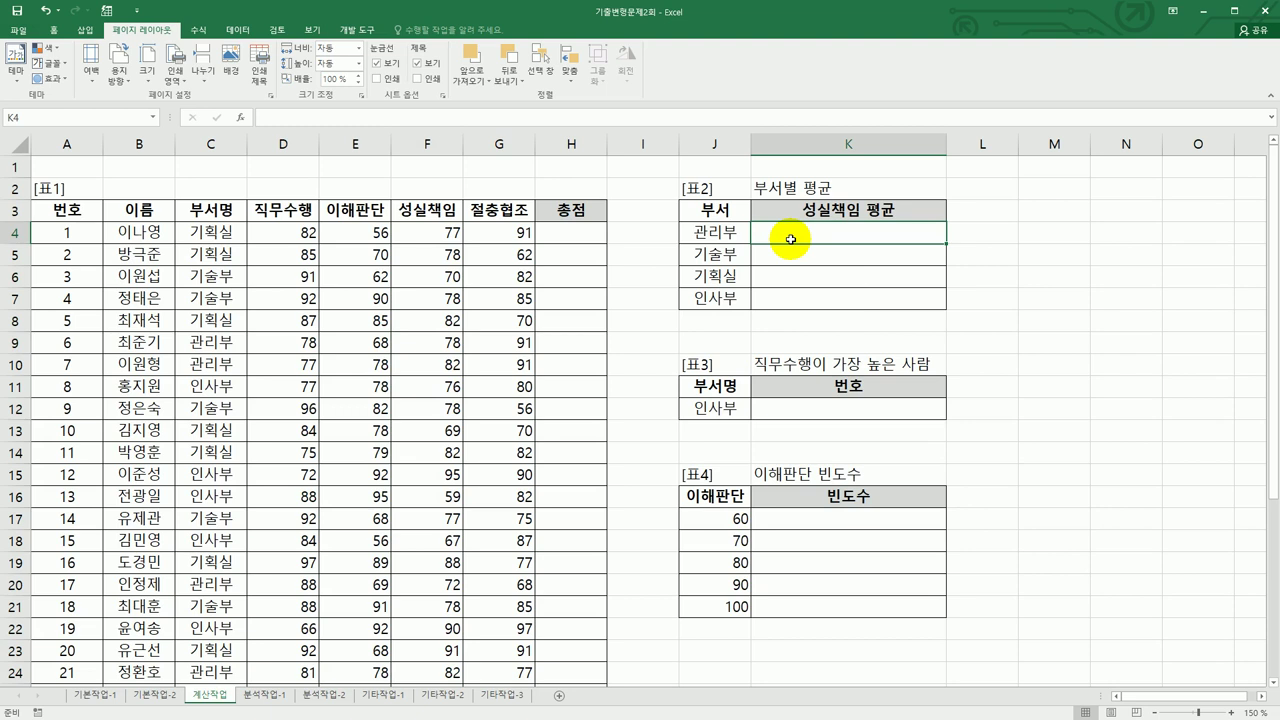
text(=)
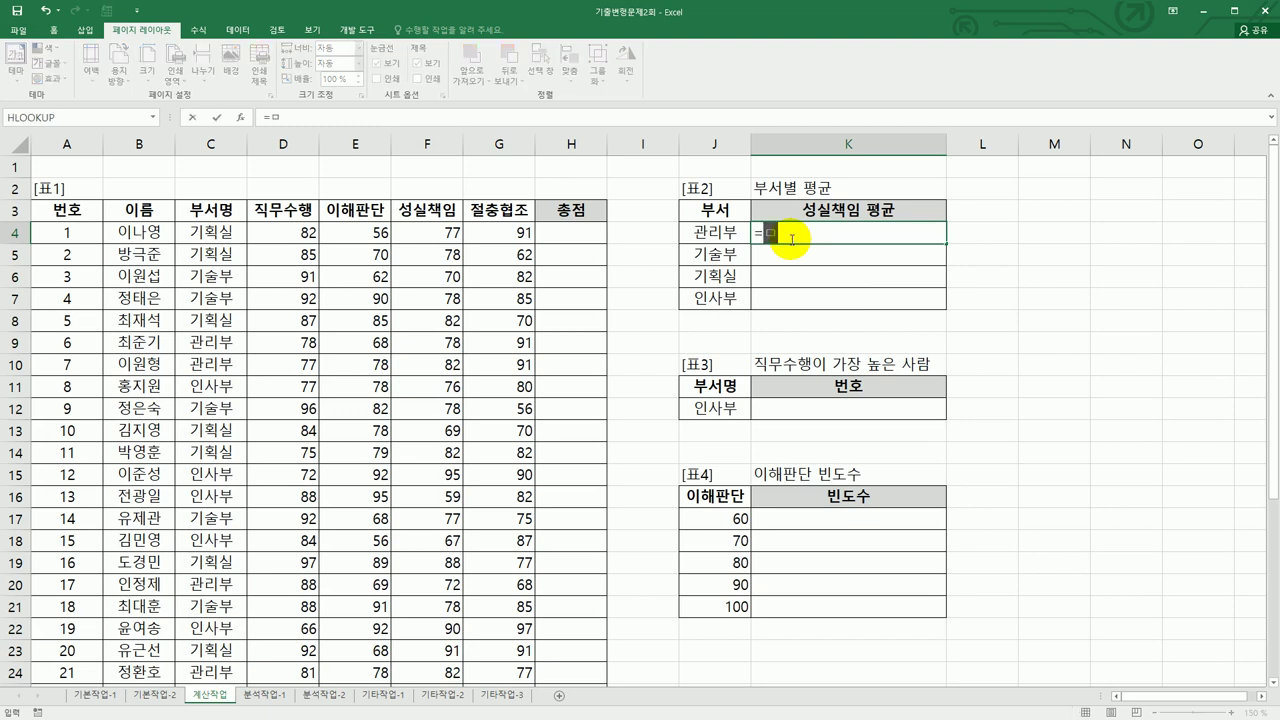
text(av)
key(Down)
key(Down)
key(Down)
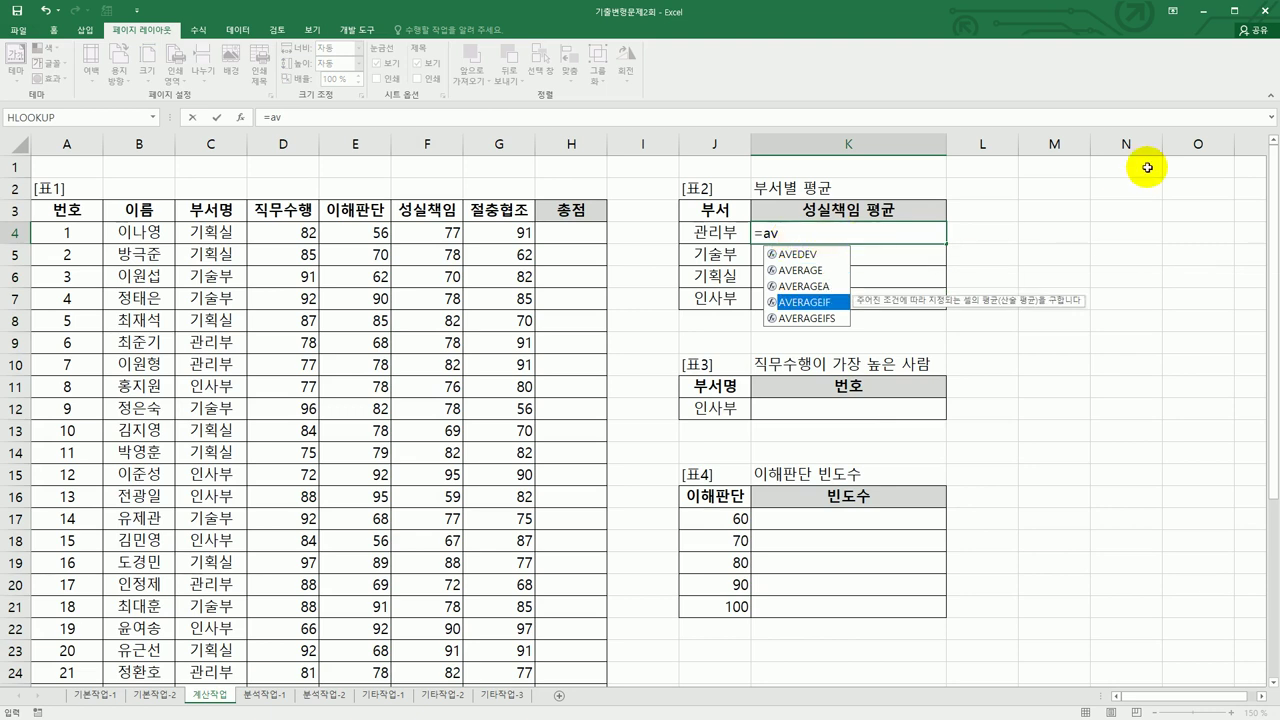
double_click(829, 303)
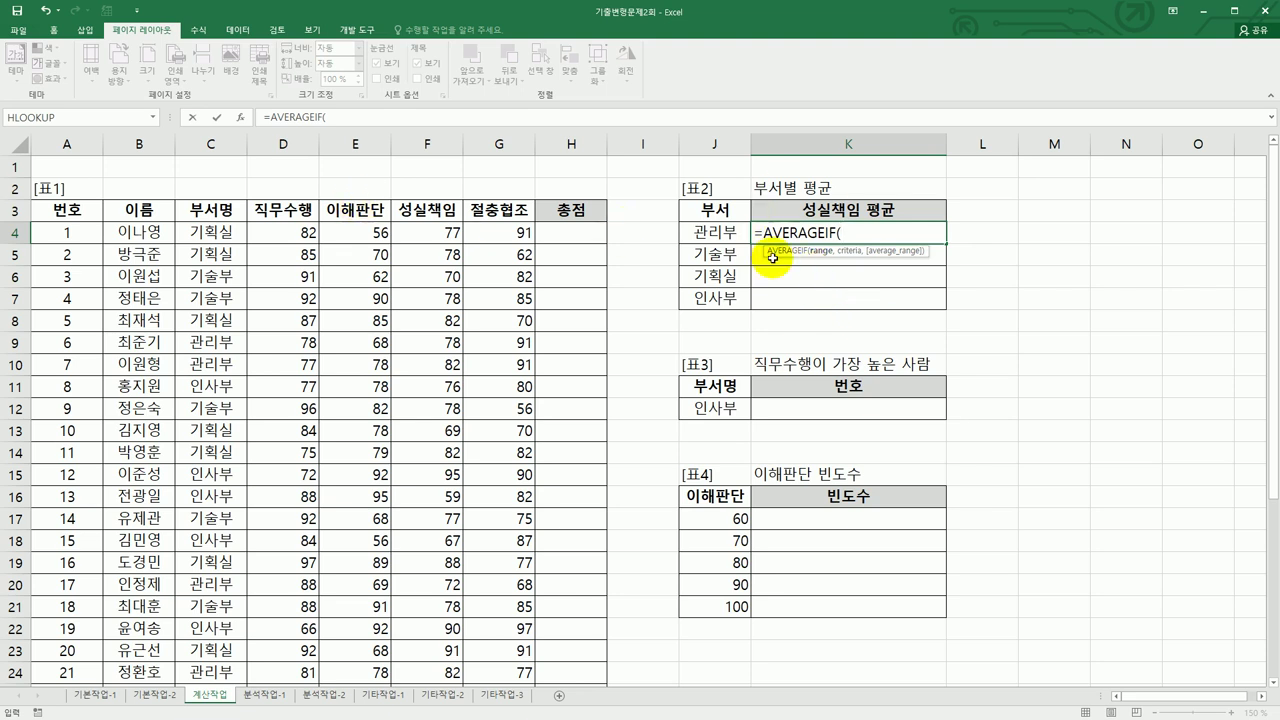
click(240, 117)
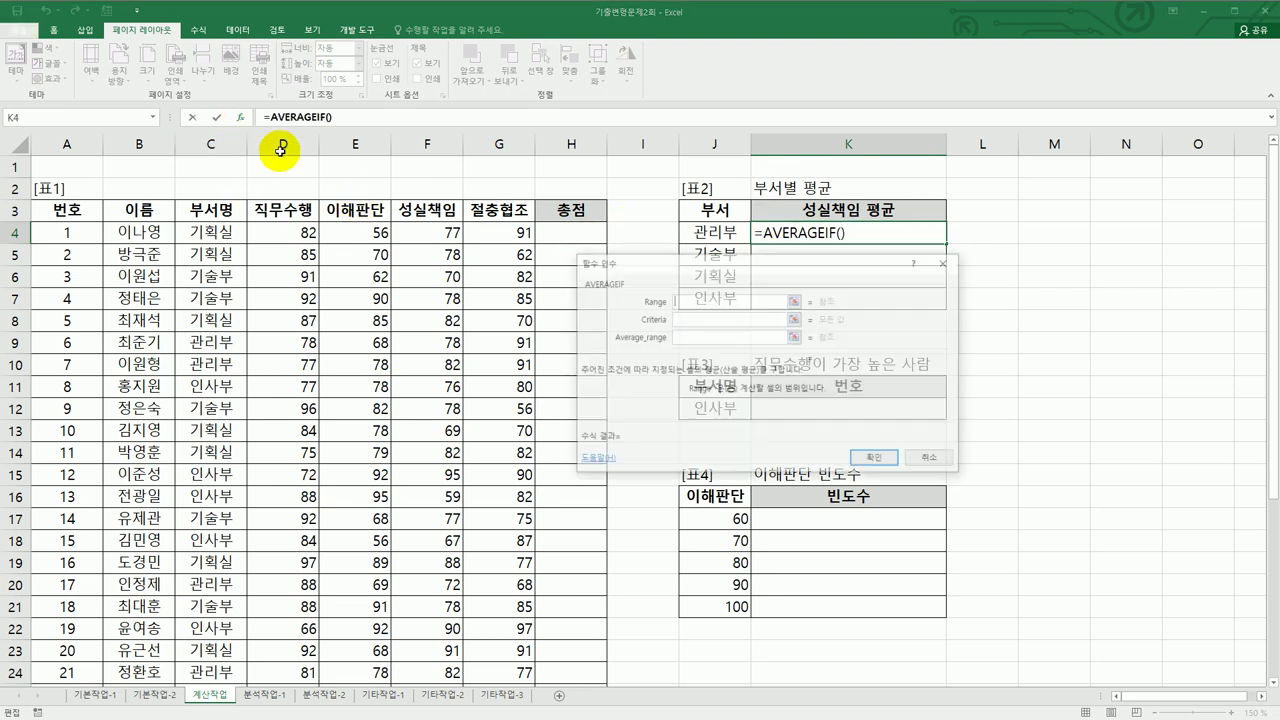
drag(734, 262, 749, 333)
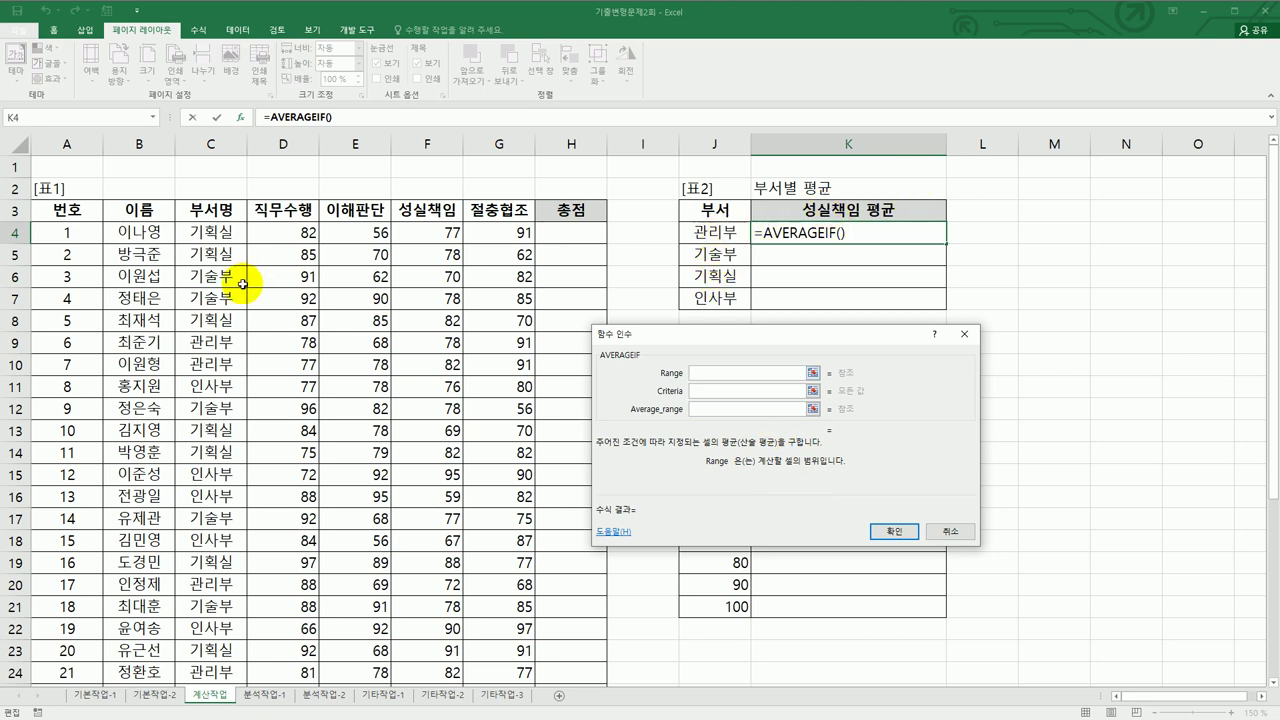
Complete the AVERAGEIF in K4 with range $C$4:$C$26, criteria J4 and average range $F$4:$F$26.
drag(210, 231, 214, 655)
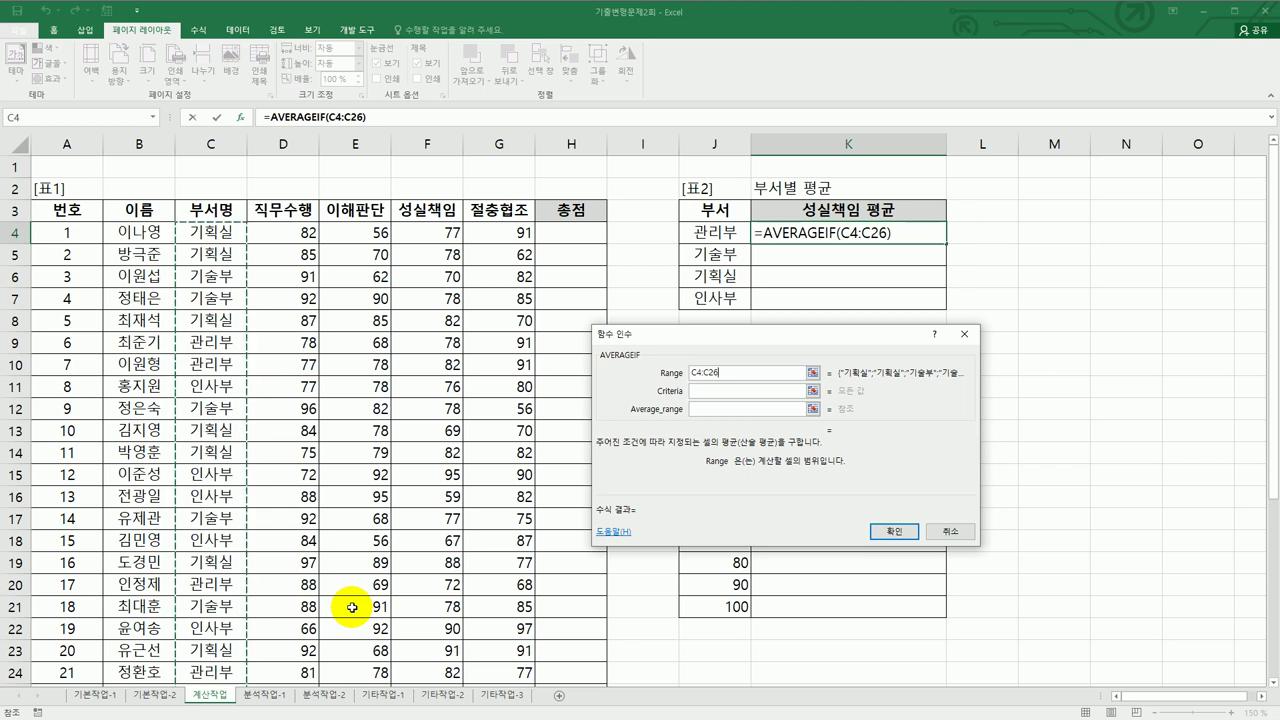
key(F4)
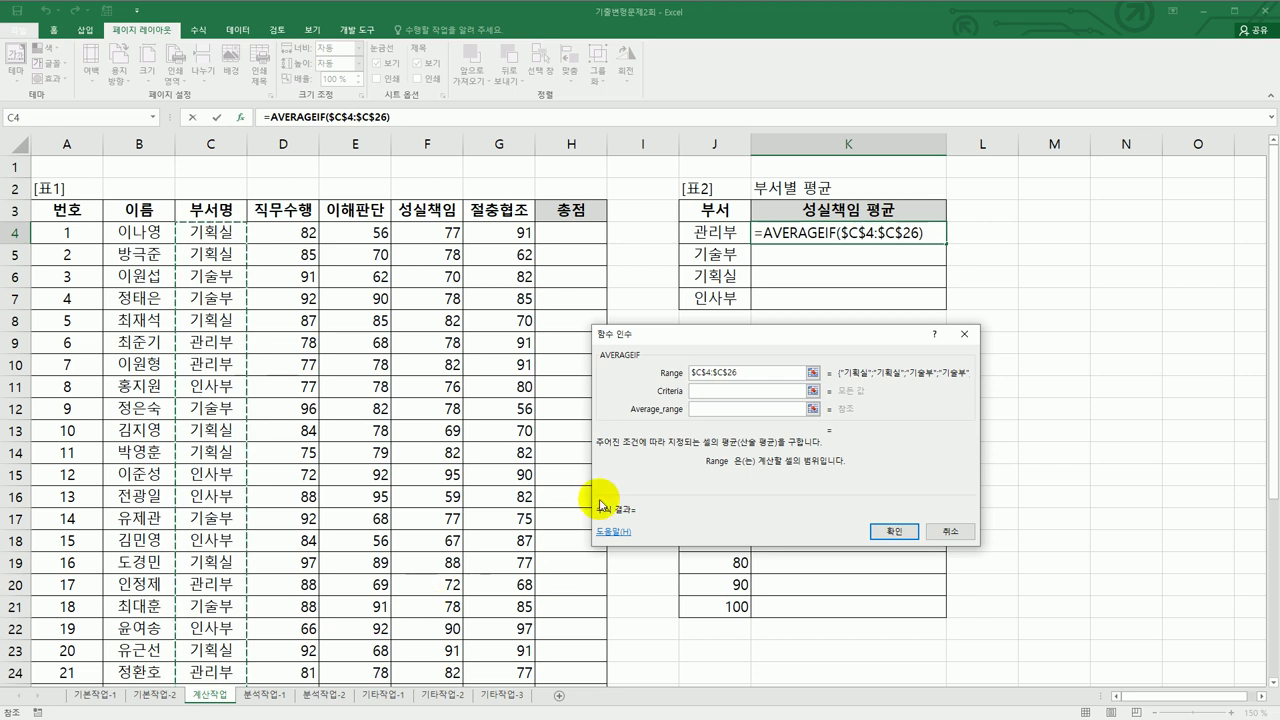
click(702, 390)
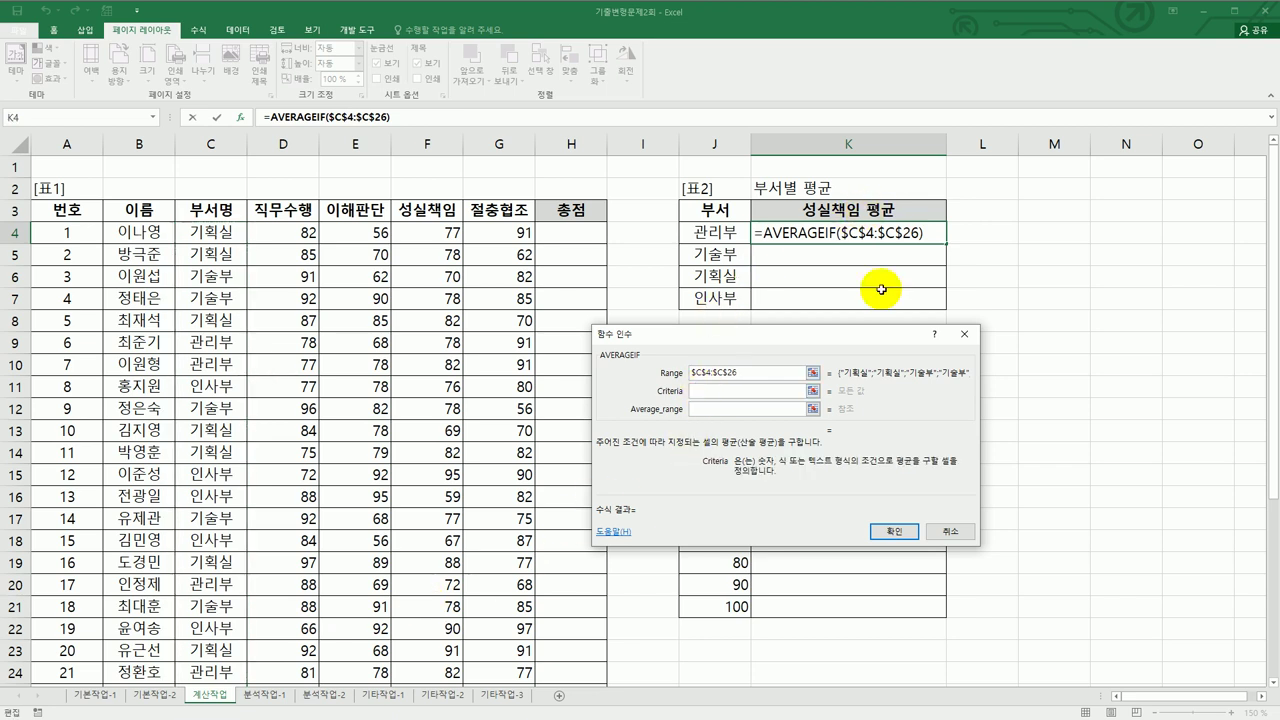
click(738, 233)
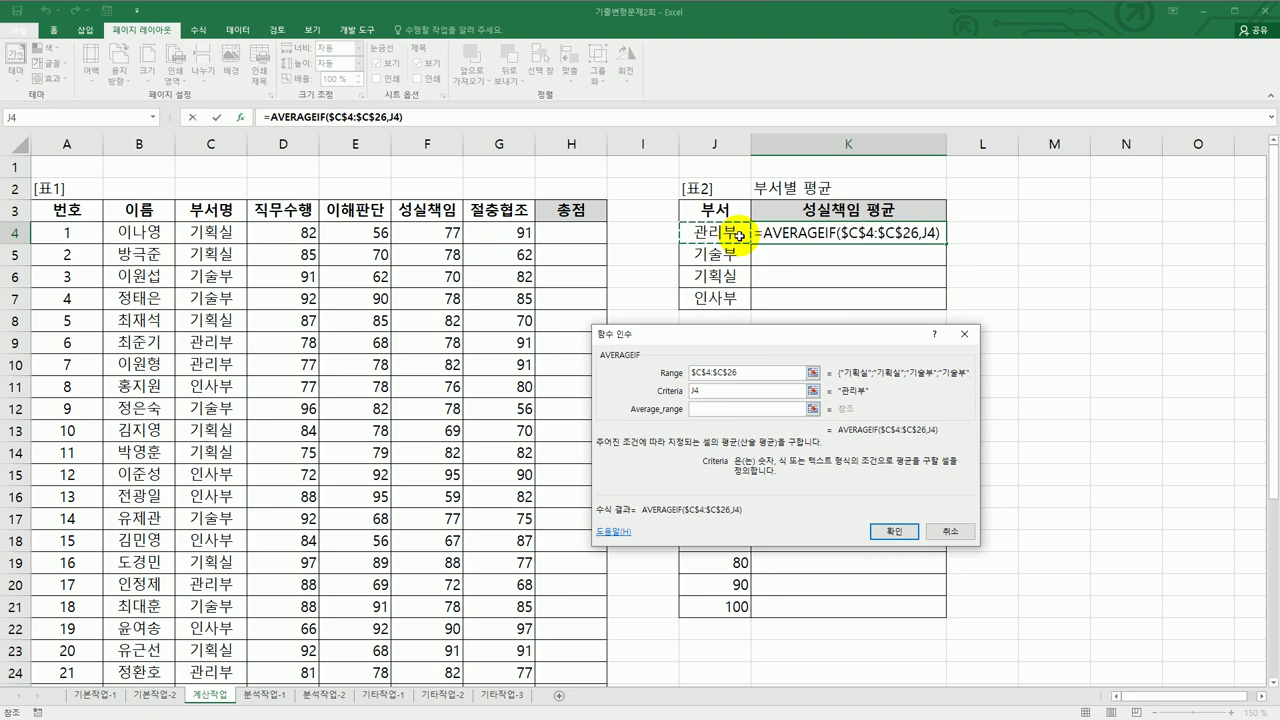
click(737, 414)
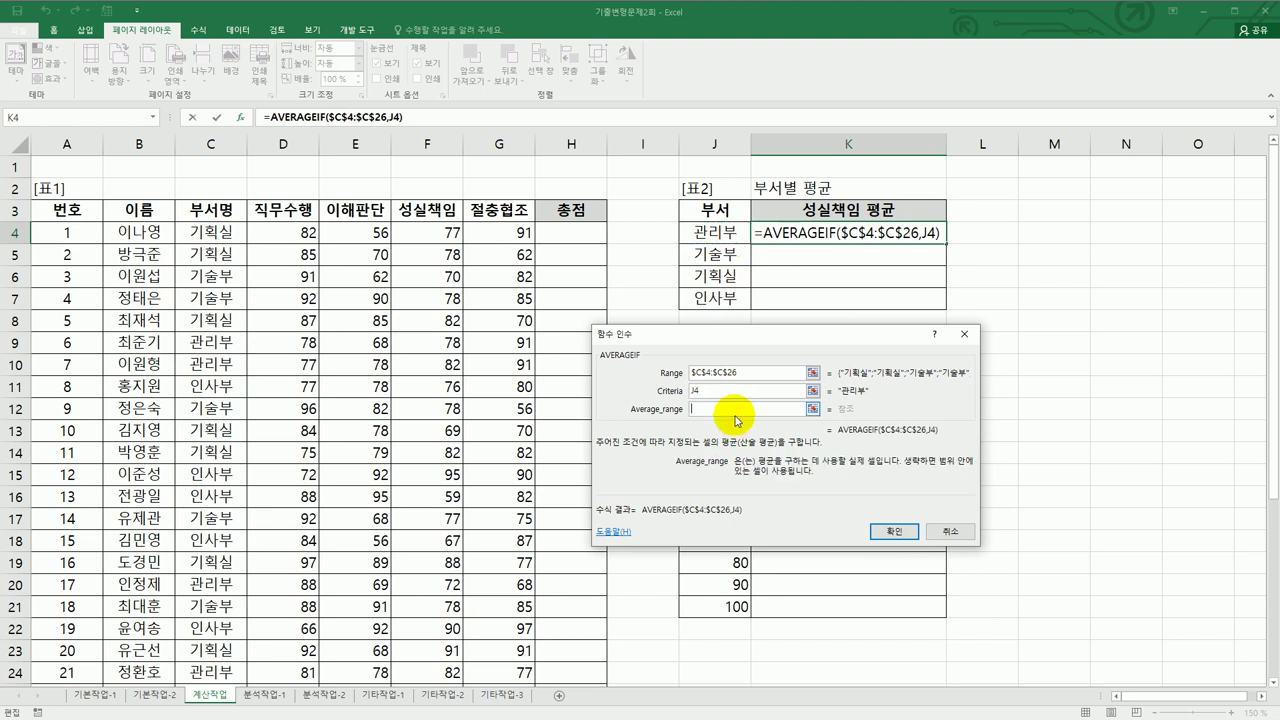
drag(450, 232, 440, 650)
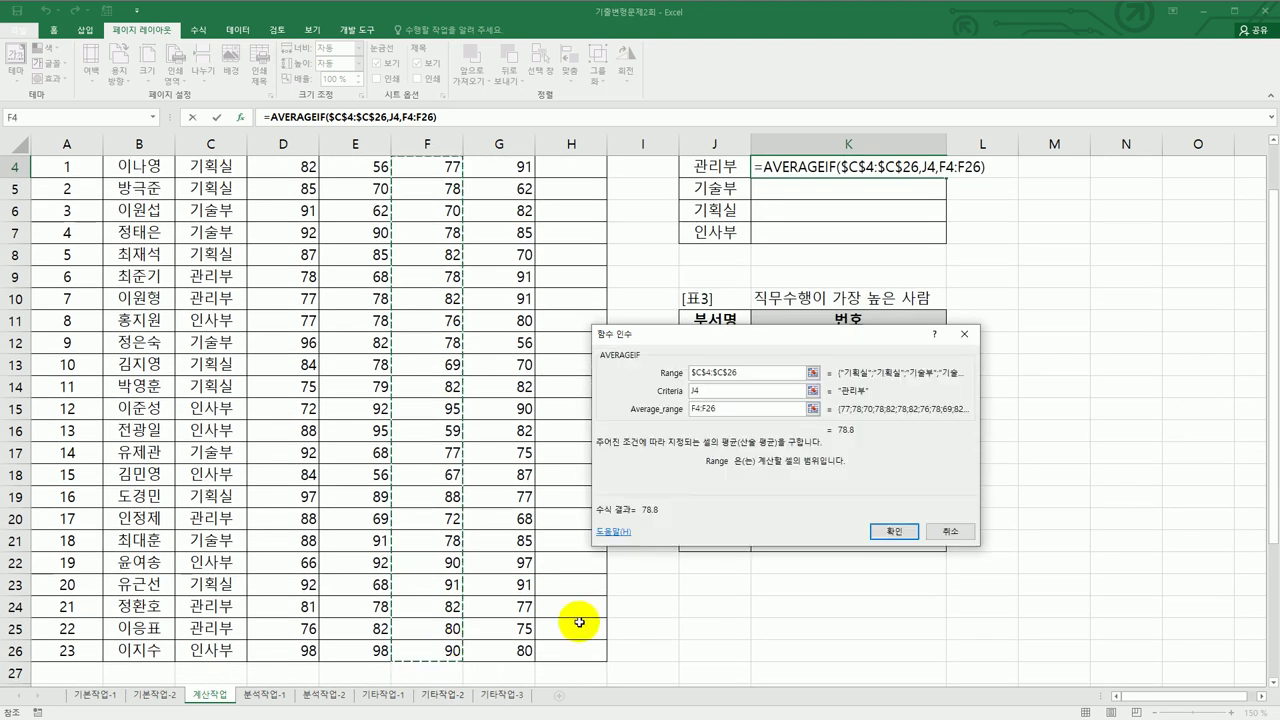
scroll(967, 292, up, 1)
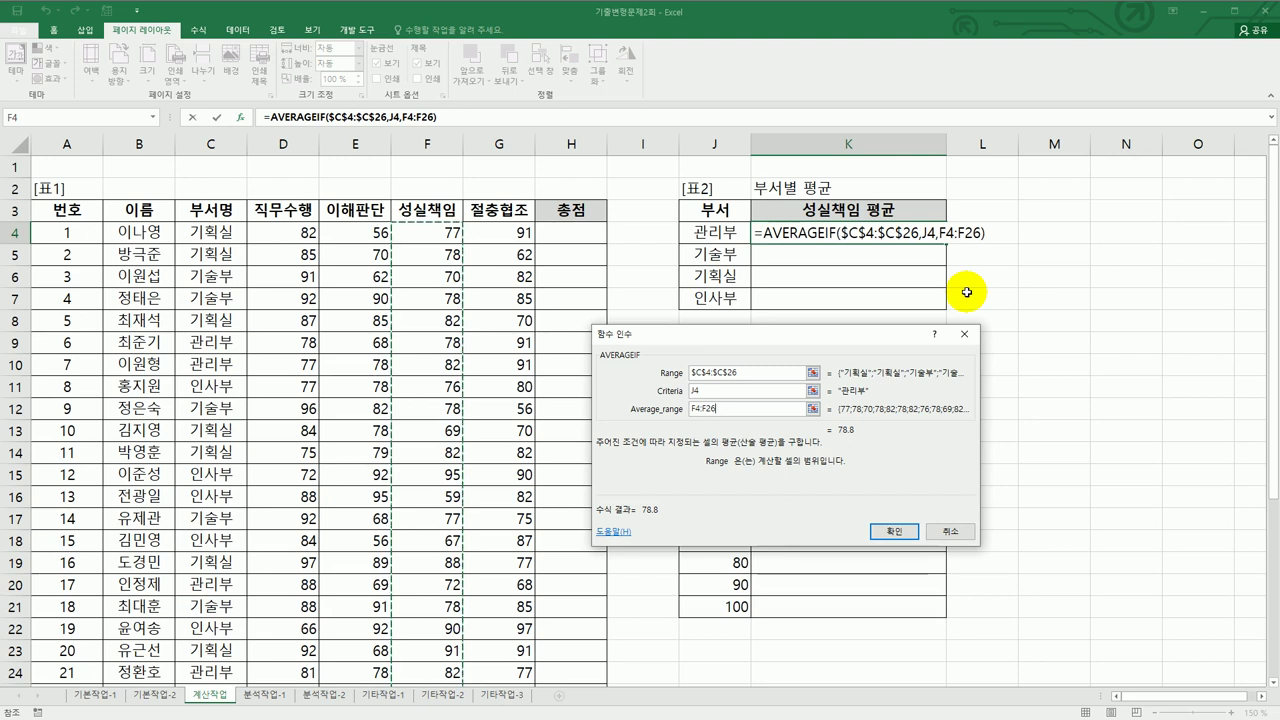
key(F4)
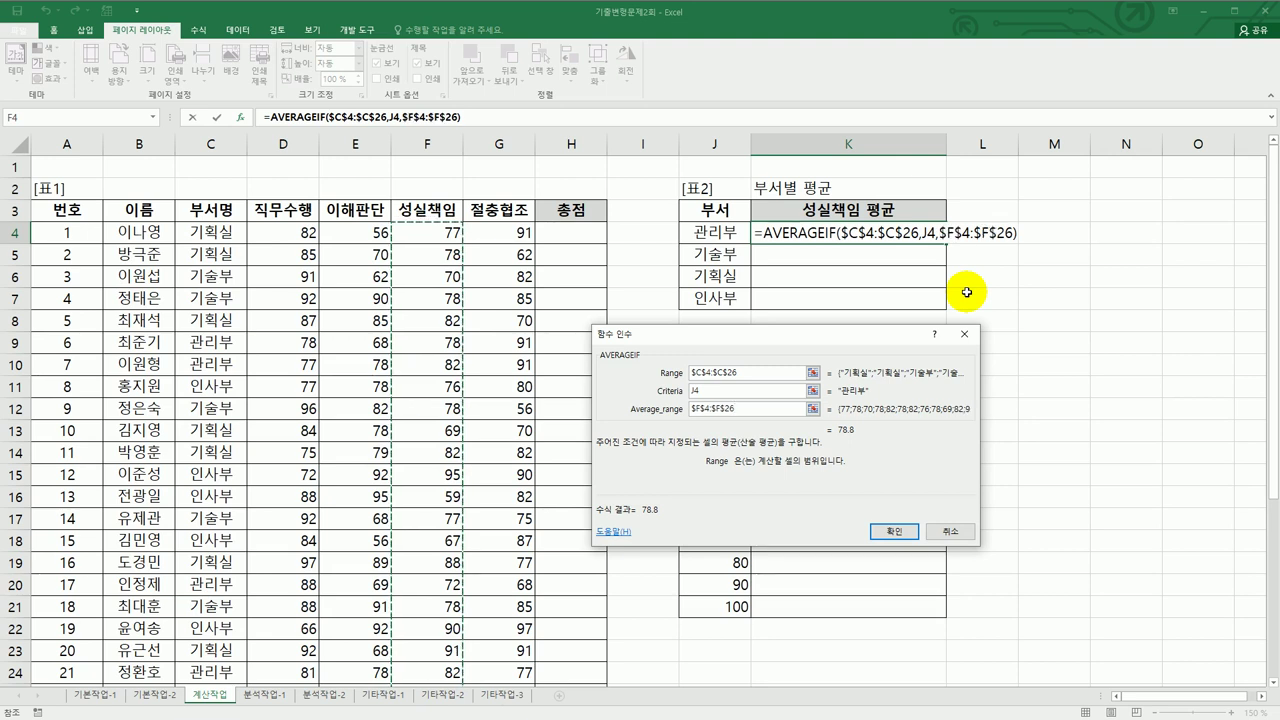
click(893, 531)
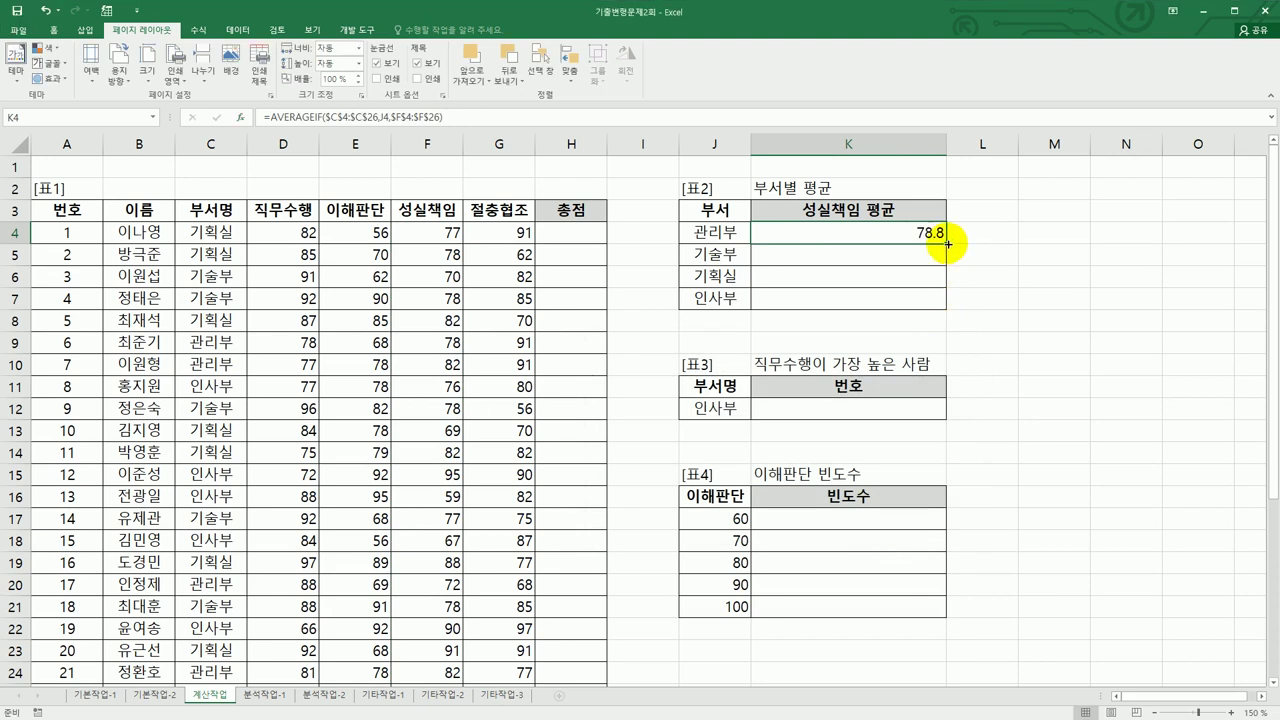
Copy the K4 formula down through K7 and view the number format options for these cells without changing them.
drag(946, 243, 952, 310)
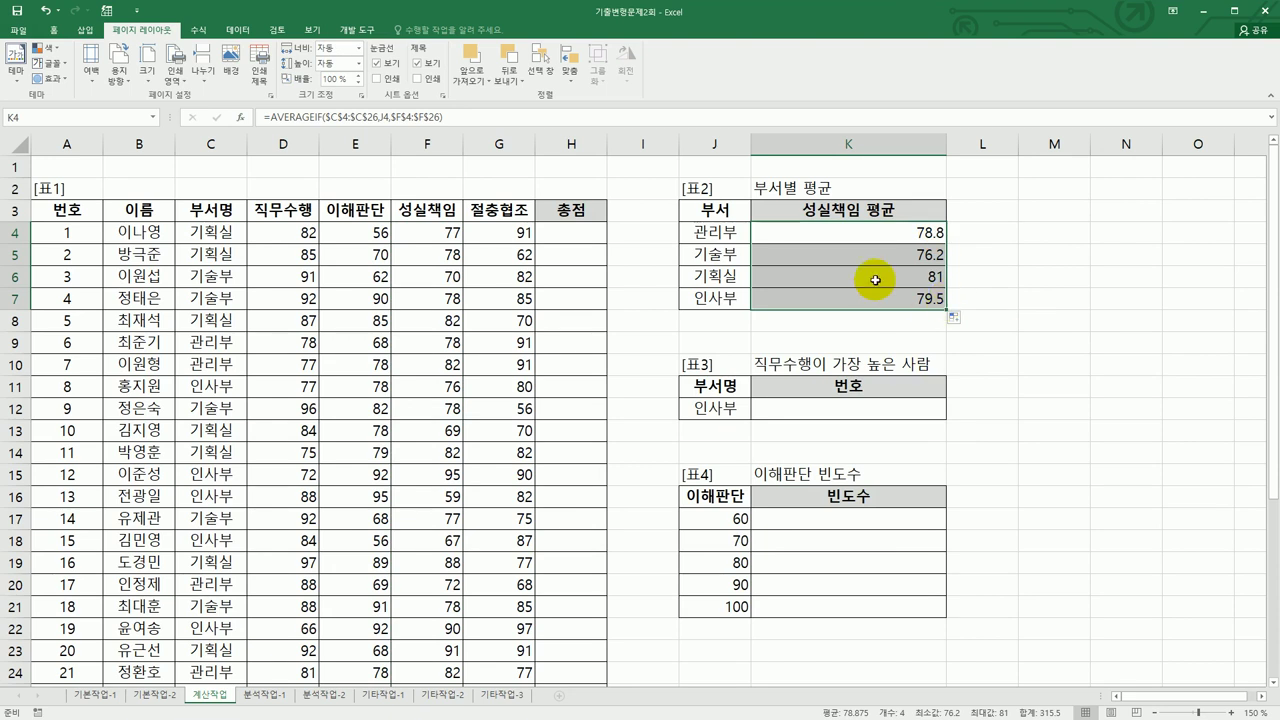
key(ctrl+1)
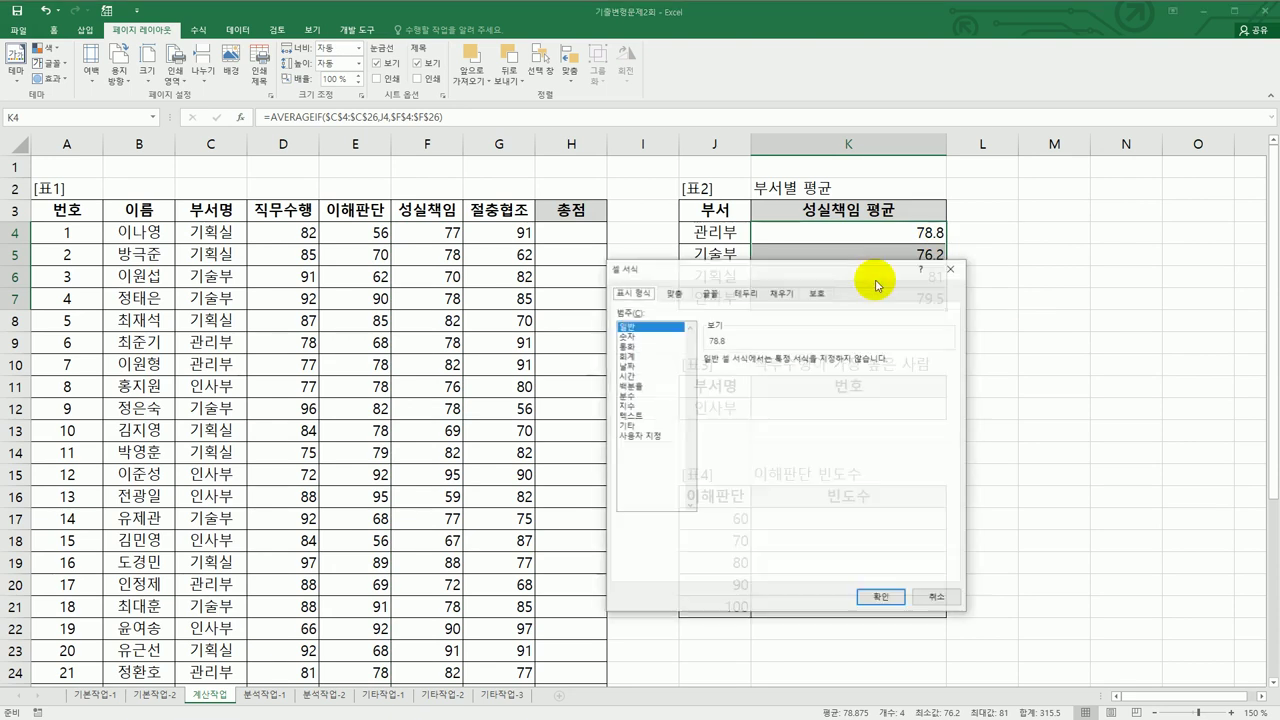
click(952, 267)
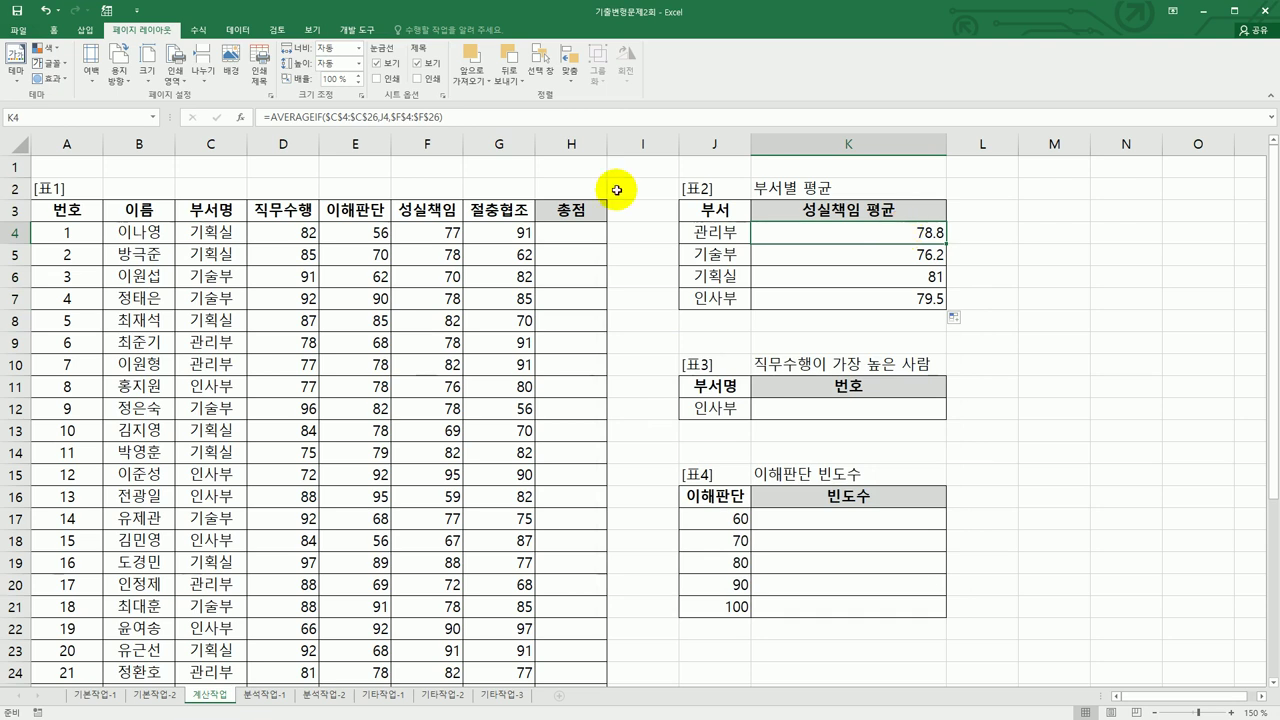
Wrap the AVERAGEIF formula in K4 in ROUNDDOWN with 1 as the number of digits.
double_click(815, 241)
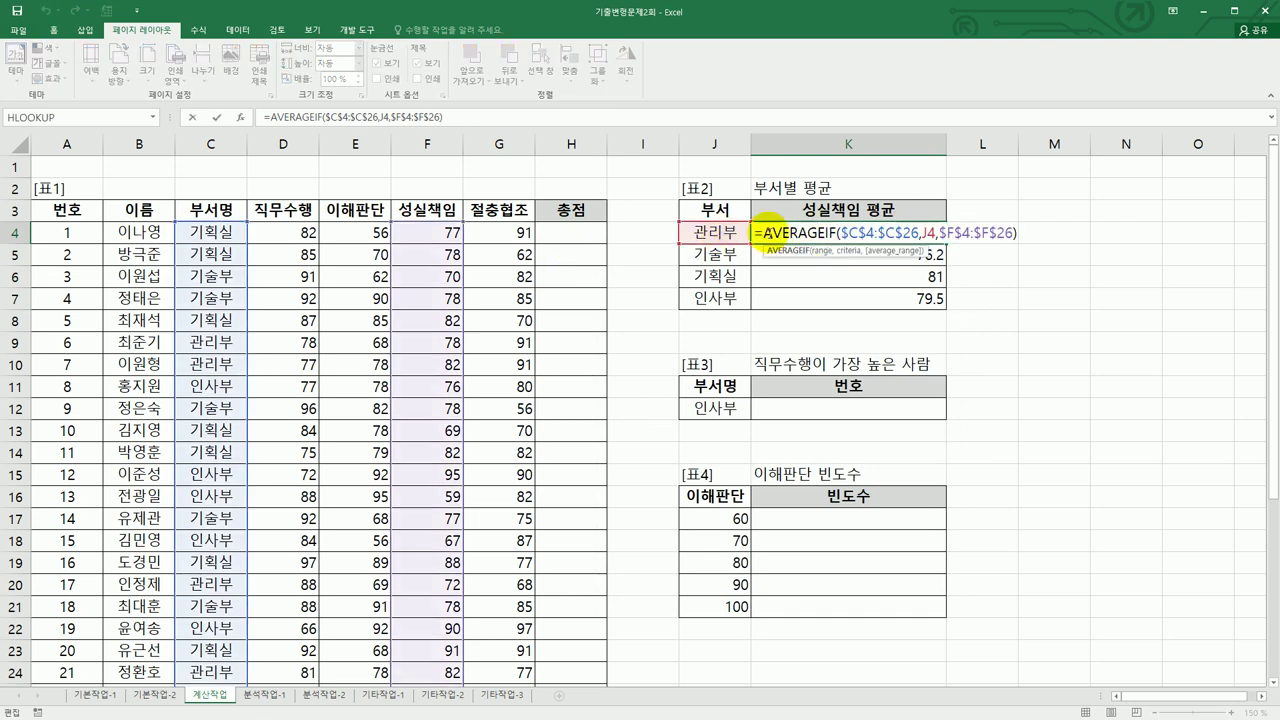
click(762, 232)
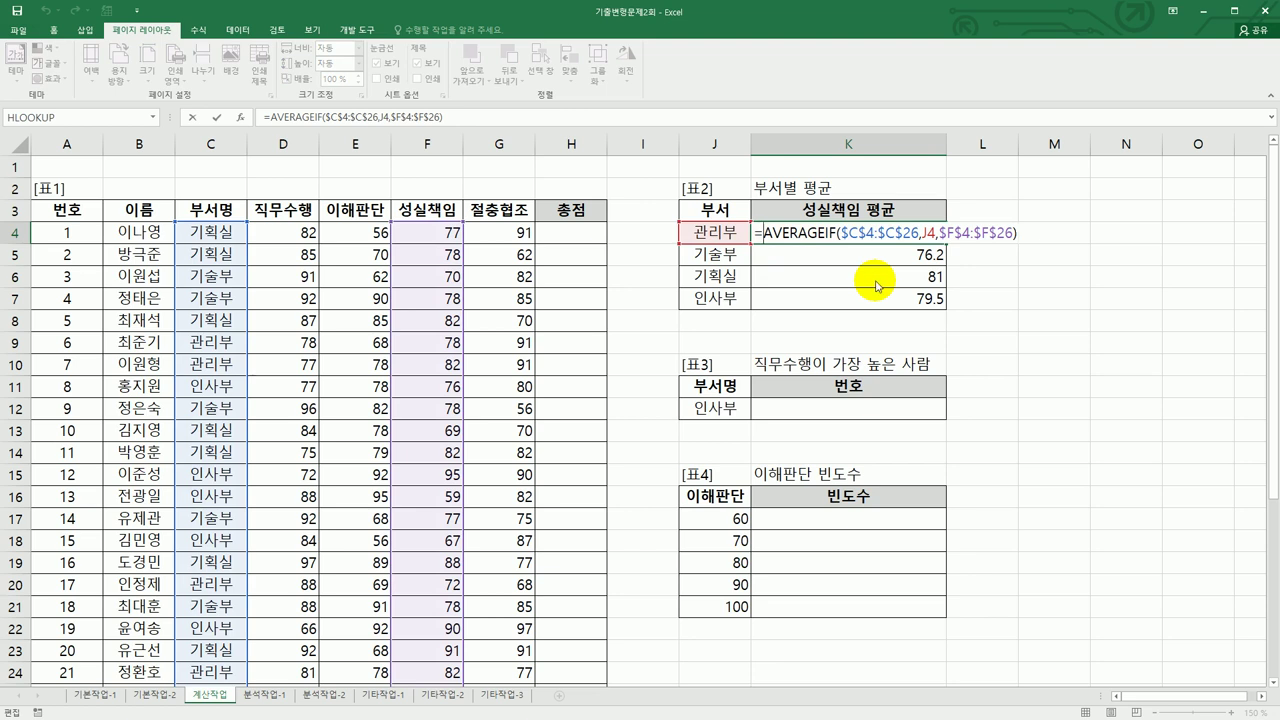
text(round)
key(Down)
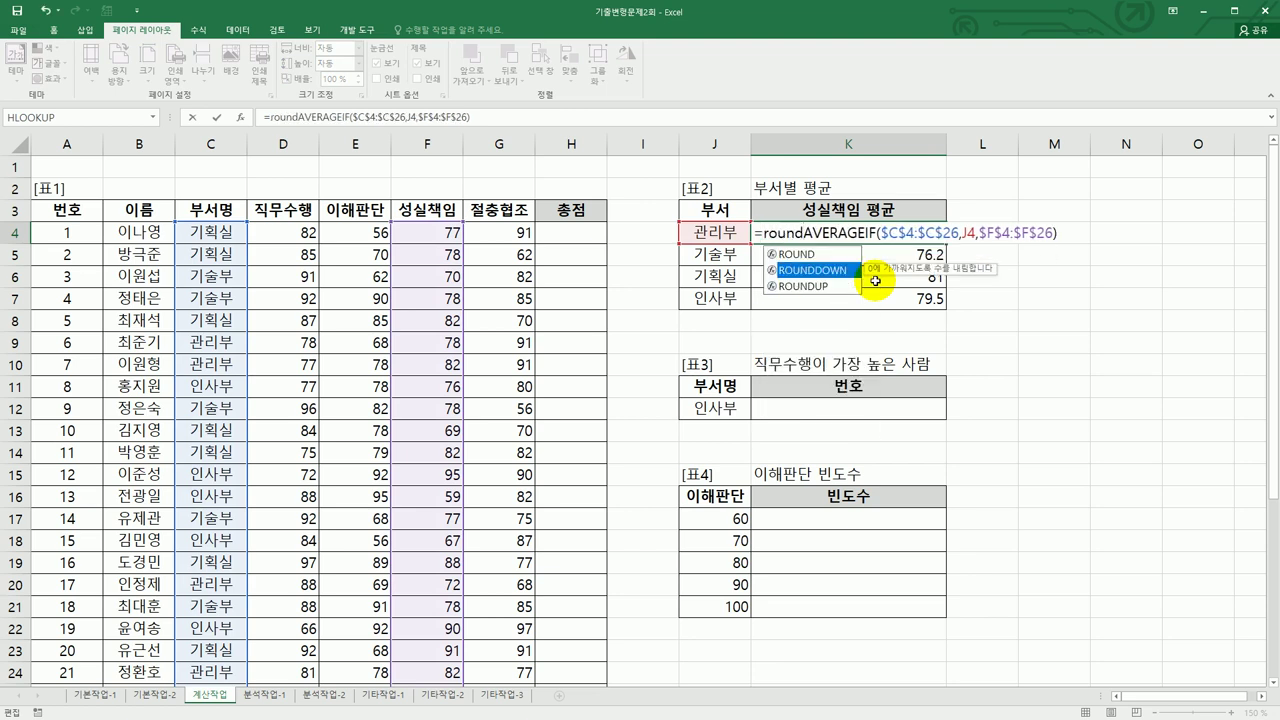
key(Tab)
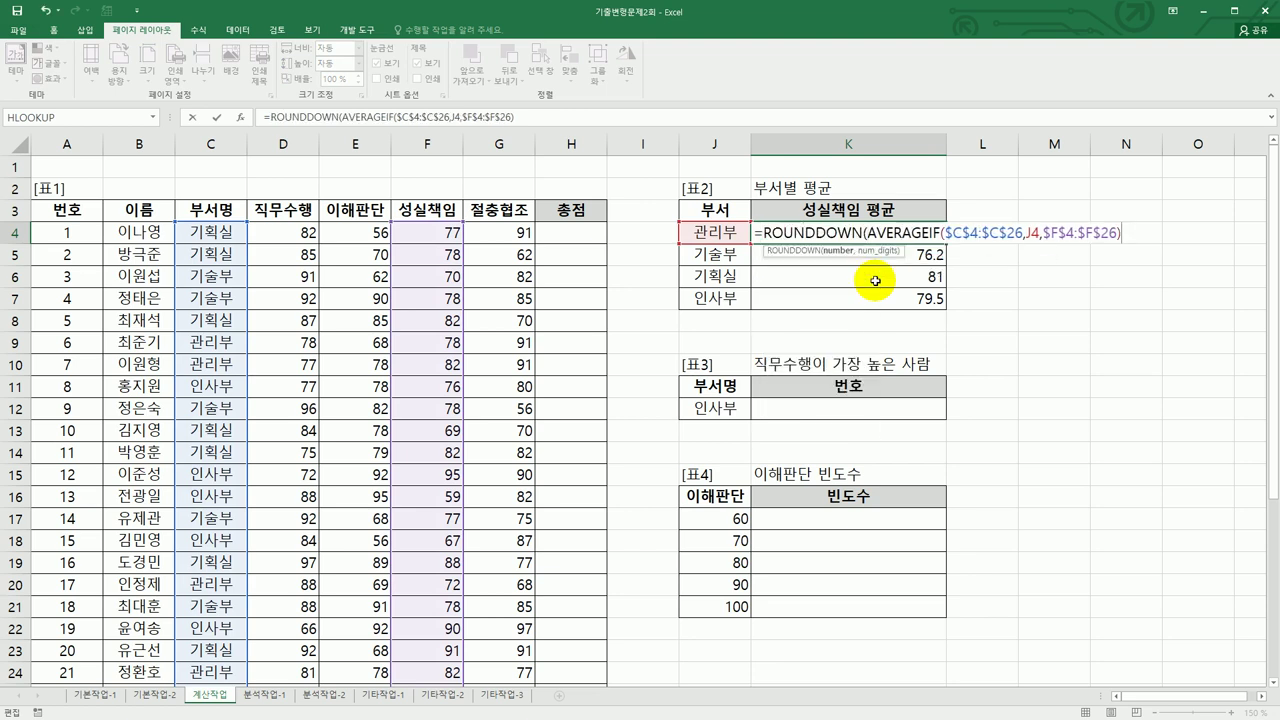
text(,1))
key(Return)
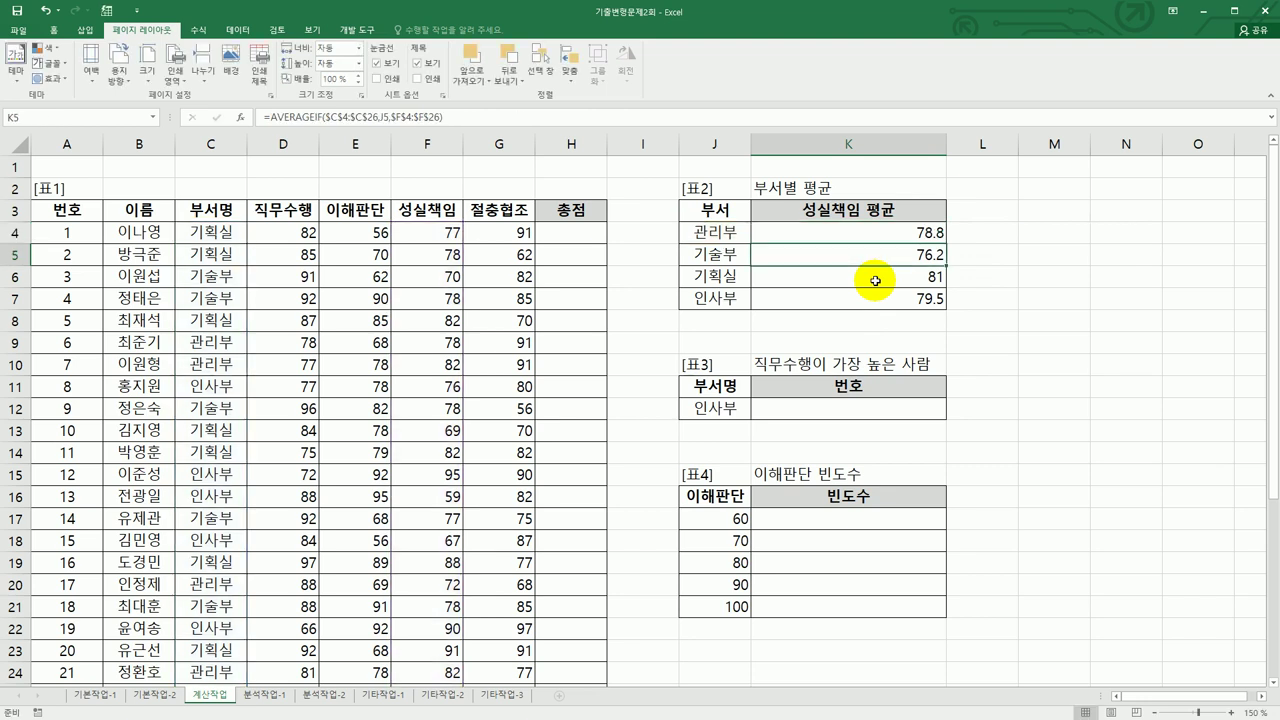
Copy the ROUNDDOWN formula from K4 down through K7.
click(925, 232)
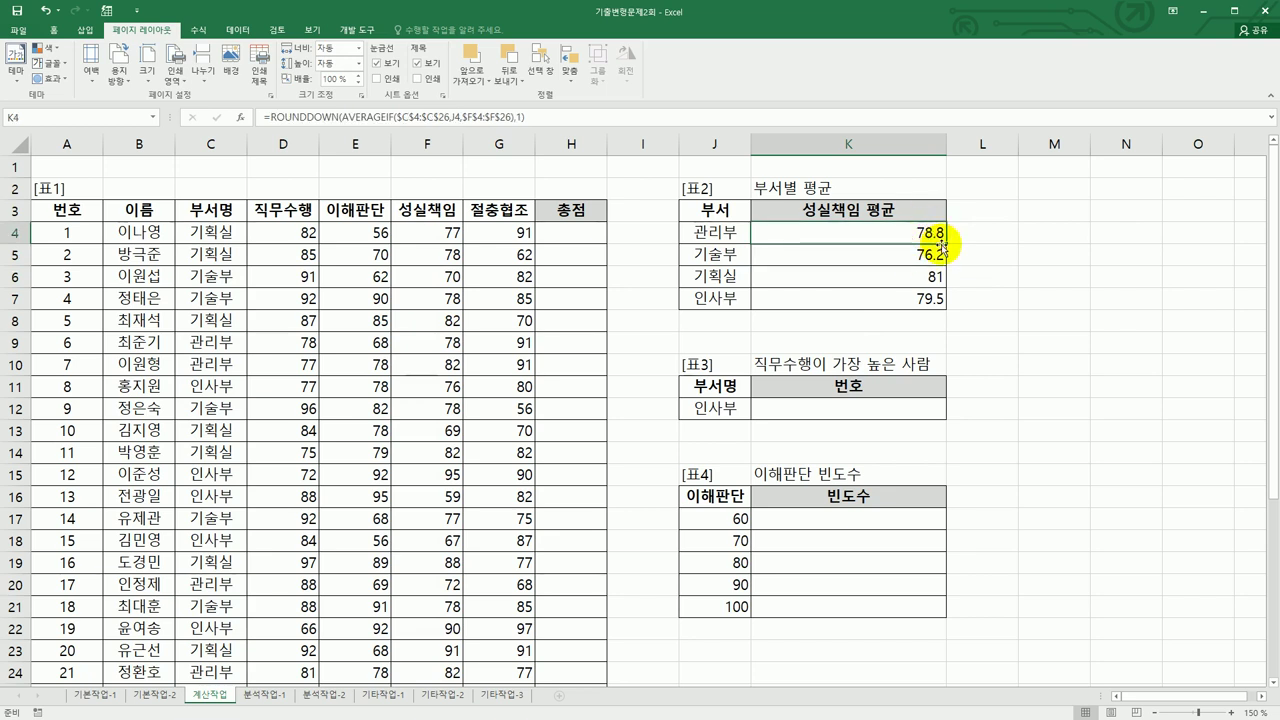
drag(942, 244, 934, 302)
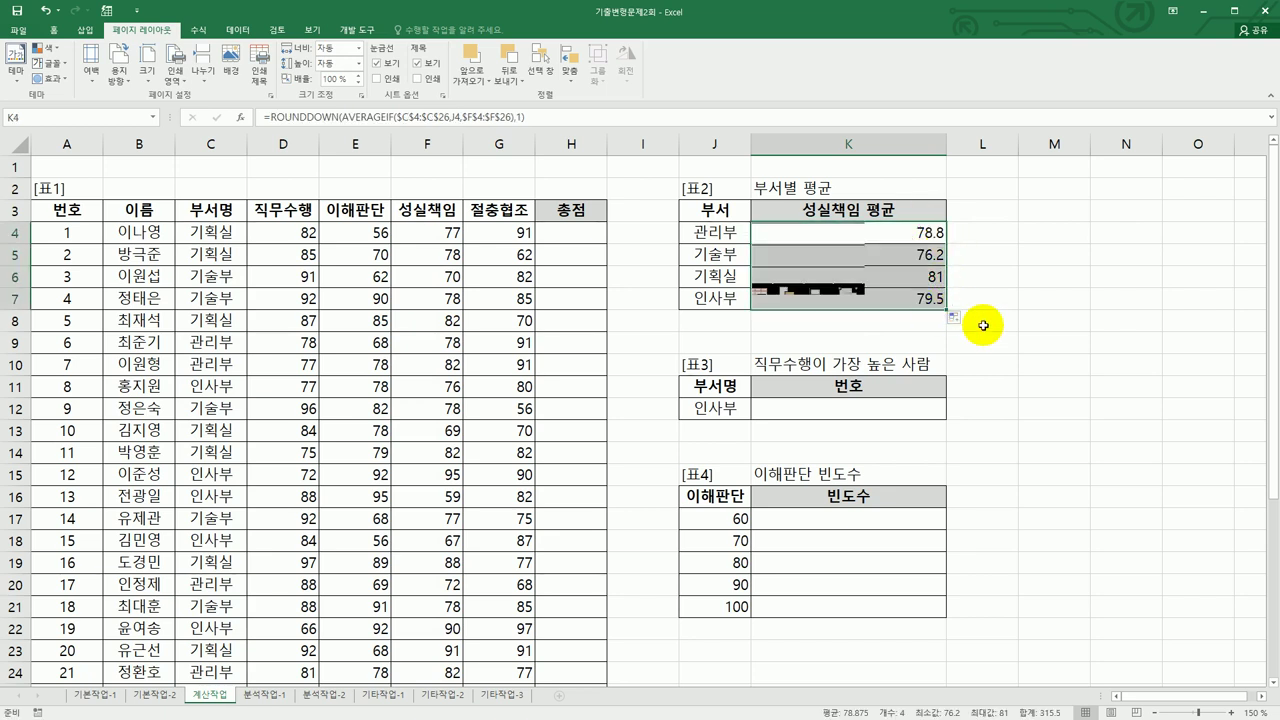
click(1021, 407)
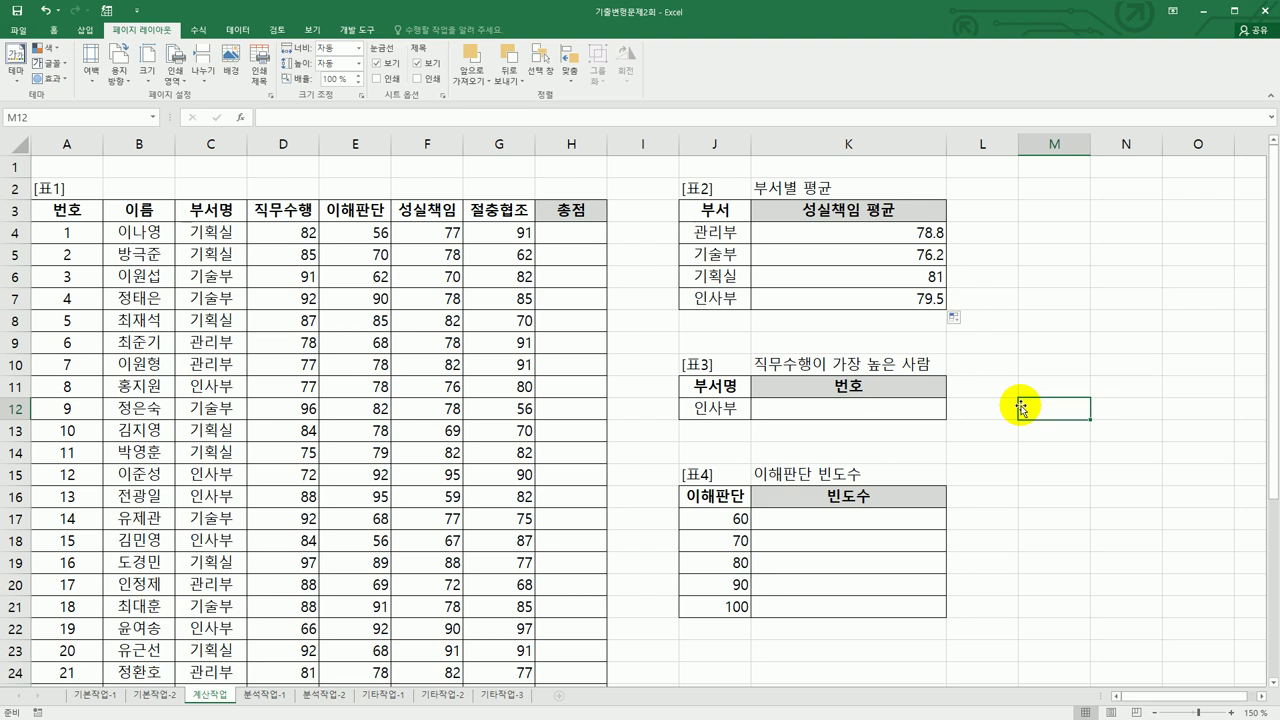
Examine the [표3] criteria in J11:J12, its answer cell K12, and the 번호, 이름 and 부서명 entries in the first rows of [표1].
click(920, 414)
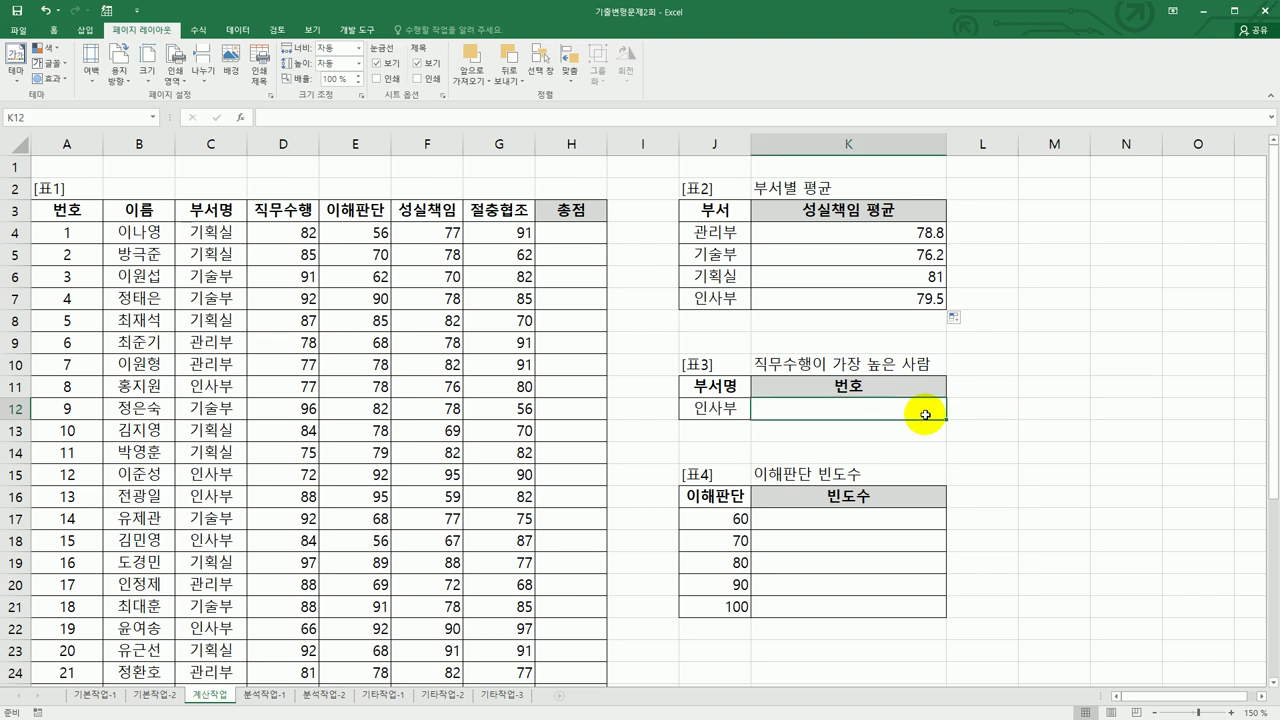
drag(728, 386, 729, 407)
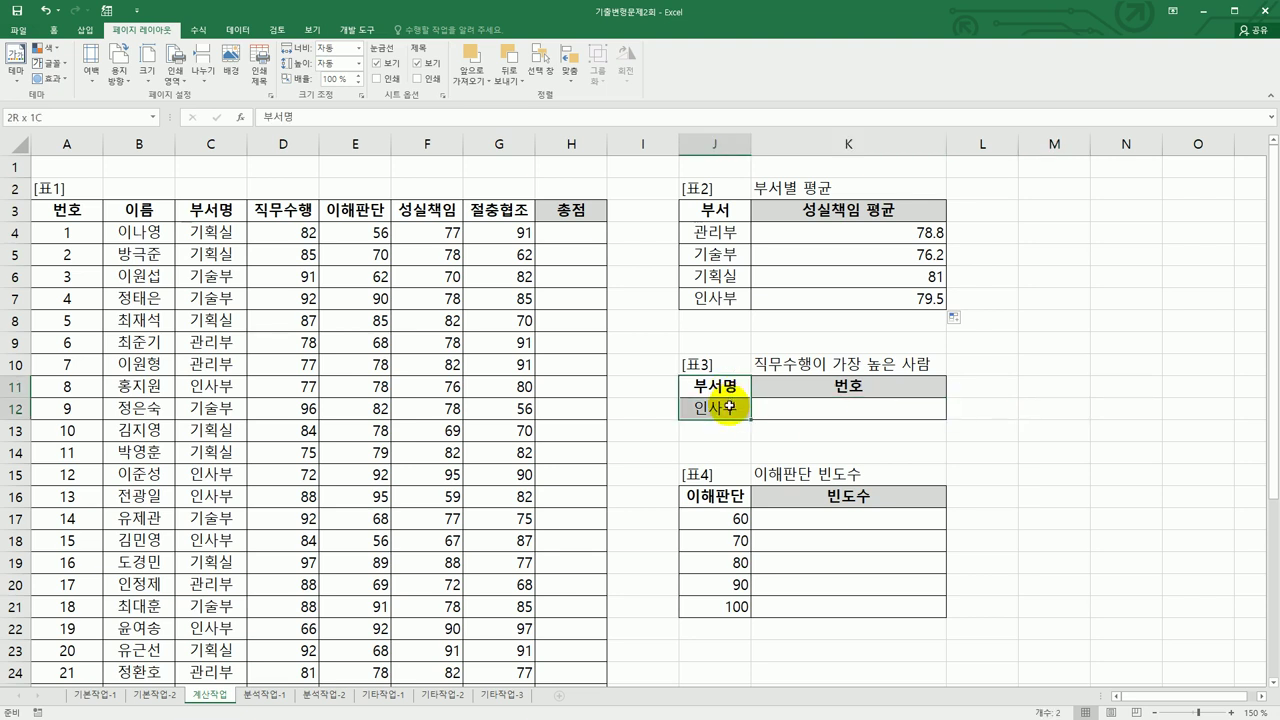
click(795, 415)
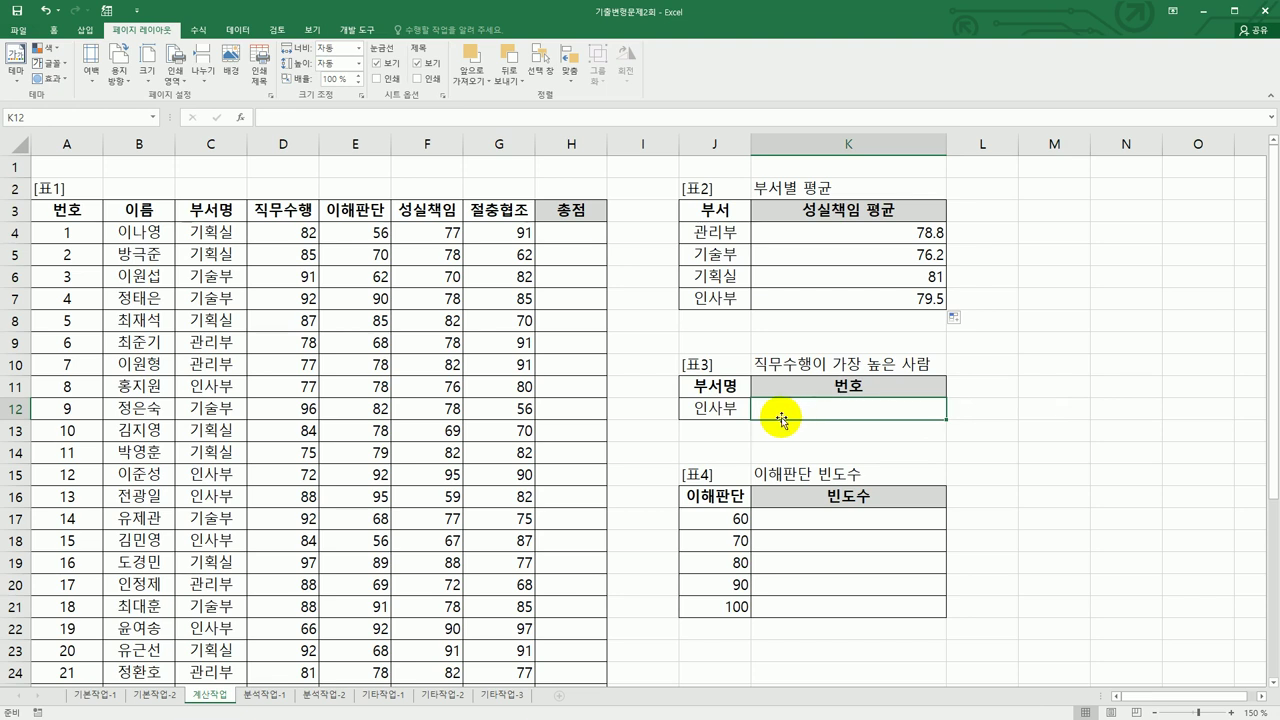
click(241, 234)
drag(87, 231, 190, 237)
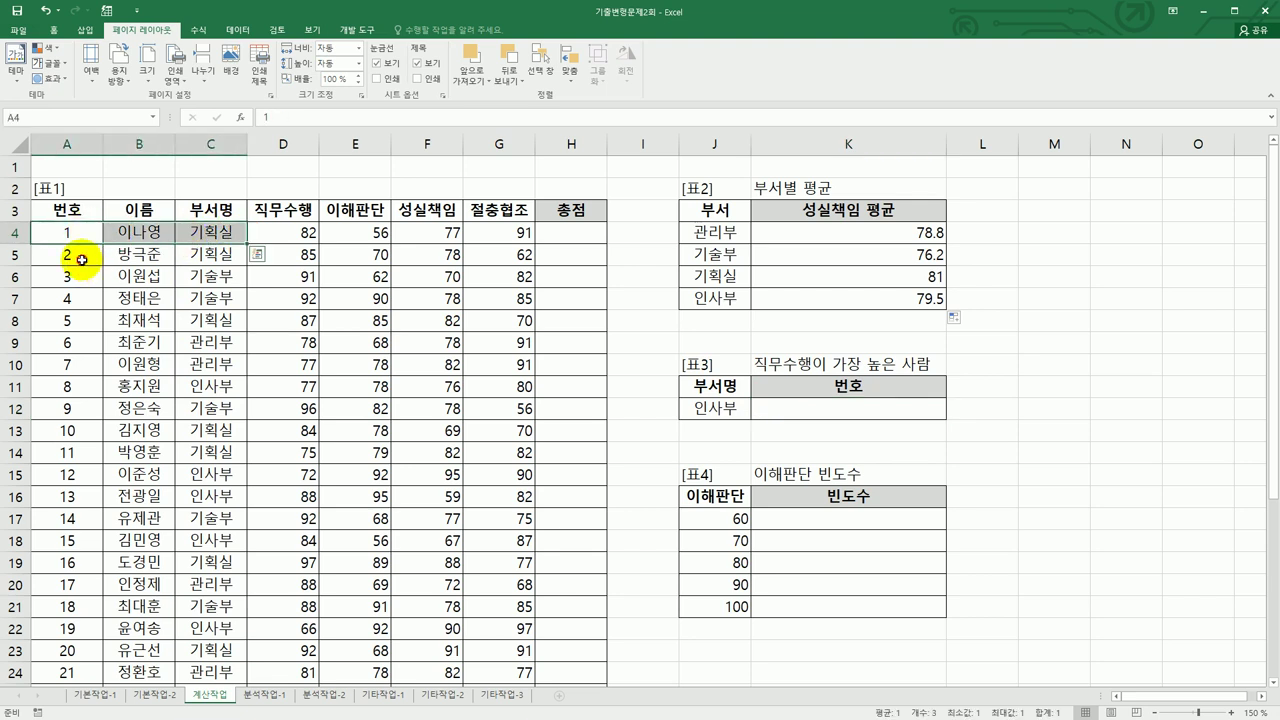
drag(82, 260, 200, 258)
drag(68, 280, 180, 277)
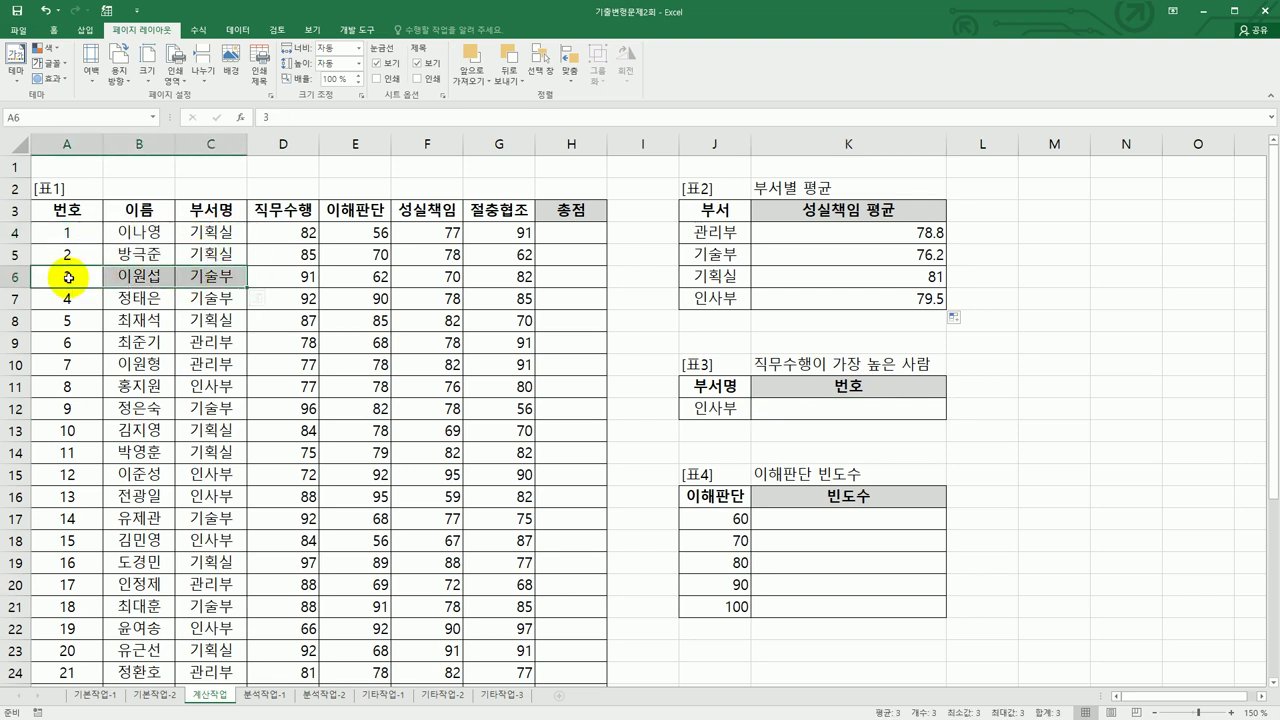
Start a MATCH formula in K12 with a nested DMAX function as its lookup value.
click(828, 405)
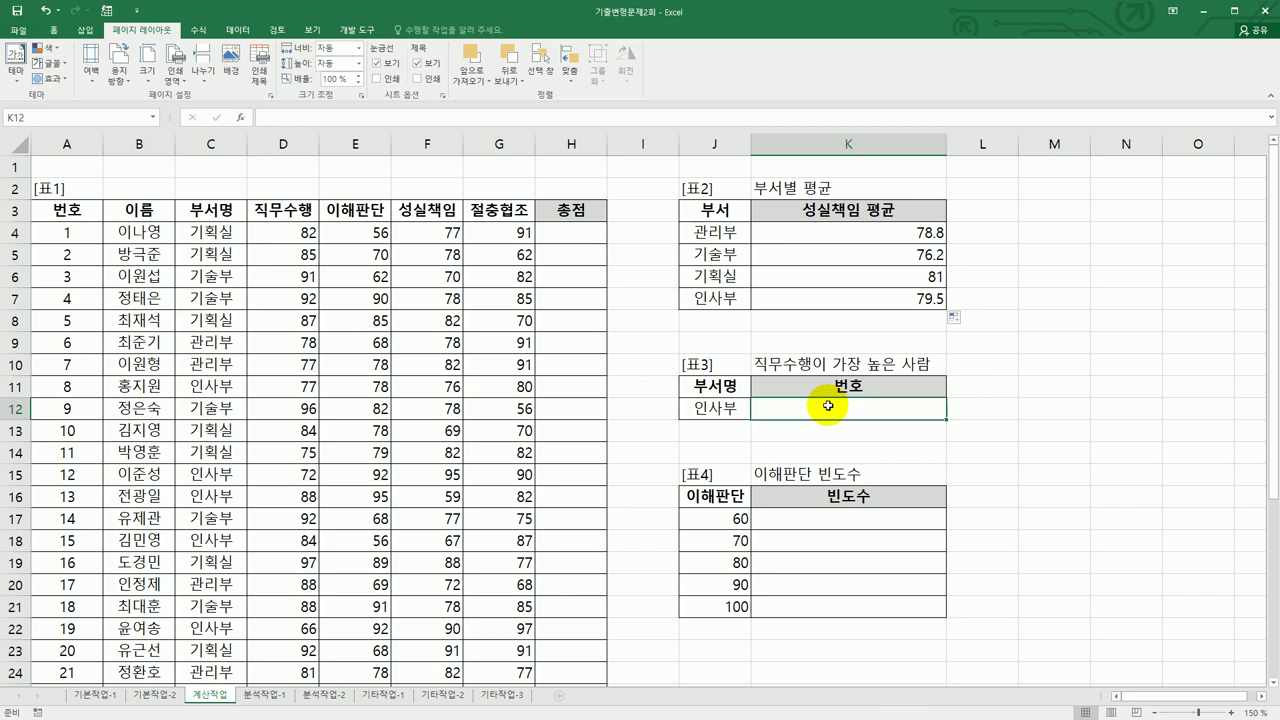
text(=)
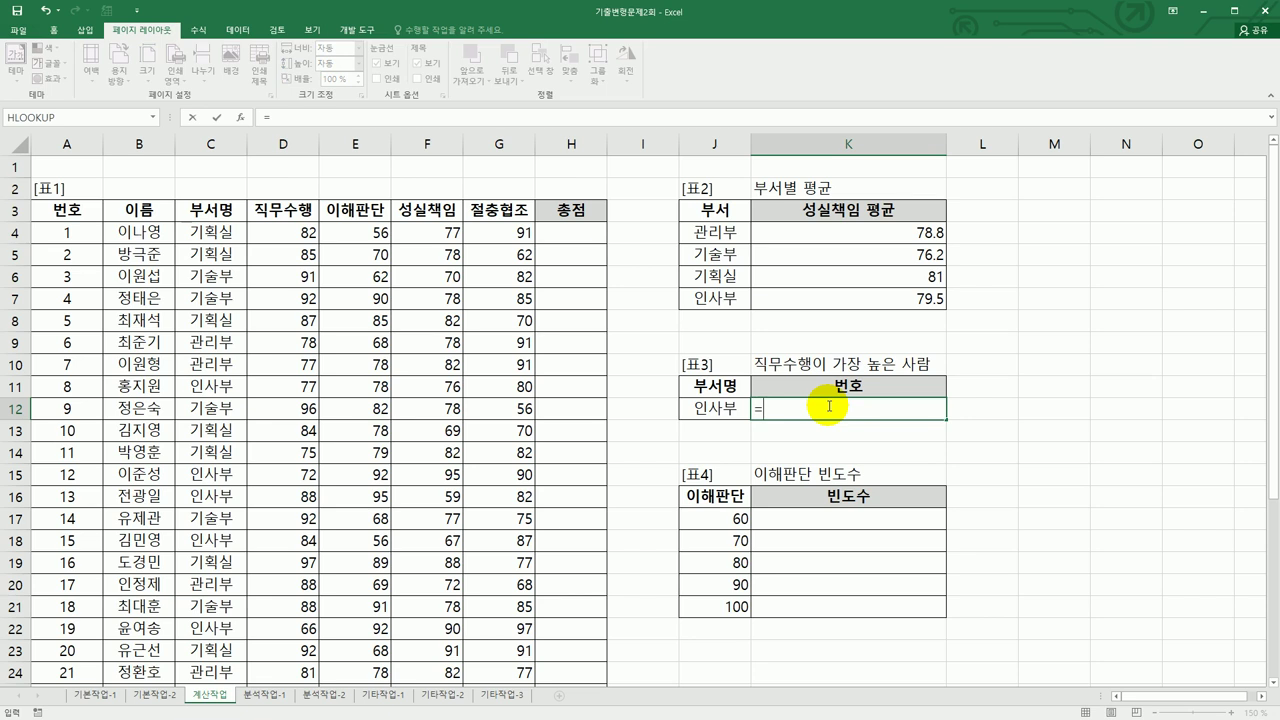
text(mat)
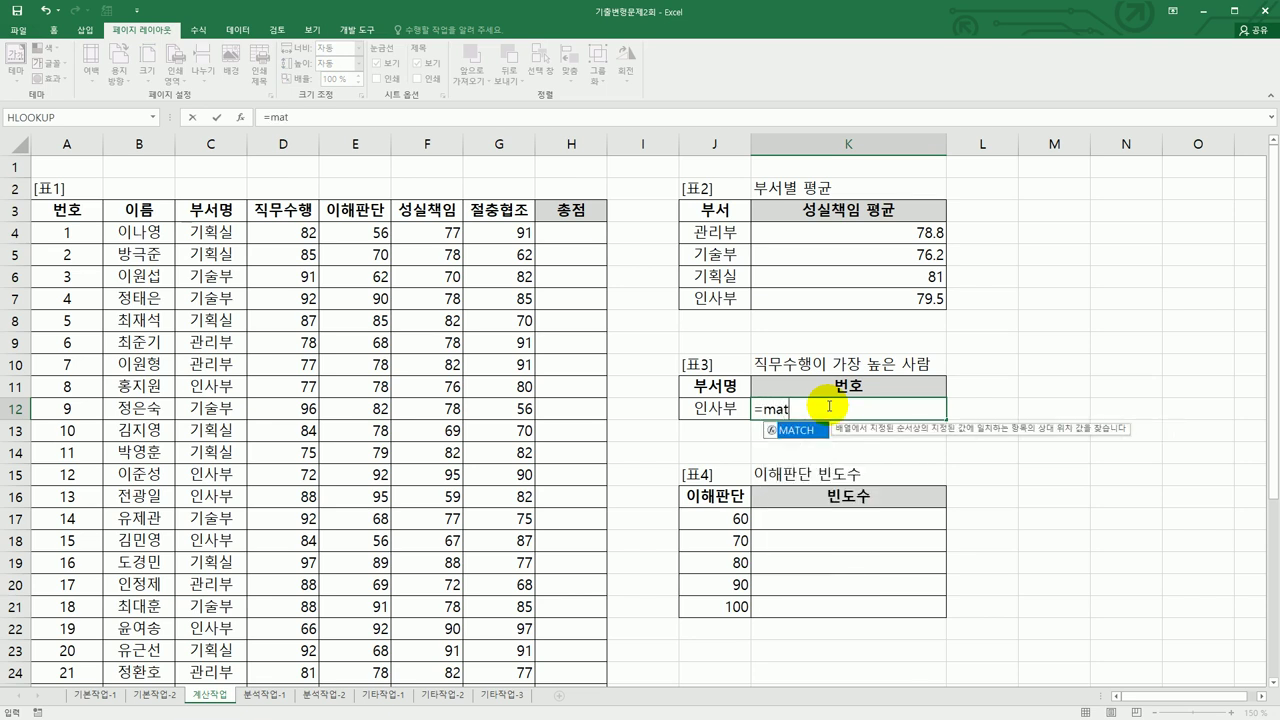
key(Tab)
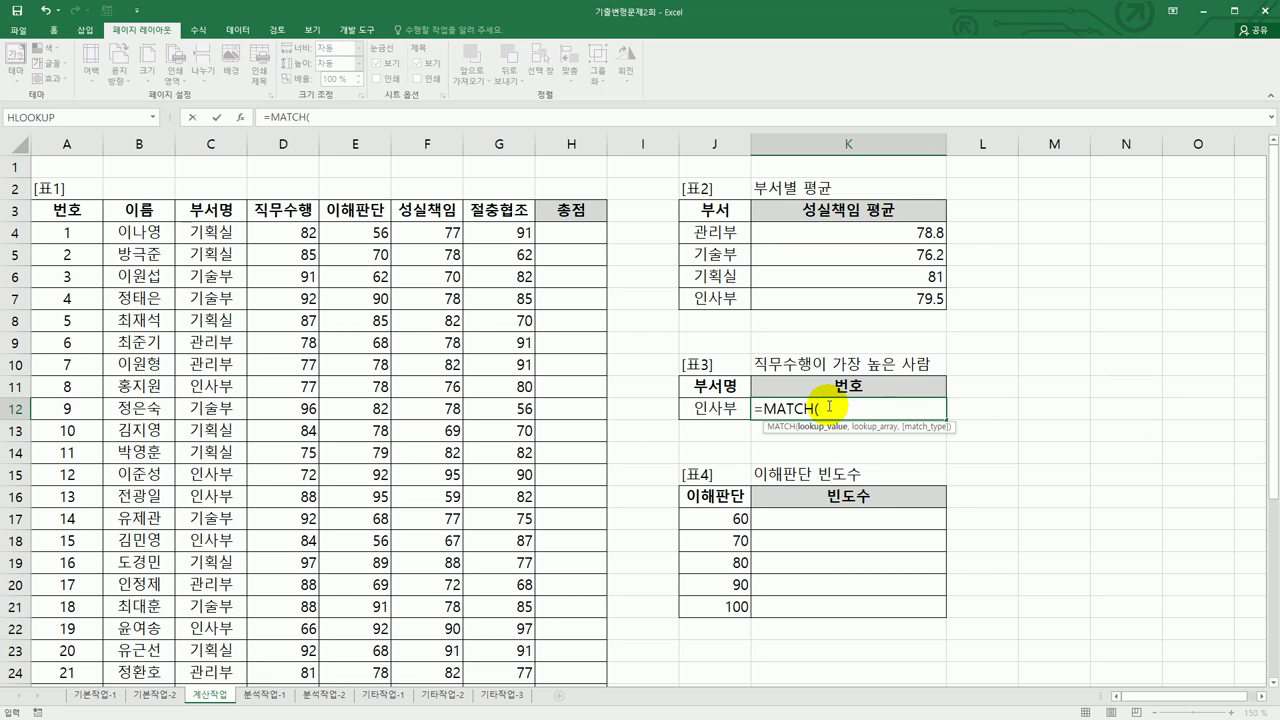
text(dmax()
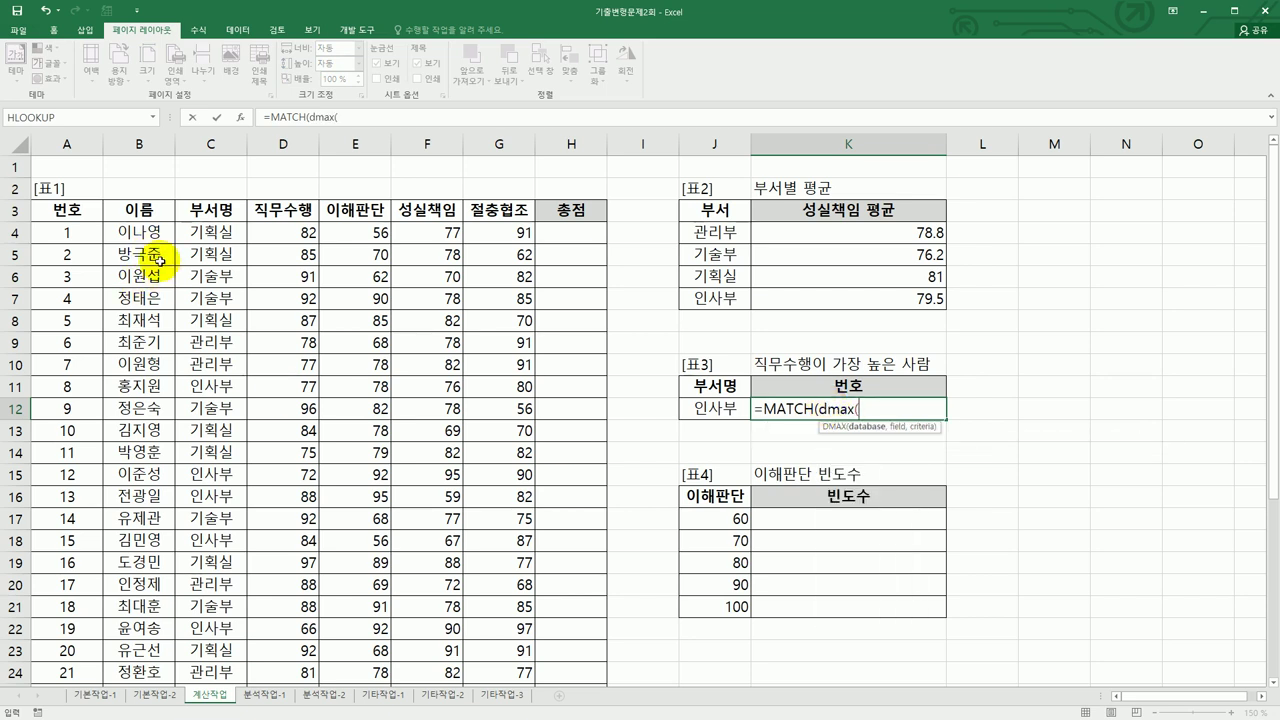
Fill the nested DMAX in K12 with database A3:G26, field D3 and criteria J11:J12.
drag(66, 210, 513, 630)
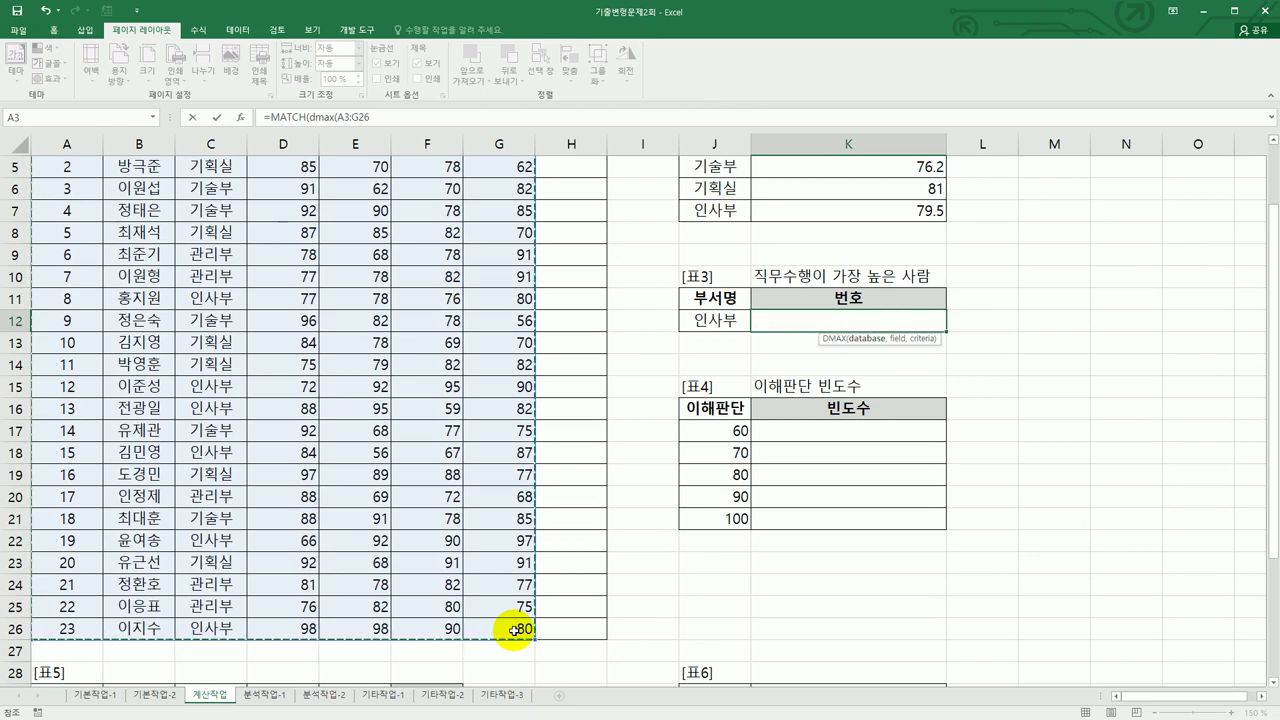
scroll(513, 630, up, 2)
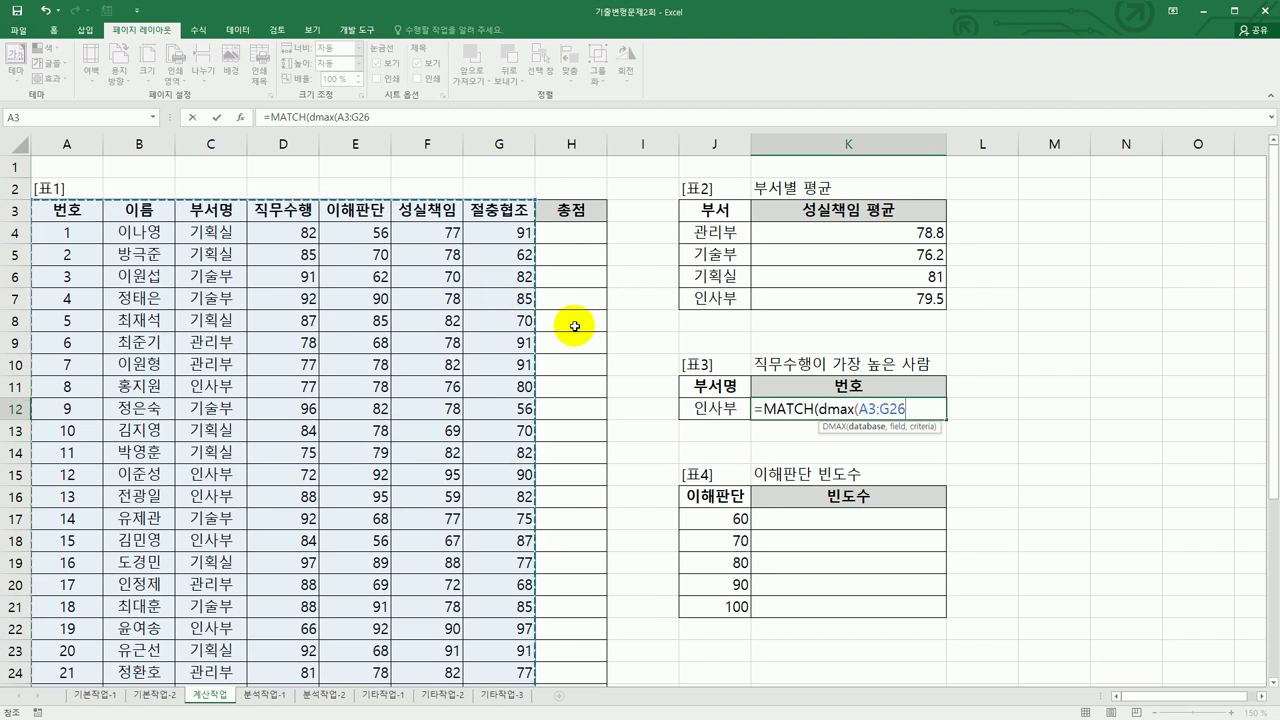
text(,)
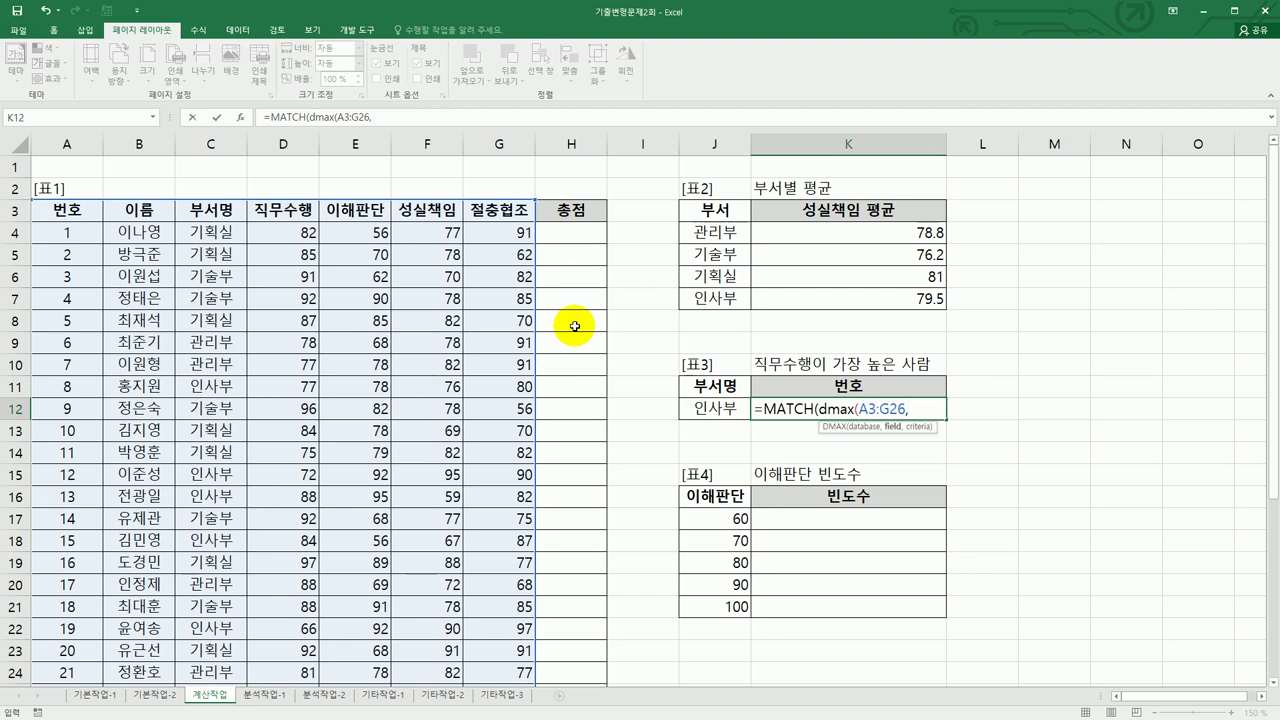
click(283, 216)
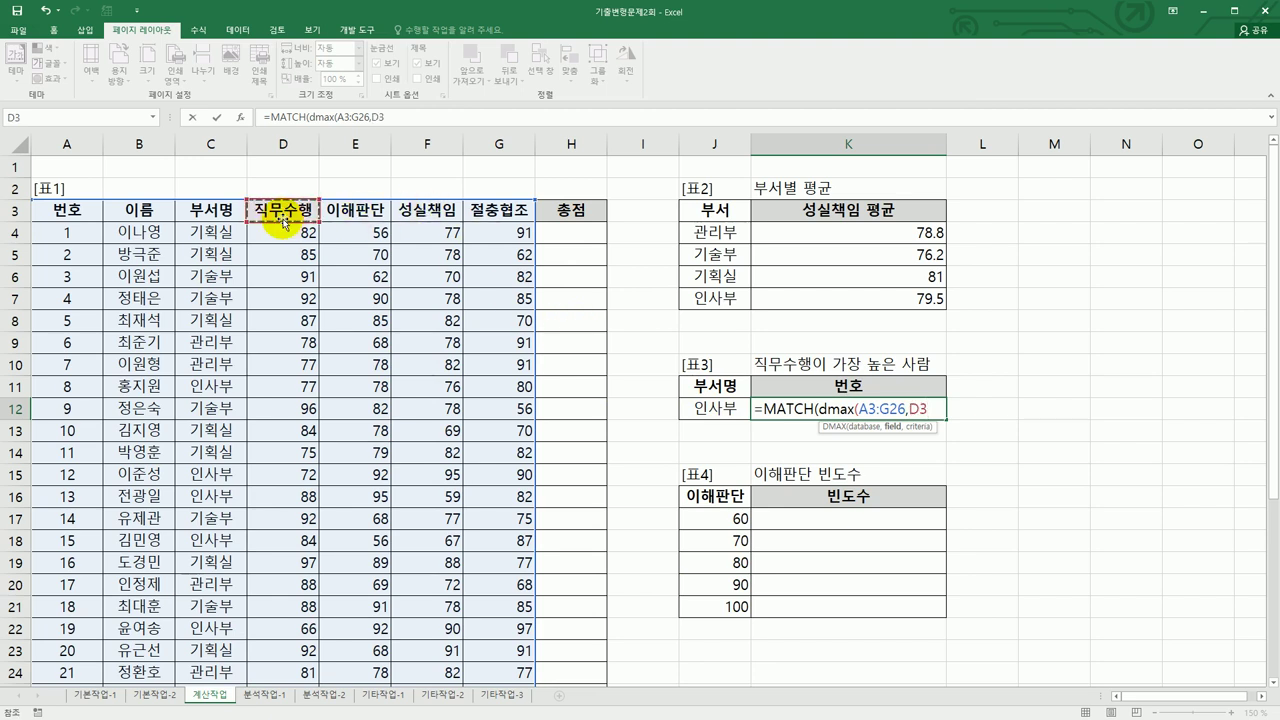
text(,)
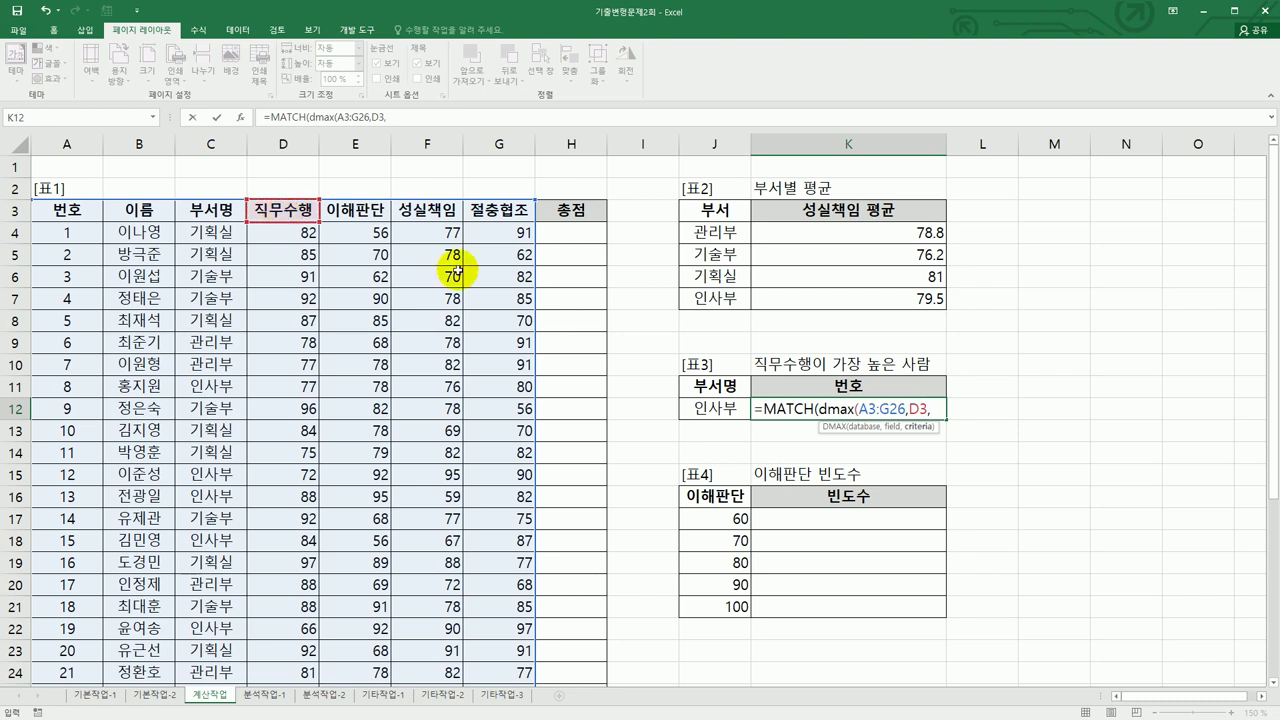
click(727, 393)
drag(727, 393, 729, 402)
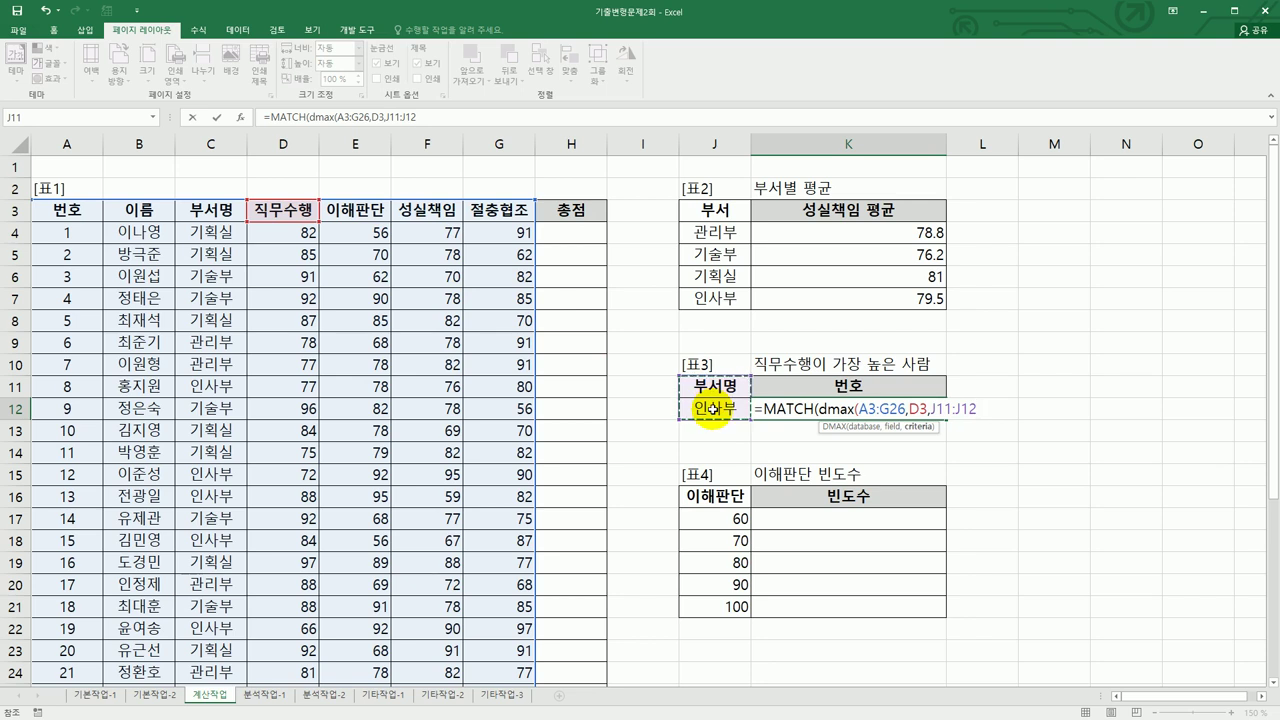
Set the MATCH lookup array in K12 to (C4:C26=J12)*(D4:D26) and enter the formula, accepting the proposed correction.
text(),()
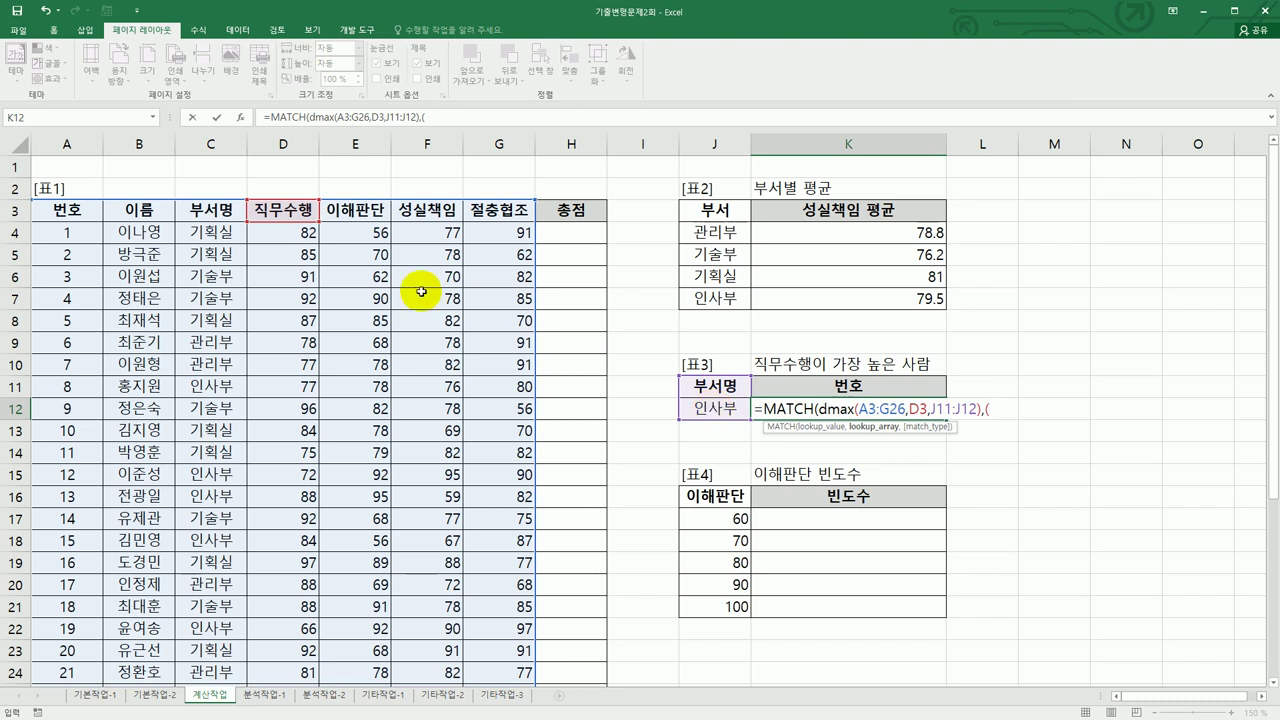
drag(228, 232, 238, 628)
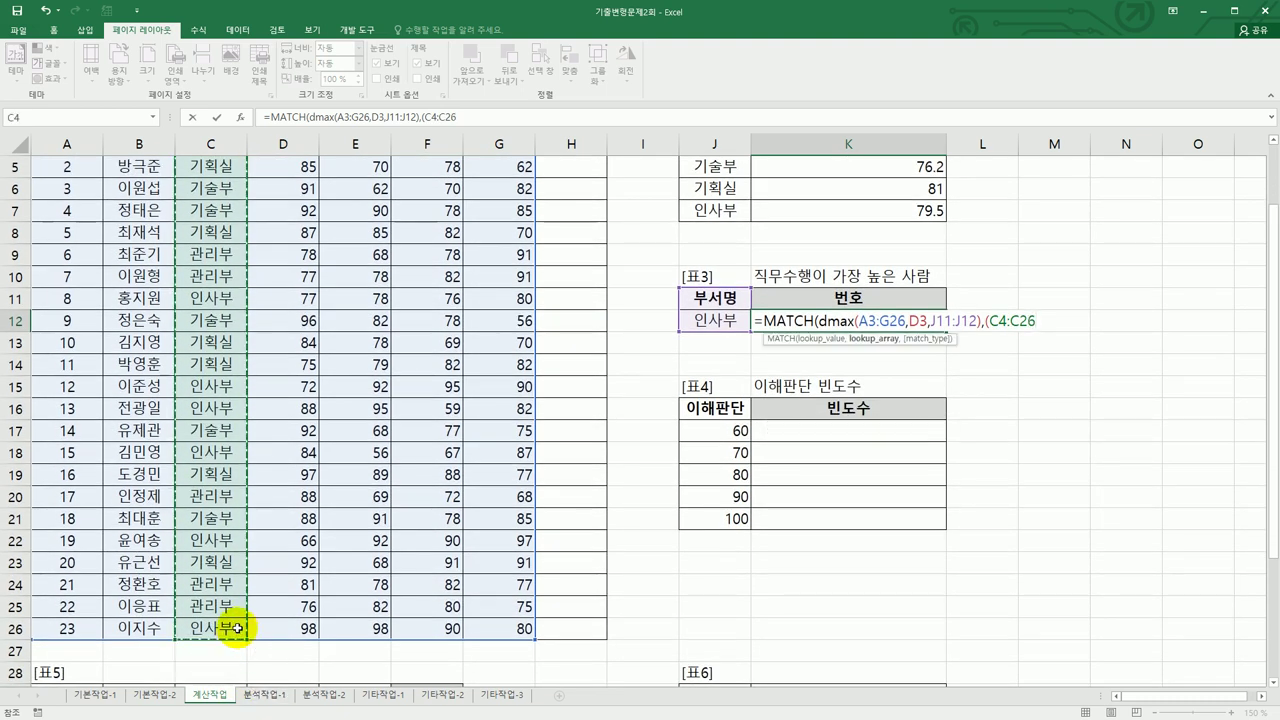
text(=)
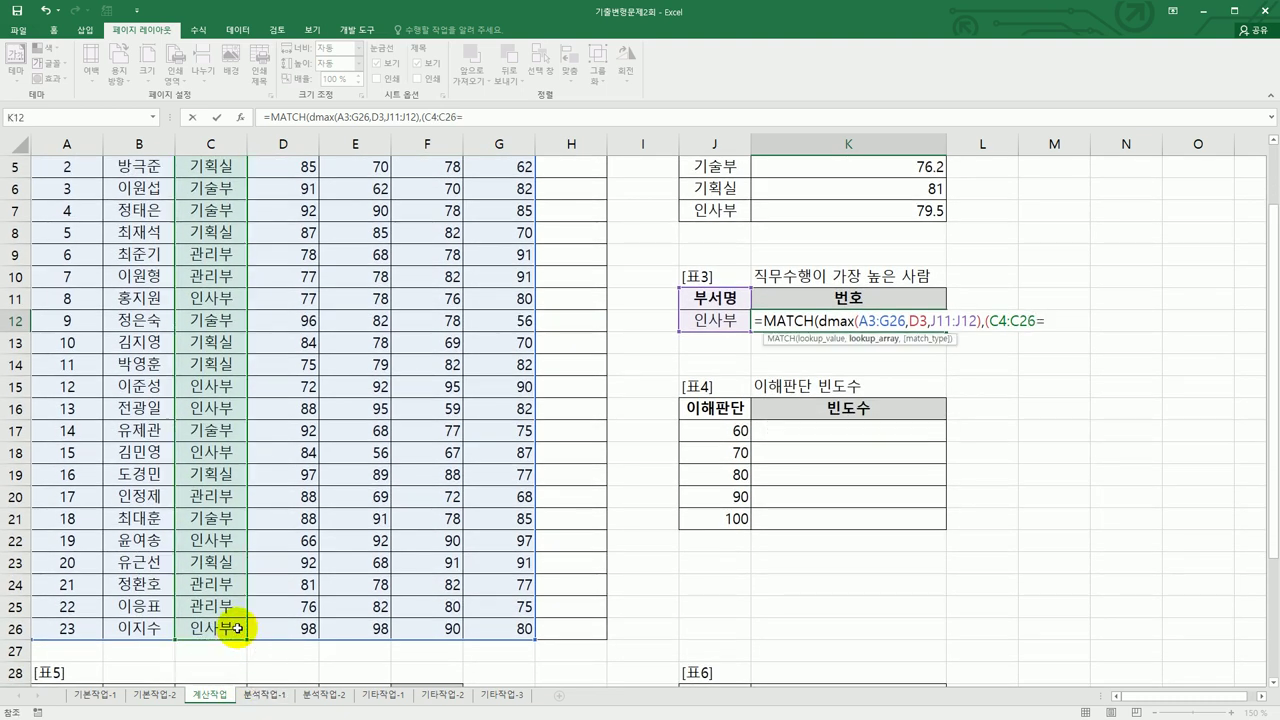
key(Left)
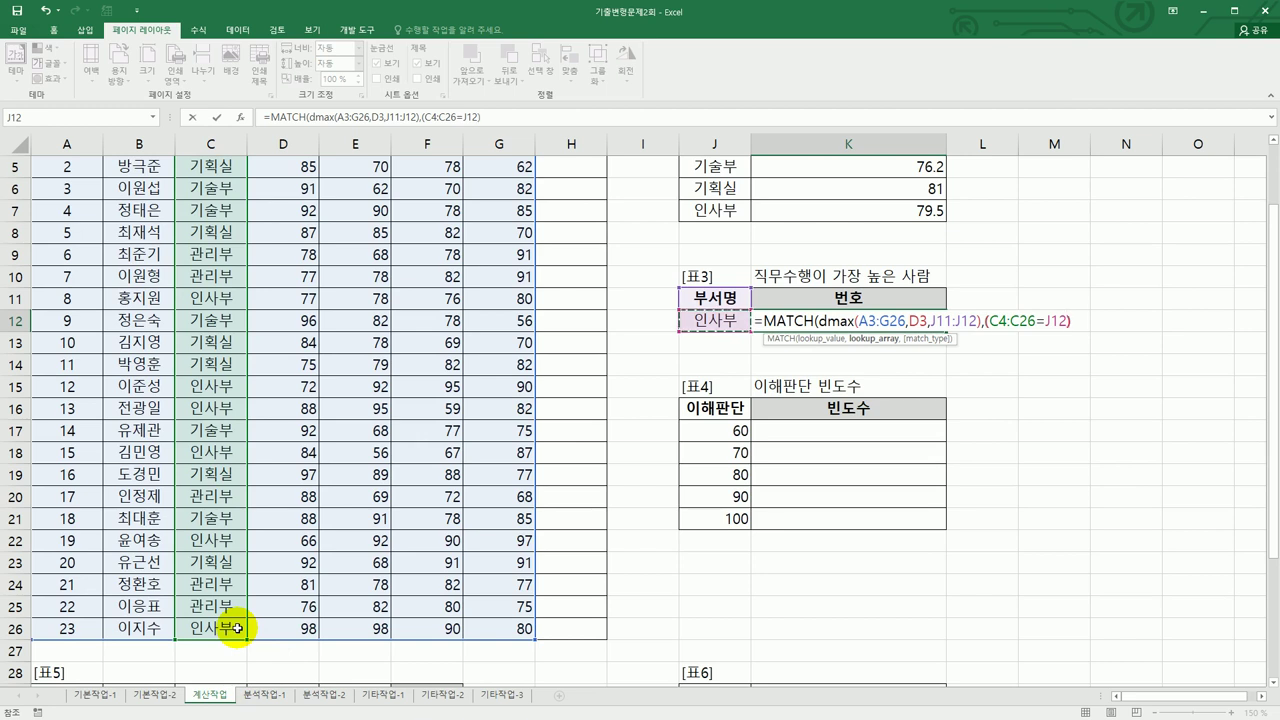
text()*9)
key(BackSpace)
scroll(237, 627, up, 2)
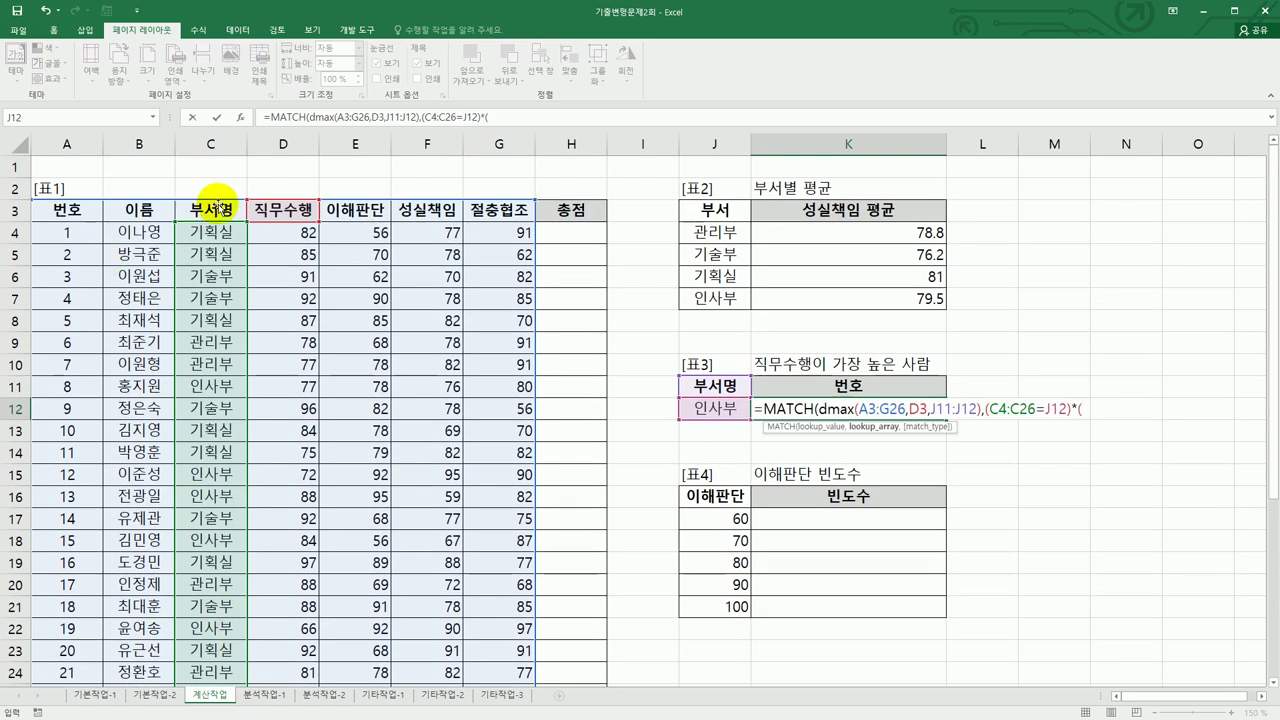
drag(293, 228, 290, 649)
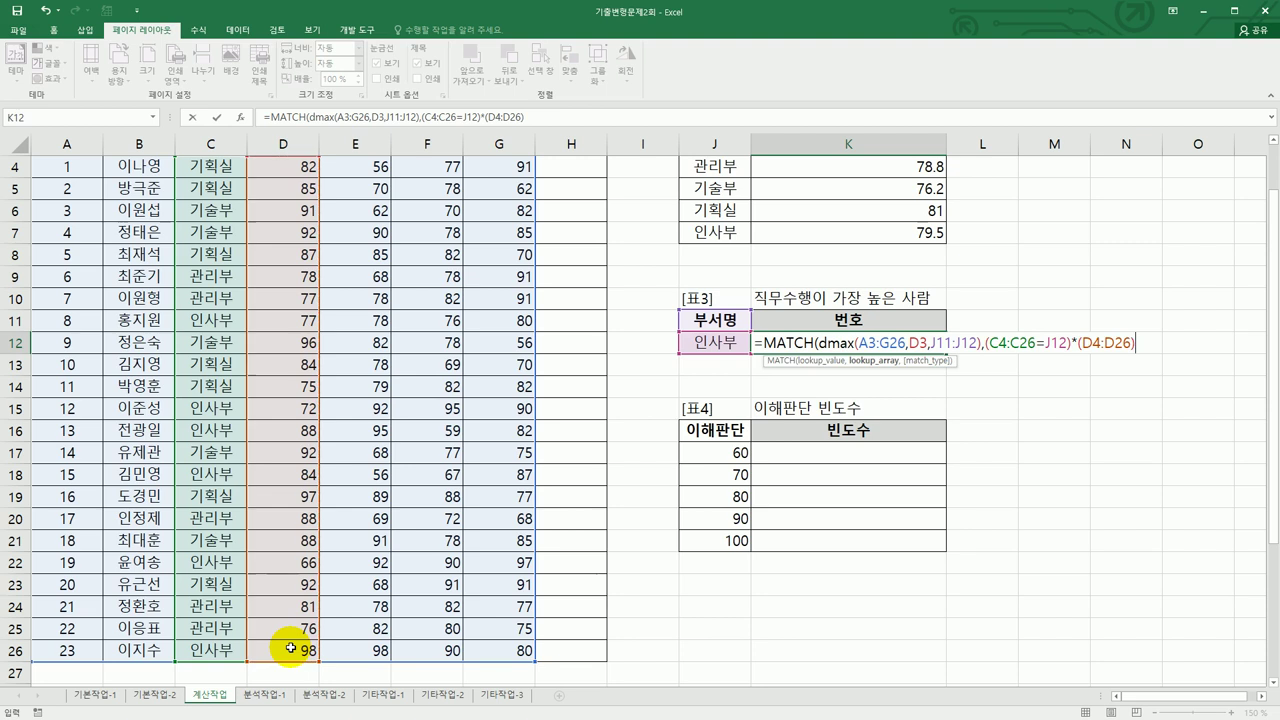
key(Return)
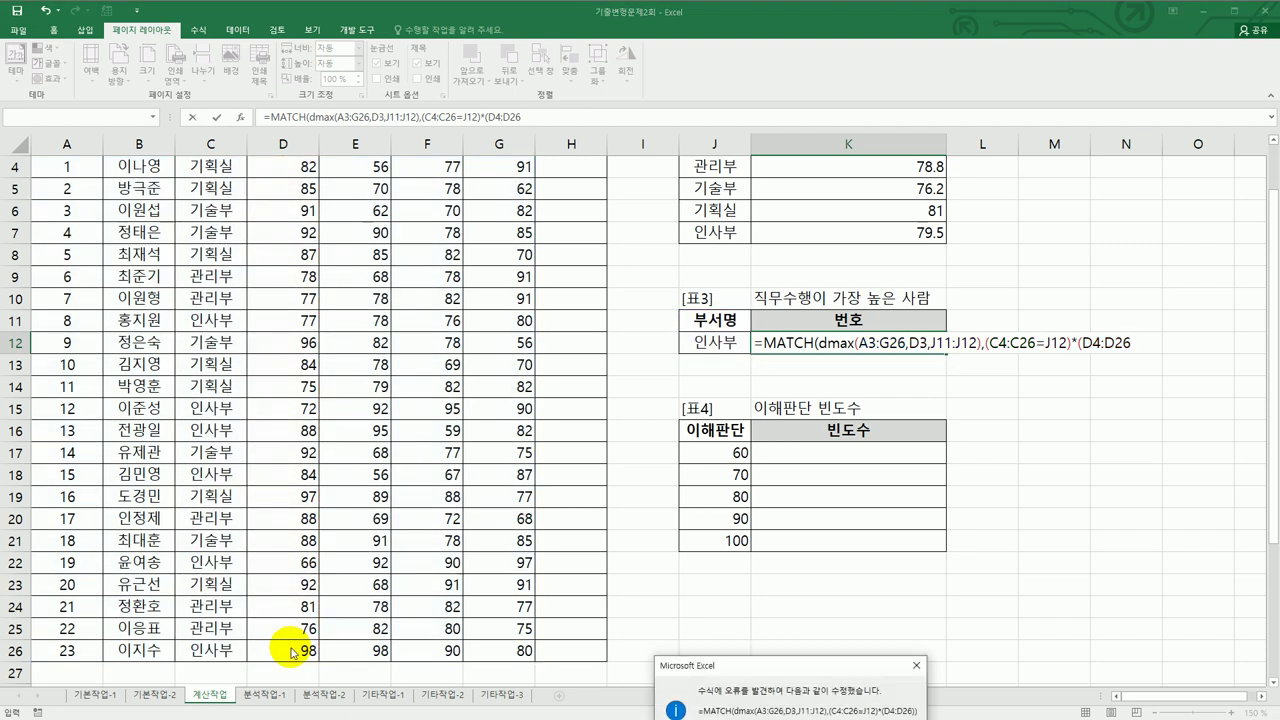
drag(745, 671, 698, 561)
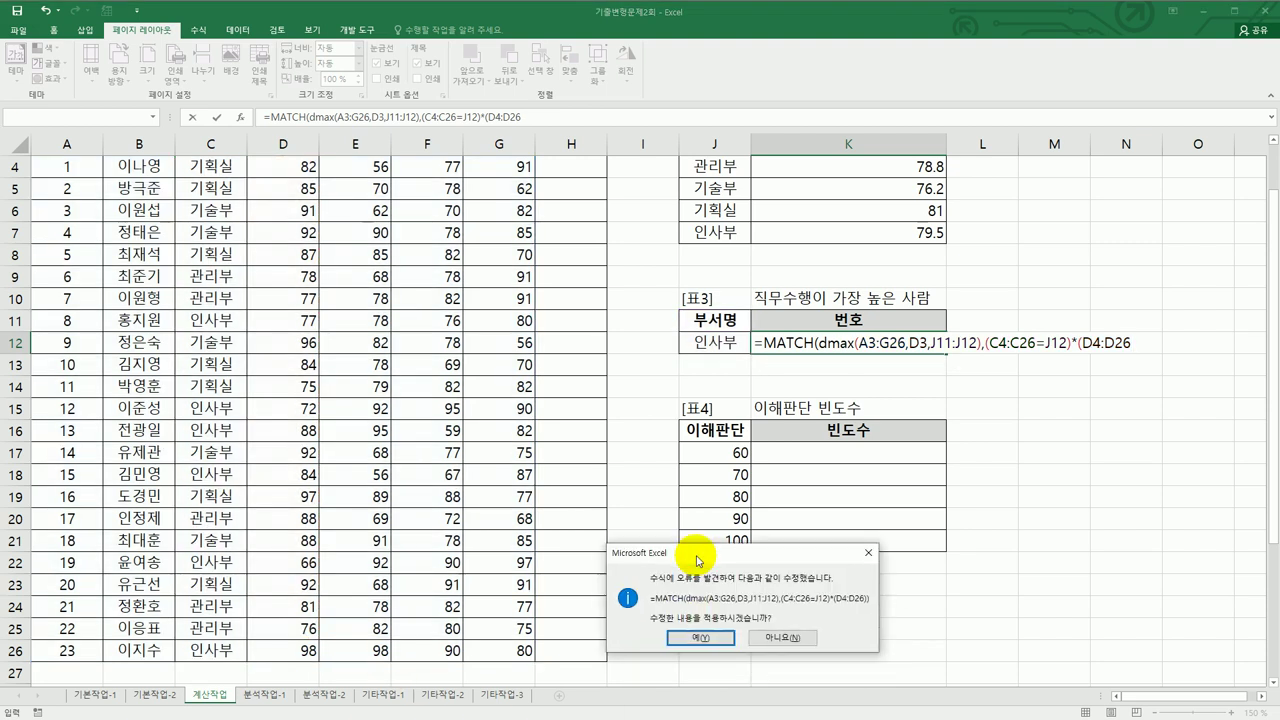
click(705, 637)
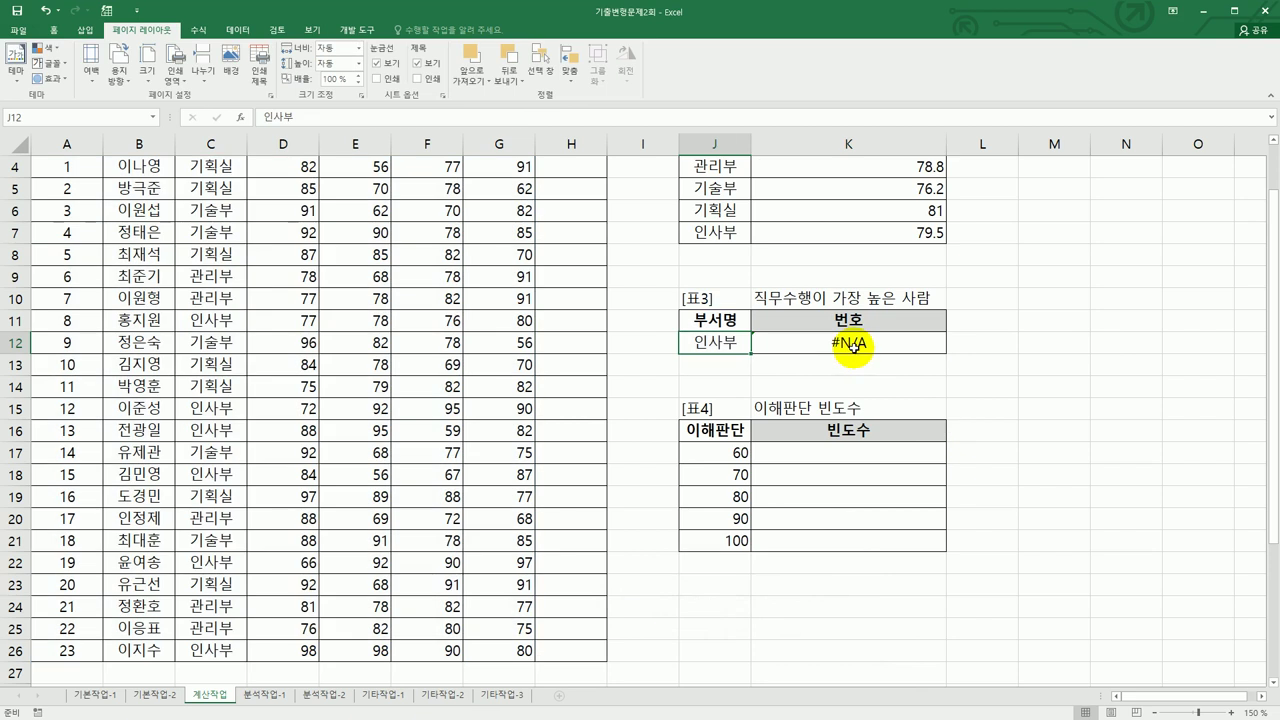
Change K12's MATCH lookup array to (C4:C26=J12)*D4:D26 and add the exact-match type 0.
click(853, 345)
double_click(838, 347)
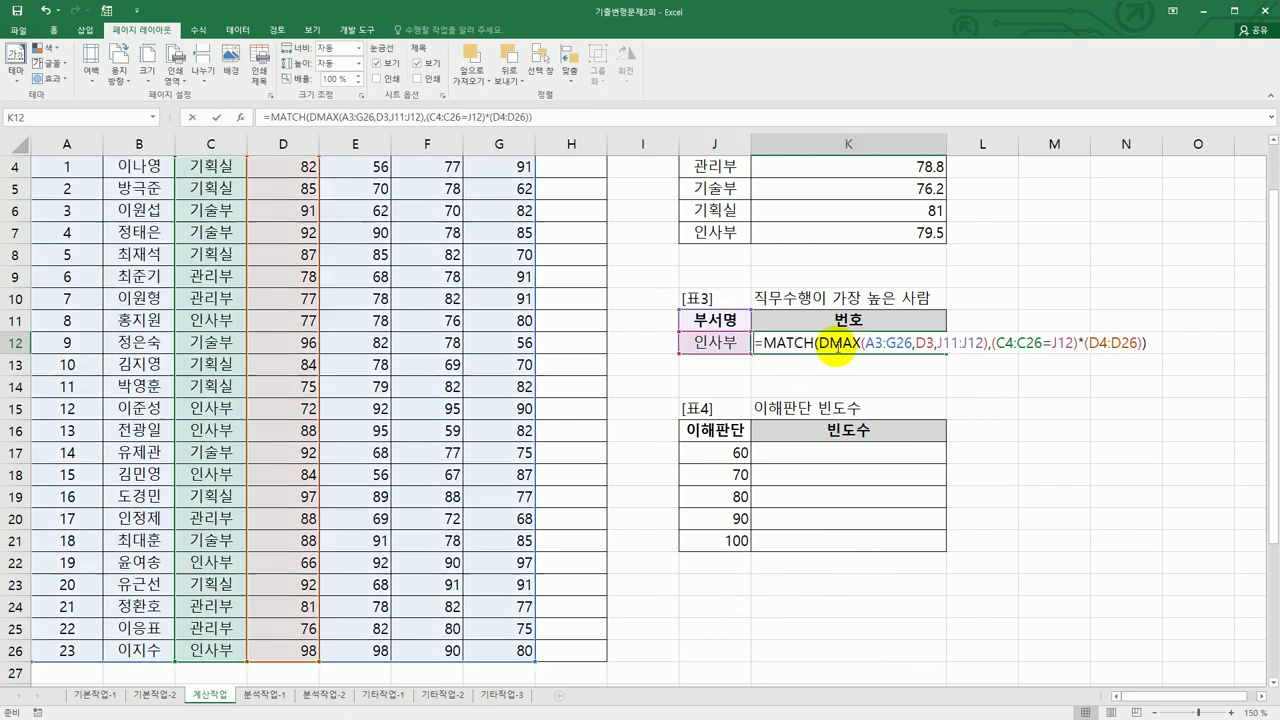
click(1085, 343)
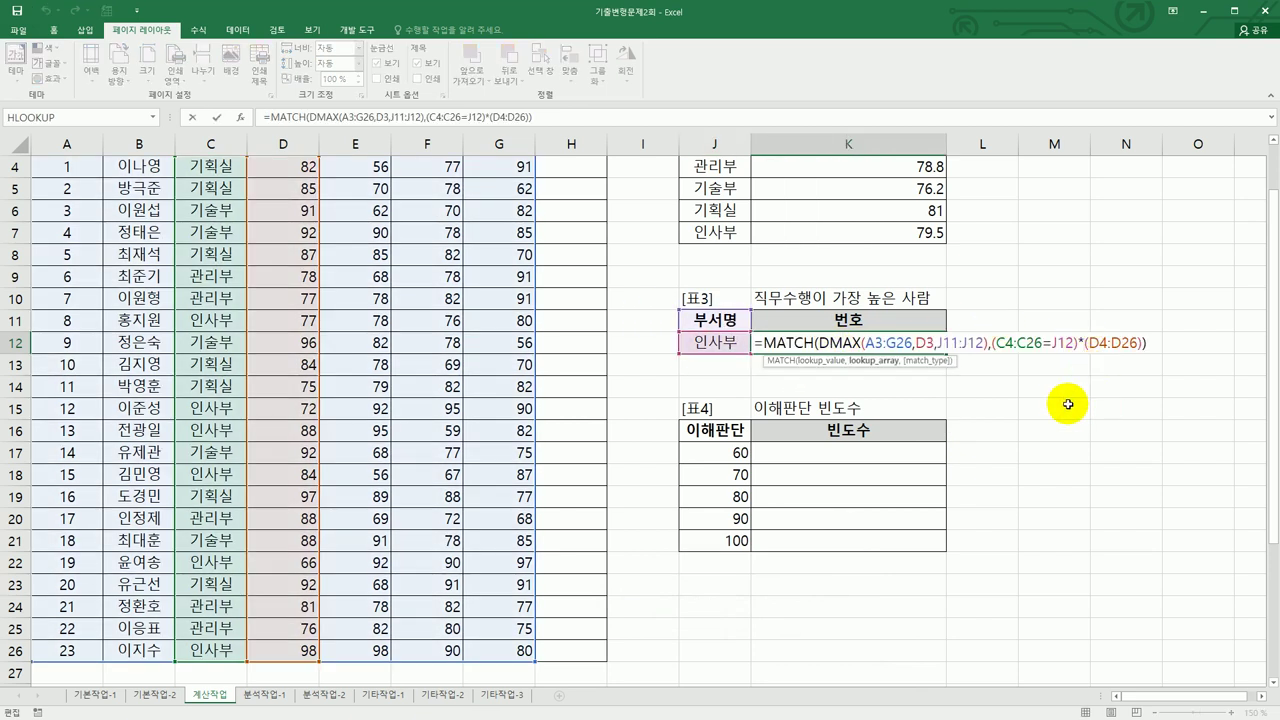
key(Delete)
key(End)
key(BackSpace)
key(BackSpace)
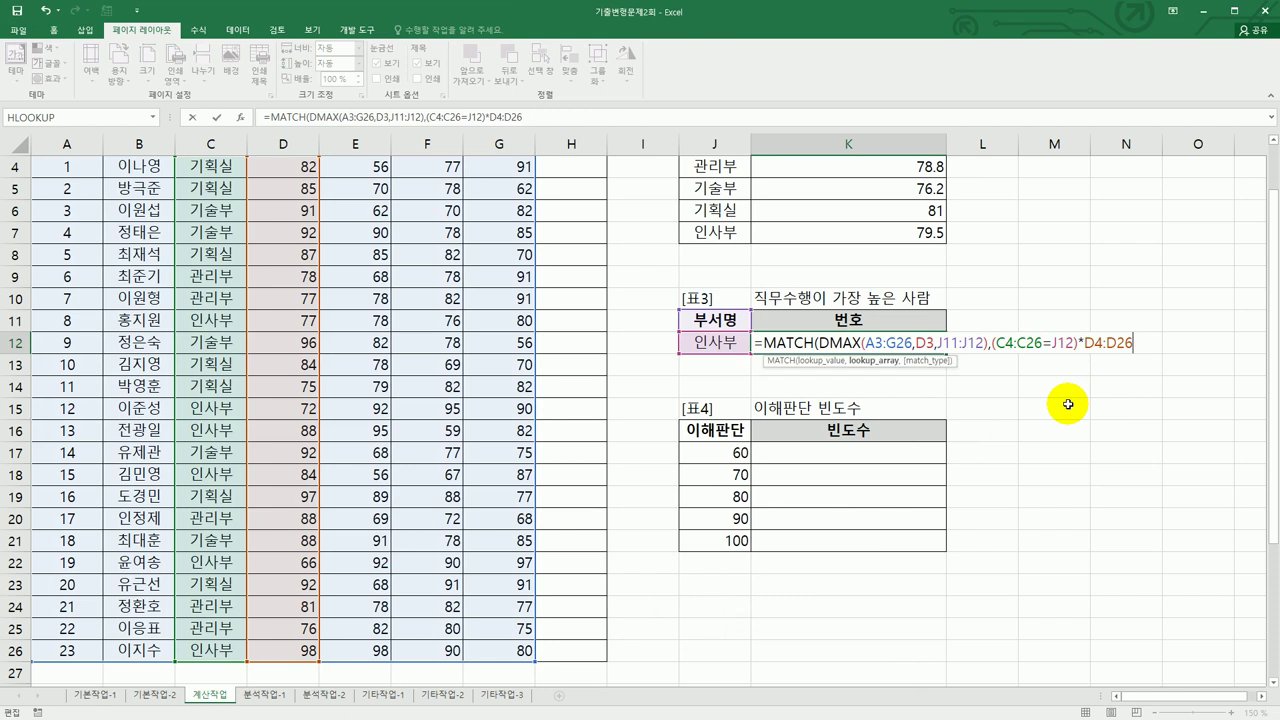
text(,)
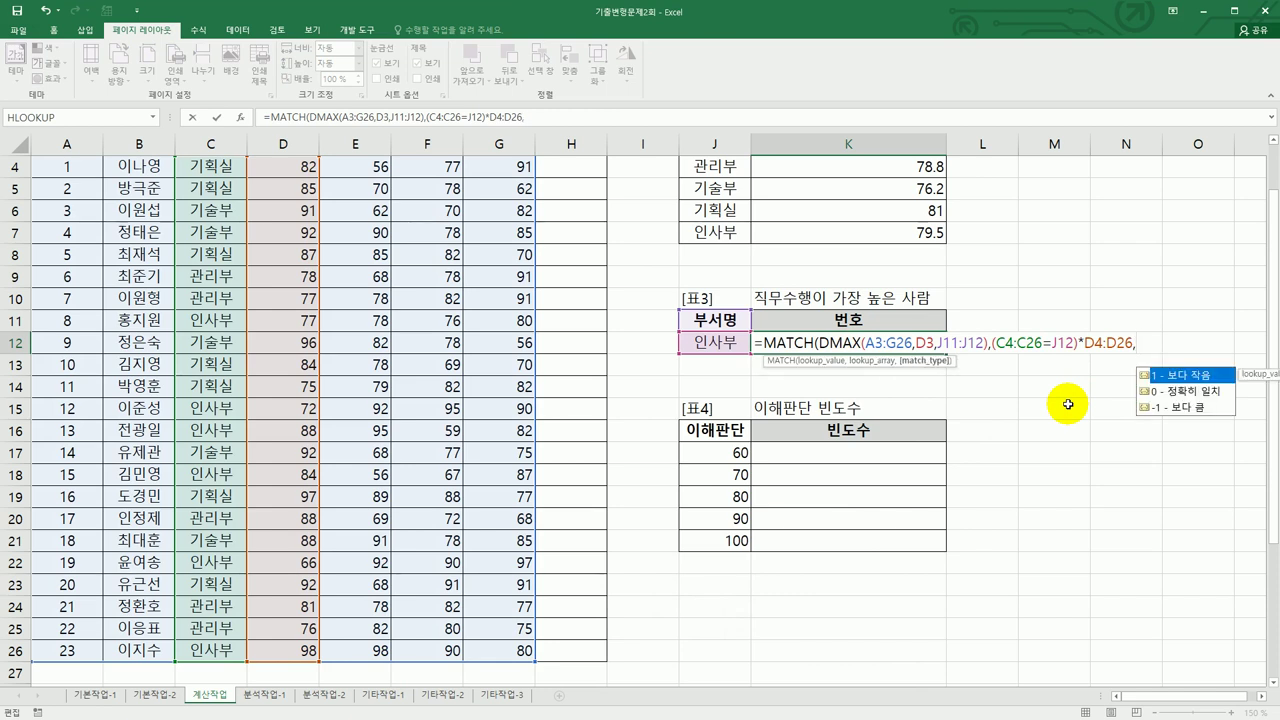
key(Down)
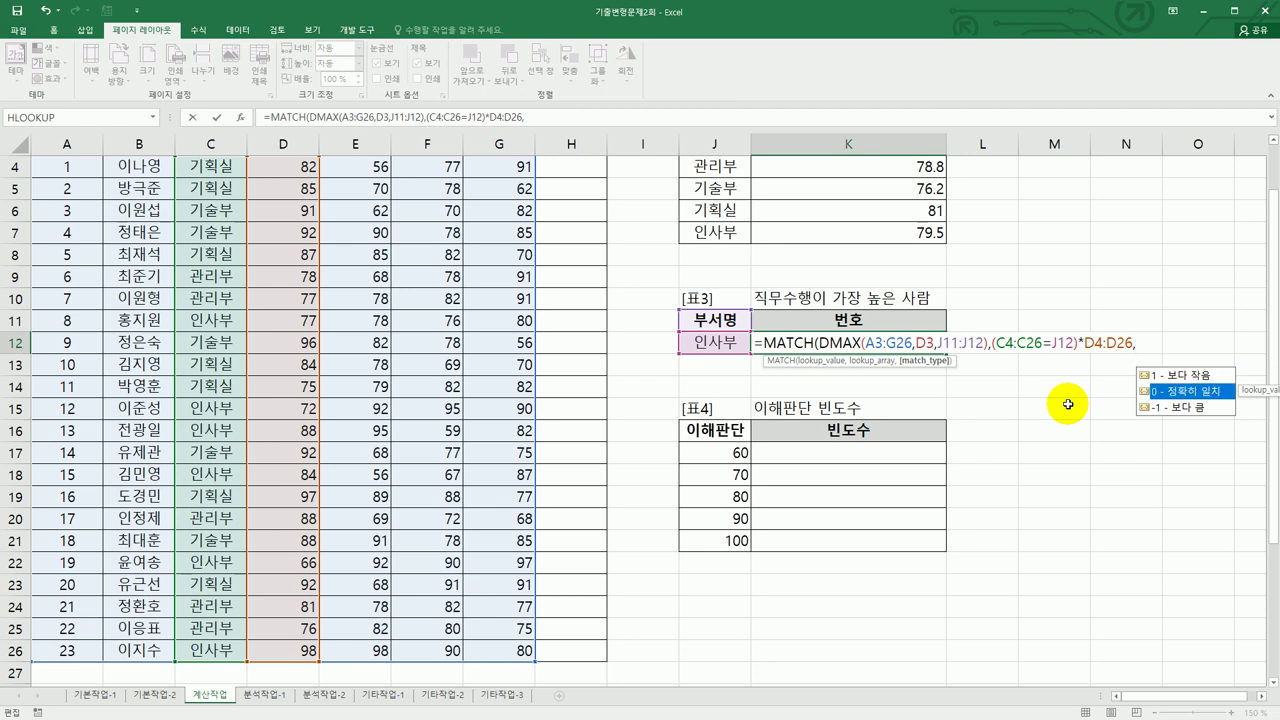
text(0))
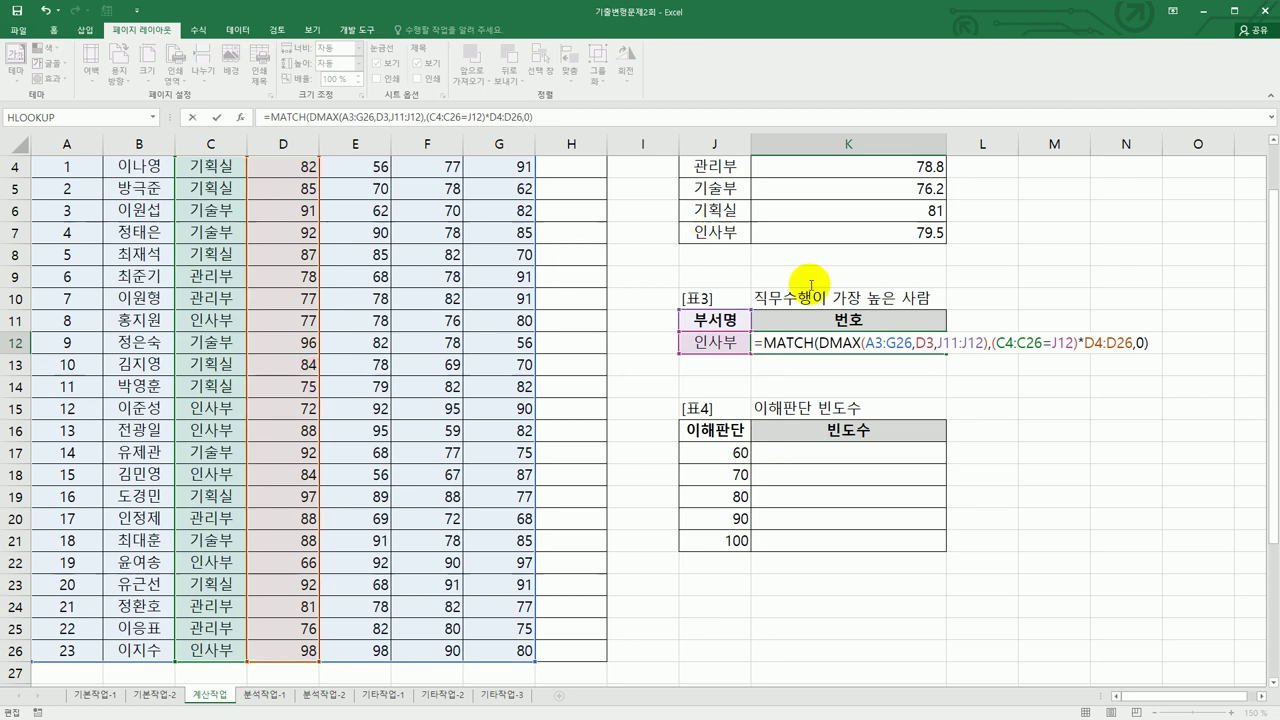
Review the lookup value and lookup array in K12 and enter the MATCH formula as an array formula.
click(816, 345)
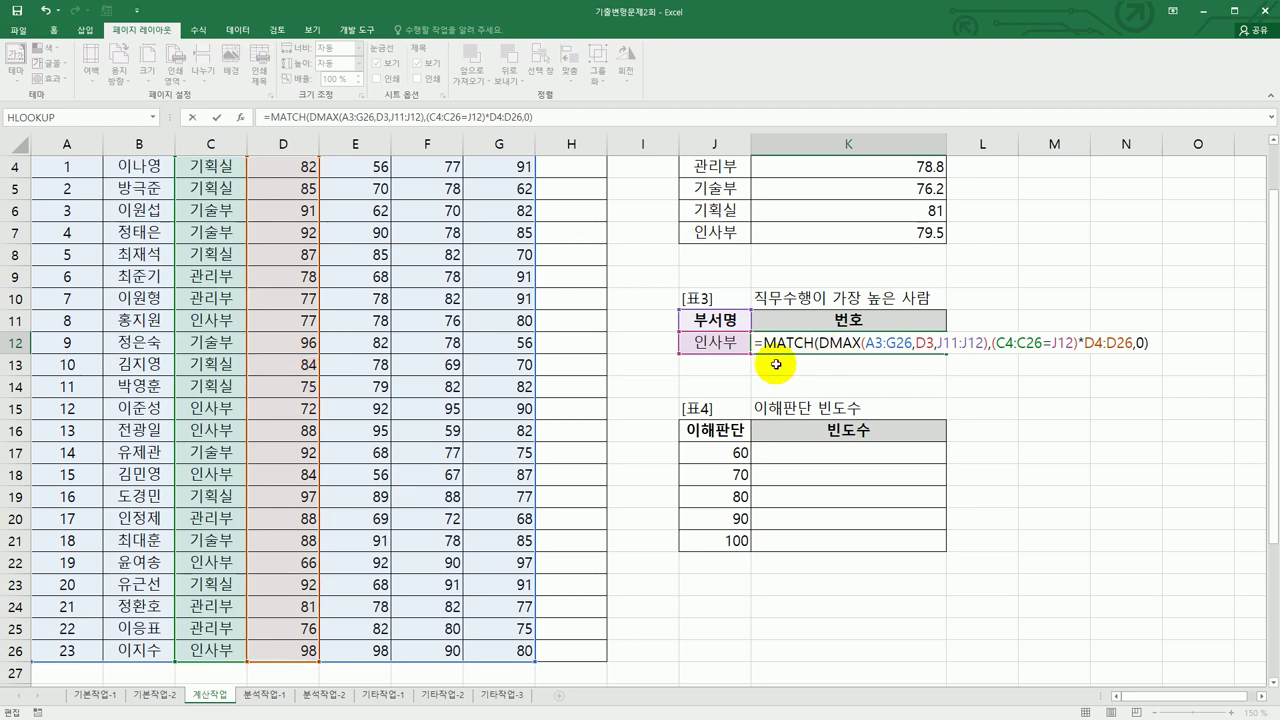
click(989, 333)
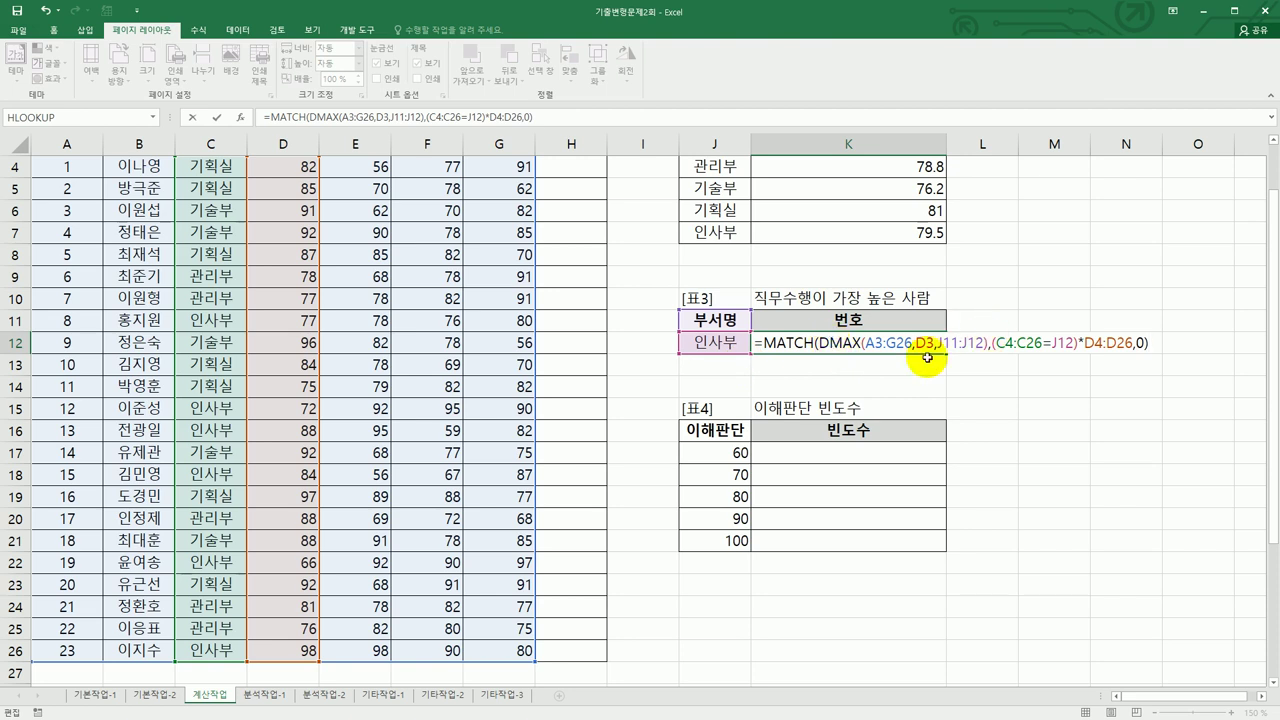
drag(818, 343, 1131, 348)
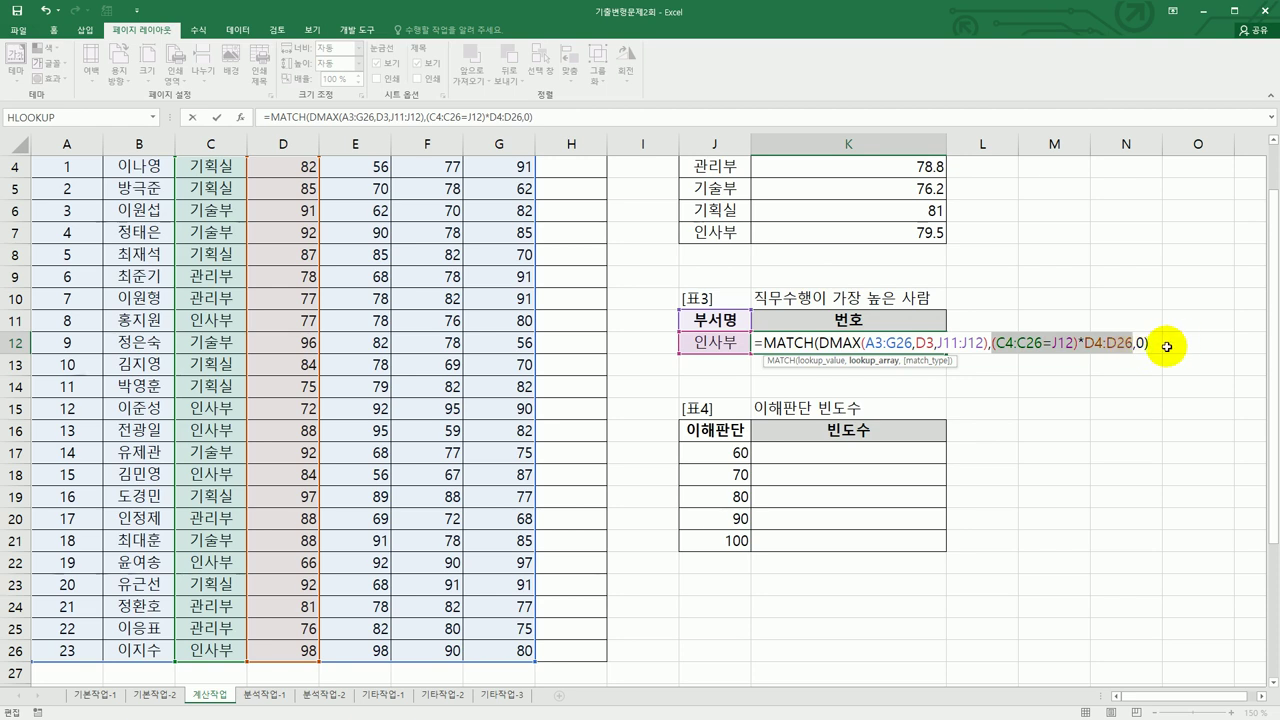
key(Return)
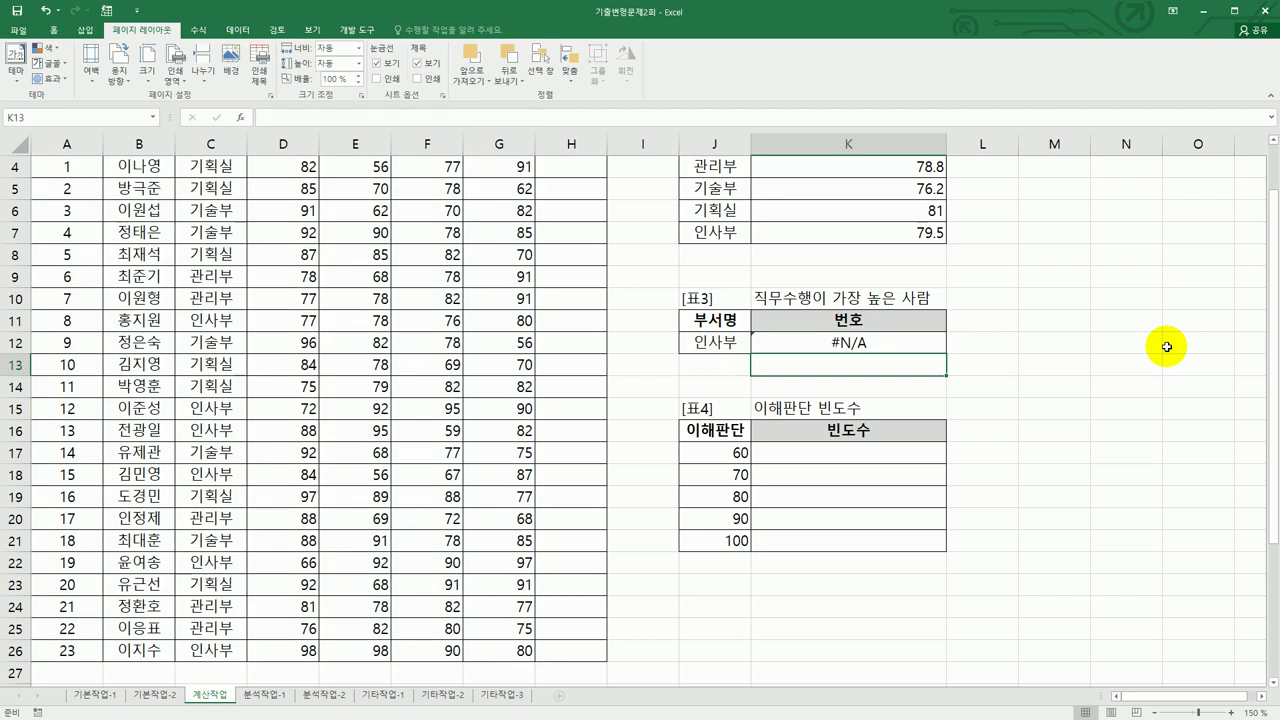
click(910, 343)
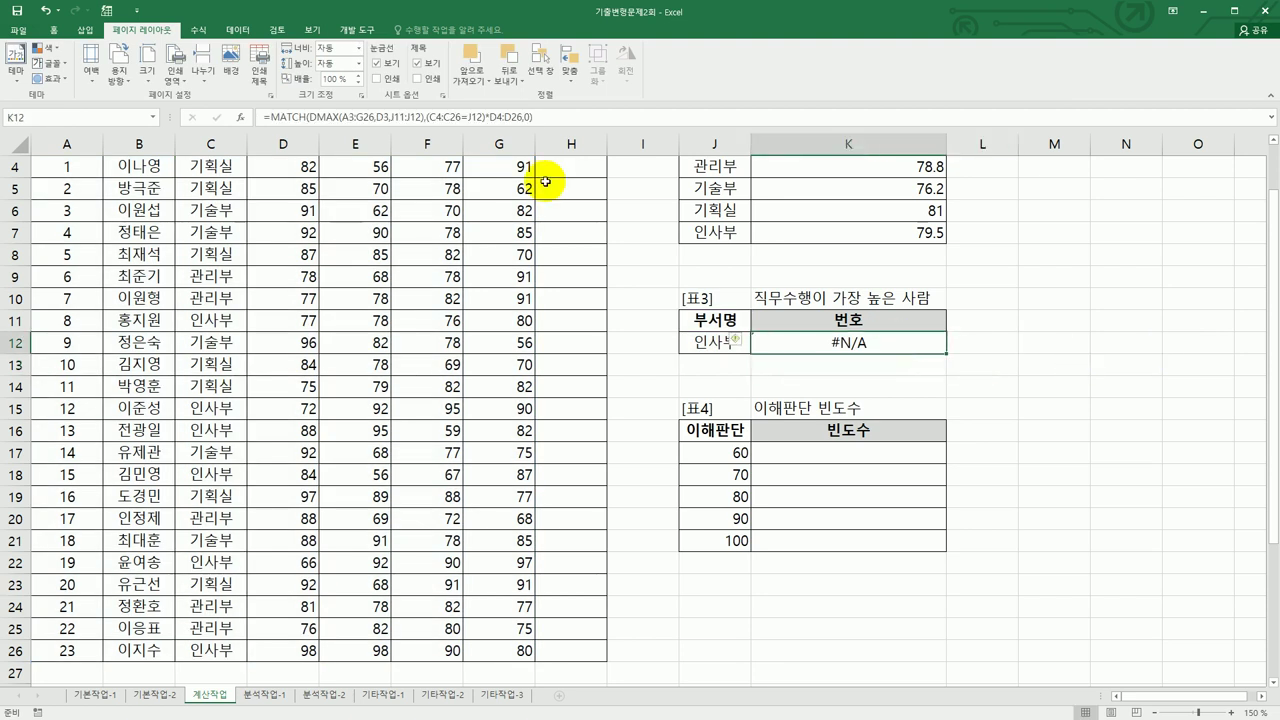
click(572, 125)
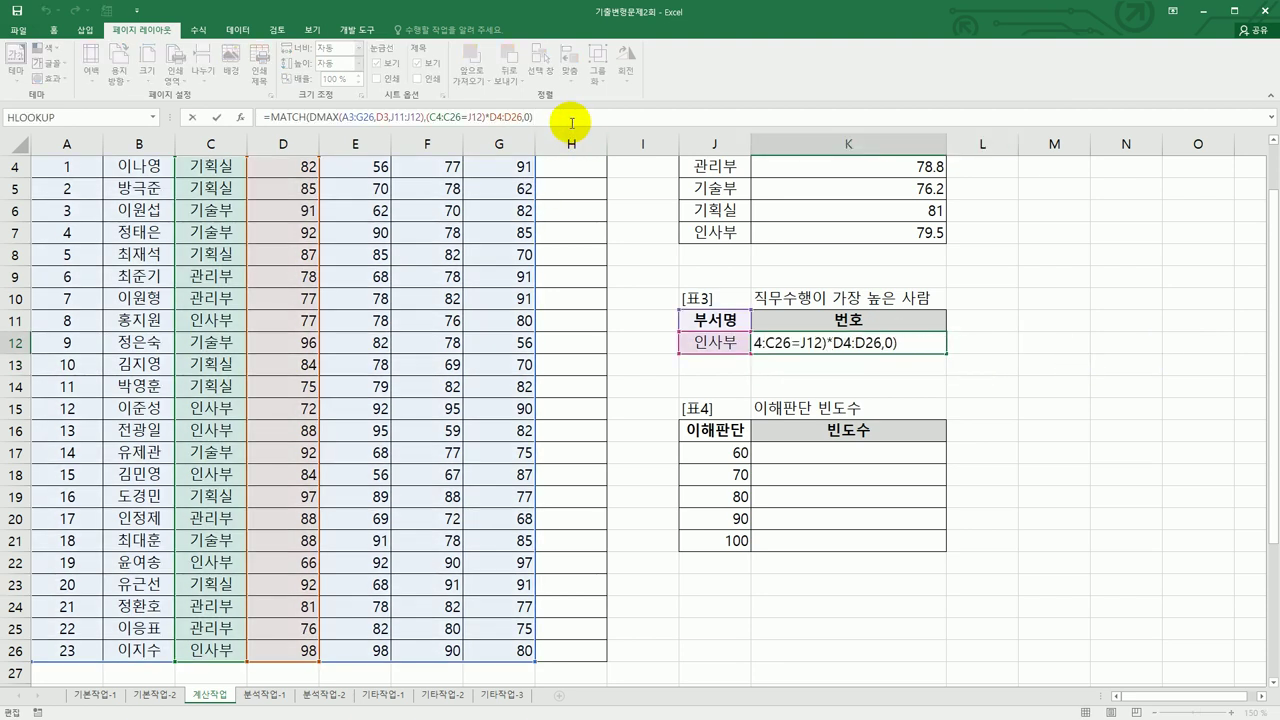
key(ctrl+shift+Return)
key(ctrl+shift+Return)
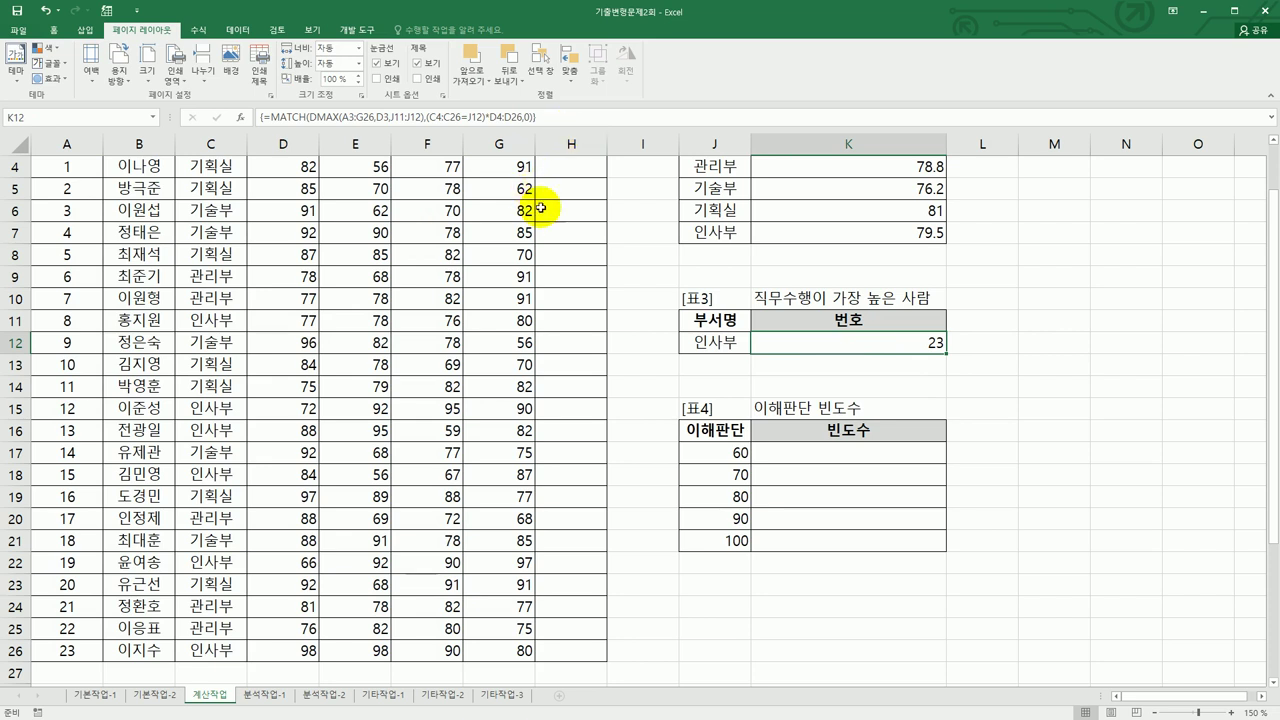
Enter =FREQUENCY(E4:E26,J17:J21) as an array formula across K17:K21 of [표4].
drag(809, 450, 821, 539)
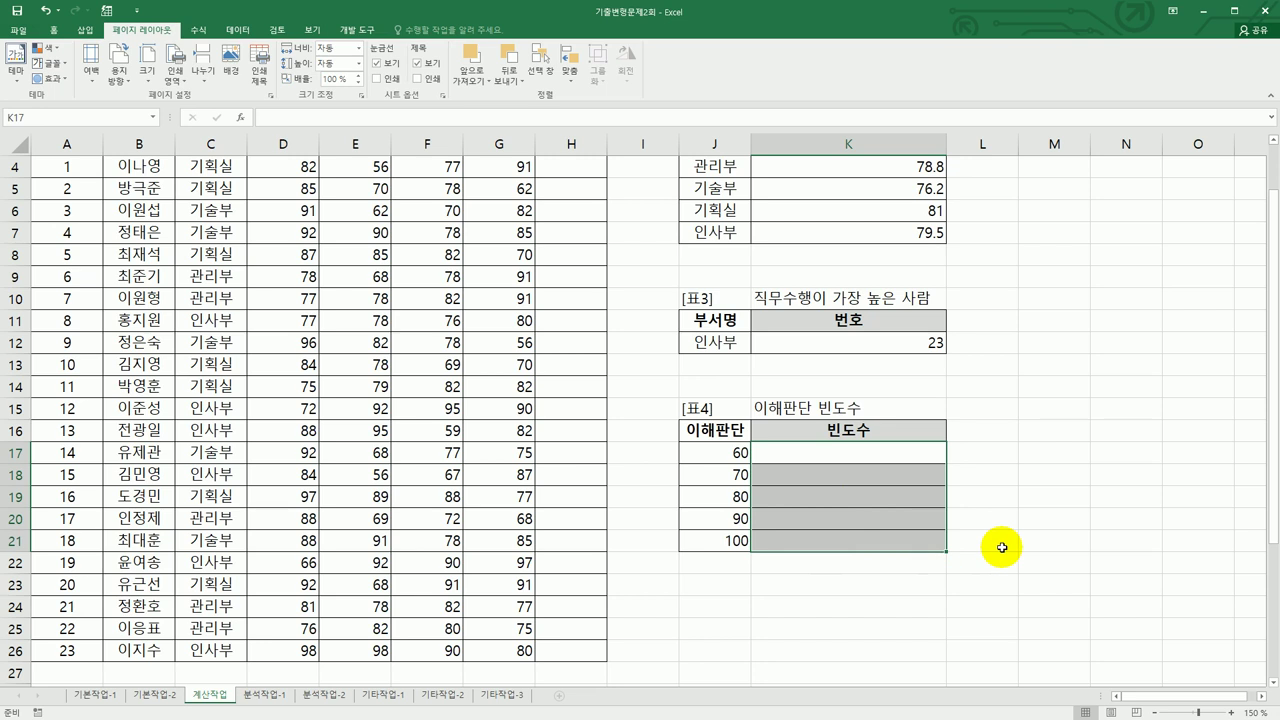
text(=fr)
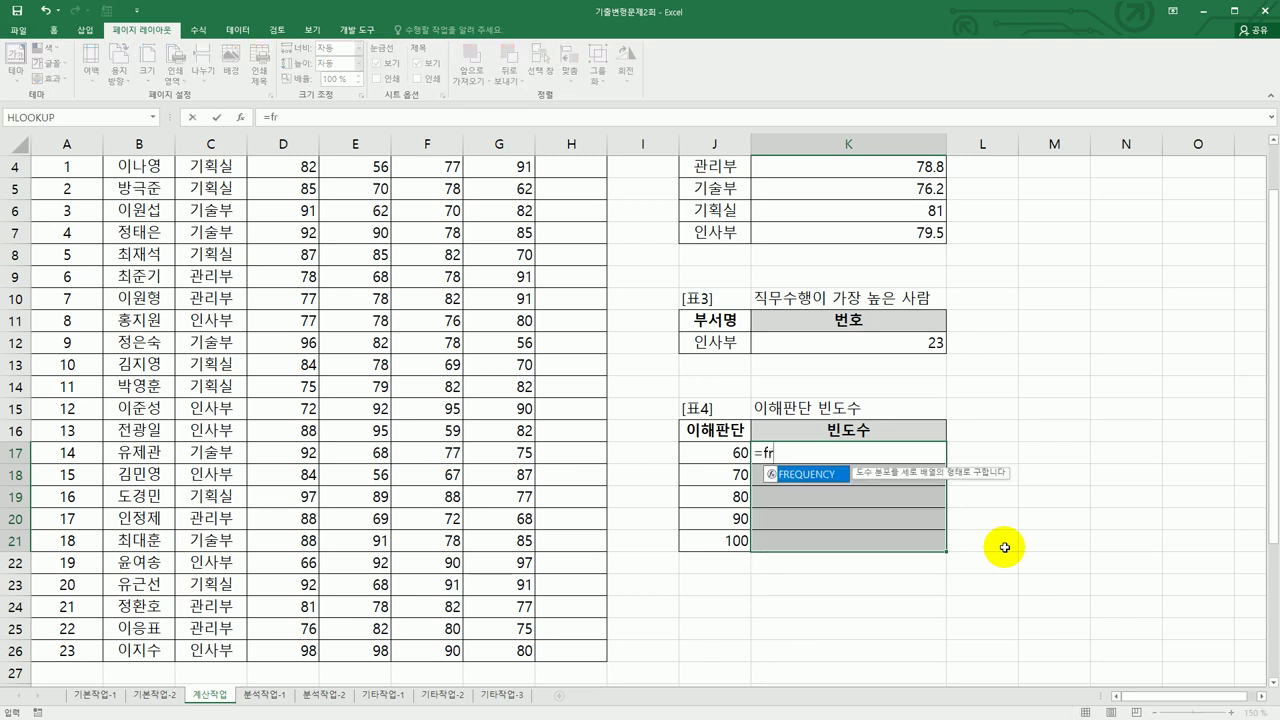
double_click(815, 485)
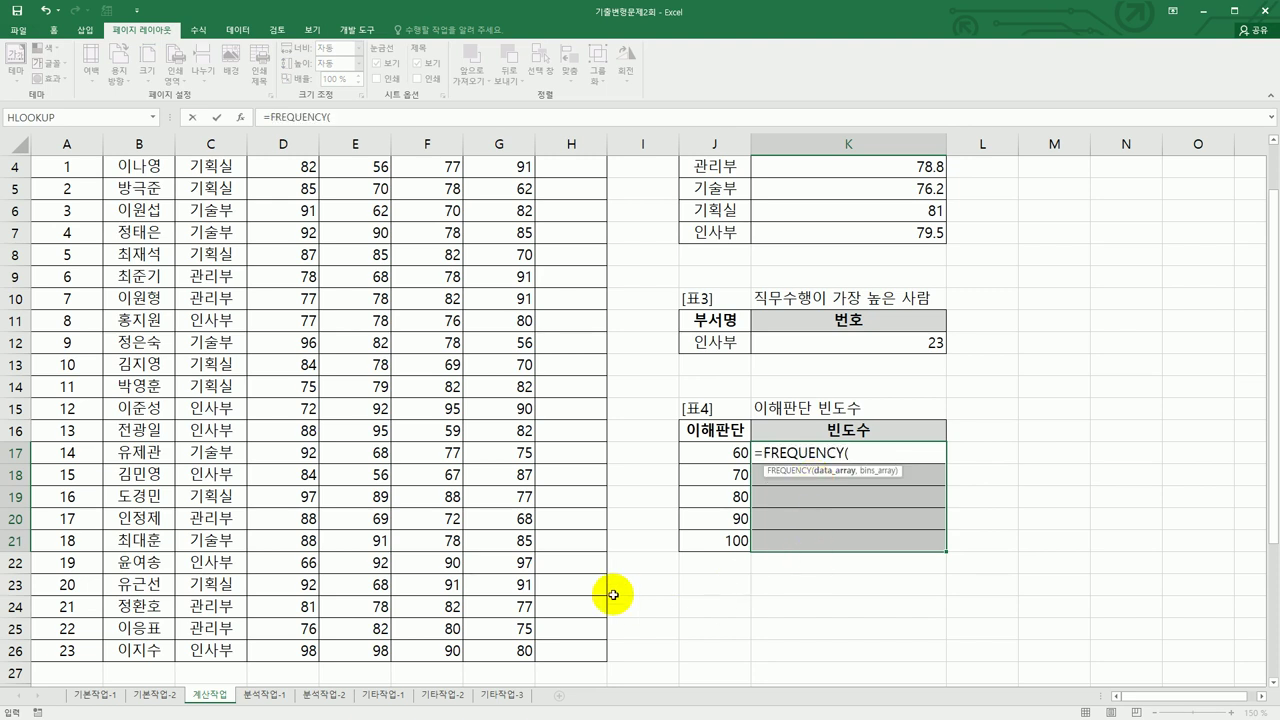
scroll(612, 595, up, 1)
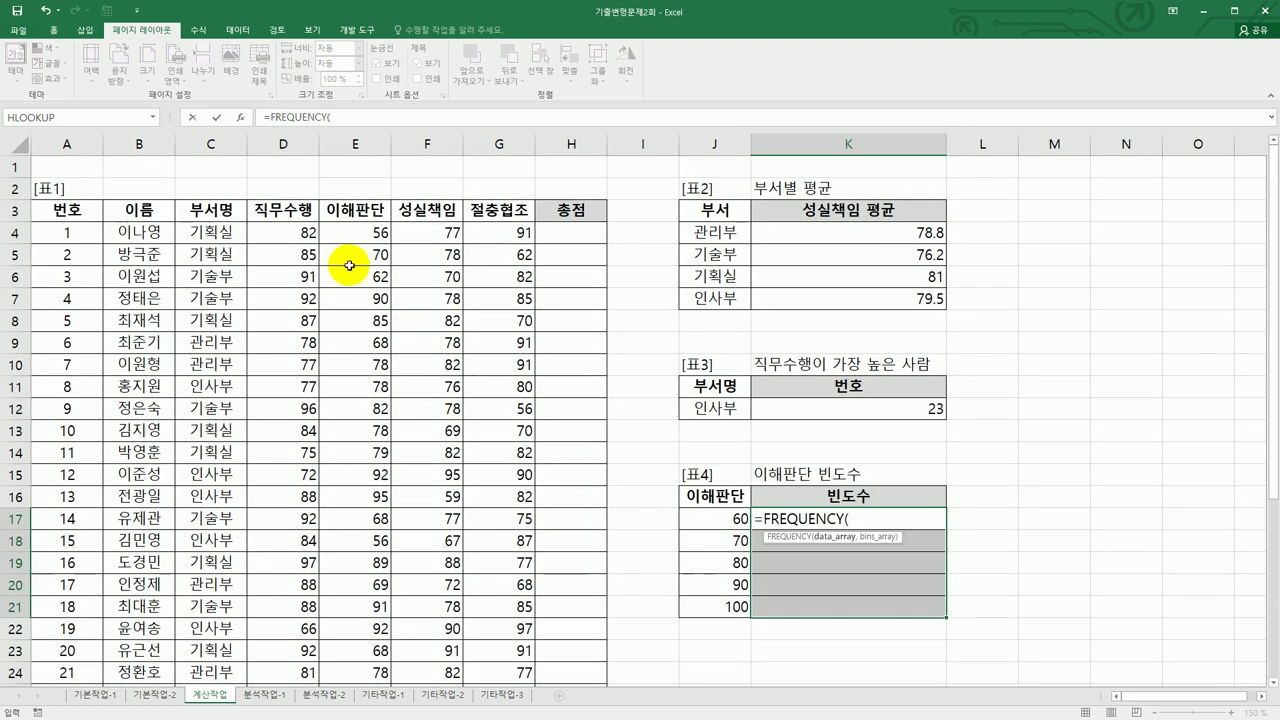
drag(354, 230, 378, 655)
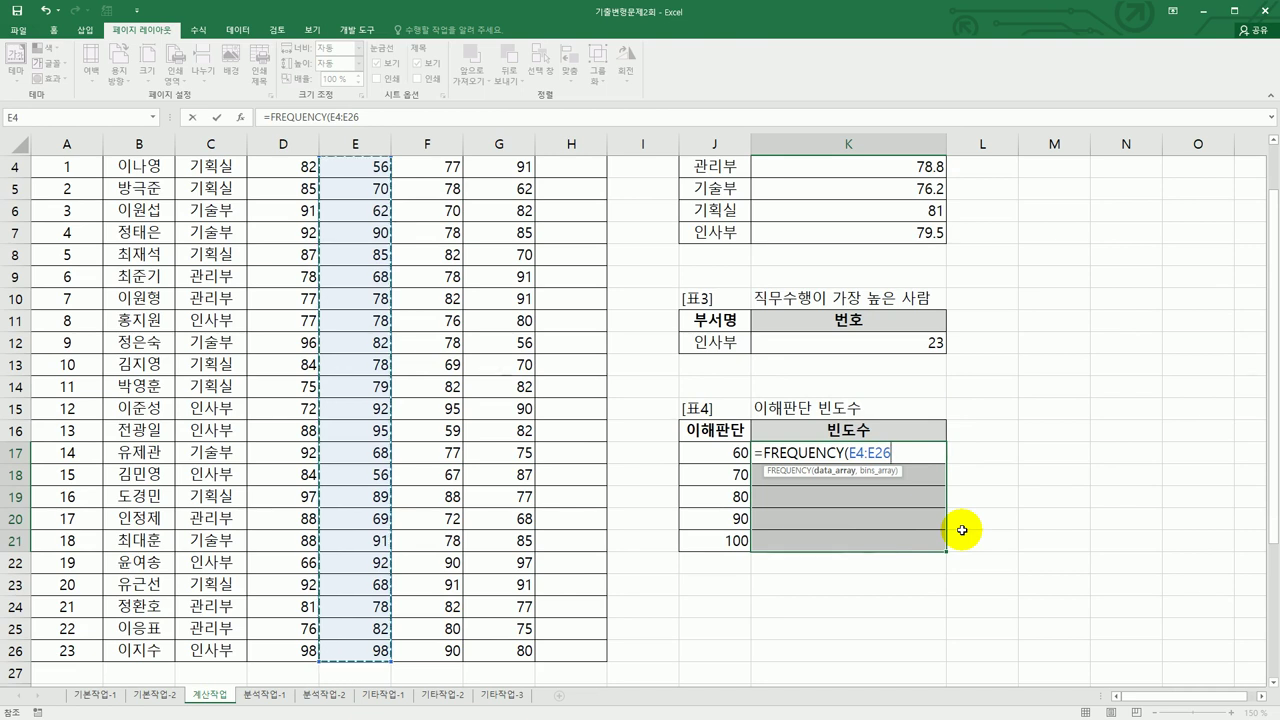
text(,)
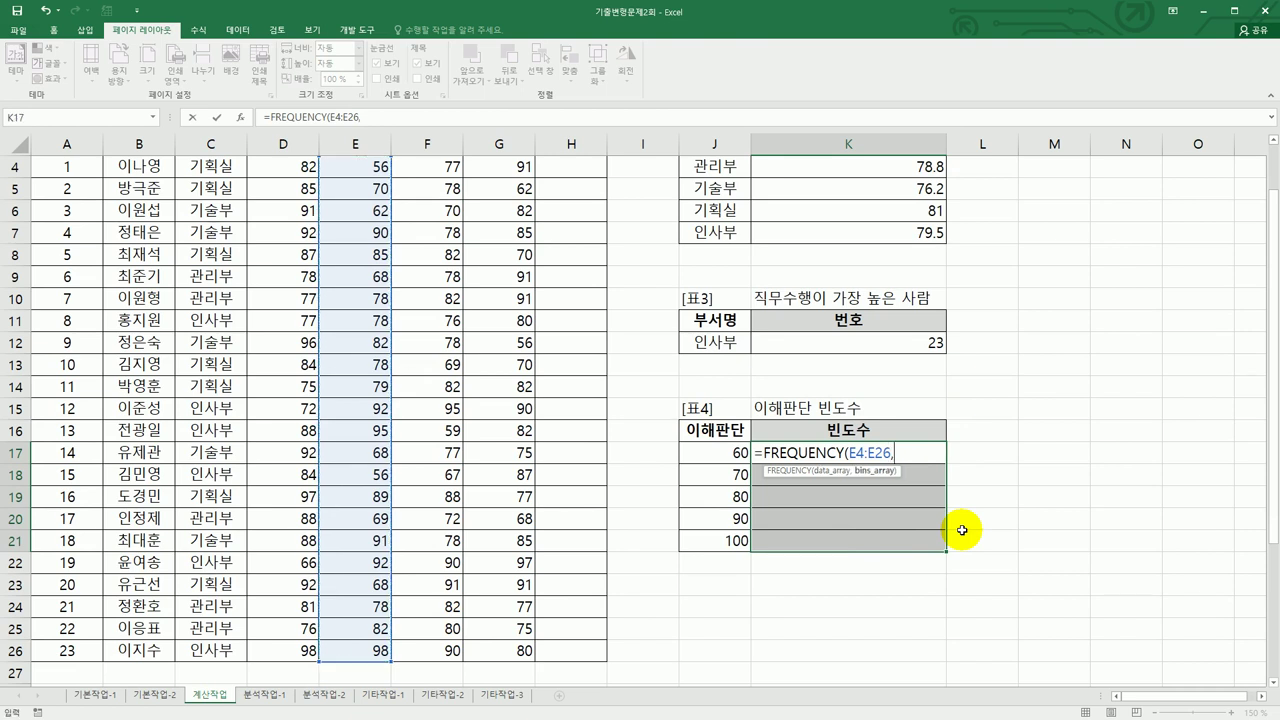
drag(714, 454, 720, 543)
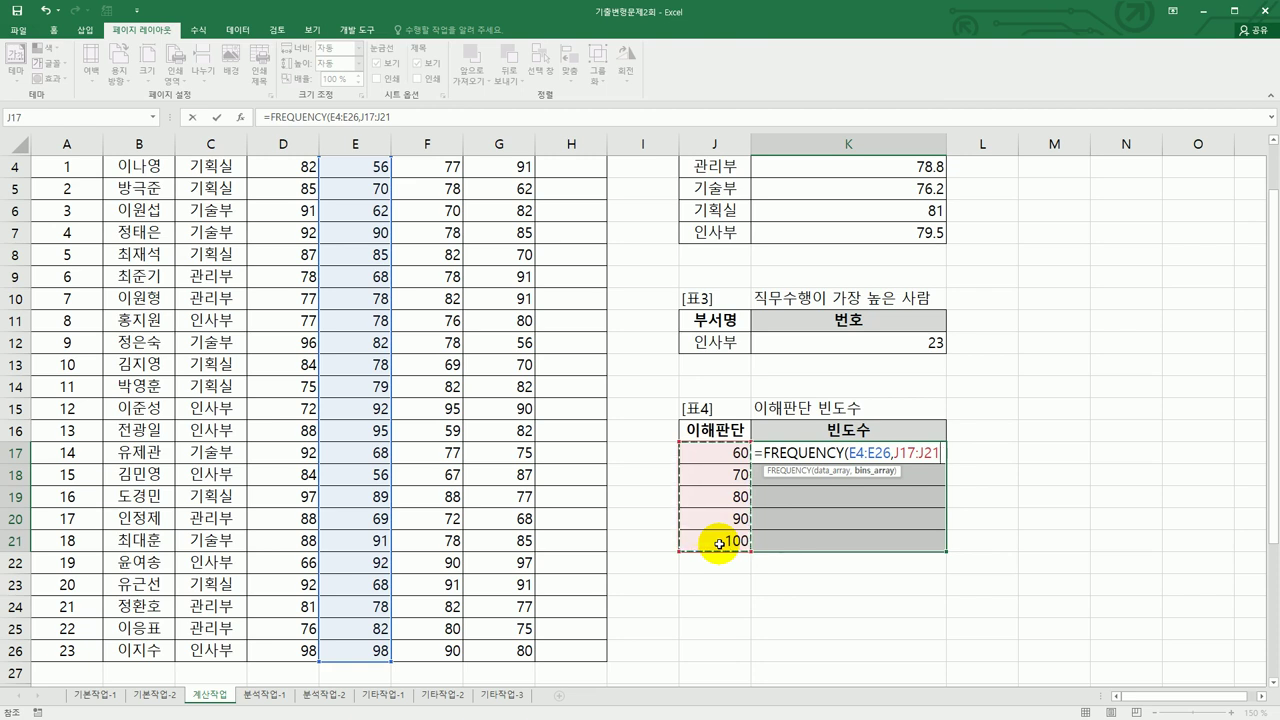
text())
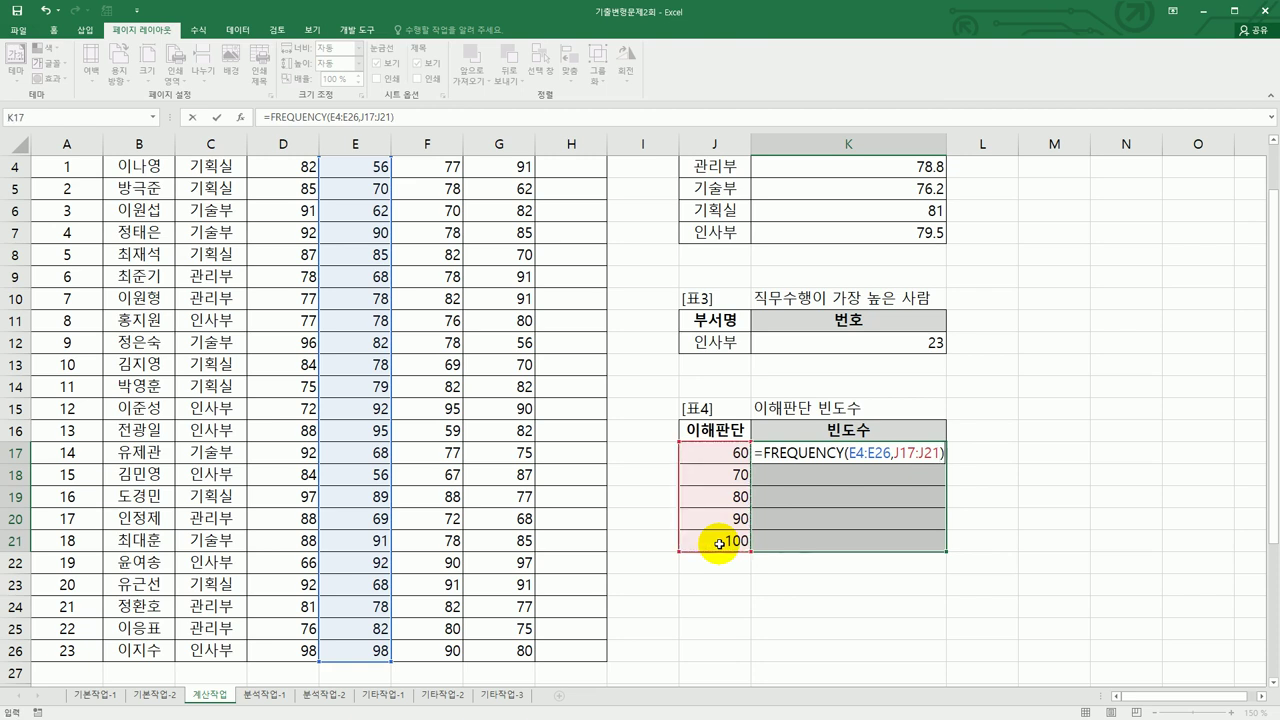
key(ctrl+shift+Return)
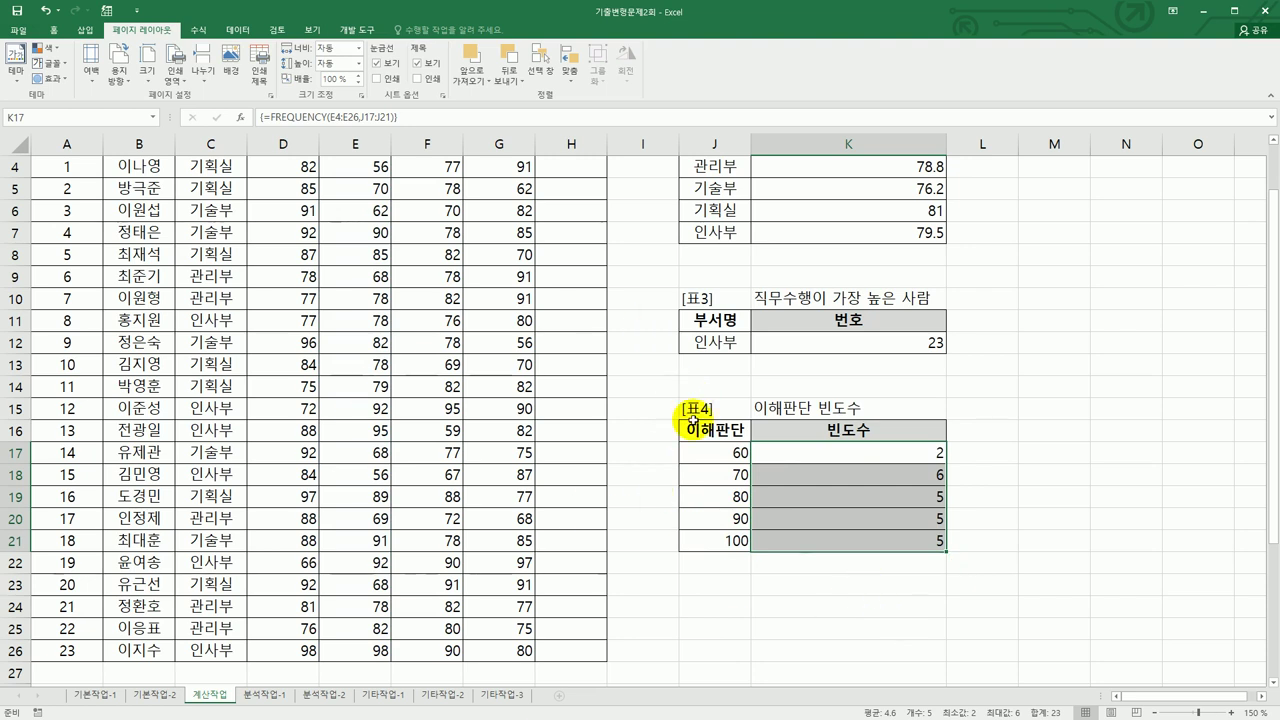
double_click(765, 456)
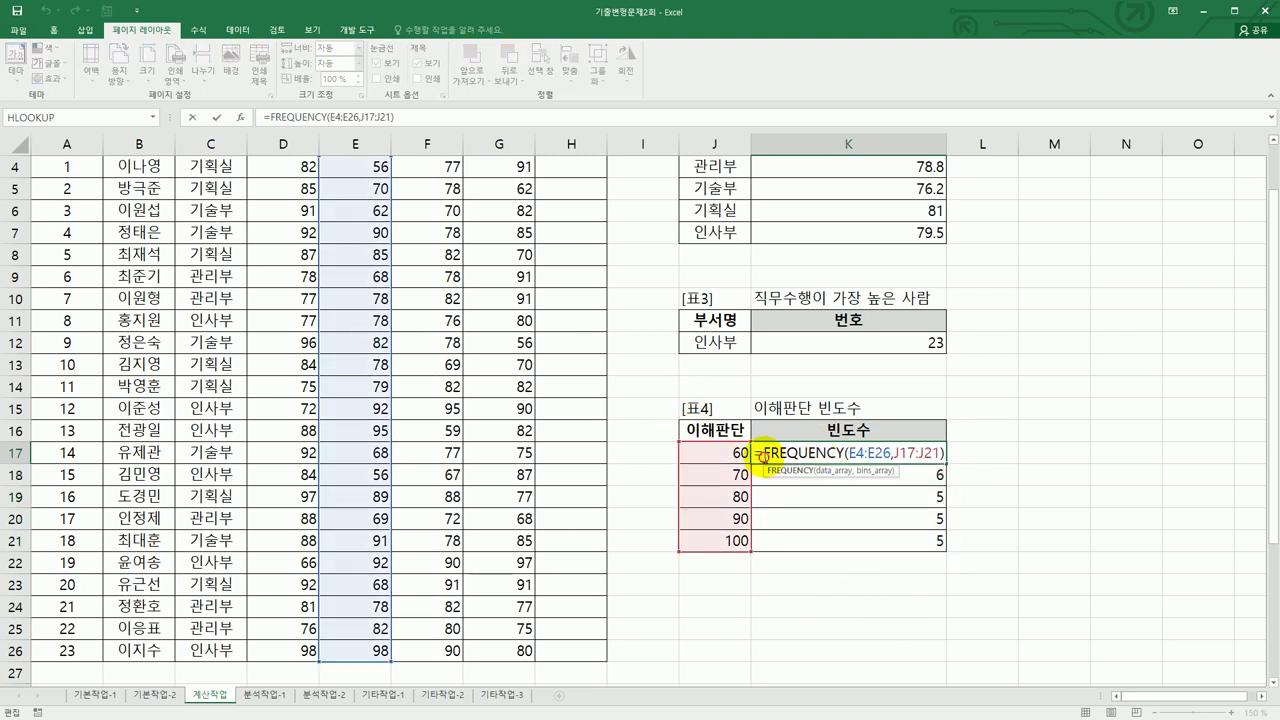
text(TEXT()
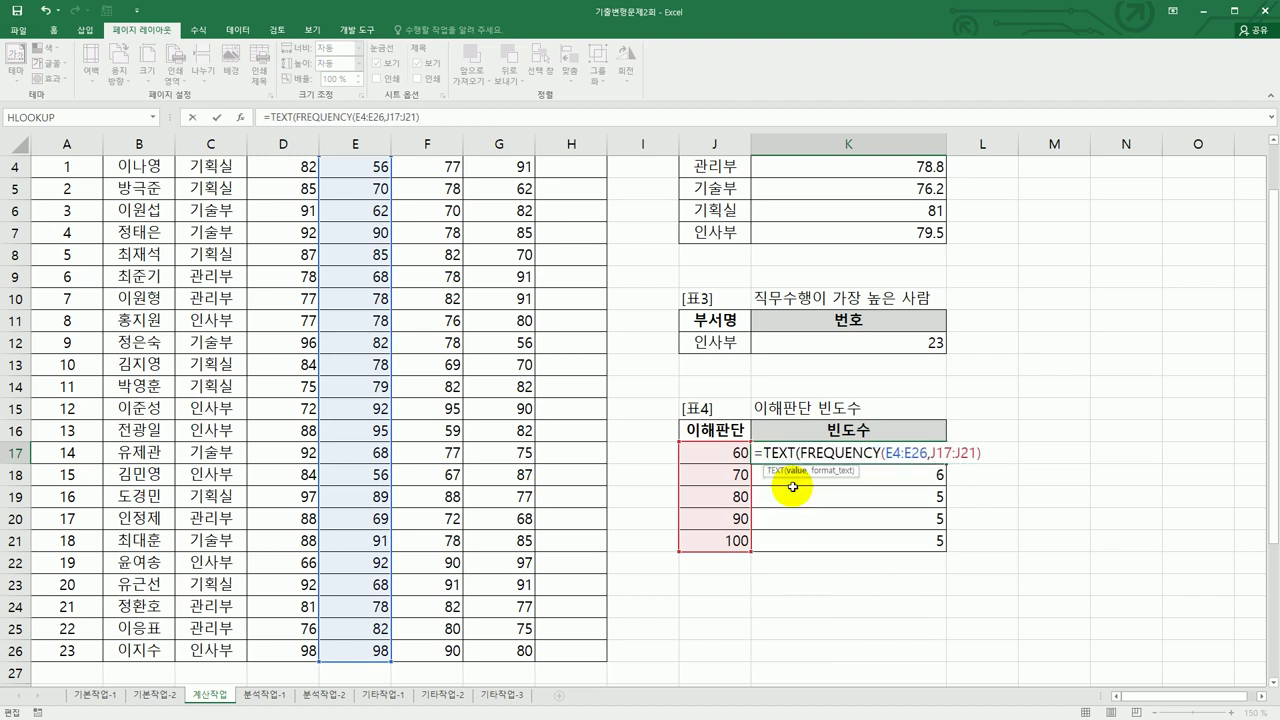
text(,"0a)
key(BackSpace)
text(명"))
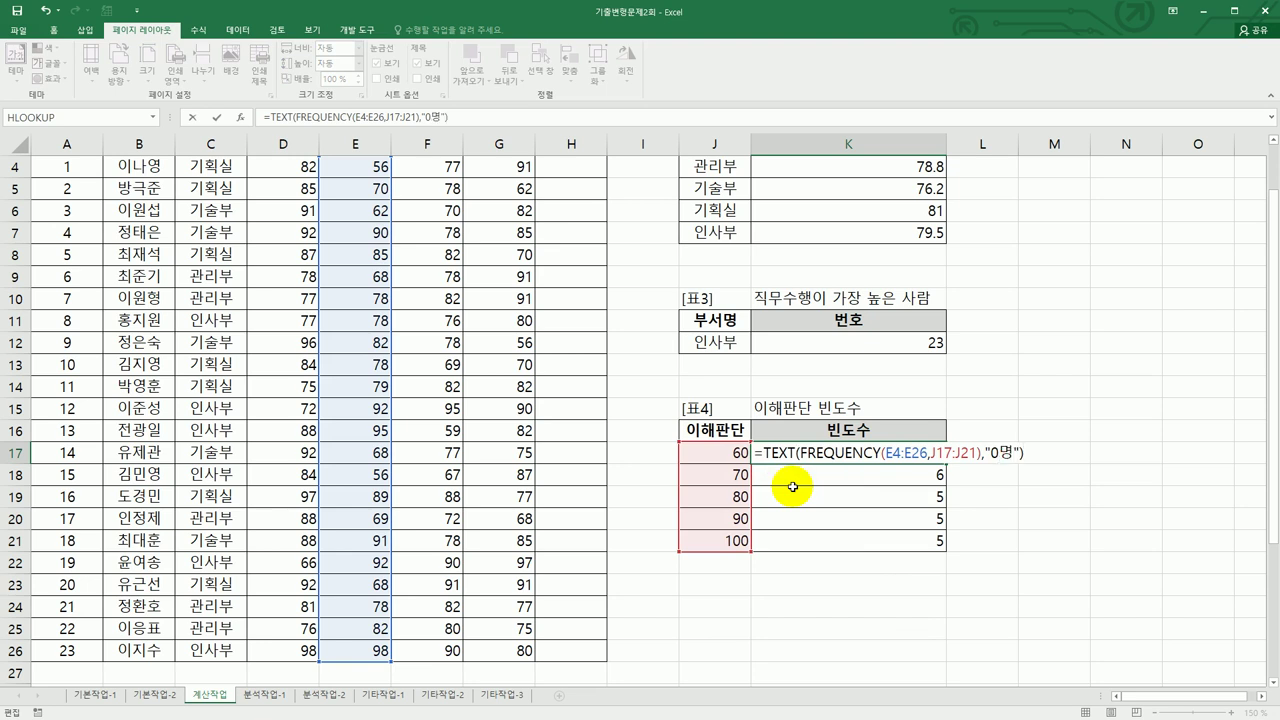
key(Escape)
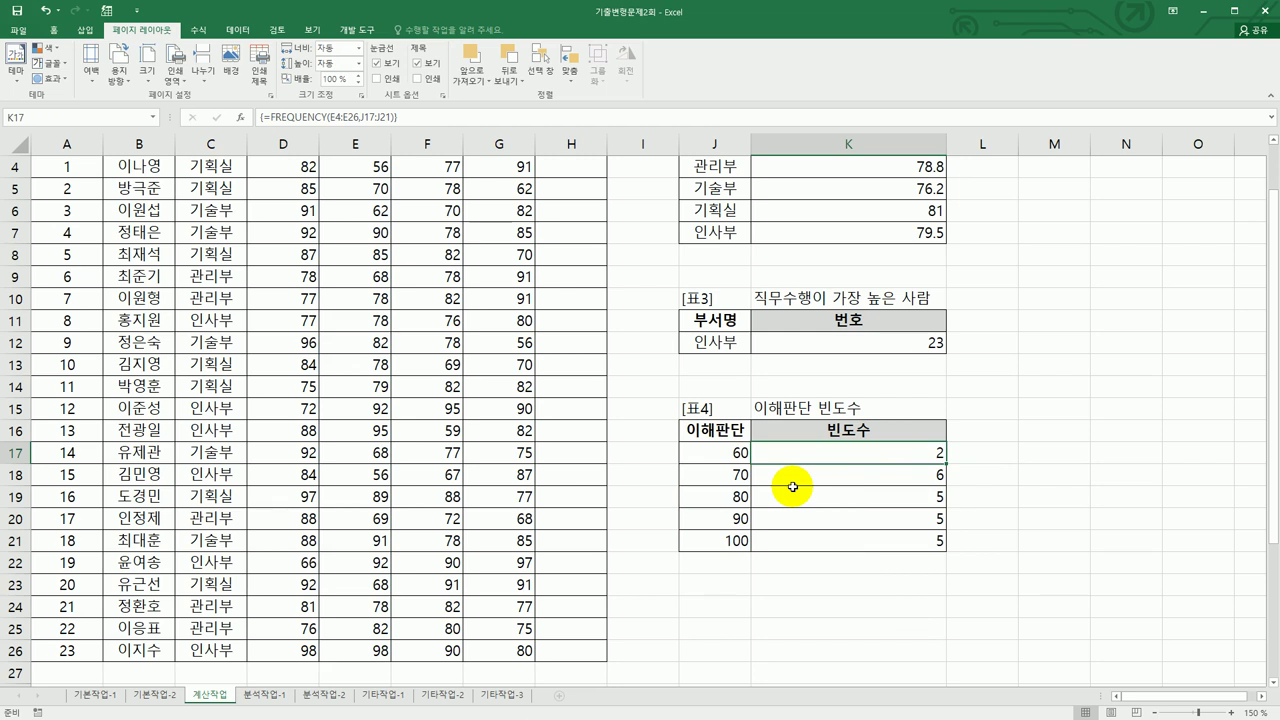
Wrap the K17:K21 FREQUENCY array formula in TEXT with the format "0명" and enter it as an array formula.
drag(808, 462, 814, 536)
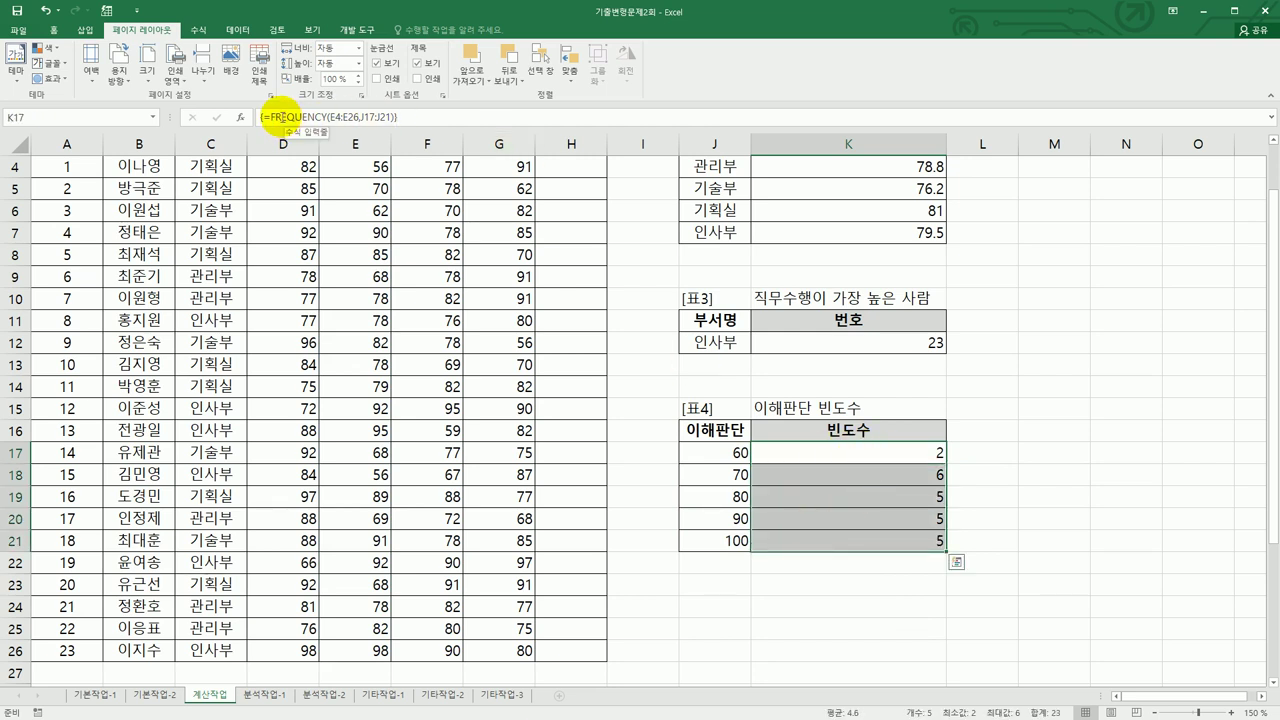
click(268, 117)
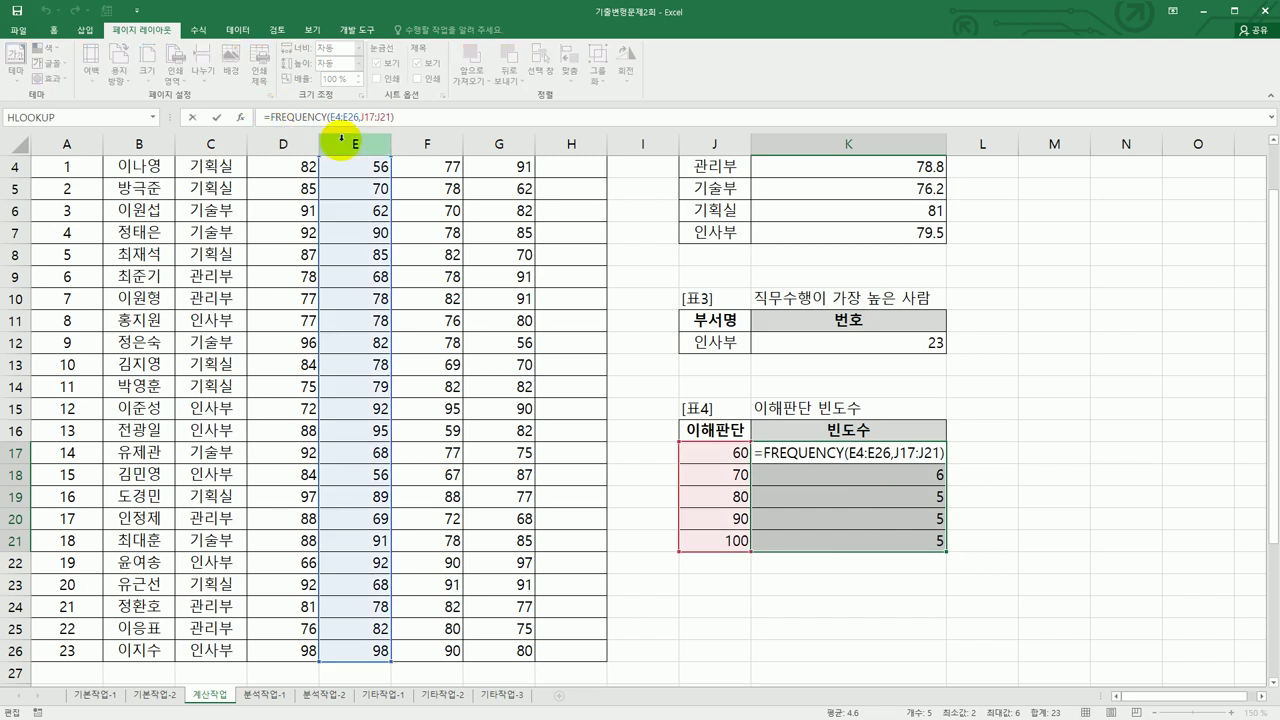
text(te)
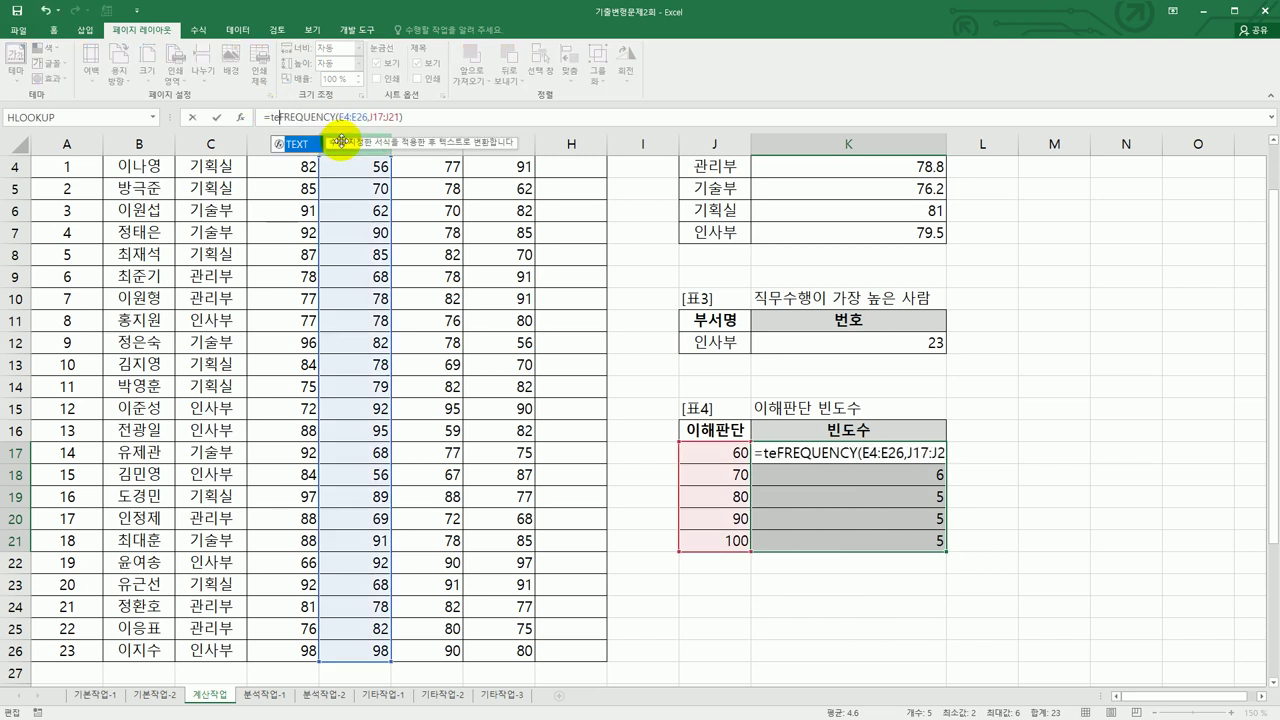
text(xt()
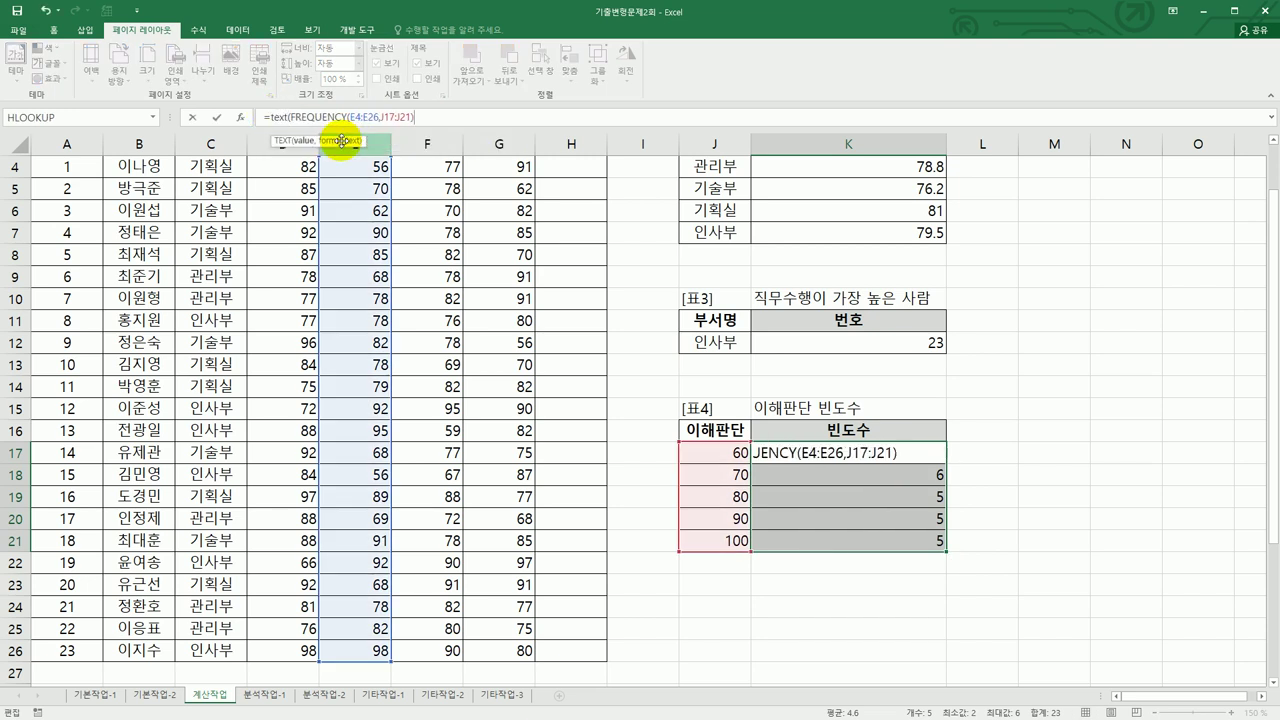
text(,"0aud)
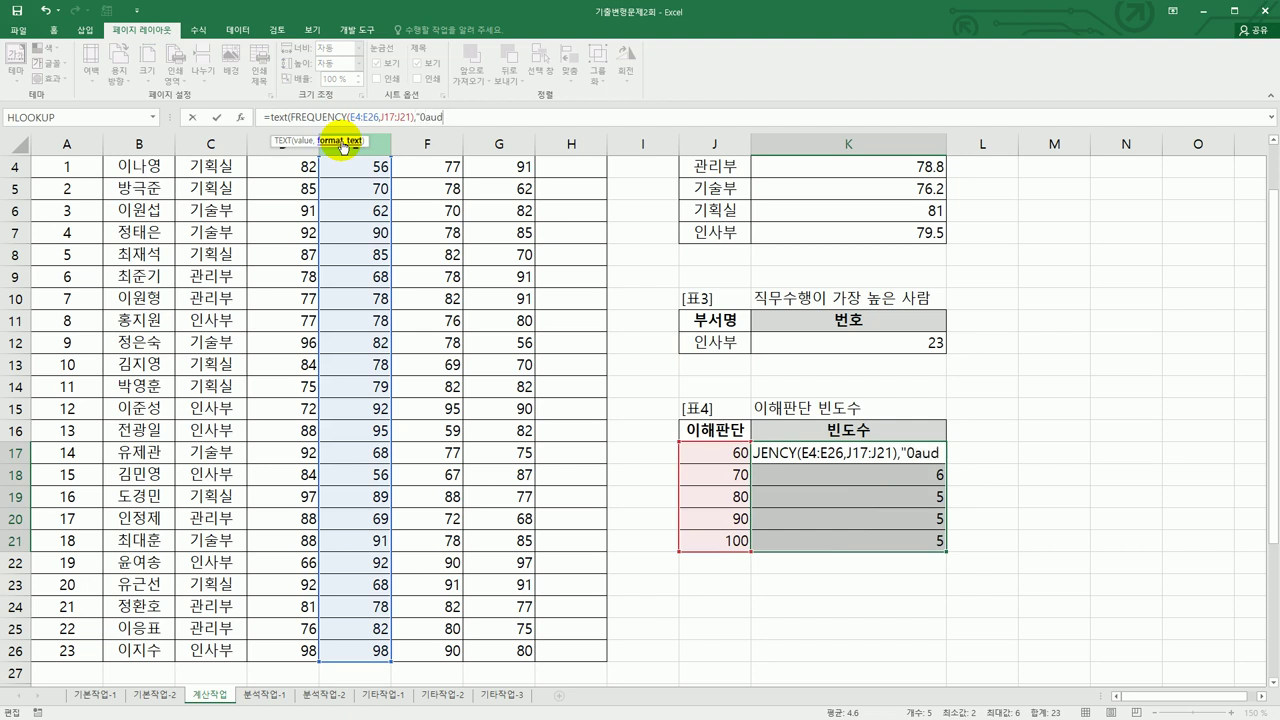
key(BackSpace)
key(BackSpace)
key(BackSpace)
text(명"))
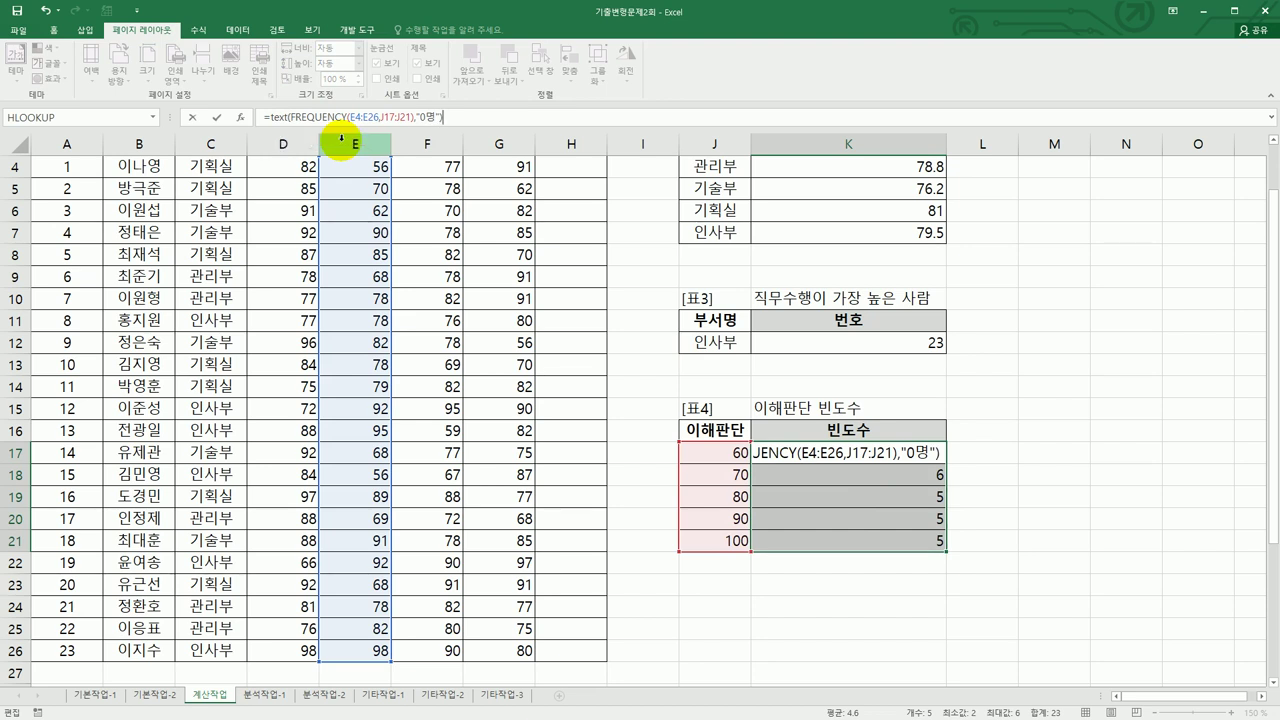
key(ctrl+shift+Return)
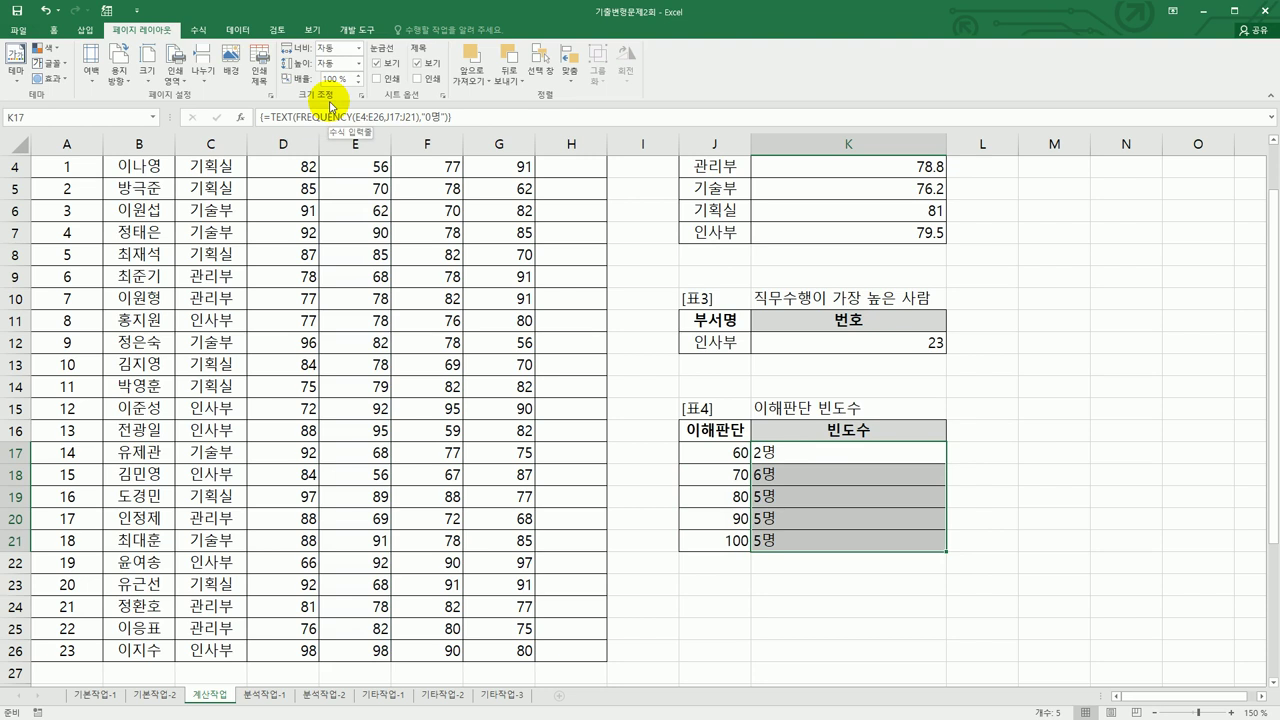
Enter =SUMPRODUCT($B$29:$E$29,B30:E30) in F30, the first 등급 cell of [표5].
scroll(330, 105, down, 4)
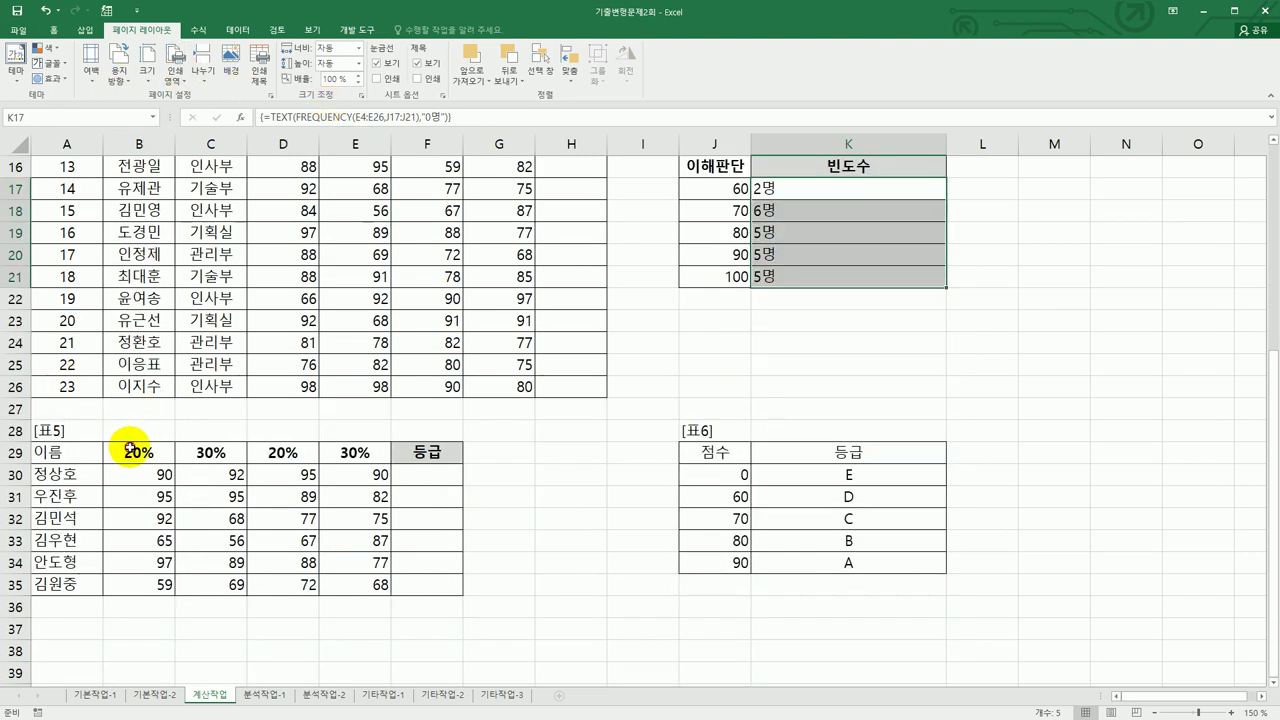
drag(131, 448, 346, 455)
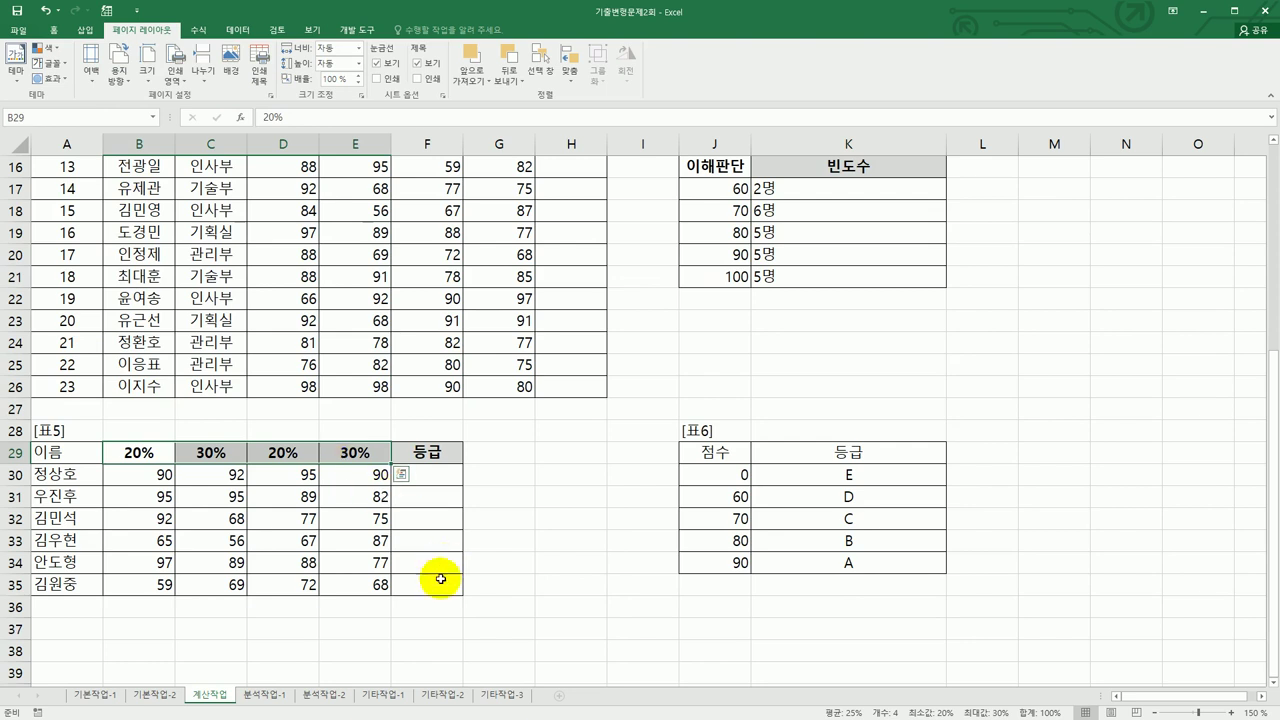
click(435, 490)
click(436, 478)
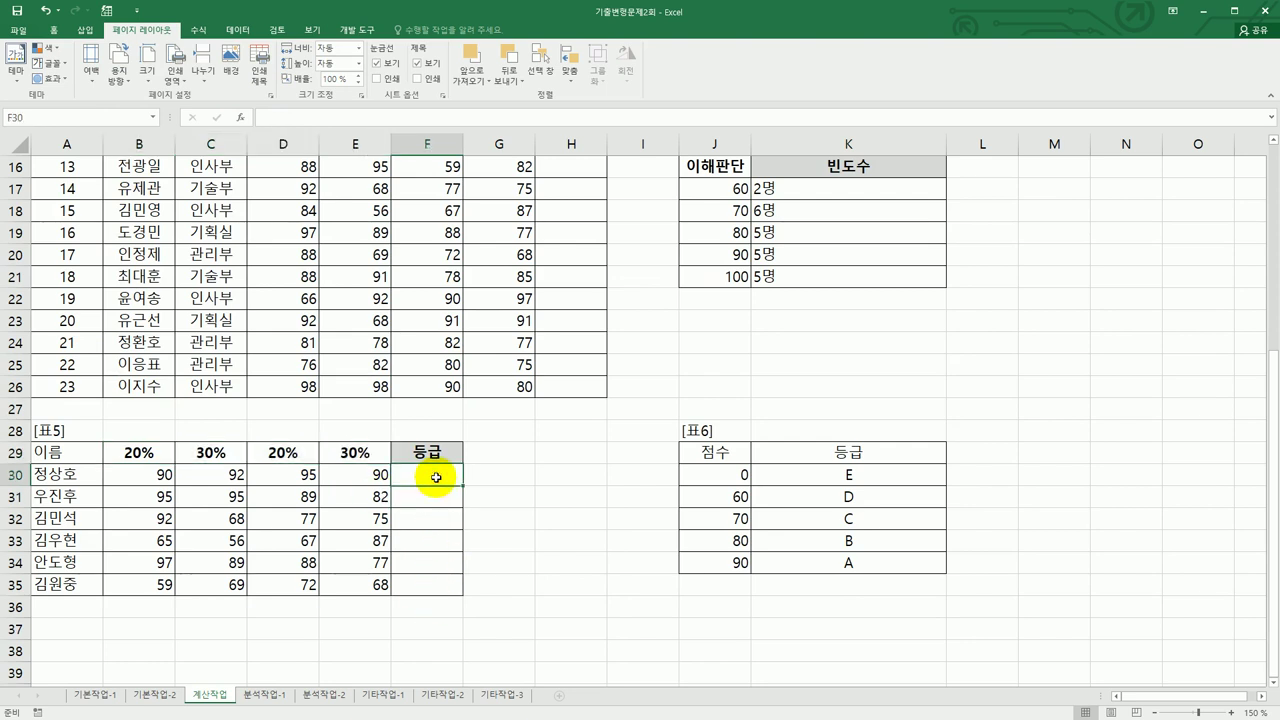
drag(436, 478, 433, 585)
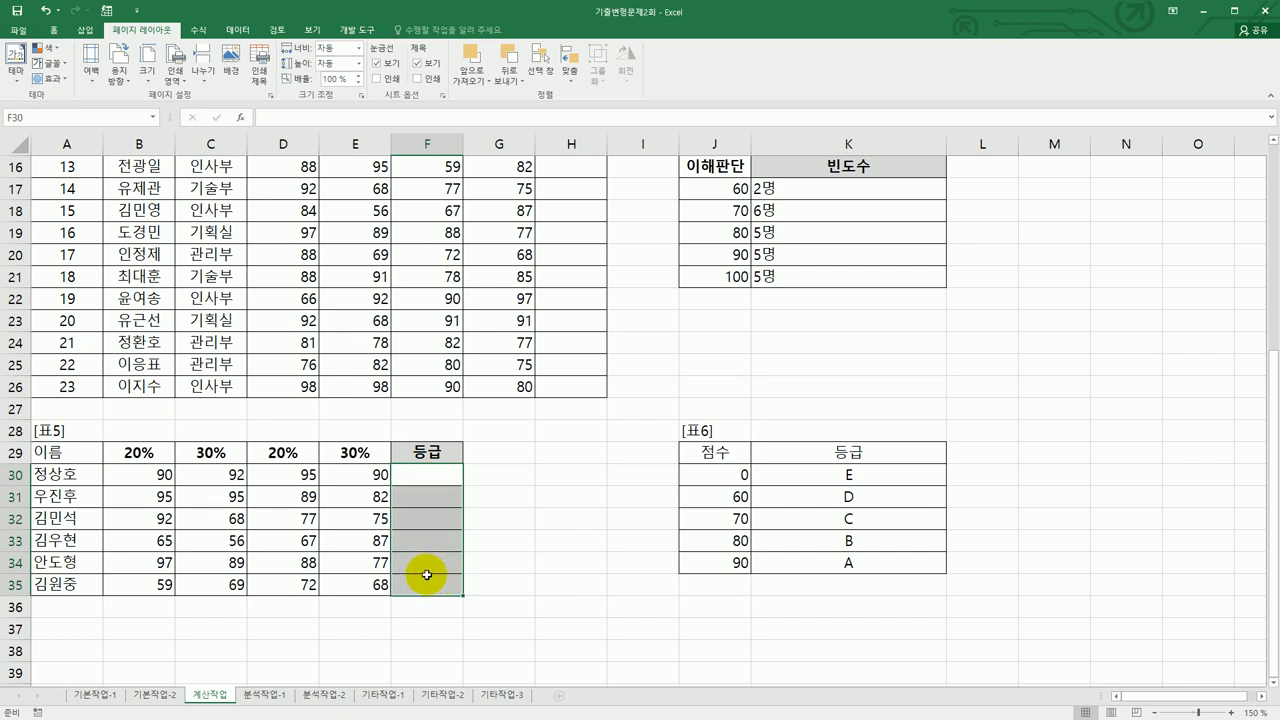
click(413, 478)
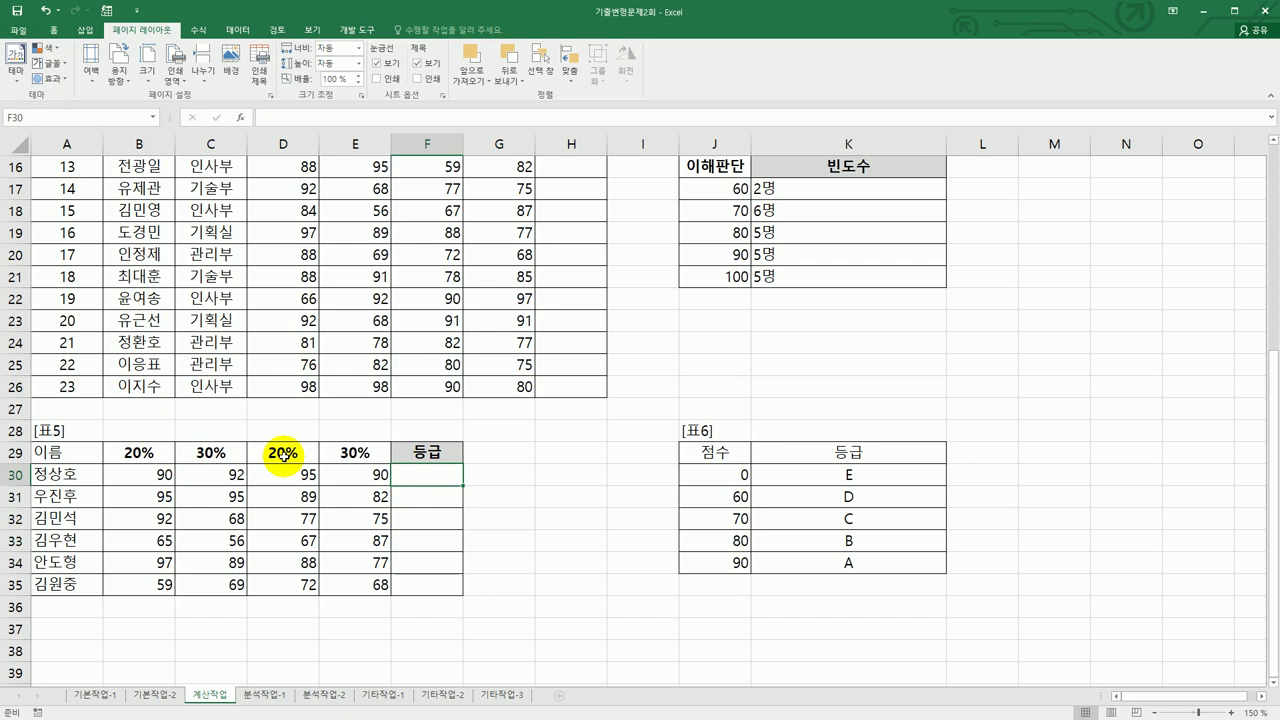
text(=)
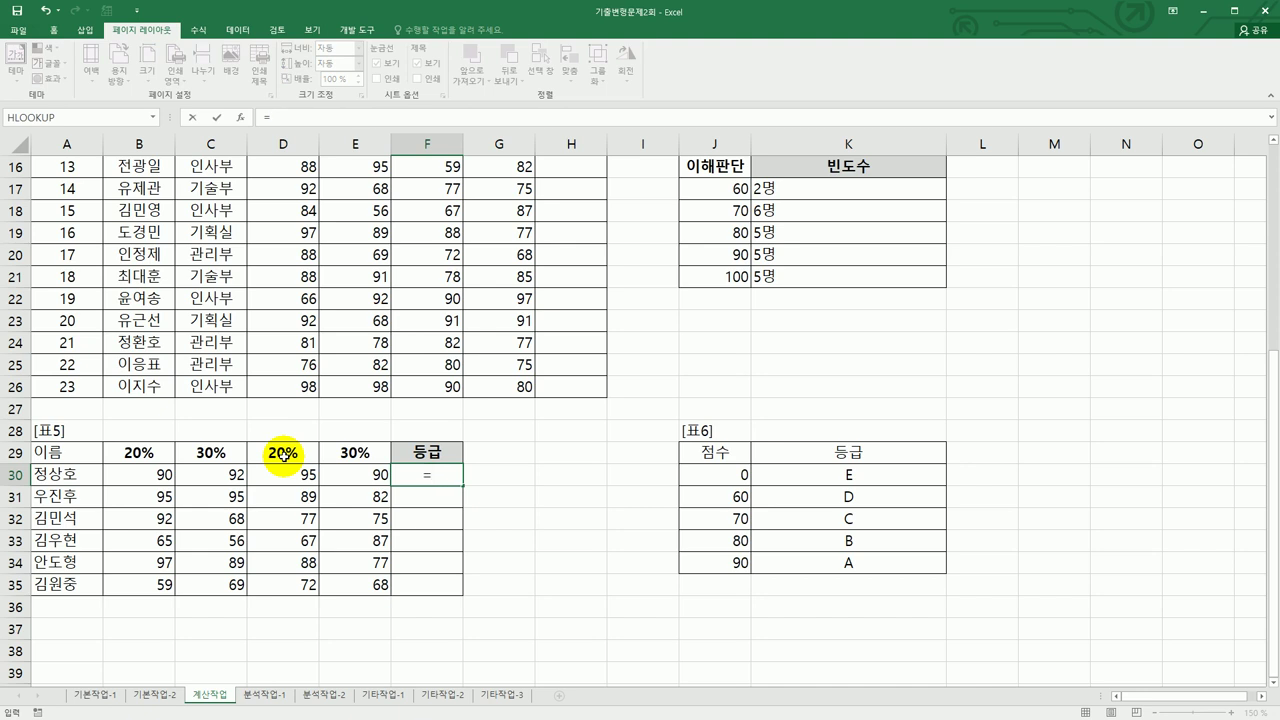
text(sum)
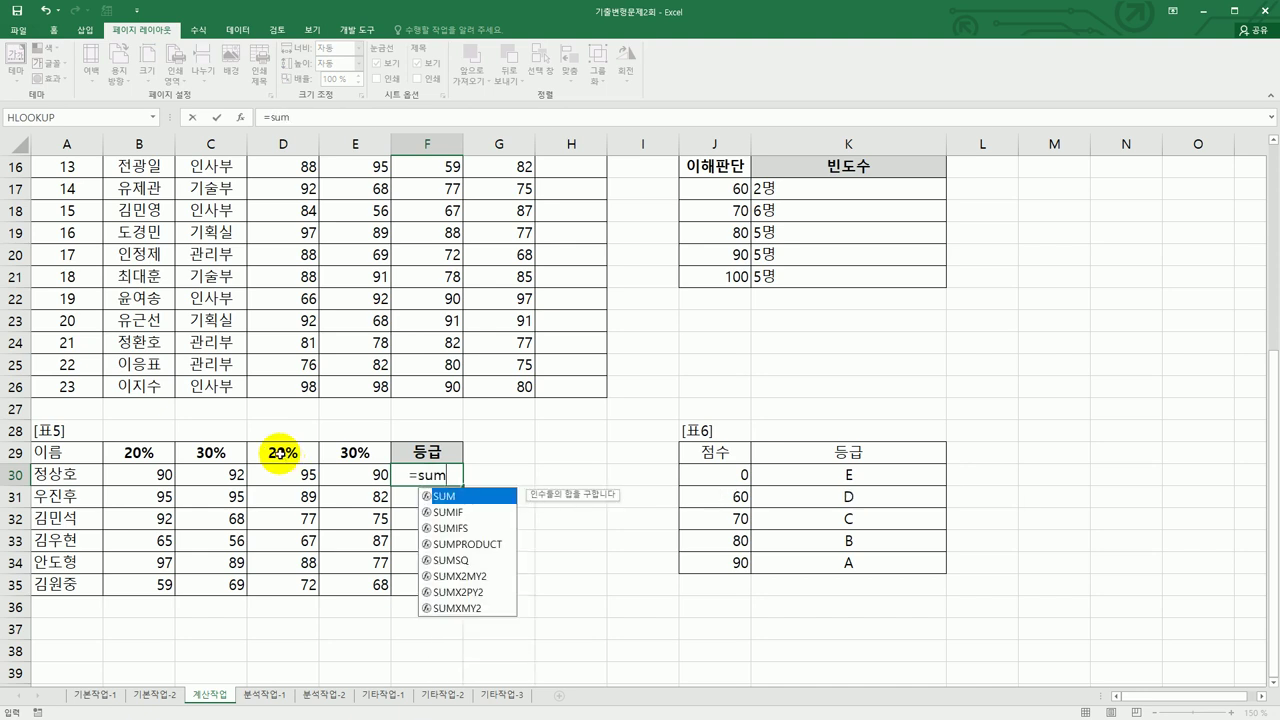
click(458, 545)
double_click(458, 545)
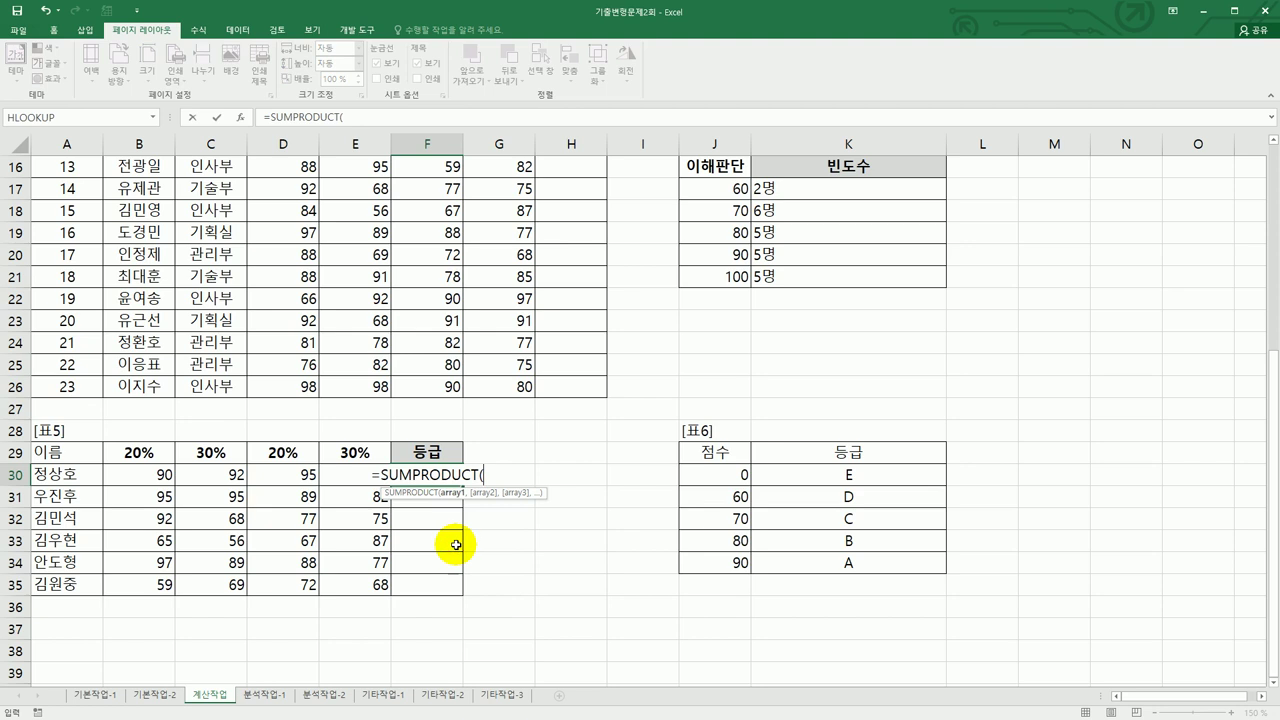
drag(137, 450, 343, 453)
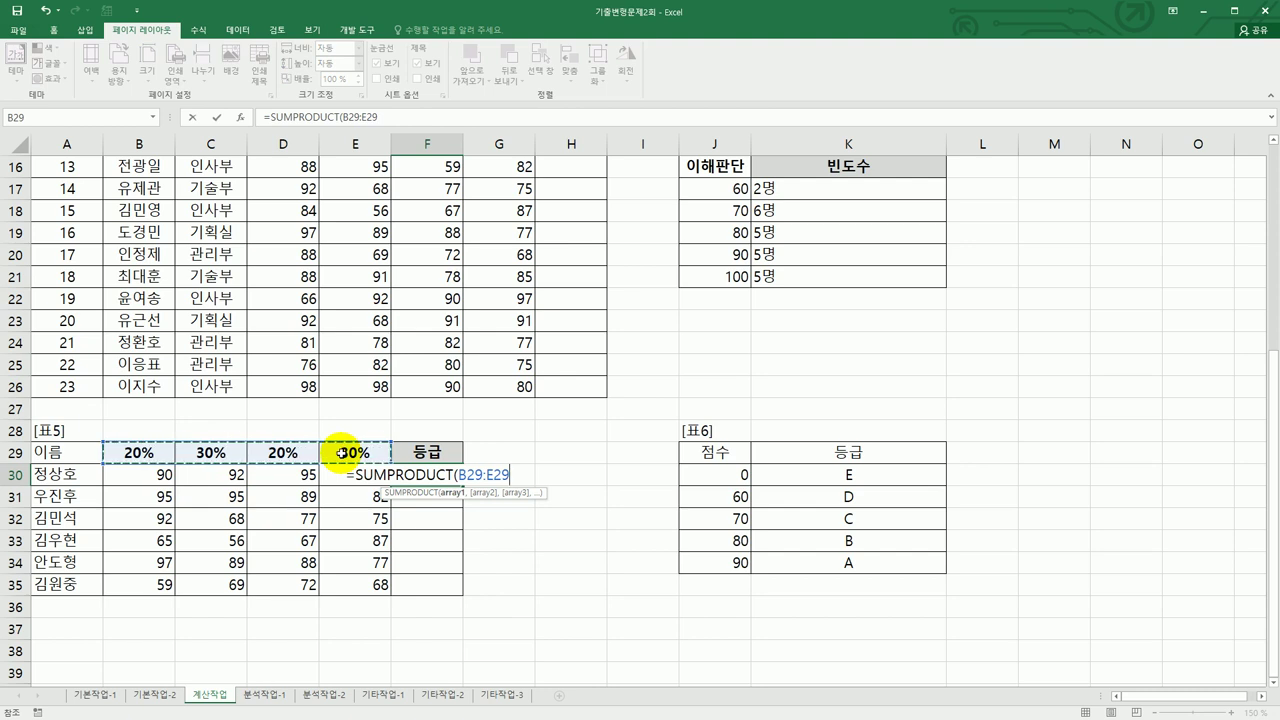
key(F4)
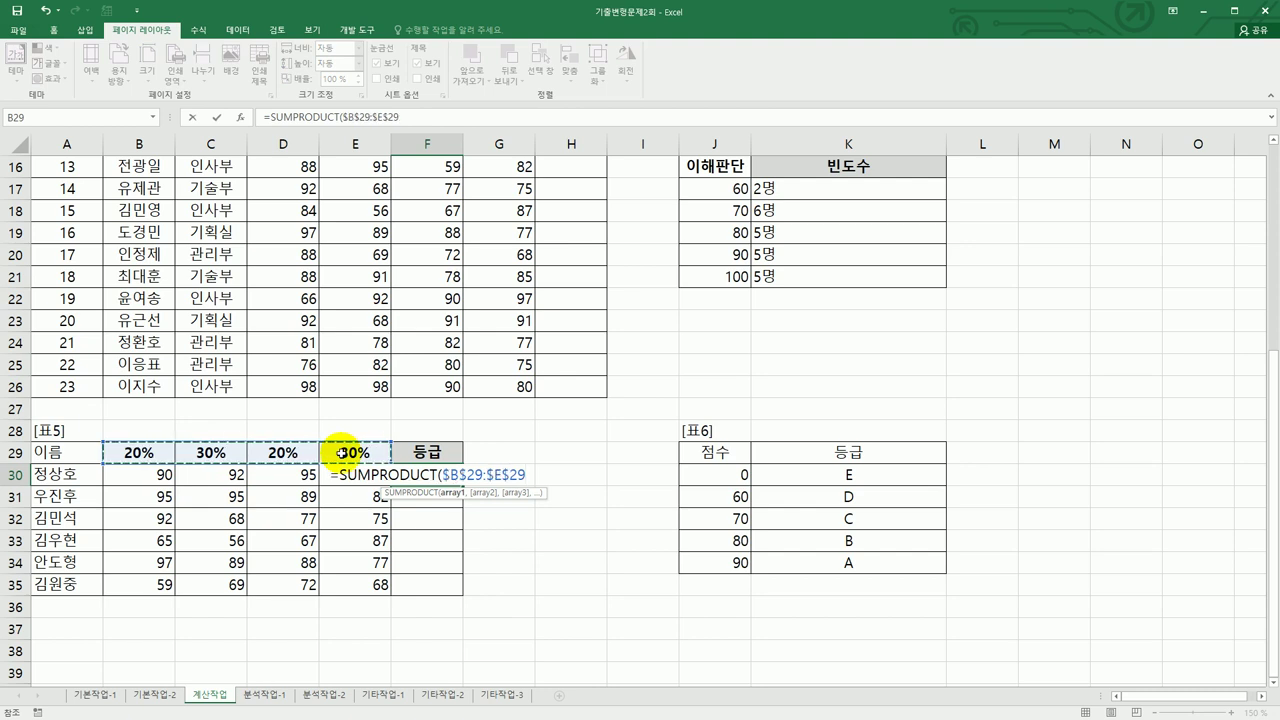
text(,)
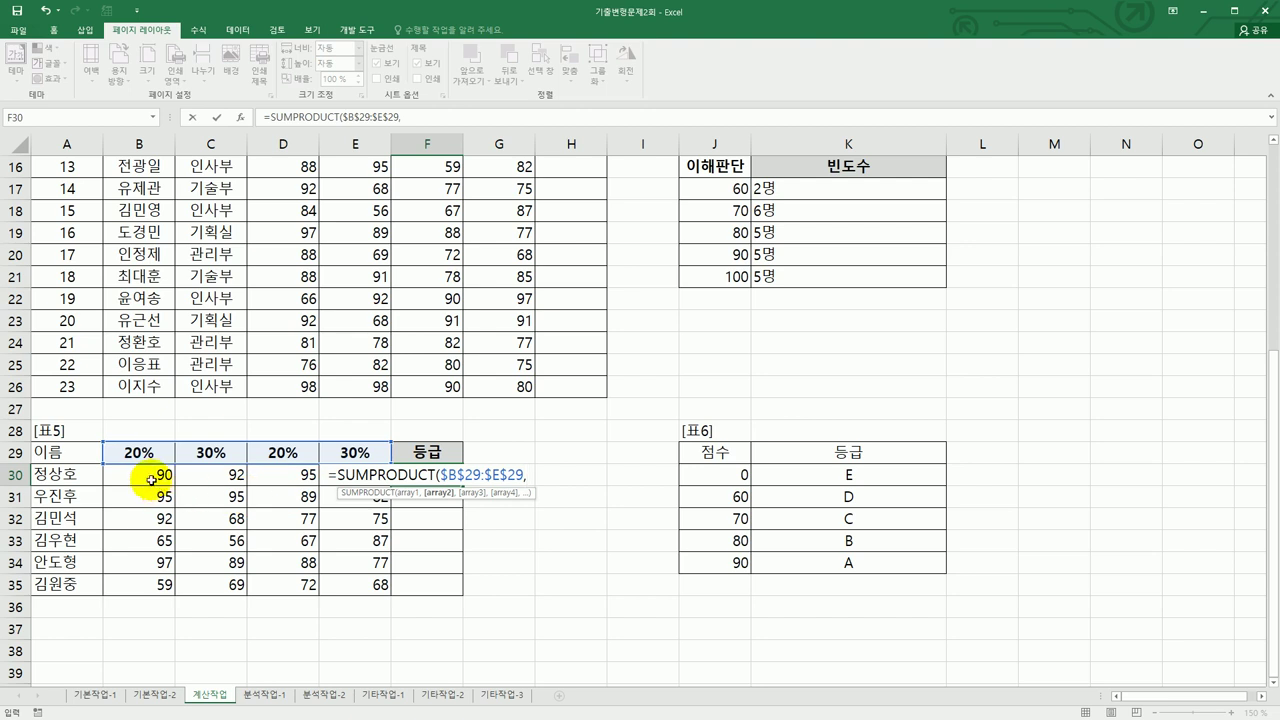
drag(150, 480, 330, 480)
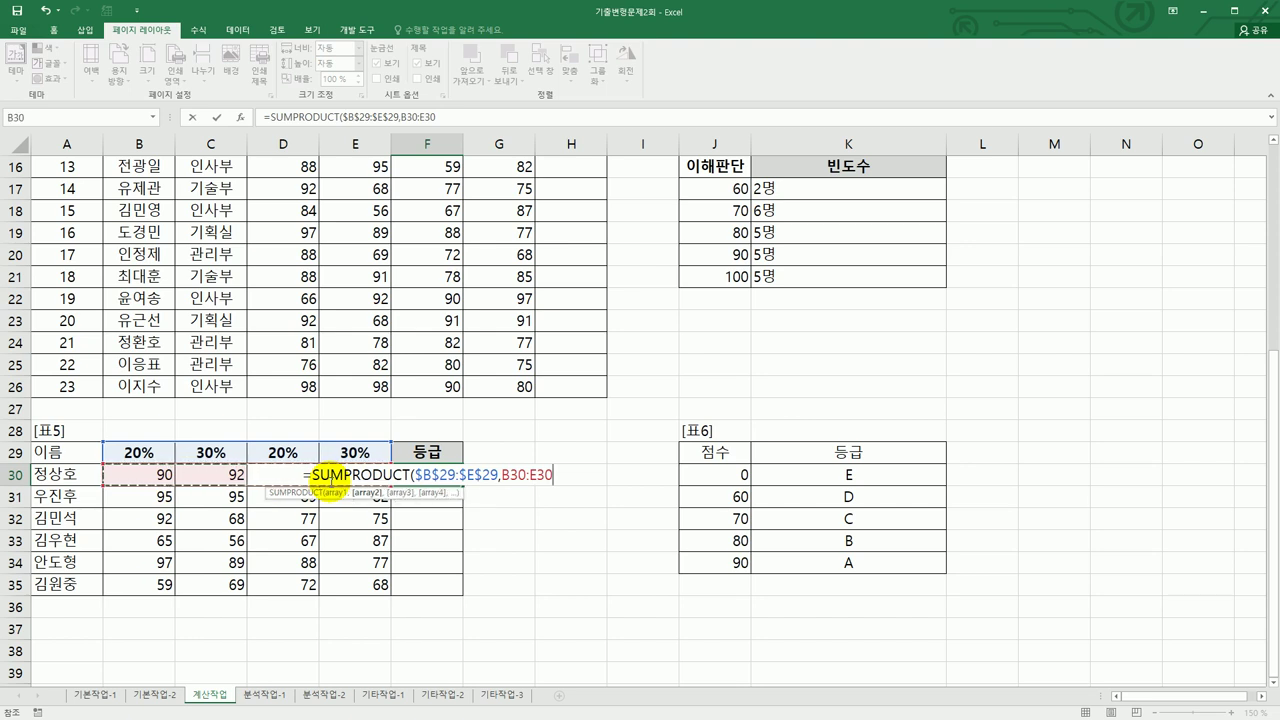
text())
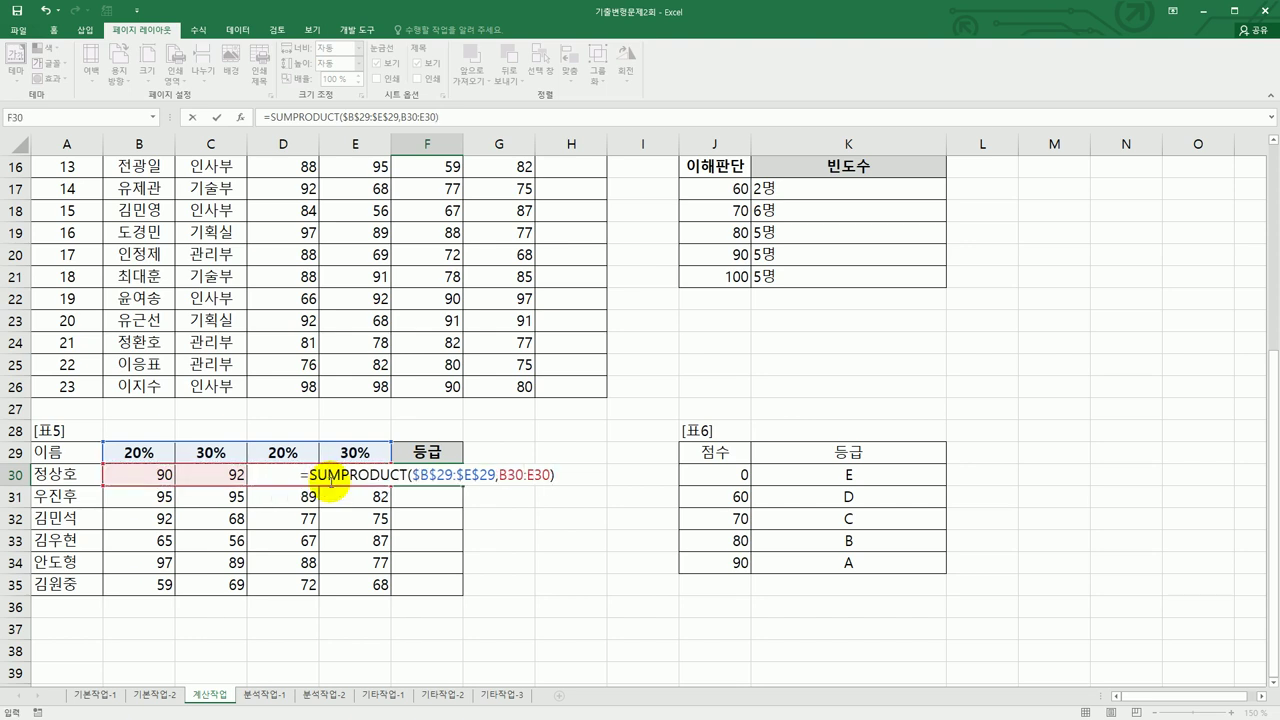
key(Return)
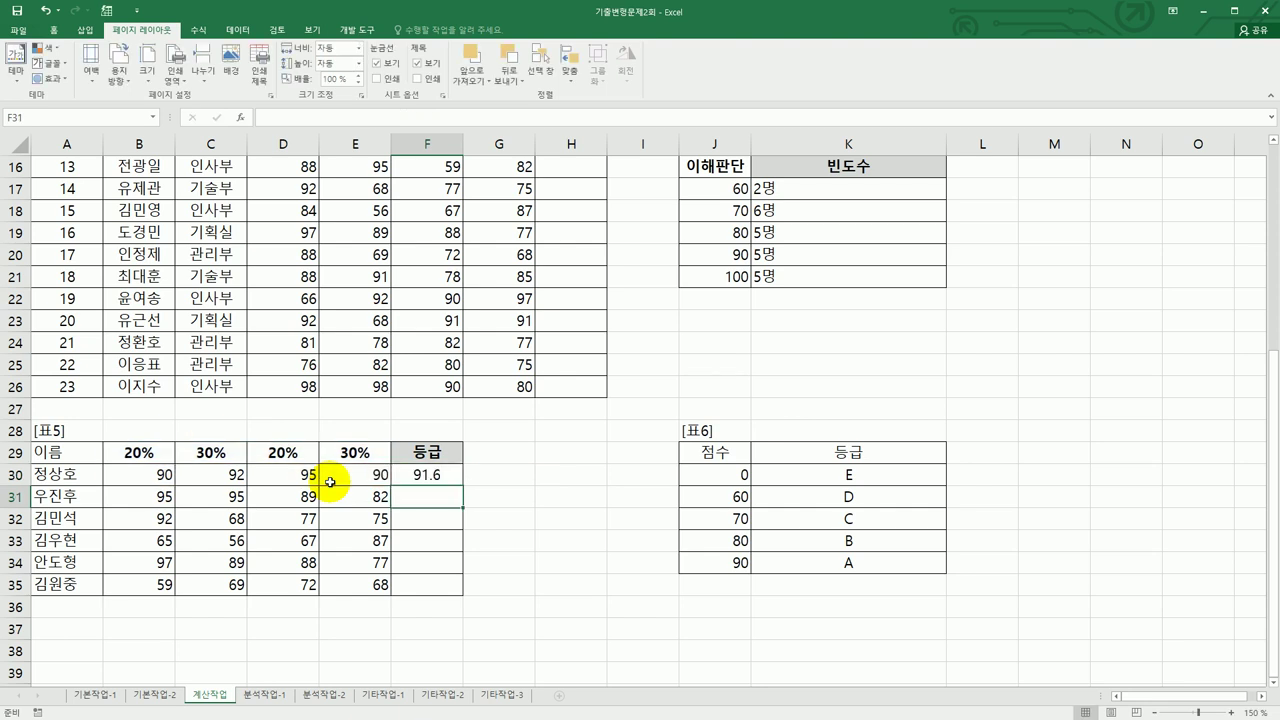
Fill the SUMPRODUCT formula from F30 down to F35 and compare the scores with the 점수 and 등급 columns of [표6].
click(425, 475)
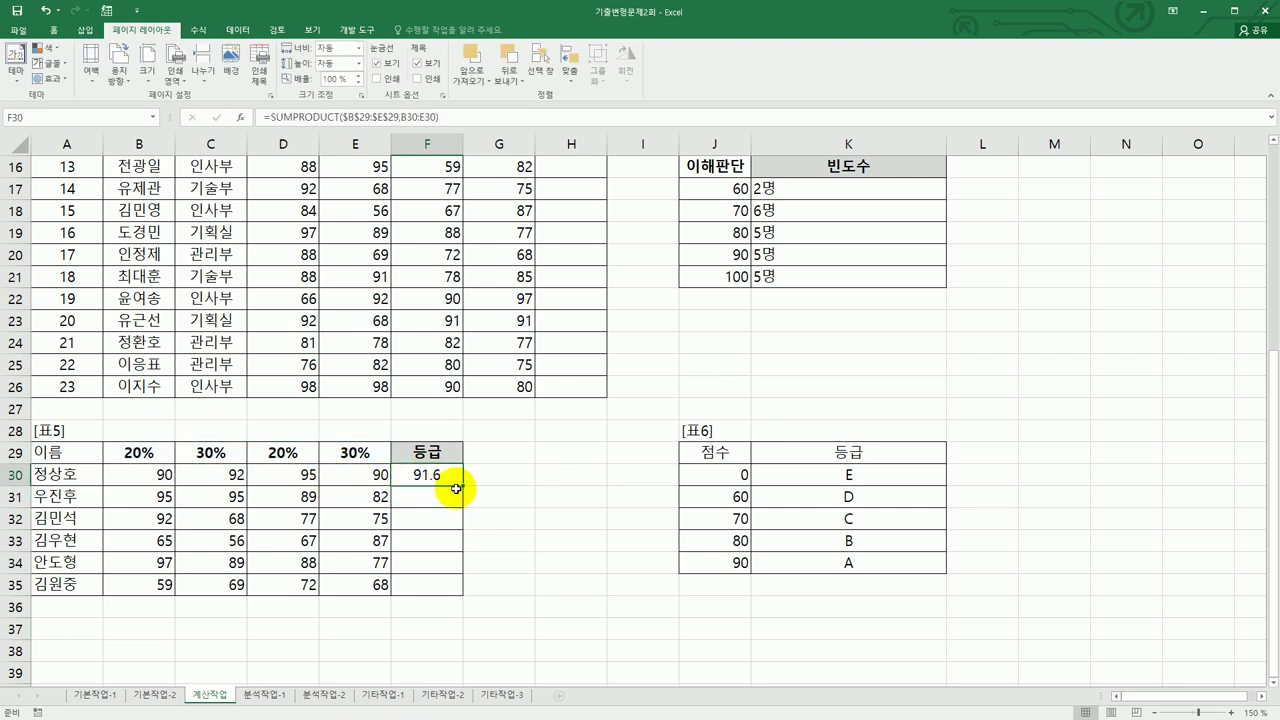
drag(460, 488, 468, 598)
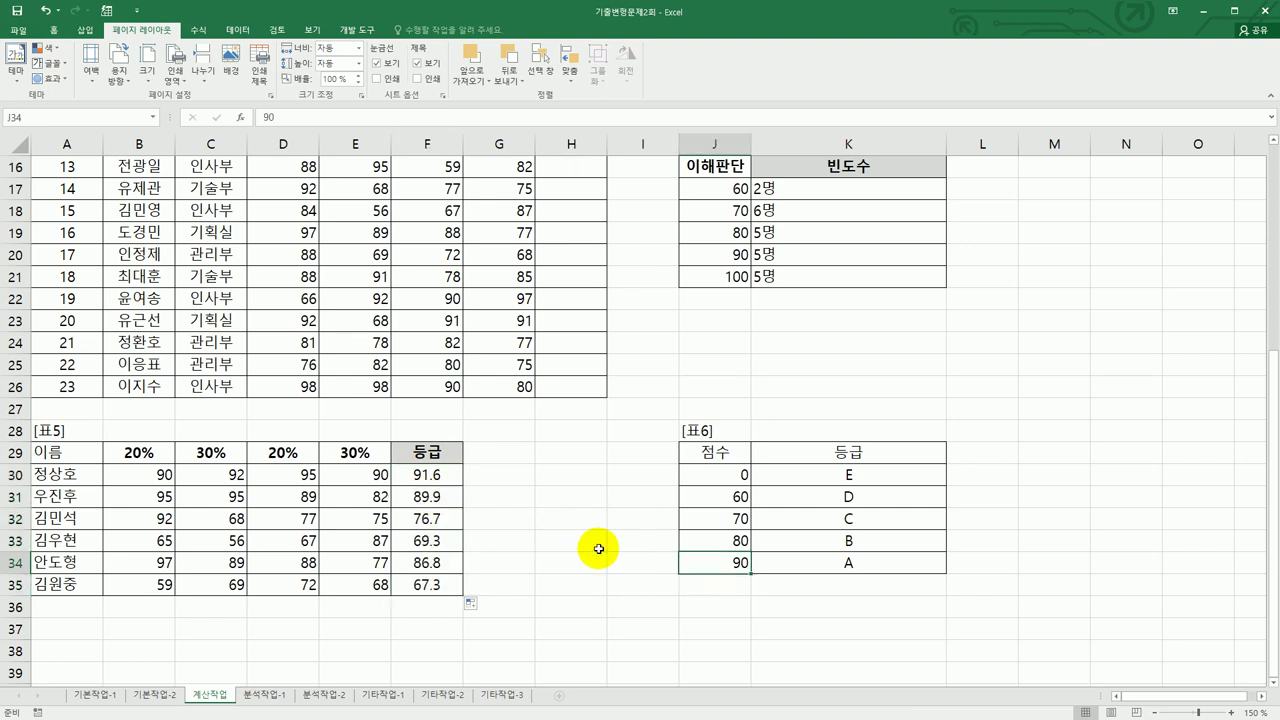
click(457, 493)
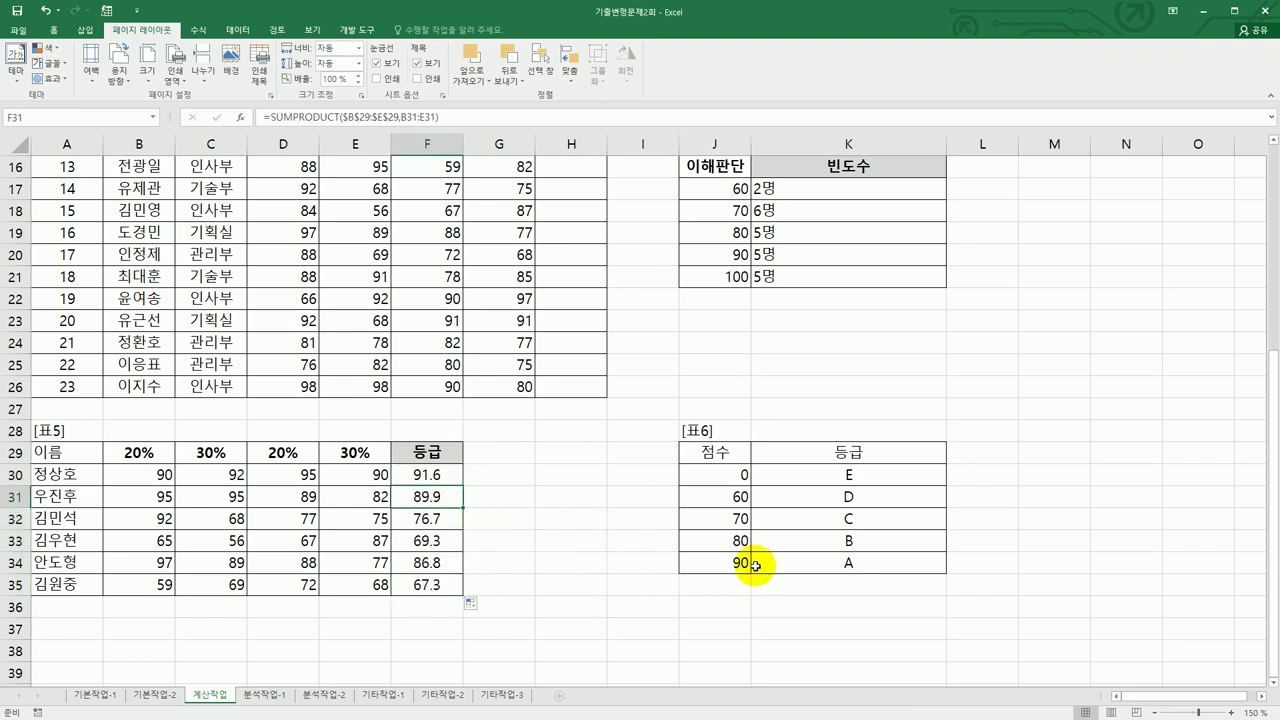
click(733, 538)
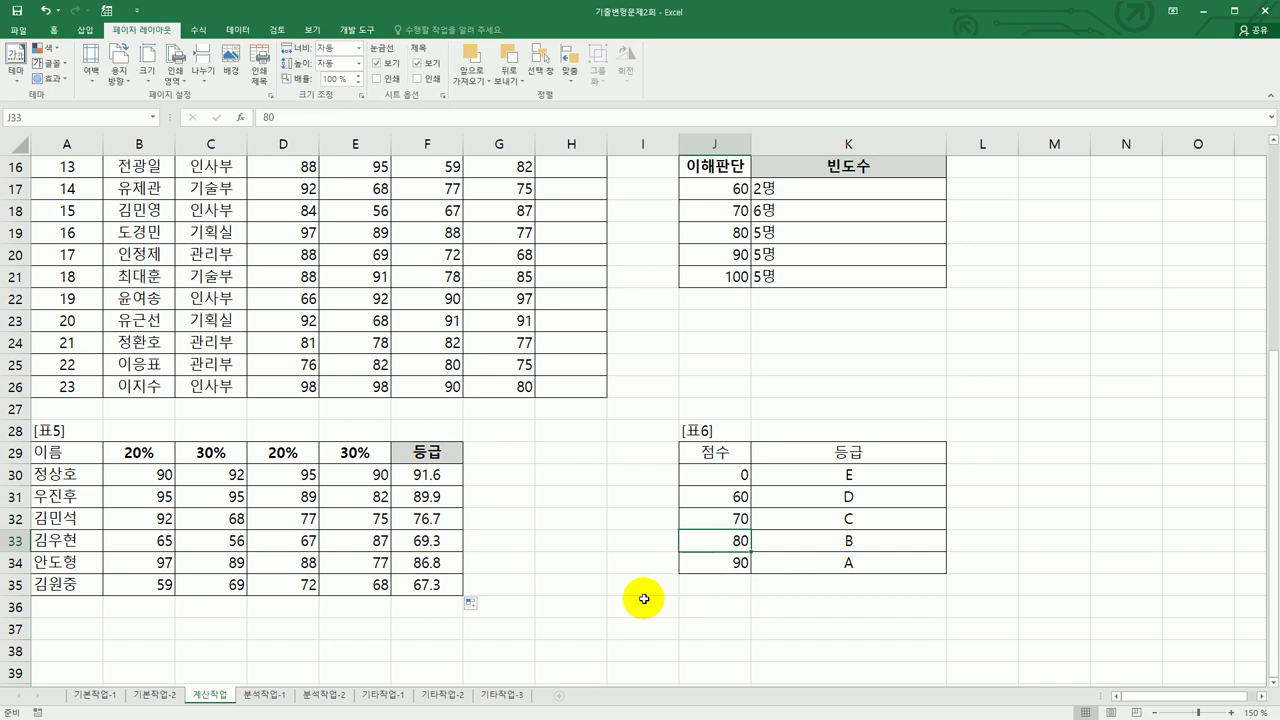
drag(738, 476, 735, 562)
drag(808, 474, 811, 567)
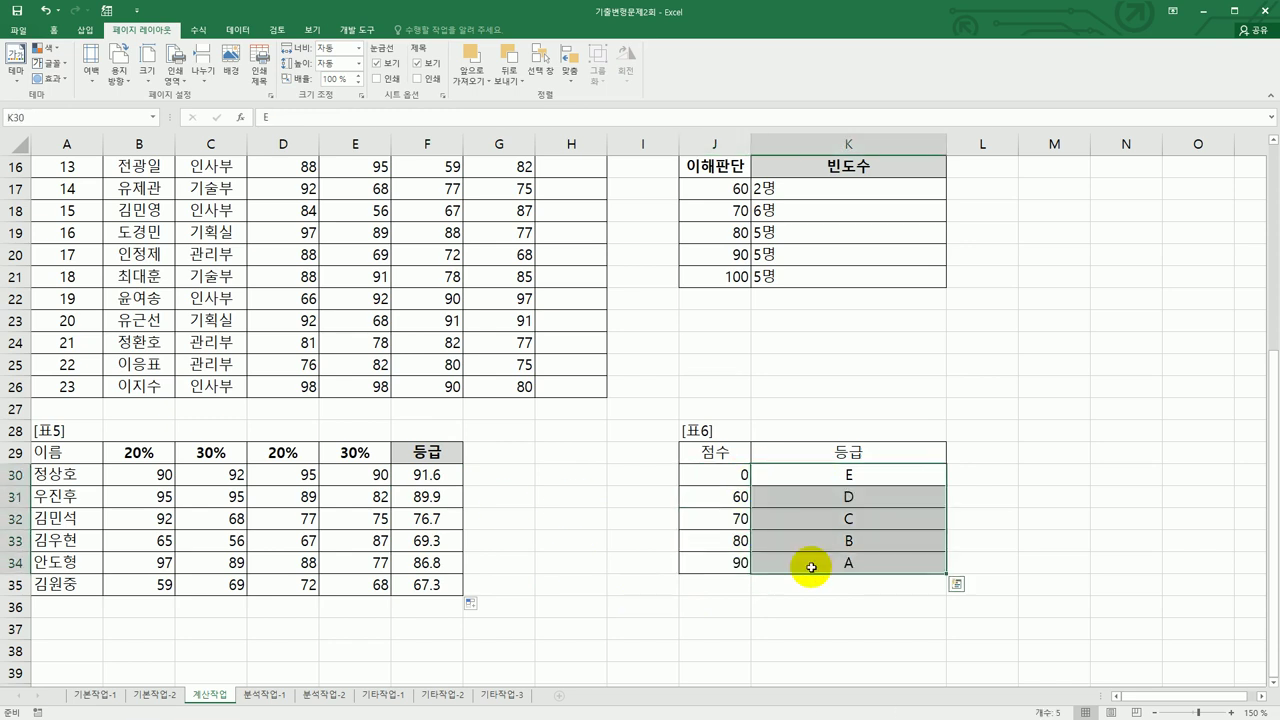
Wrap the SUMPRODUCT formula in F30 in VLOOKUP so that it serves as the lookup value.
double_click(420, 476)
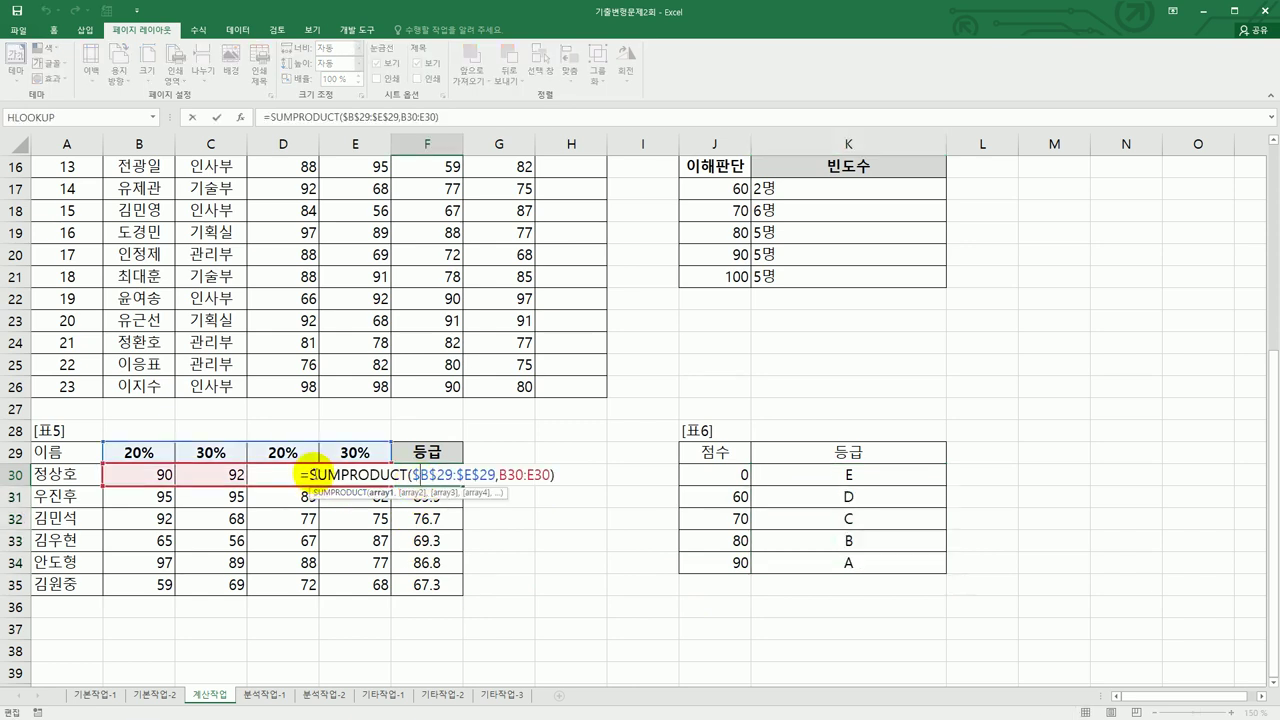
click(311, 475)
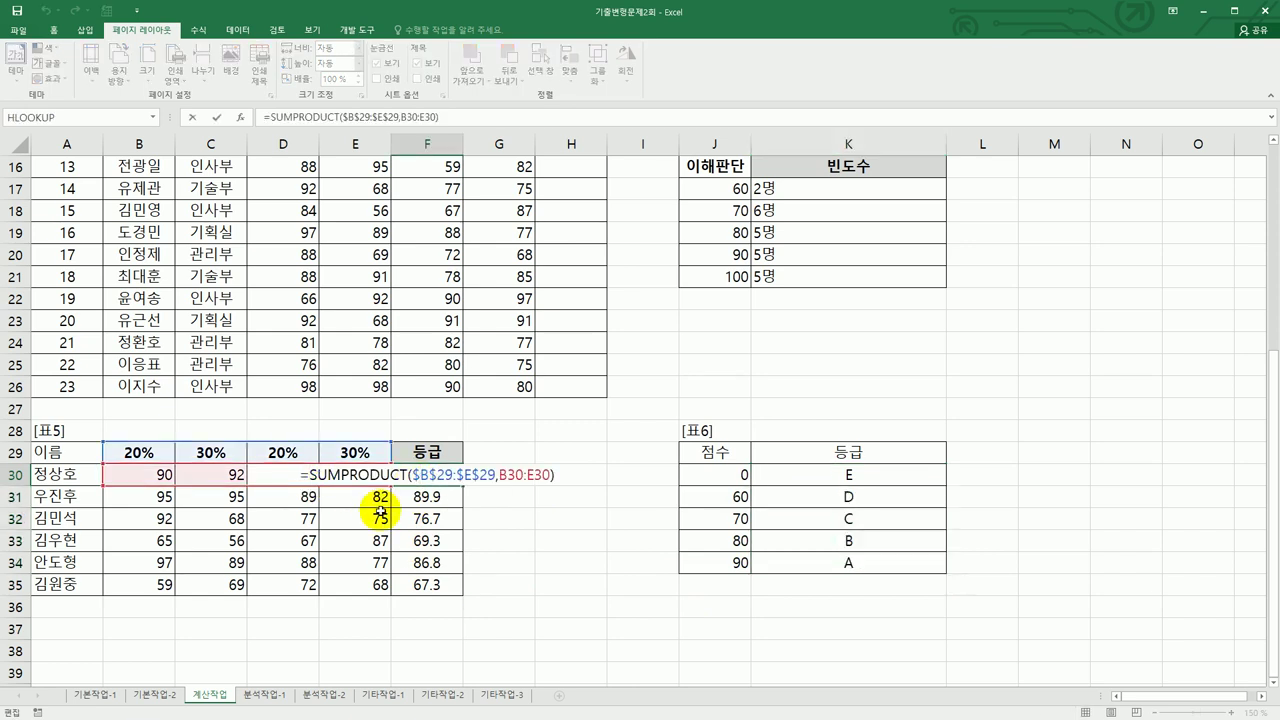
text(vl)
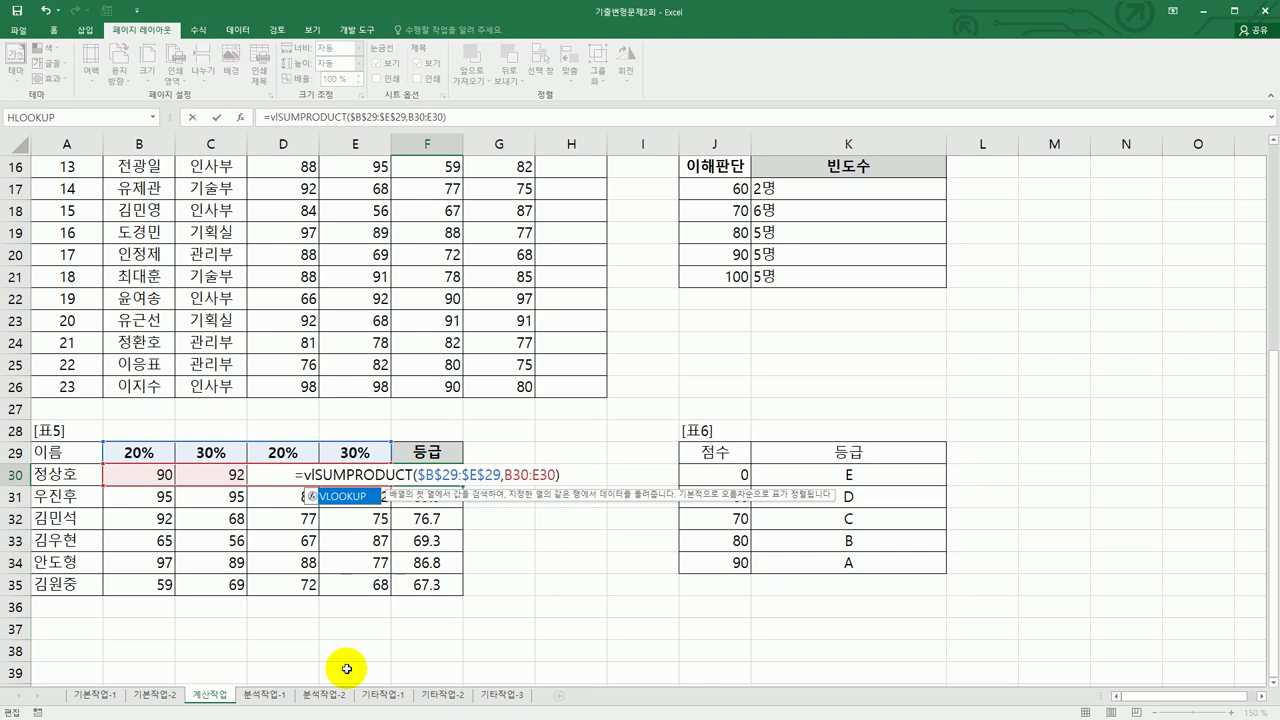
double_click(340, 495)
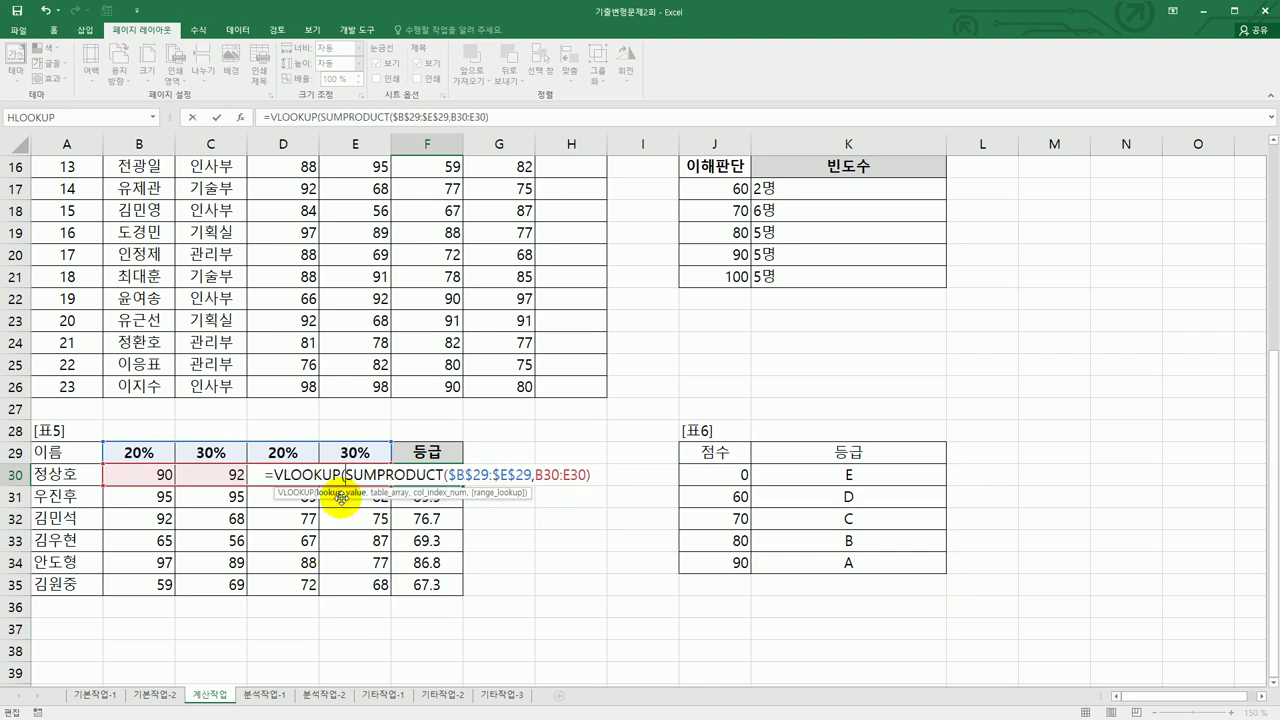
Complete F30's VLOOKUP with the table array $J$30:$K$34 and column index 2, and fill it down to F35.
click(600, 474)
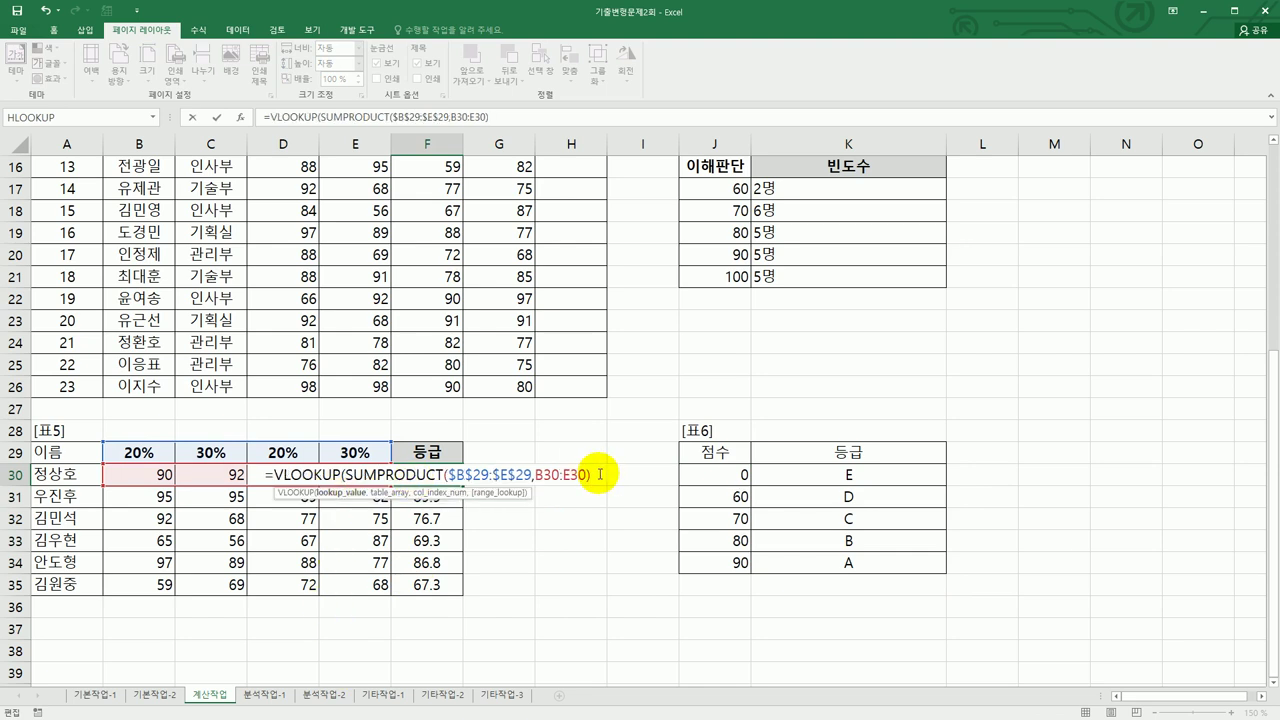
text(,)
drag(745, 474, 790, 568)
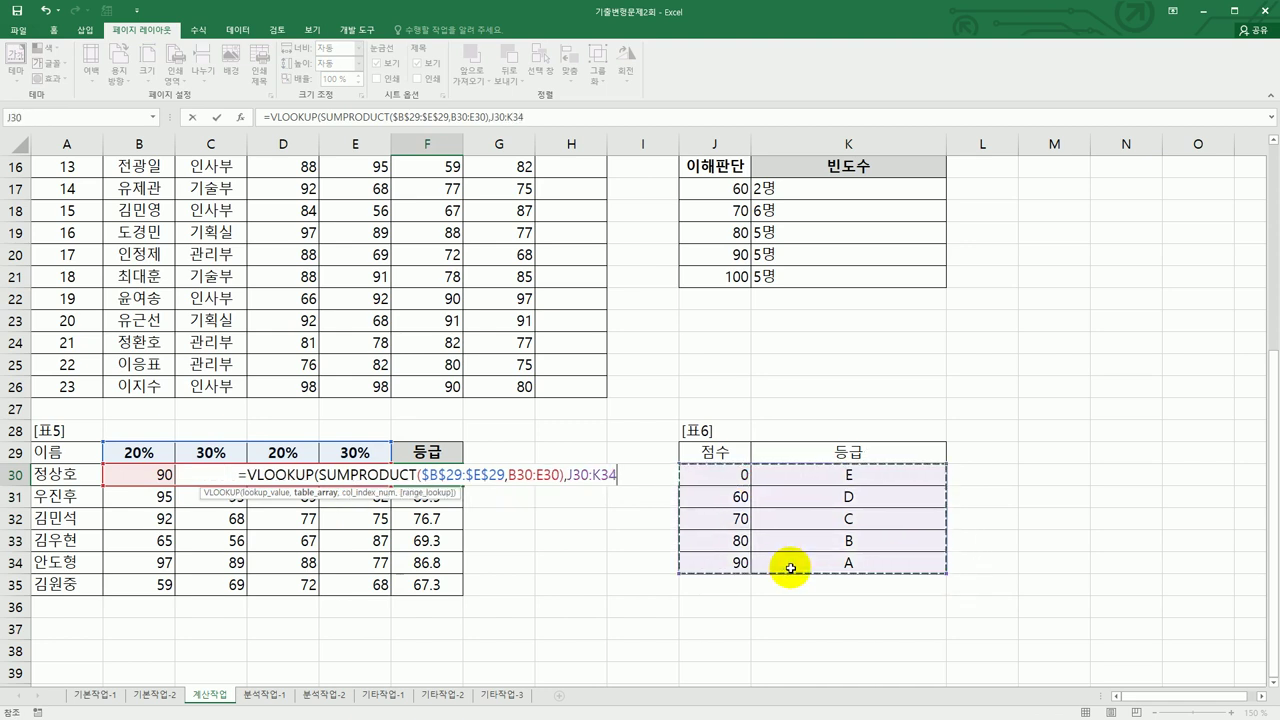
key(F4)
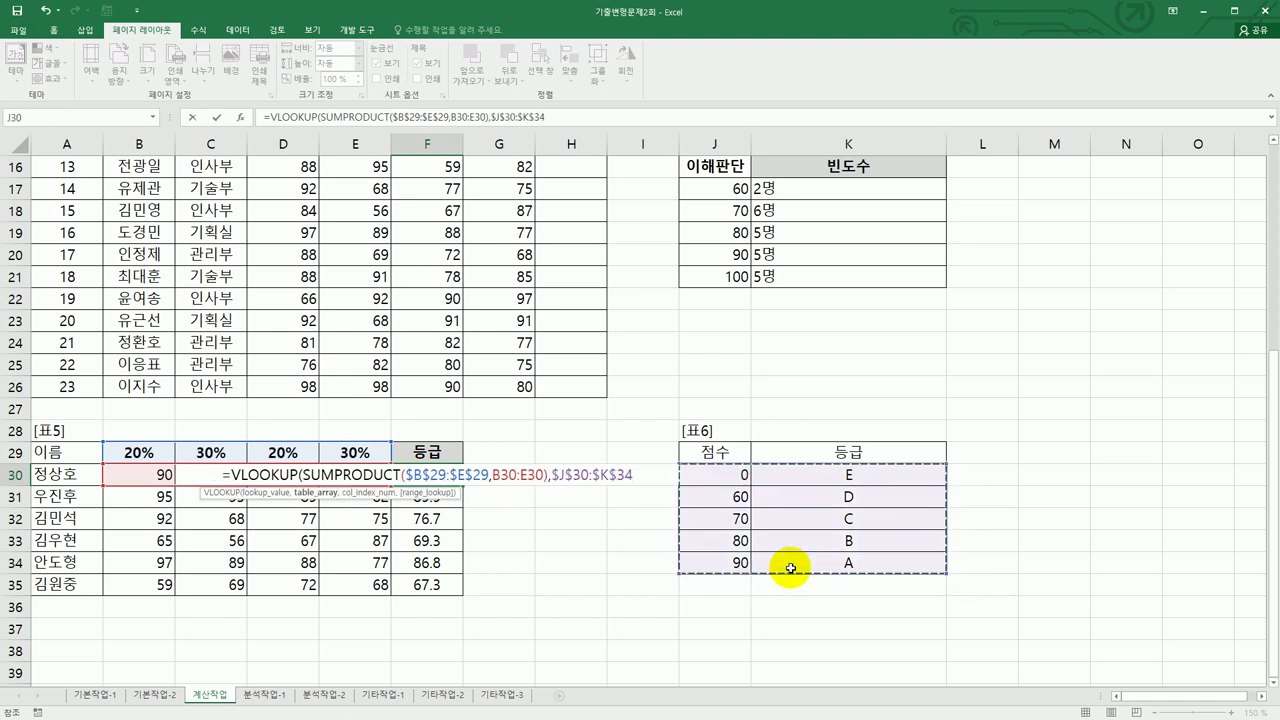
text(,)
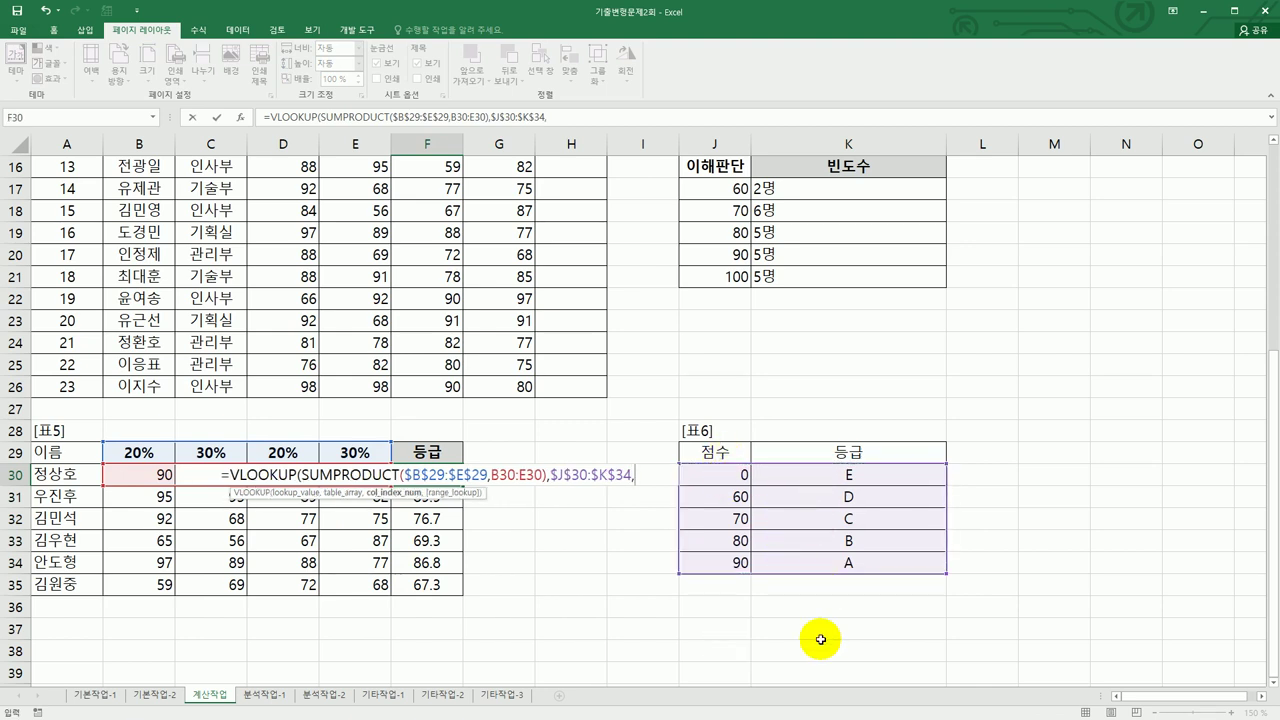
text(2)
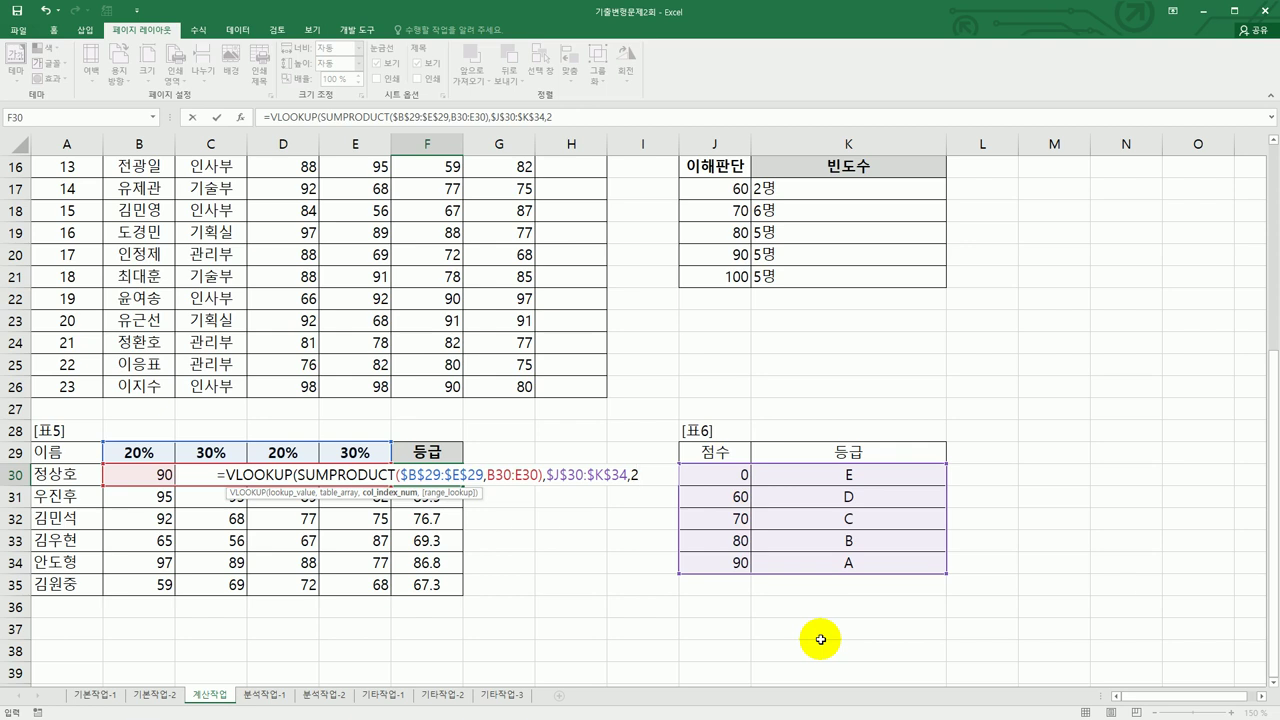
text())
key(Return)
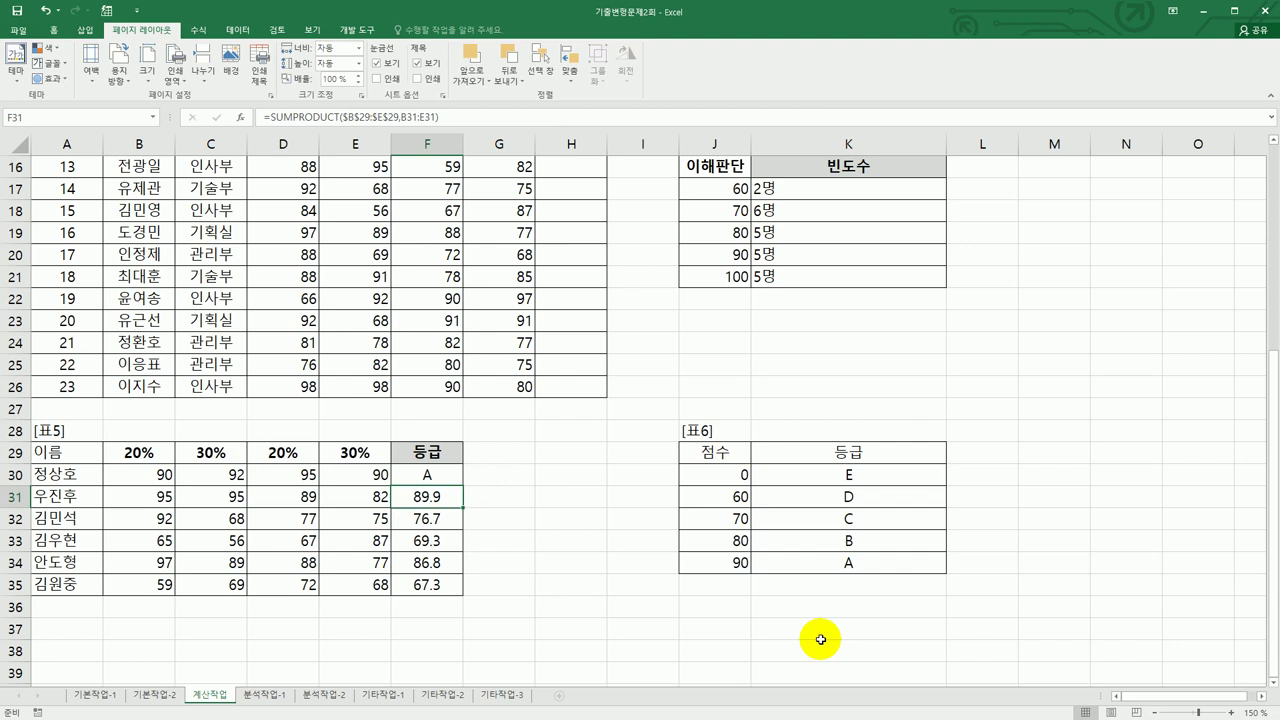
click(454, 481)
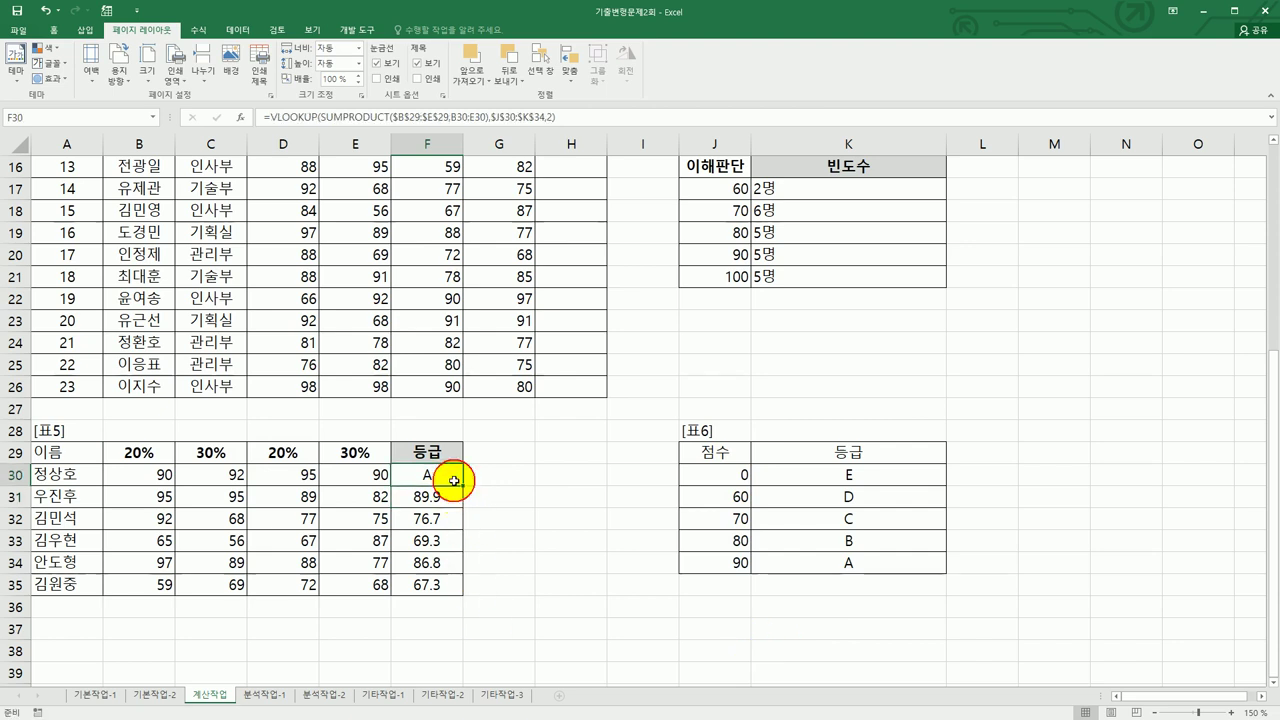
drag(456, 484, 462, 590)
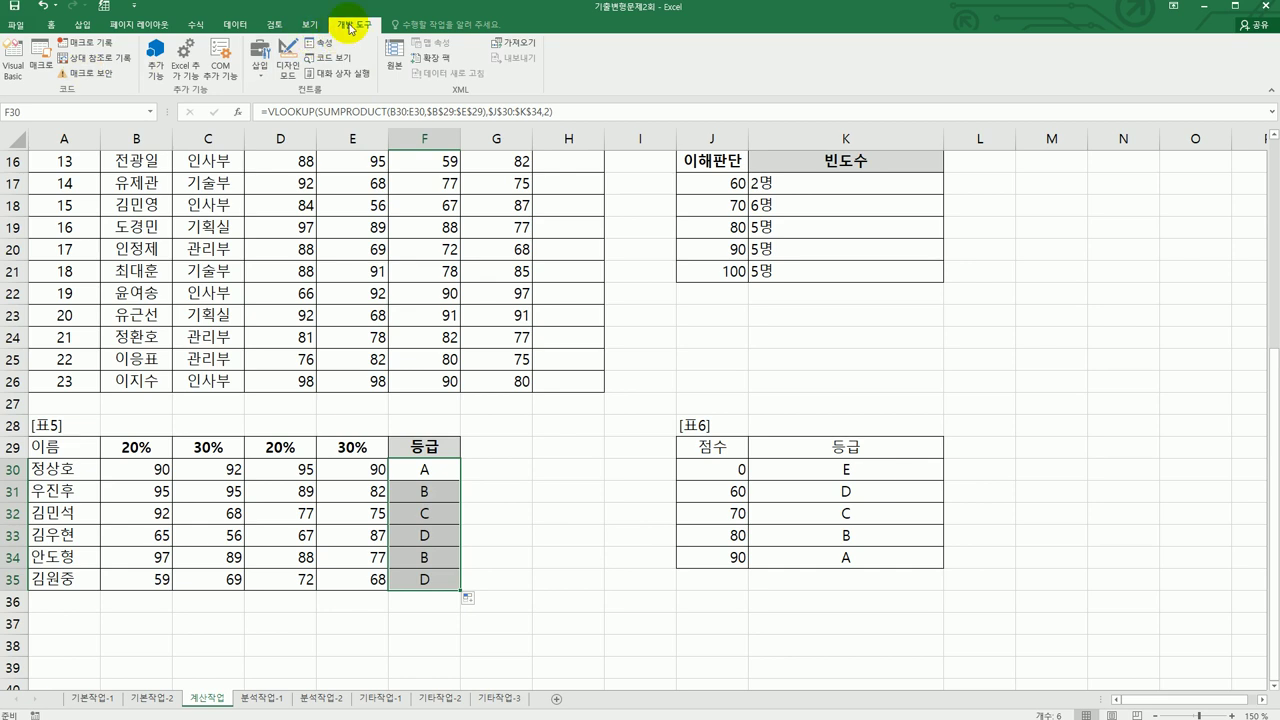
Open the Visual Basic editor for the workbook and insert a new standard module.
scroll(343, 357, up, 5)
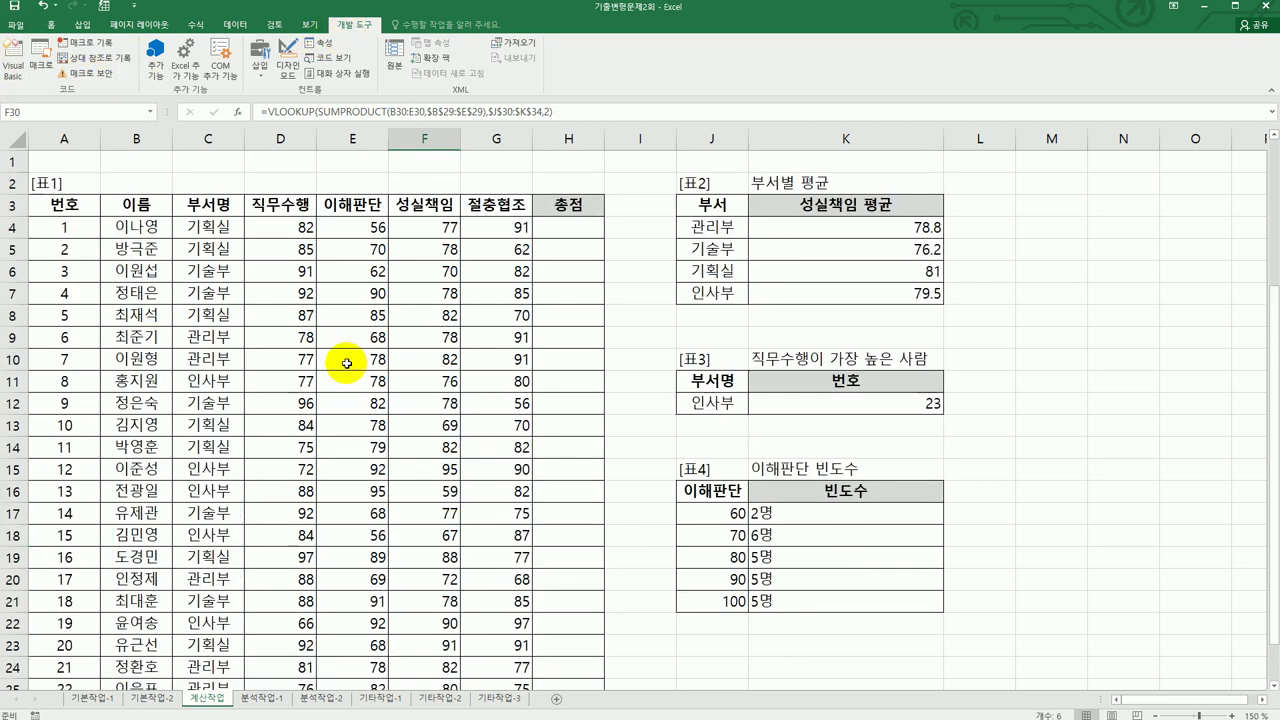
click(14, 64)
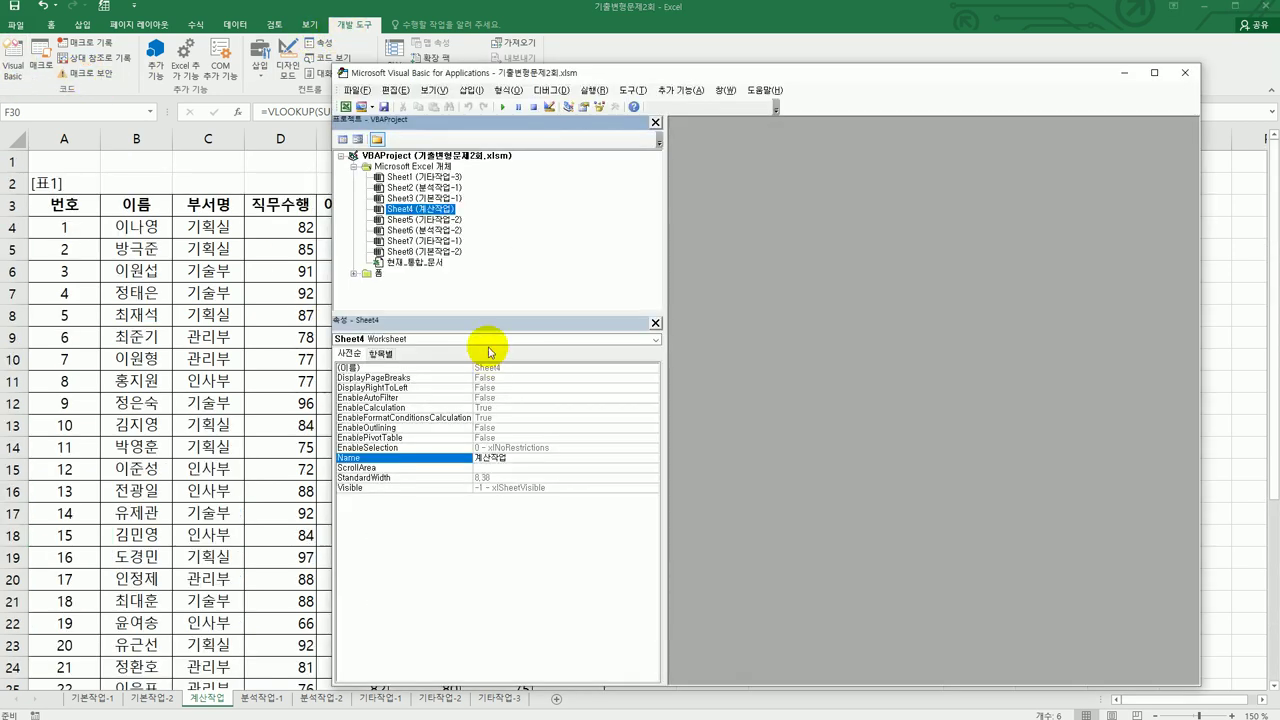
click(470, 90)
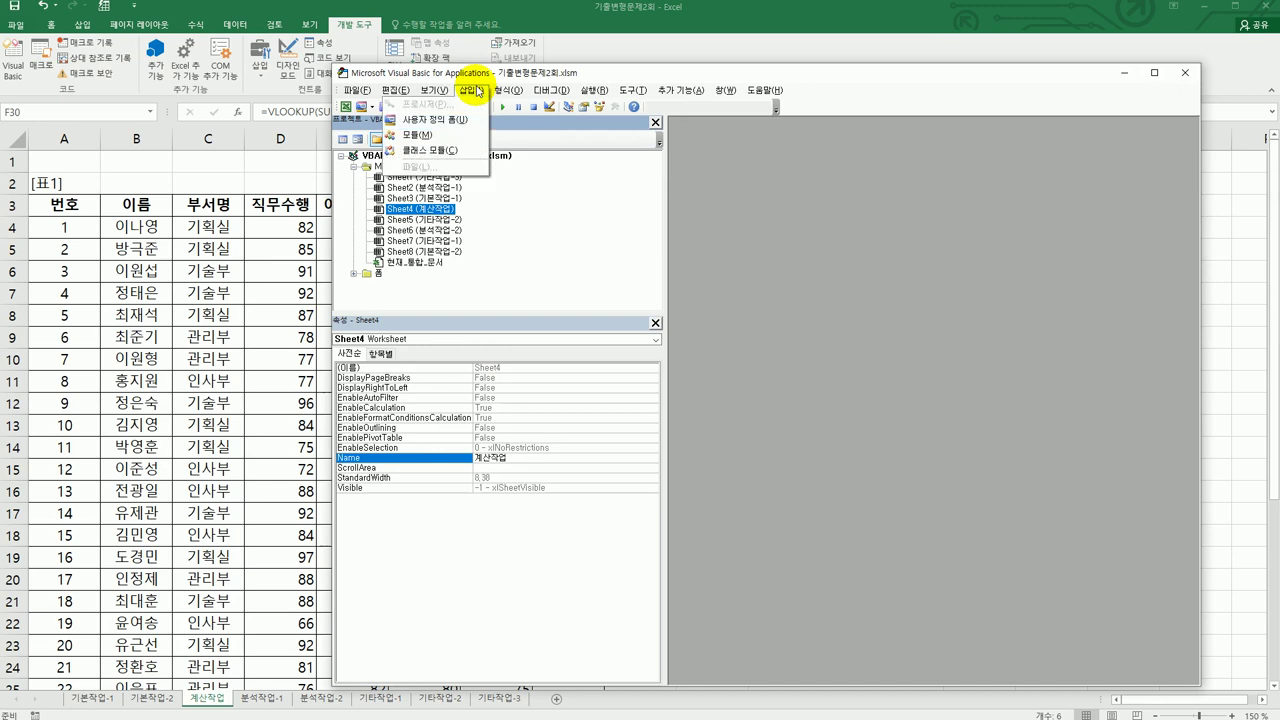
click(417, 134)
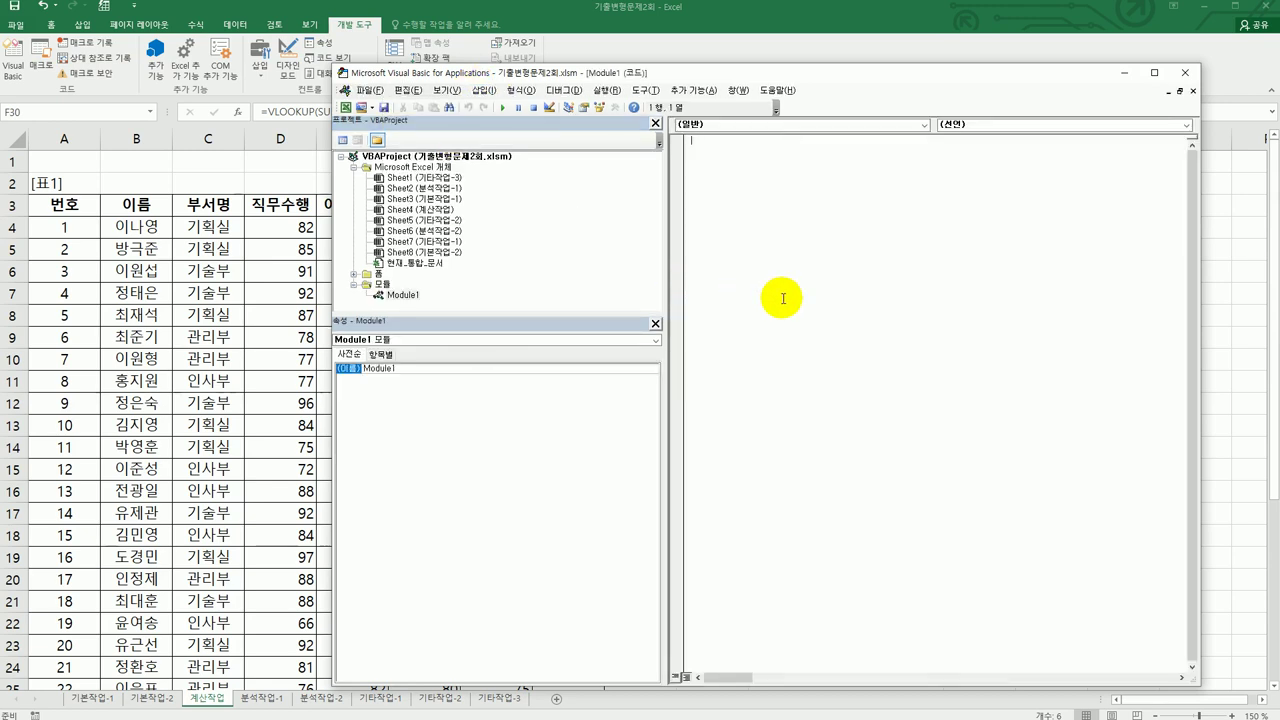
Declare the public function fn총점 with the arguments 직무수행, 이해판단, 성실책임 and 절충협조.
text(publ)
key(BackSpace)
text(lic function fn출점(직무수행, 이)
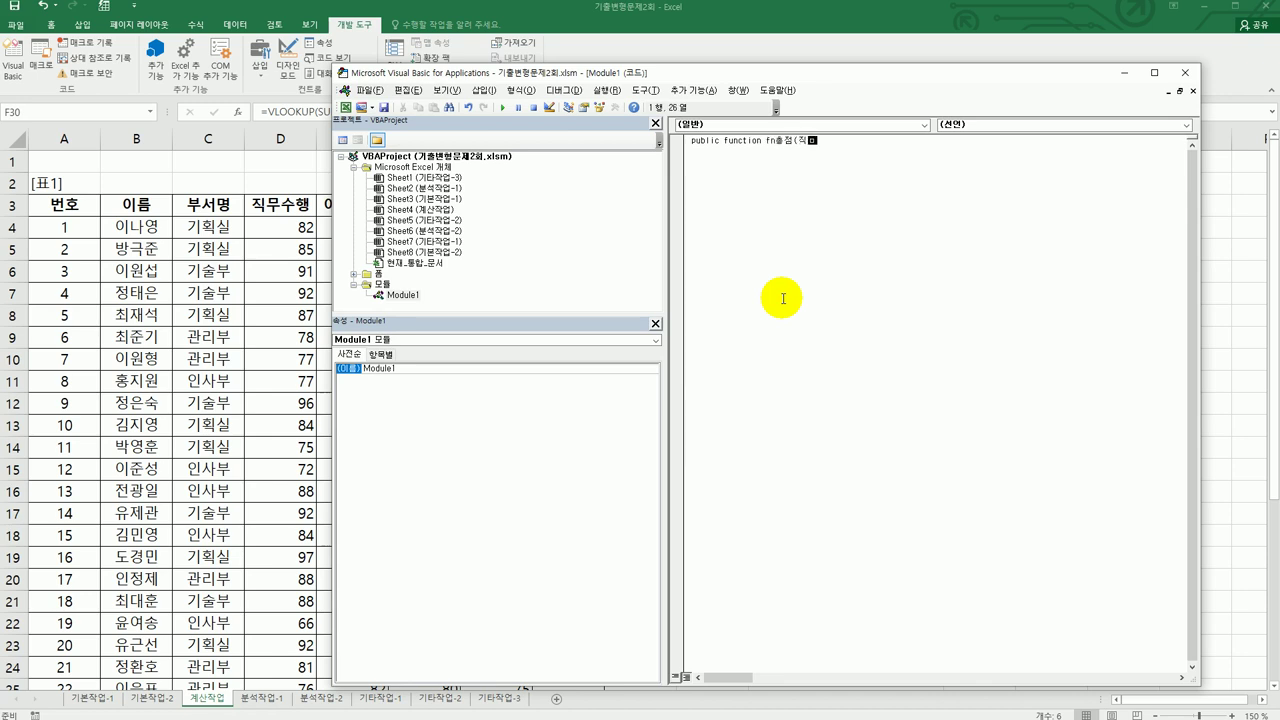
text(해판단, 성실책임, 절충협조))
key(Return)
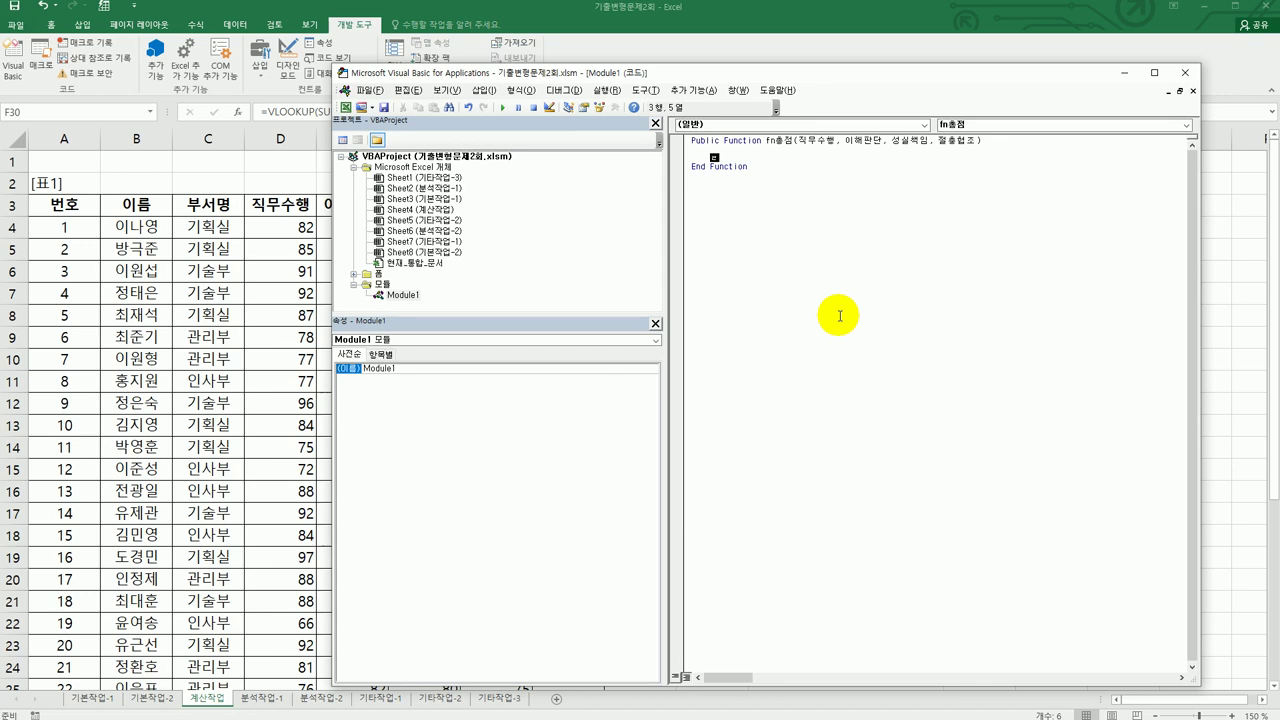
Assign fn총점 the weighted sum 직무수행 * 0.2 + 이해판단 * 0.3 + 성실책임 * 0.2 + 절충협조 * 0.3.
text(fn =)
text(총점 = )
text(지)
text(무수행 )
text(* 이)
text(.2 +)
text( 이해판단)
text( * 0.)
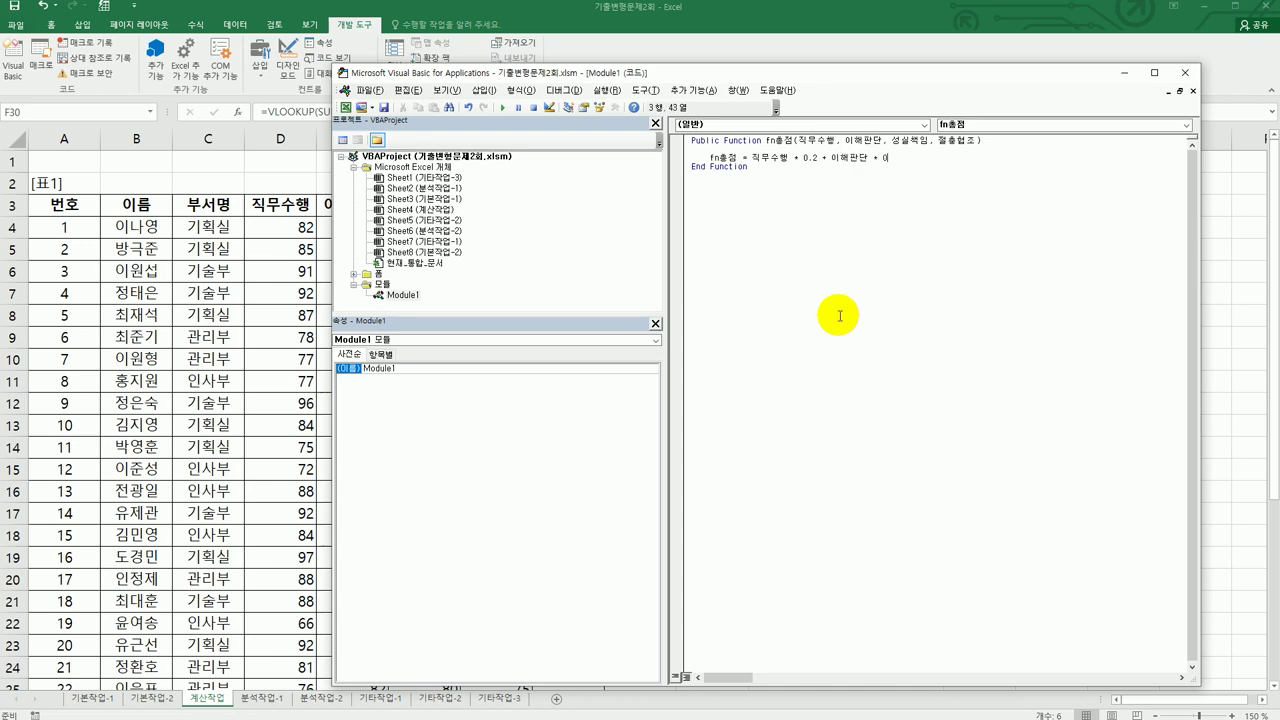
text(3 )
text(+ )
text(성실책임 )
text(* 0.2 )
text(+ 절ㅊ)
text(협조)
text( * 0.3)
key(Return)
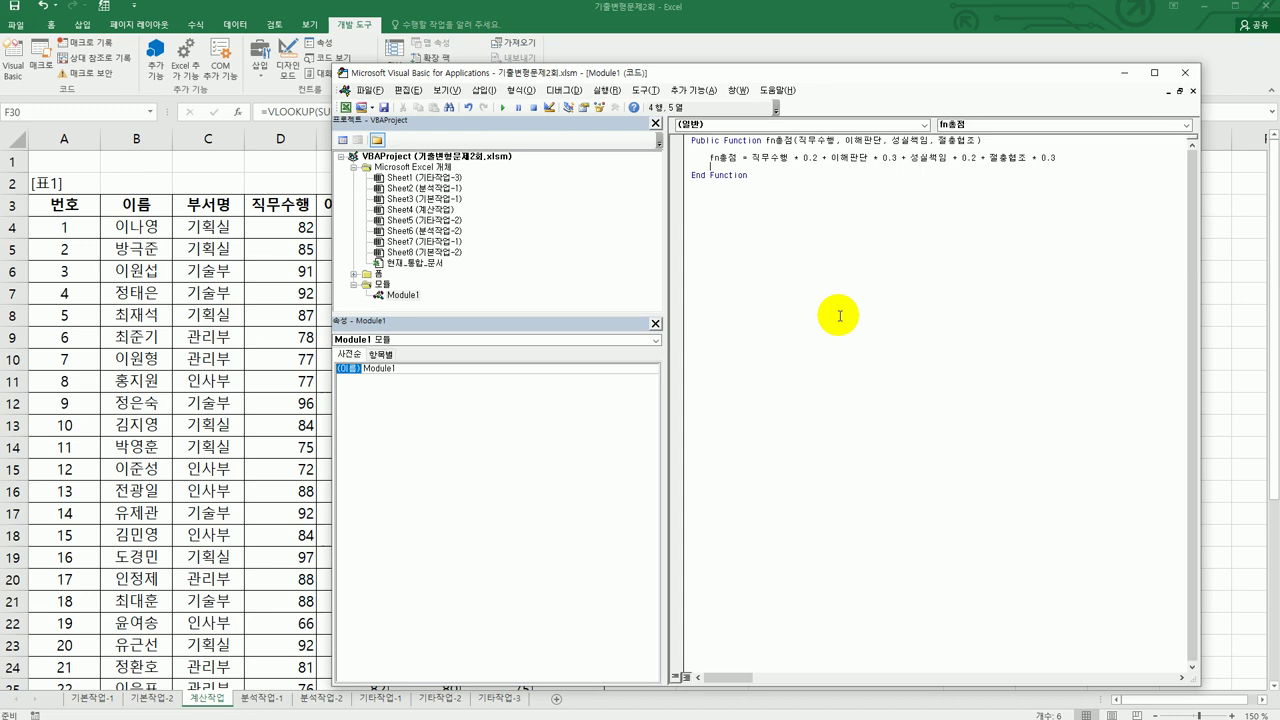
Above the assignment, add an If condition testing whether 직무수행, 이해판단, 성실책임 or 절충협조 is below 60.
key(Up)
key(Return)
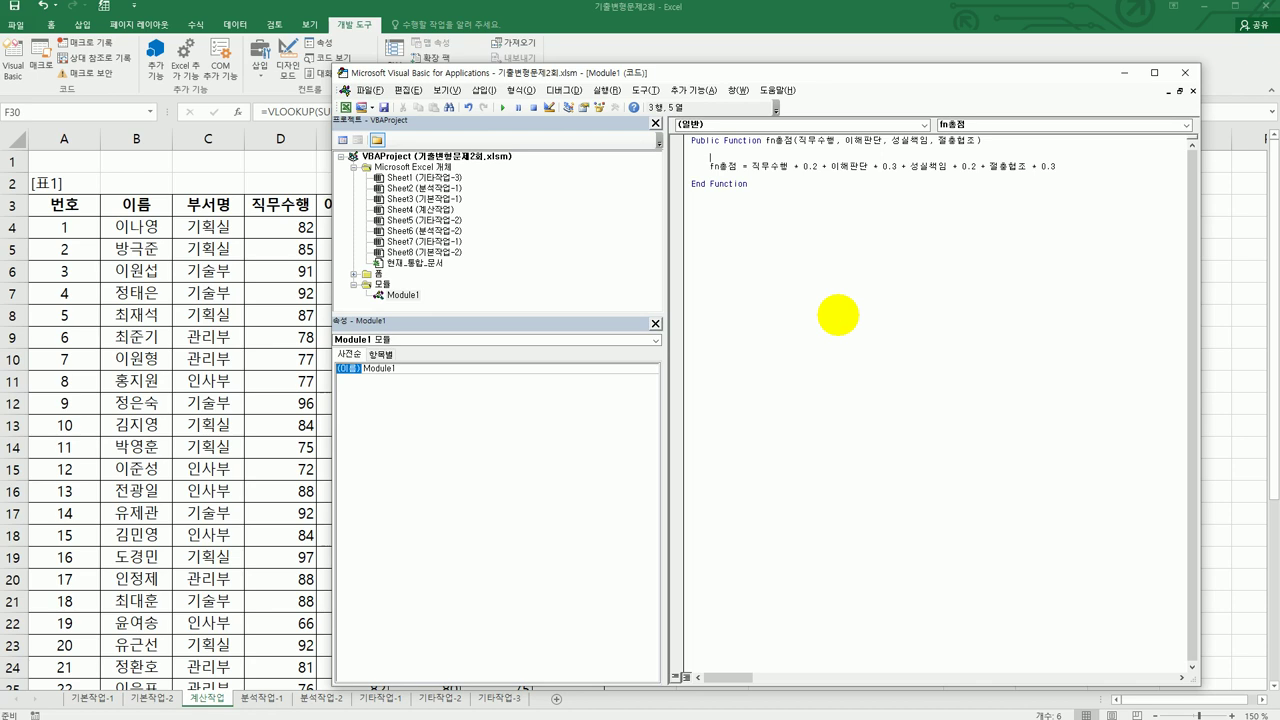
text(if 부)
key(BackSpace)
text(직무수행 <60 or)
key(Hangul)
text(이해판단 < 60)
key(BackSpace)
key(BackSpace)
key(BackSpace)
key(BackSpace)
key(BackSpace)
key(BackSpace)
key(BackSpace)
text(단 < 60 or 성시)
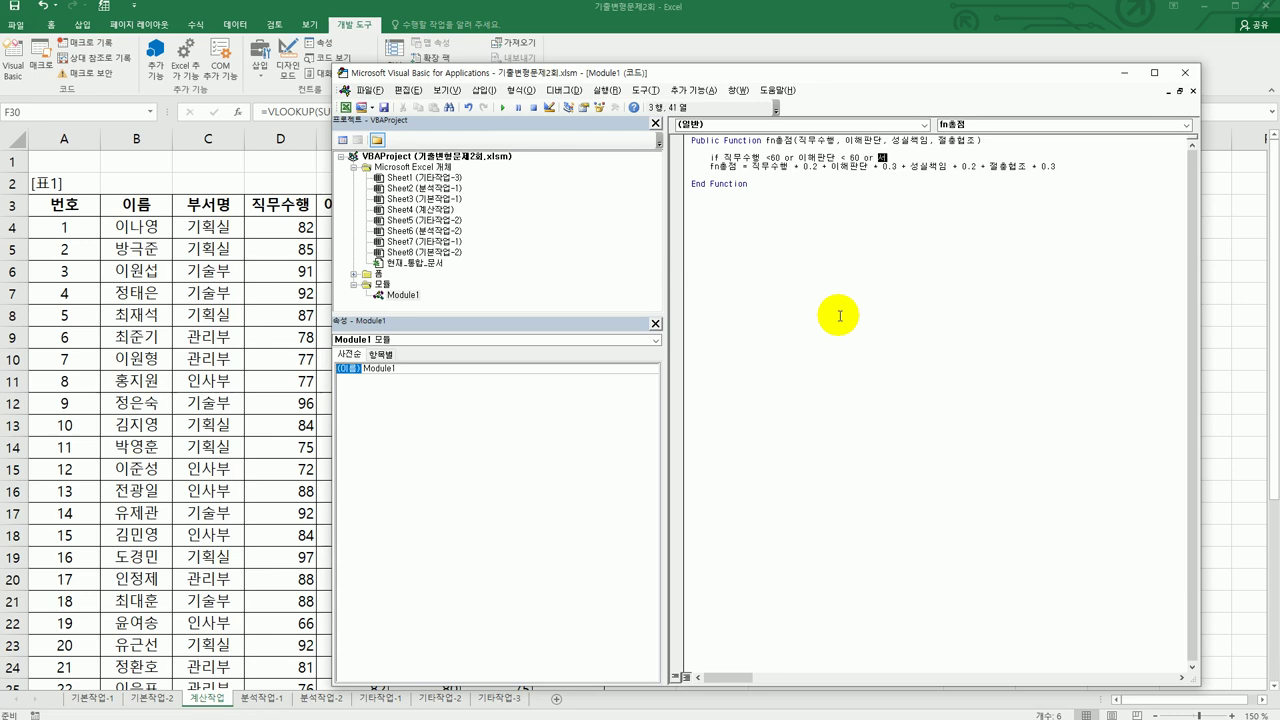
text(실책임 <)
text(60 or 절충협조 < 60 then)
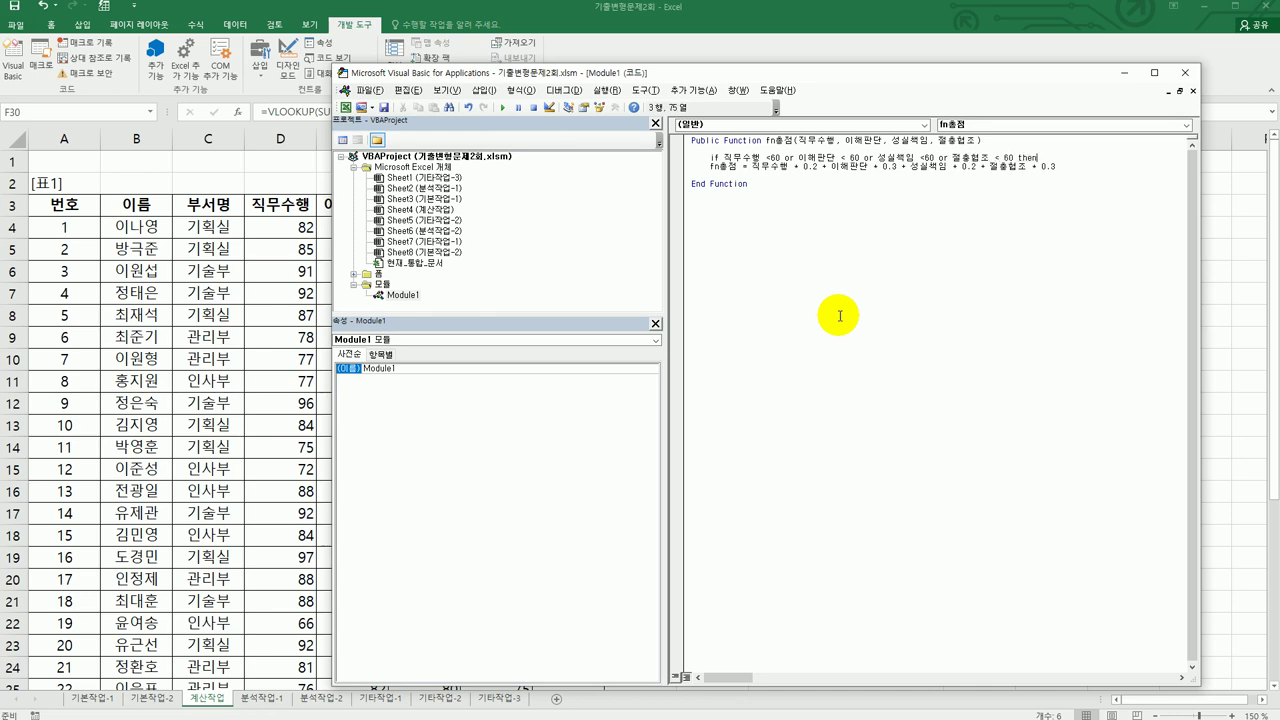
Make the function return fn총점 = 0 when the If condition is met.
key(Return)
key(Tab)
text(fn총점)
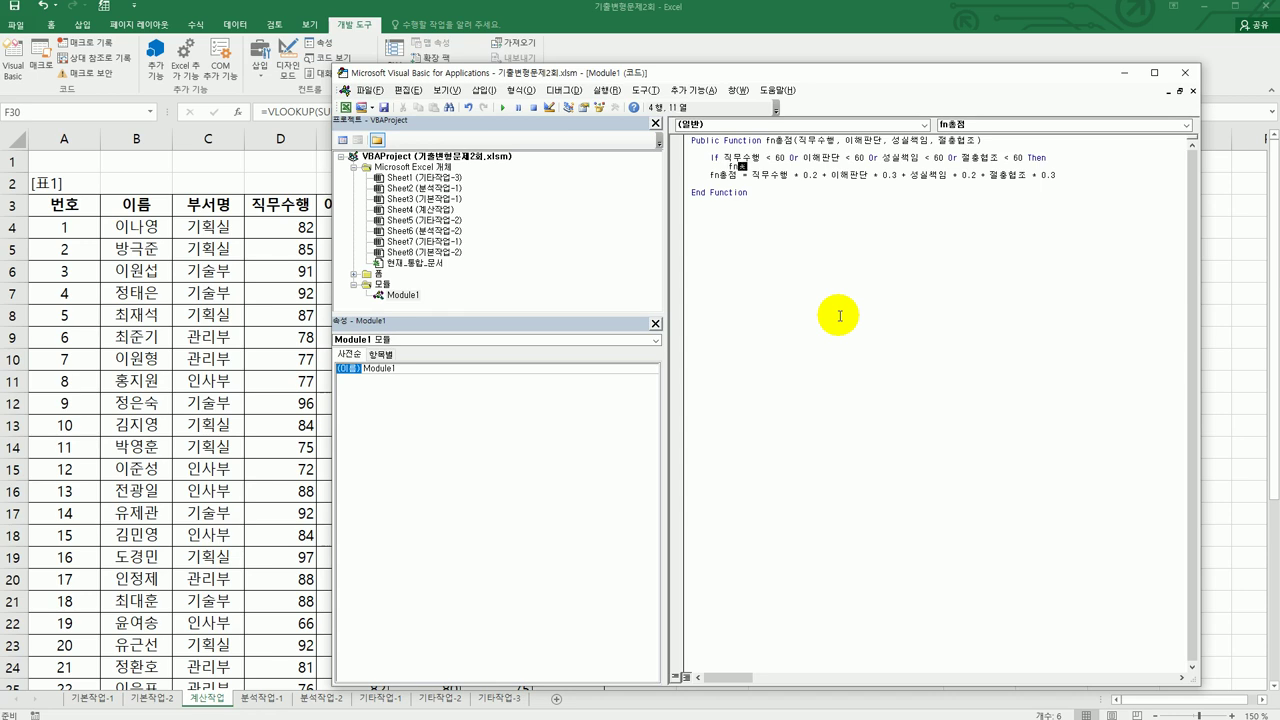
text( =)
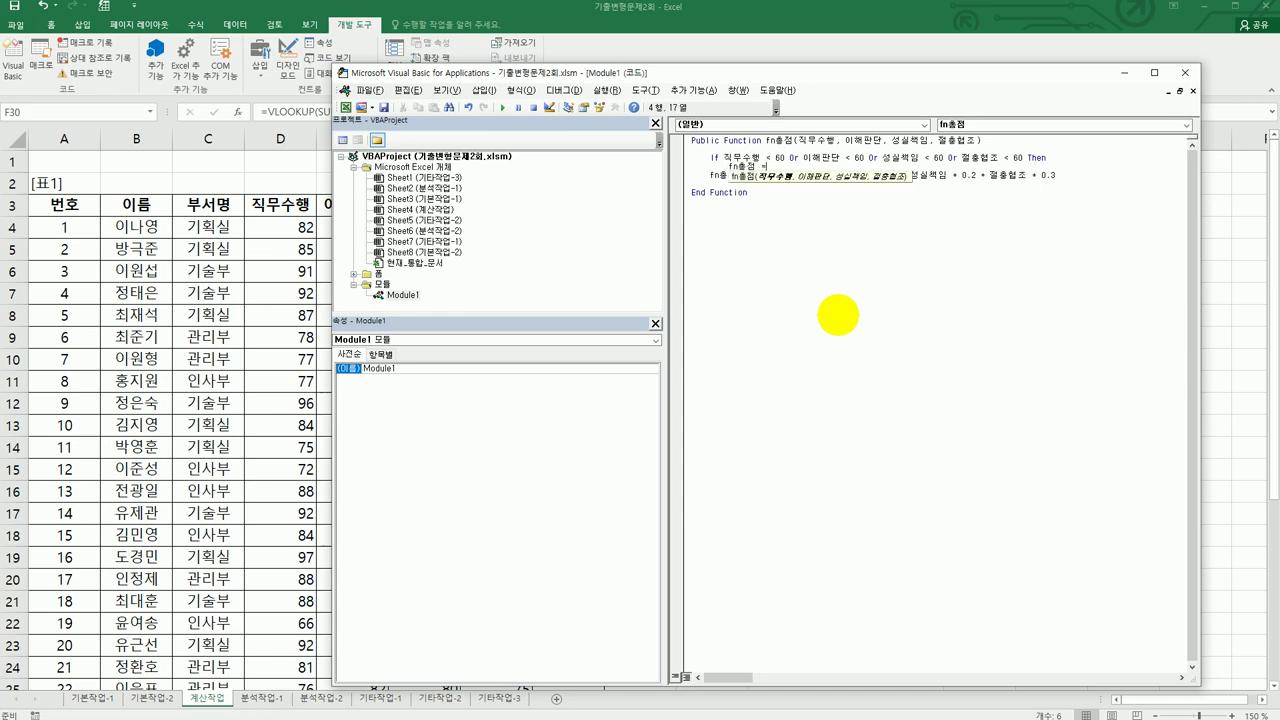
text( 0)
key(Return)
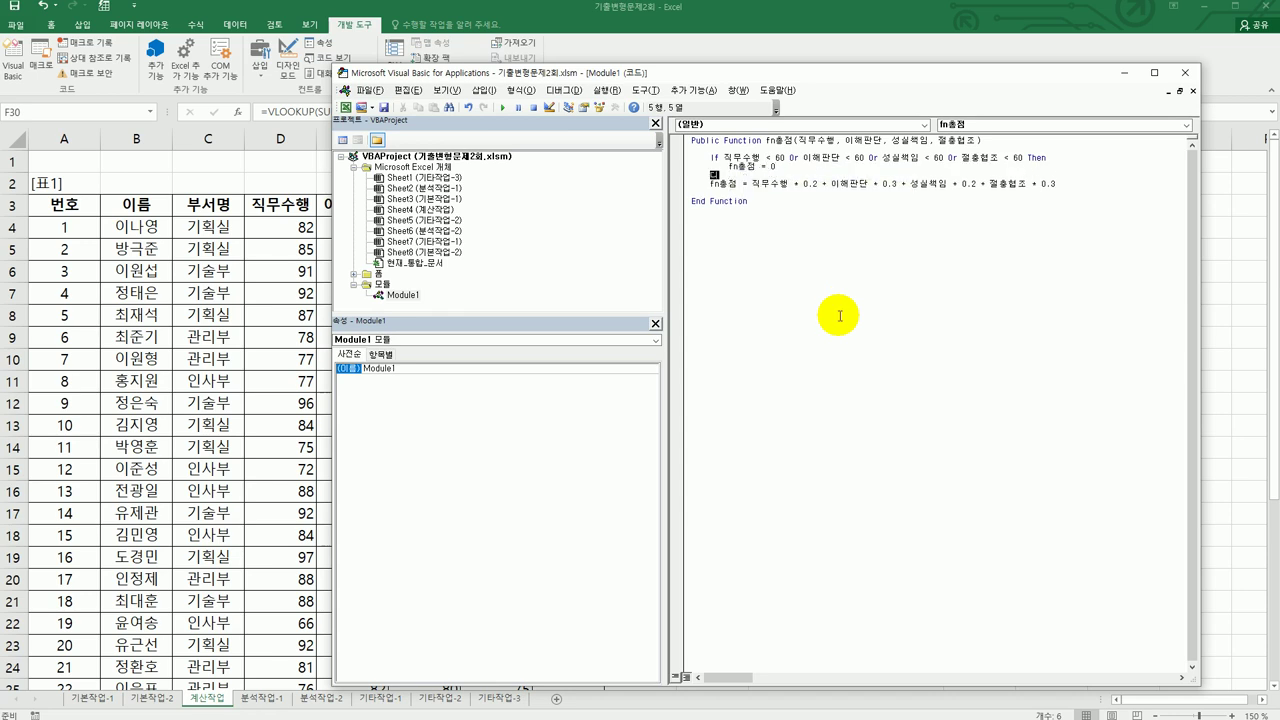
Place the indented weighted-sum line under an Else branch and close the block with End If.
text(Else)
key(Return)
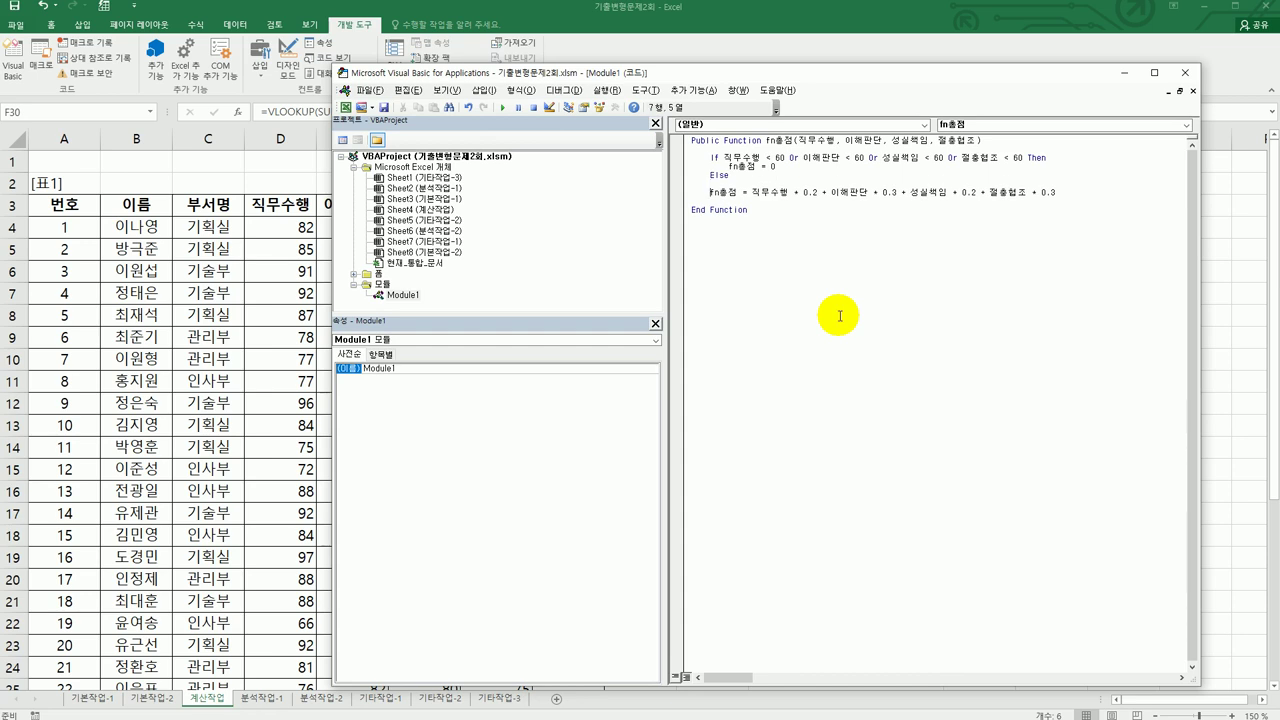
key(Up)
key(Delete)
key(Delete)
key(Delete)
key(Delete)
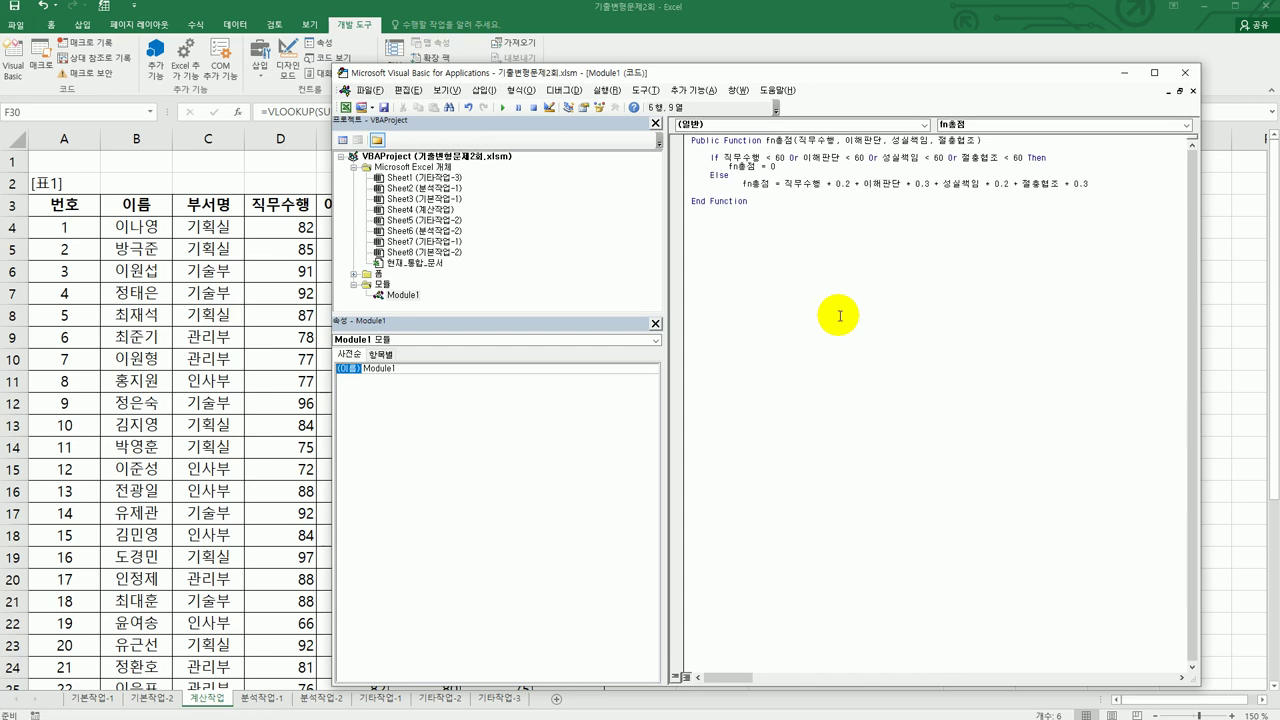
key(Delete)
key(End)
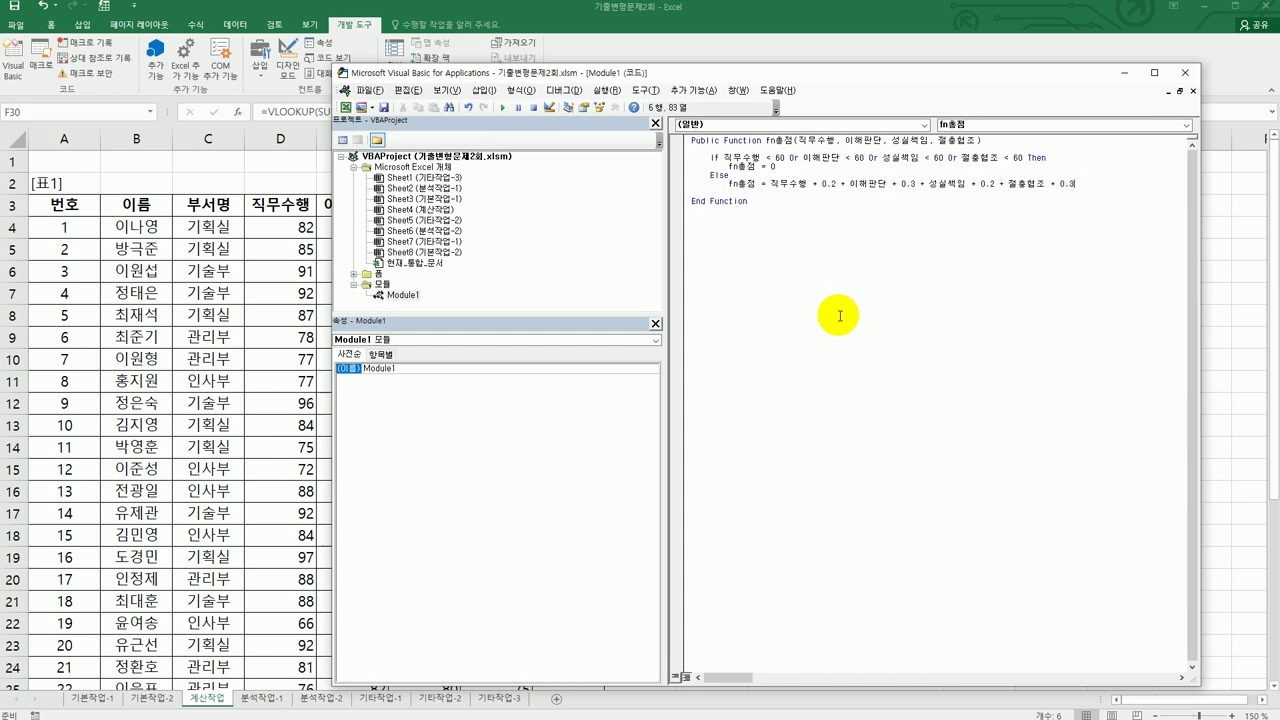
key(Return)
text(end if)
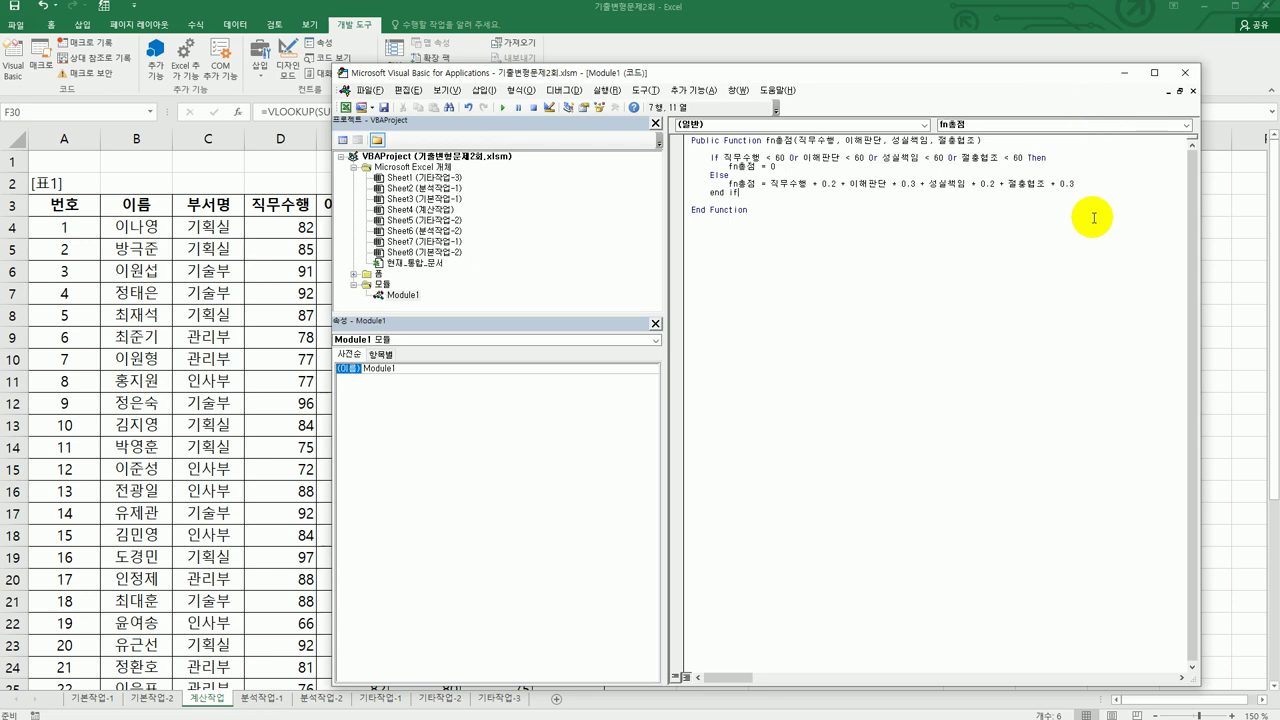
Return to the worksheet and insert the user-defined function fn총점 in cell H4.
click(1181, 73)
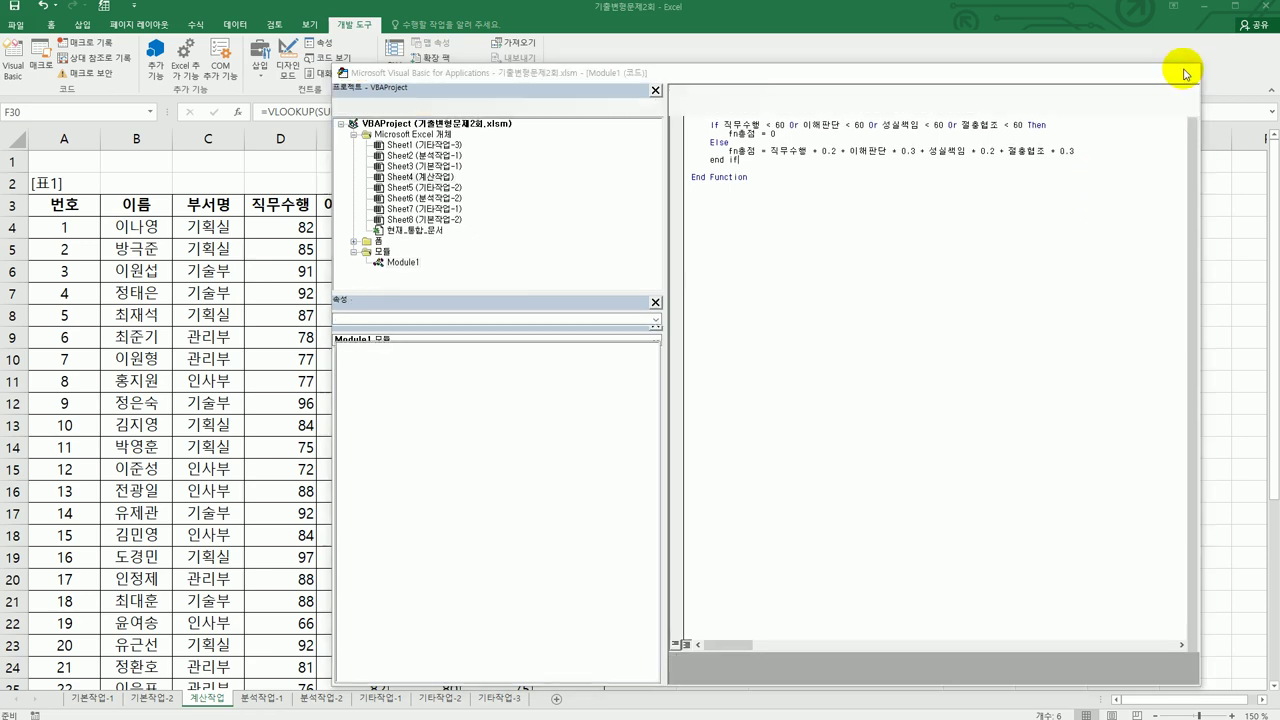
click(569, 229)
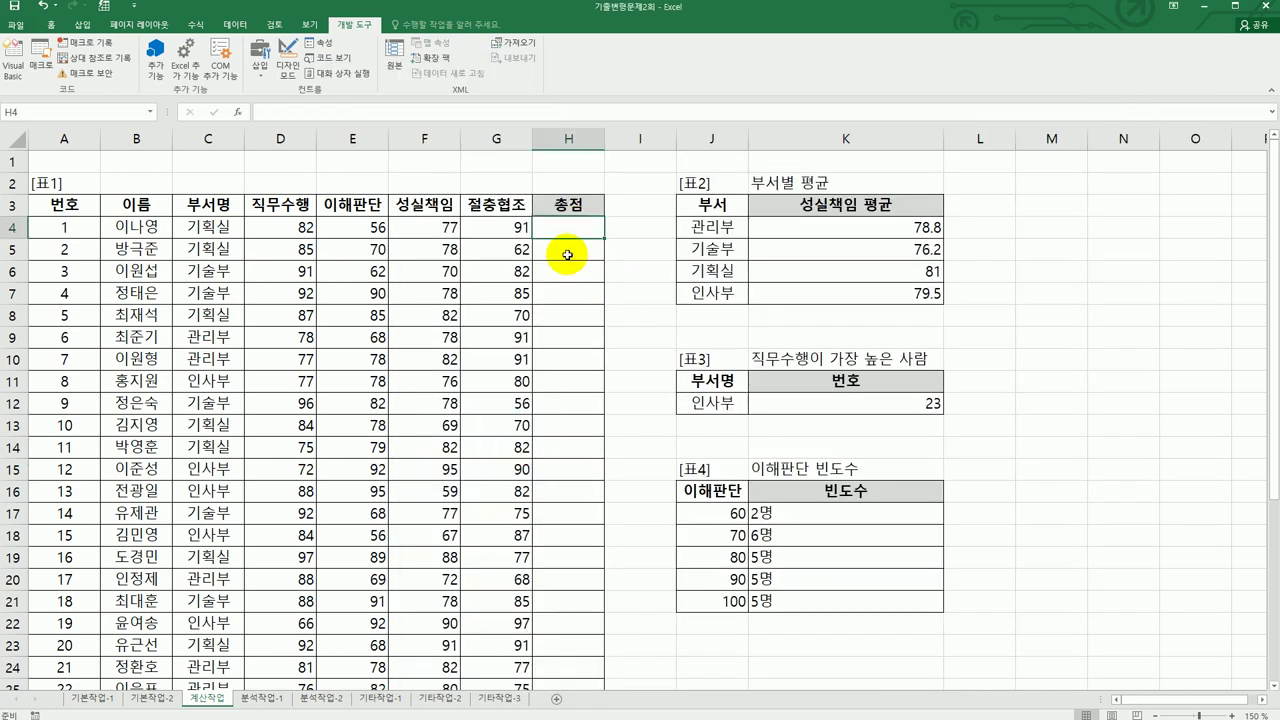
click(237, 111)
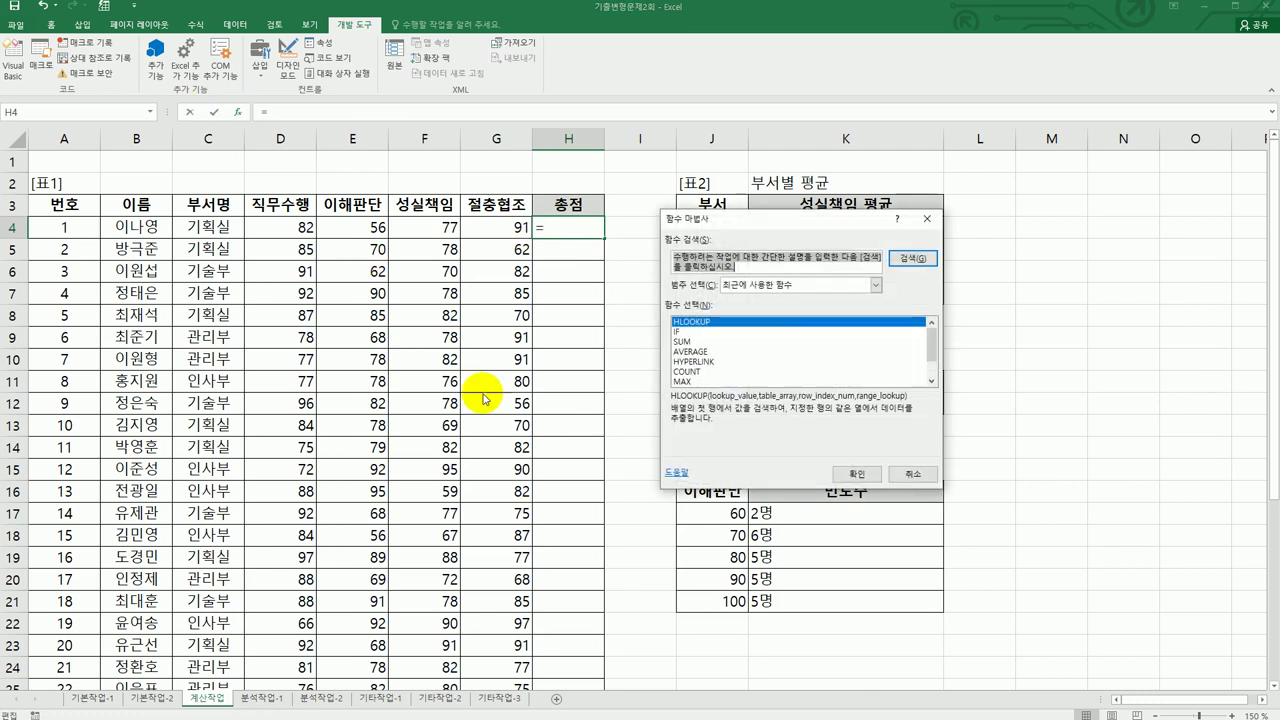
click(766, 286)
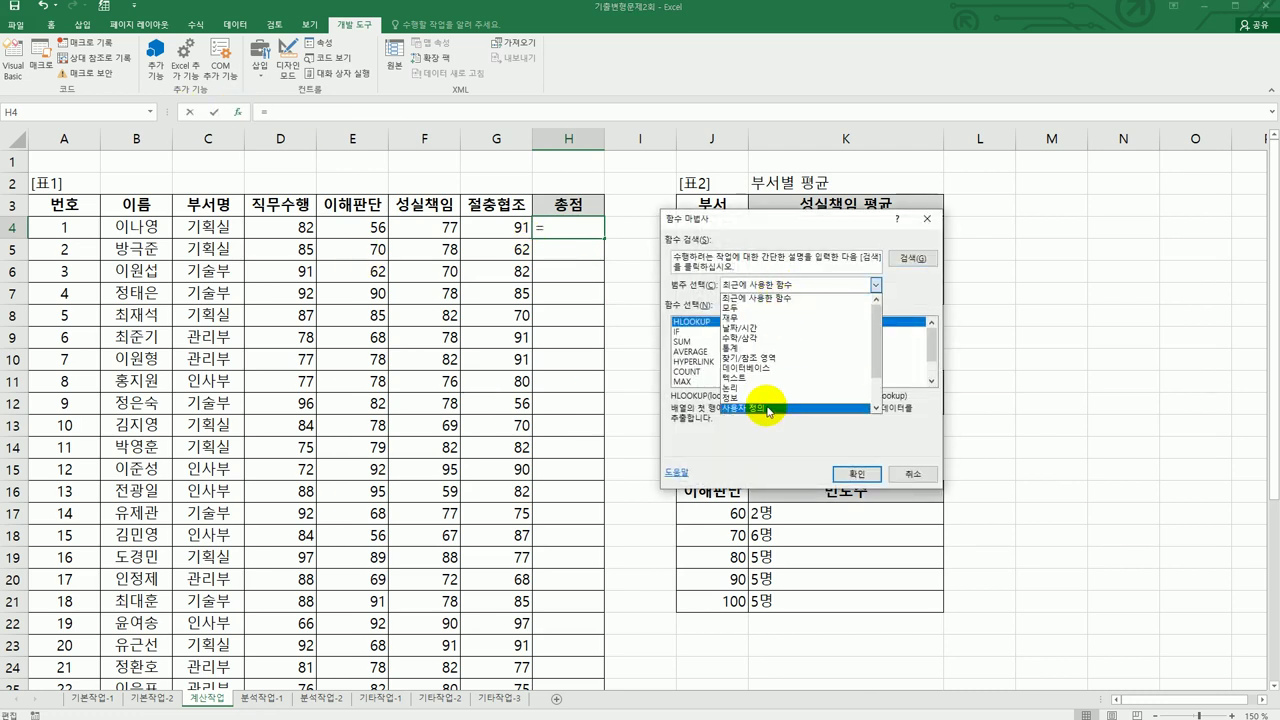
click(769, 409)
click(856, 473)
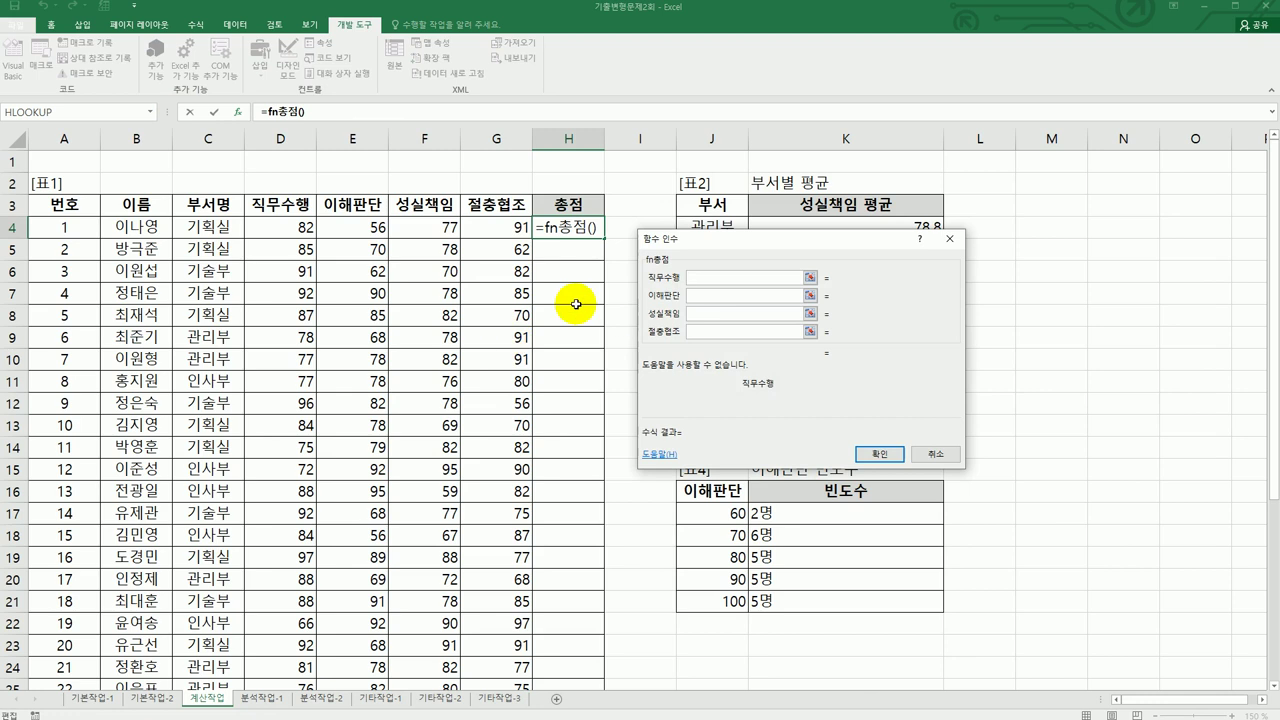
Set the fn총점 arguments to D4 for 직무수행, E4 for 이해판단, F4 for 성실책임 and G4 for 절충협조.
click(314, 226)
click(702, 295)
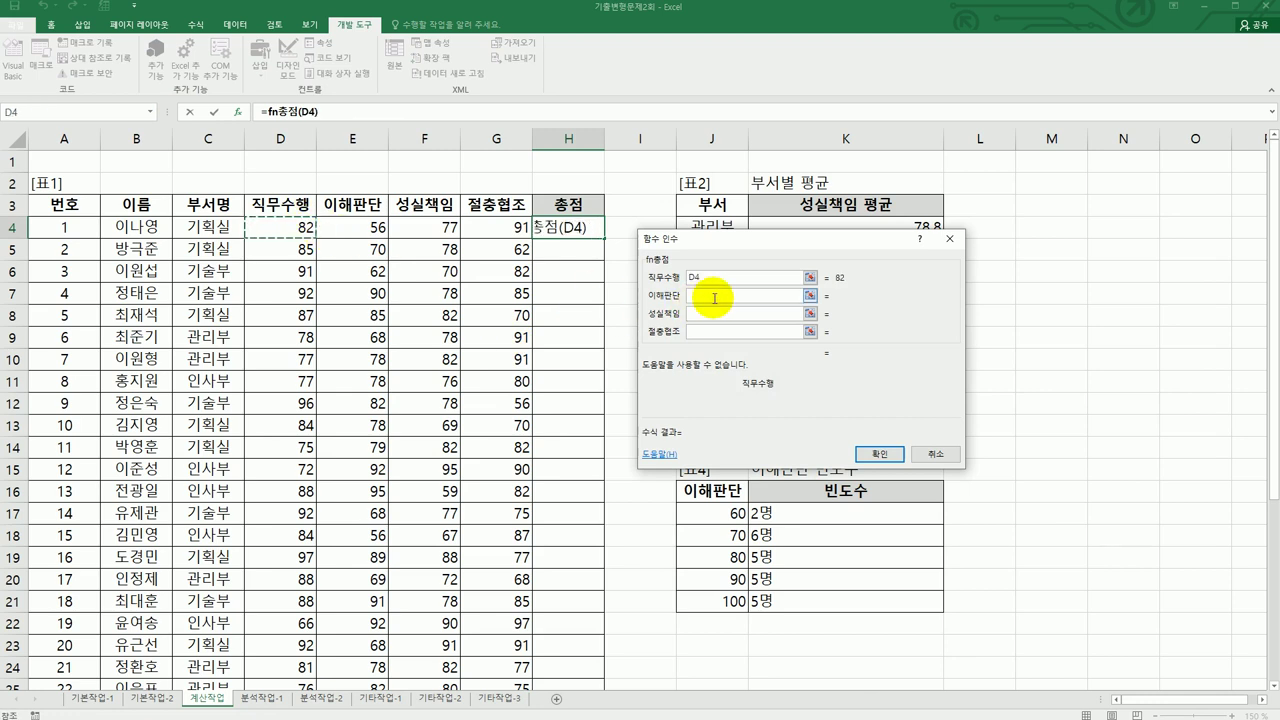
click(352, 226)
click(702, 313)
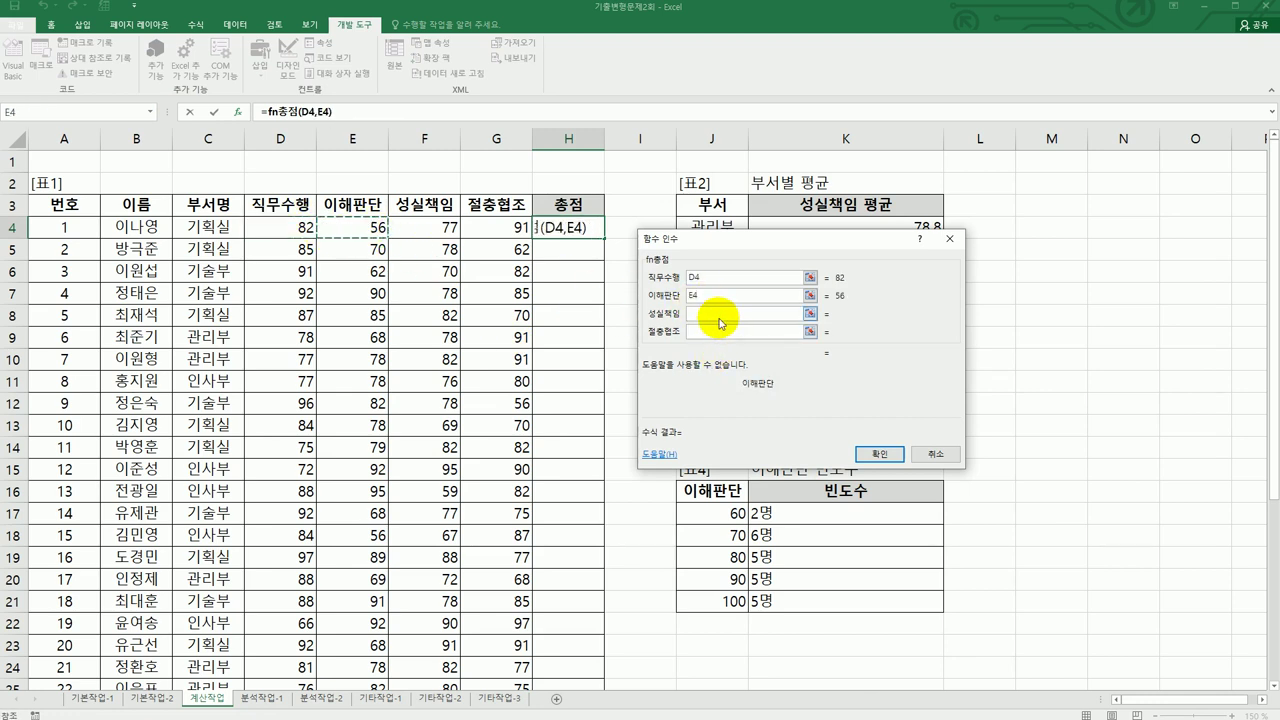
click(450, 226)
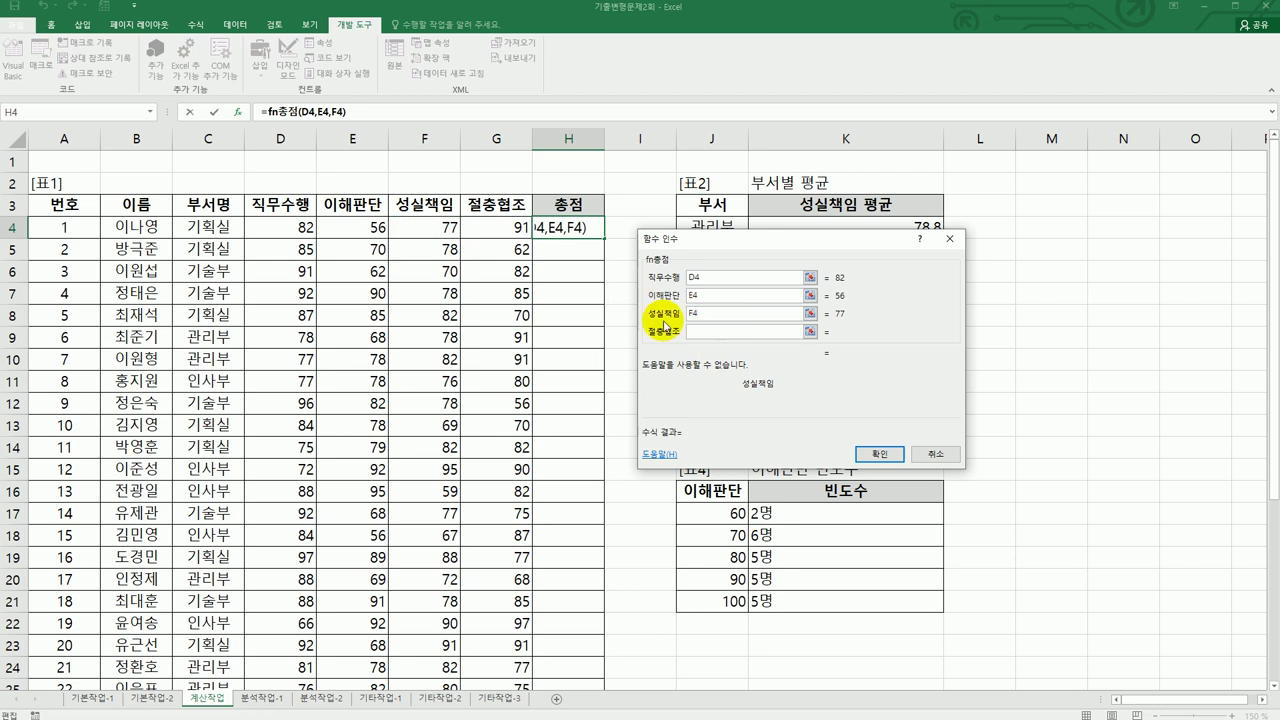
click(722, 331)
click(501, 227)
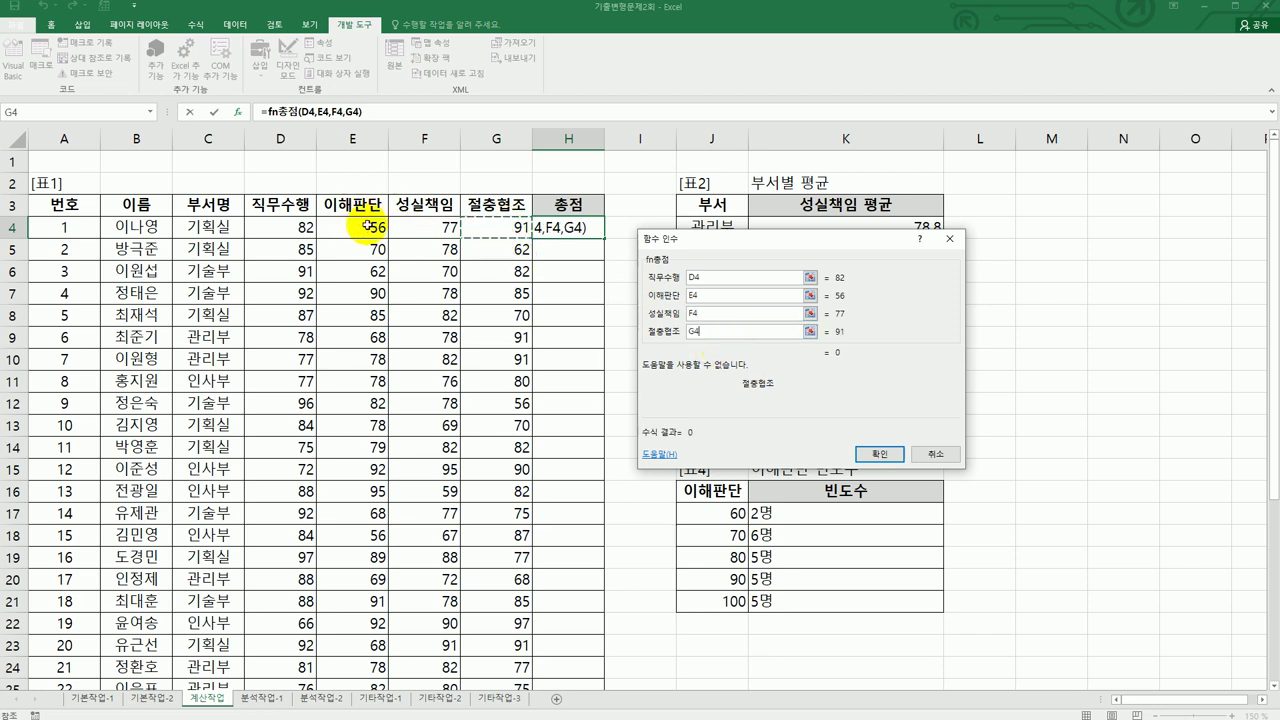
click(879, 454)
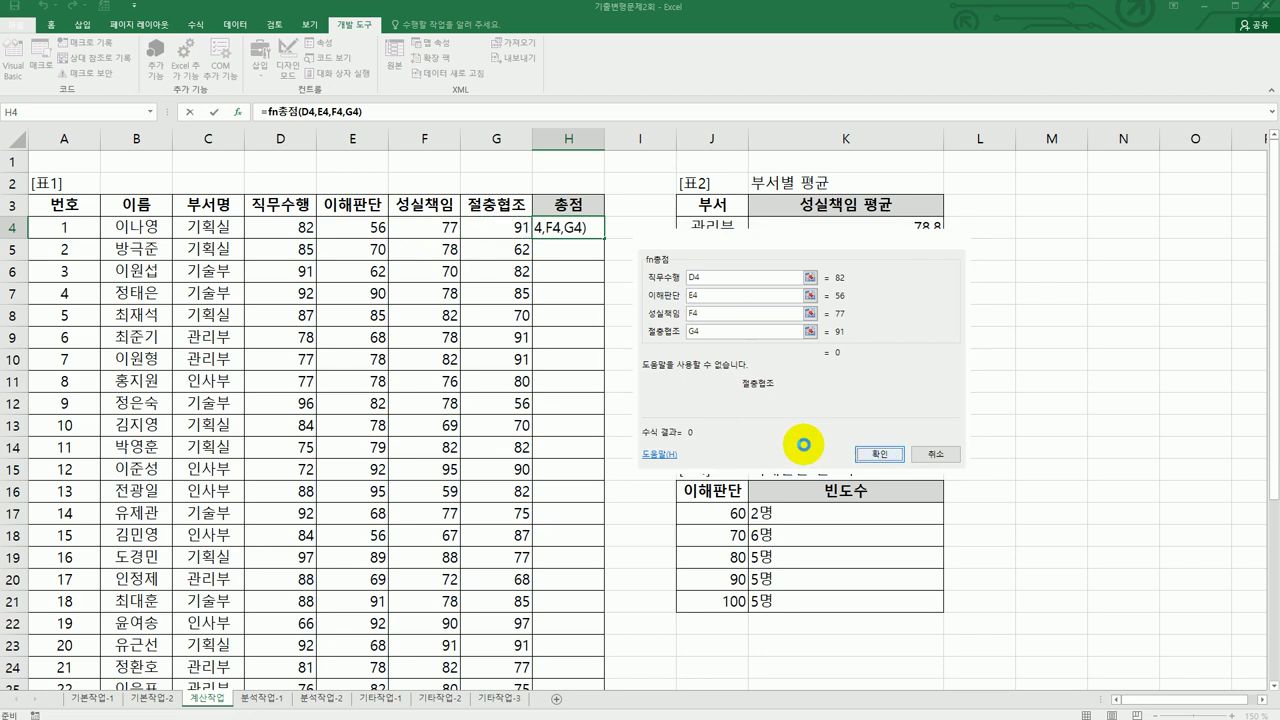
Fill the fn총점 formula from H4 down the 총점 column and call up the Visual Basic editor again.
double_click(604, 238)
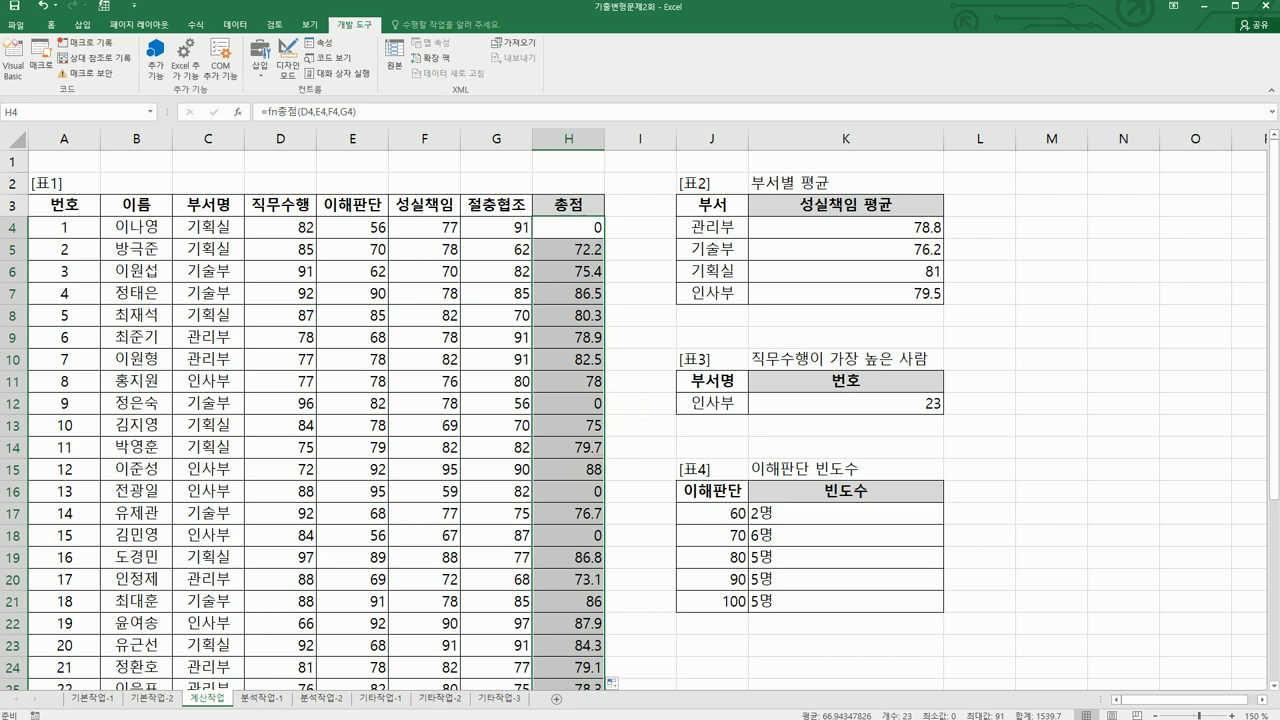
key(alt+F11)
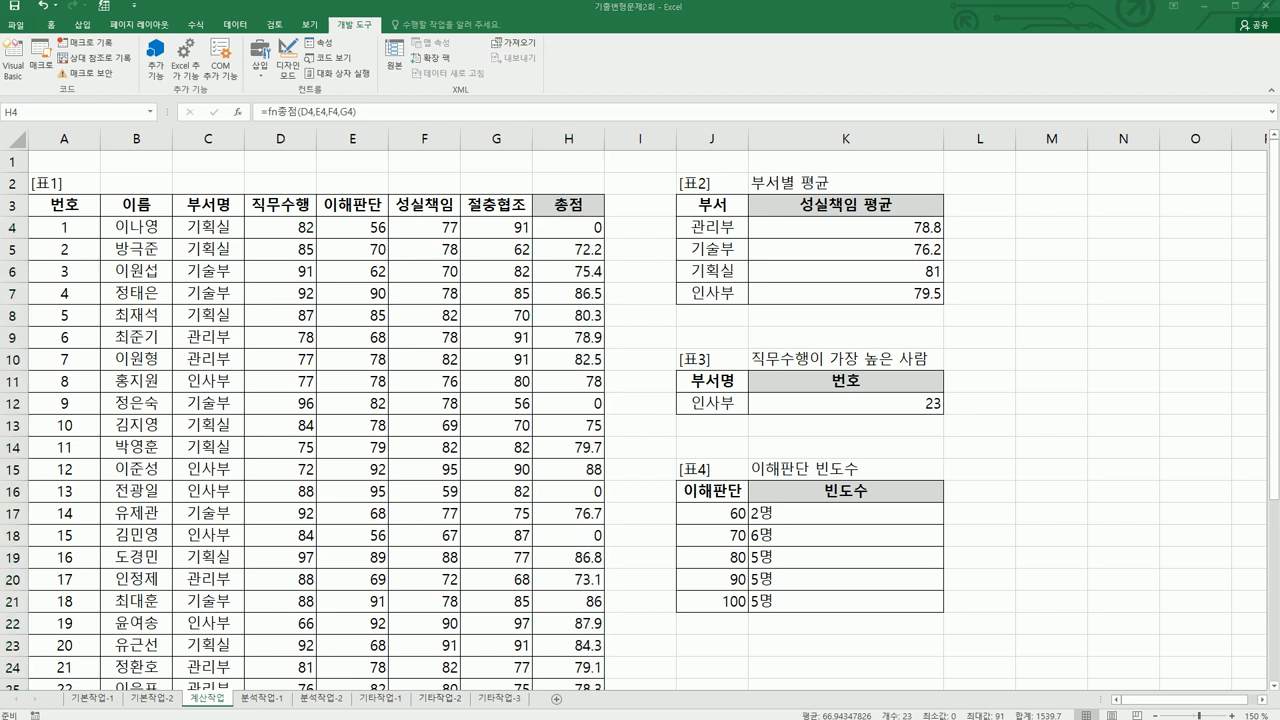
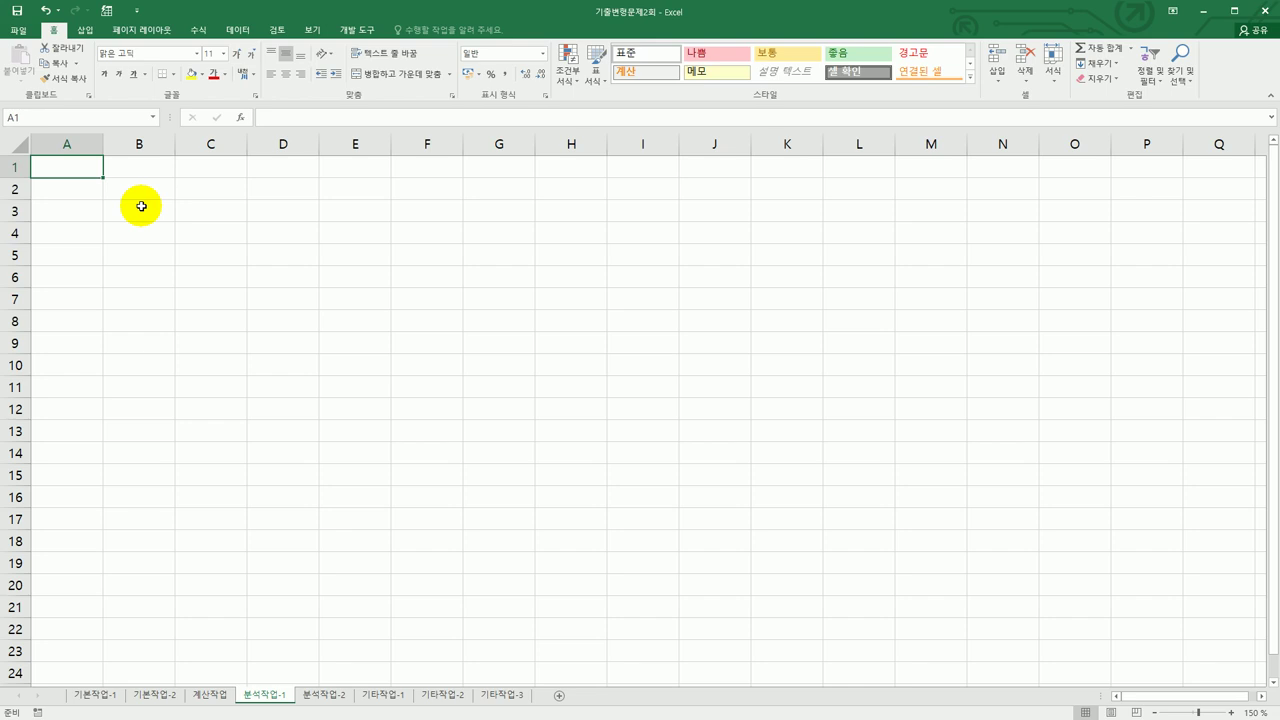
Start a Microsoft Query import of external data at cell B5 of the 분석작업-1 sheet.
click(141, 206)
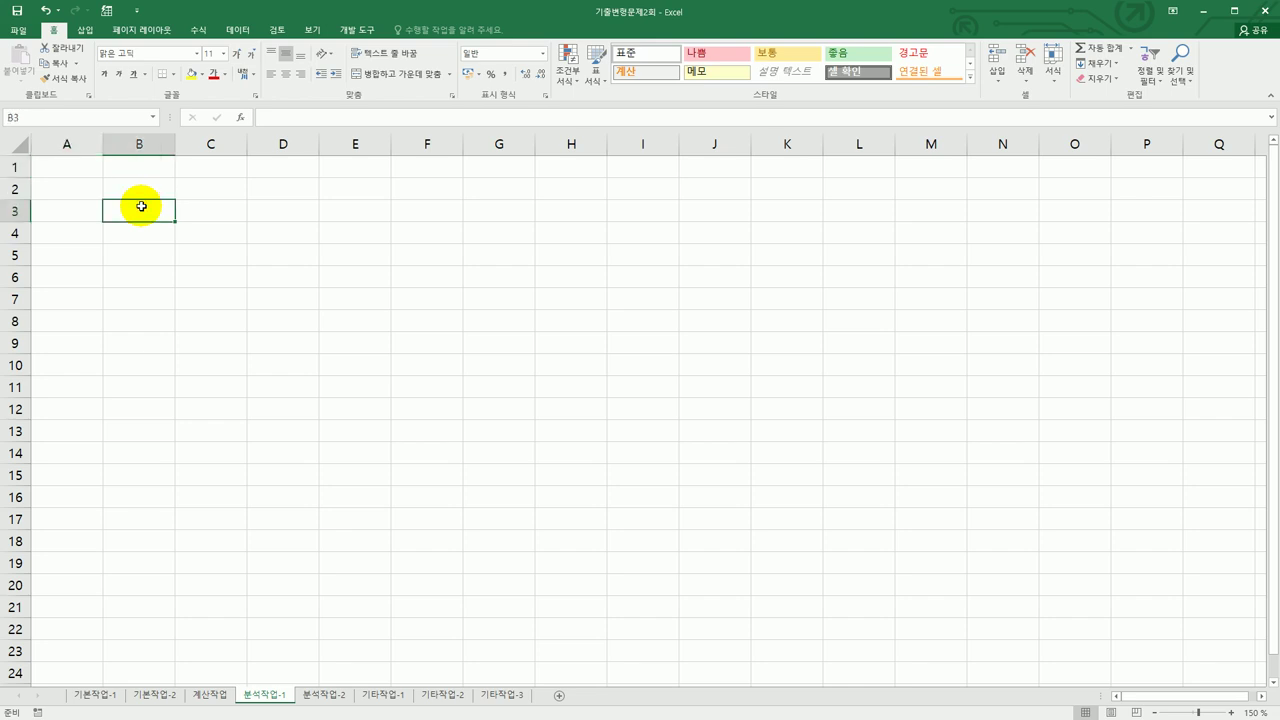
click(140, 260)
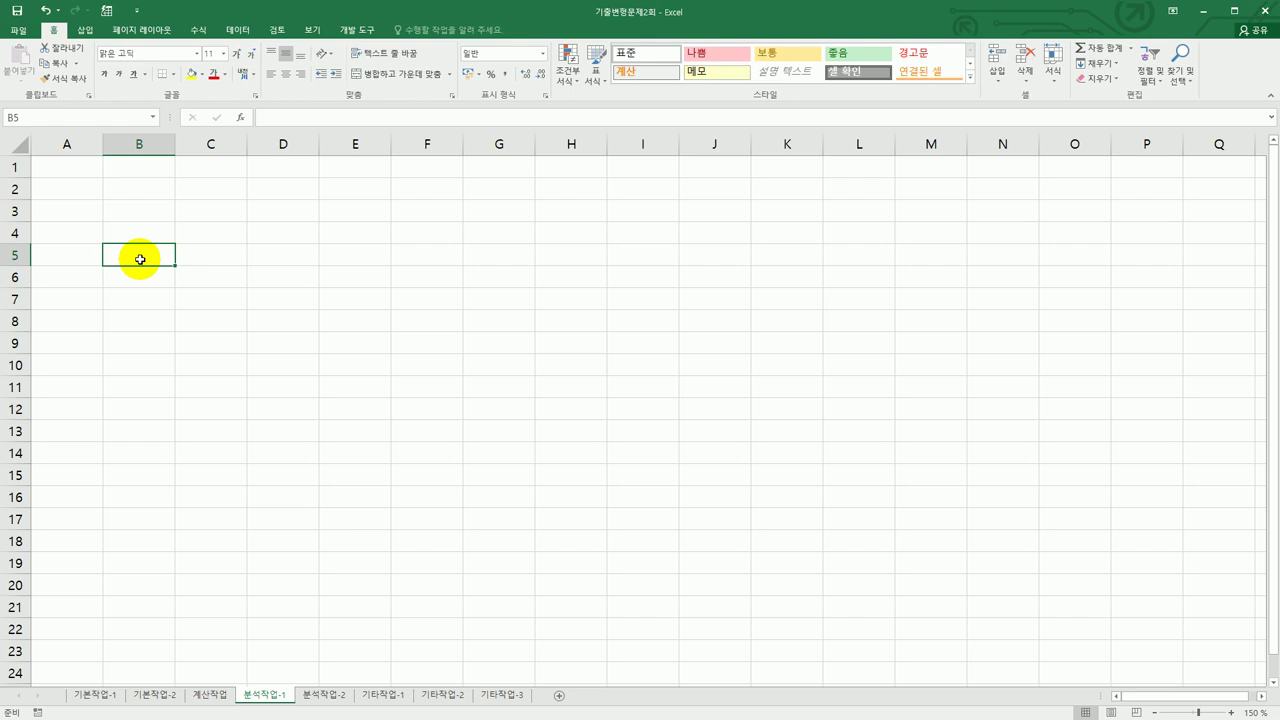
click(238, 30)
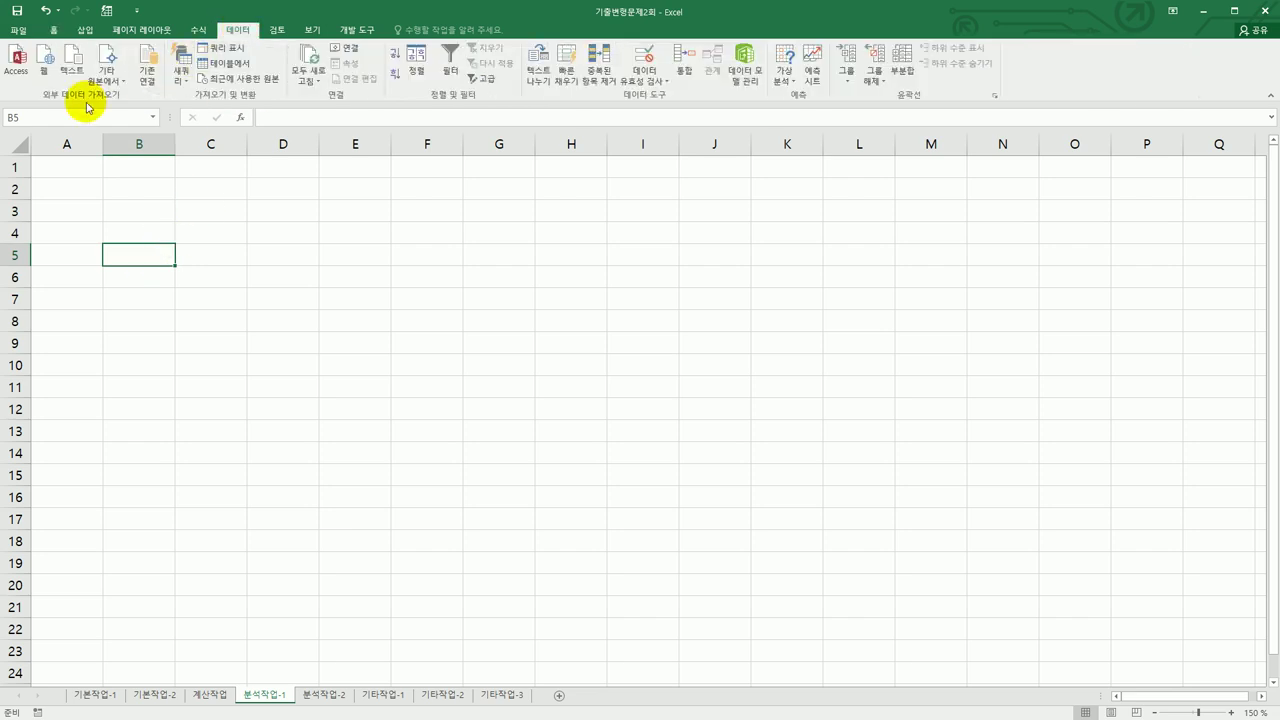
click(105, 72)
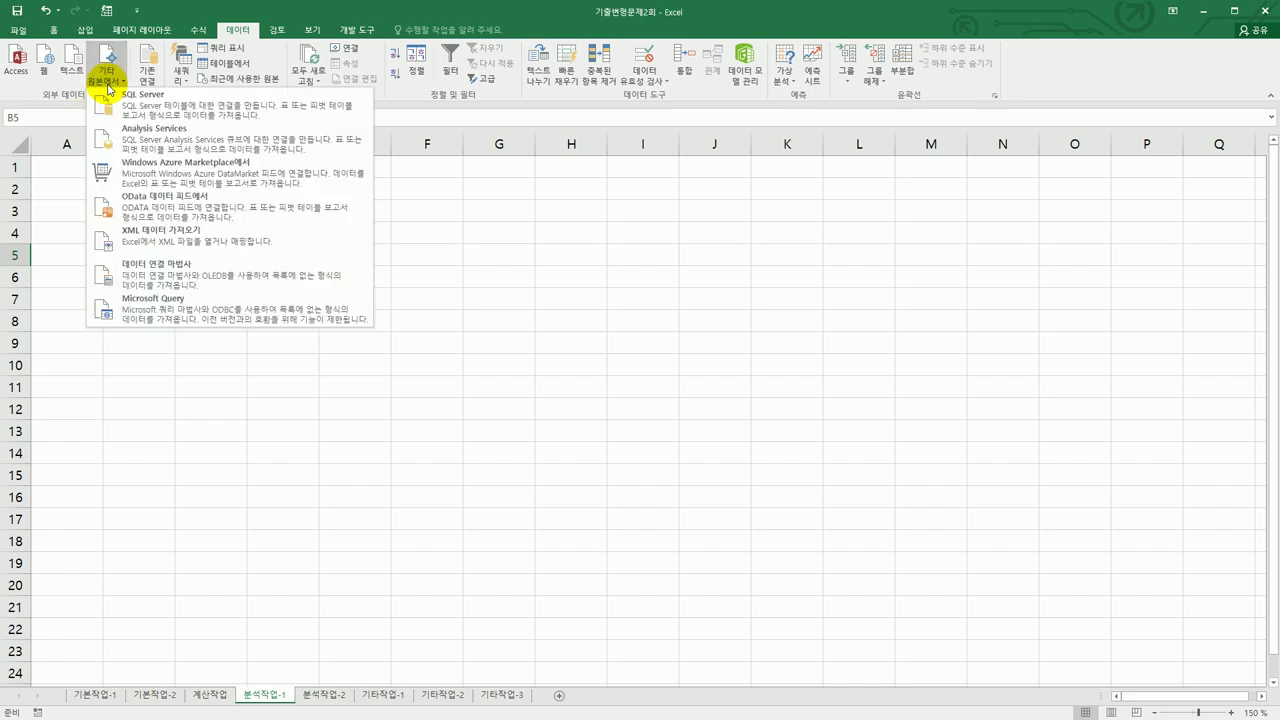
click(199, 322)
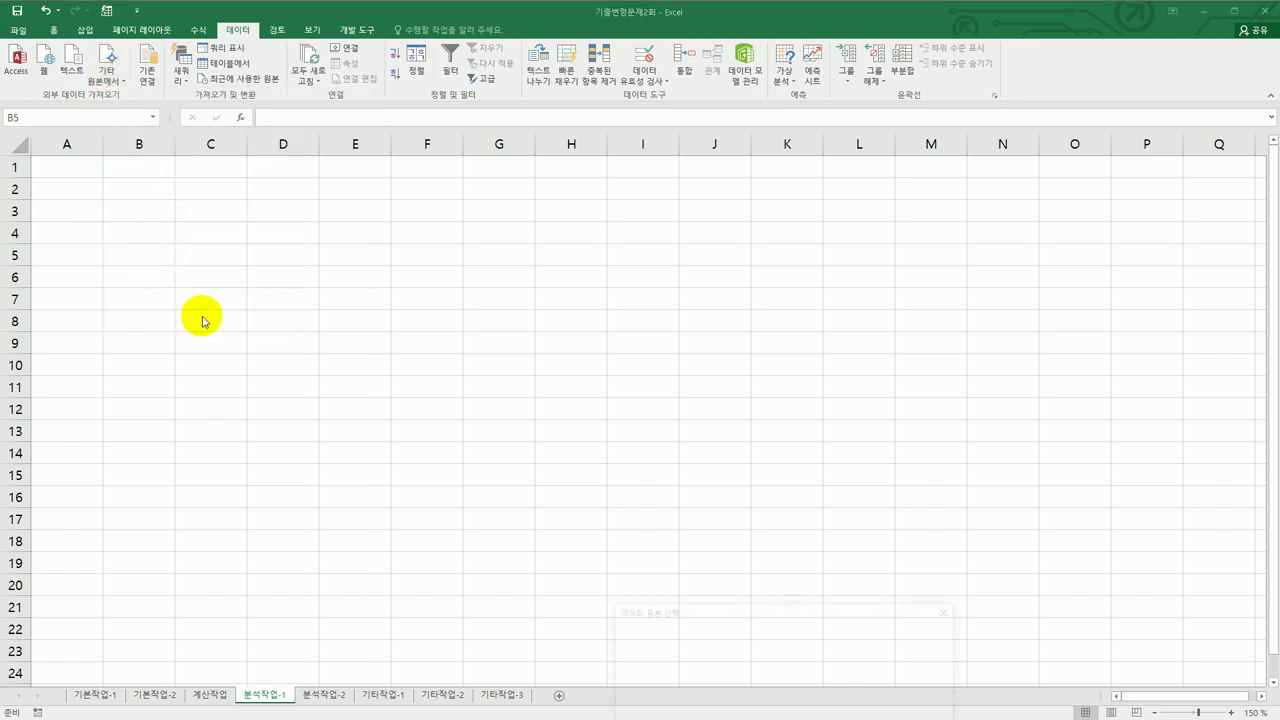
Choose MS Access Database as the data source and connect to the database 인사현황.accdb.
drag(709, 609, 646, 214)
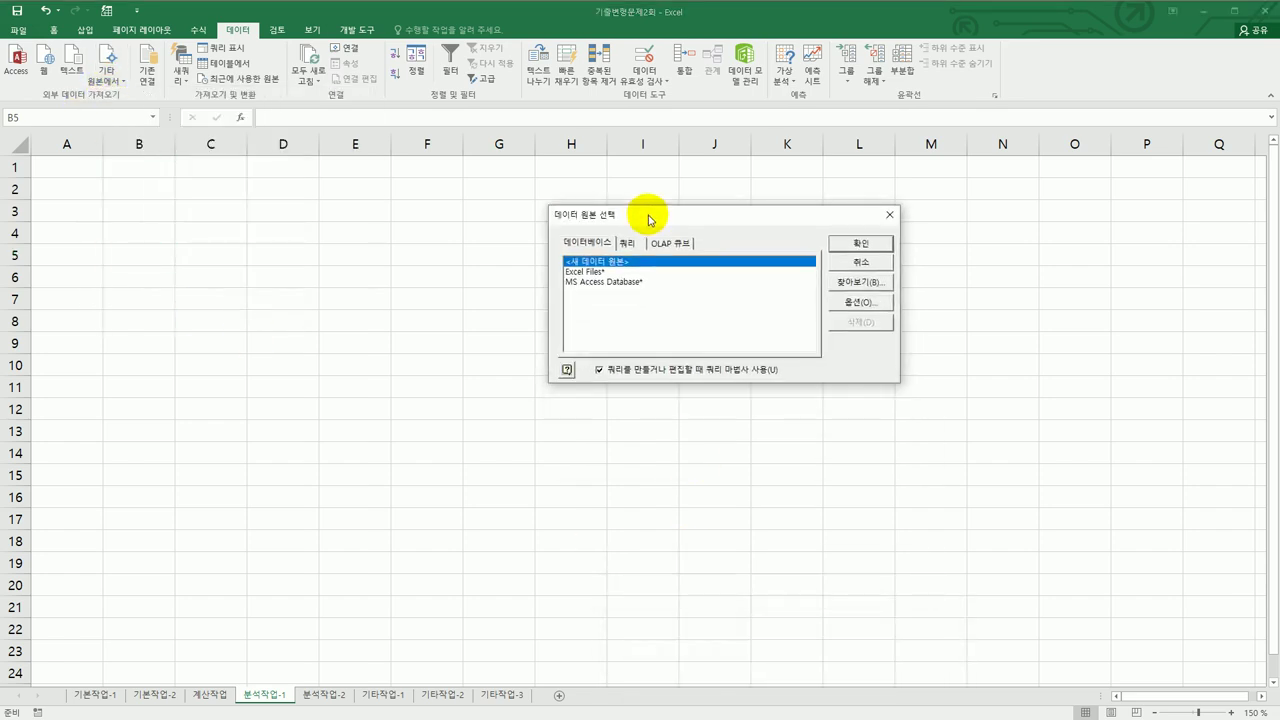
click(606, 282)
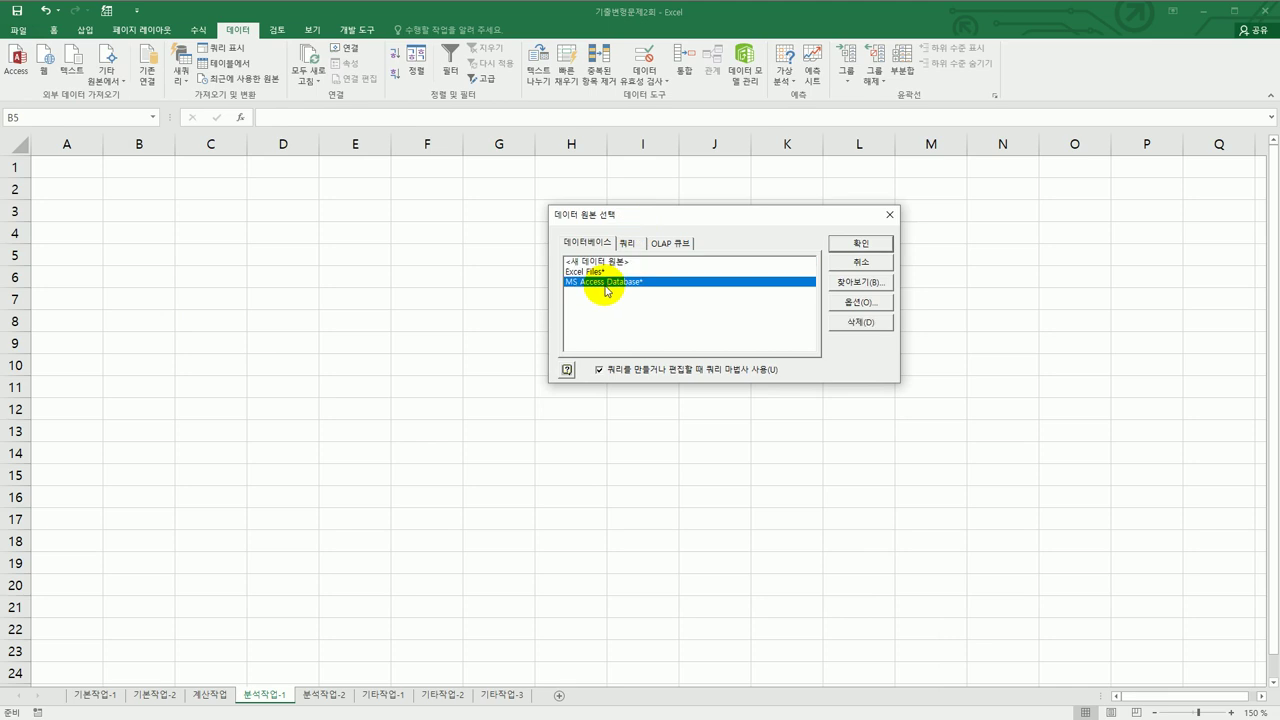
click(878, 245)
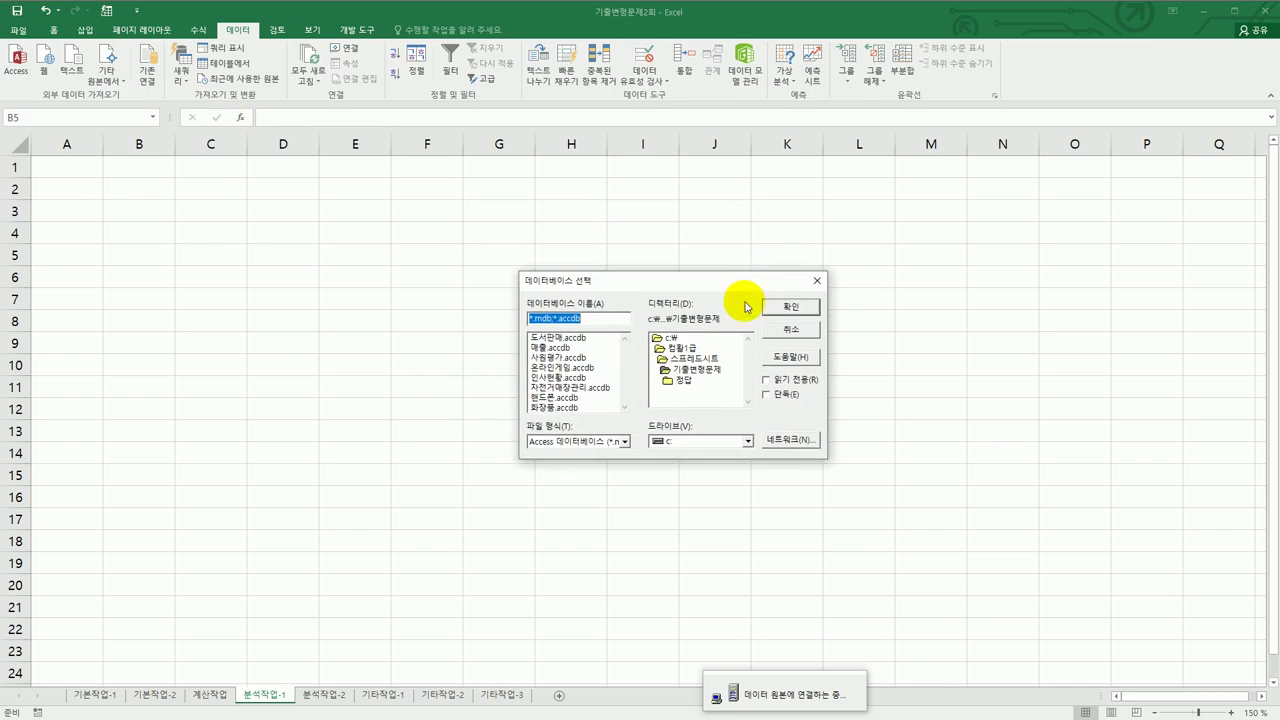
click(571, 379)
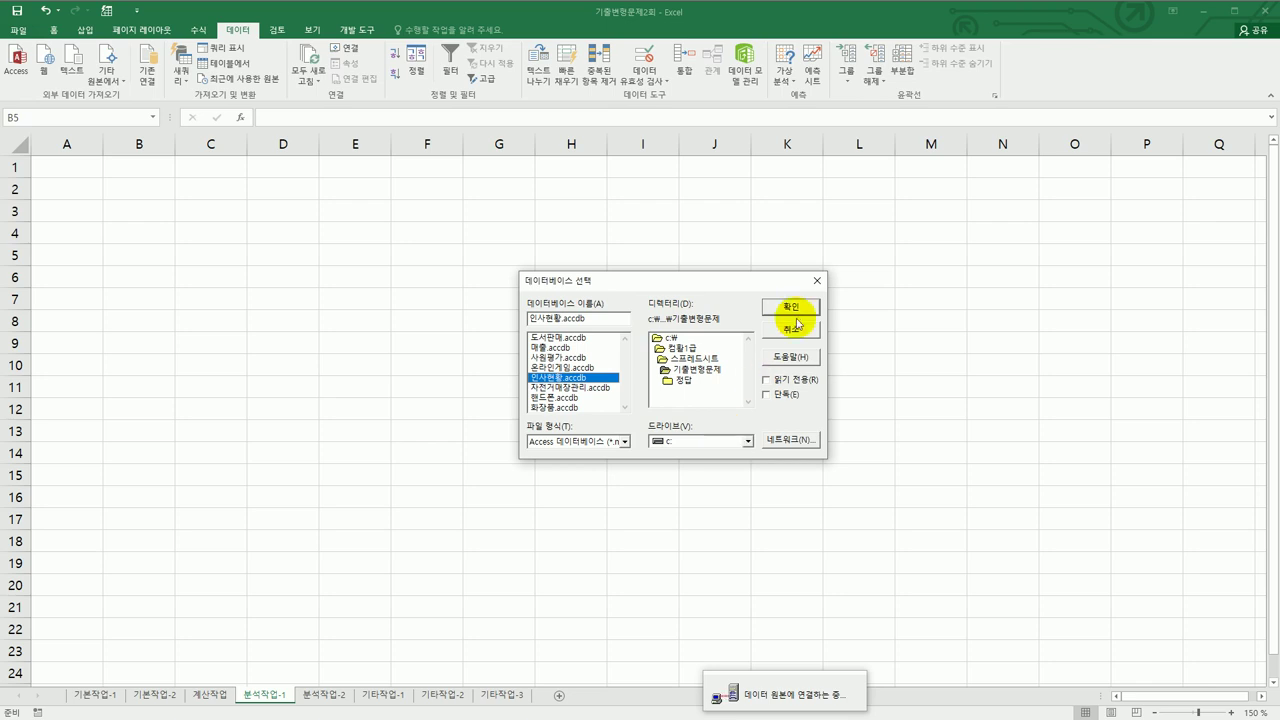
click(800, 310)
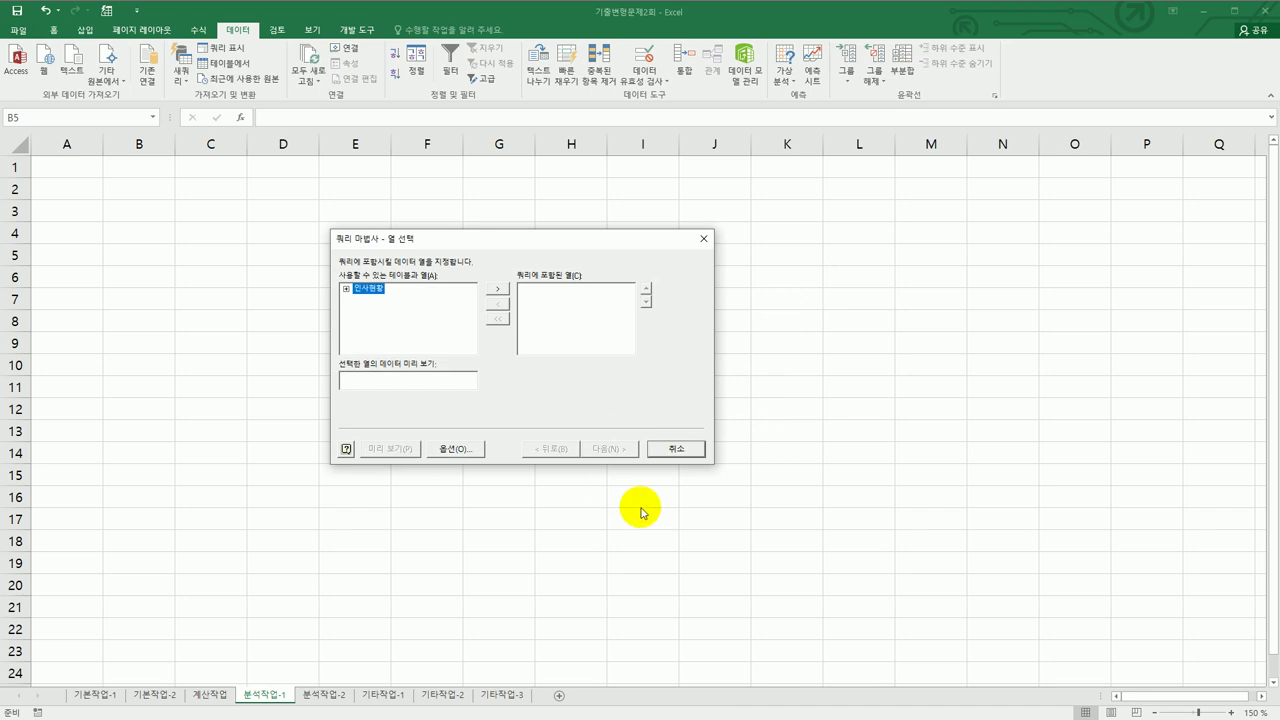
Expand the 인사현황 table and add its 부서명 column to the query.
double_click(365, 294)
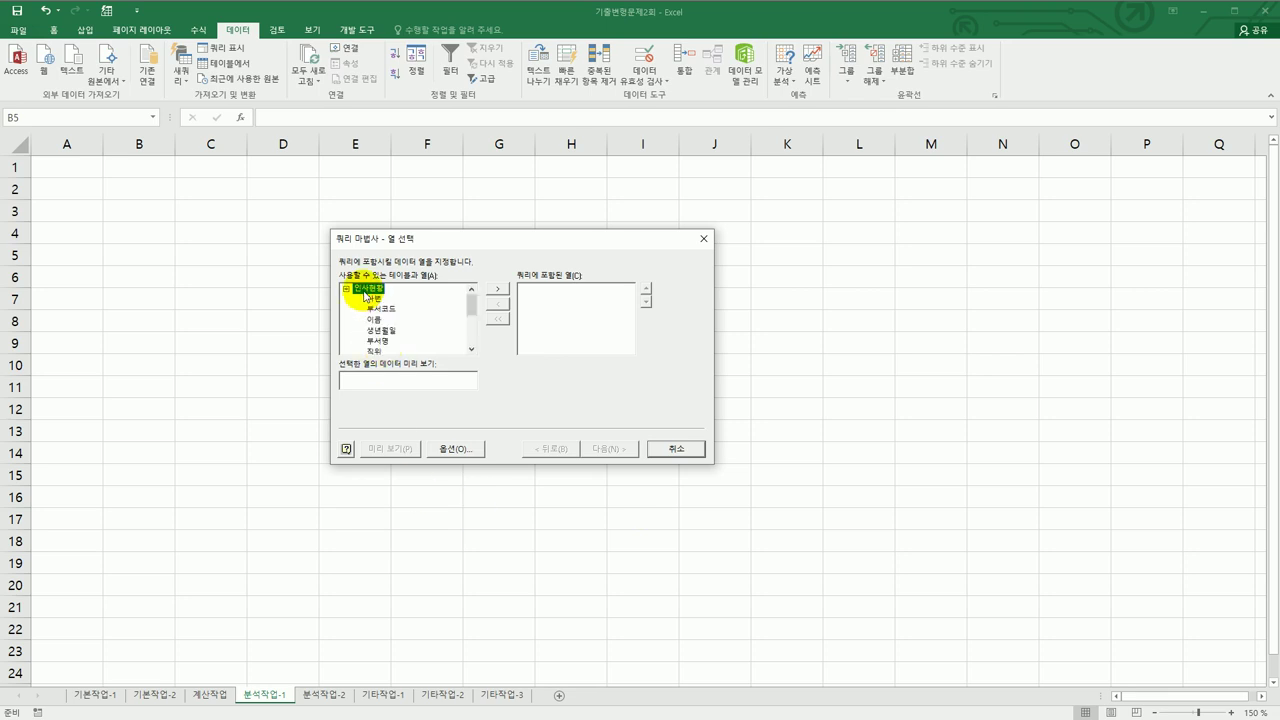
click(384, 344)
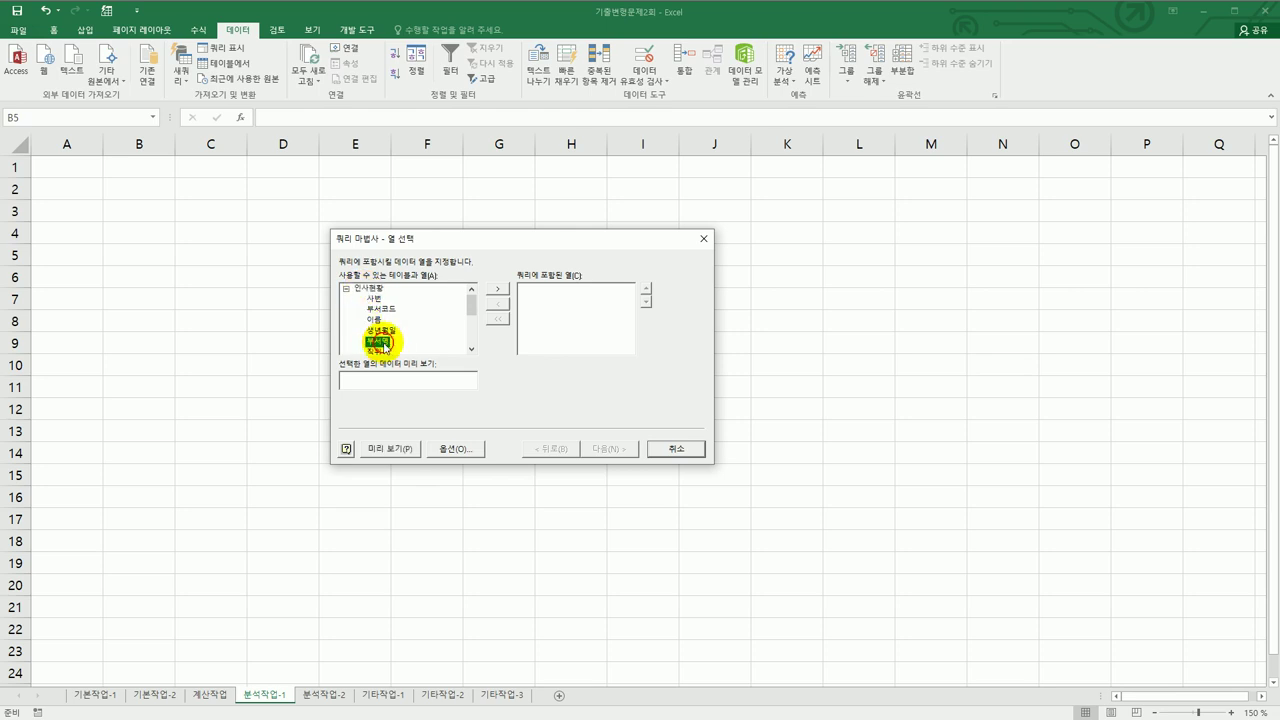
double_click(385, 346)
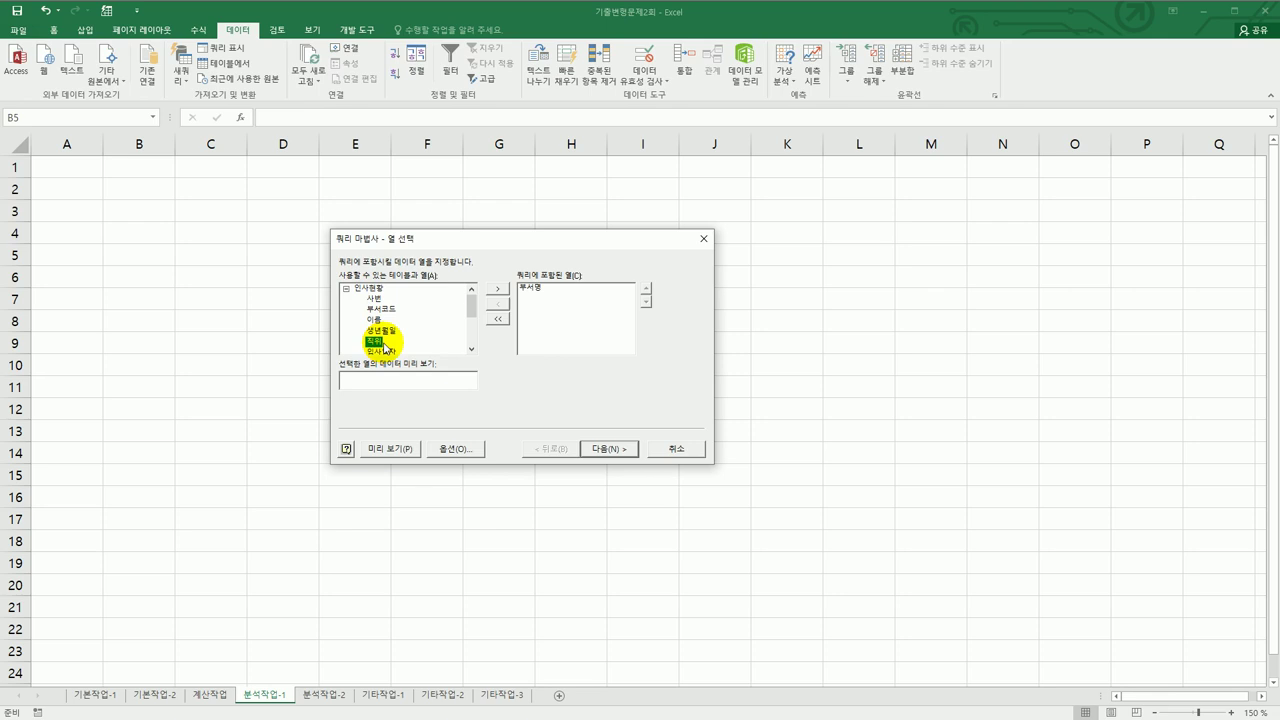
Add the 직위, 입사일자 and 직무수행 columns from the 인사현황 table to the query.
double_click(380, 342)
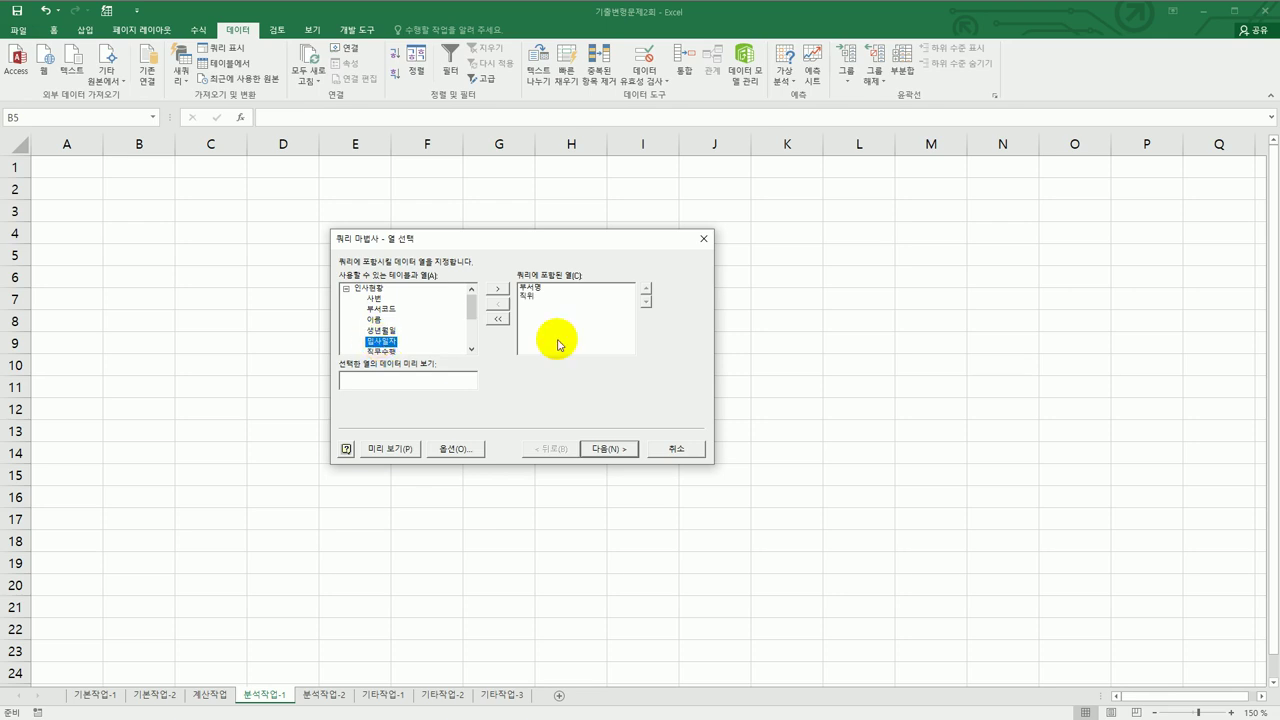
double_click(388, 342)
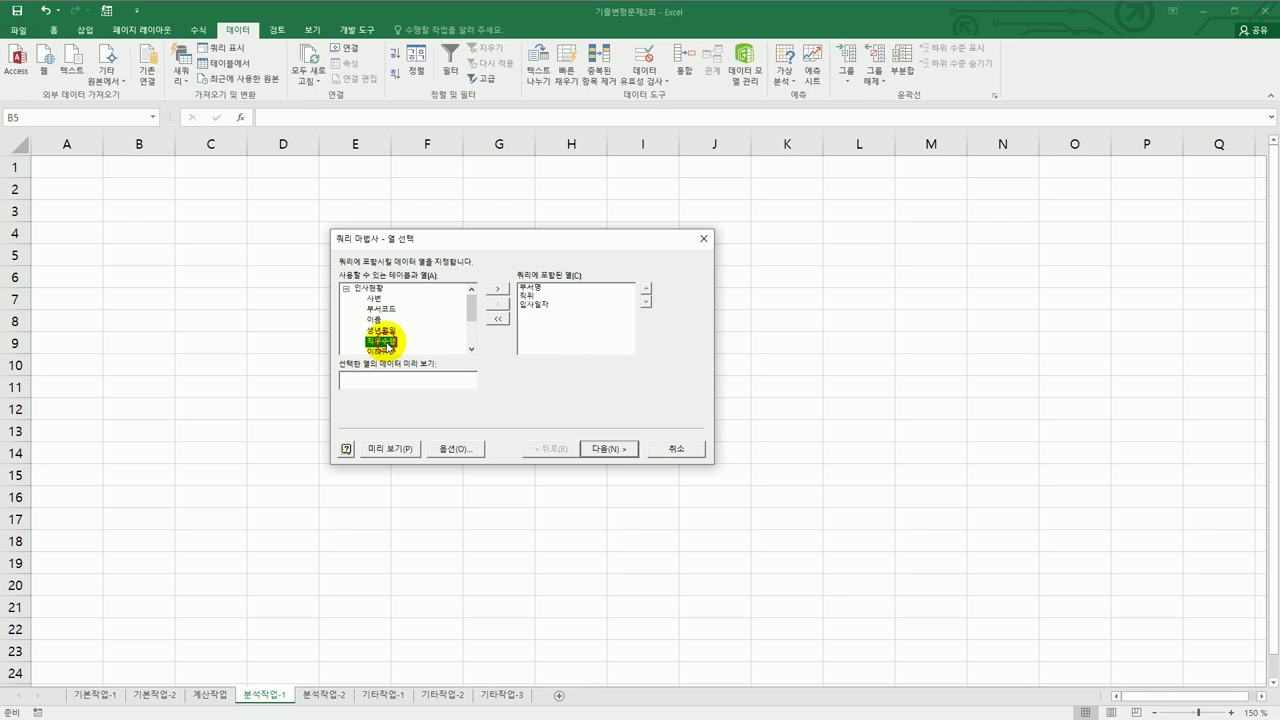
double_click(388, 342)
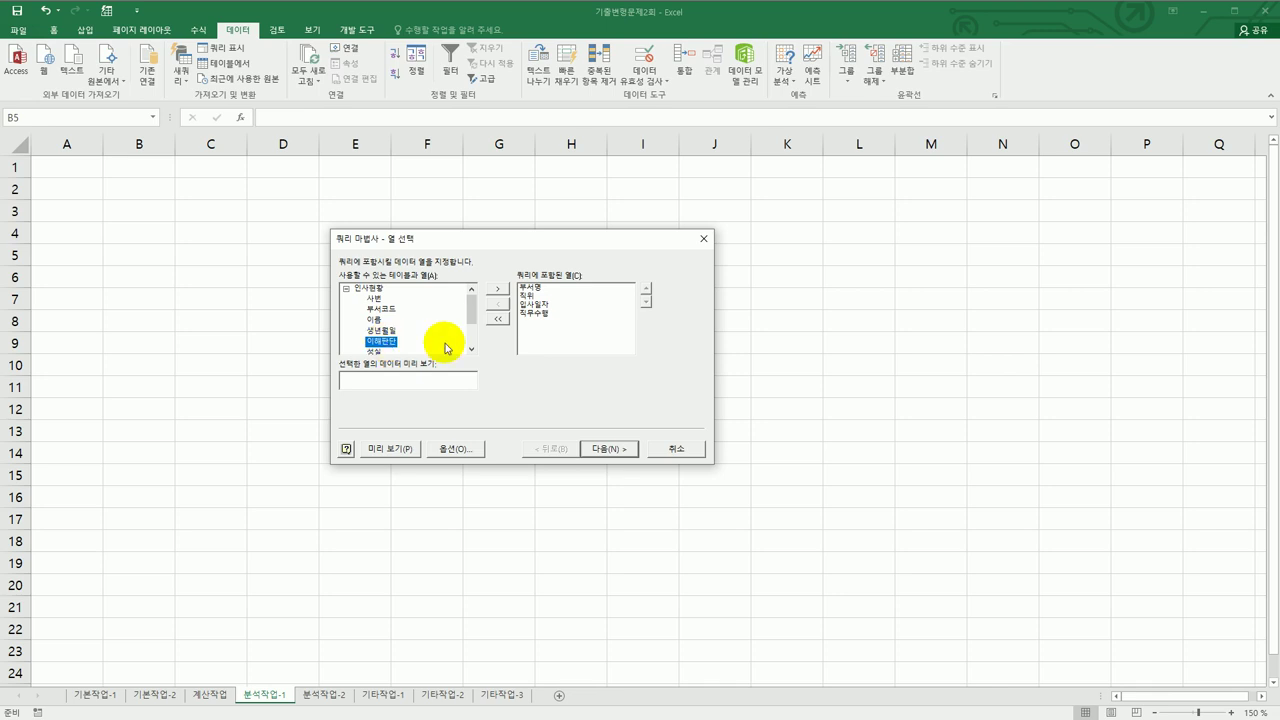
Finish the query without filters or sorting and import its data as a PivotTable report at cell B5 of the existing worksheet.
click(619, 450)
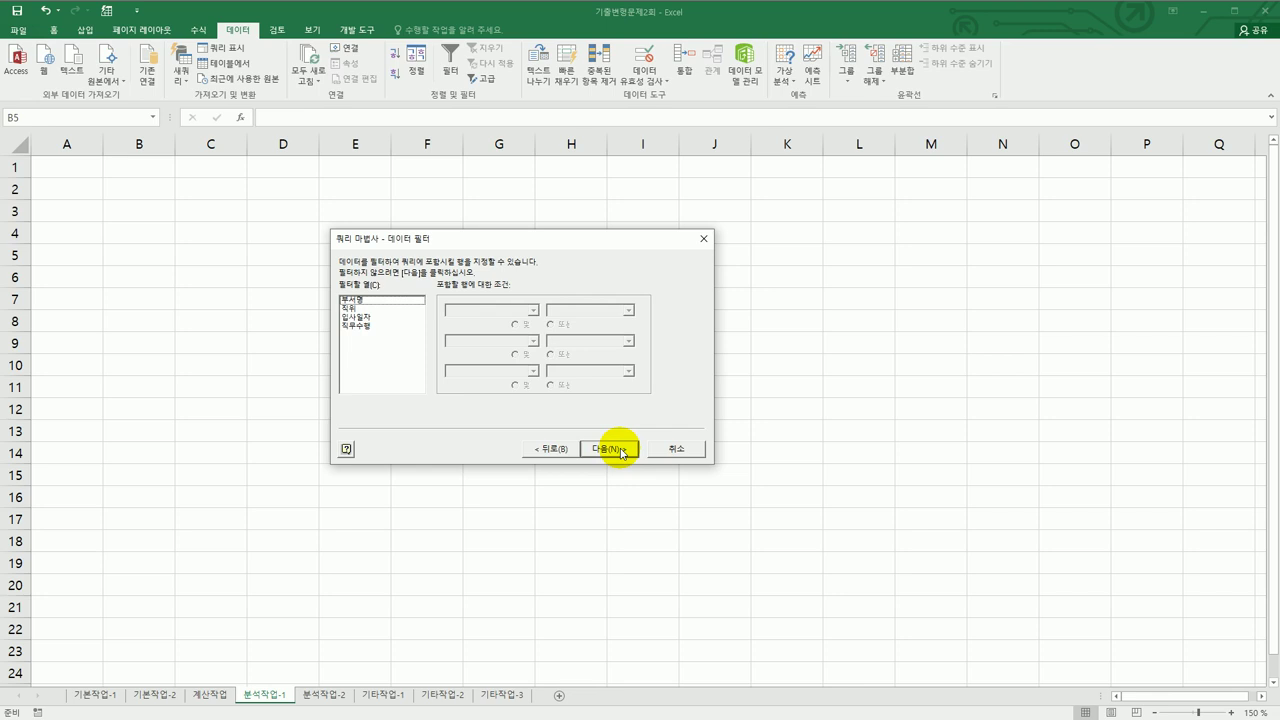
click(619, 450)
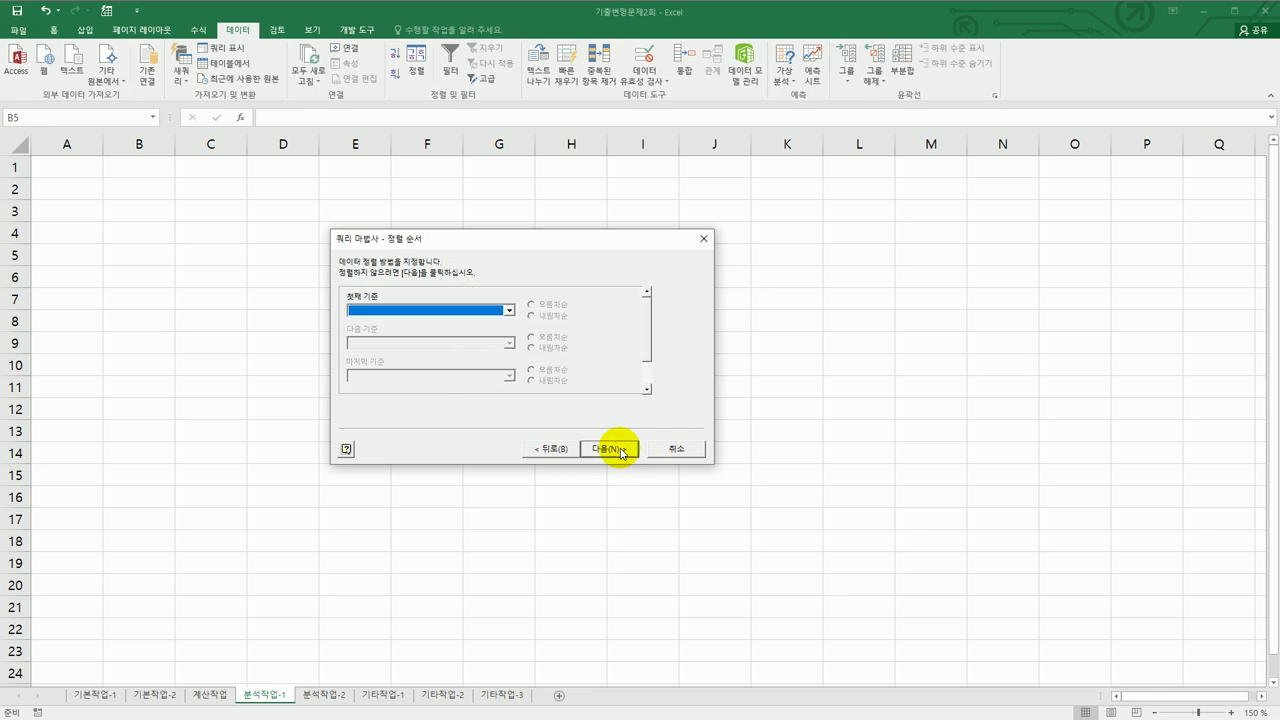
click(619, 450)
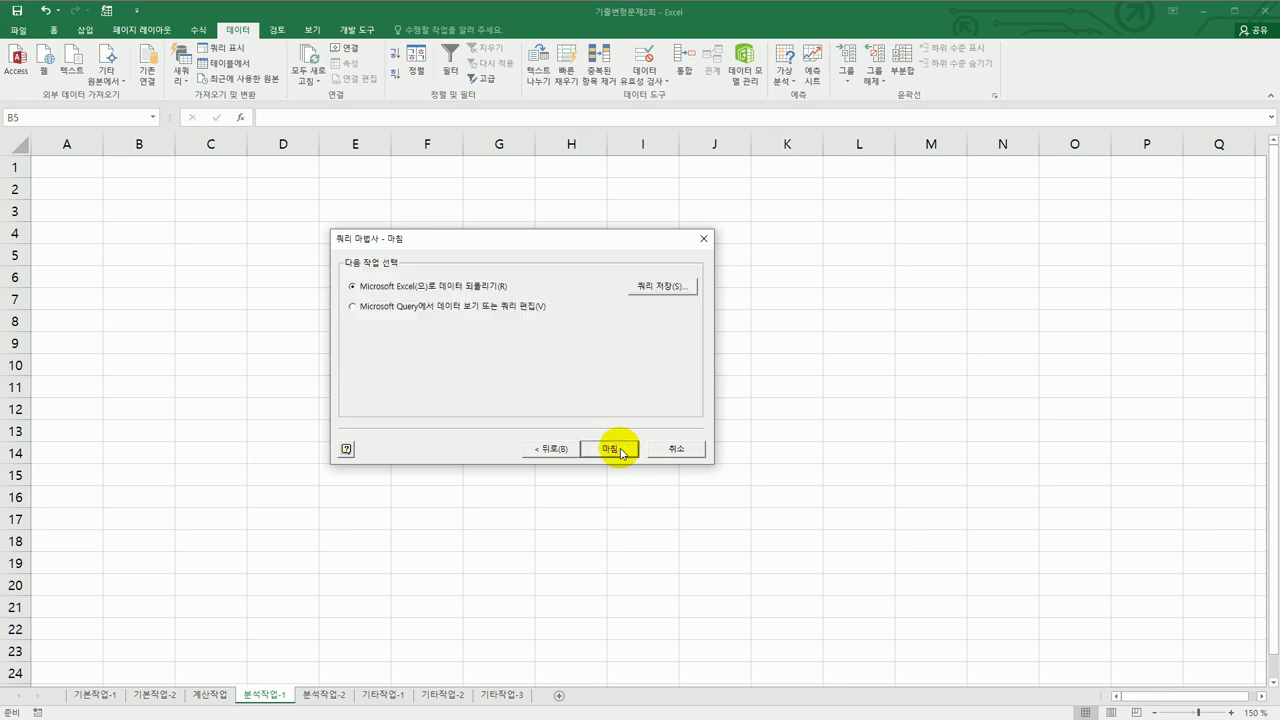
click(619, 450)
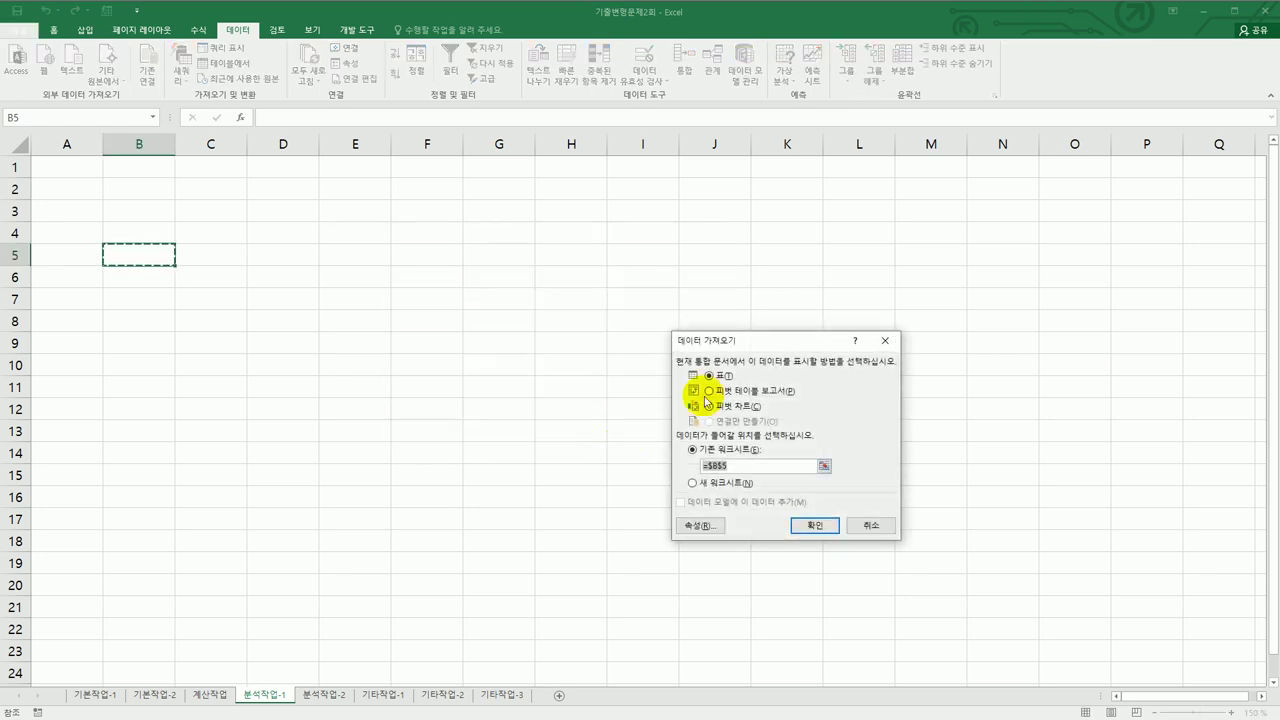
drag(757, 346, 745, 328)
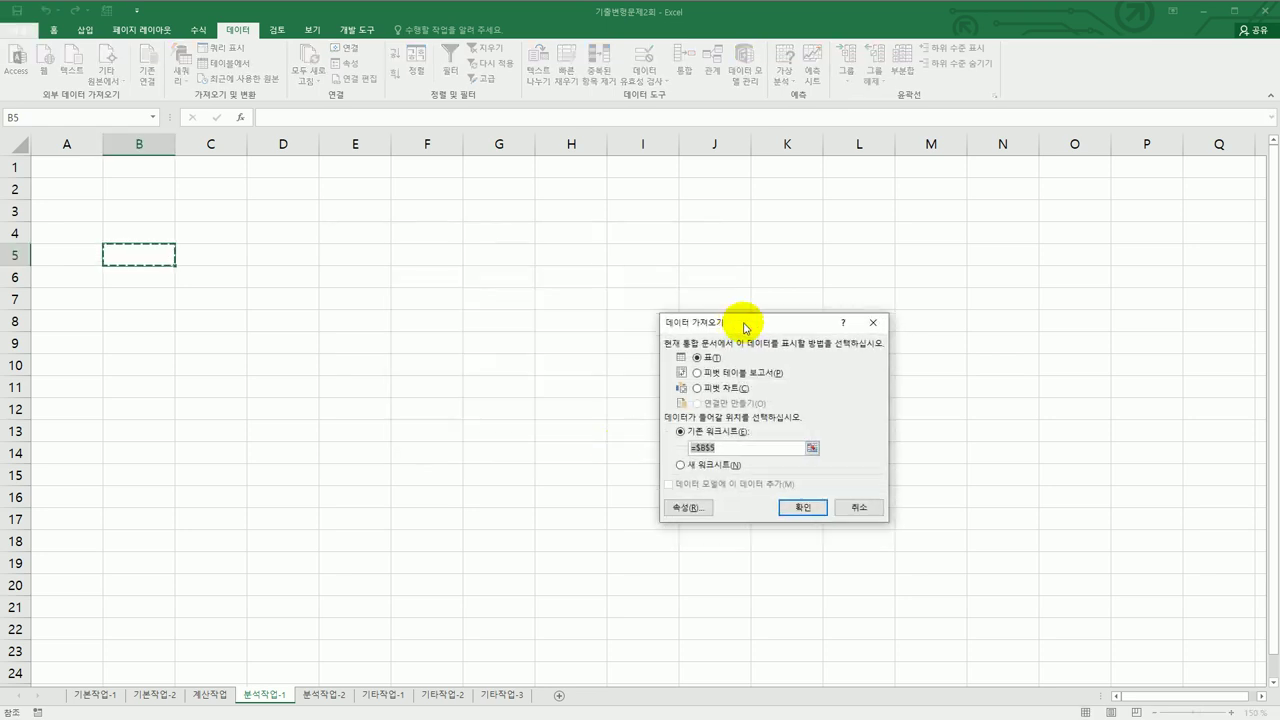
click(740, 373)
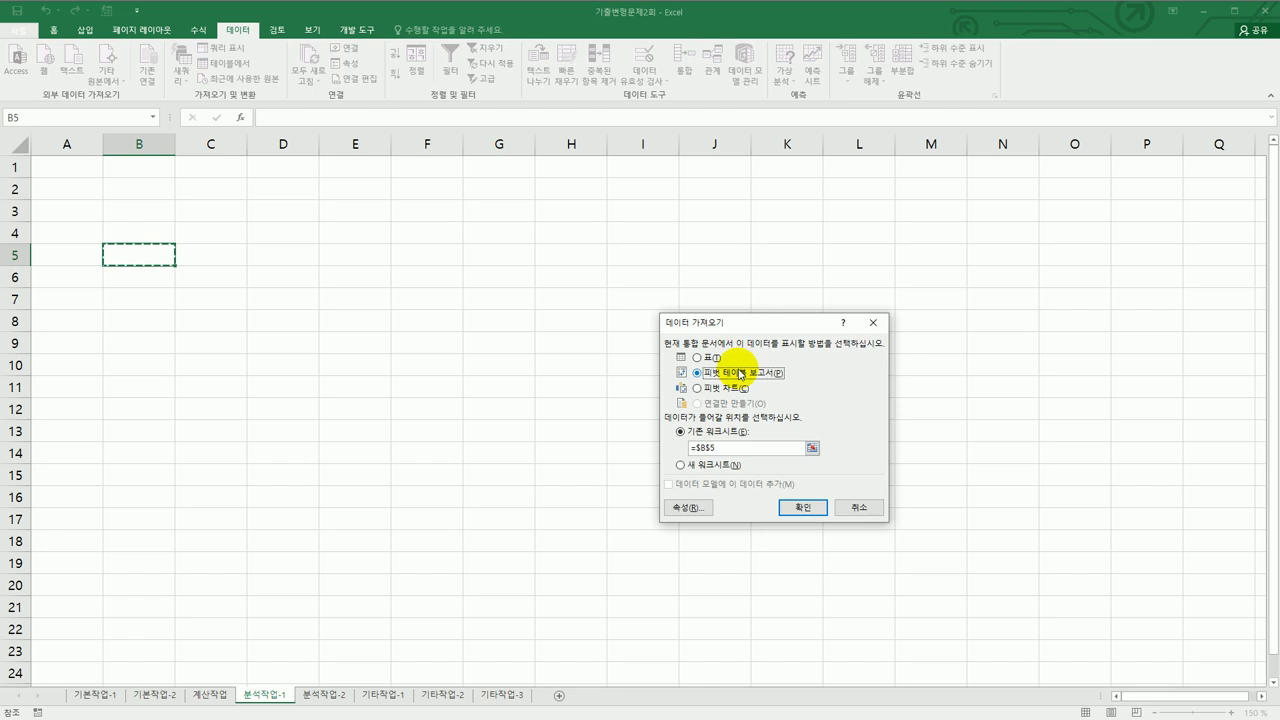
click(797, 512)
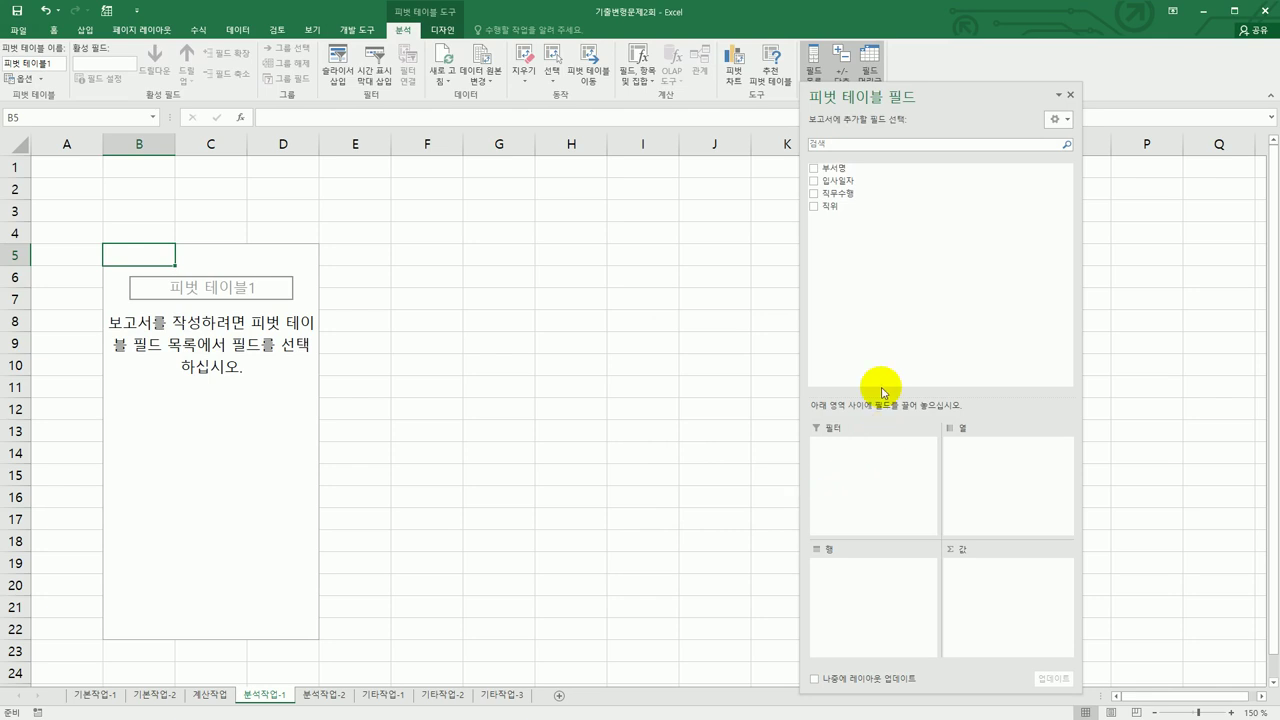
Place 부서명 in the pivot table's filter area, 직위 and 입사일자 in the rows, and 직무수행 in the values.
drag(849, 192, 832, 494)
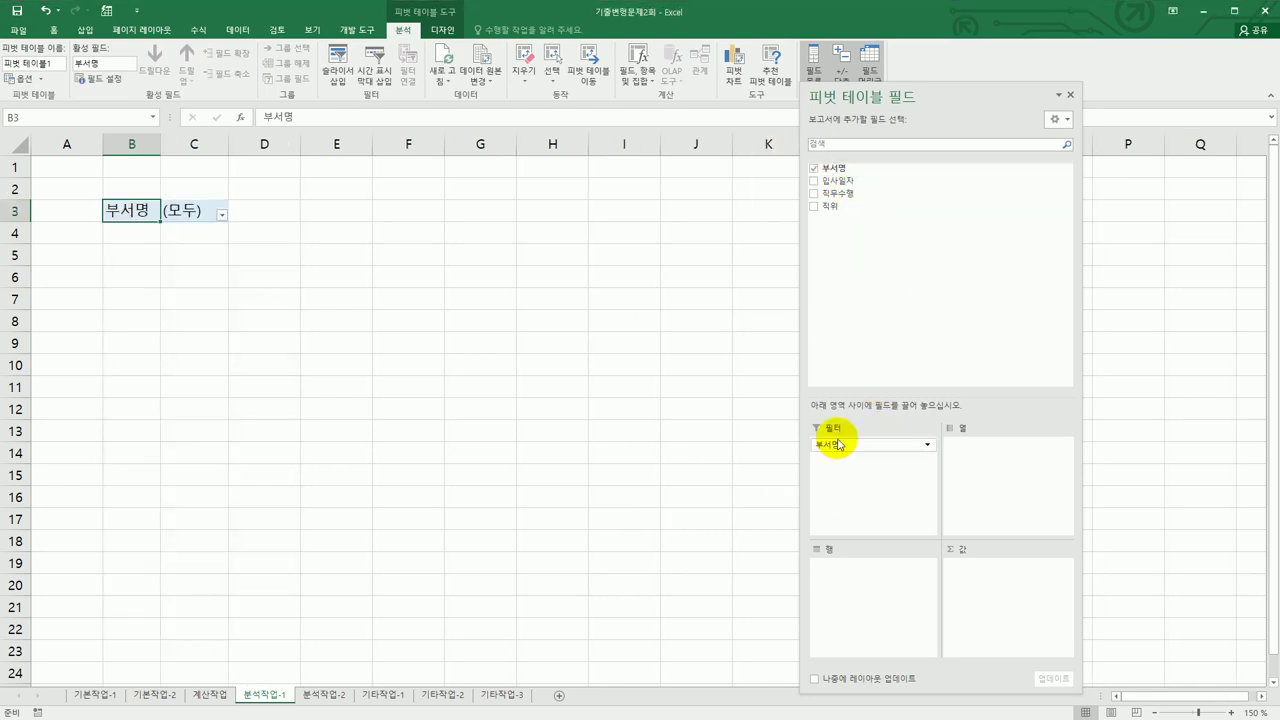
drag(858, 206, 868, 629)
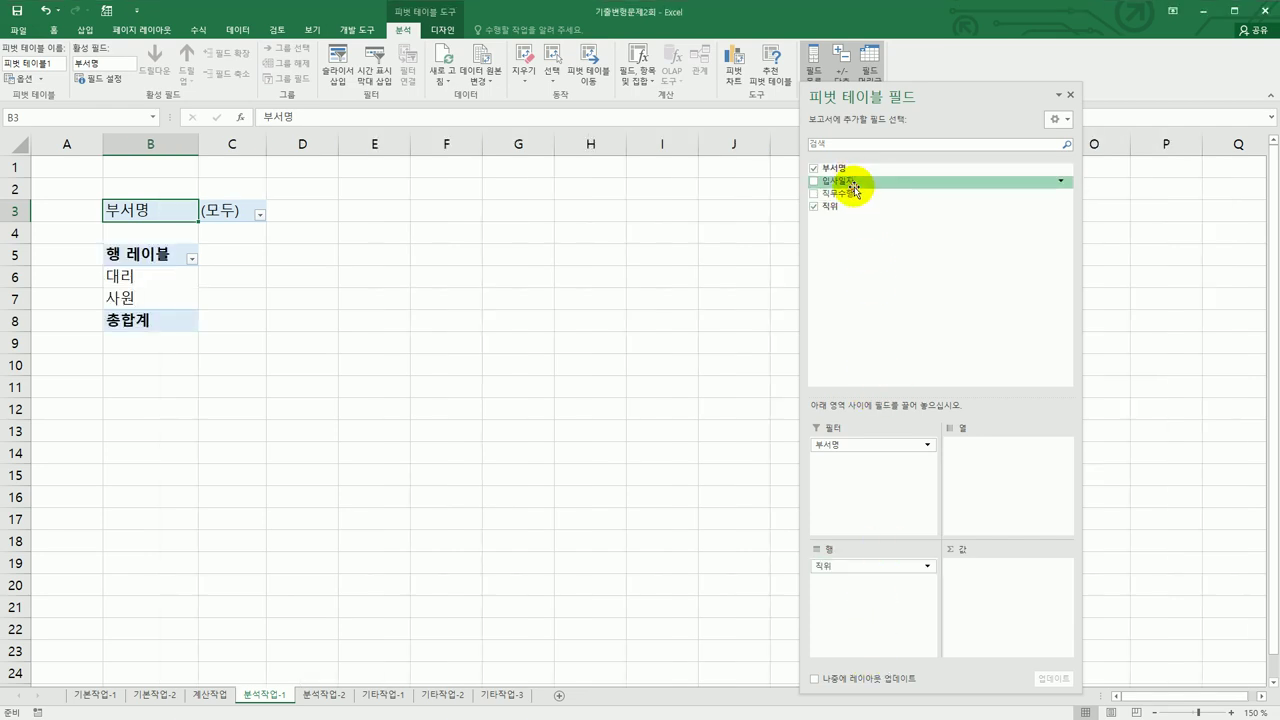
drag(855, 189, 862, 608)
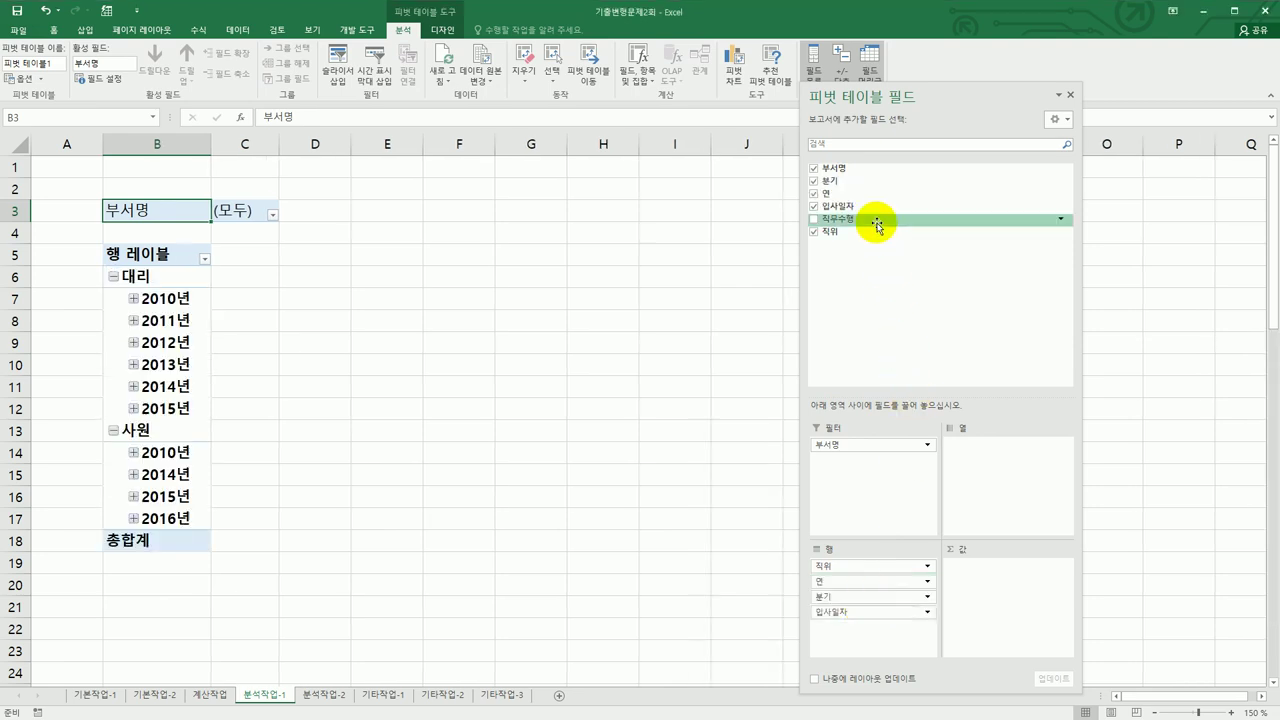
drag(877, 220, 975, 620)
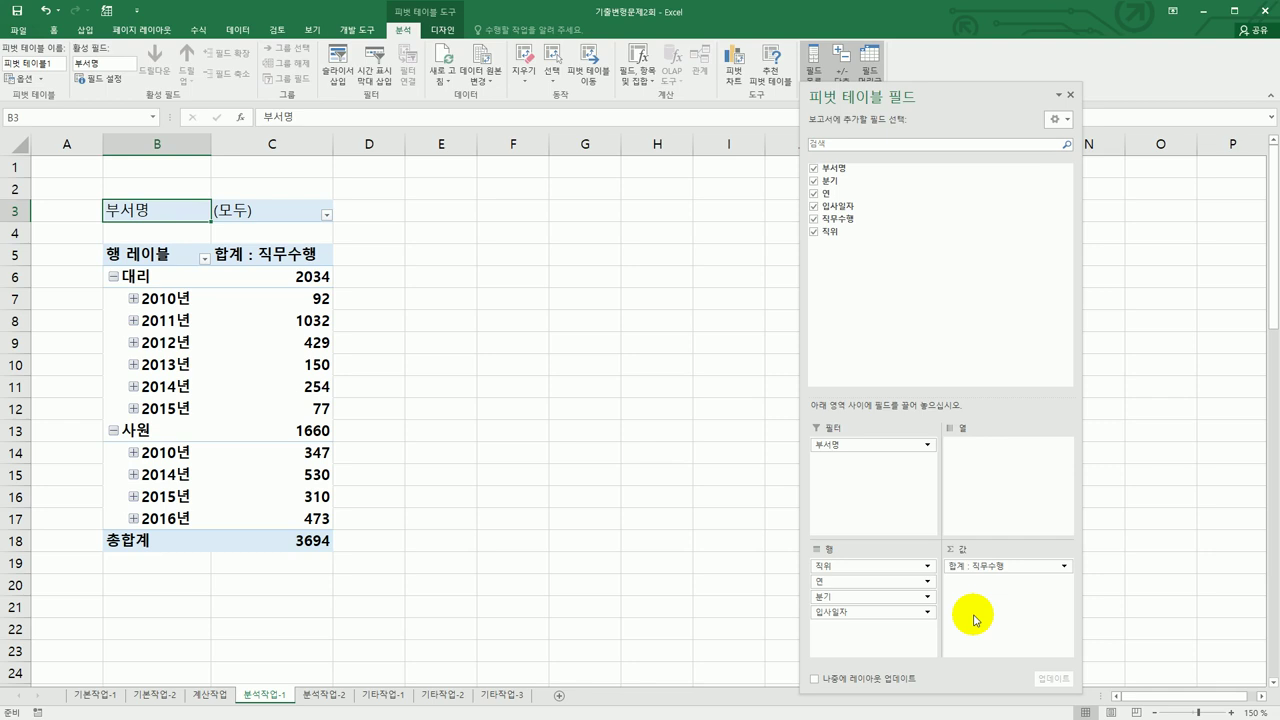
Change the pivot table's report layout to outline form.
click(437, 32)
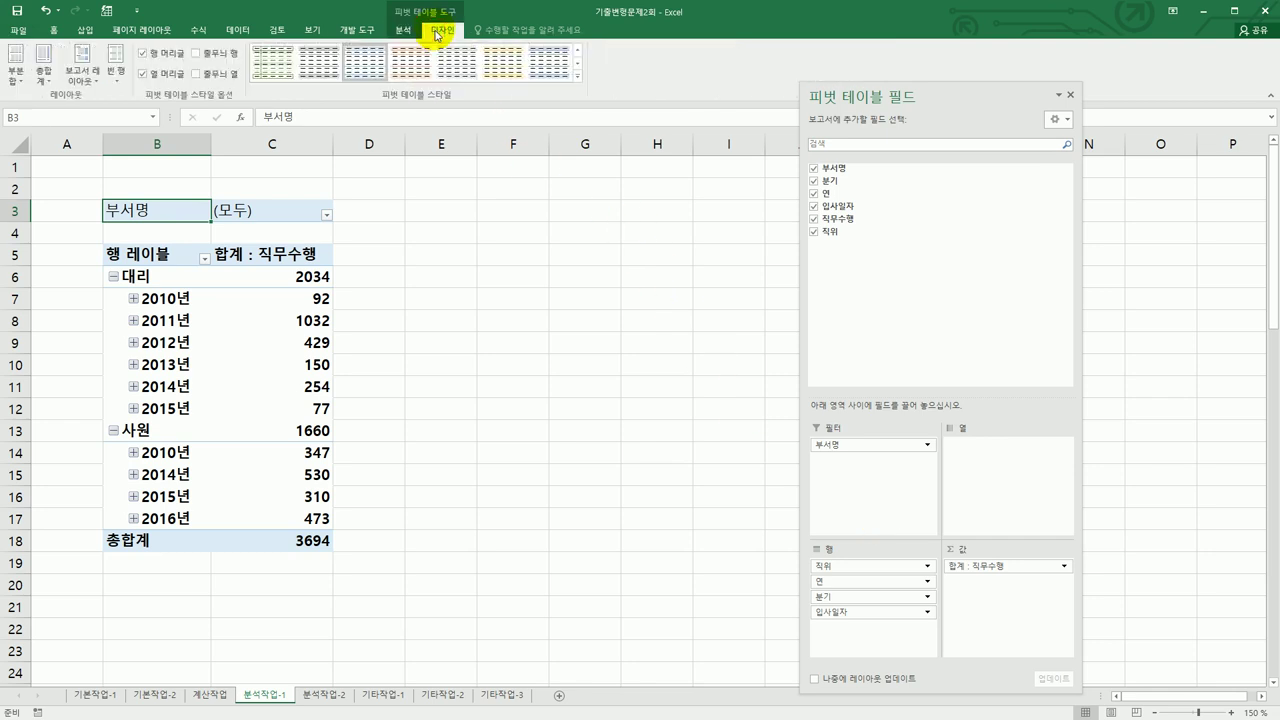
click(91, 85)
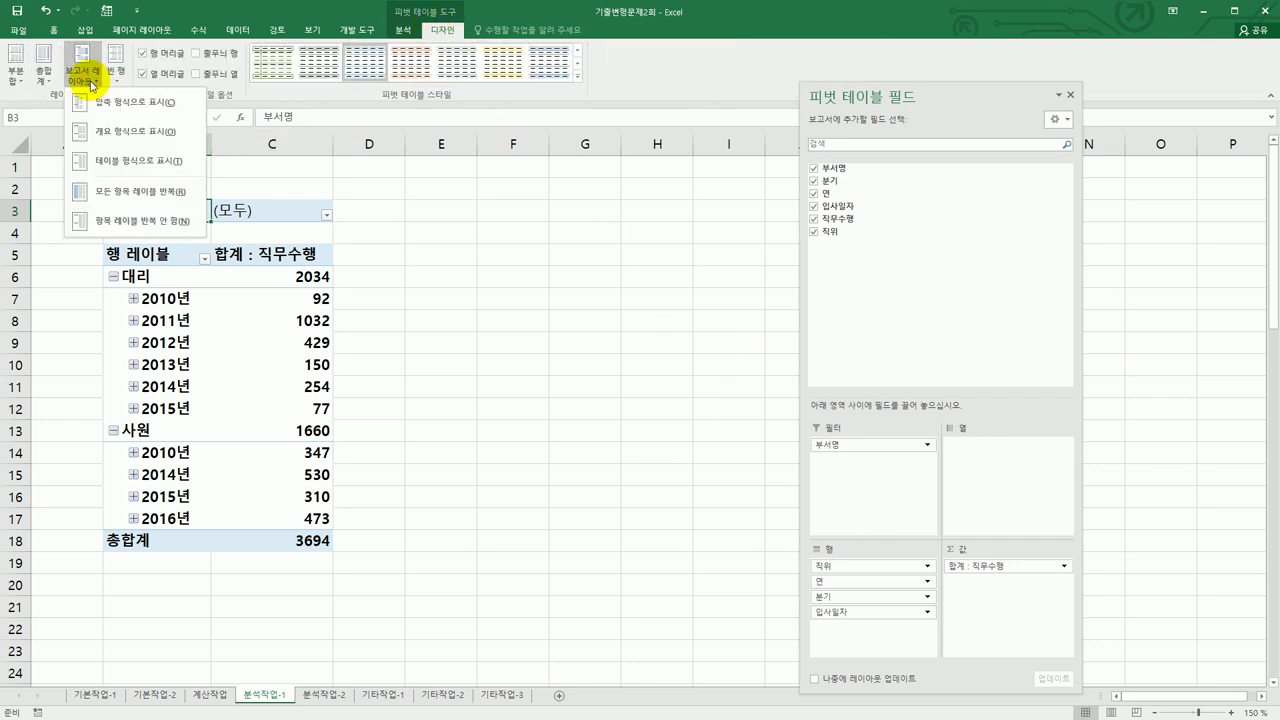
click(100, 132)
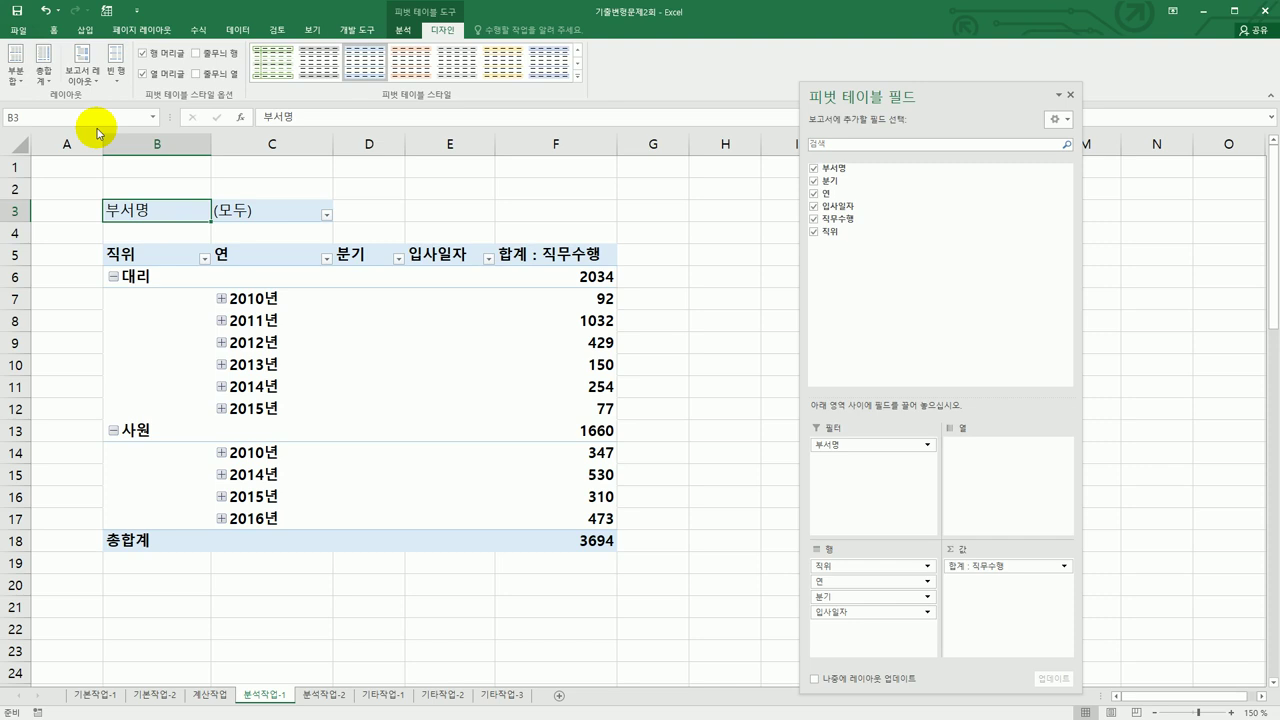
Group the 입사일자 dates by year (연) only, removing the month and quarter units.
click(260, 305)
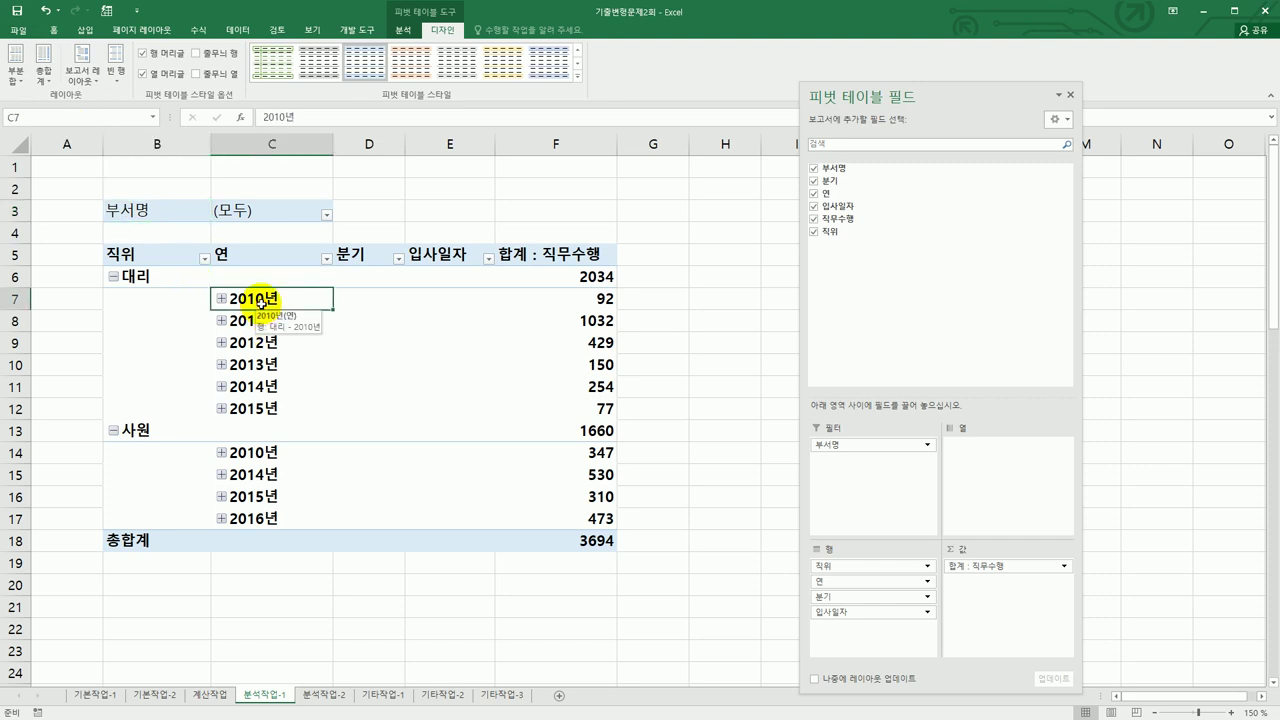
right_click(260, 305)
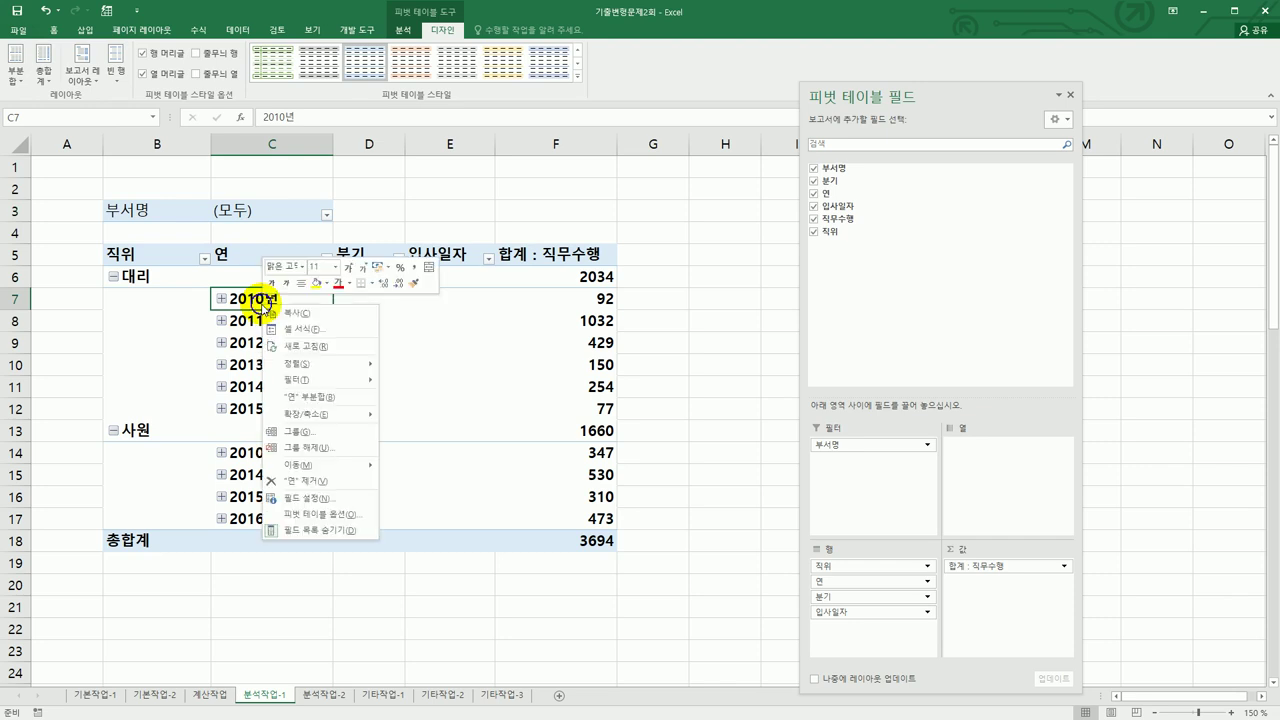
click(351, 436)
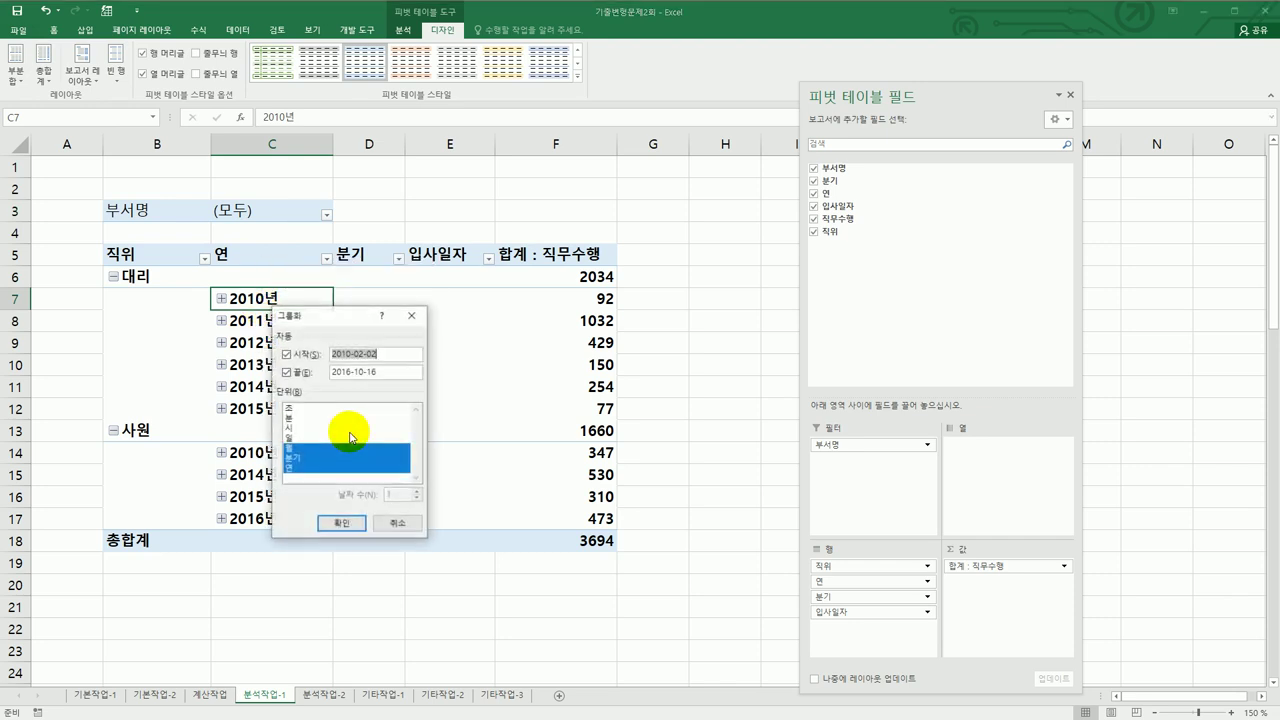
drag(336, 322, 578, 318)
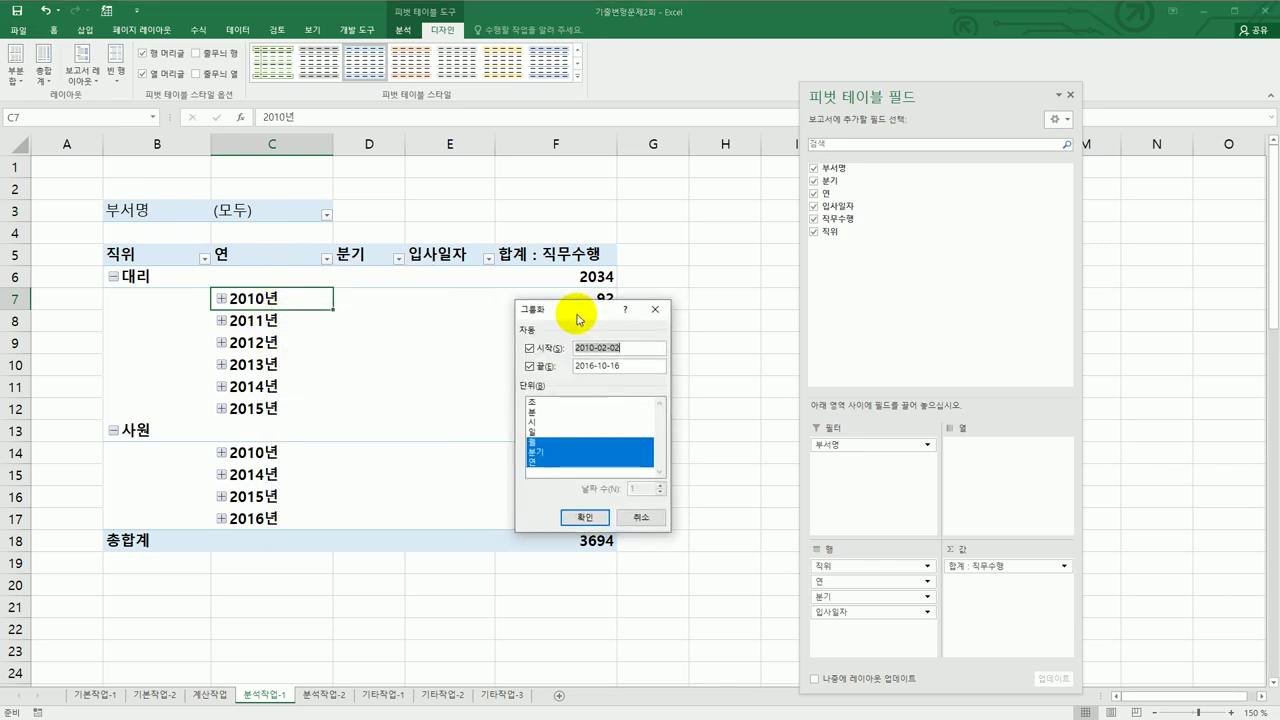
click(556, 443)
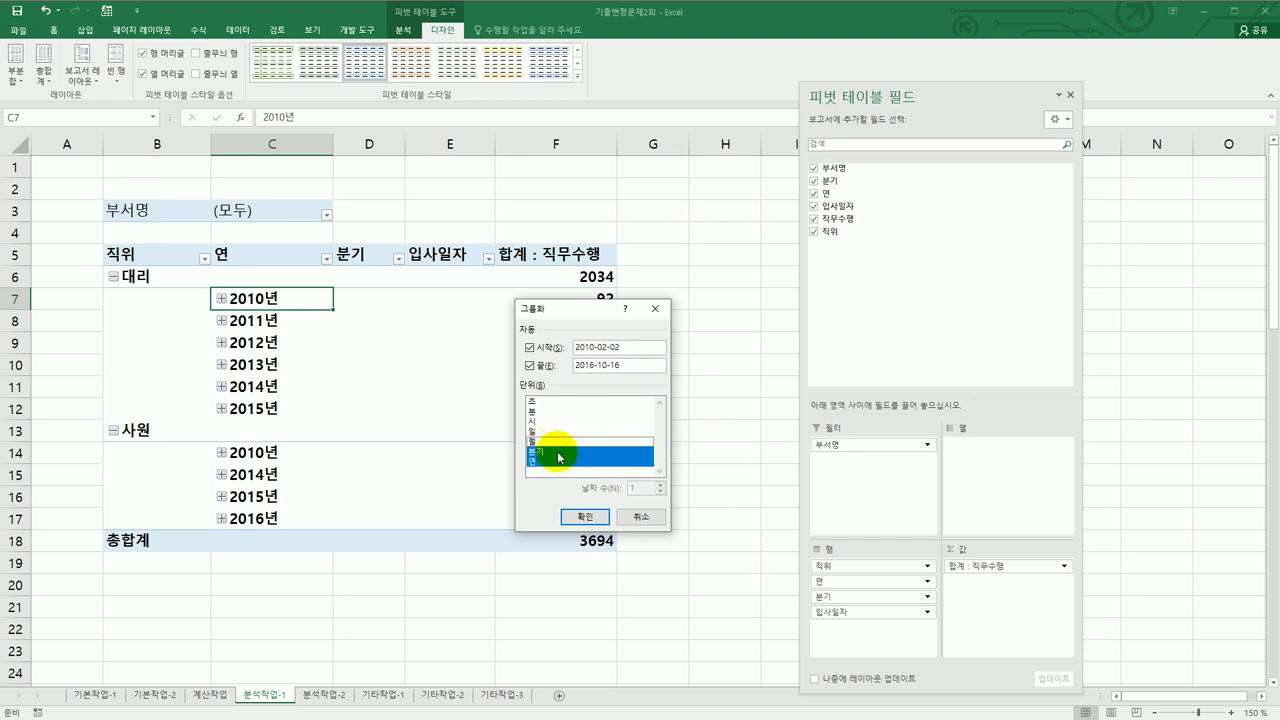
click(557, 452)
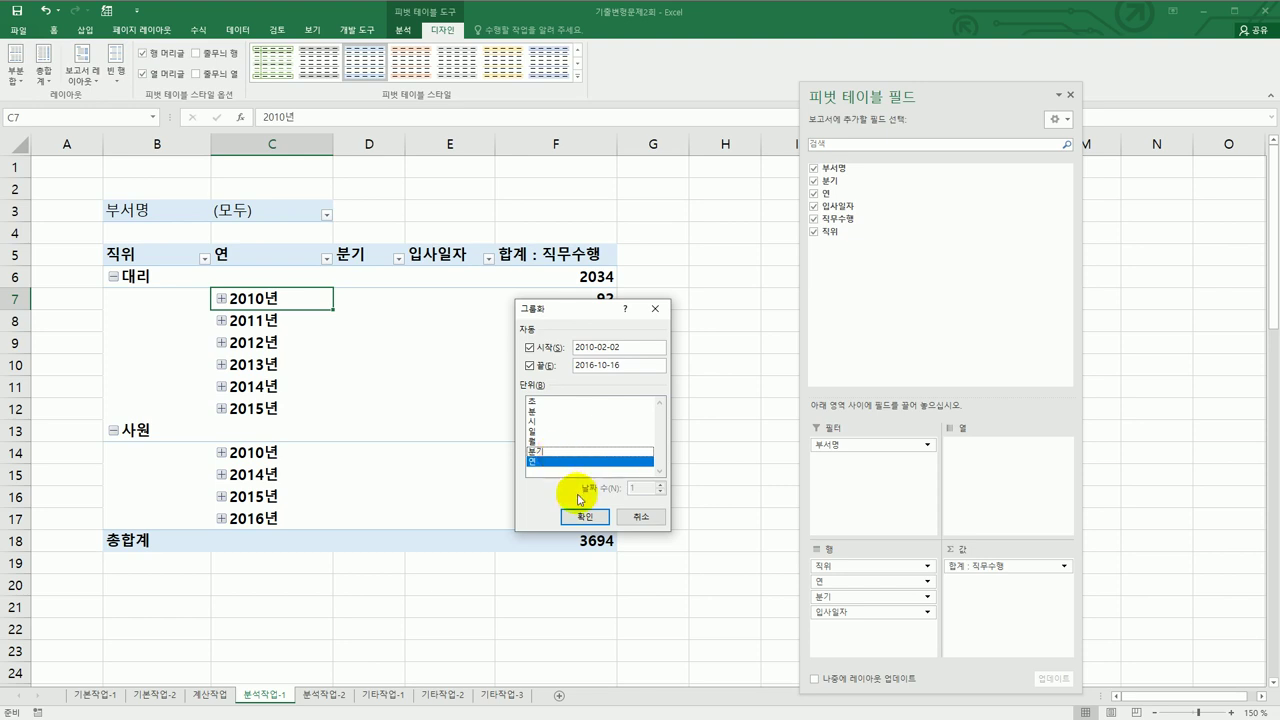
click(580, 518)
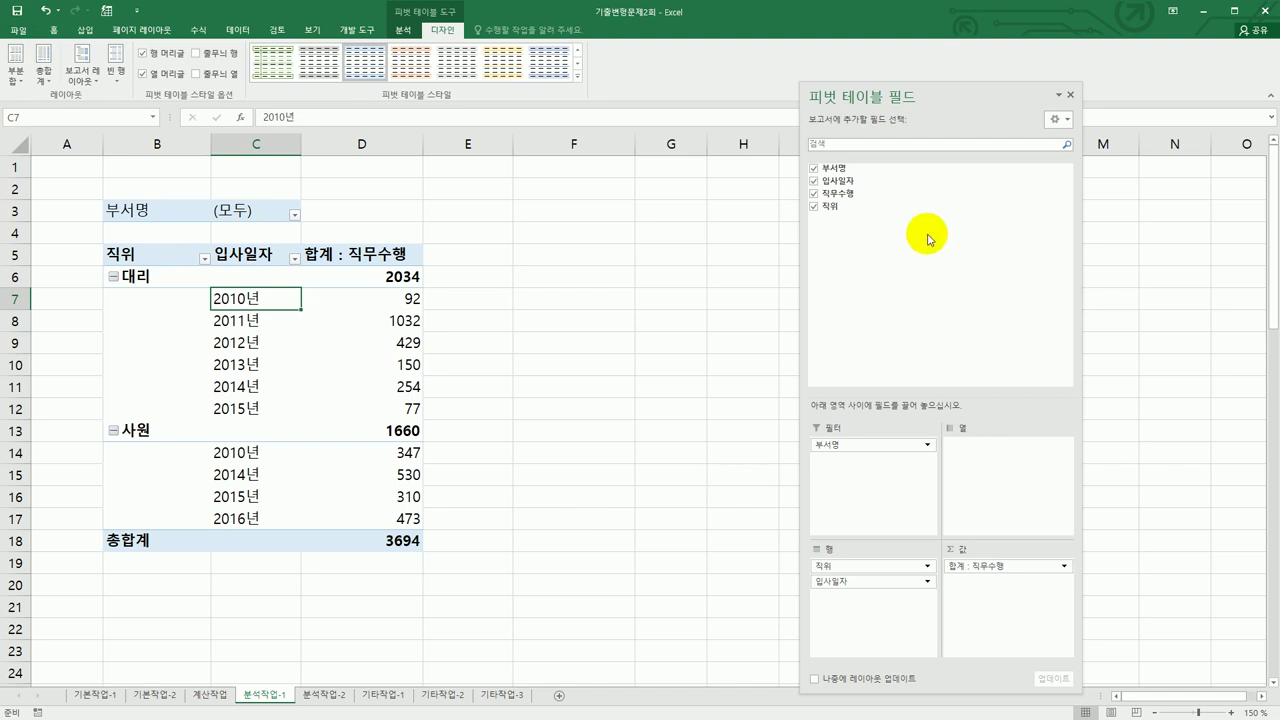
Add 직무수행 to the pivot table's values a second time and give that field the custom name 전체비율.
drag(872, 203, 993, 594)
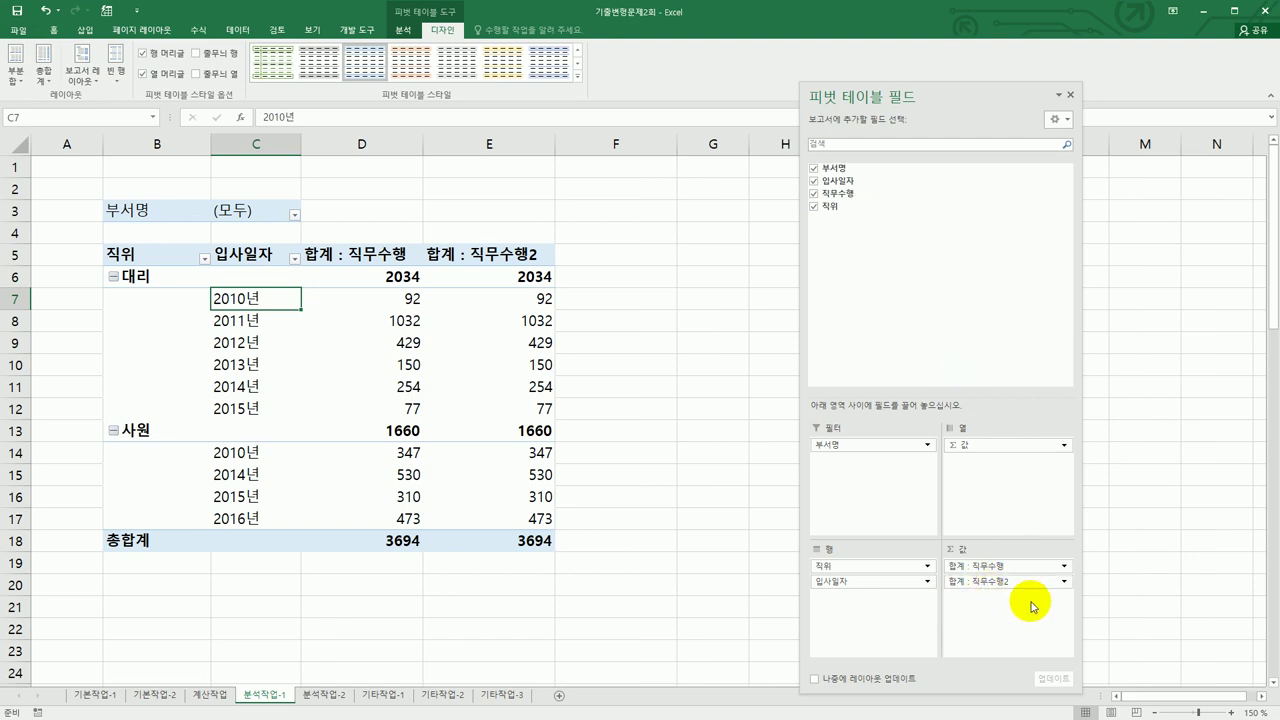
click(490, 252)
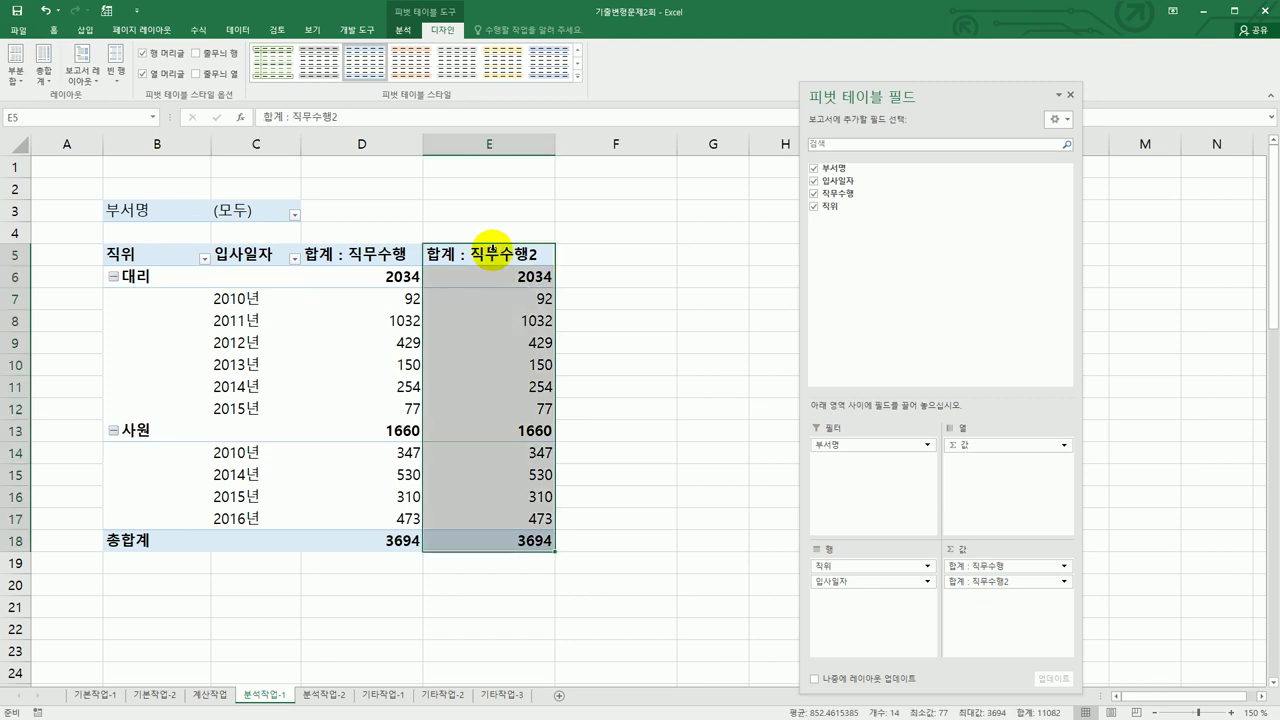
click(492, 253)
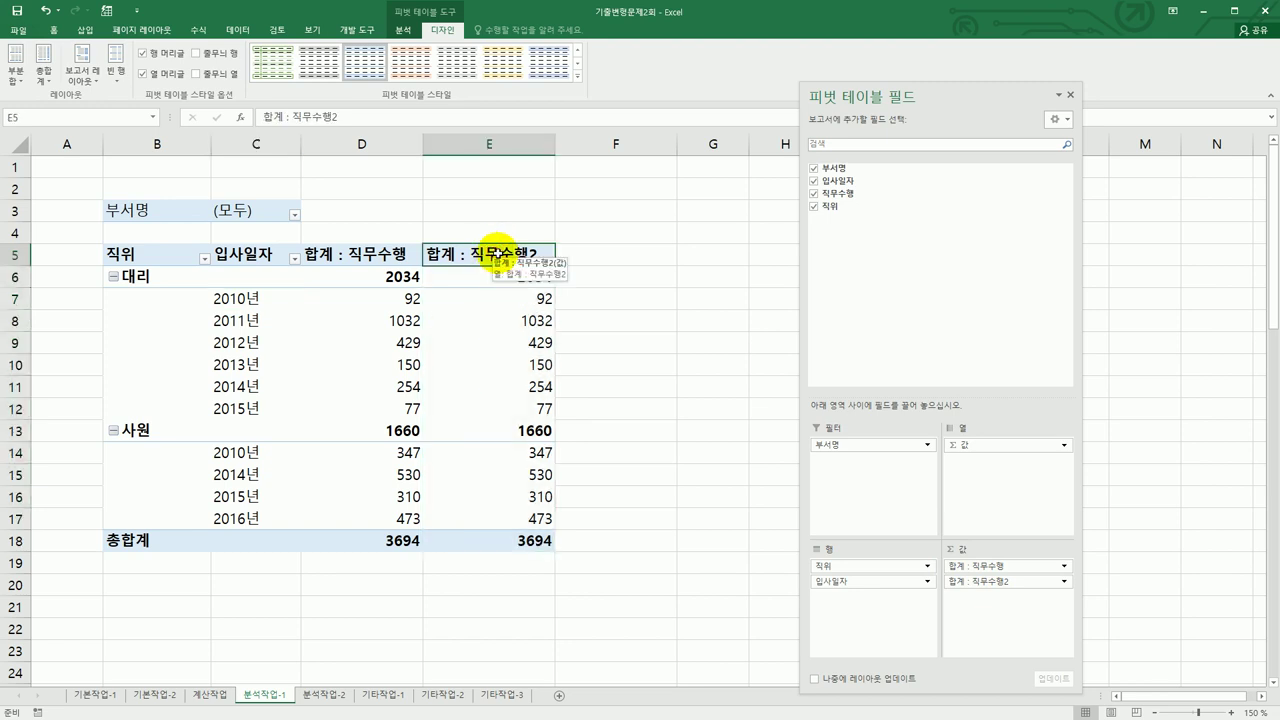
right_click(497, 255)
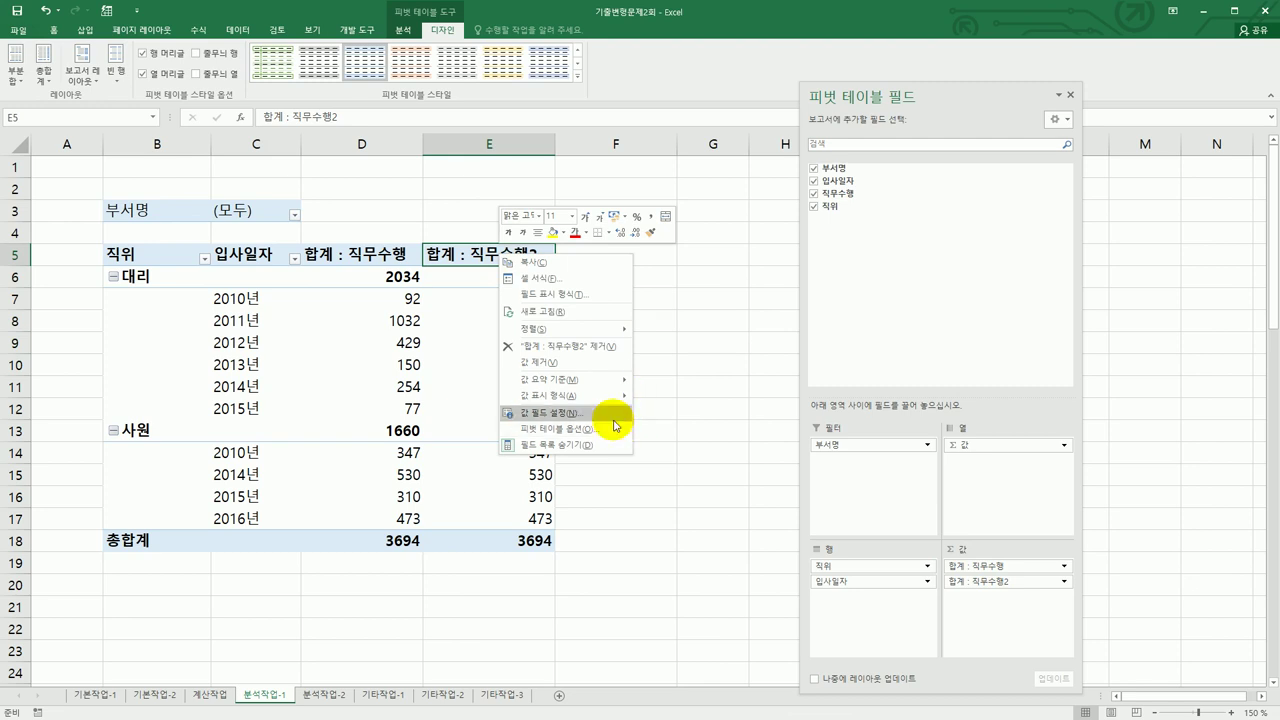
click(560, 412)
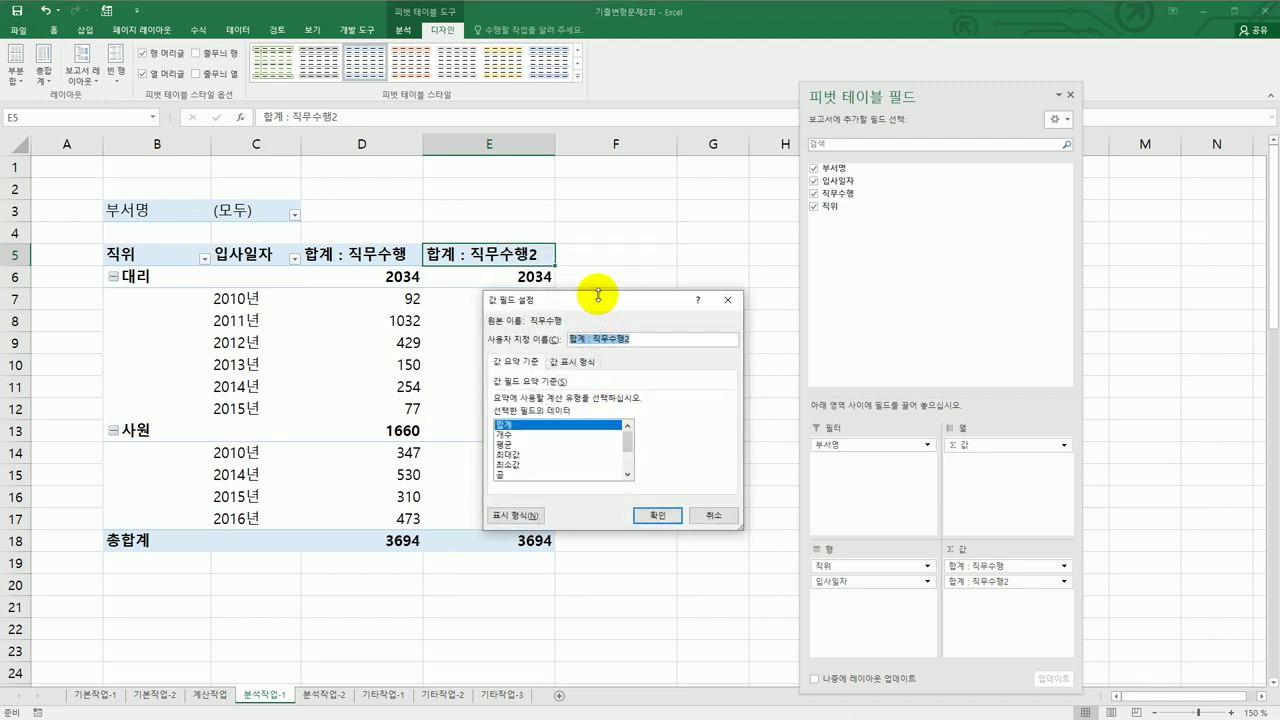
drag(598, 296, 742, 277)
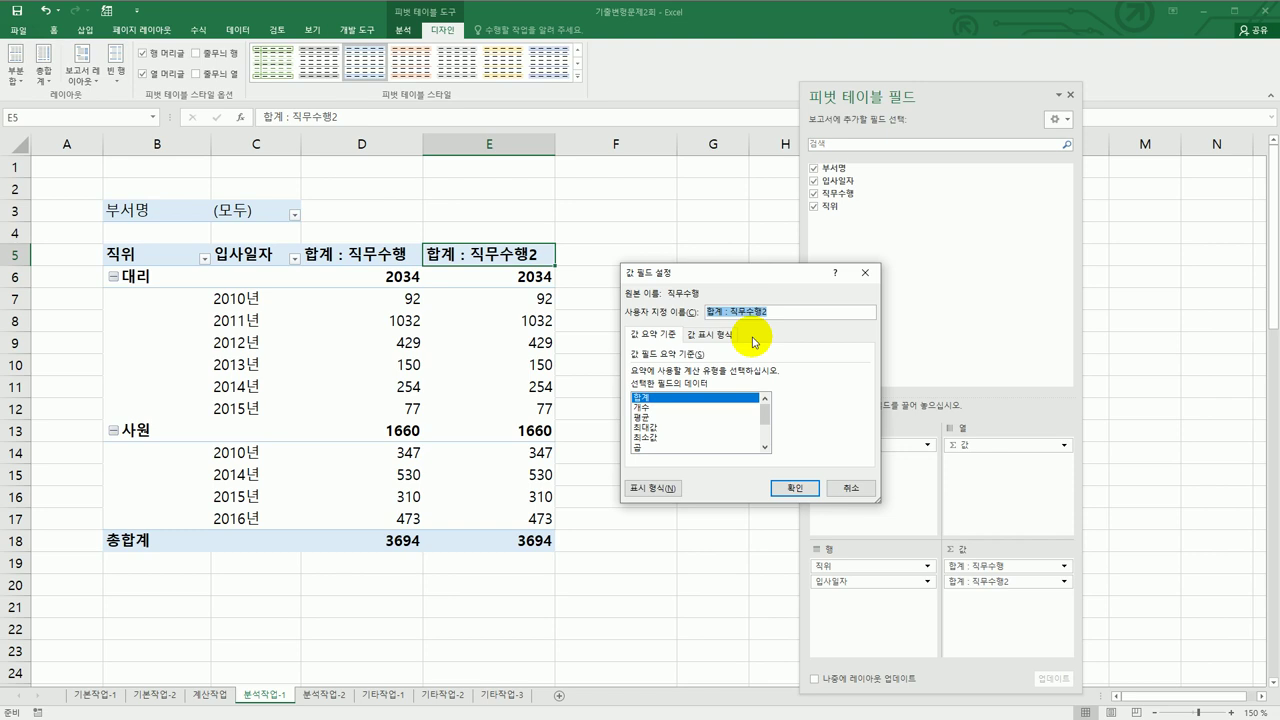
key(BackSpace)
text(전체비율)
Show the 전체비율 values as a percentage of the column total (열 합계 비율).
click(716, 336)
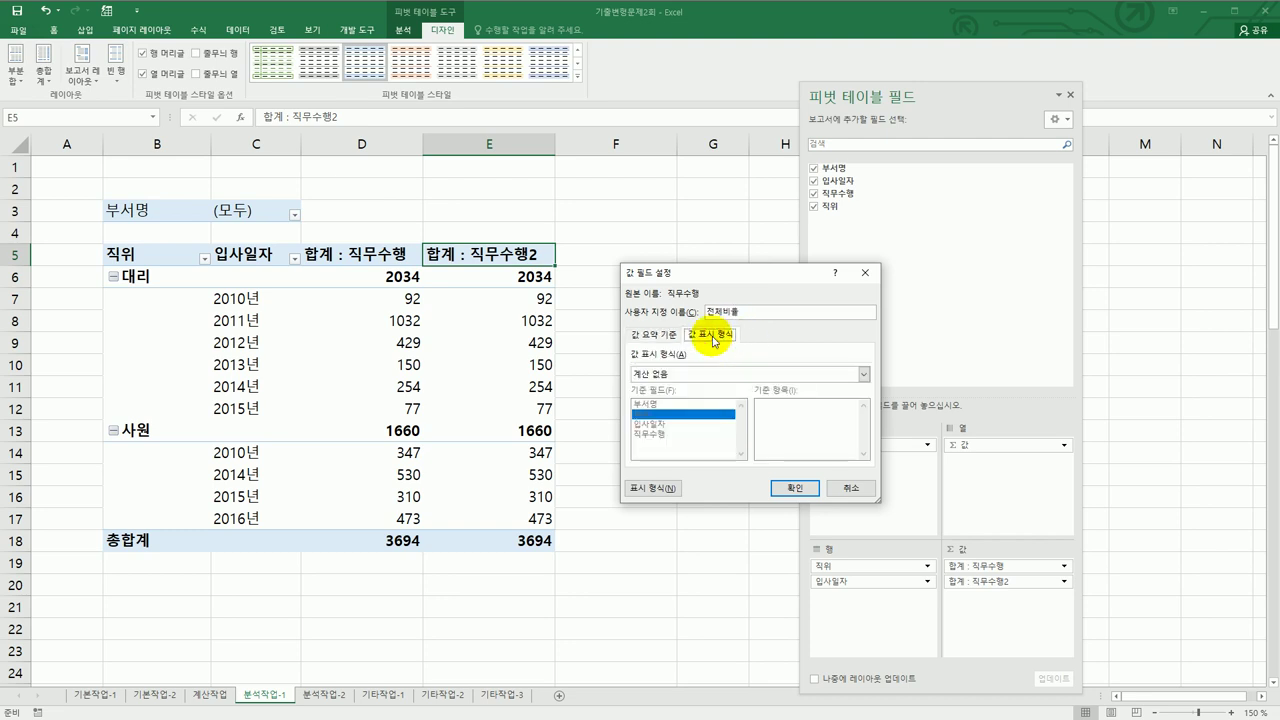
click(712, 374)
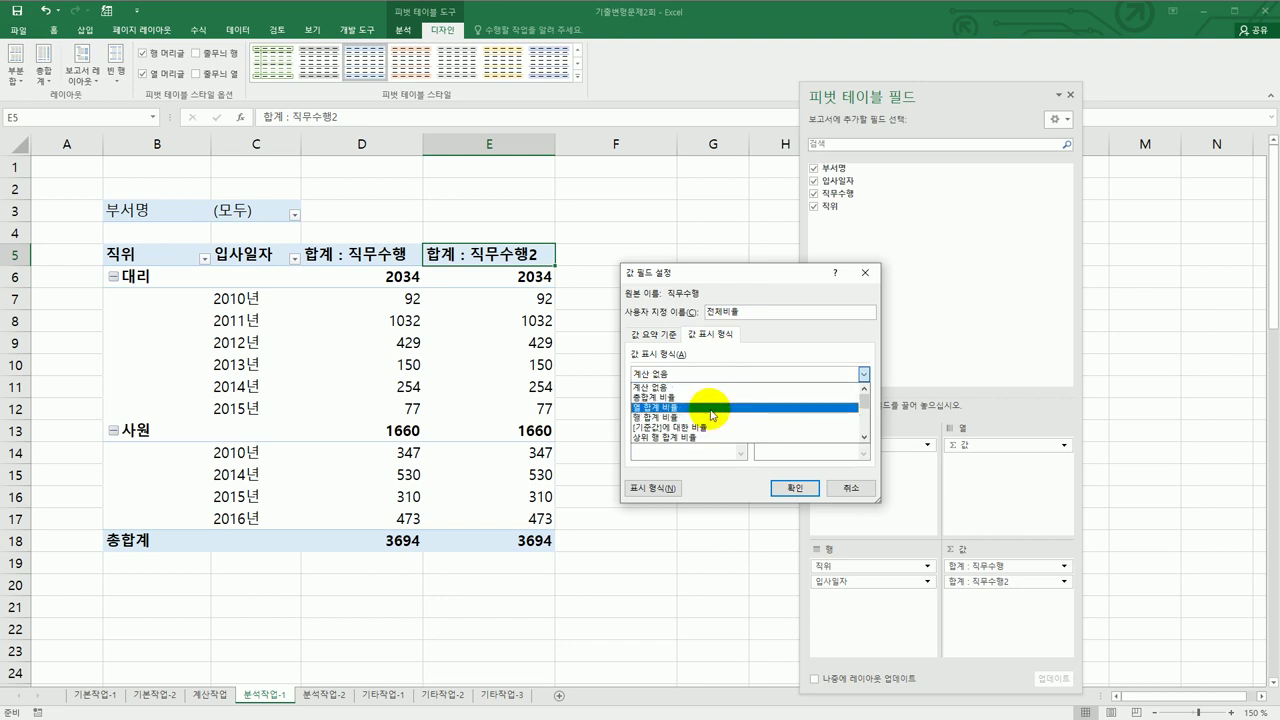
click(713, 409)
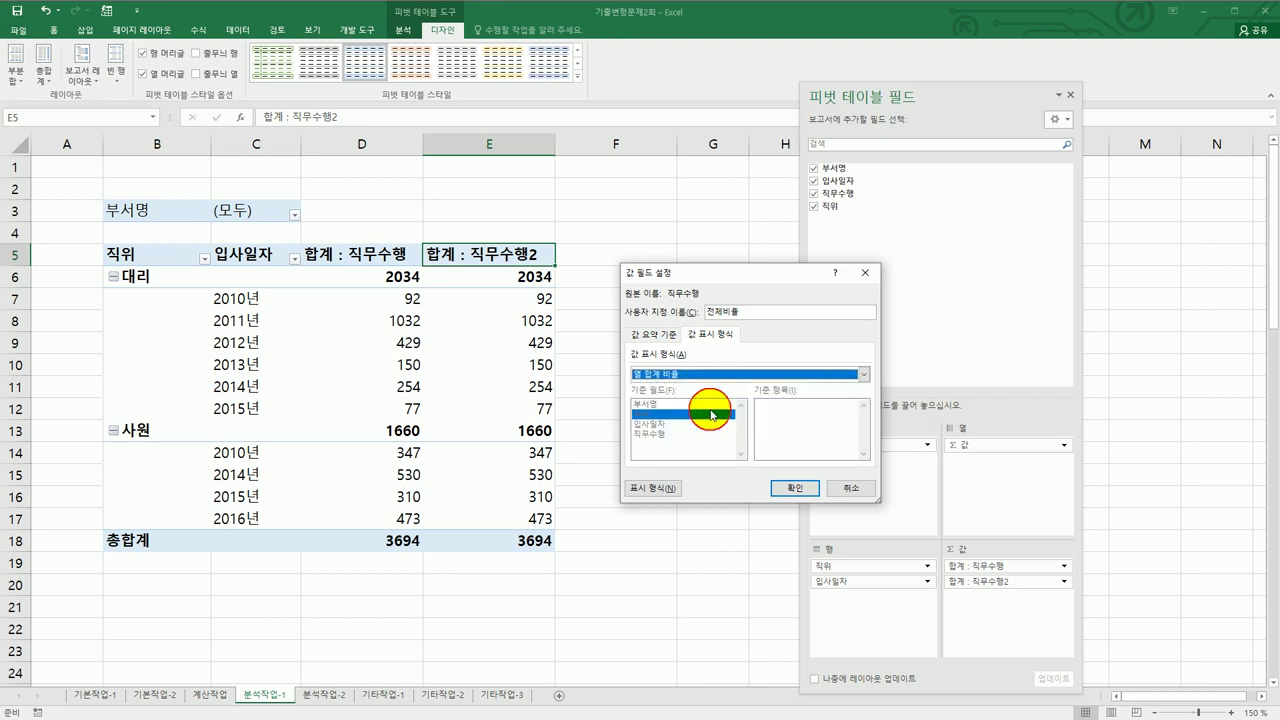
click(783, 485)
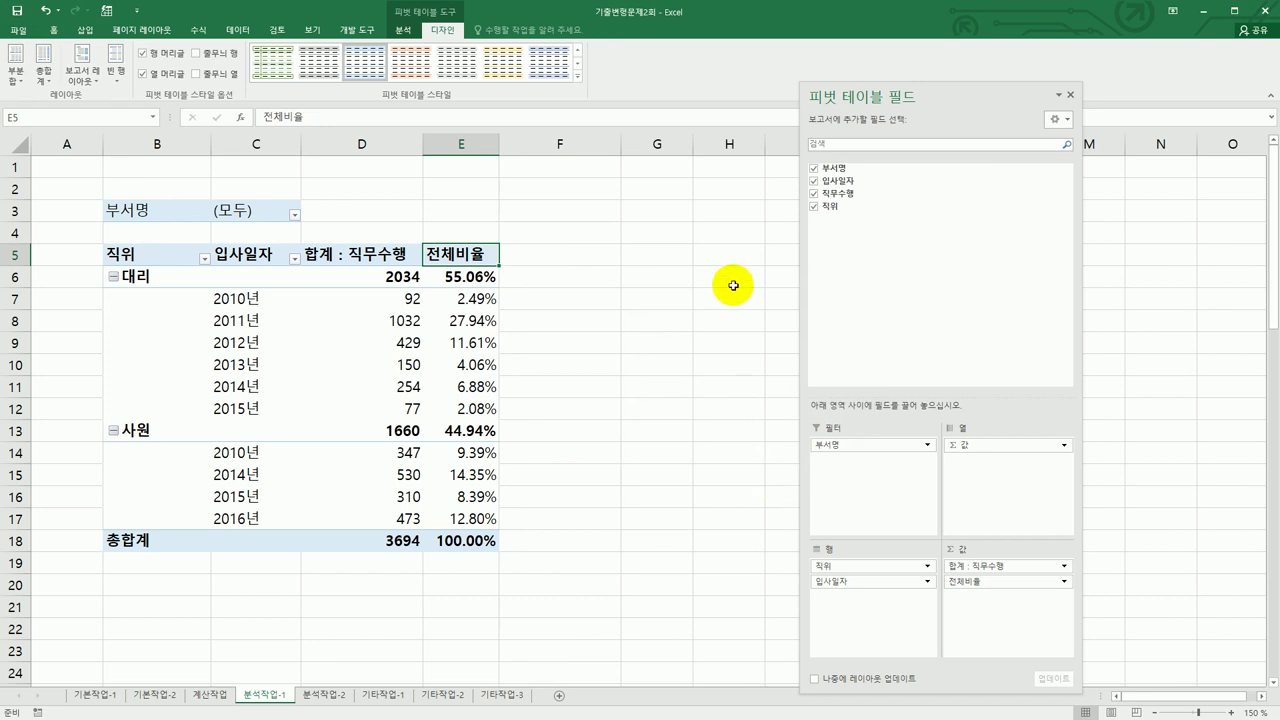
Apply the blue pivot table style from the second row of the 밝게 (light) group to the pivot table.
click(577, 77)
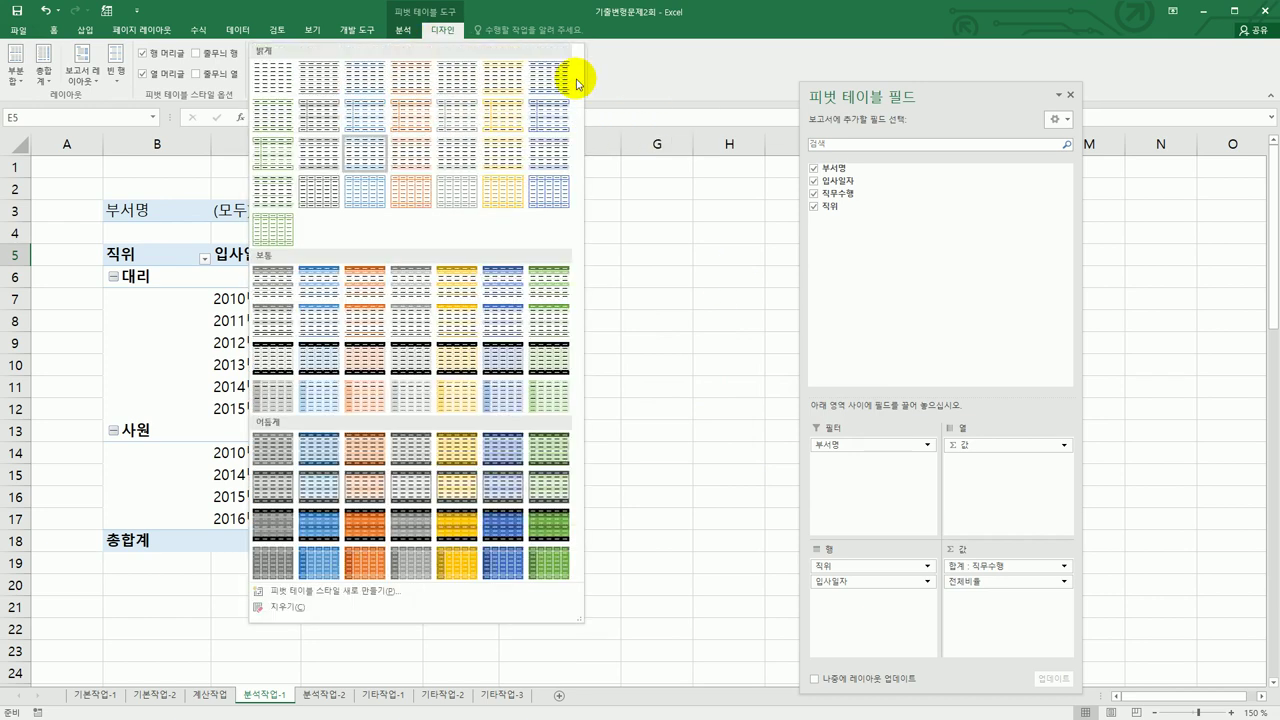
click(358, 116)
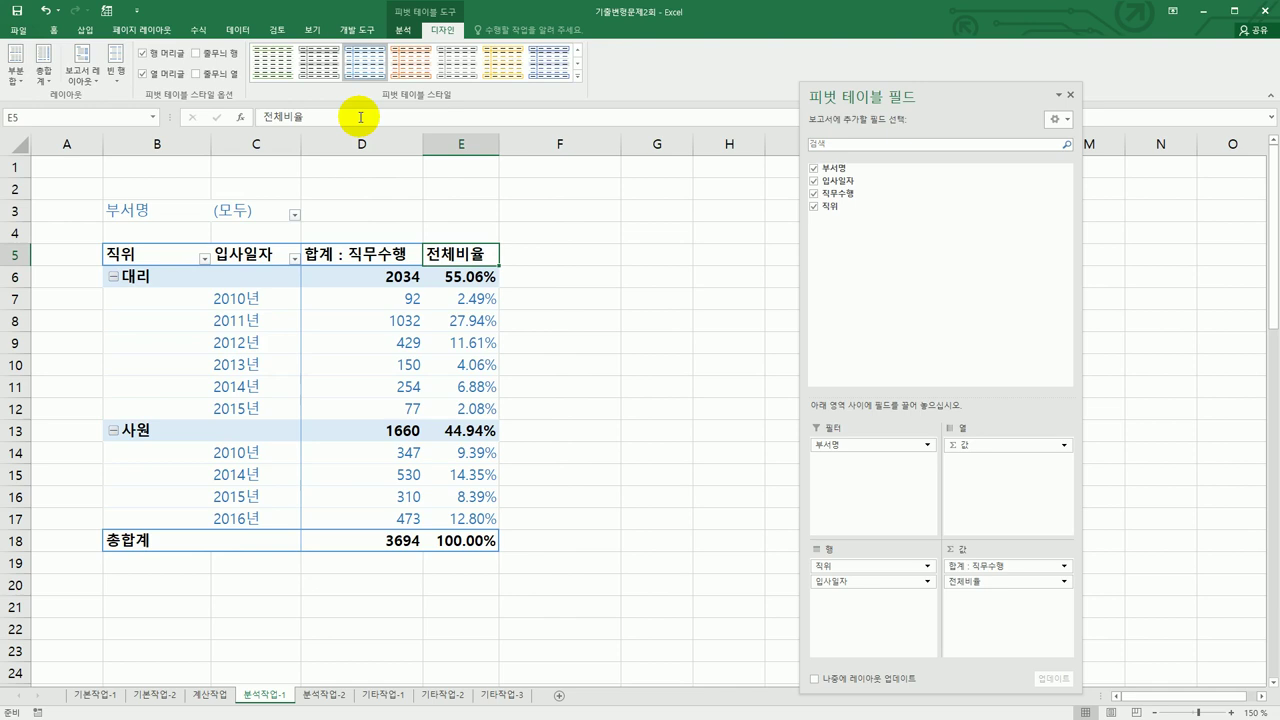
click(645, 577)
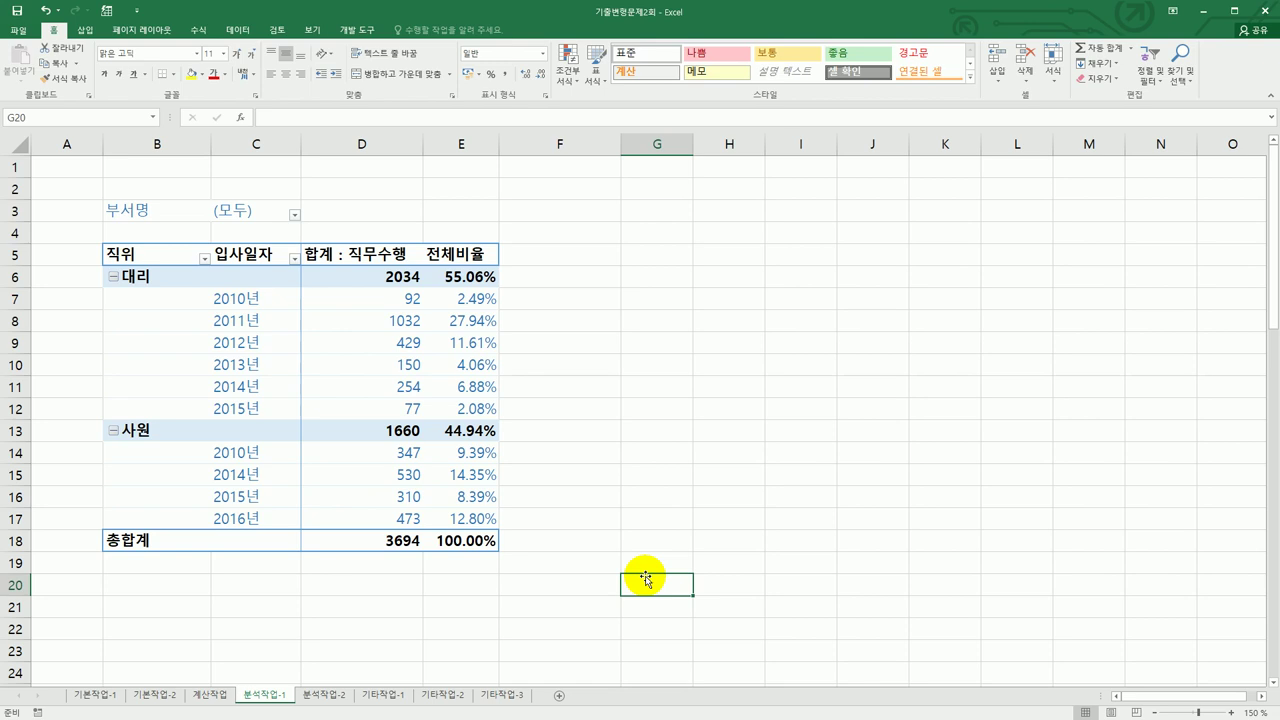
On the 분석작업-2 sheet, restrict I3:I11 with custom (사용자 지정) data validation using the formula =mod(I3,7)=0.
click(327, 695)
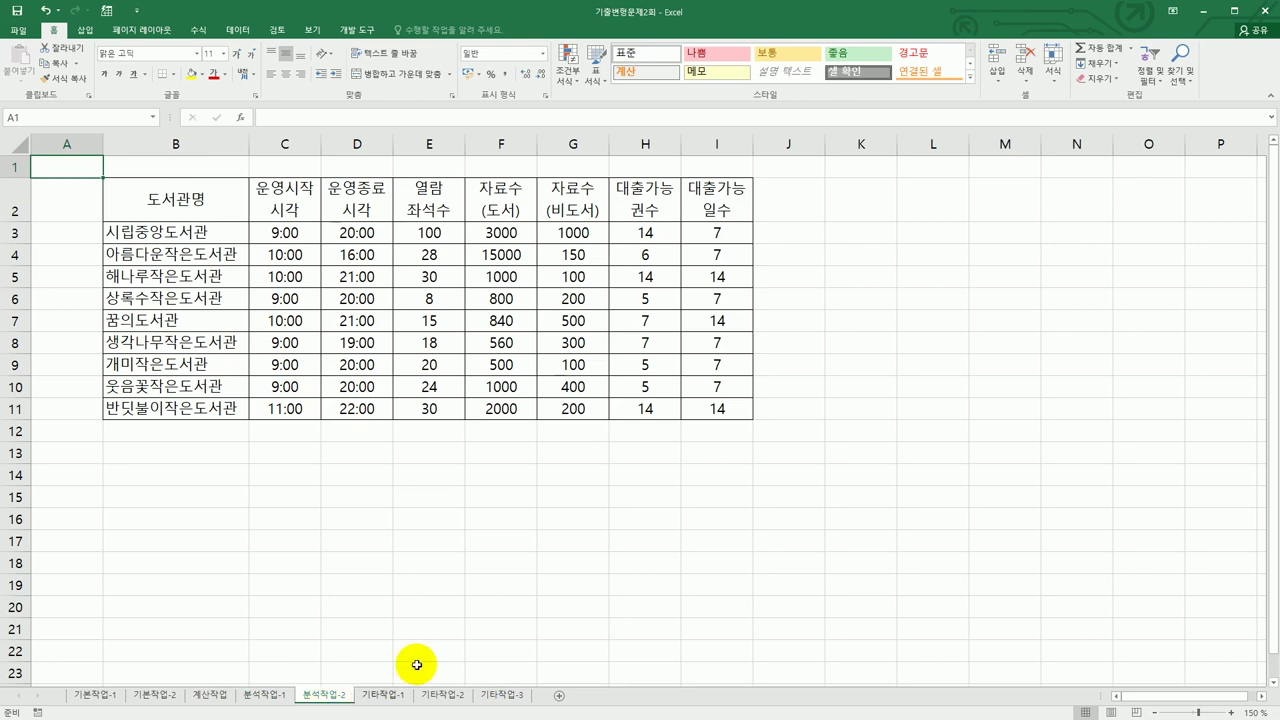
click(722, 237)
drag(722, 237, 723, 409)
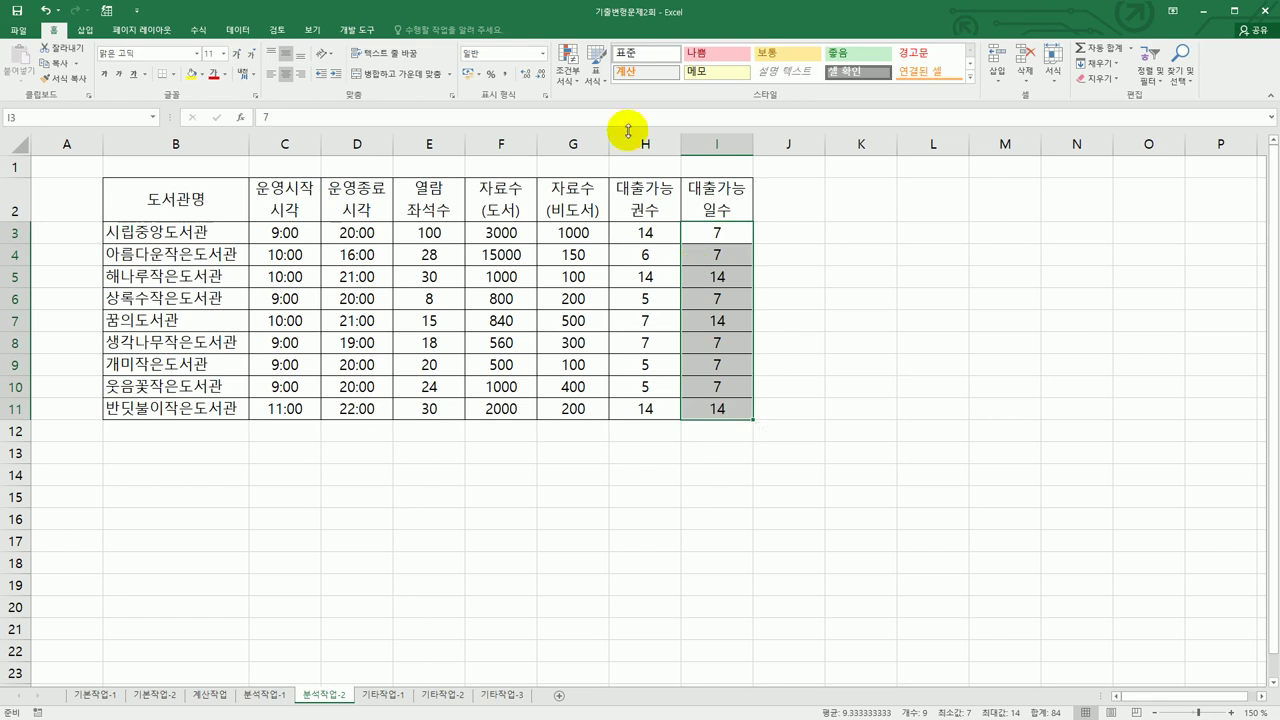
click(237, 30)
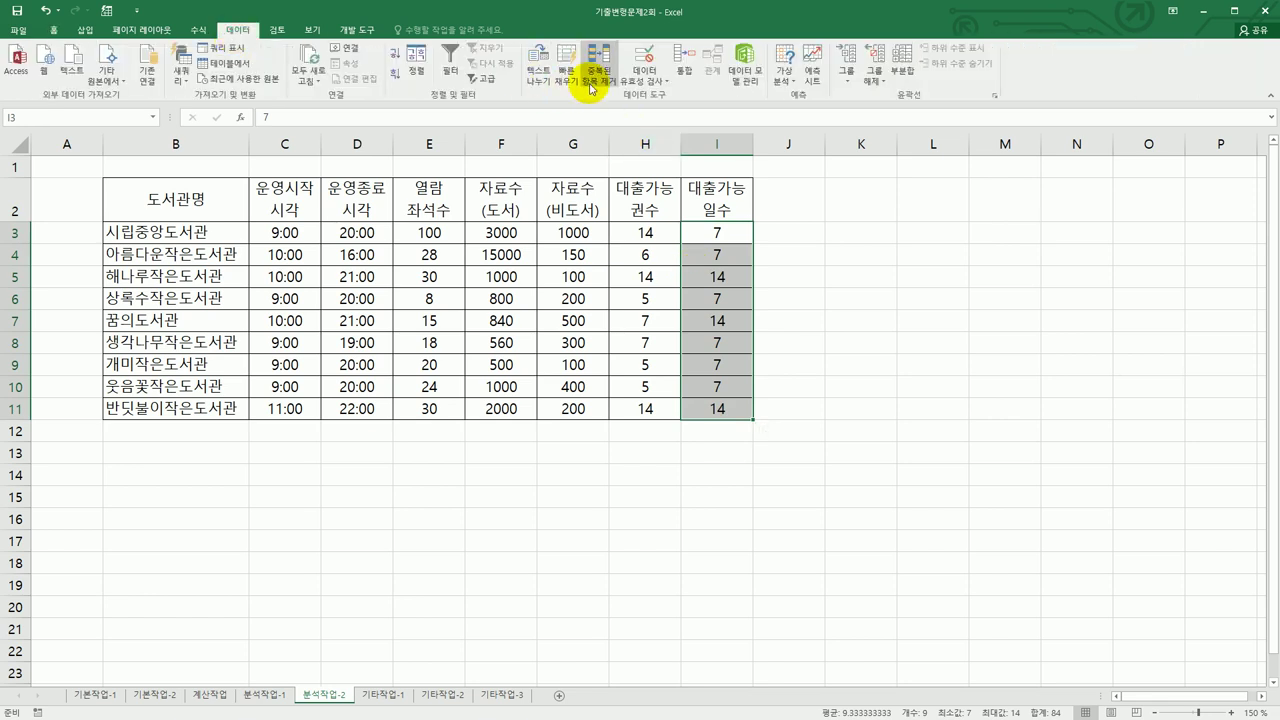
click(639, 60)
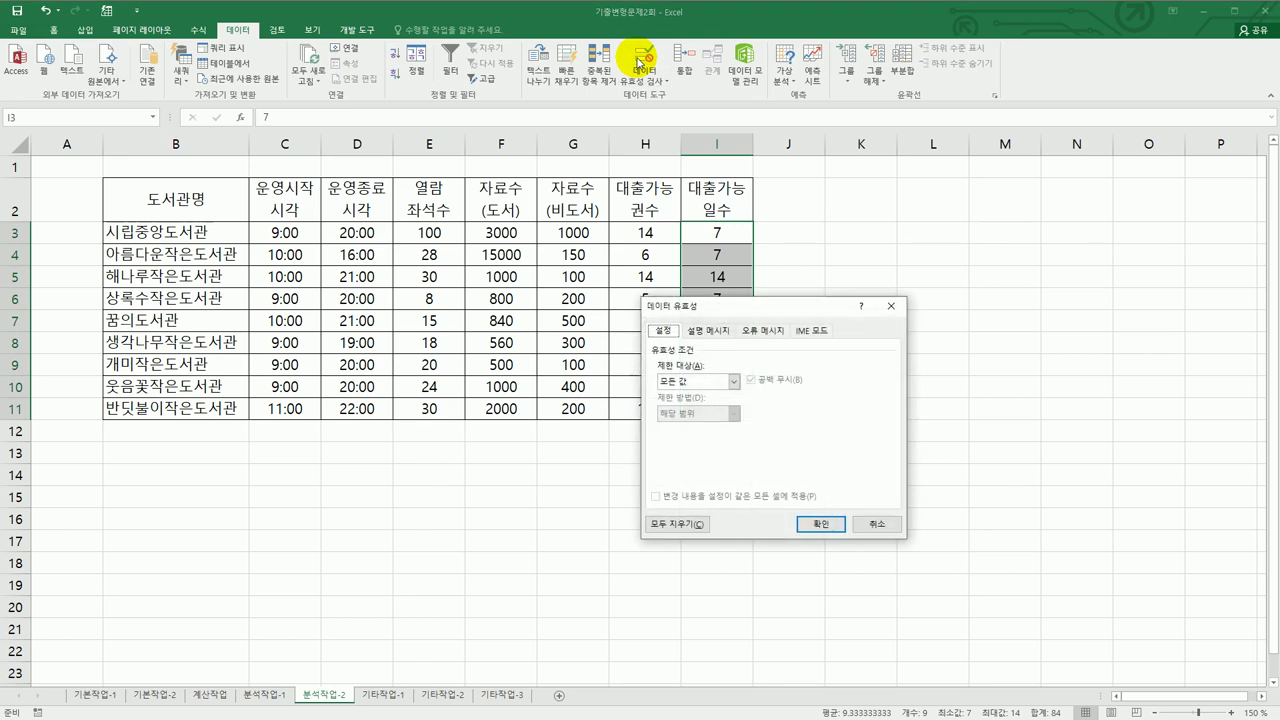
click(733, 381)
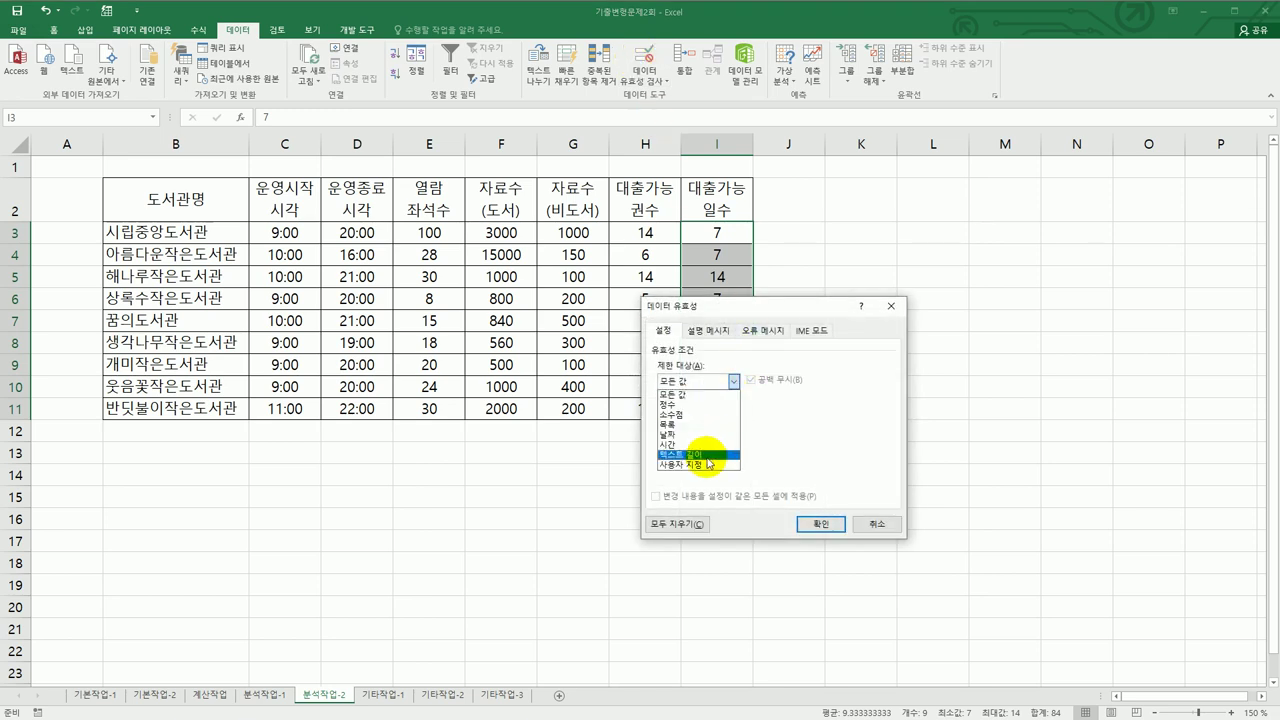
click(705, 470)
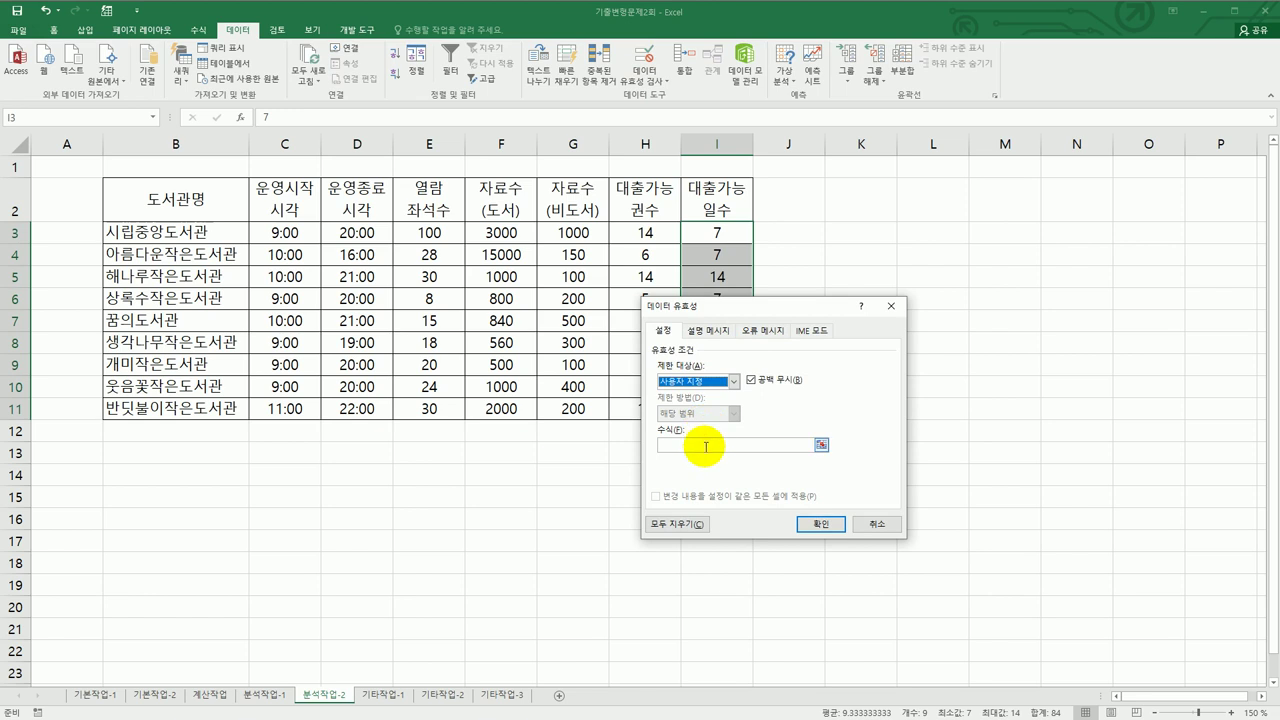
click(706, 445)
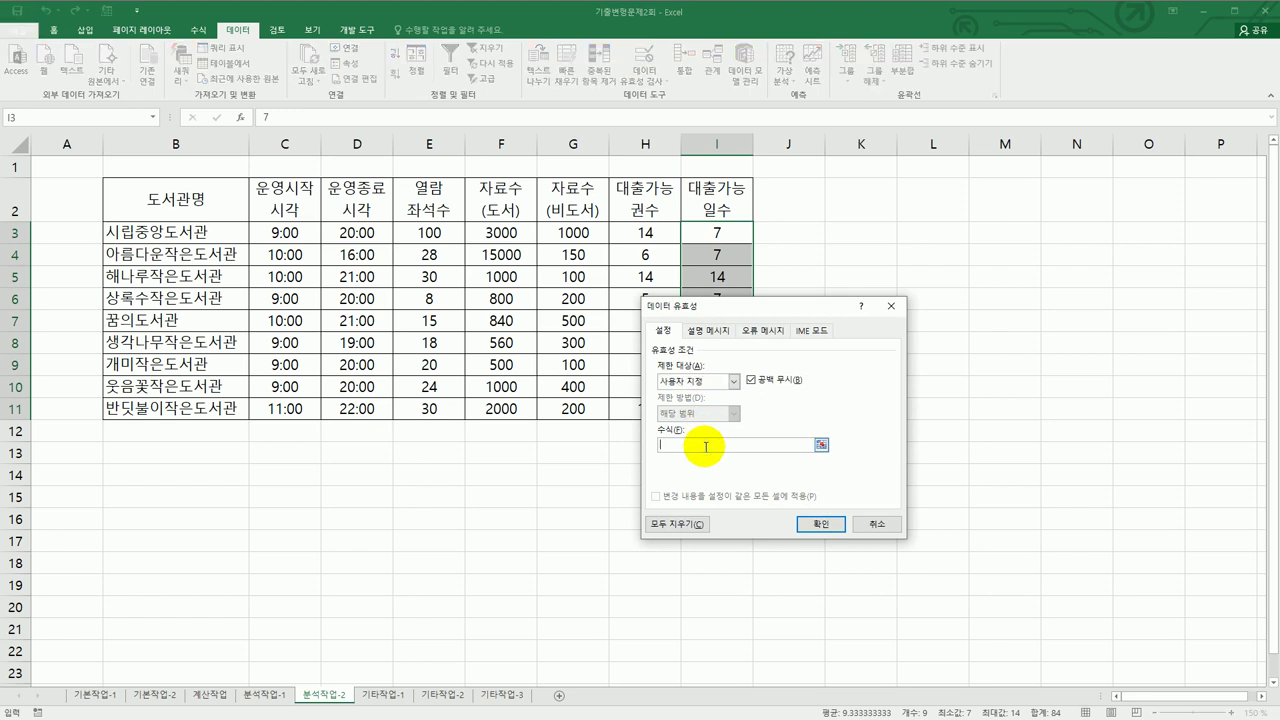
text(=mod()
click(709, 235)
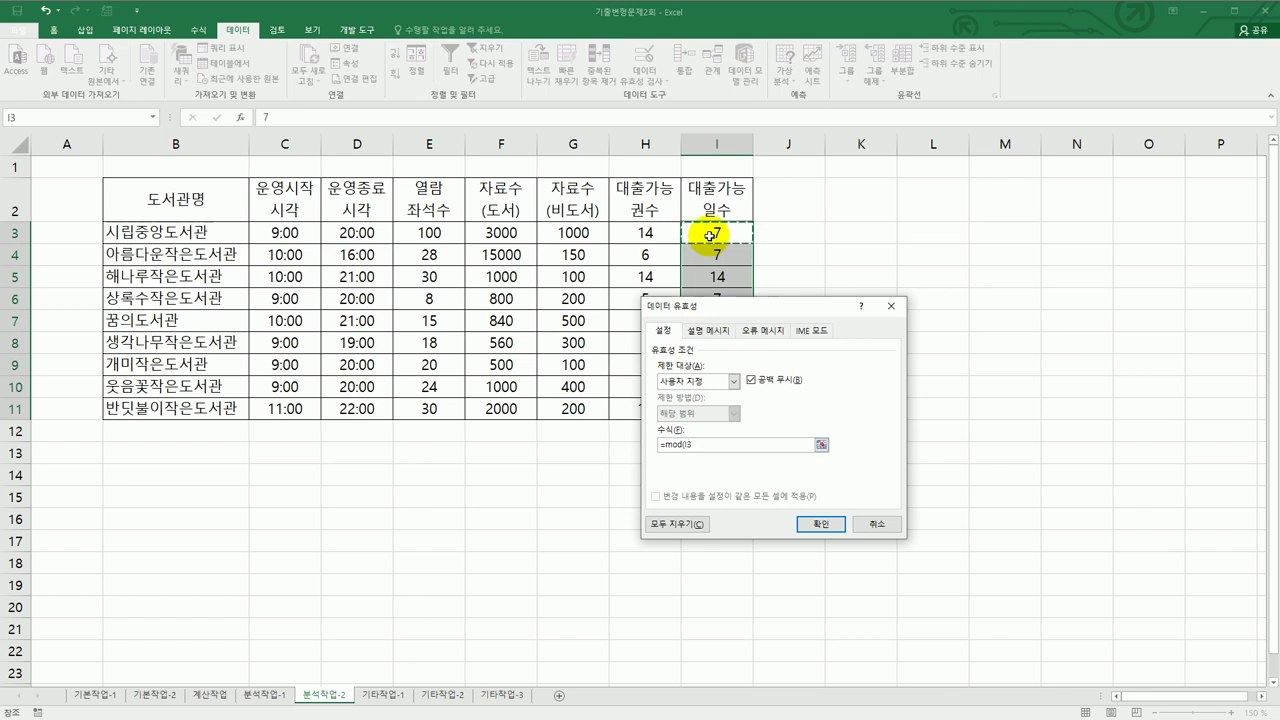
text(,7)=0)
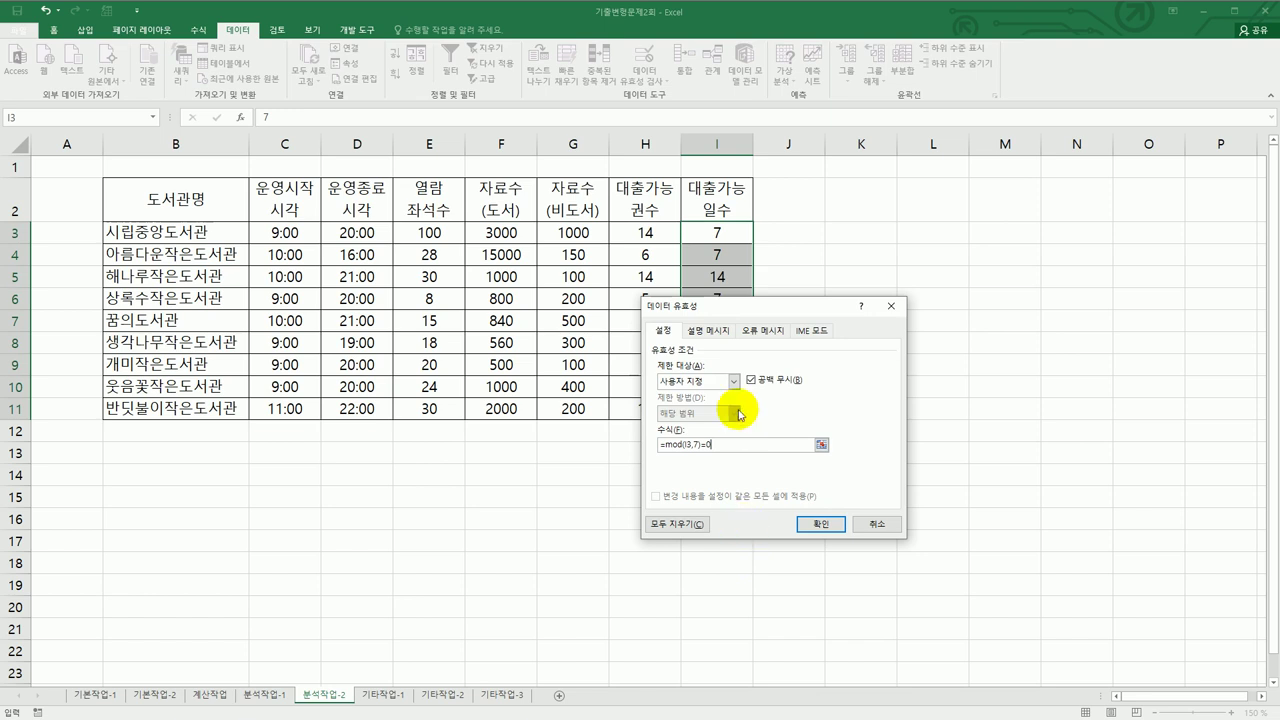
Give the validation an input message titled 7배수 입력 with the text 7배수로 입력하시오.
click(706, 332)
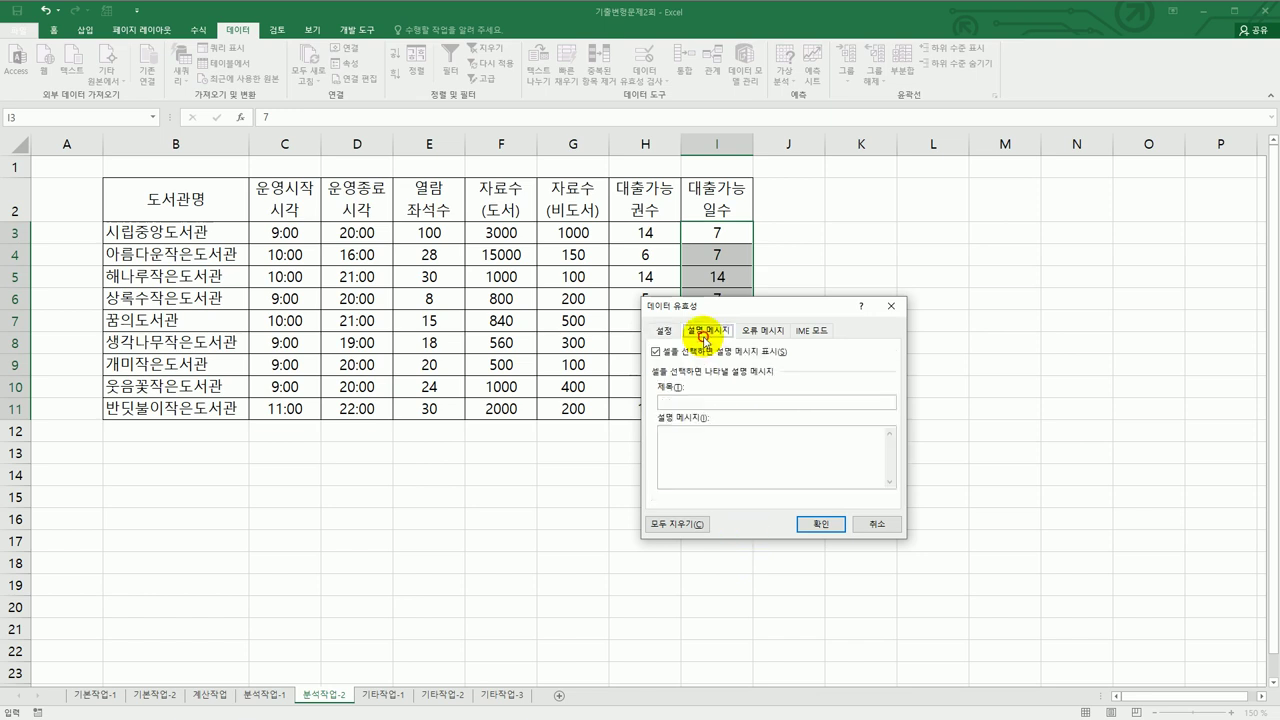
click(680, 402)
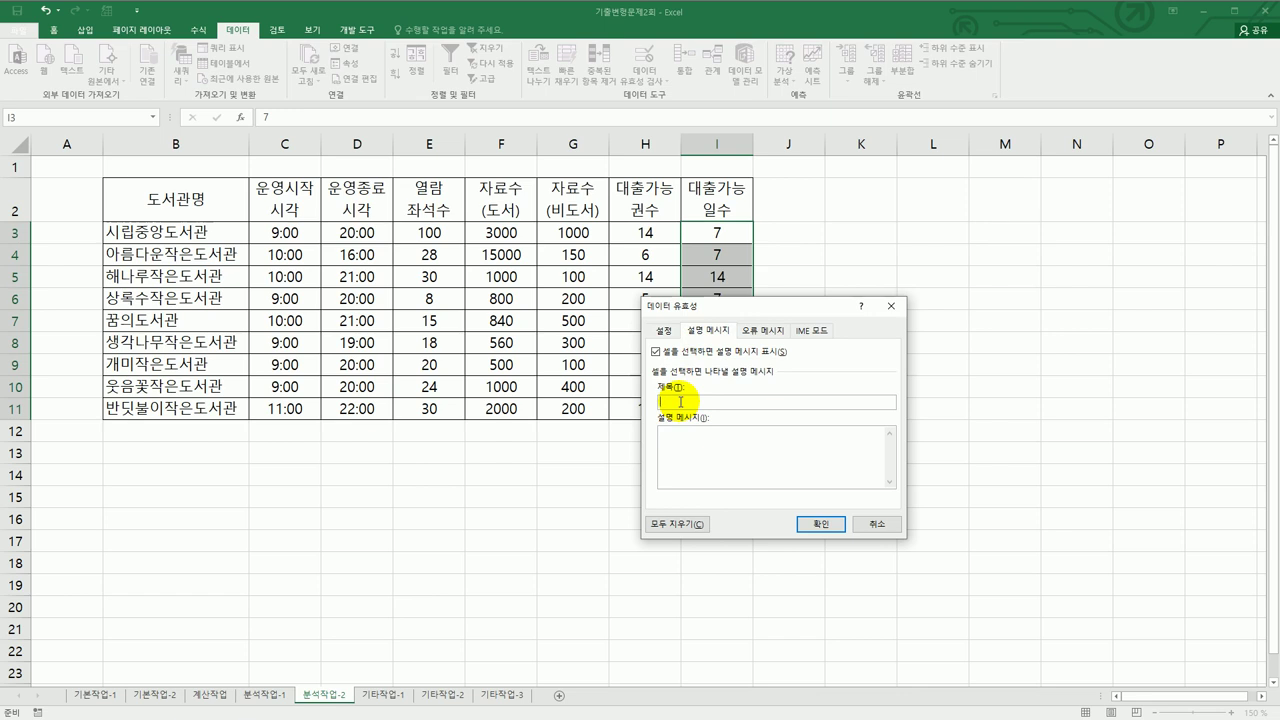
text(기배수입력)
key(Tab)
text(7배수로 입려력하시오.)
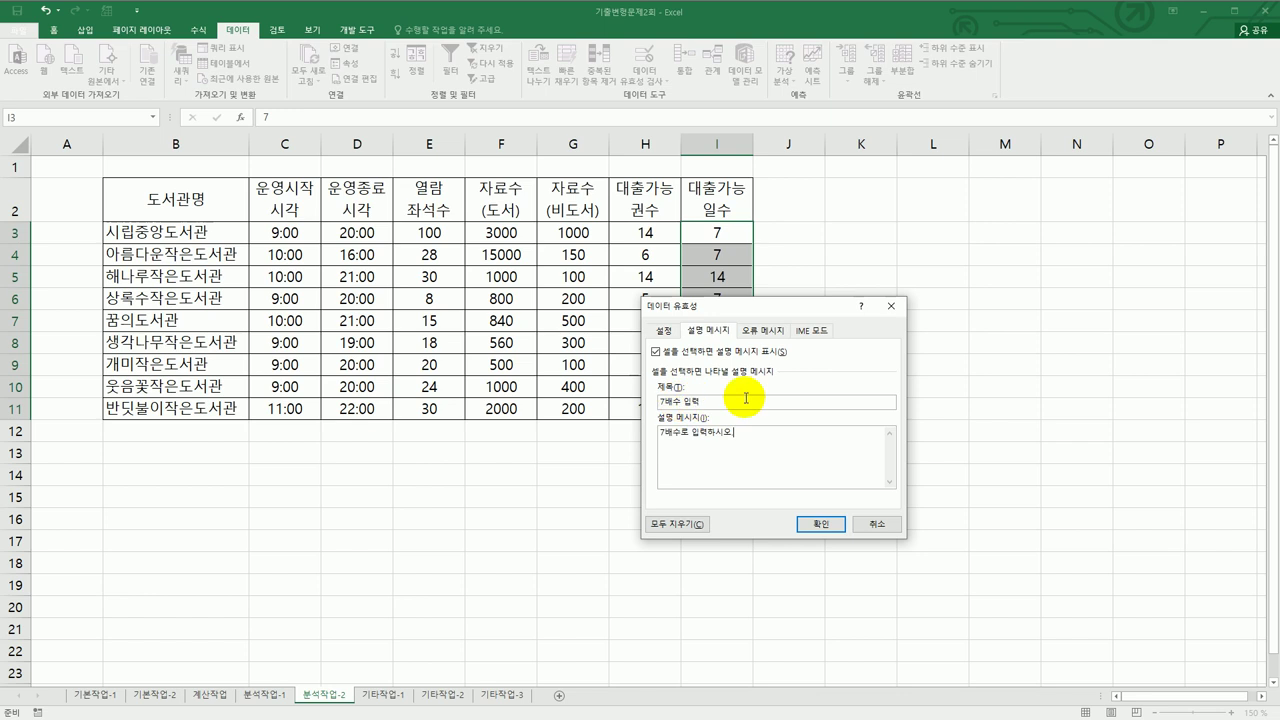
Set the validation's error alert to 정보 style with a title and the message 7배수로만 입력하세요., and apply the validation.
click(764, 330)
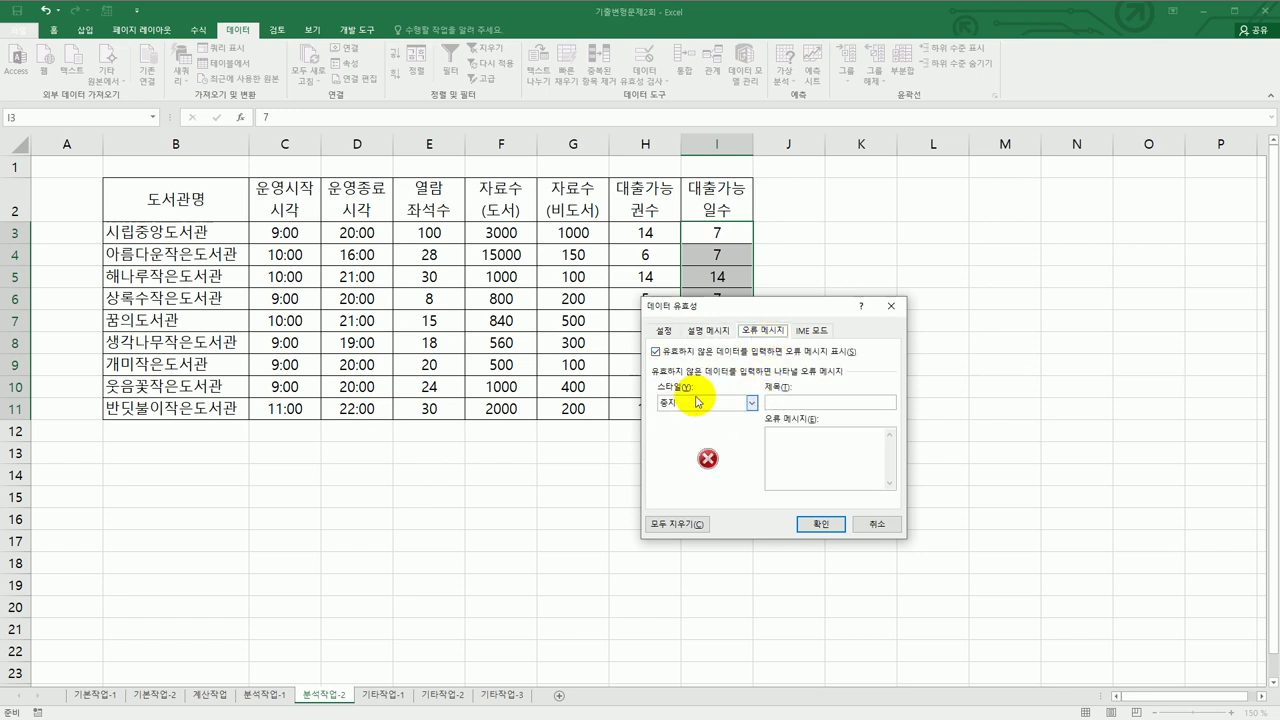
click(728, 403)
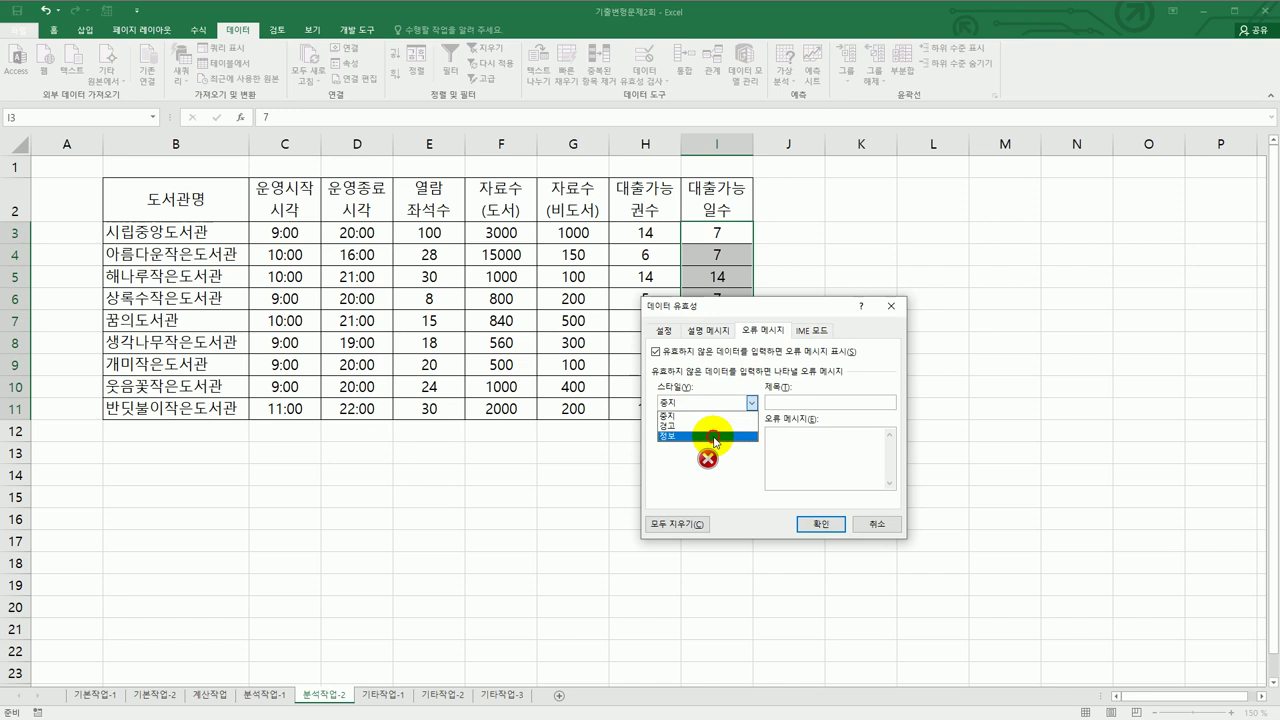
click(714, 437)
click(802, 404)
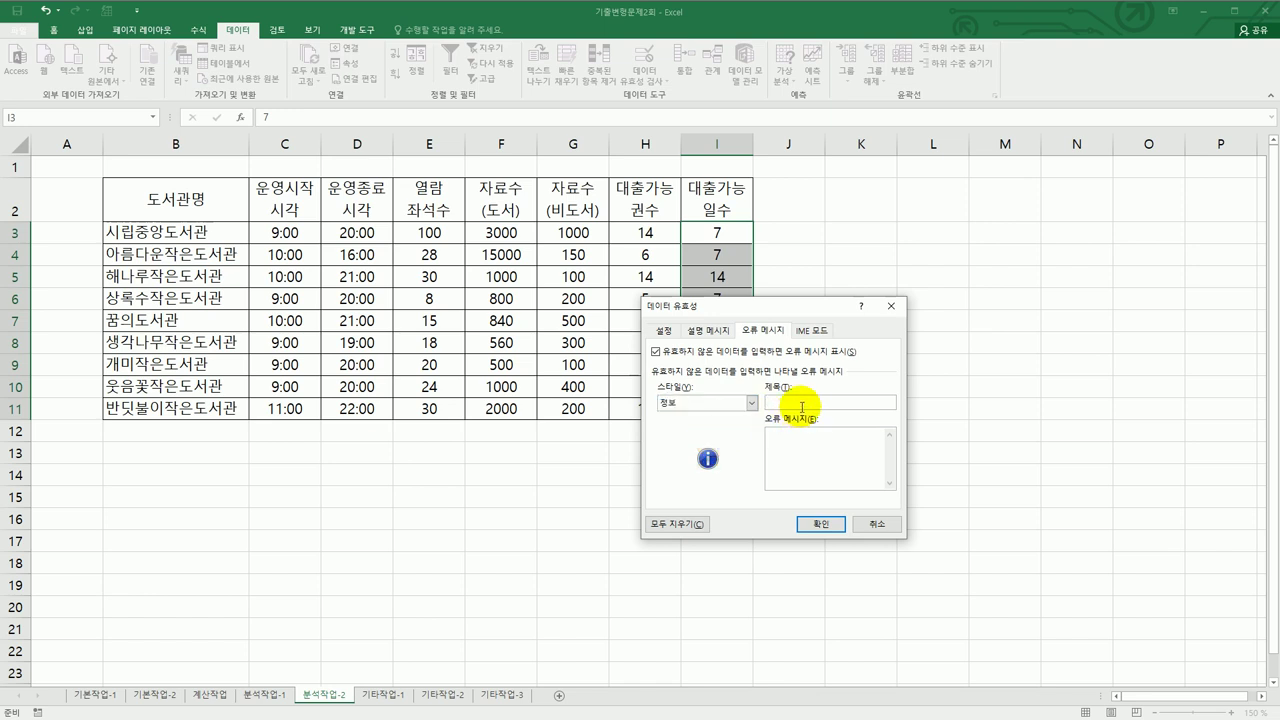
text(입)
text(수입력)
key(Tab)
text(7배수로만 입력하세요.)
click(813, 521)
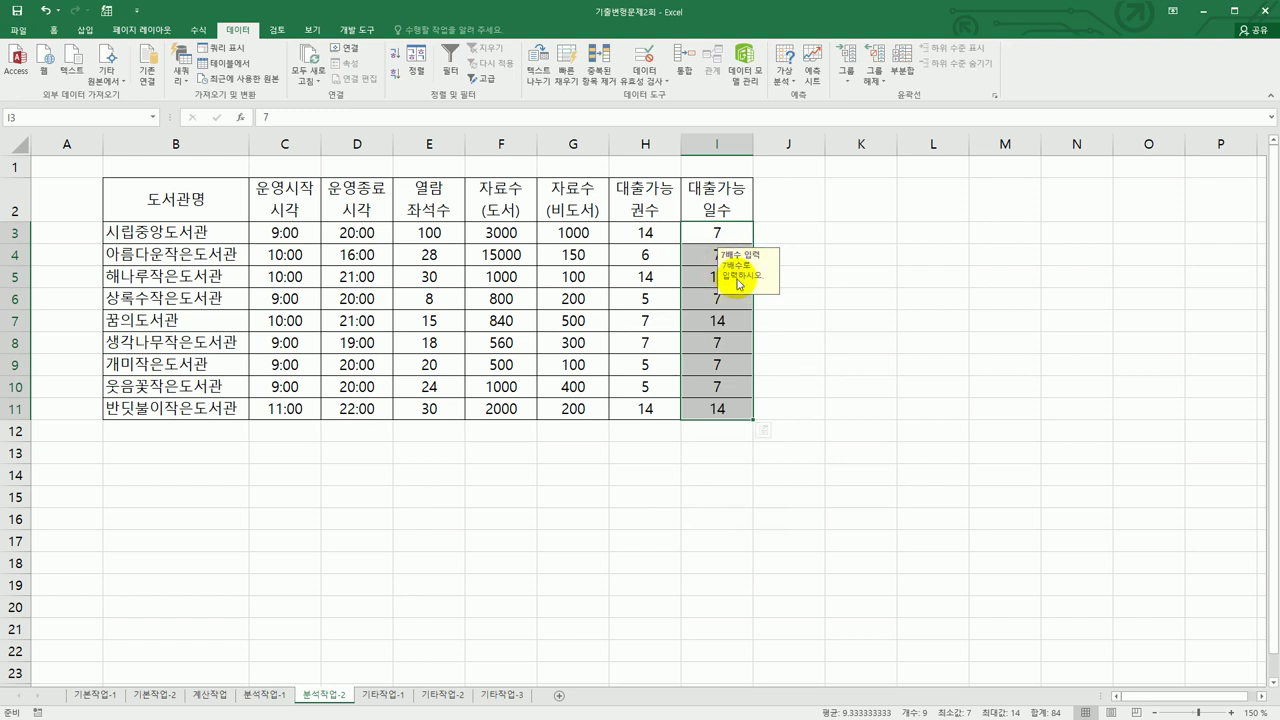
Add an auto filter to the library table and keep only rows whose 운영시작 시각 is greater than or equal to 10:00.
click(512, 206)
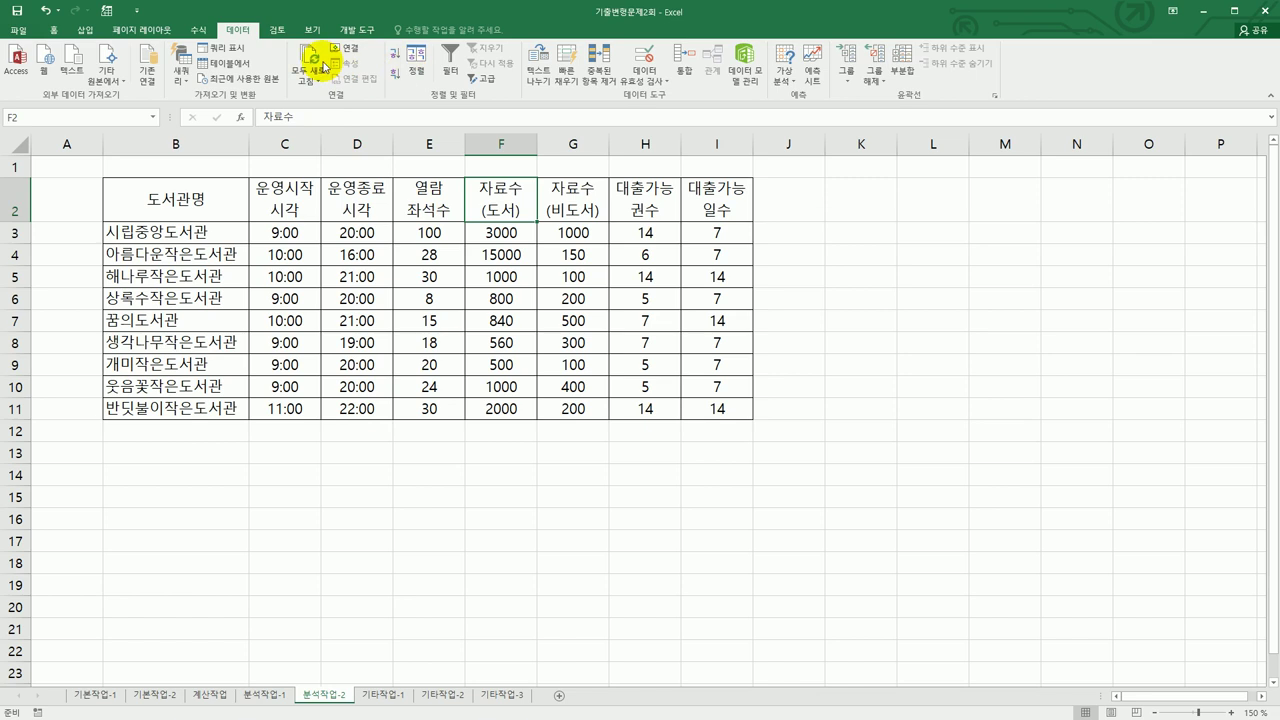
click(452, 70)
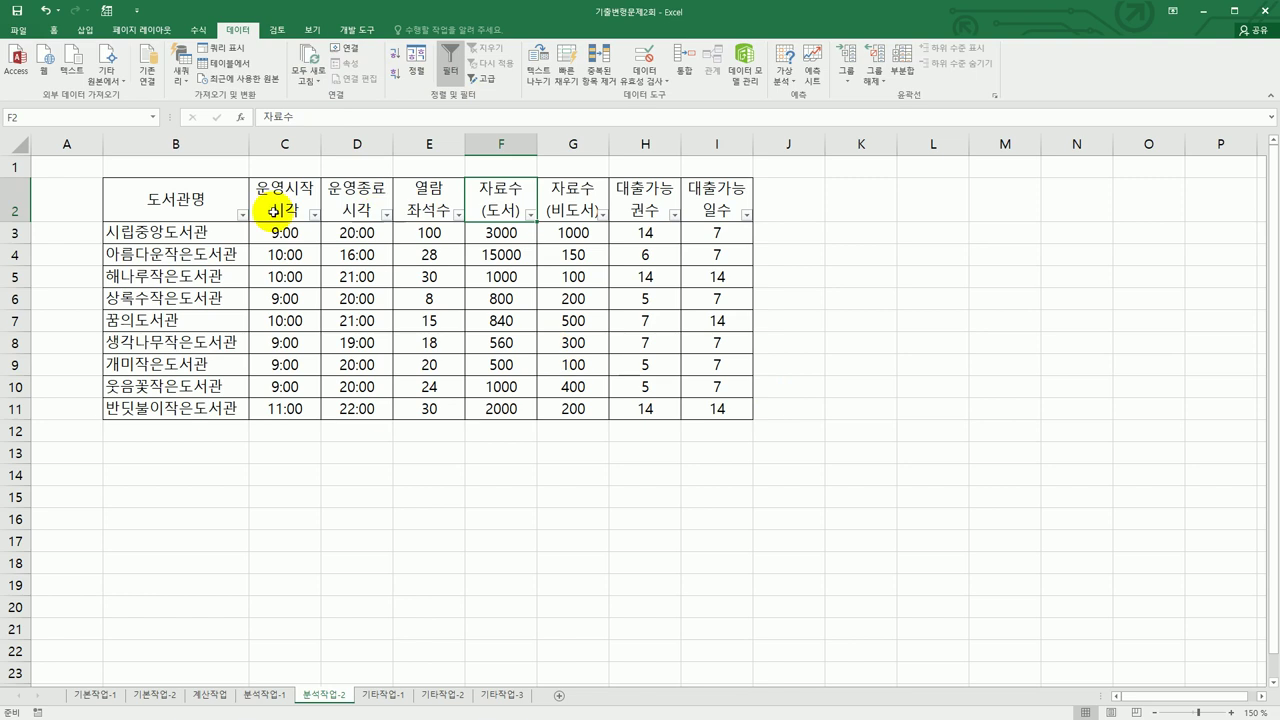
click(274, 216)
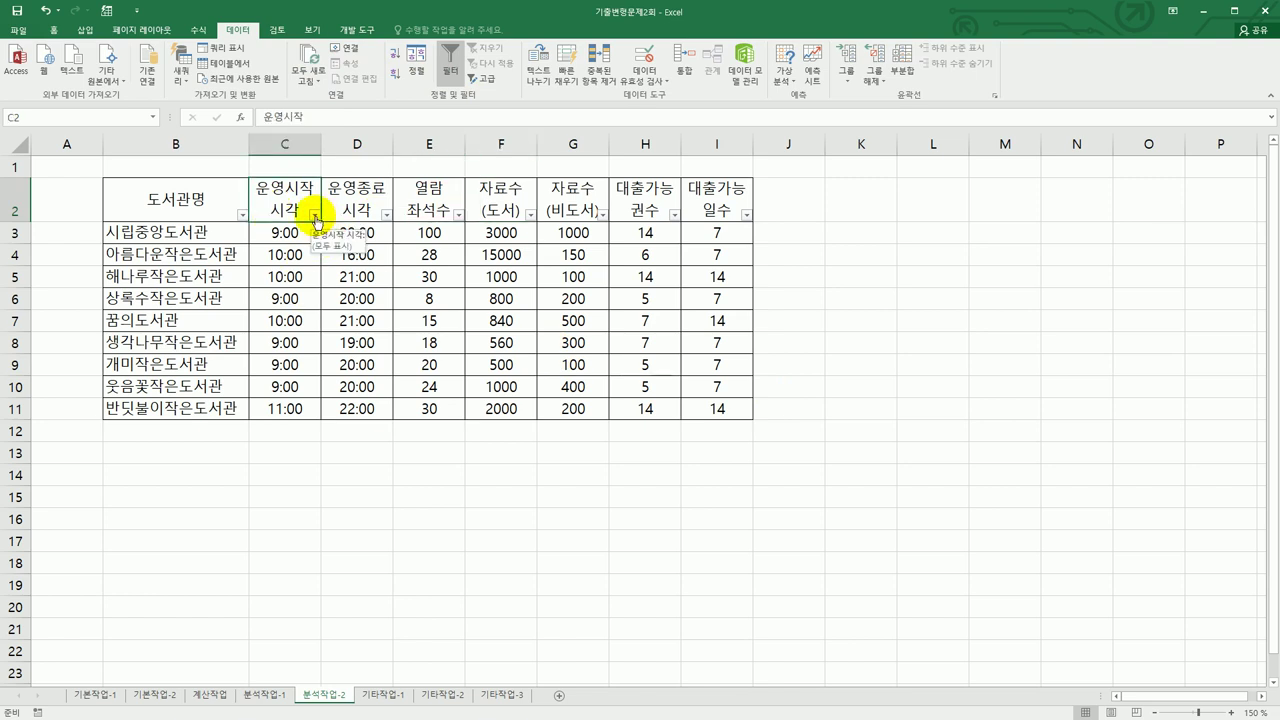
click(316, 215)
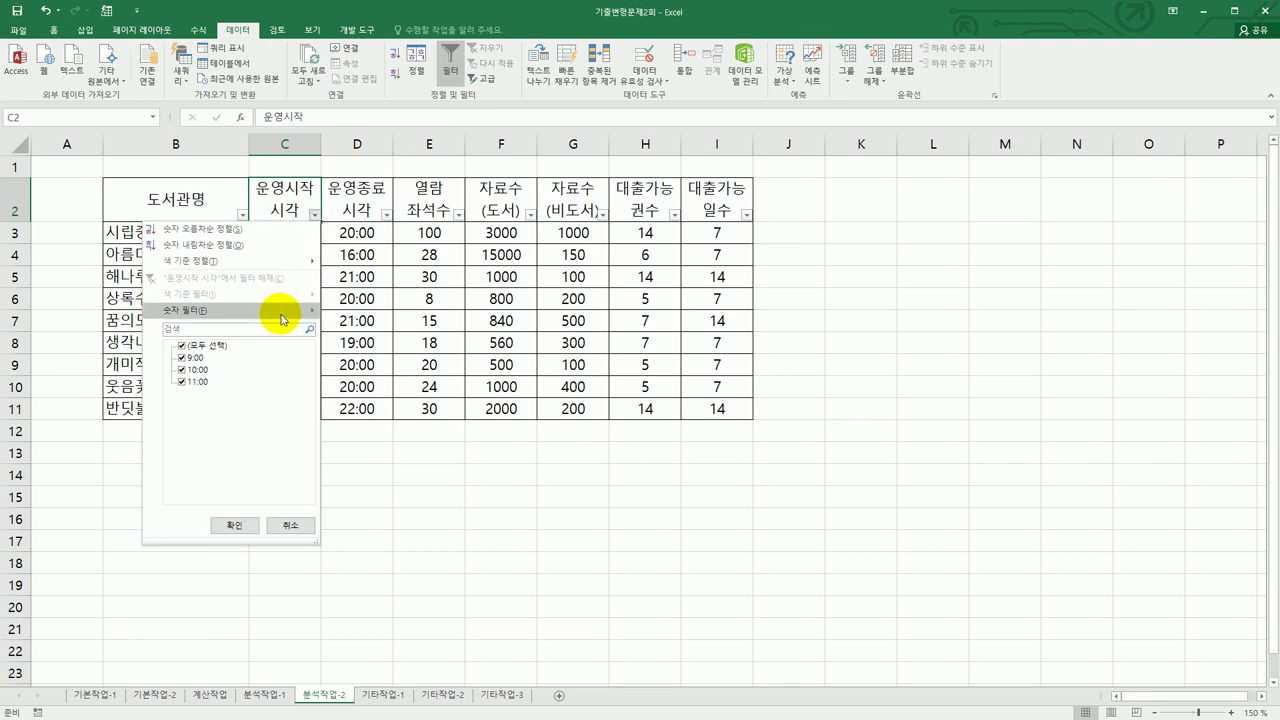
mouse_move(282, 319)
click(405, 364)
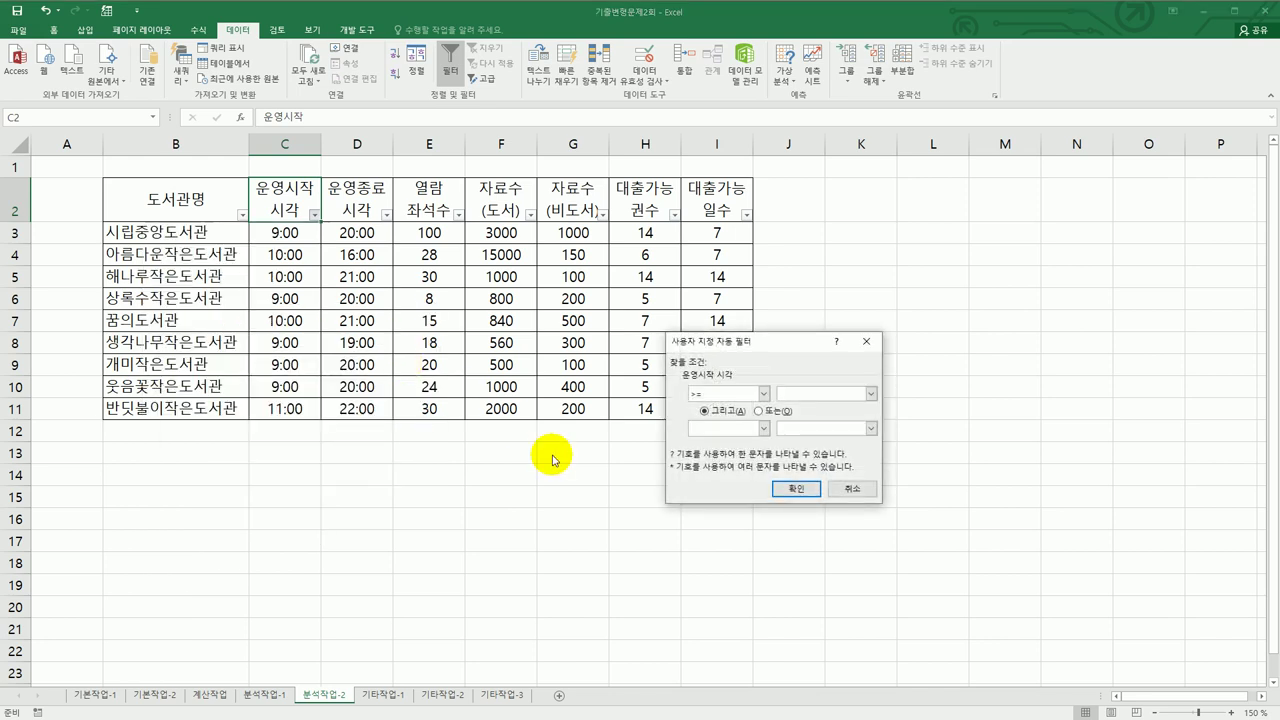
text(10:00)
click(790, 490)
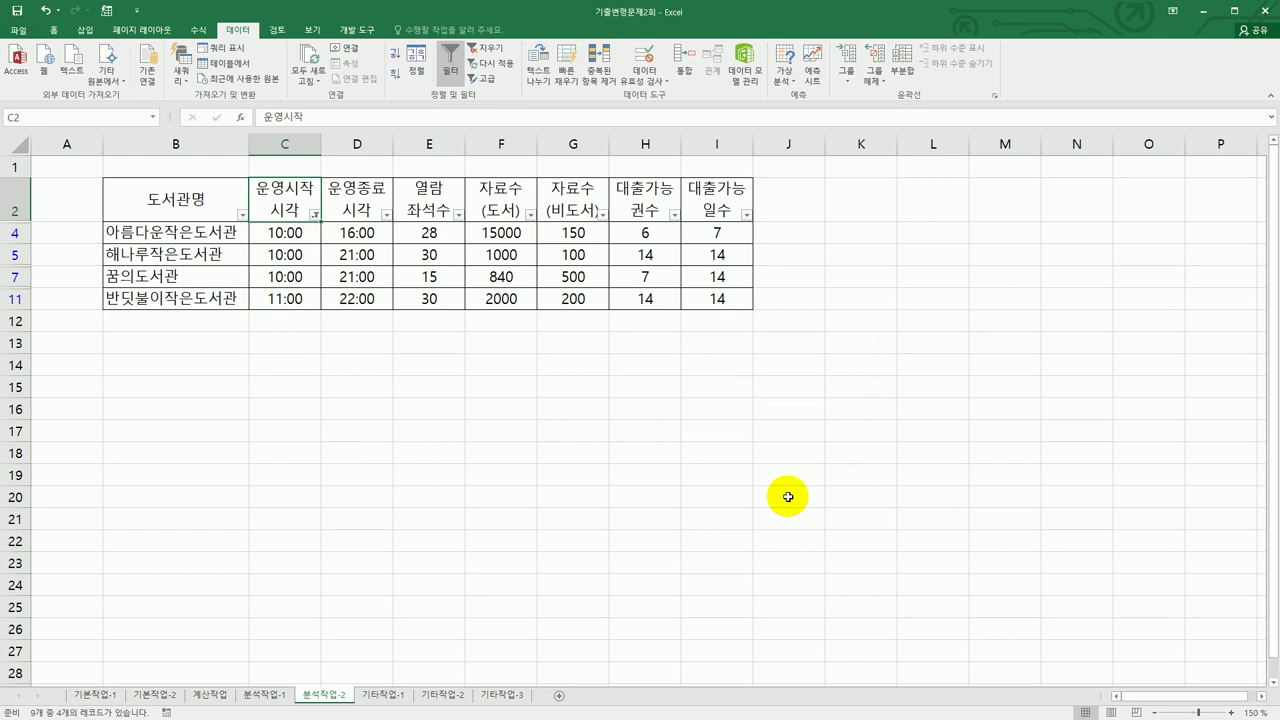
On the 기타작업-1 sheet, change the chart type of the 판매량 series to a line with markers in the 판매현황비교 chart.
click(393, 699)
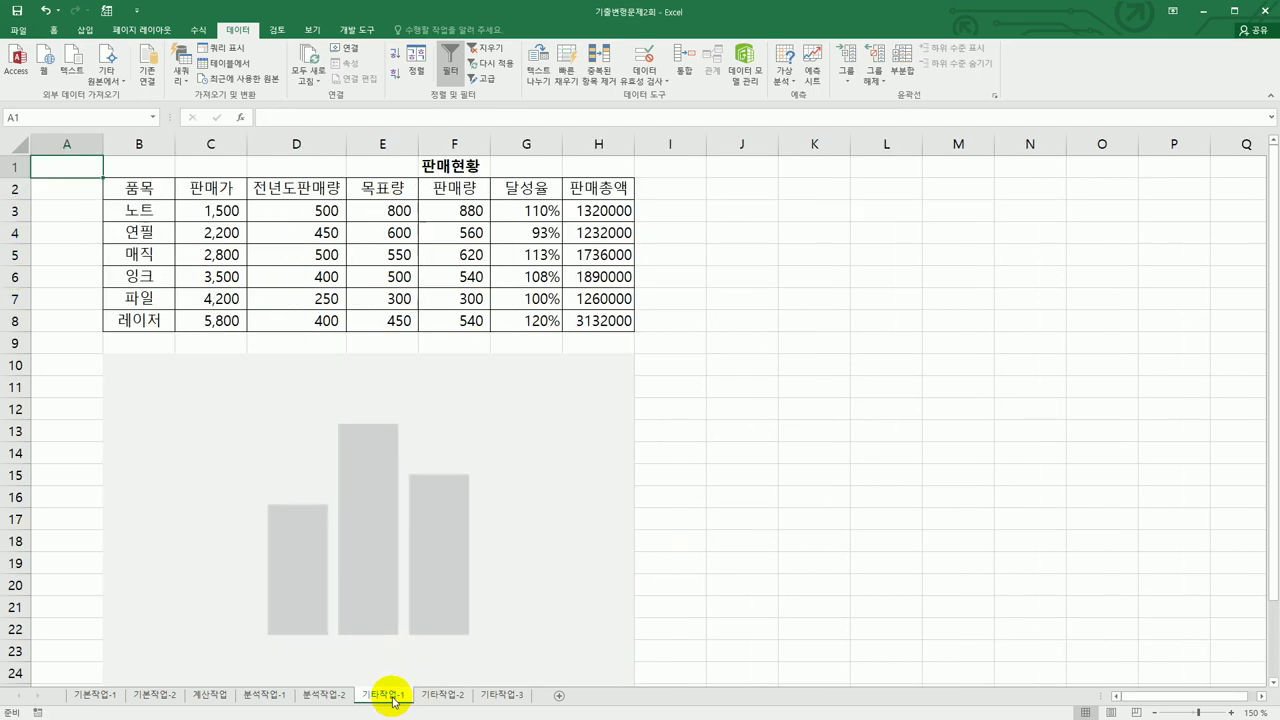
scroll(620, 530, down, 1)
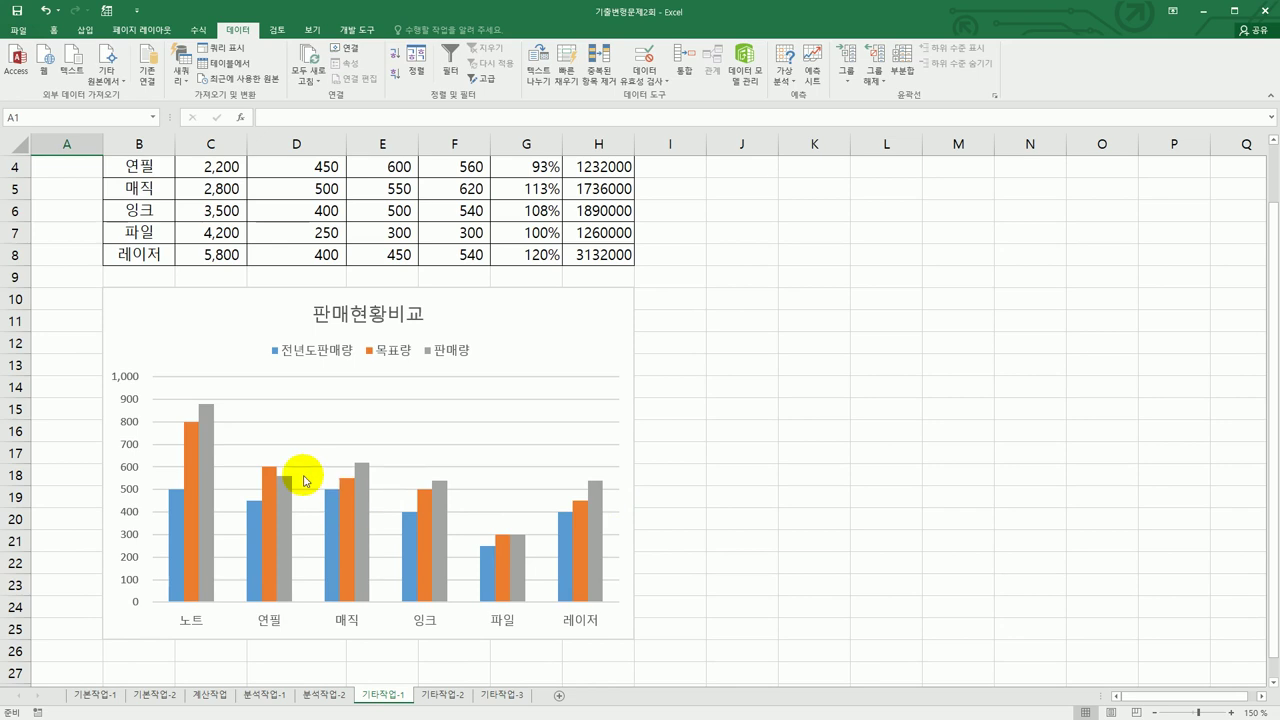
click(215, 450)
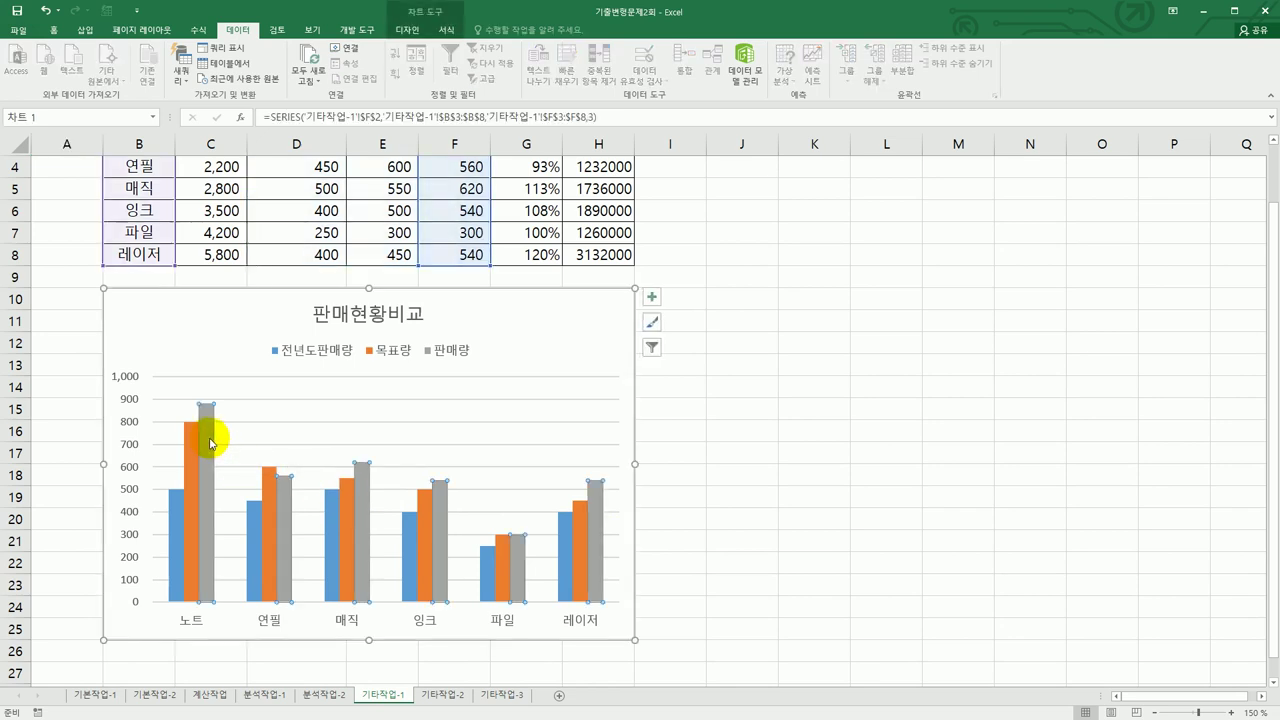
right_click(207, 428)
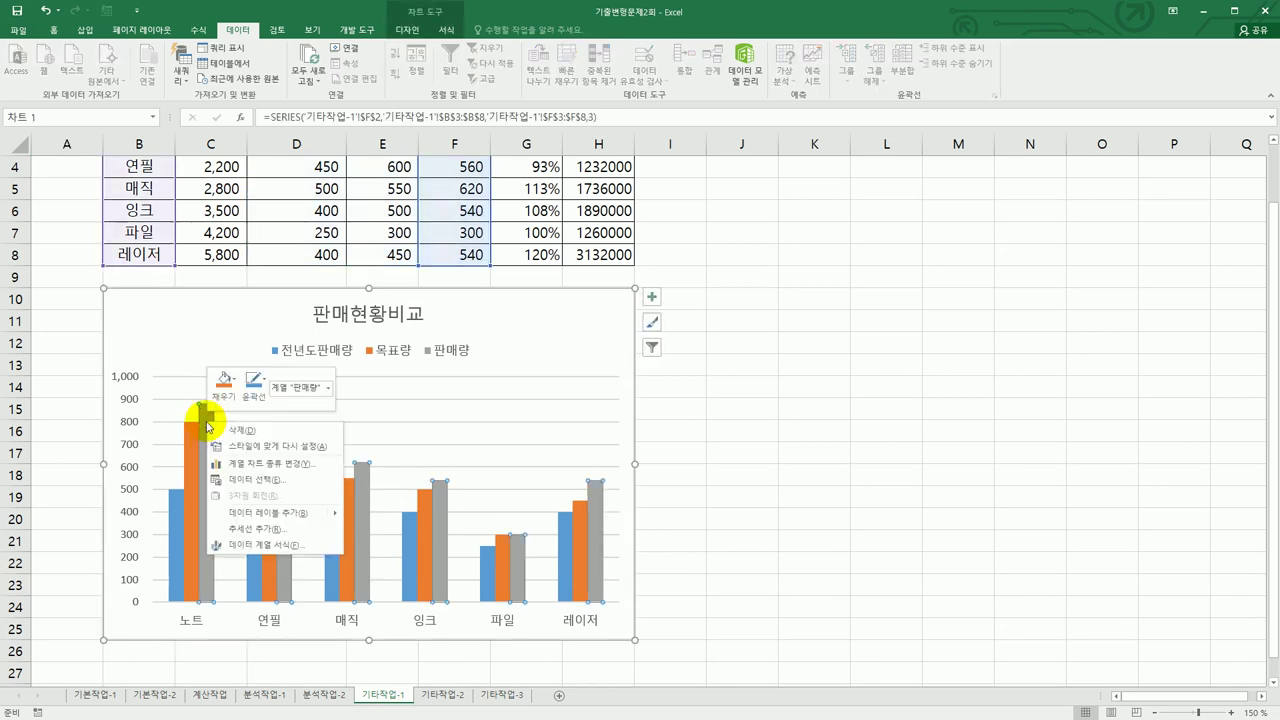
click(303, 464)
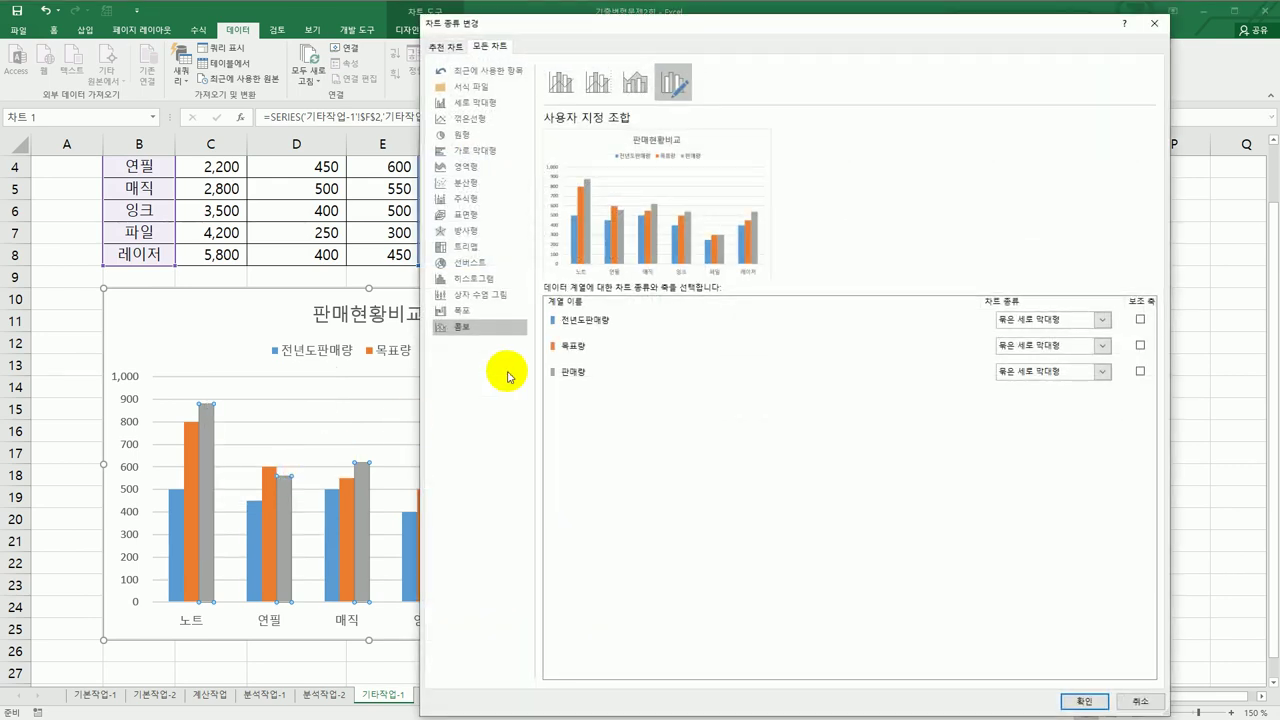
click(562, 379)
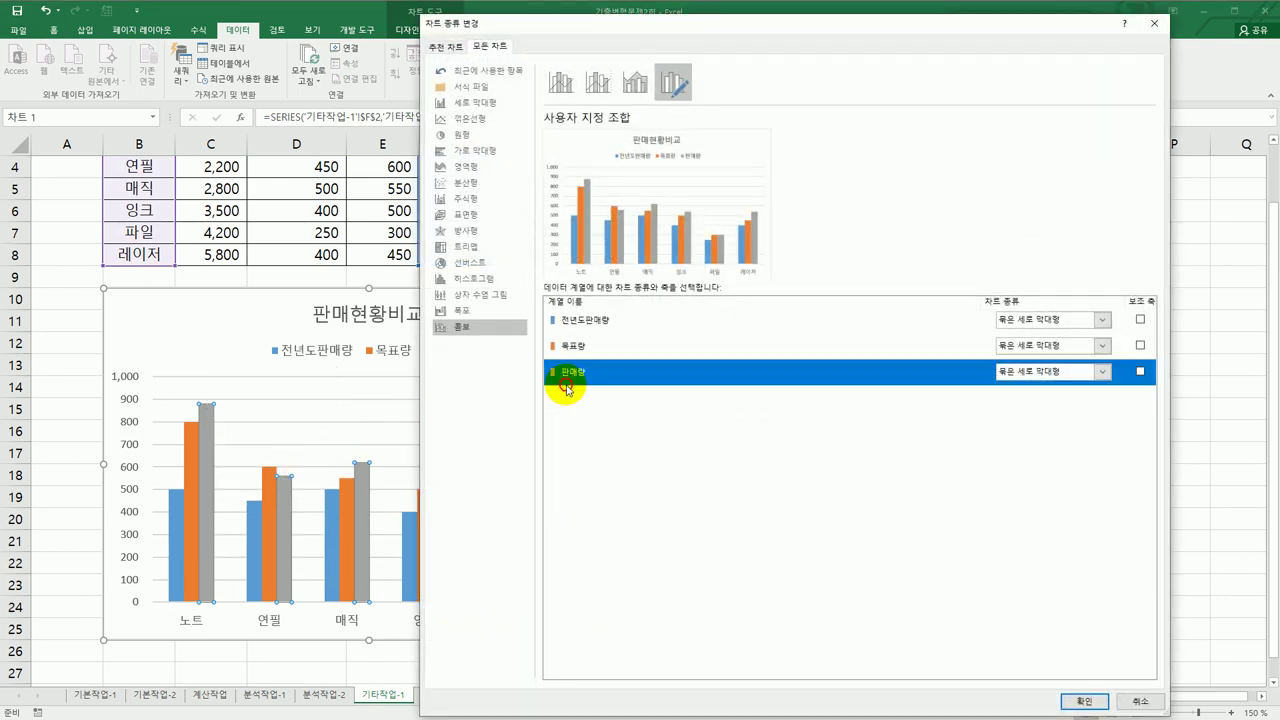
click(1102, 371)
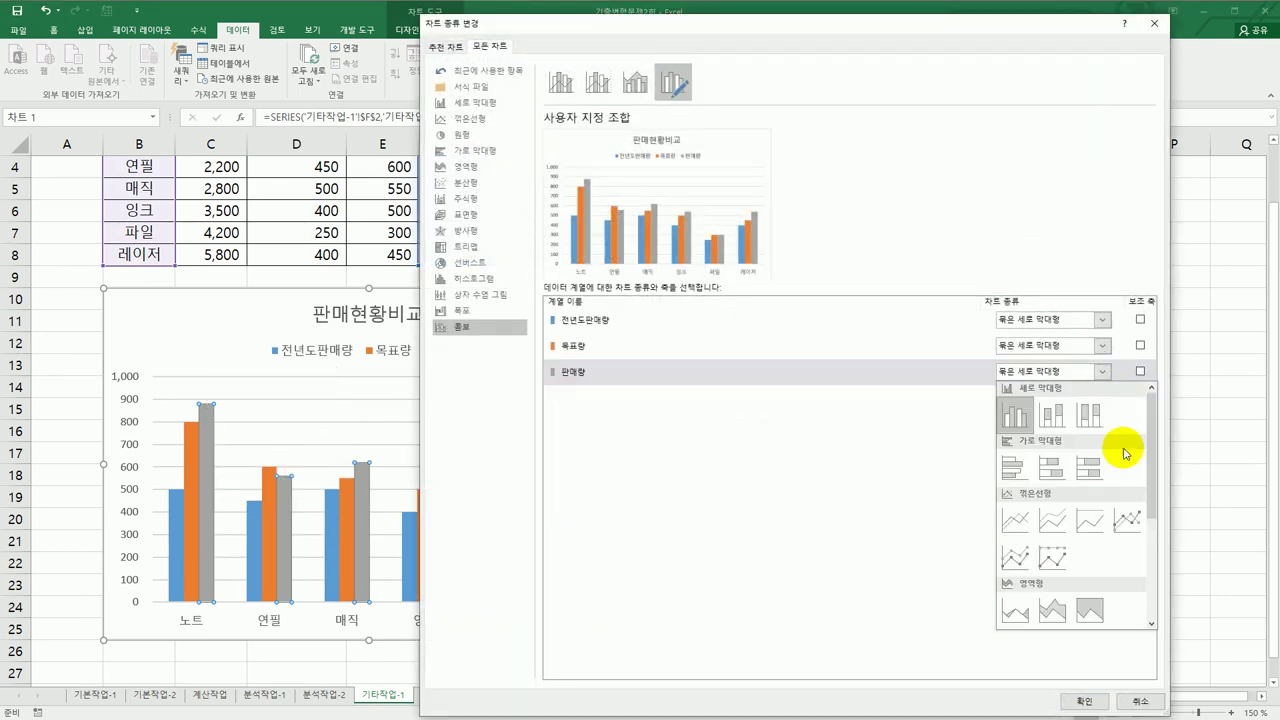
click(1137, 515)
click(1082, 701)
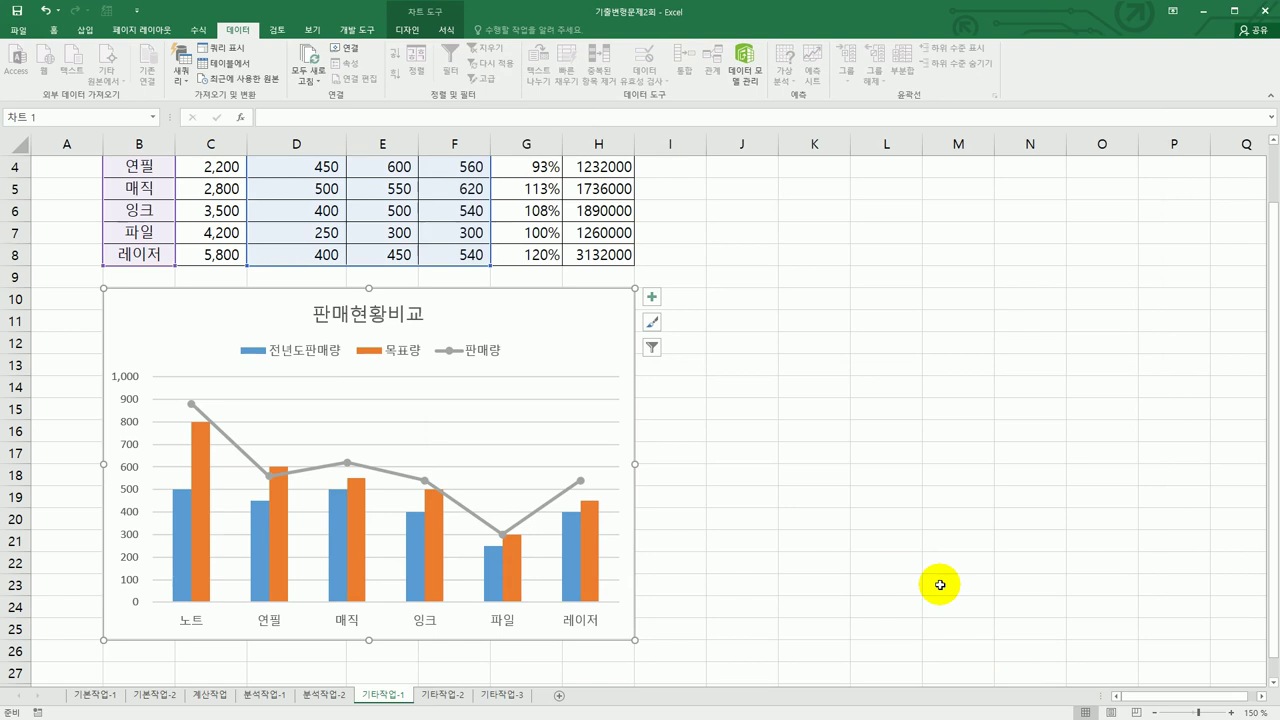
Add both a primary horizontal and a primary vertical axis title to the 판매현황비교 chart.
click(652, 298)
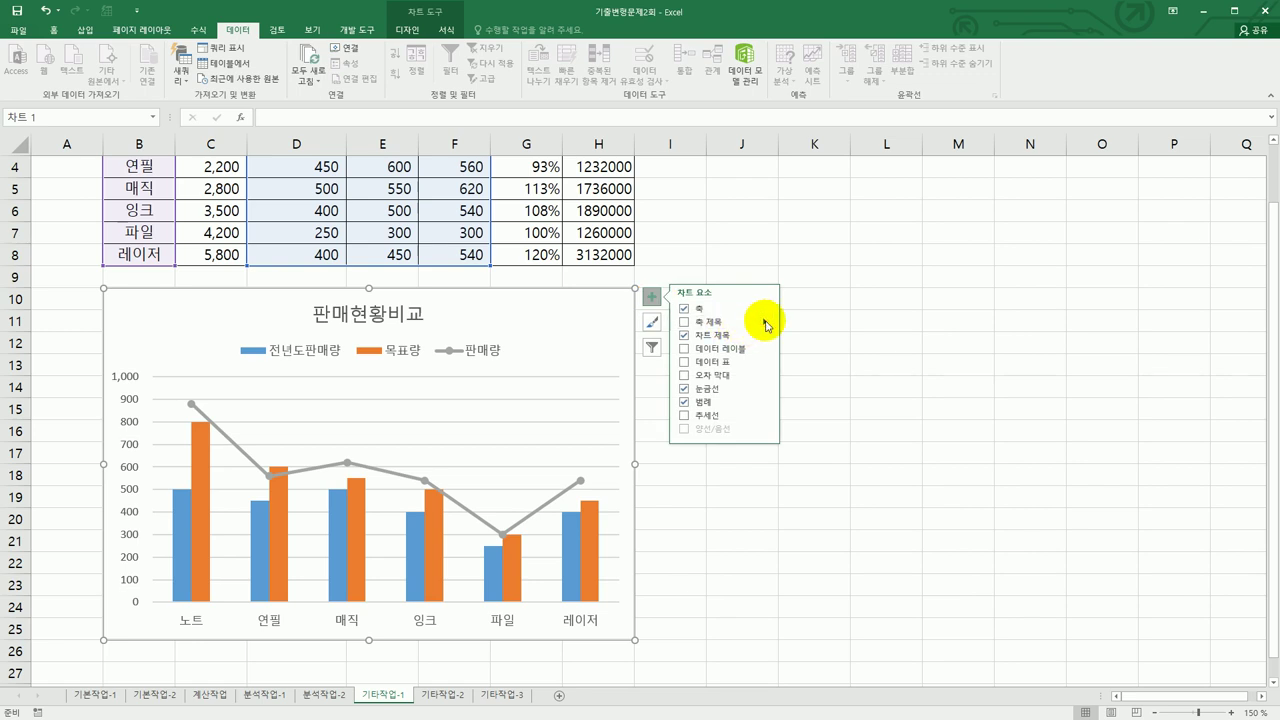
mouse_move(767, 325)
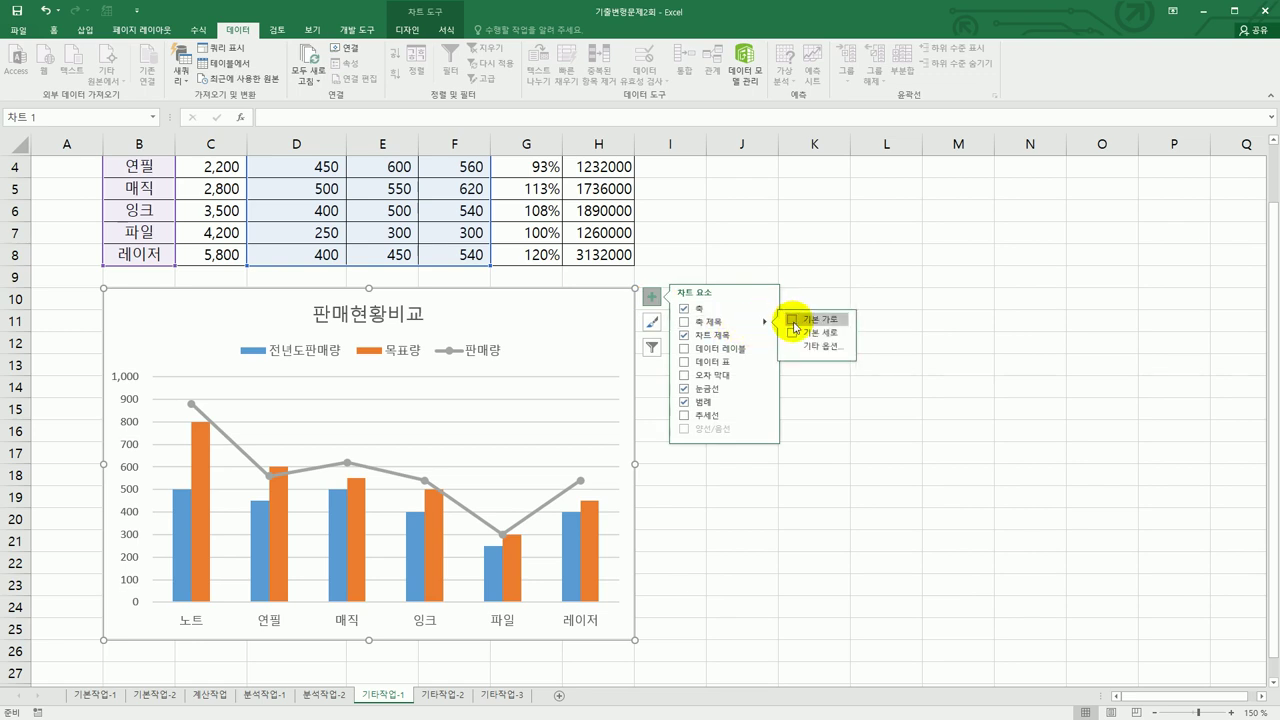
click(792, 321)
click(800, 333)
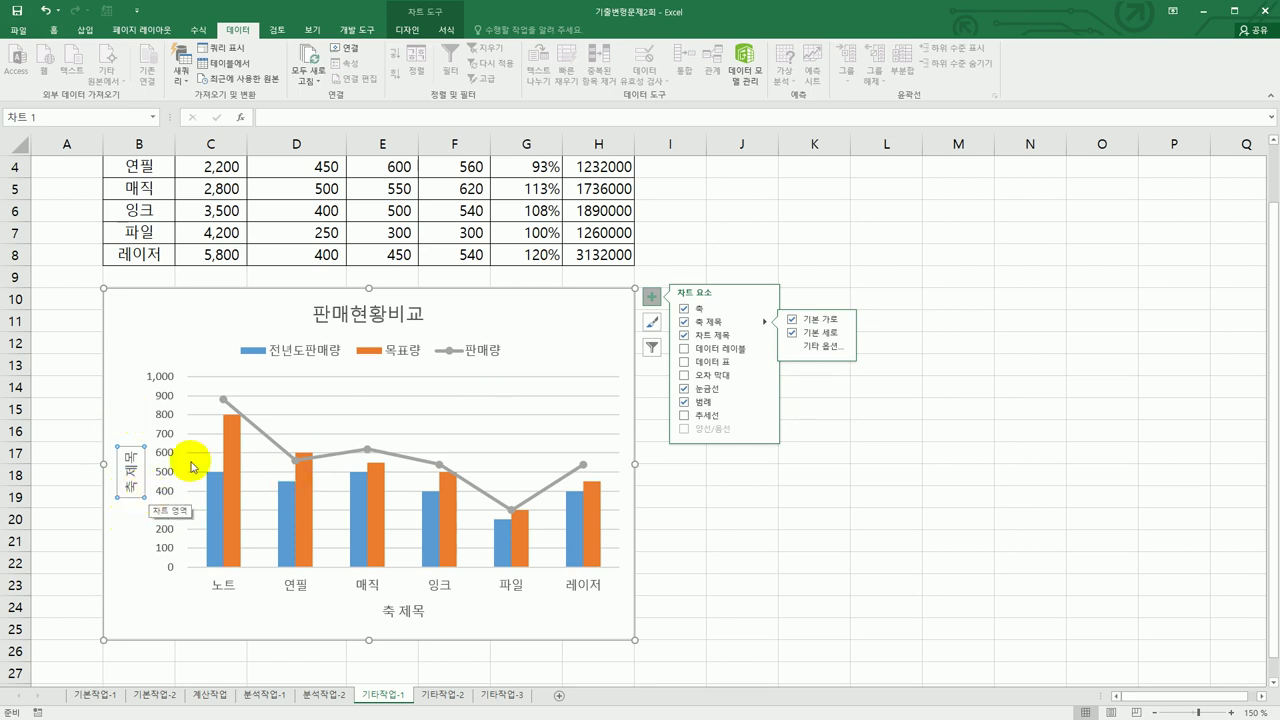
Link the chart's vertical axis title to the 목표량 header in cell E2.
scroll(257, 440, up, 1)
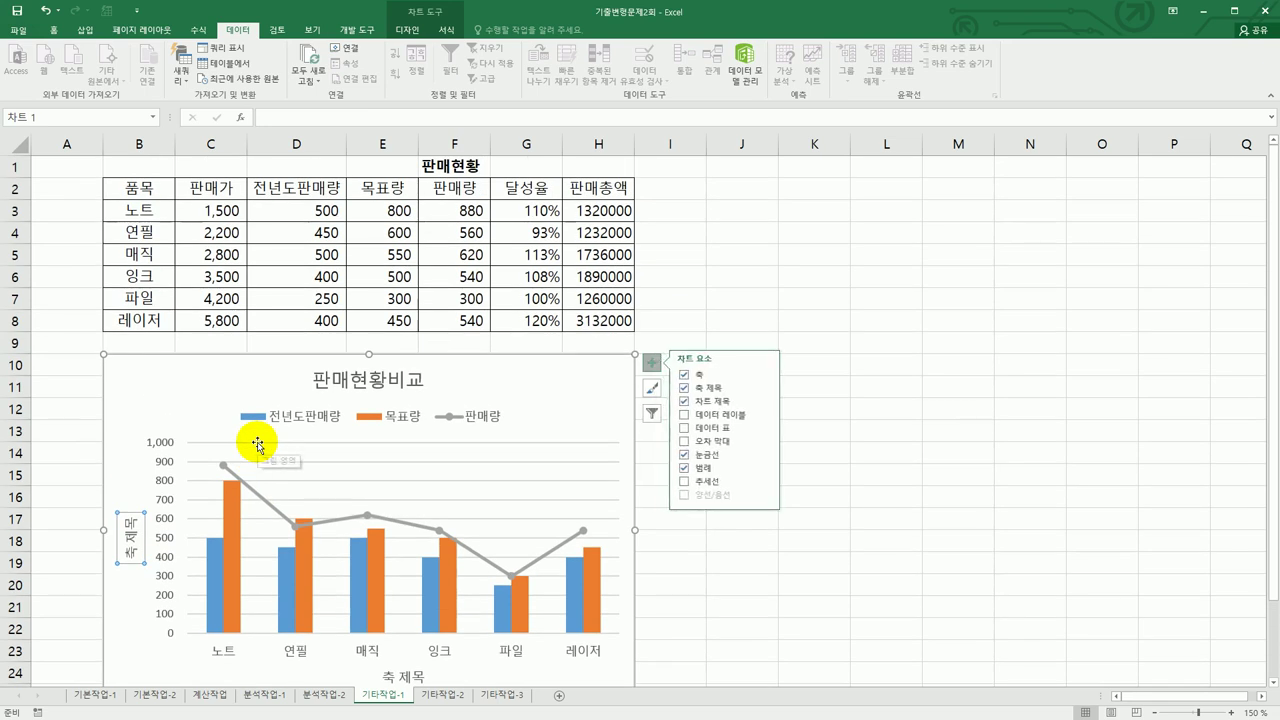
click(342, 118)
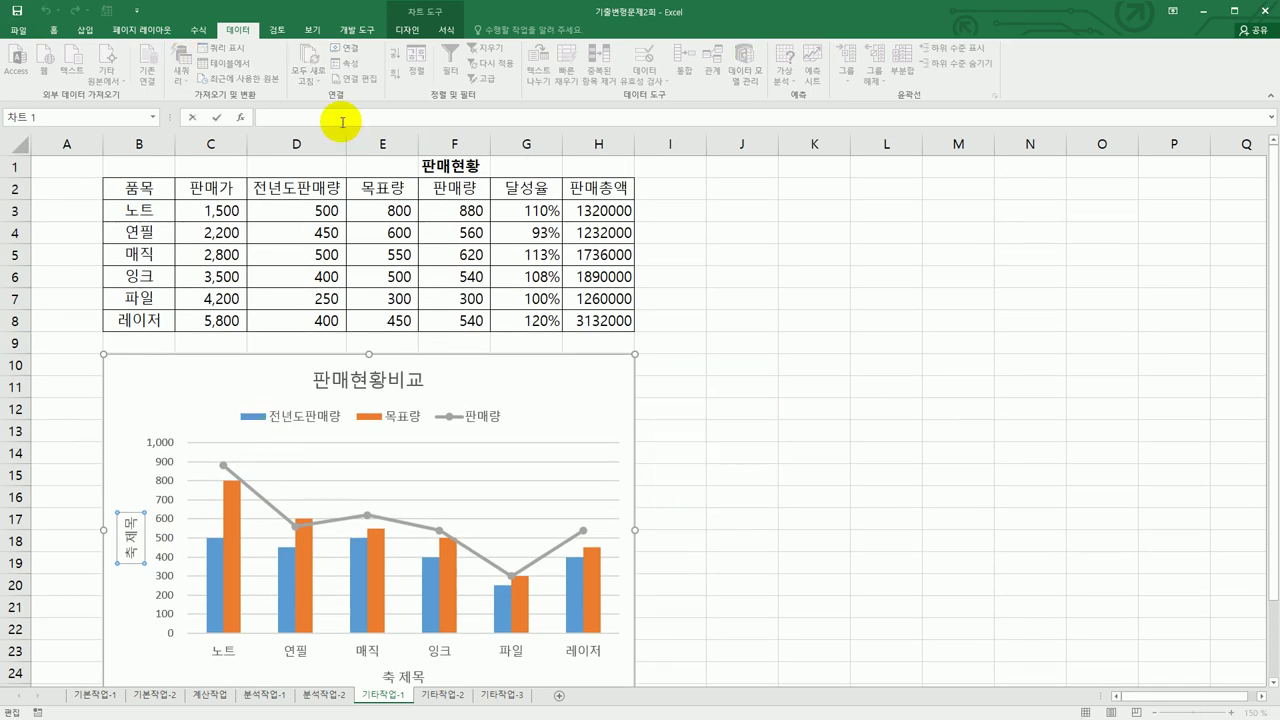
text(=)
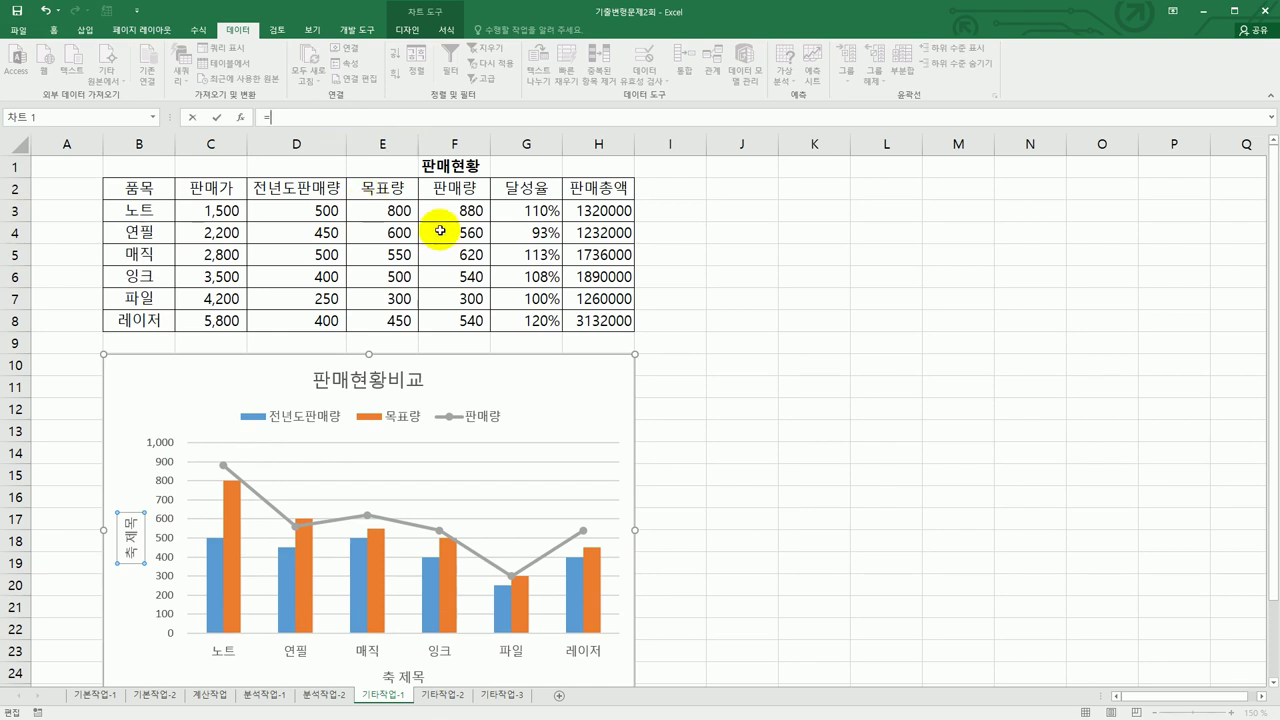
click(386, 185)
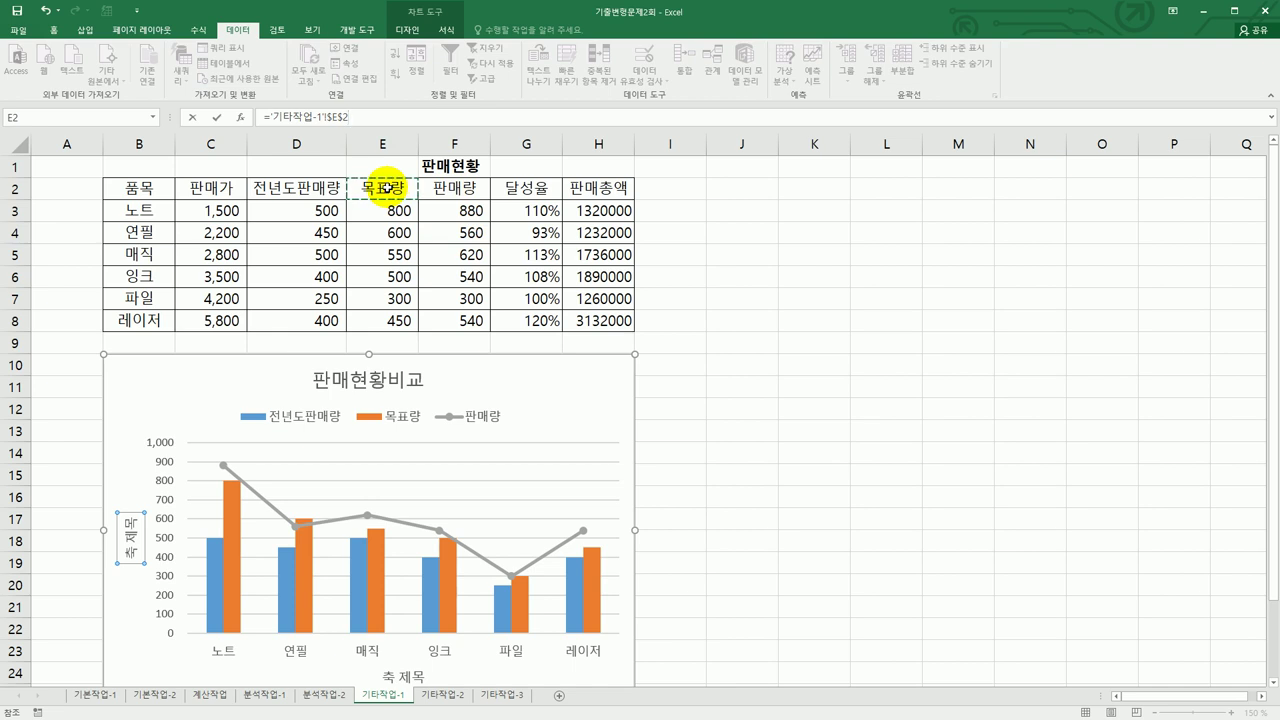
key(Return)
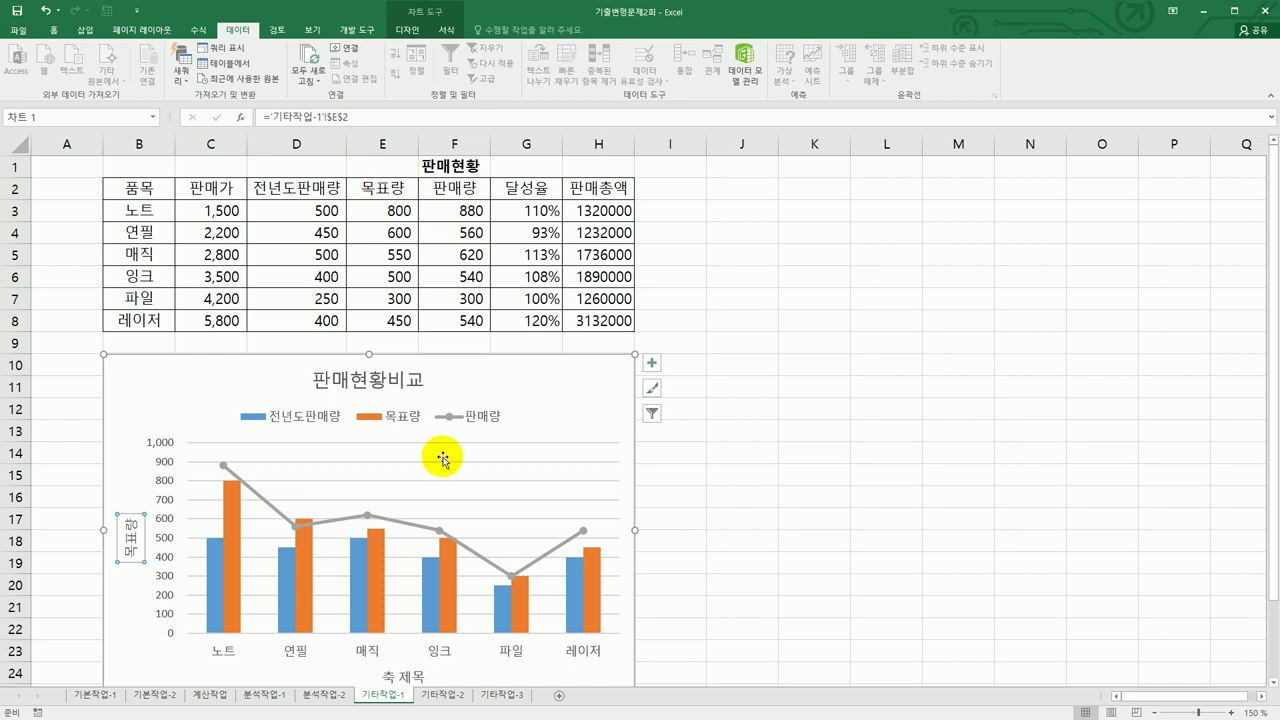
Link the chart's horizontal axis title to the 품목 header in cell B2.
click(412, 677)
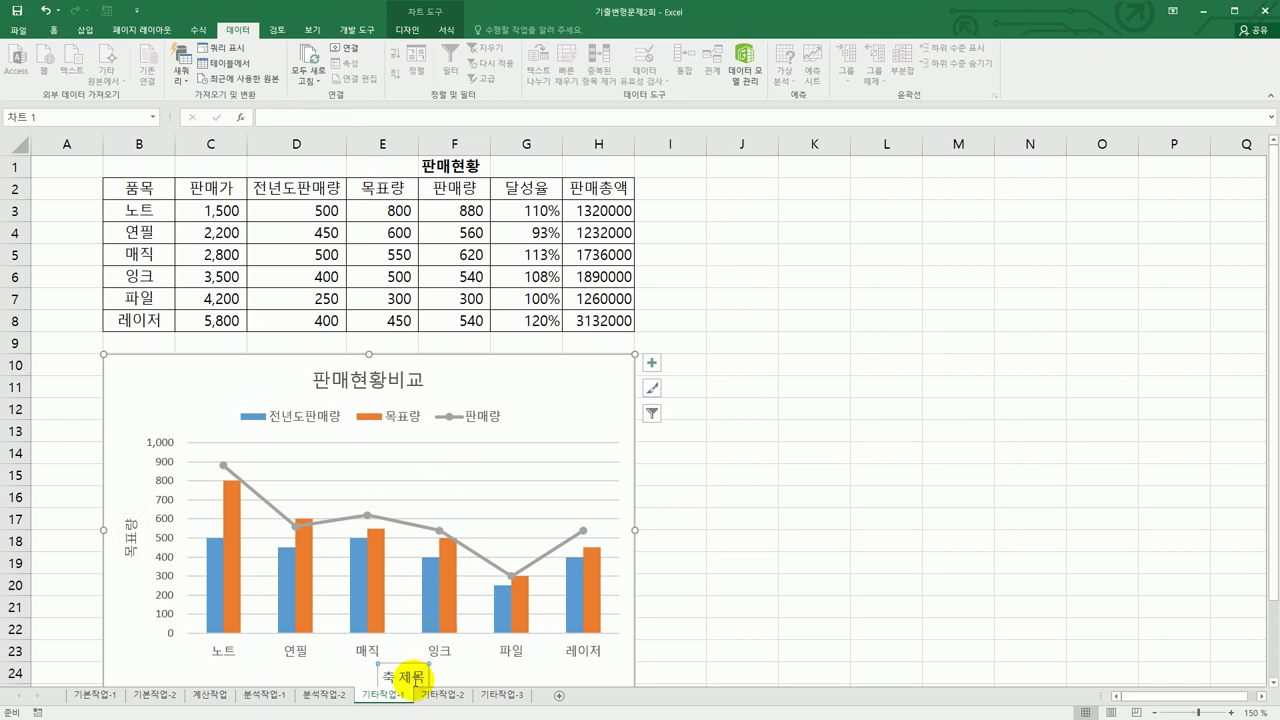
click(283, 120)
text(=)
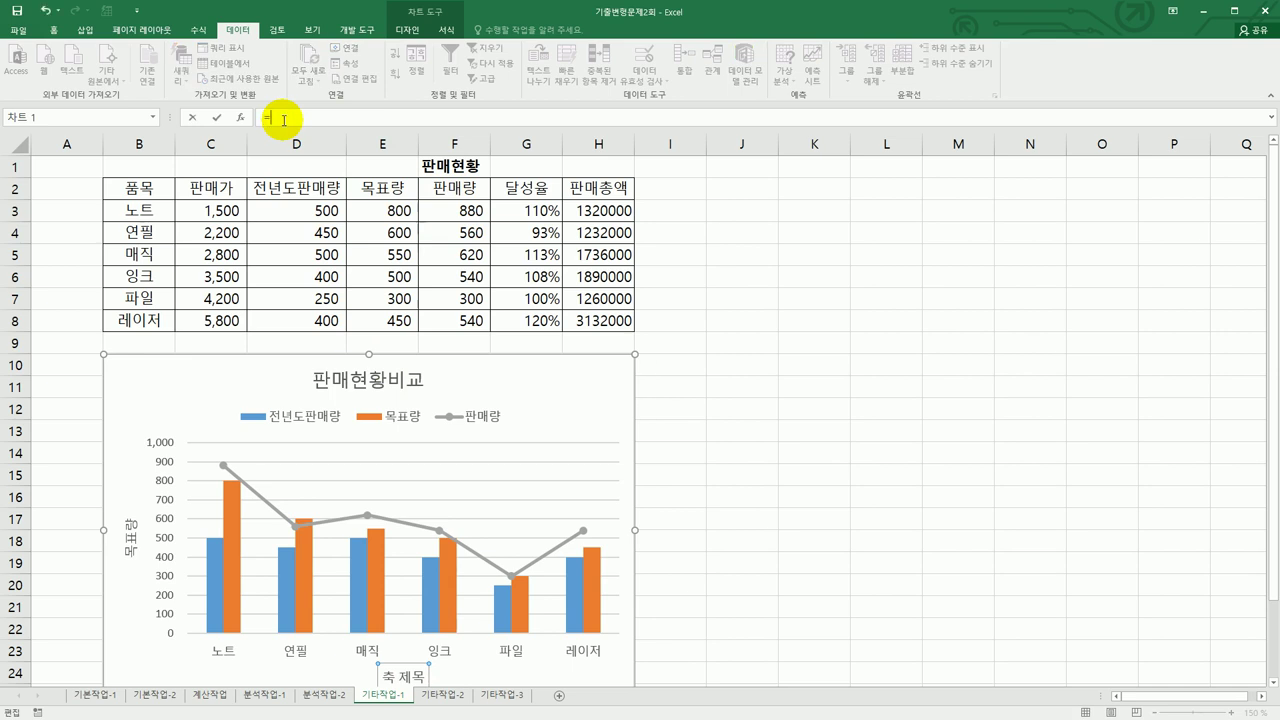
click(146, 190)
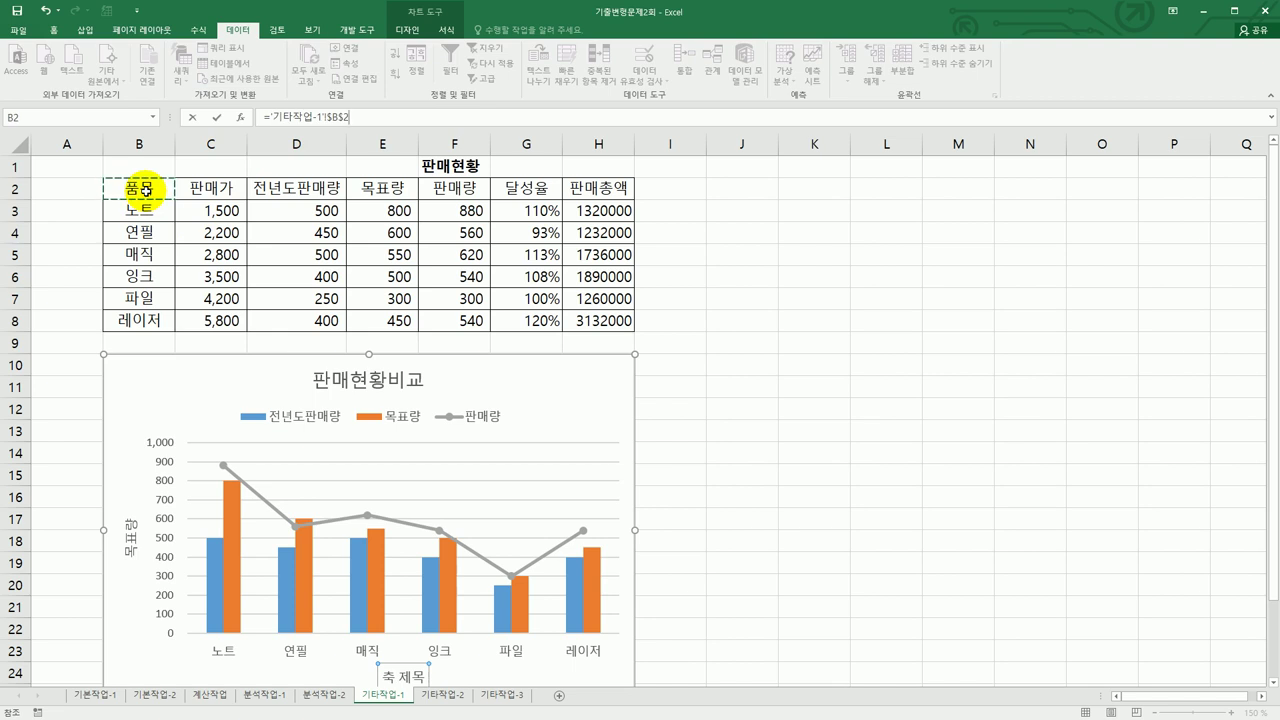
key(Return)
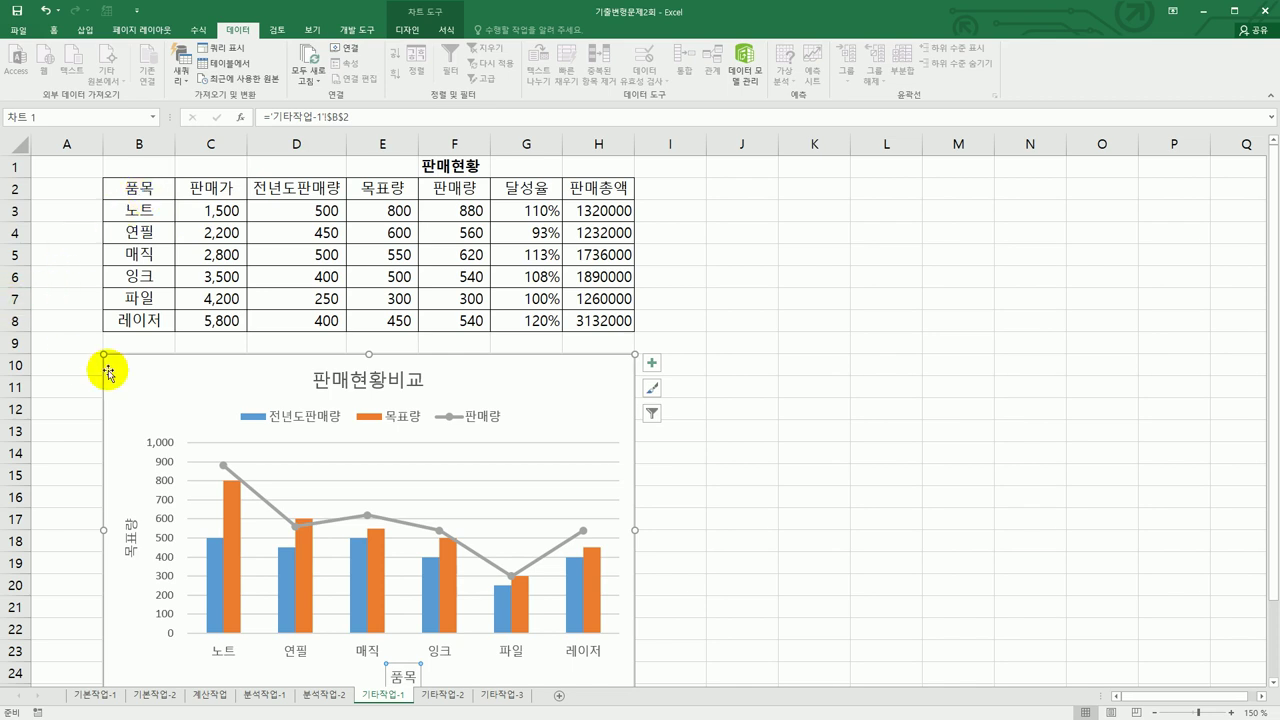
Set the text direction of the vertical axis title 목표량 to 스택형 (stacked).
click(129, 546)
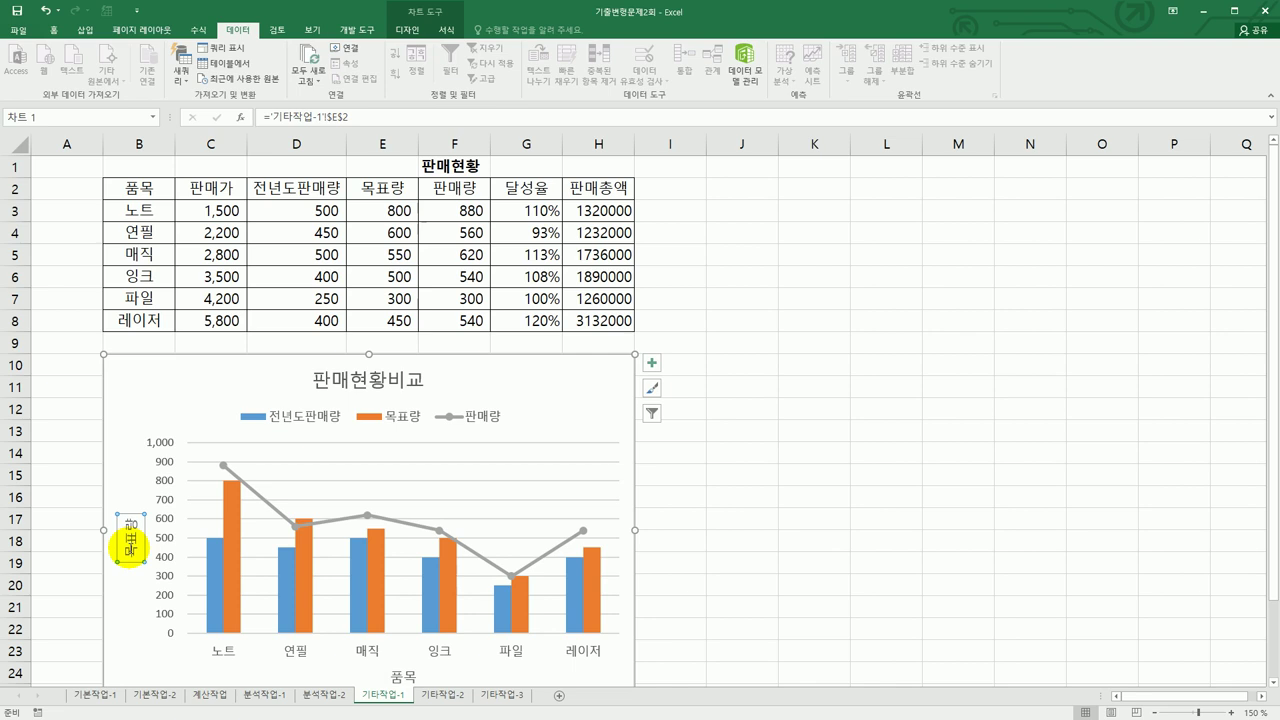
right_click(129, 546)
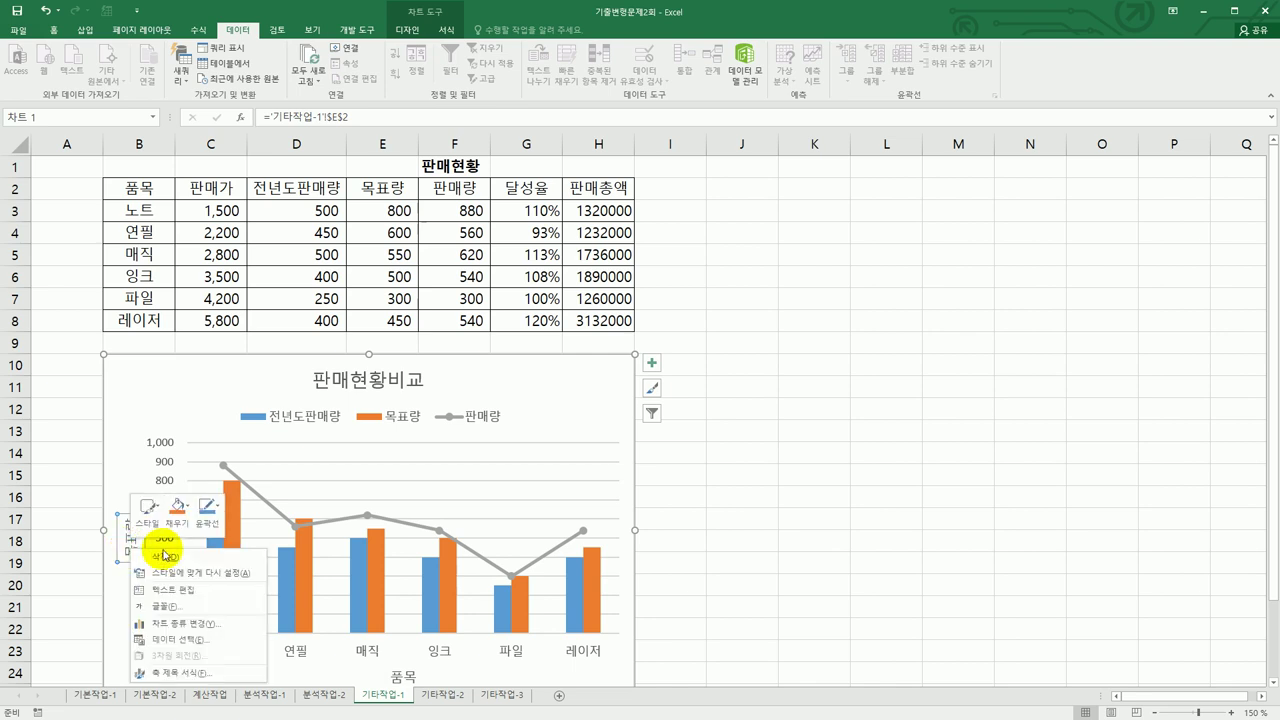
click(226, 673)
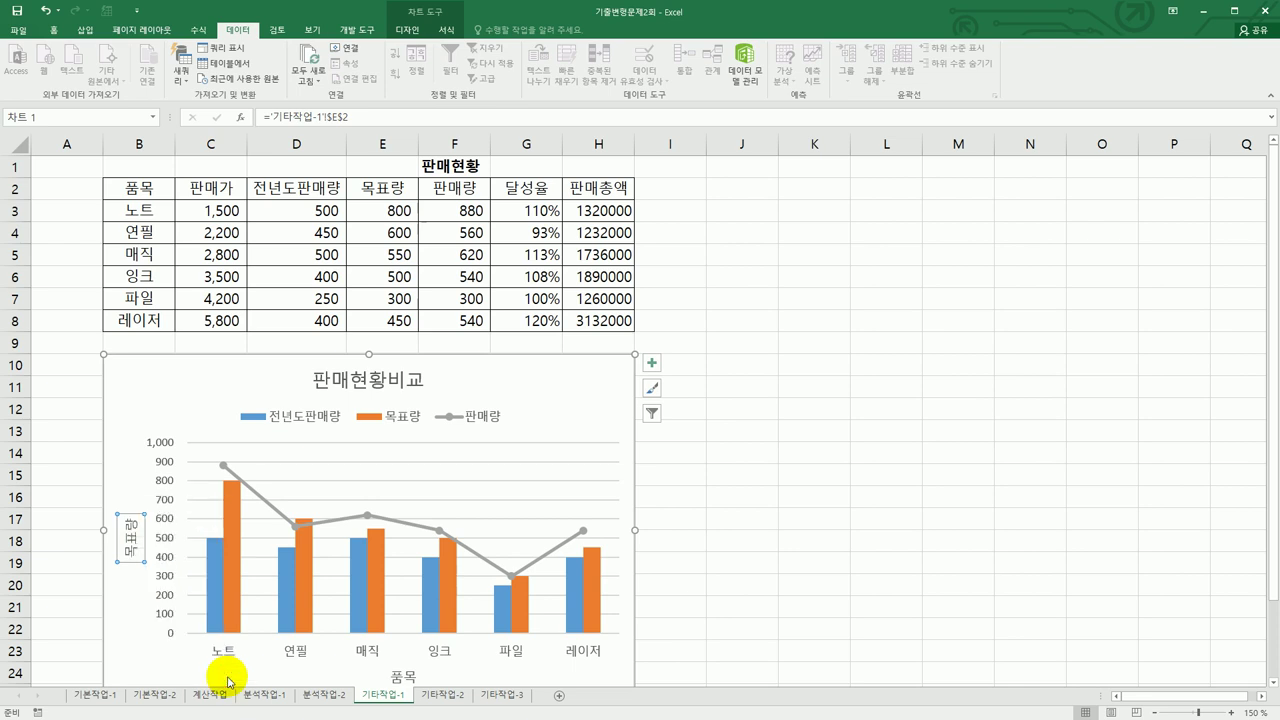
click(1040, 191)
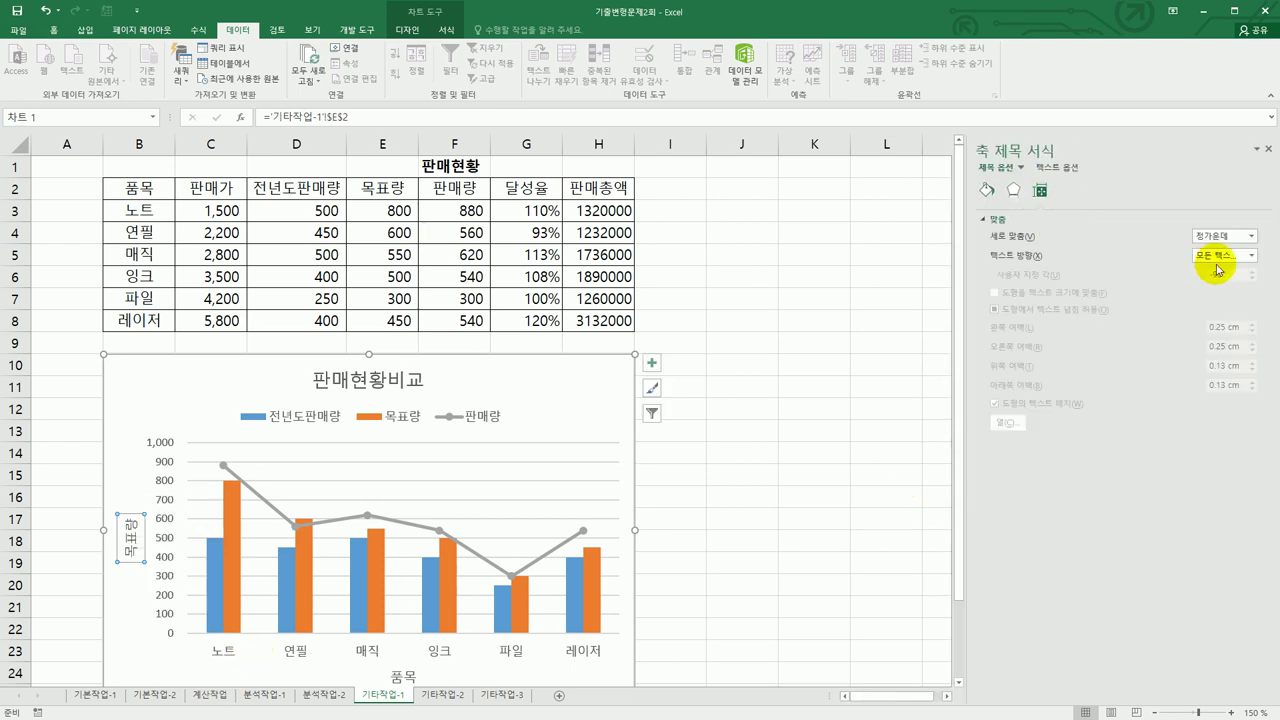
click(1249, 256)
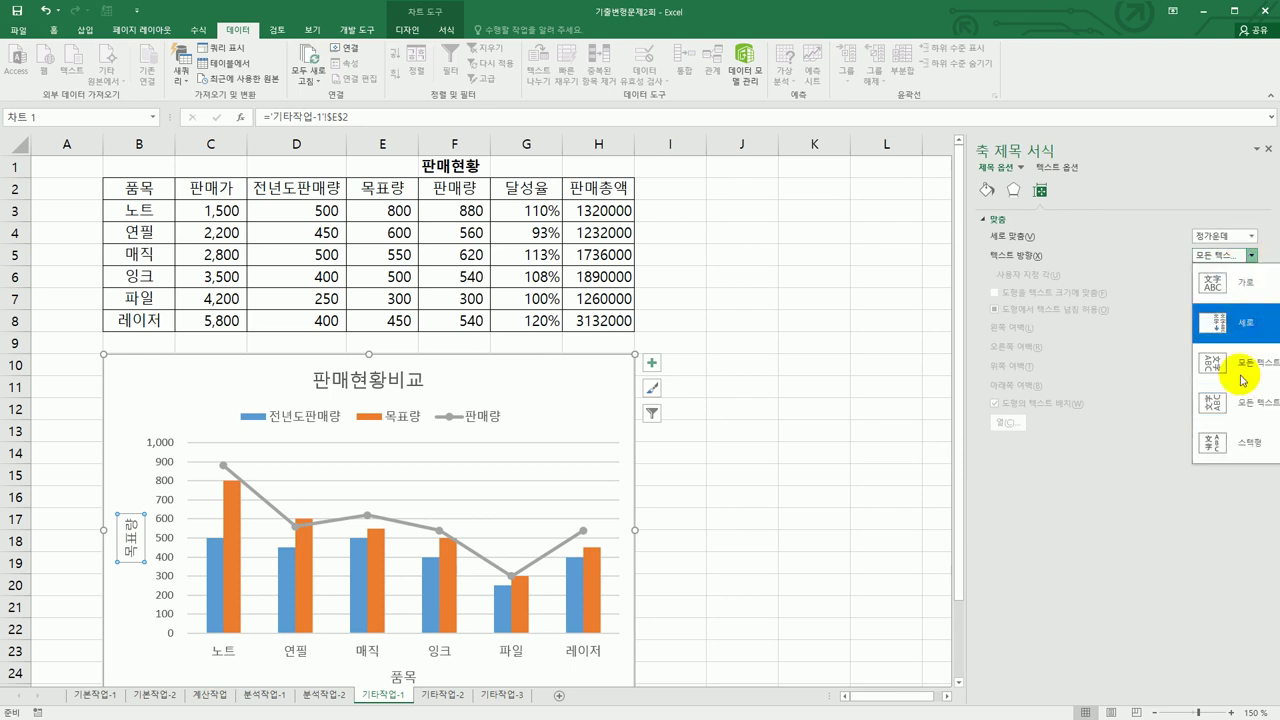
click(1230, 447)
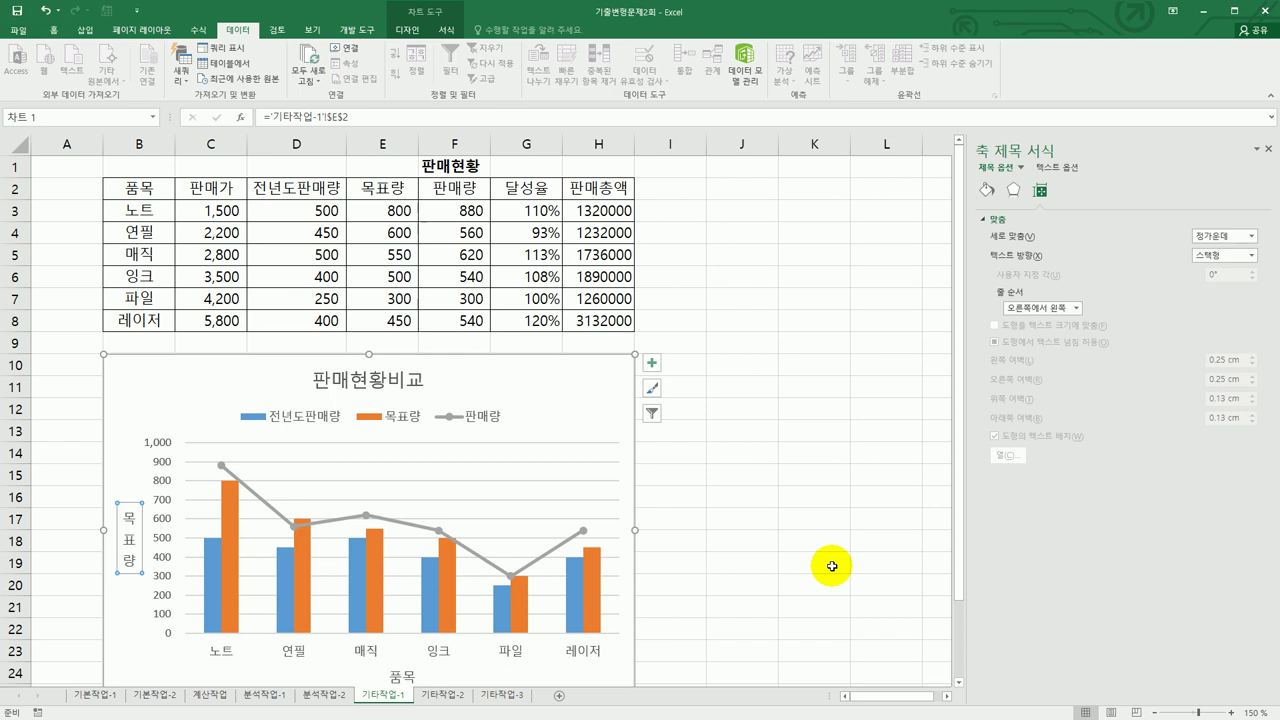
Add data labels to the 판매량 line series in the chart.
click(362, 519)
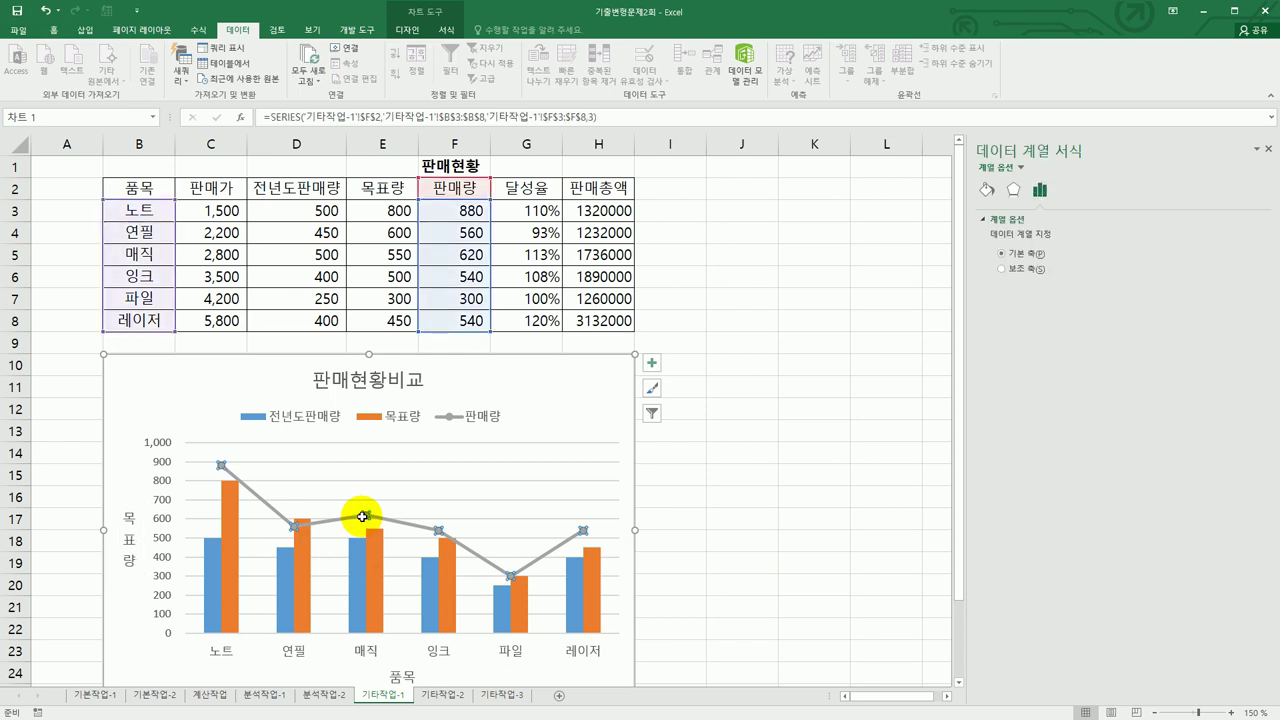
right_click(362, 517)
click(430, 613)
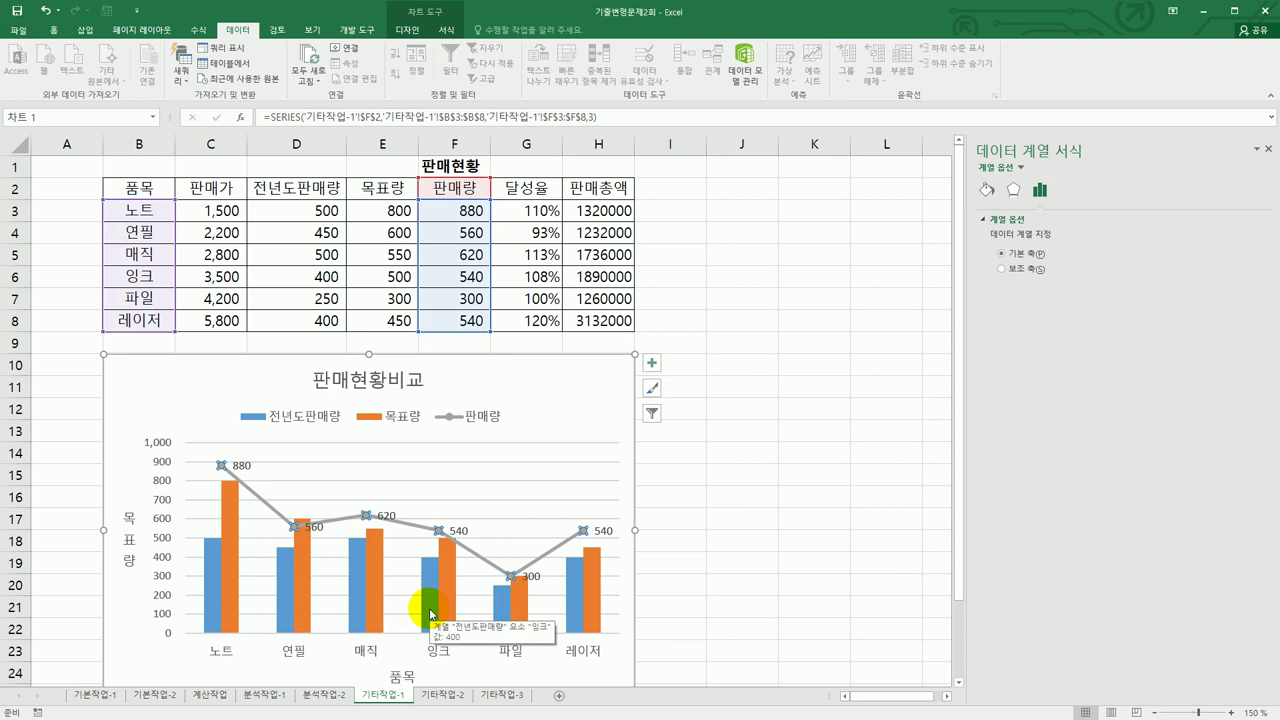
Set the column series overlap (계열 겹치기) to 50% and the gap width (간격 너비) to 100%.
click(374, 583)
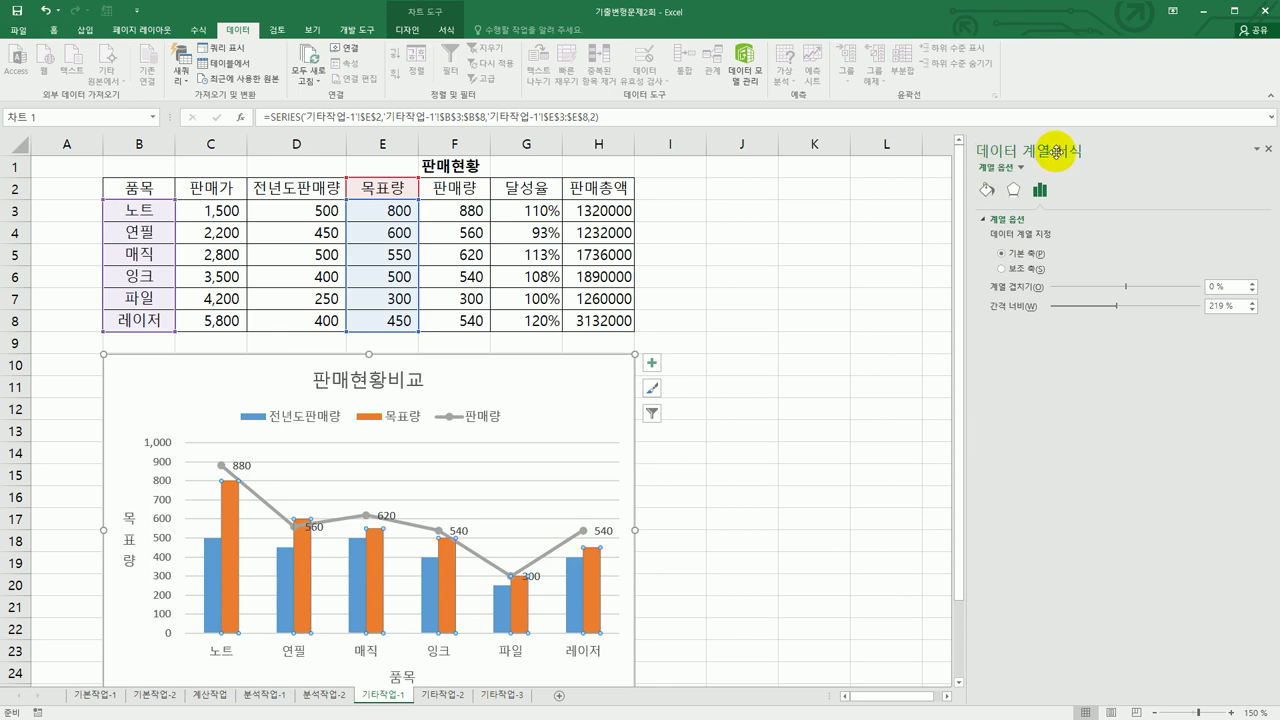
click(1195, 290)
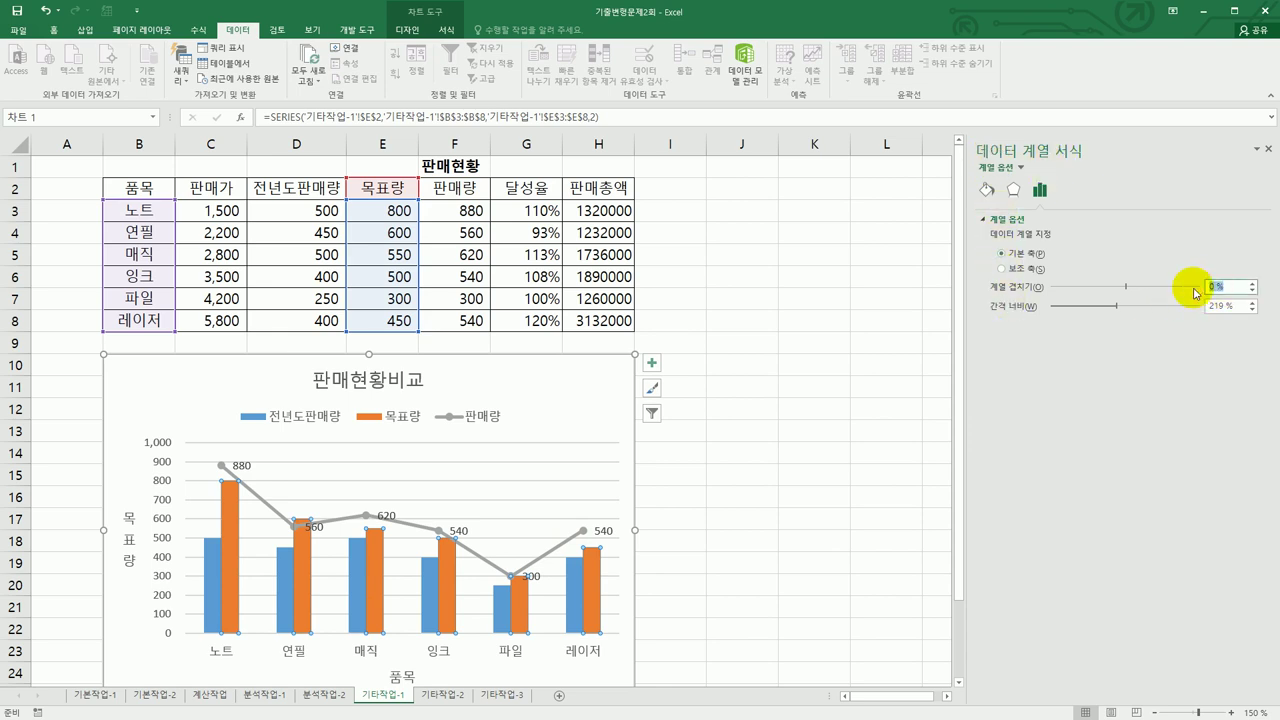
text(50)
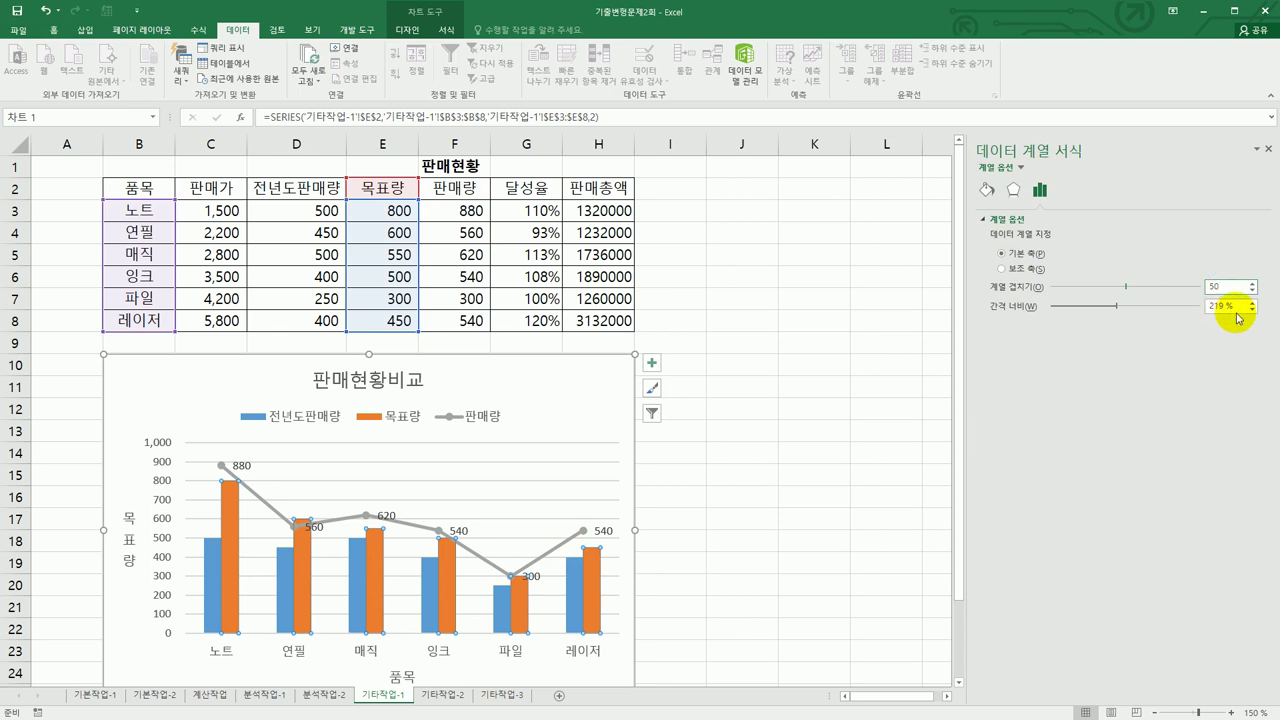
click(1236, 309)
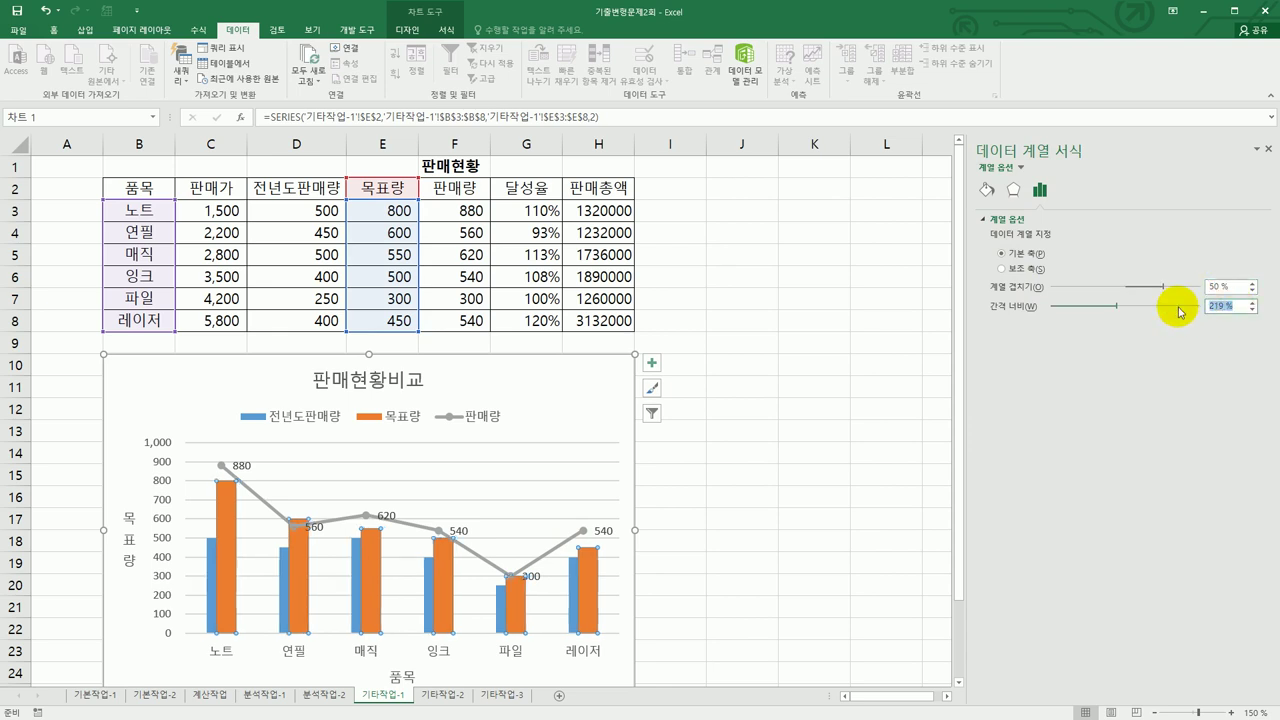
text(100)
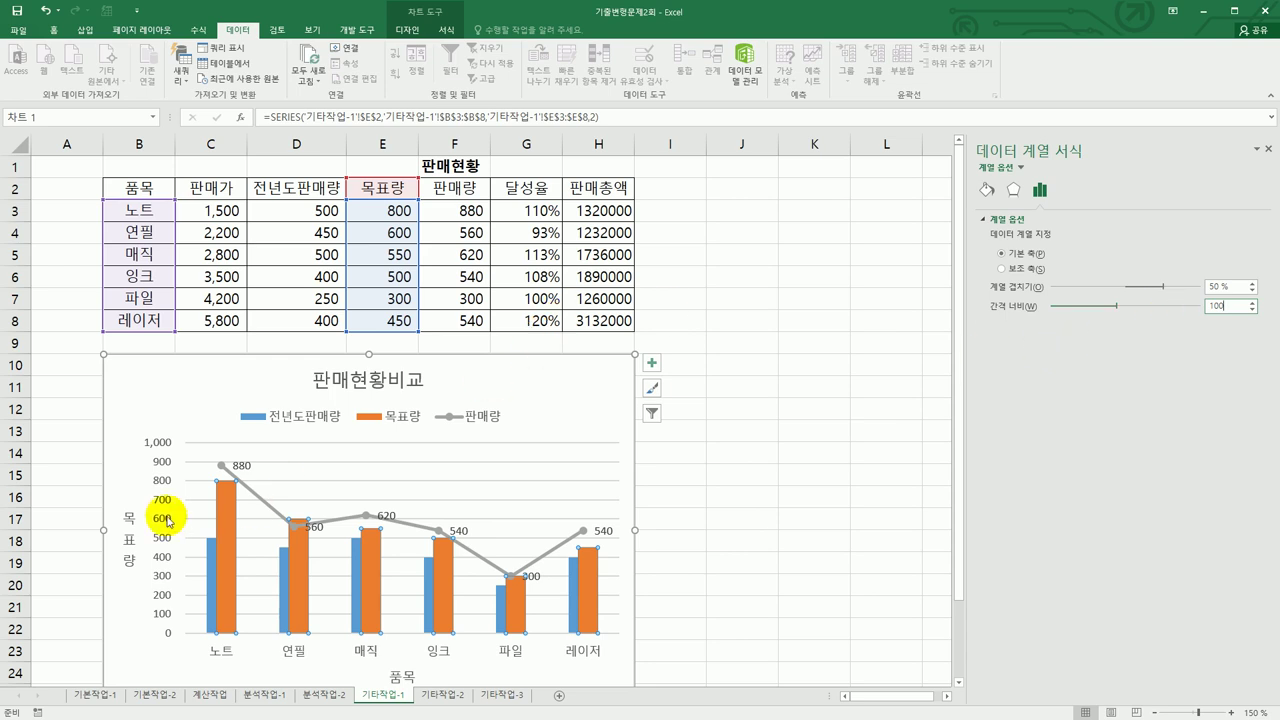
Set the vertical value axis minimum to 200 and its major unit to 200.
click(156, 447)
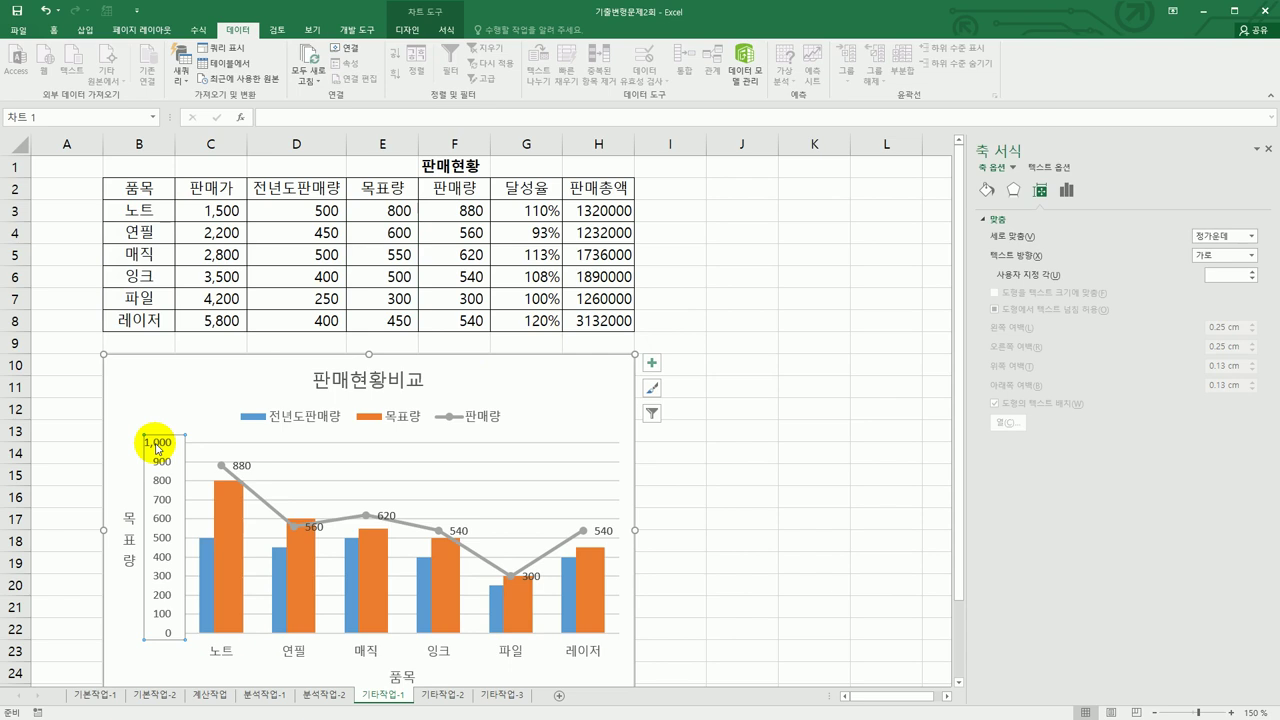
click(1067, 189)
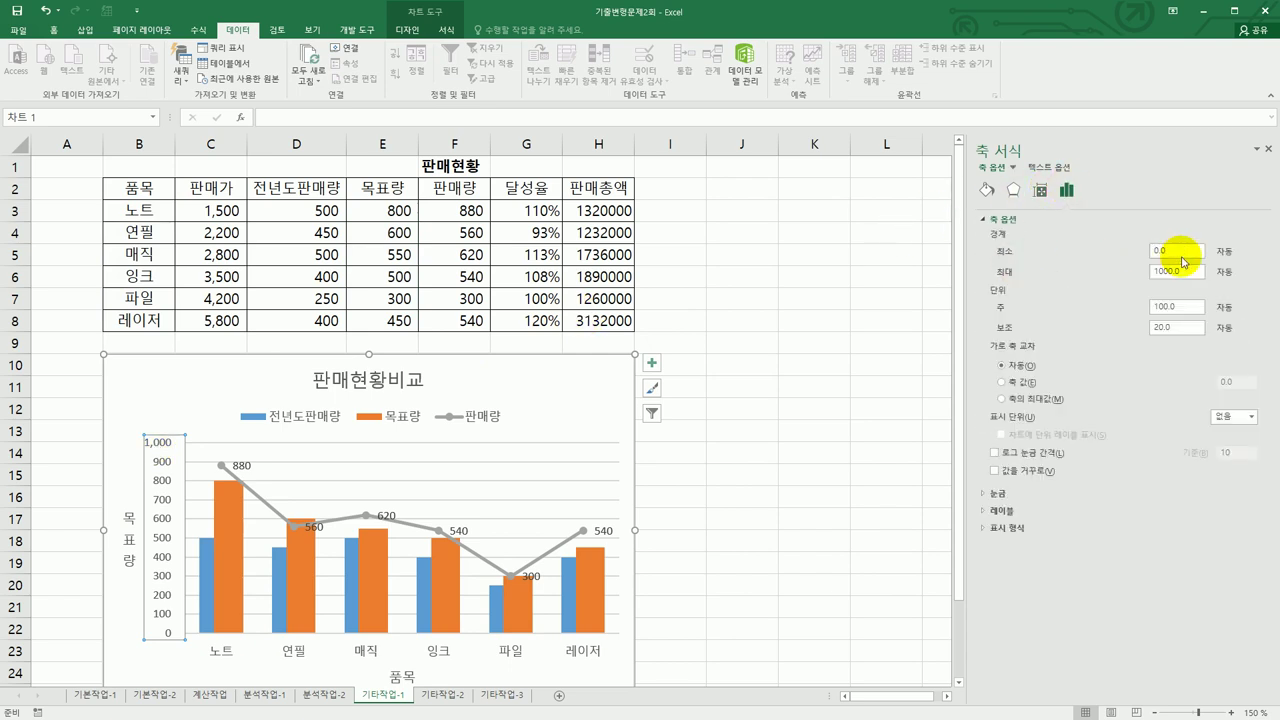
click(1185, 252)
drag(1185, 252, 1101, 252)
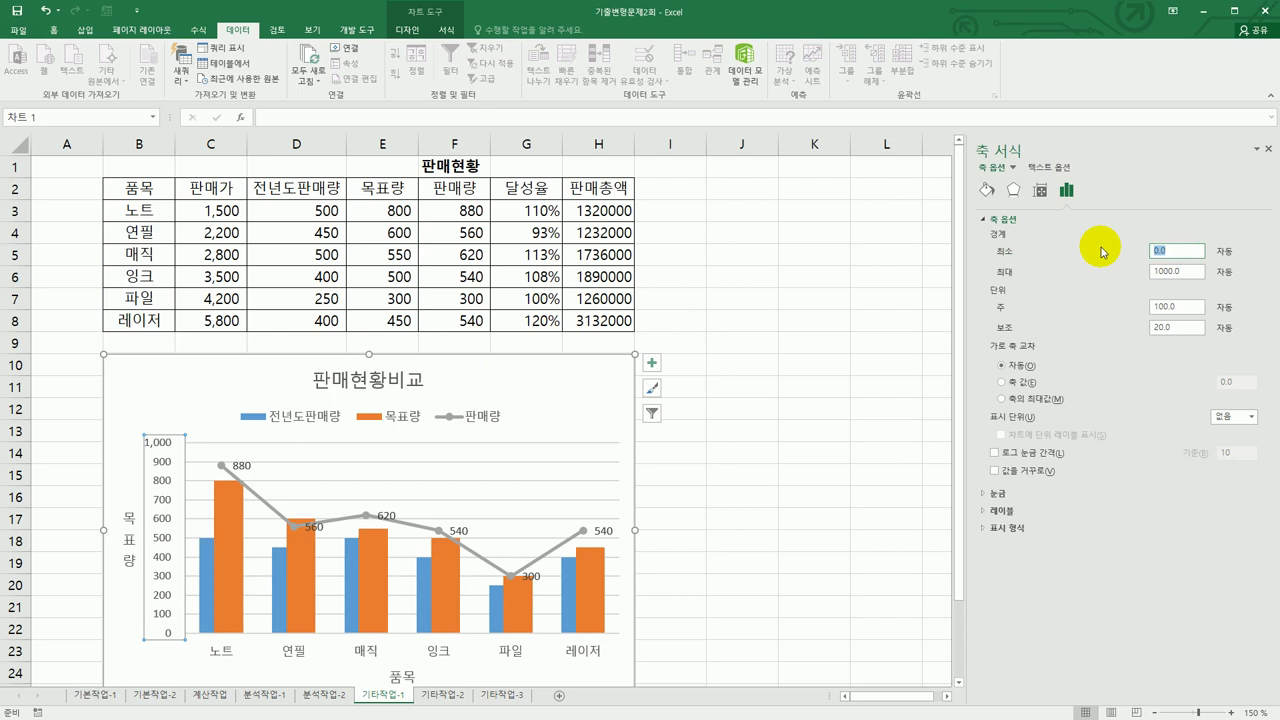
text(200)
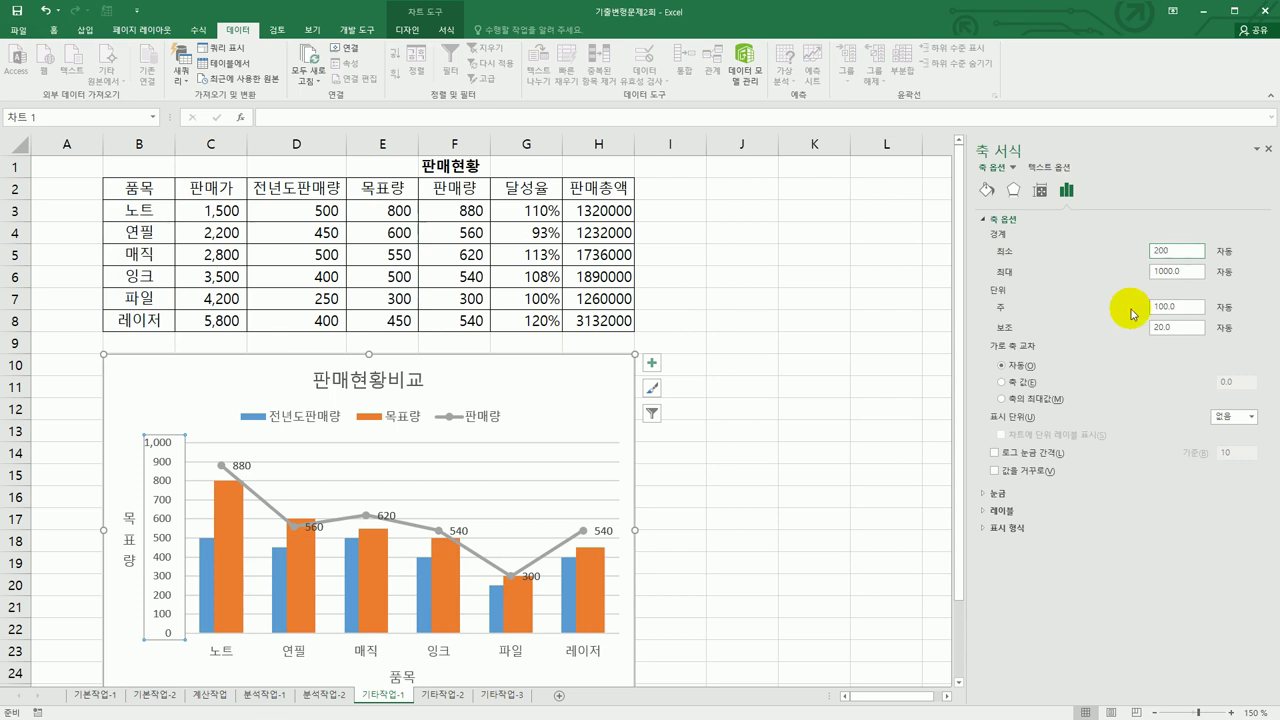
drag(1193, 307, 1140, 307)
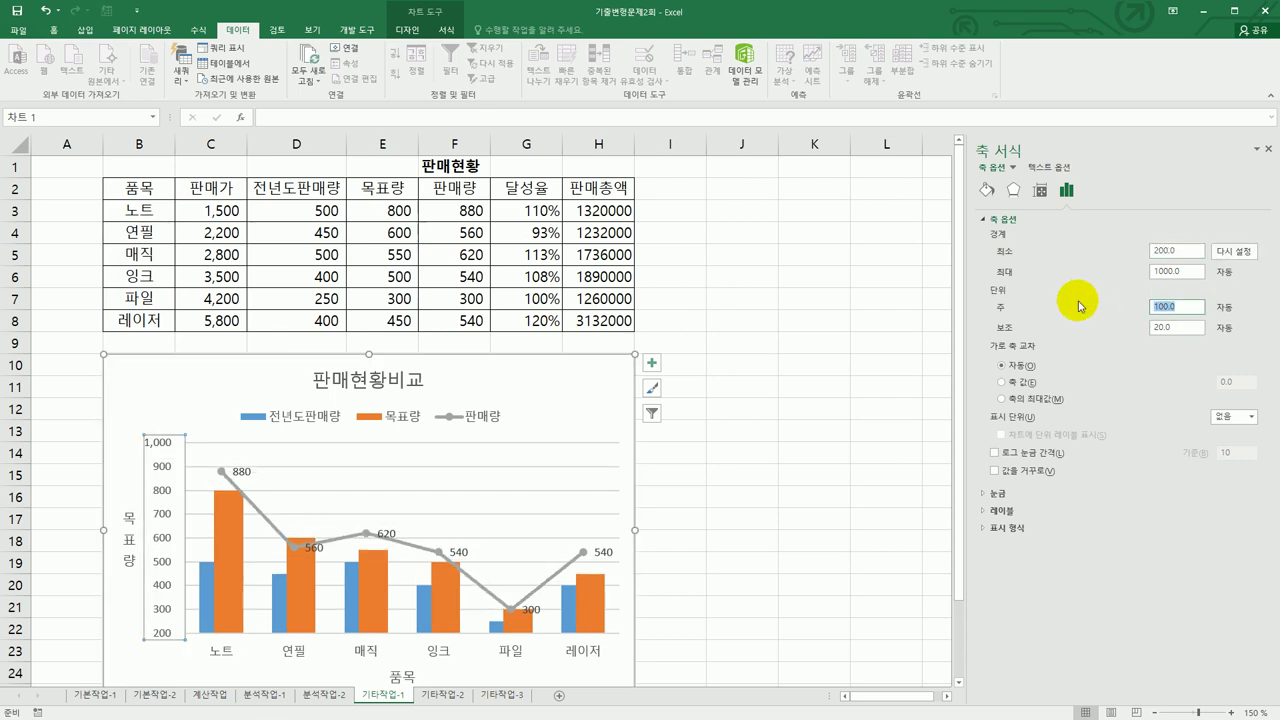
text(200)
Give the chart area's border rounded corners (둥근 모서리).
click(576, 400)
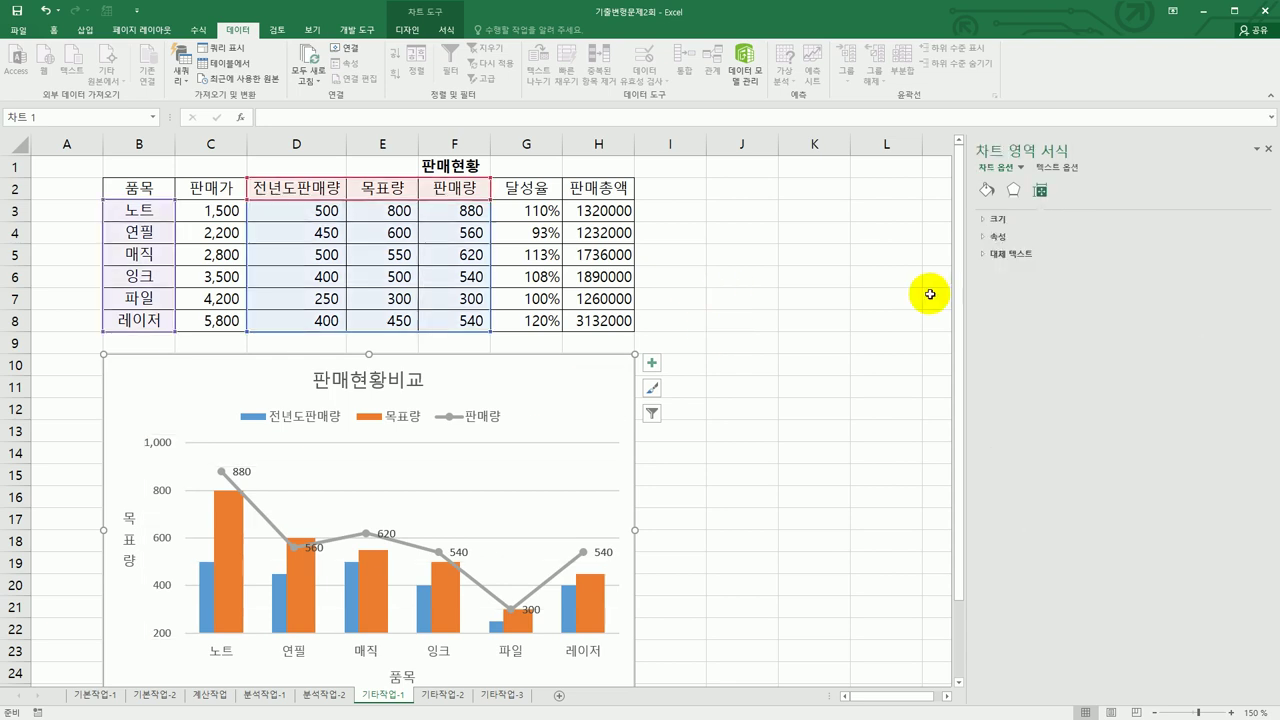
click(987, 191)
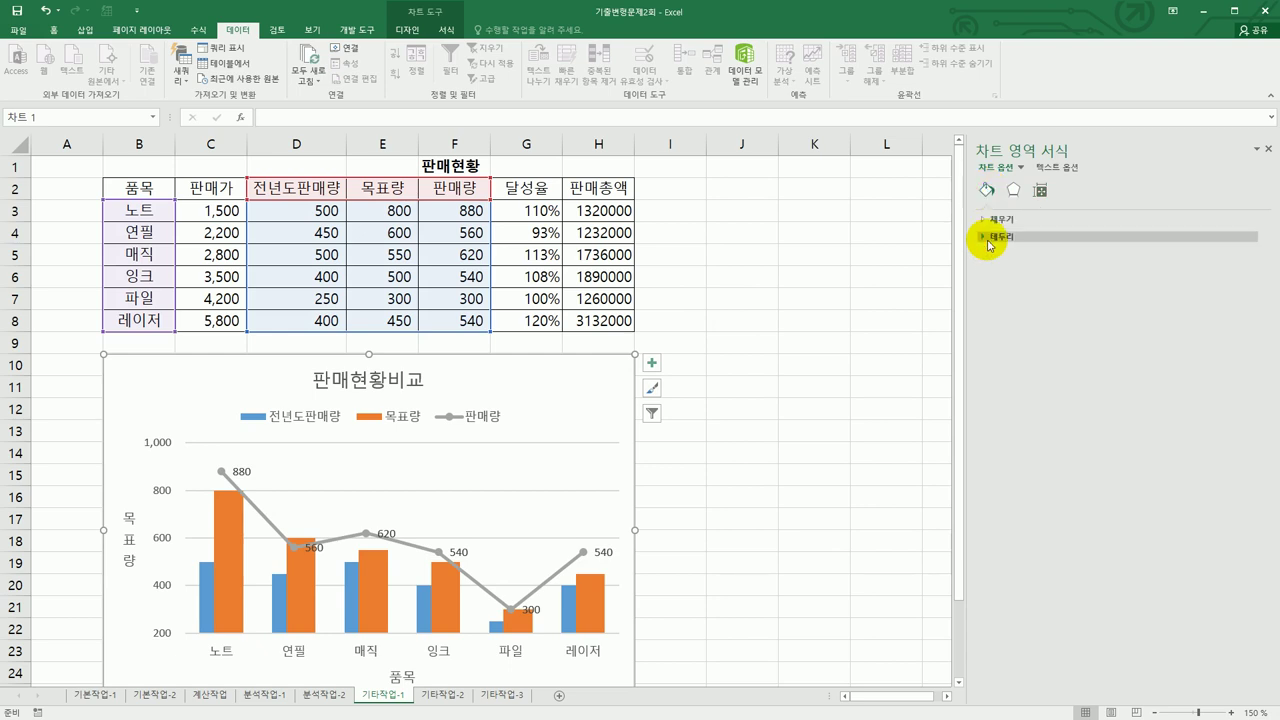
click(988, 243)
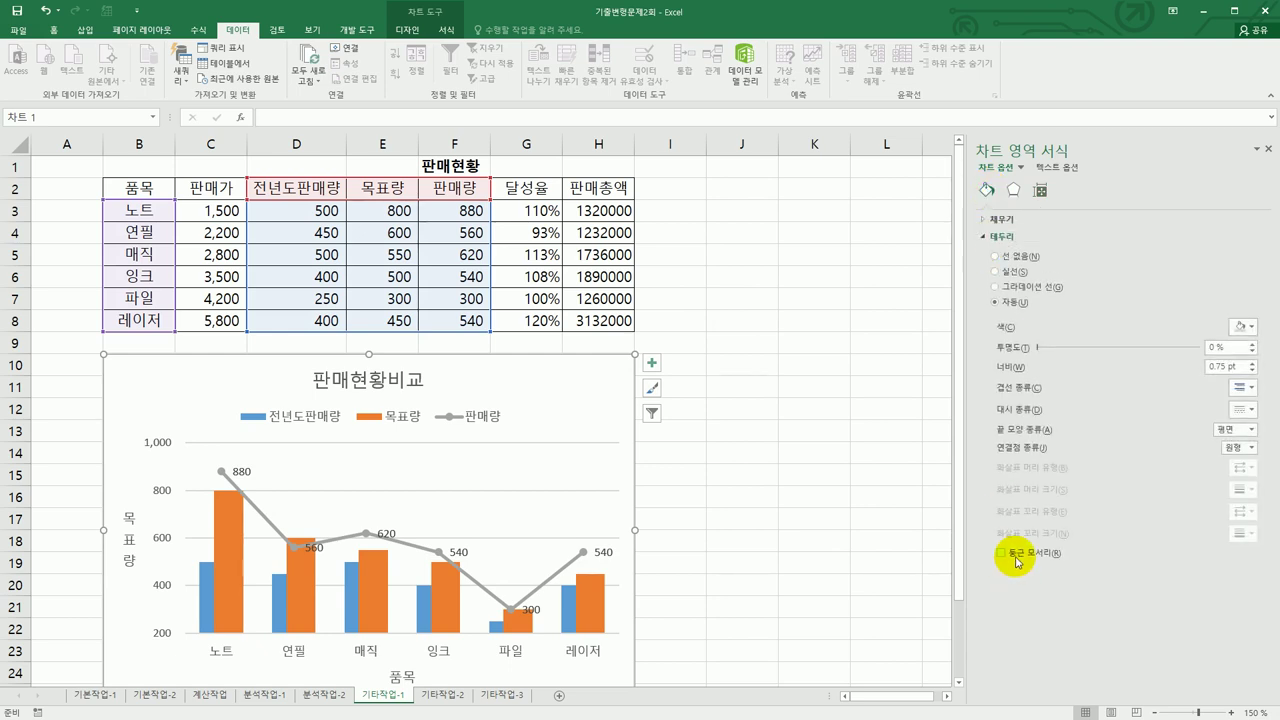
click(1017, 561)
Apply the first outer (바깥쪽) shadow preset to the chart area and close its formatting.
click(1013, 190)
click(1003, 220)
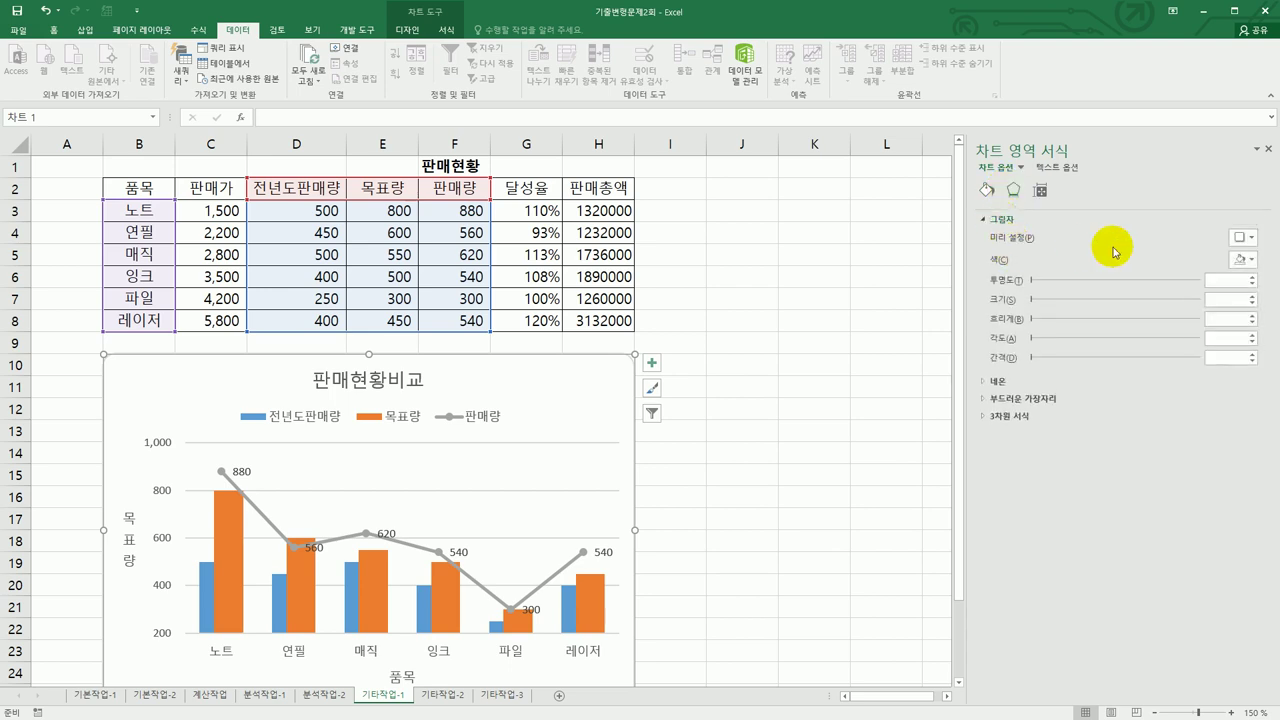
click(1240, 238)
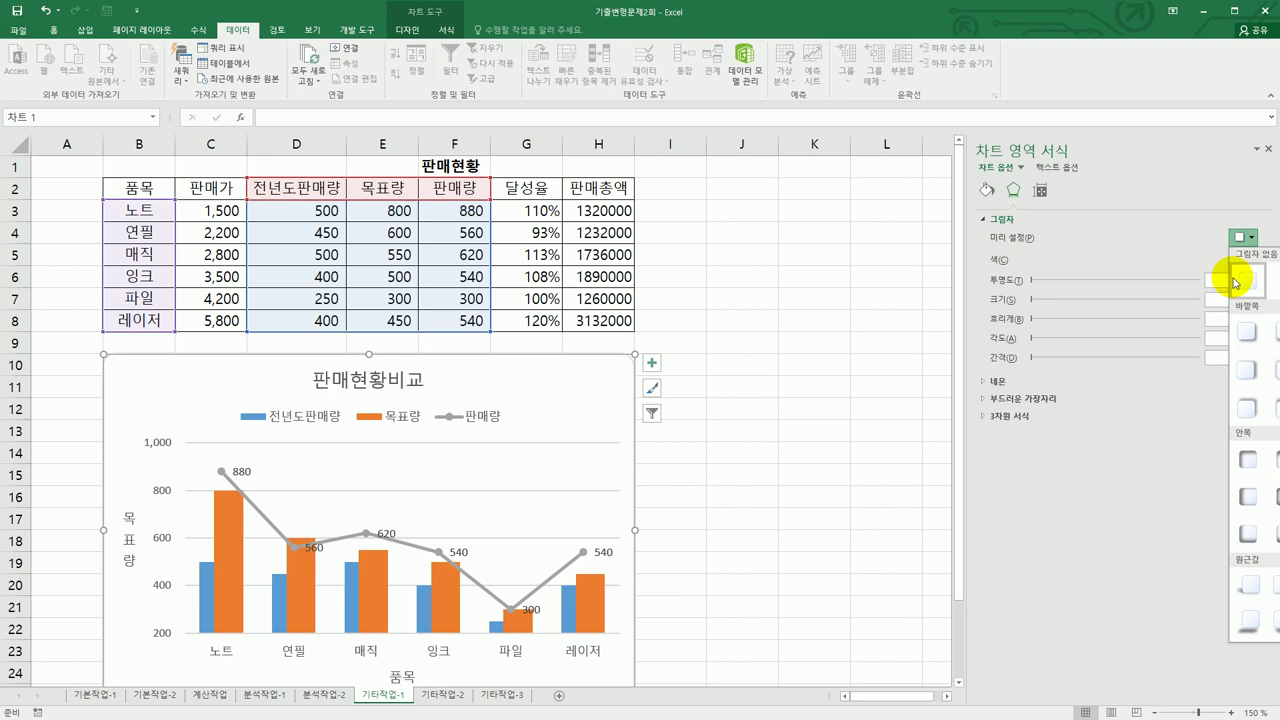
click(1243, 333)
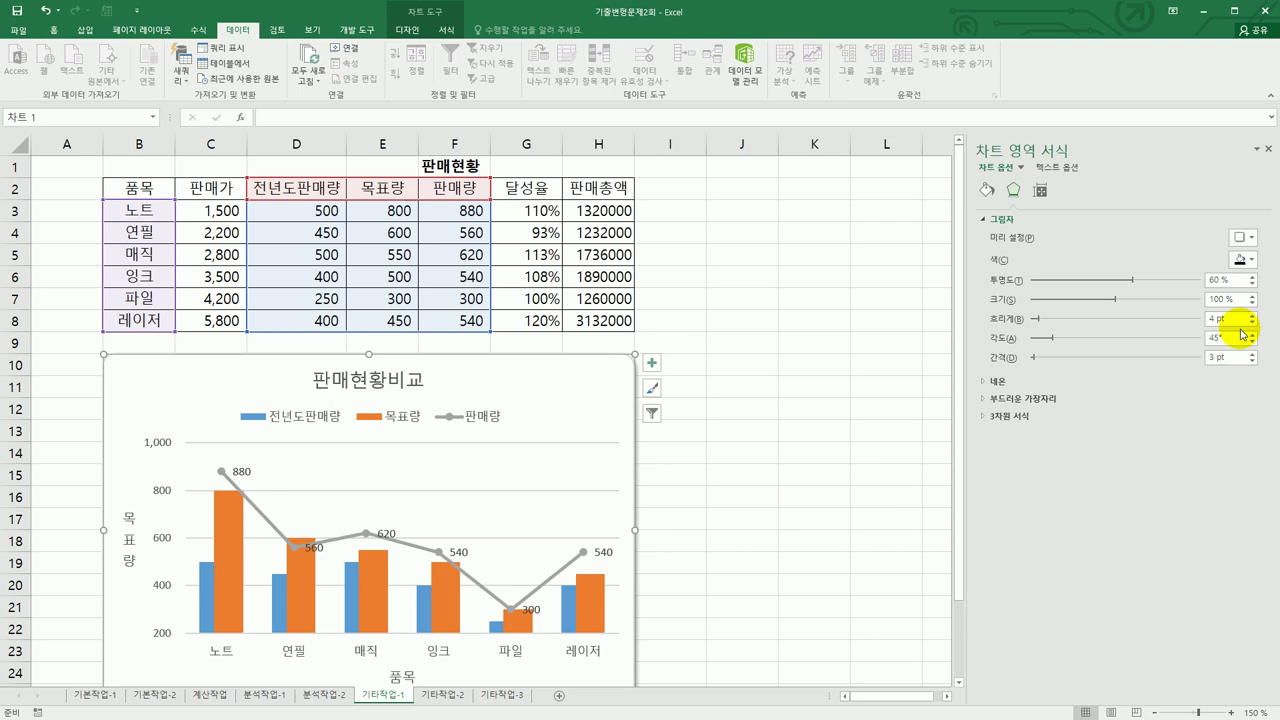
click(1268, 150)
click(972, 466)
scroll(972, 465, down, 1)
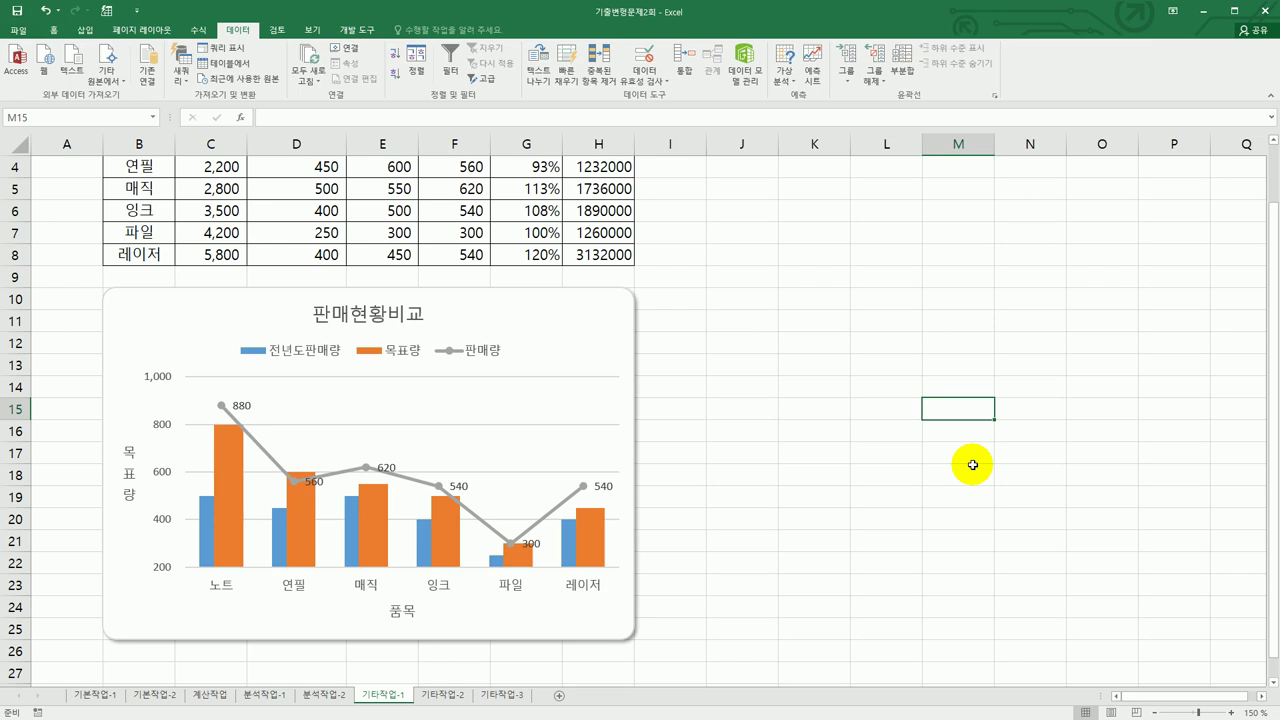
On sheet 기타작업-2, draw a form-control button covering cells F2:G3.
click(455, 695)
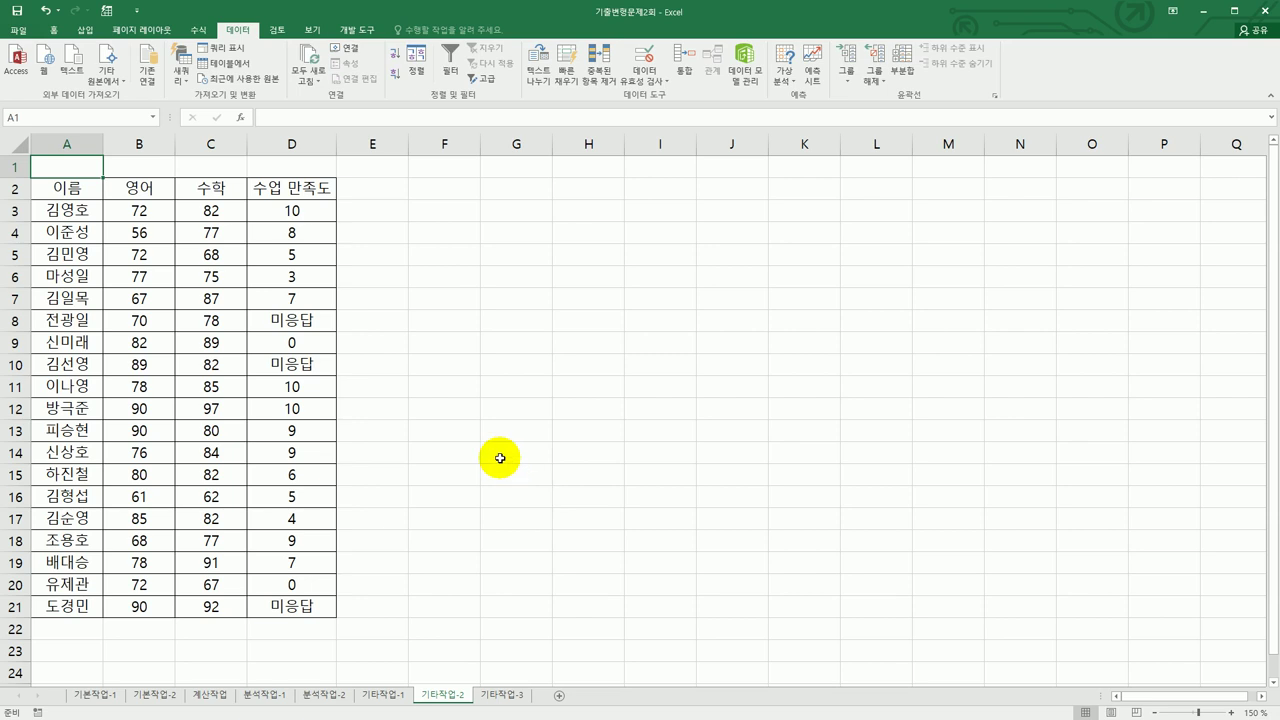
click(469, 272)
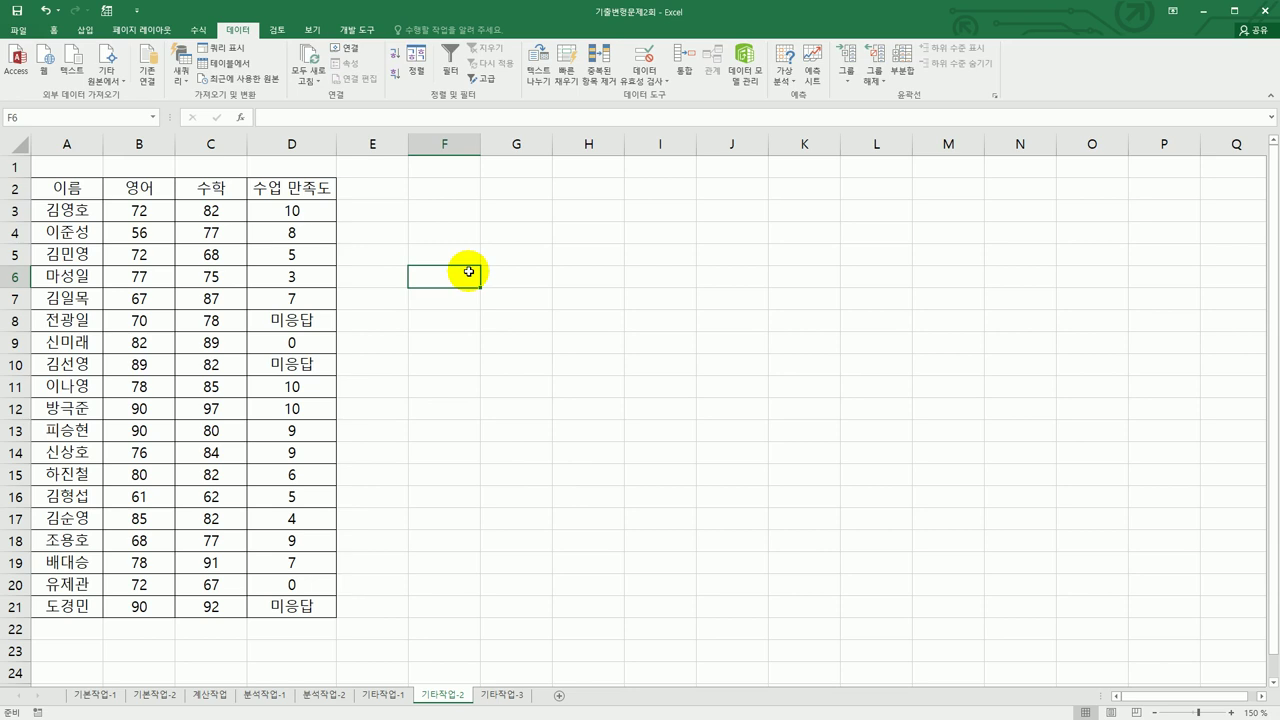
click(353, 30)
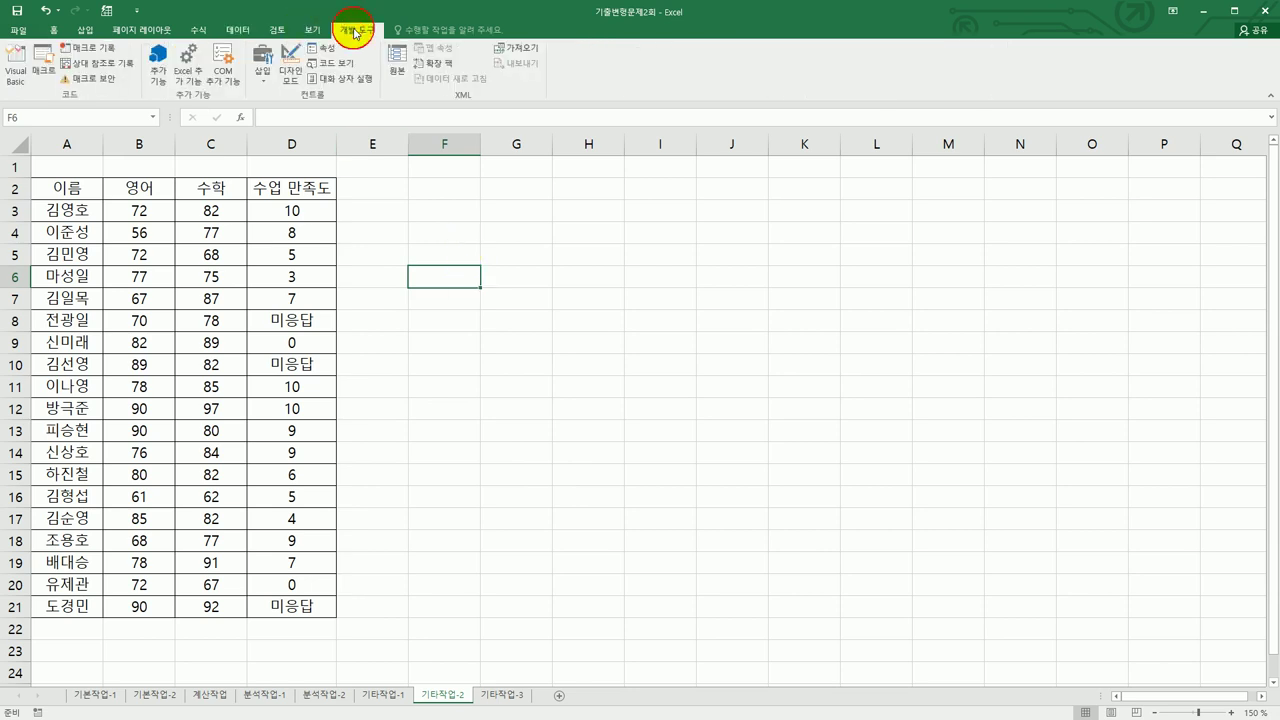
click(264, 99)
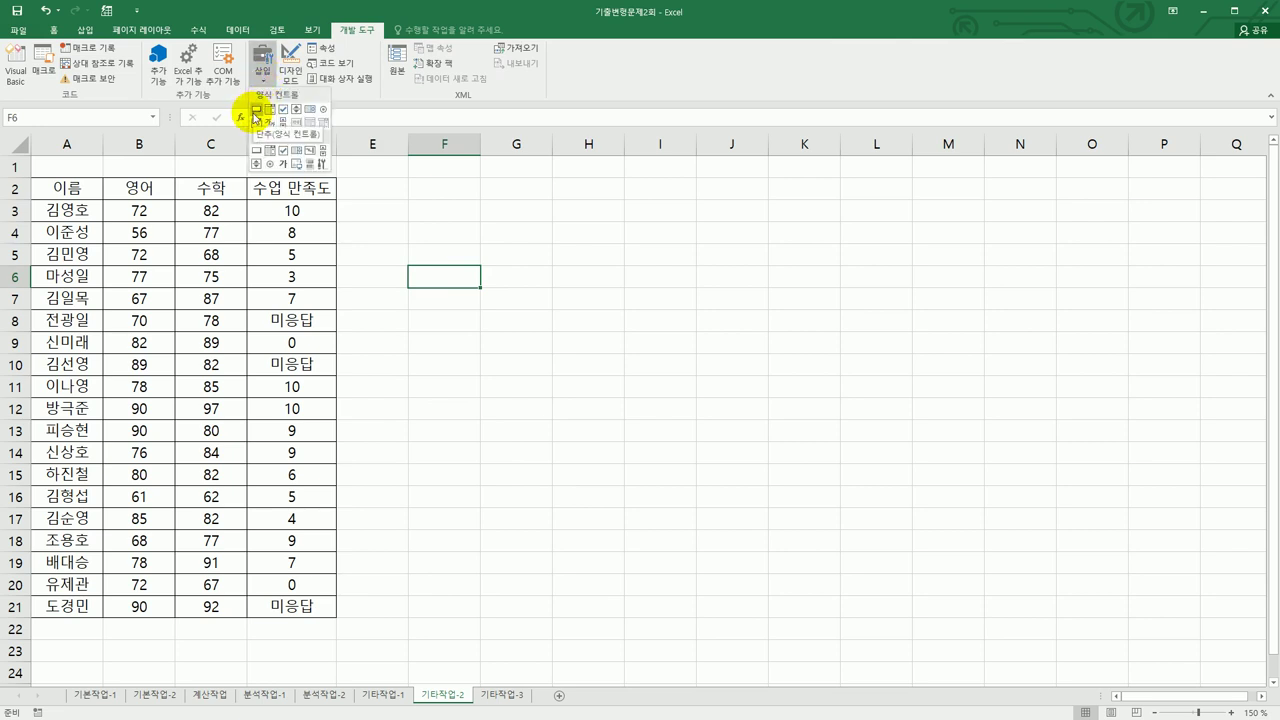
click(256, 110)
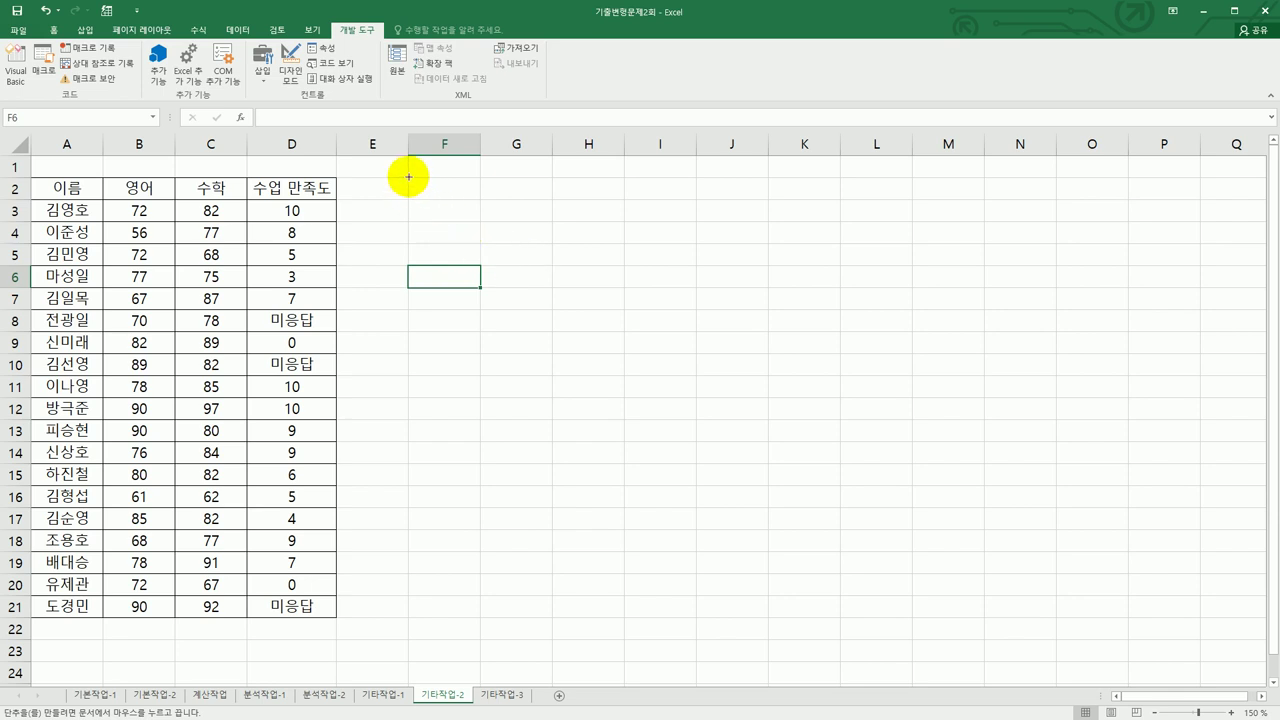
drag(409, 176, 522, 213)
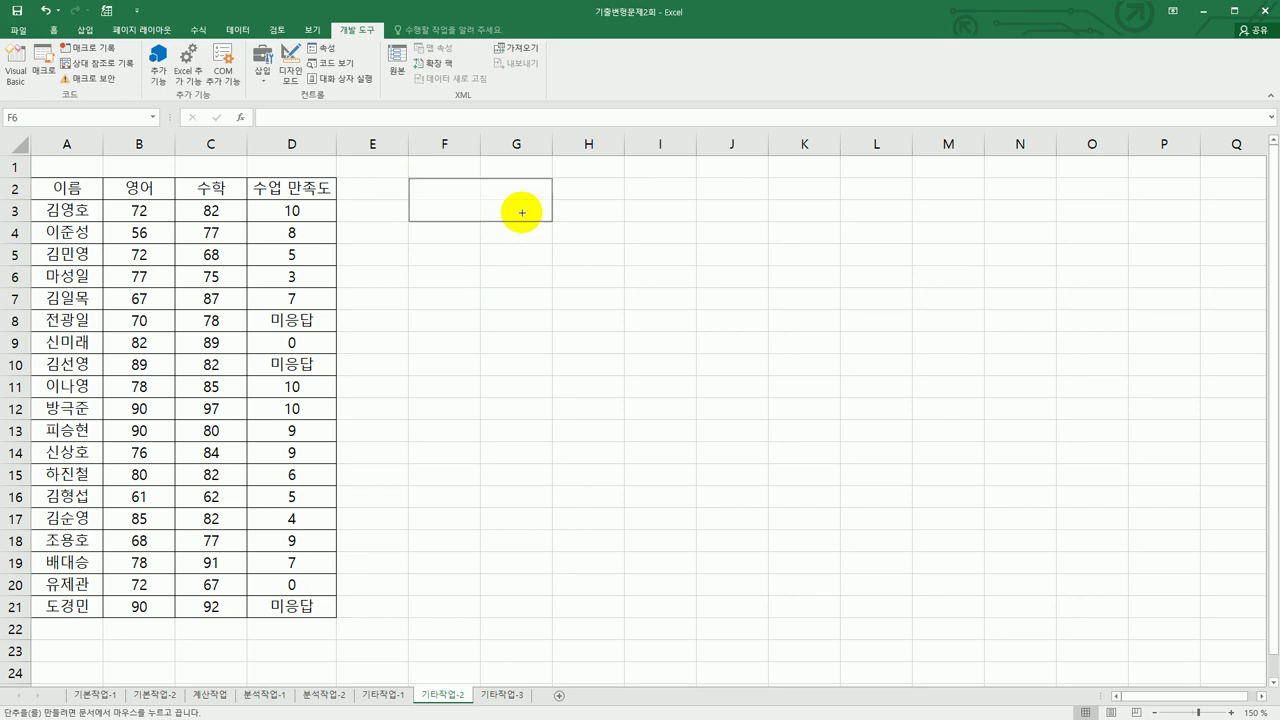
drag(522, 213, 522, 213)
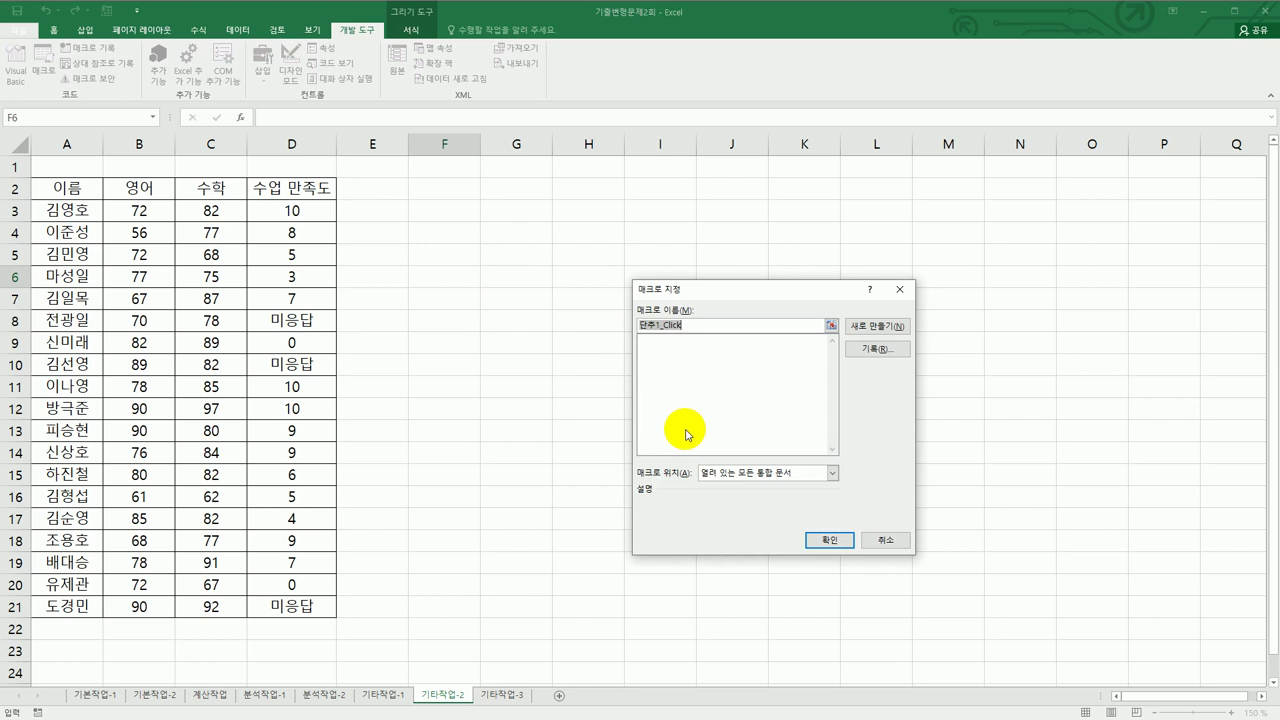
Start recording a macro named 만족도 for the button, stored in the current workbook (현재 통합 문서).
text(서)
text(족도)
click(870, 358)
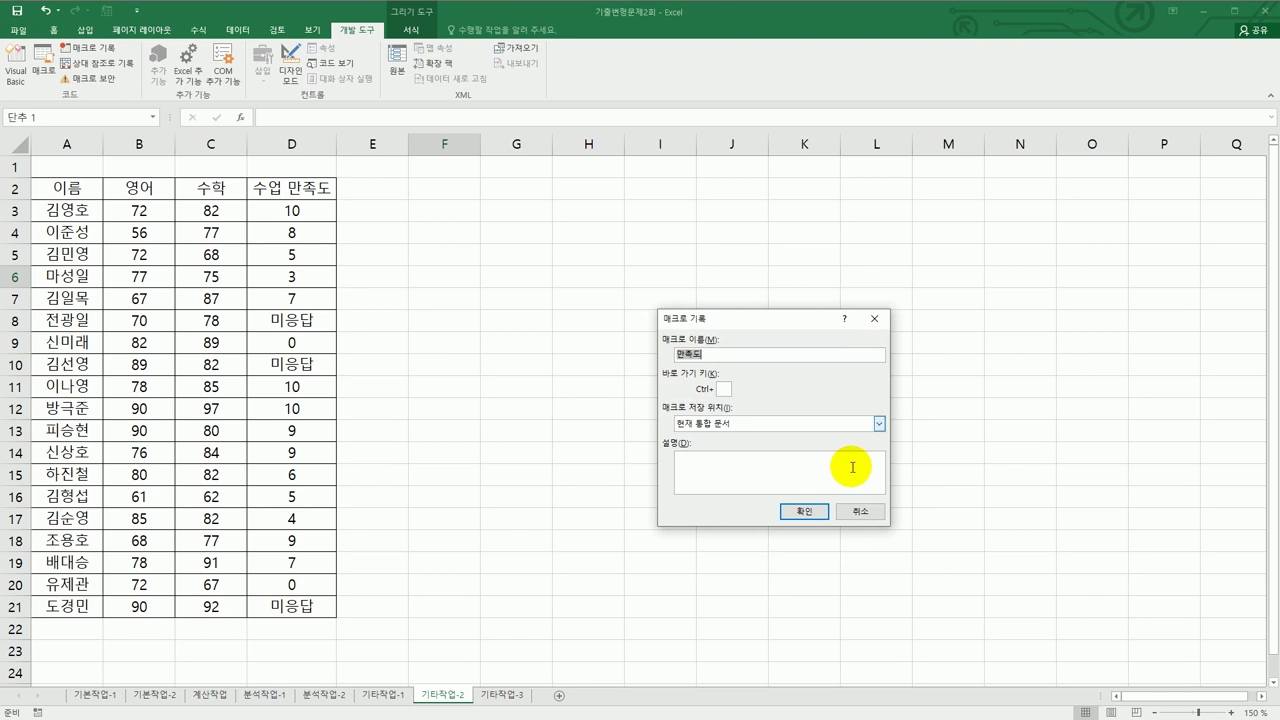
click(802, 512)
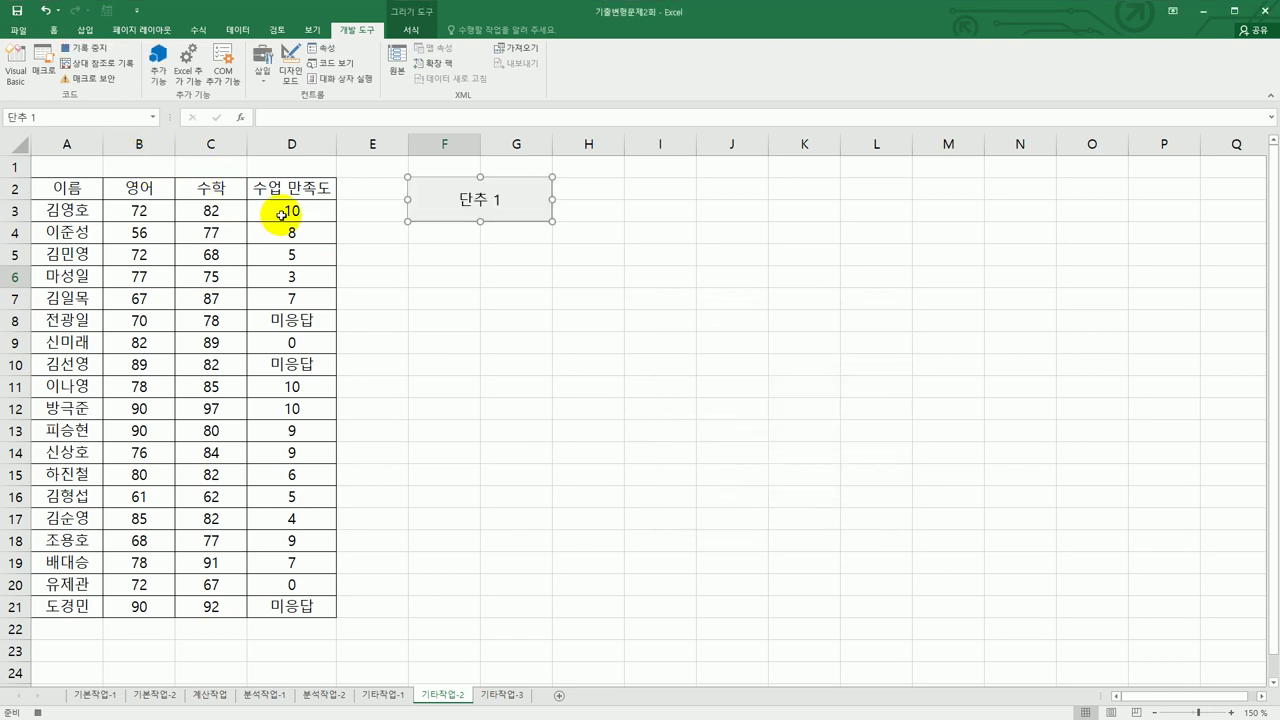
Open the cell formatting for D3:D21 with the custom (사용자 지정) number category.
drag(288, 208, 311, 610)
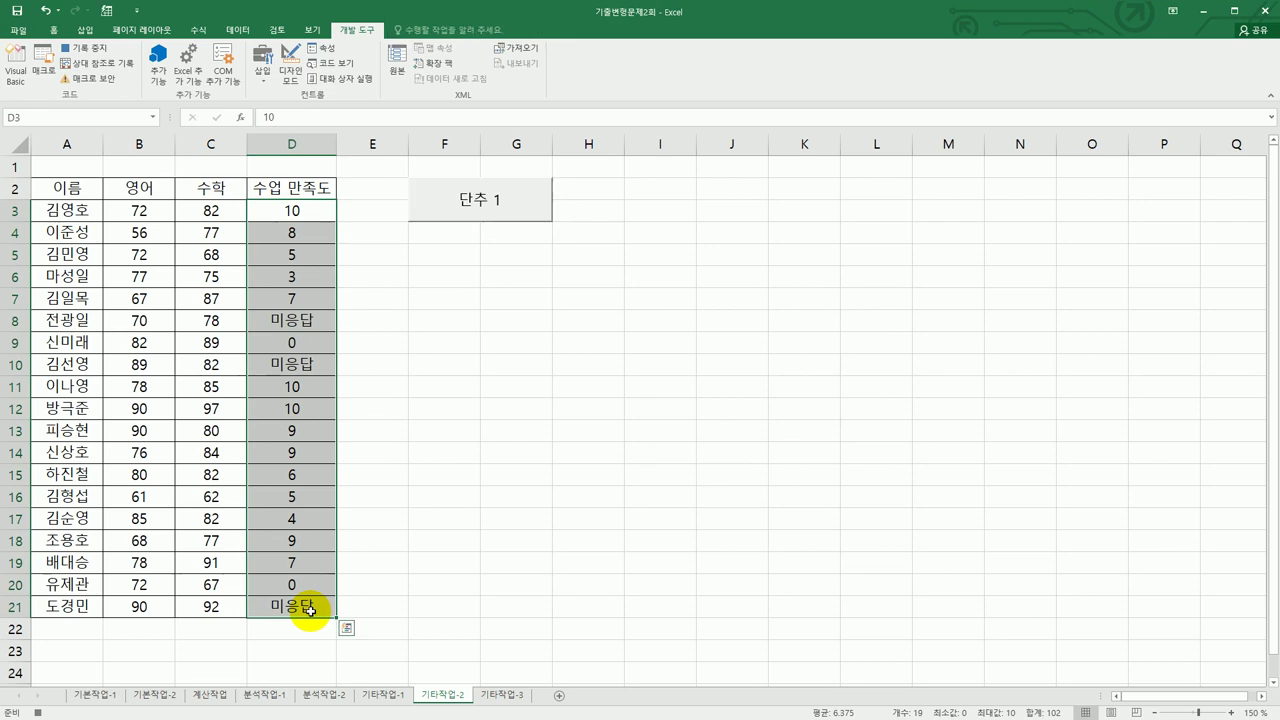
right_click(315, 210)
click(418, 437)
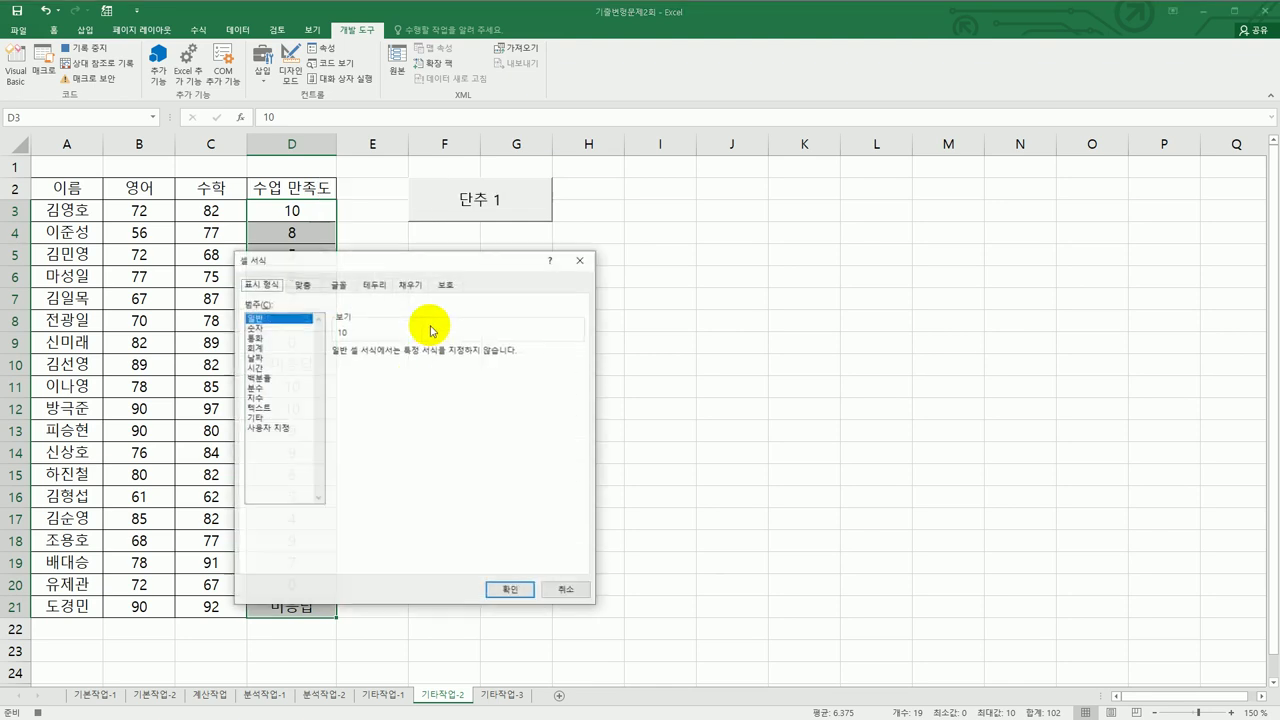
drag(430, 273, 821, 213)
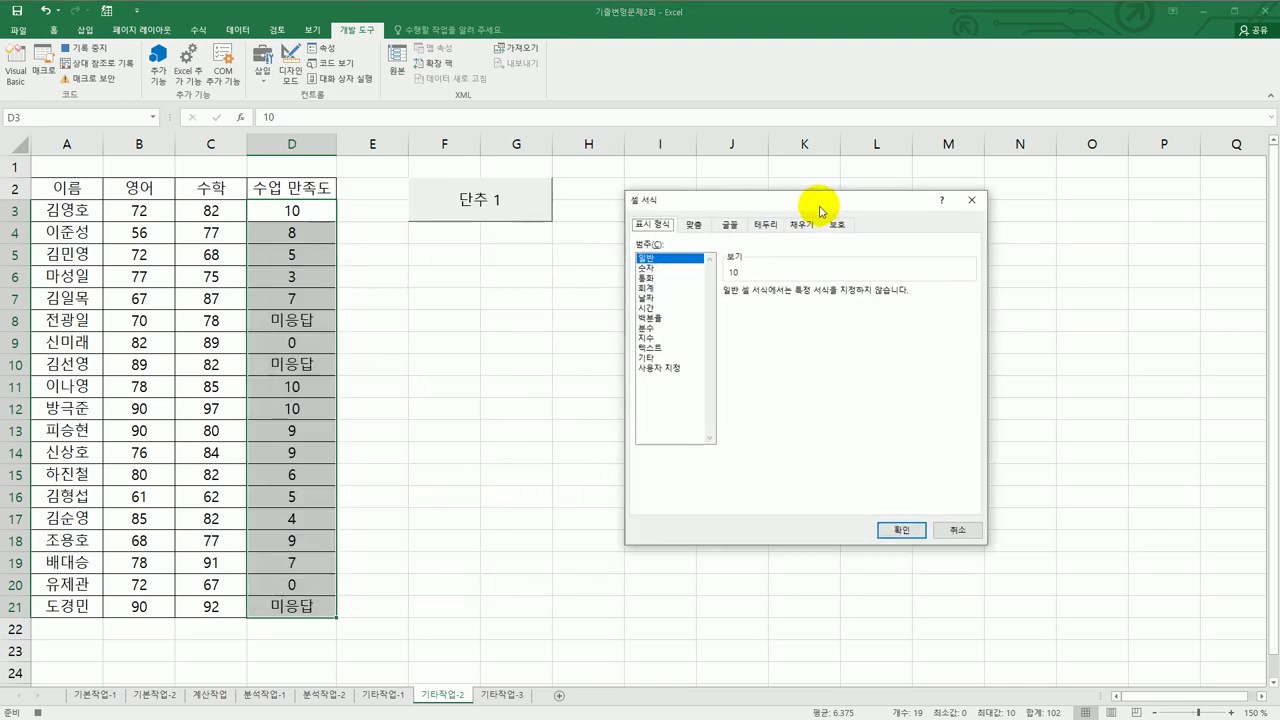
click(662, 370)
Enter [파랑][>=9]"♣"00; as the first section of the custom number format, using the ♣ special character.
double_click(745, 305)
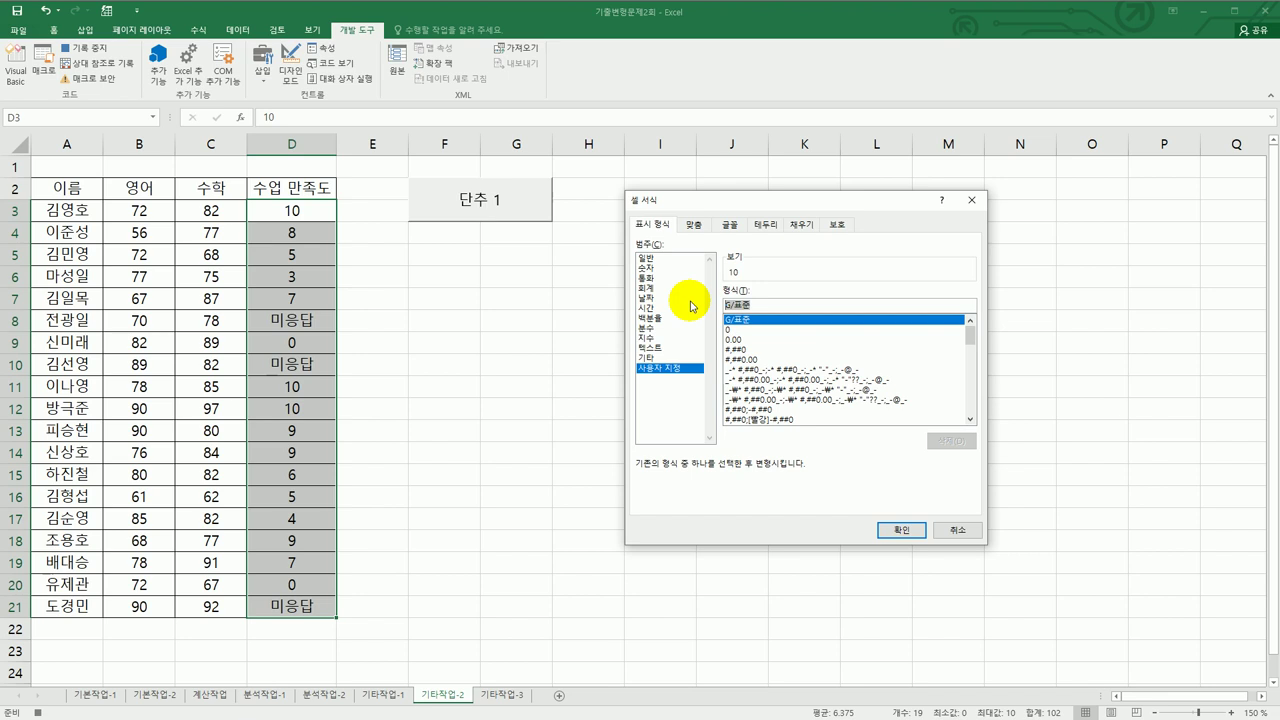
text([파랑])
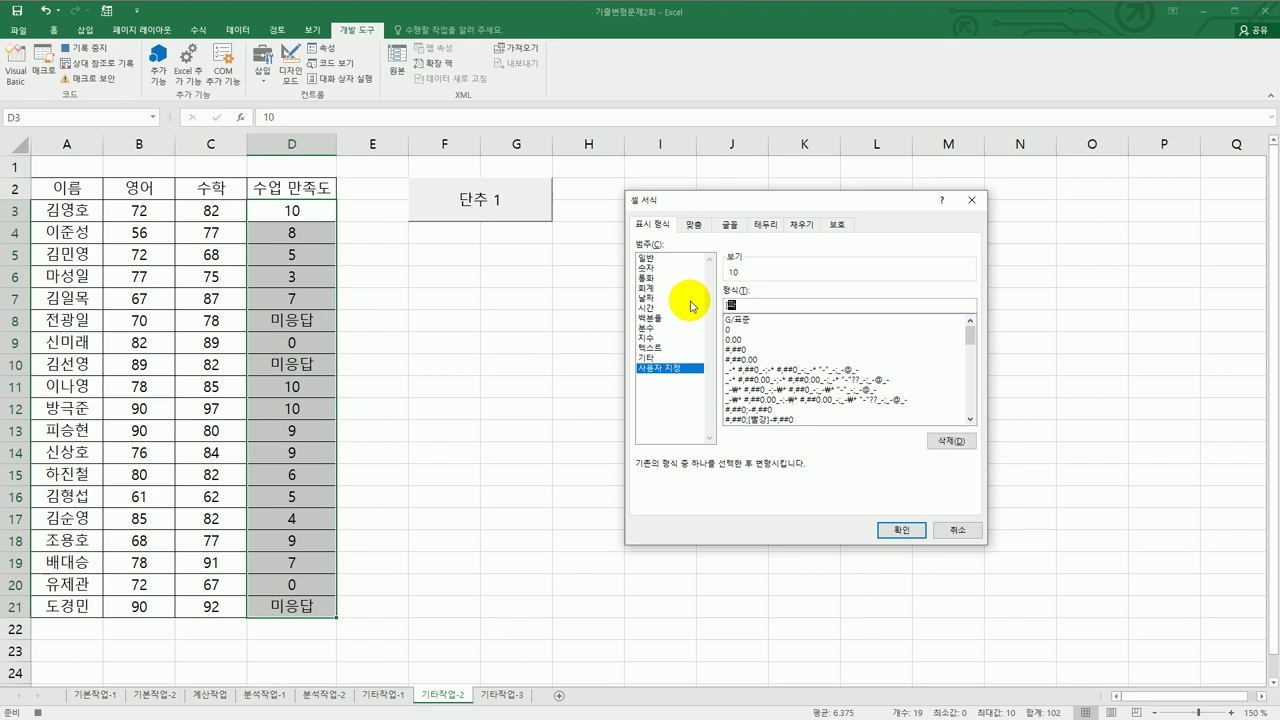
text([>=9])
text("ㅁ)
key(Hangul_Hanja)
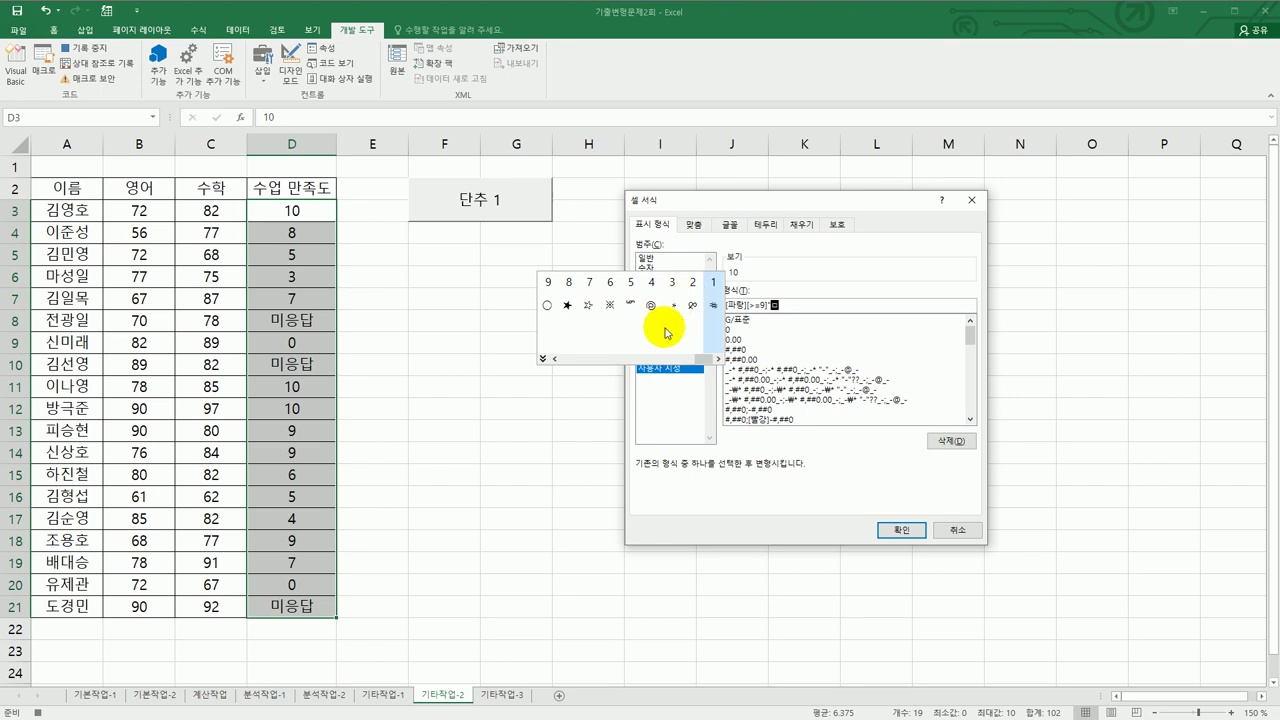
click(541, 360)
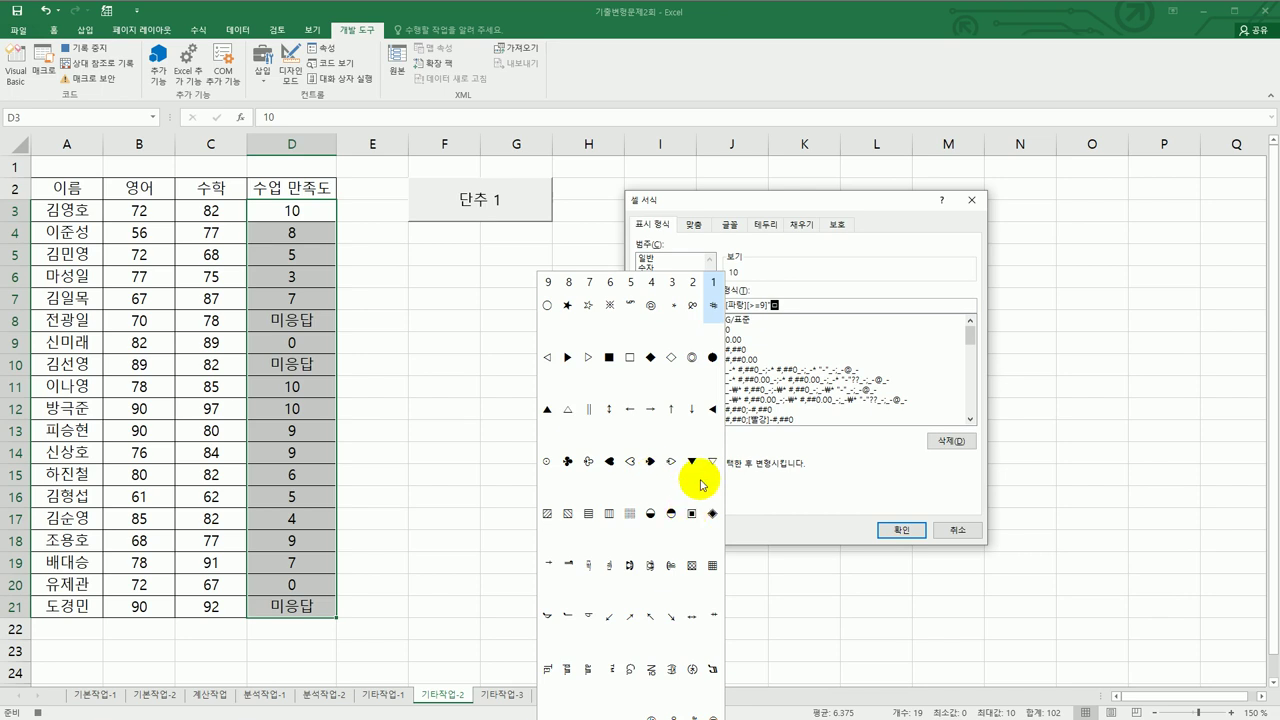
click(565, 463)
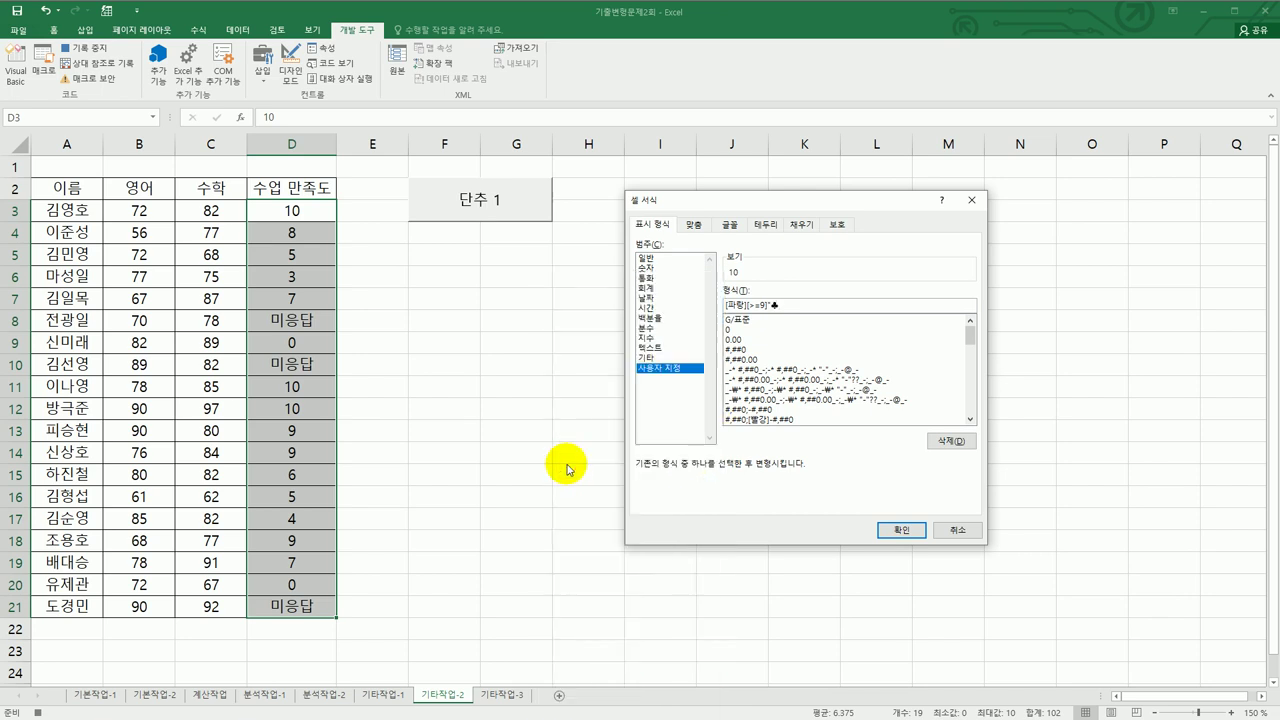
text(")
text(00;)
key(BackSpace)
Add [=0]"※"; as the second section of the custom format, using the ※ special character.
text([=0]ㅁ)
key(Hangul_Hanja)
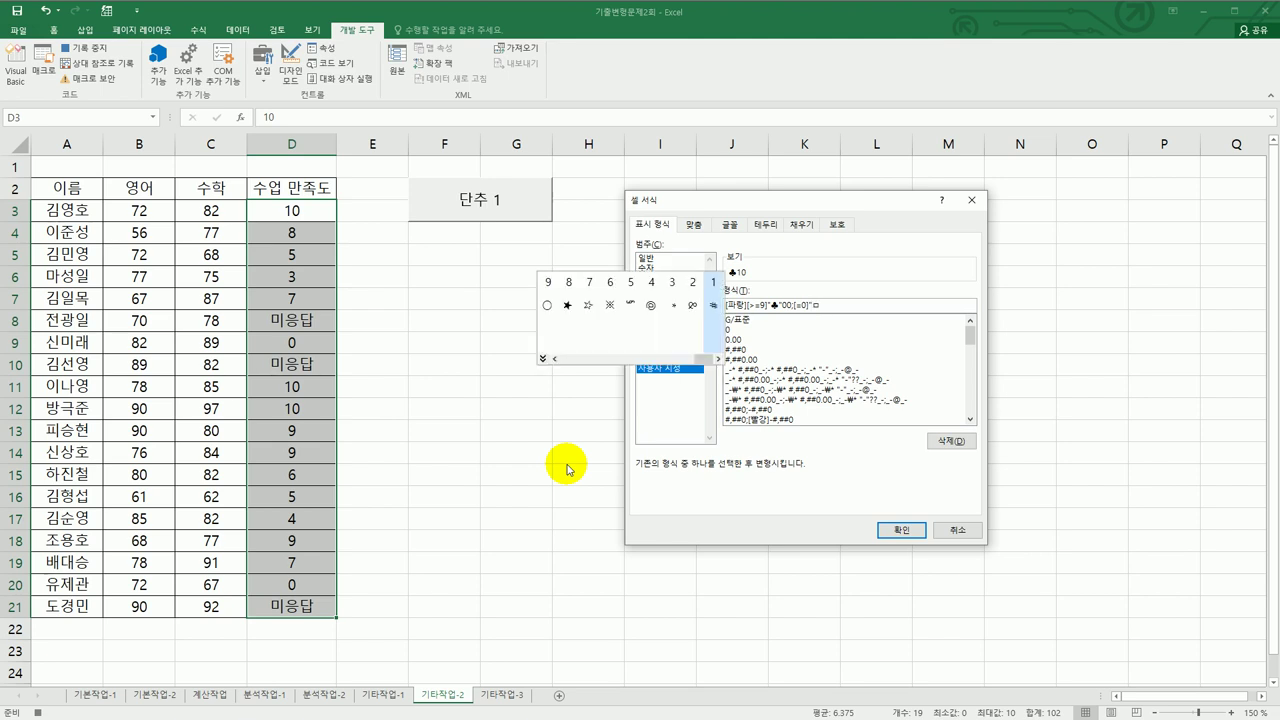
text(6)
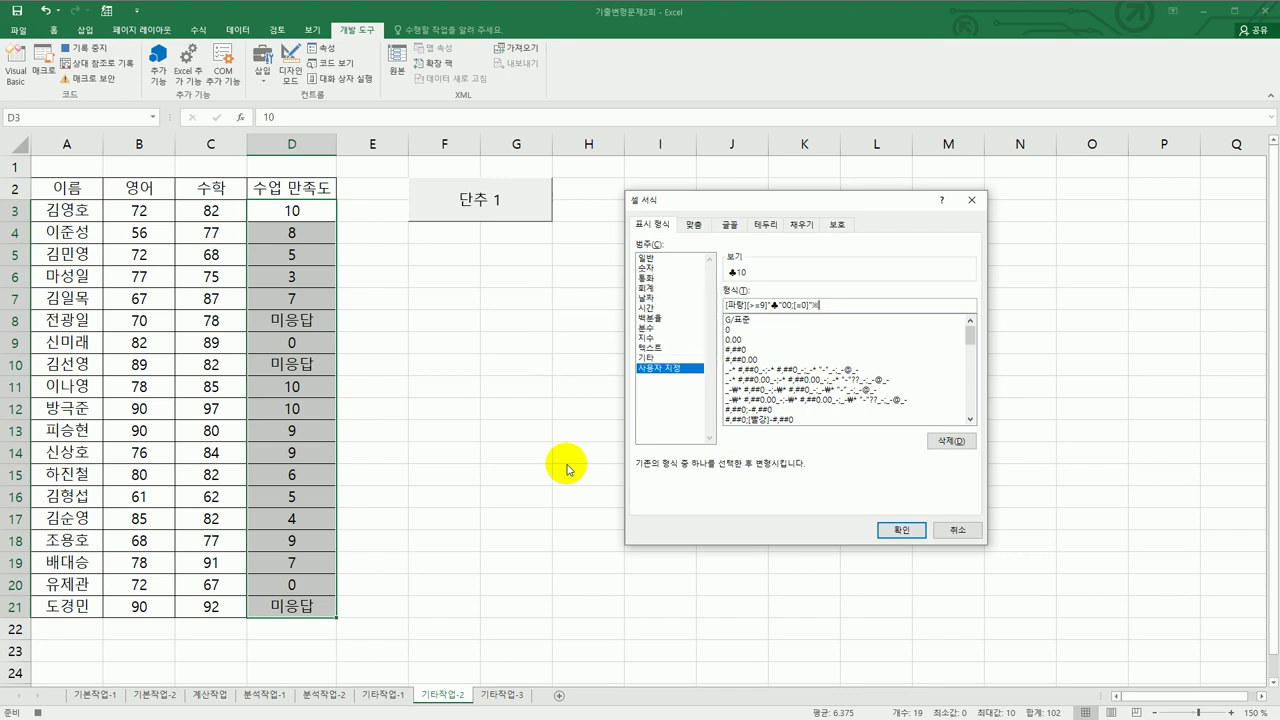
text(")
text(;)
Complete the custom format with 00;[빨강]@ and apply it to D3:D21.
text(00)
text(;)
text([ㄱ)
key(BackSpace)
text(ㄱ)
text(강])
text(@)
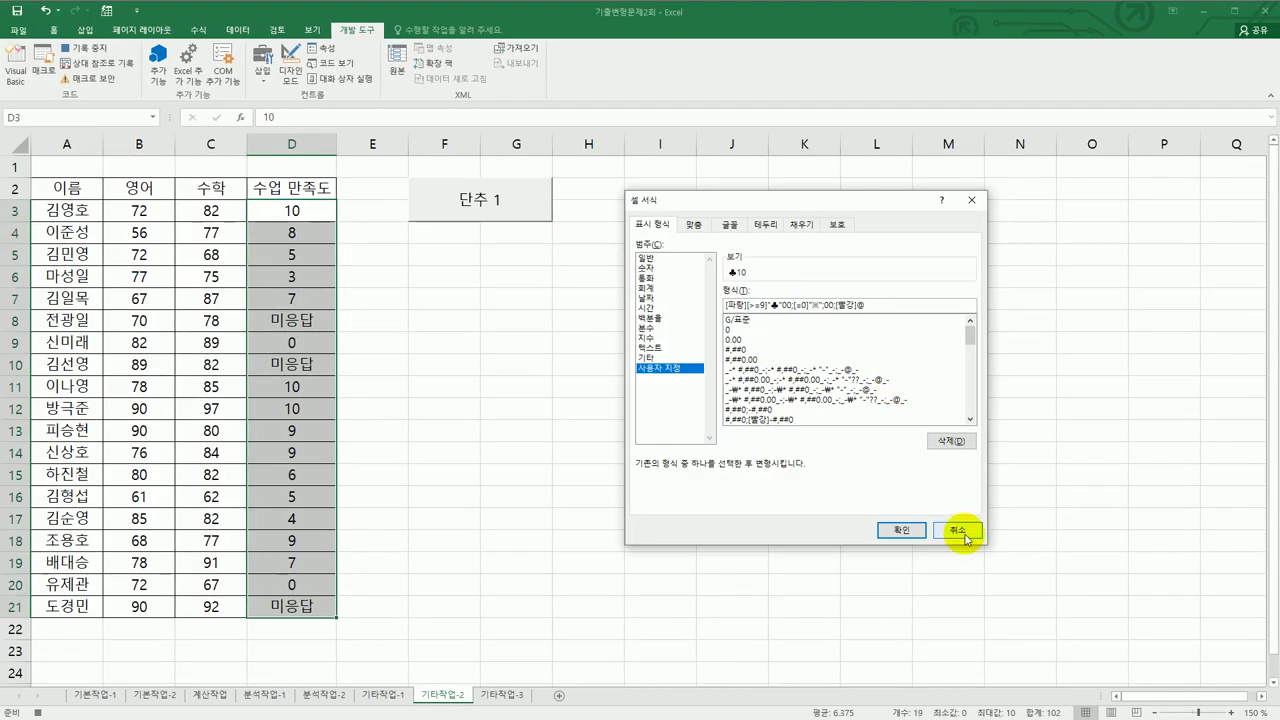
click(903, 531)
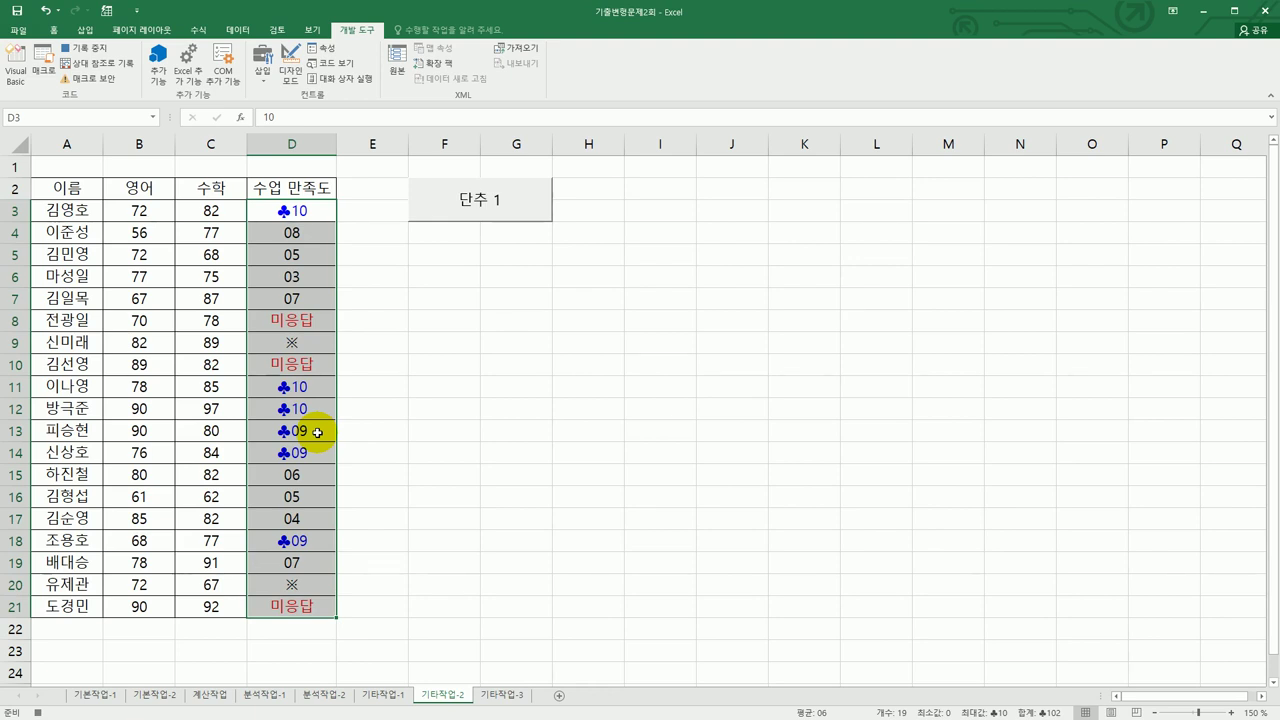
Stop the macro recording and change the button's text to 만족도.
click(292, 607)
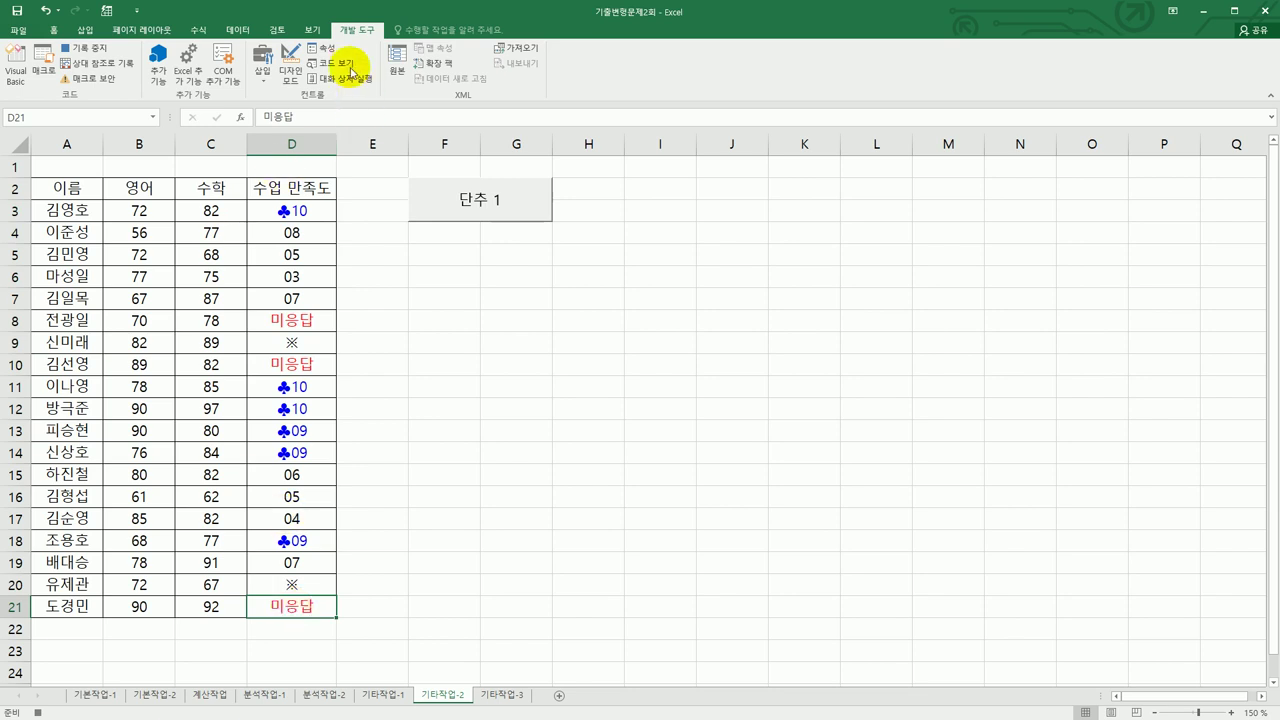
click(97, 49)
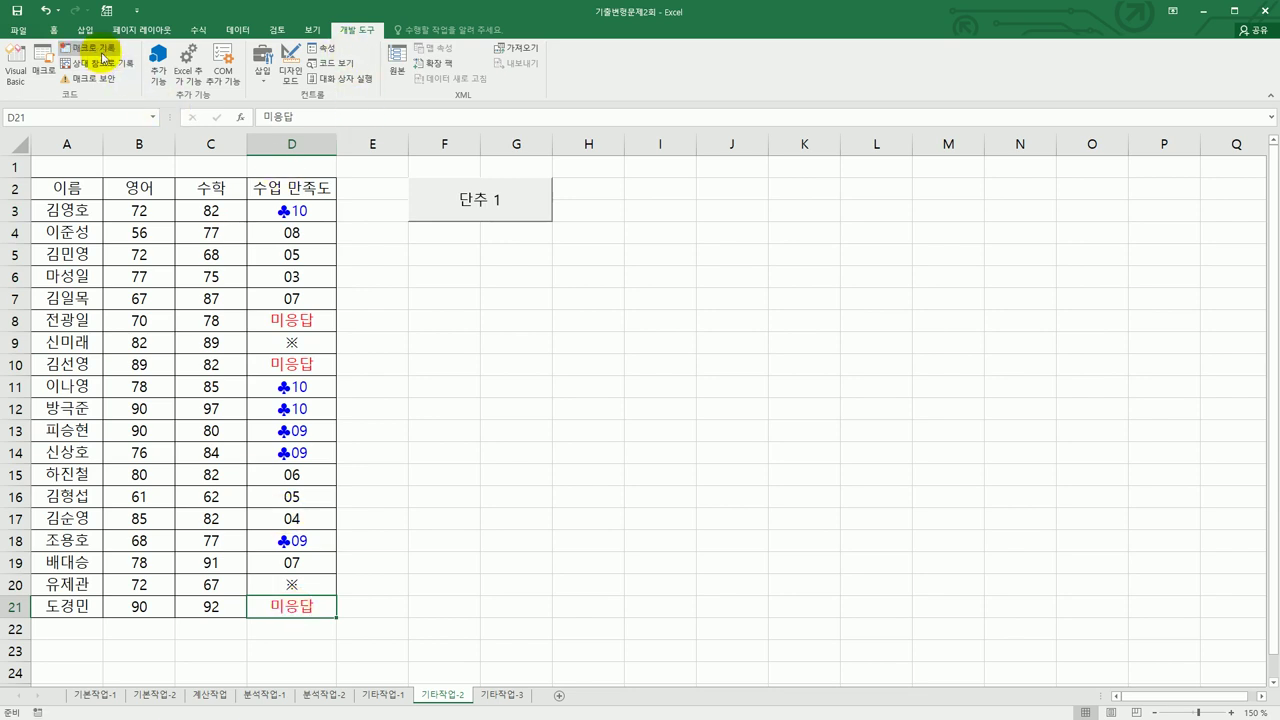
right_click(493, 217)
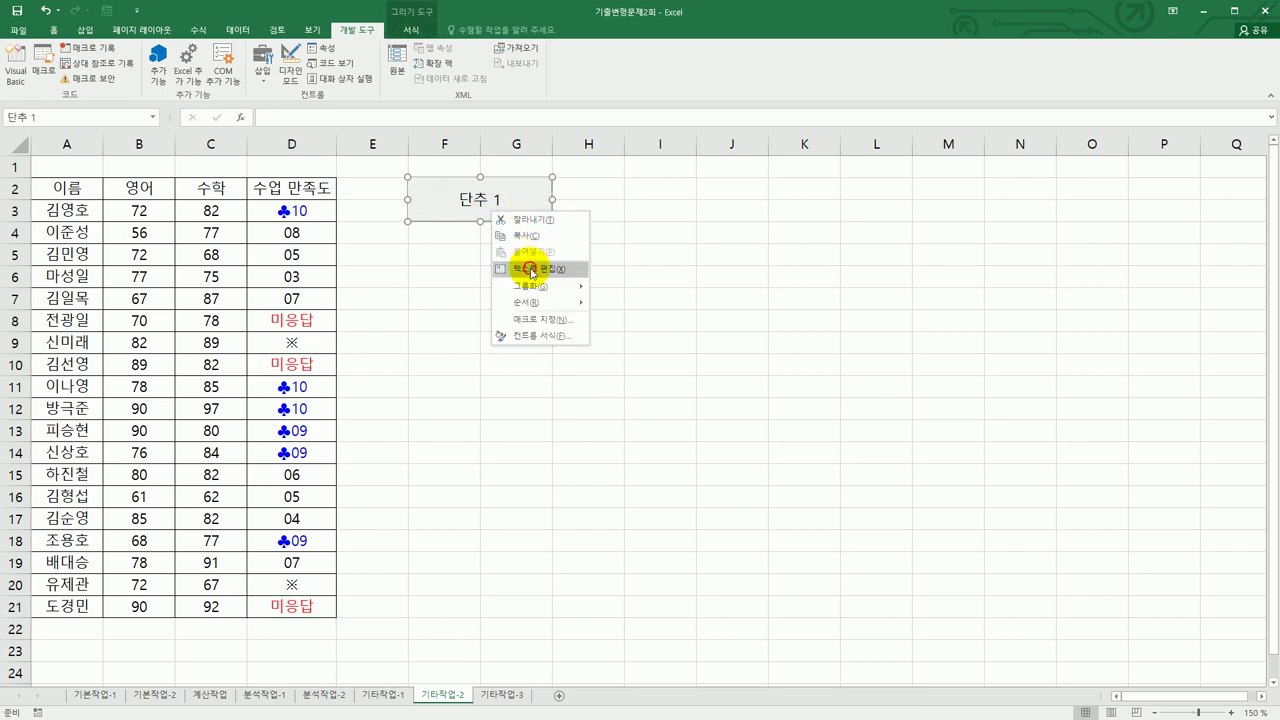
click(531, 269)
key(ctrl+a)
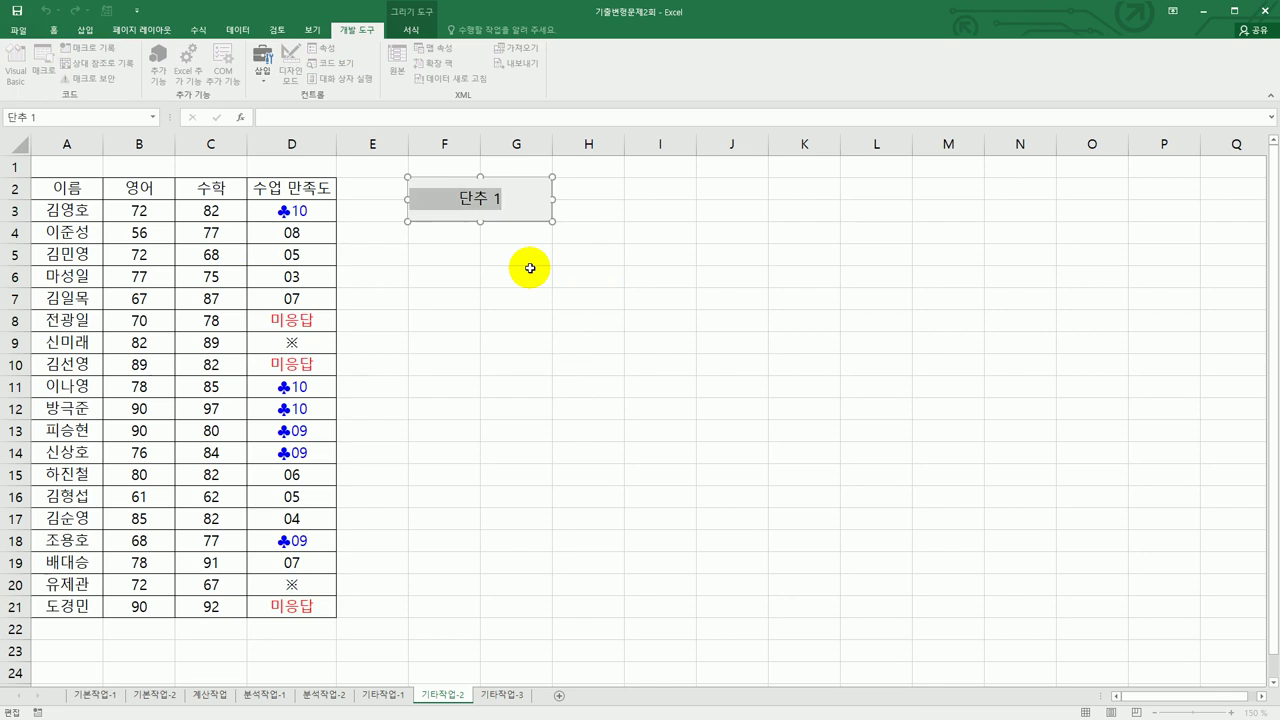
text(만족도)
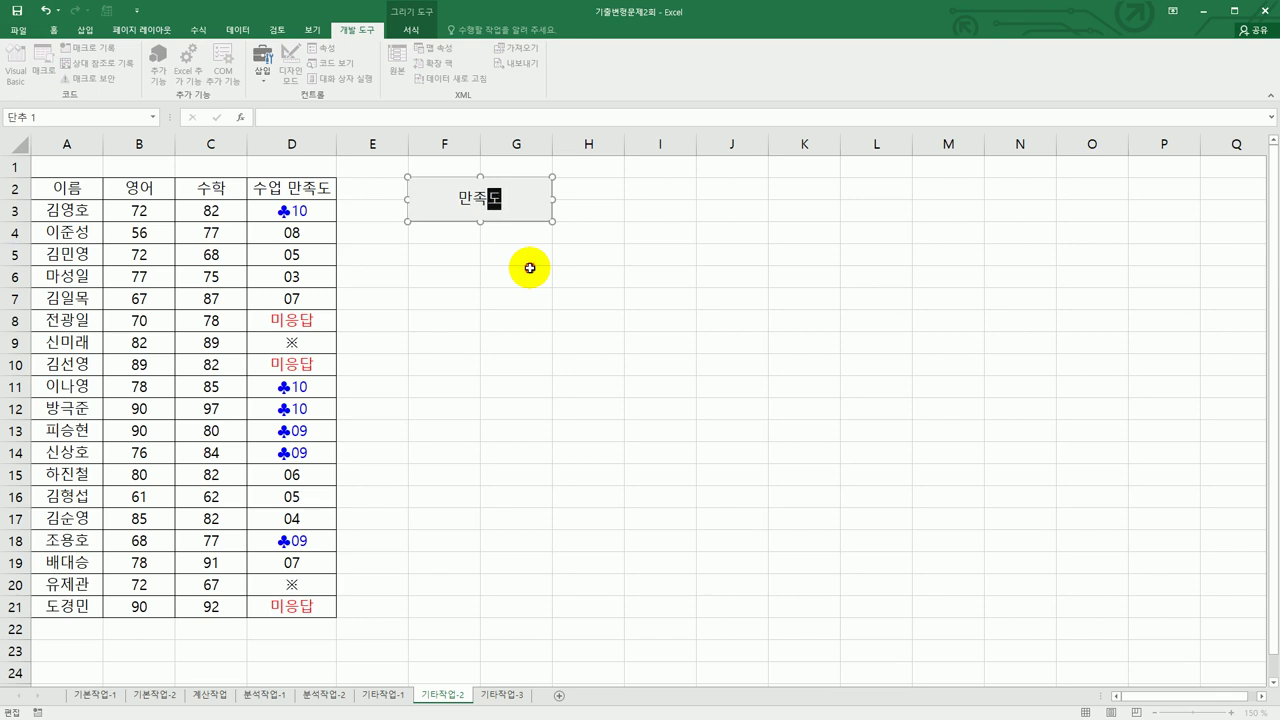
click(530, 269)
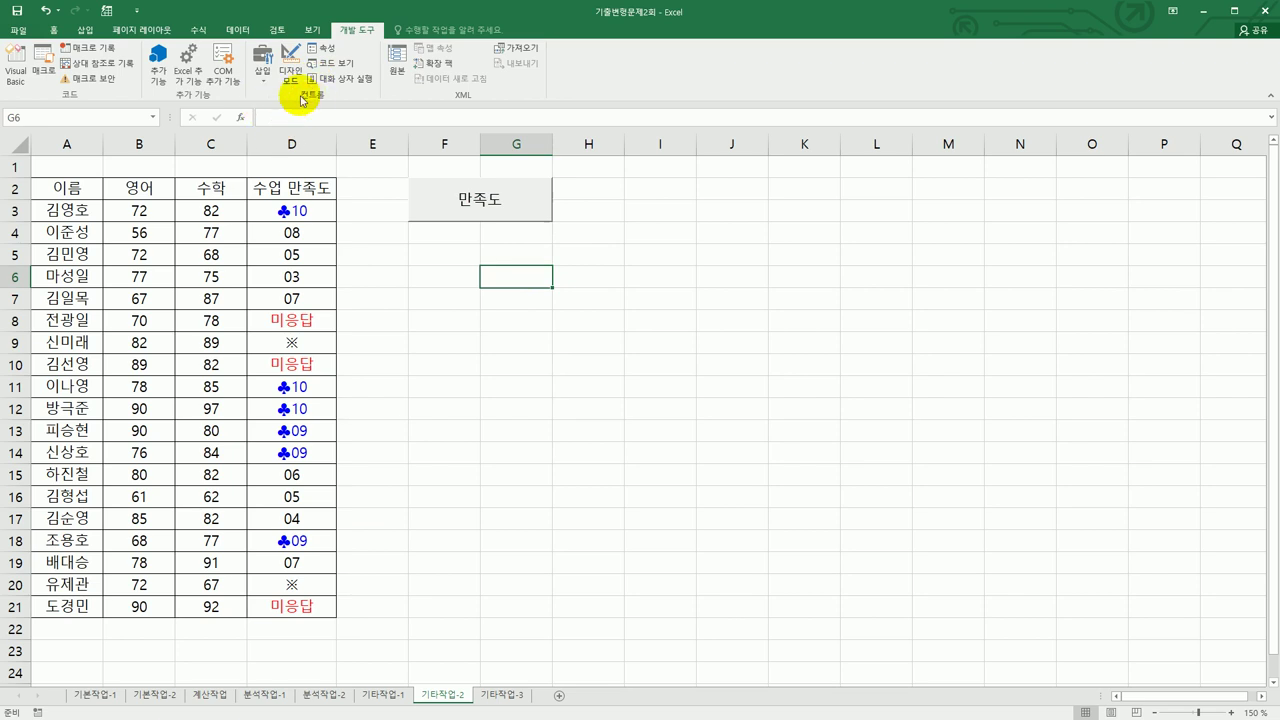
Draw a second form-control button covering F5:G6 and start recording a macro named 일반서식 for it.
click(263, 75)
click(256, 109)
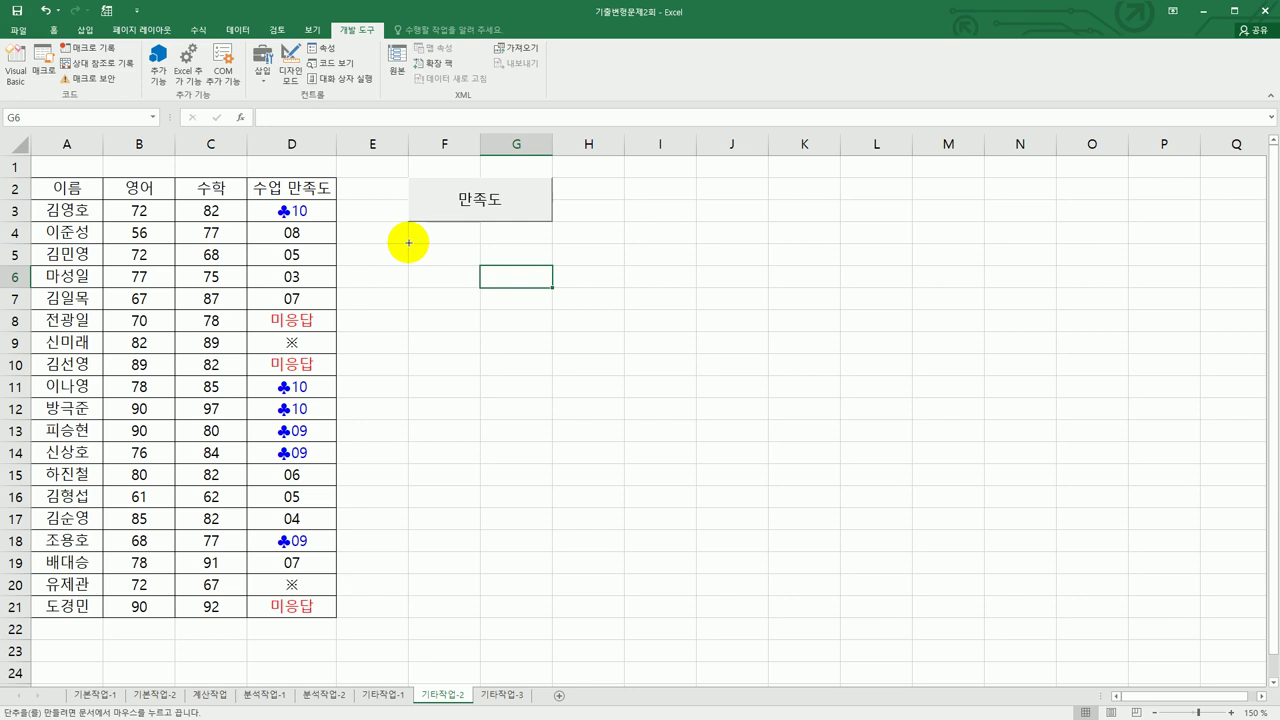
drag(409, 243, 527, 281)
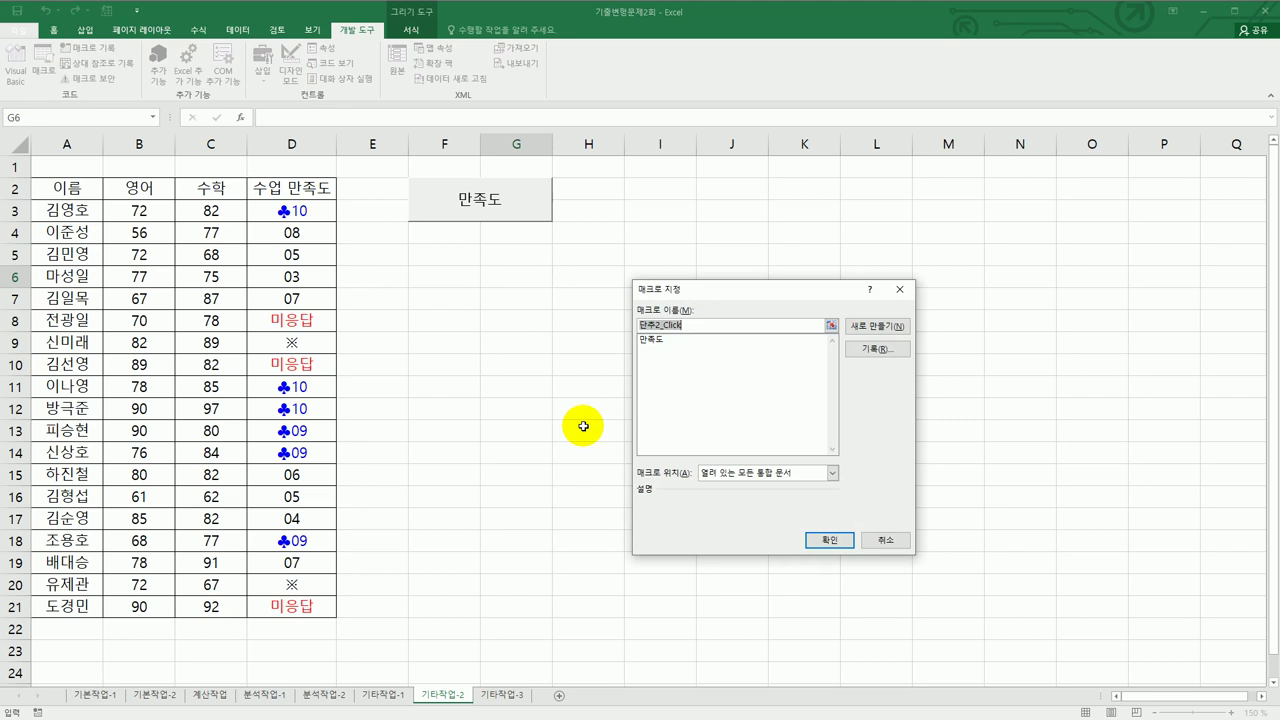
text(ㅁ)
text(반서식)
click(868, 348)
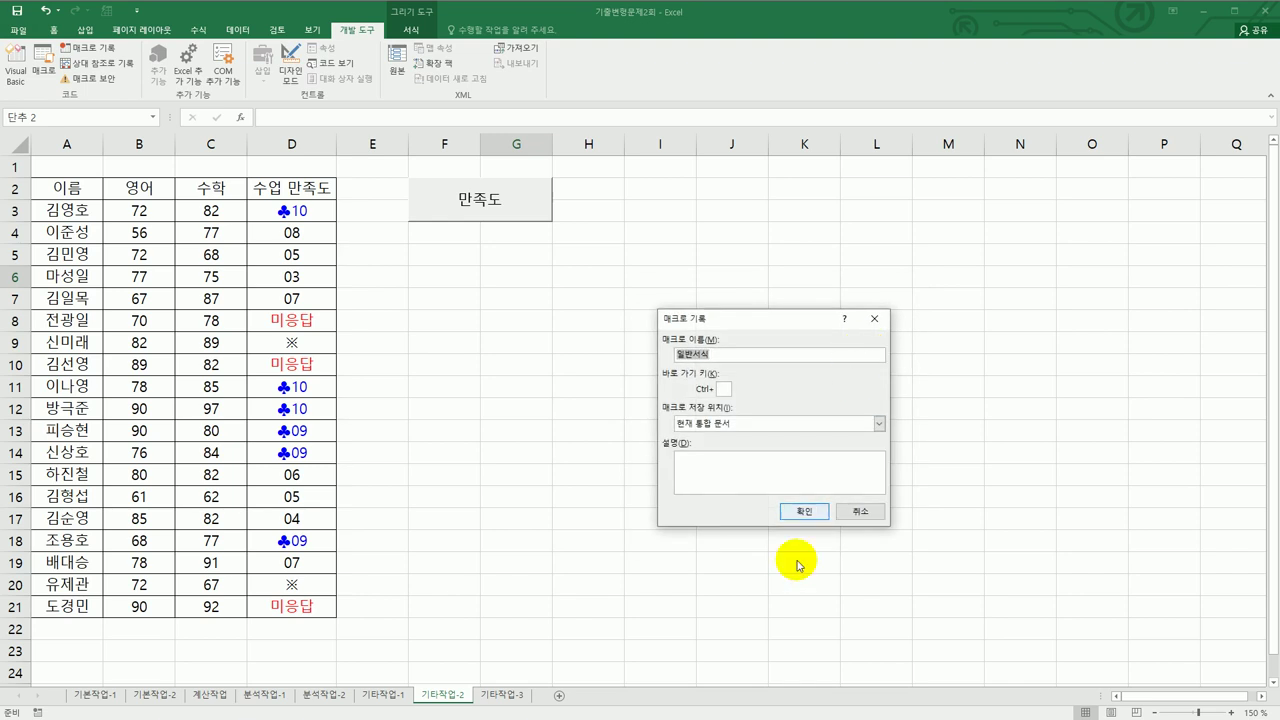
click(802, 511)
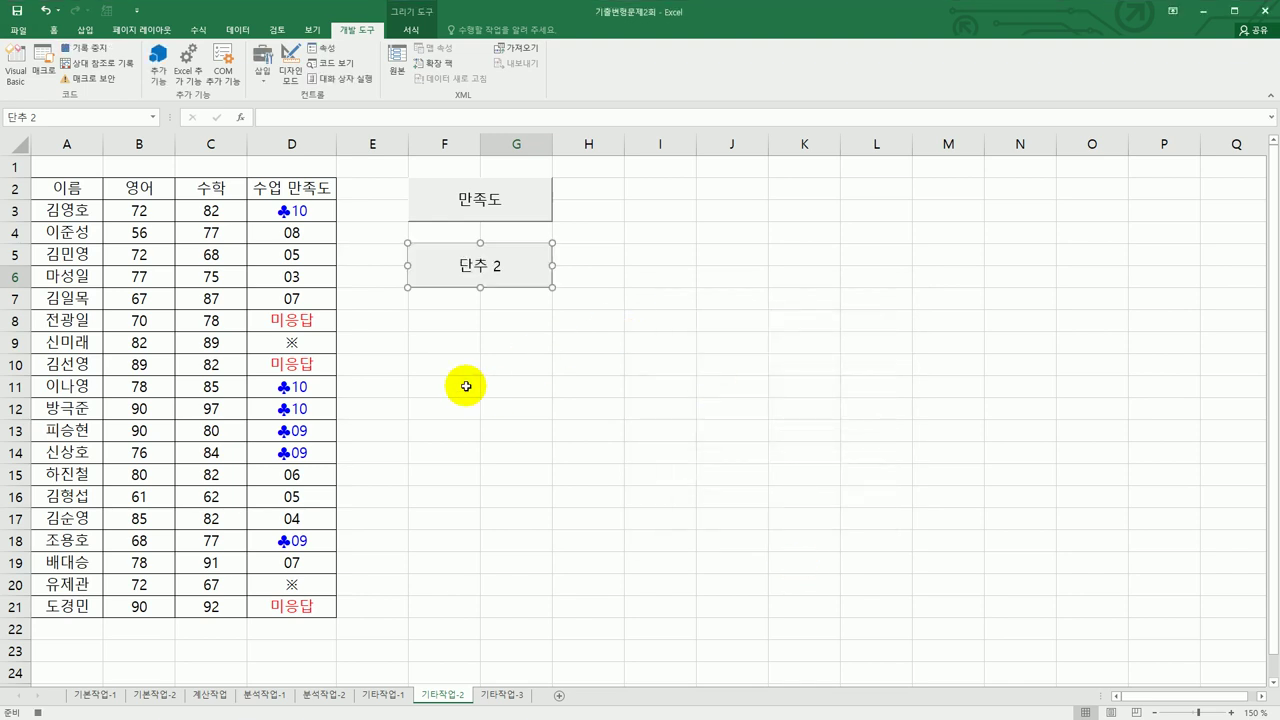
Apply the 일반 number format to D3:D21 and stop recording the macro.
drag(288, 208, 275, 601)
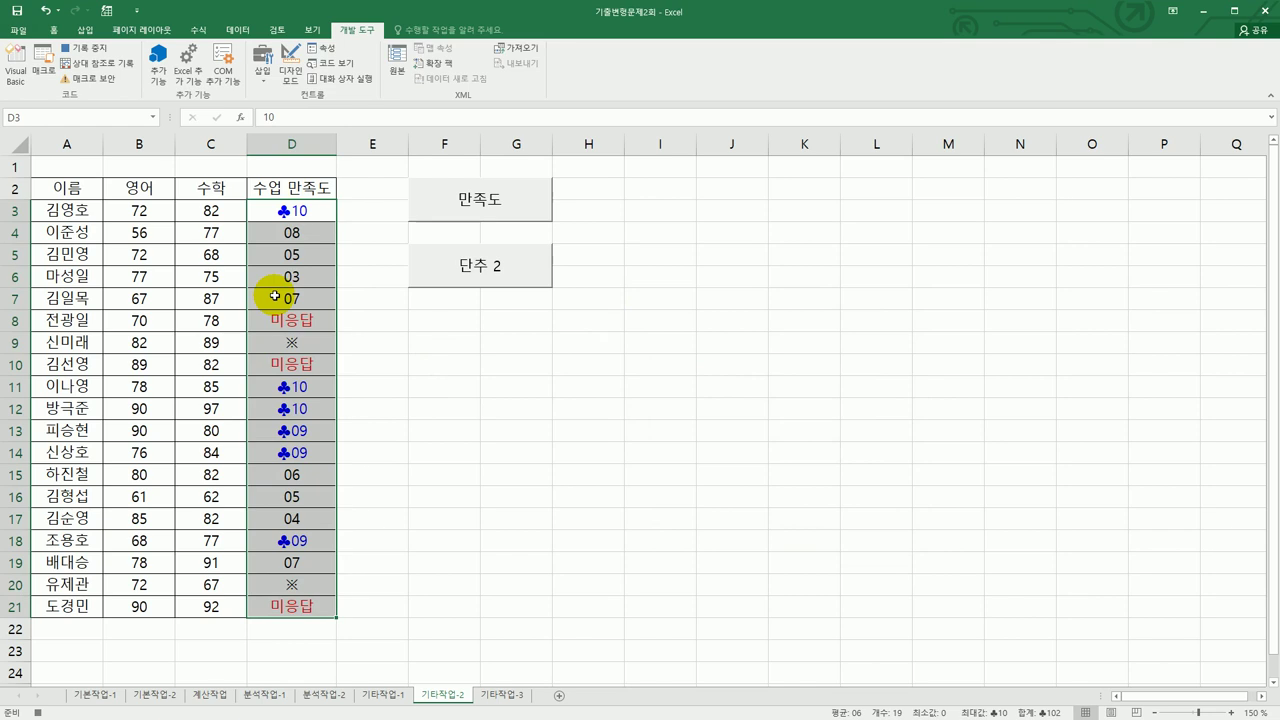
right_click(292, 281)
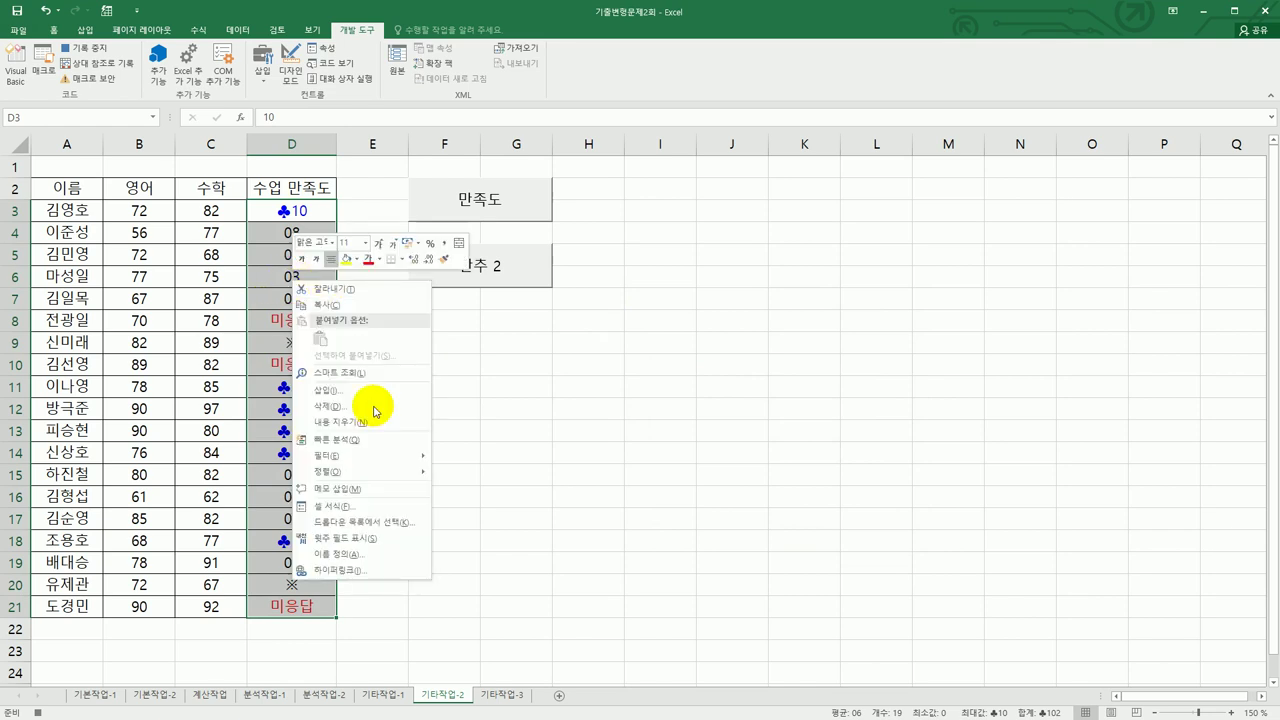
click(371, 505)
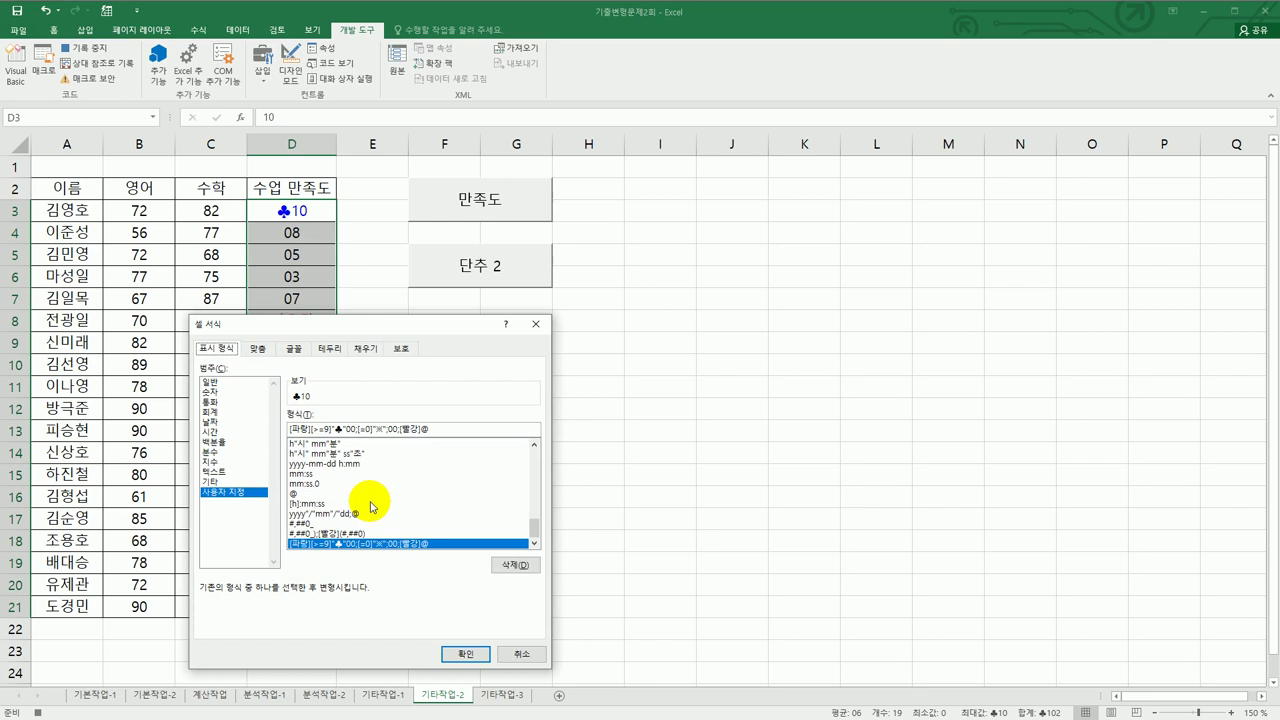
click(218, 383)
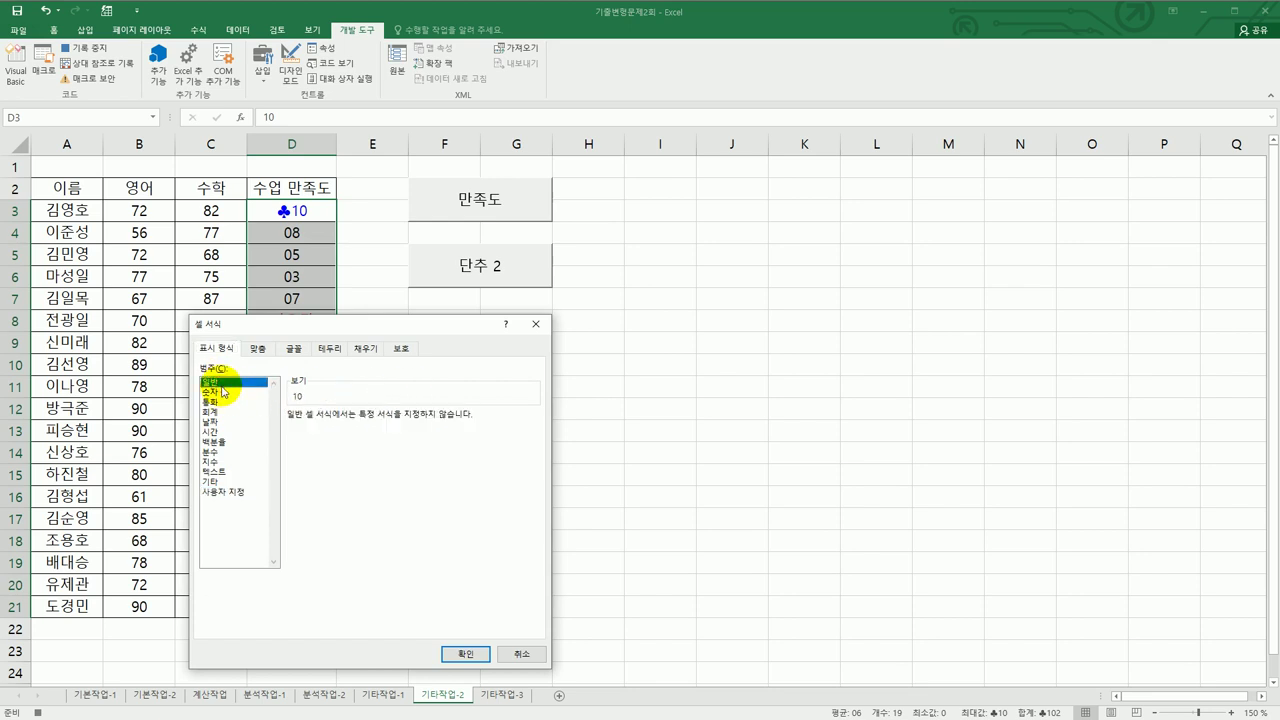
click(460, 653)
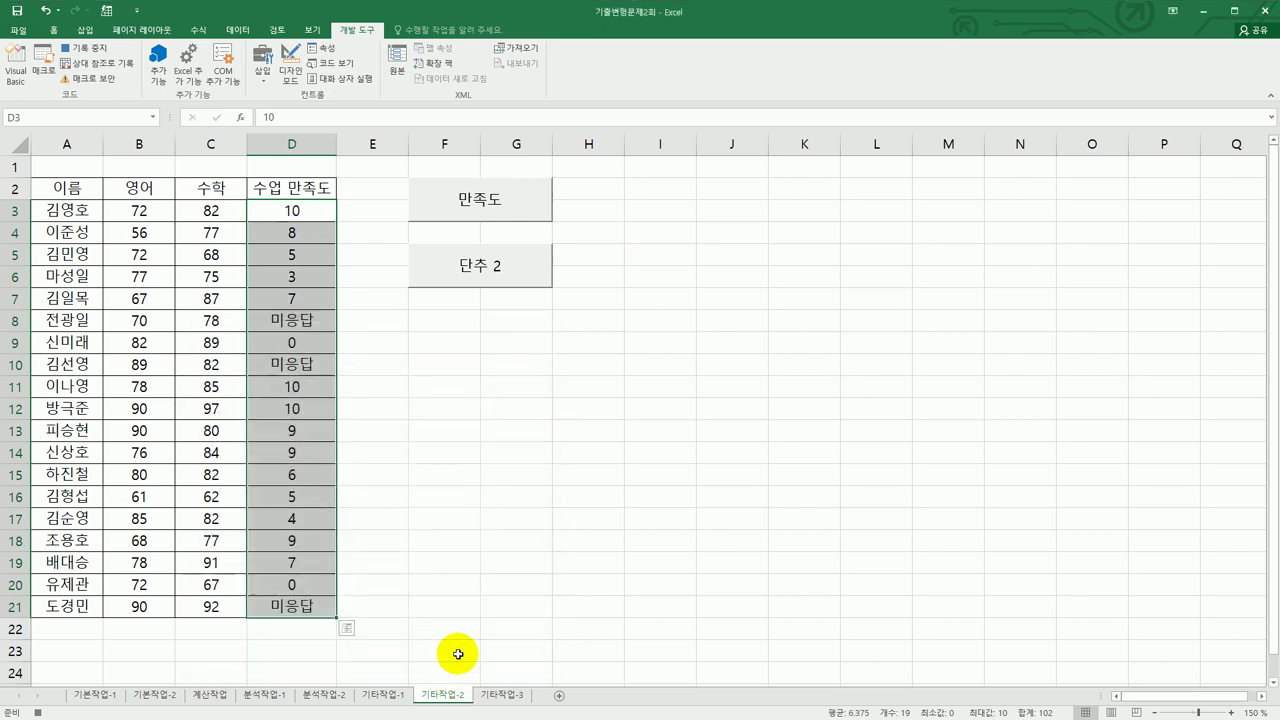
click(303, 604)
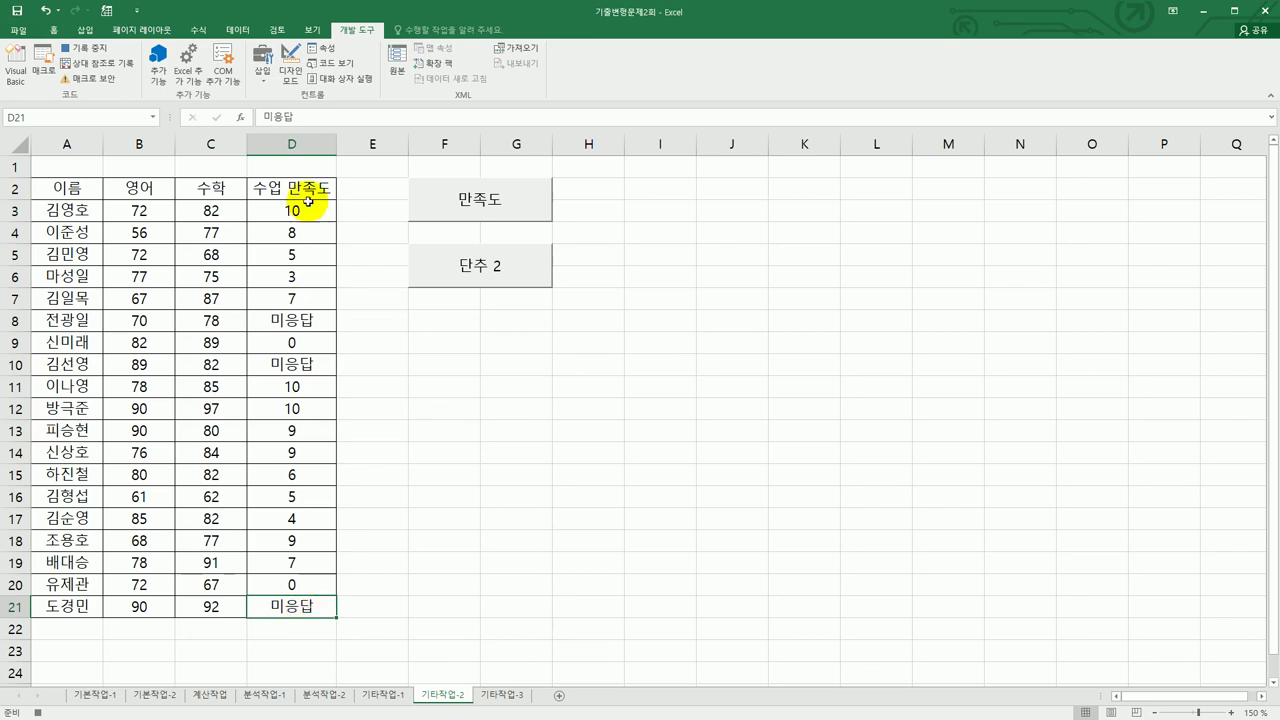
click(80, 52)
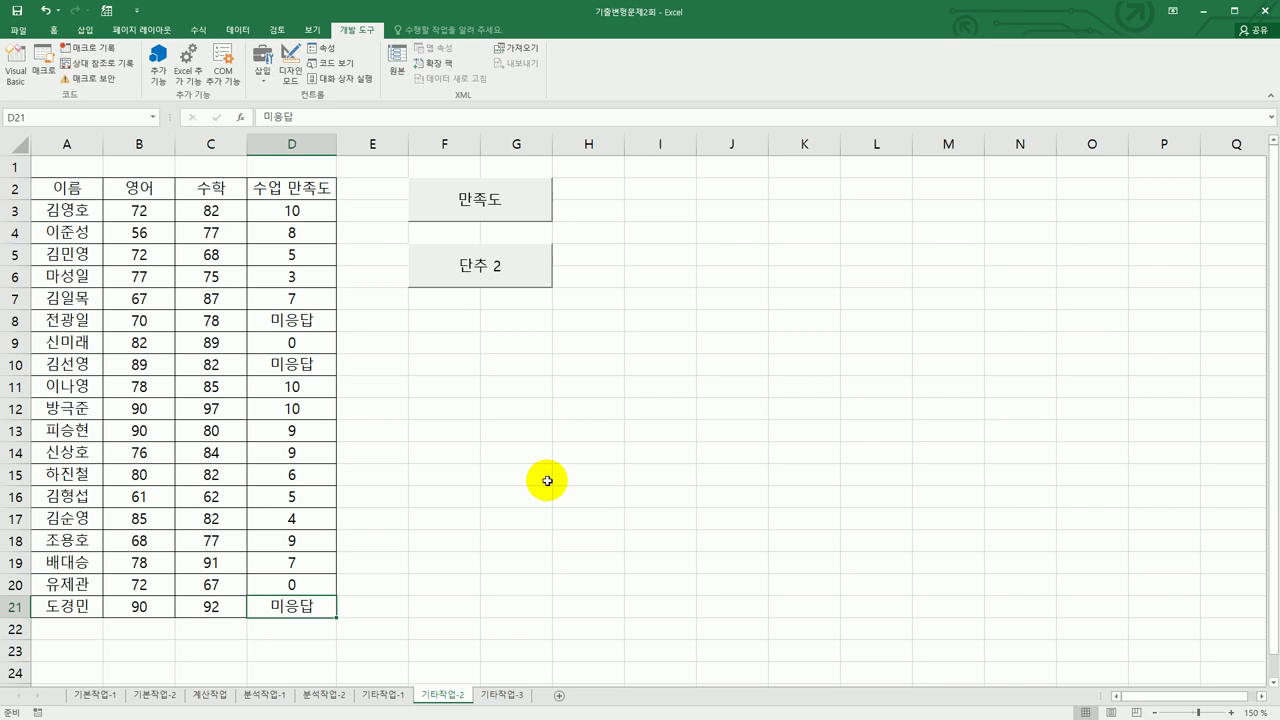
Change the second button's text to 일반서식, and test the 만족도 and 일반서식 macro buttons in turn.
right_click(503, 280)
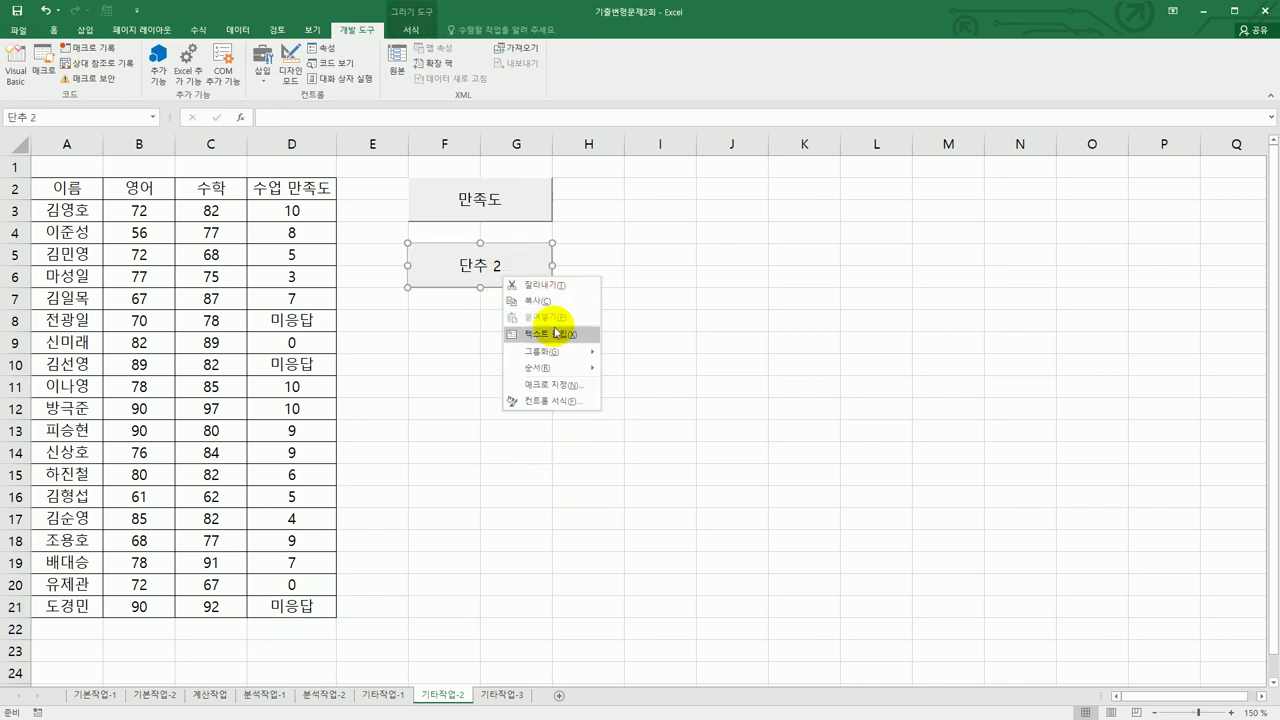
click(554, 333)
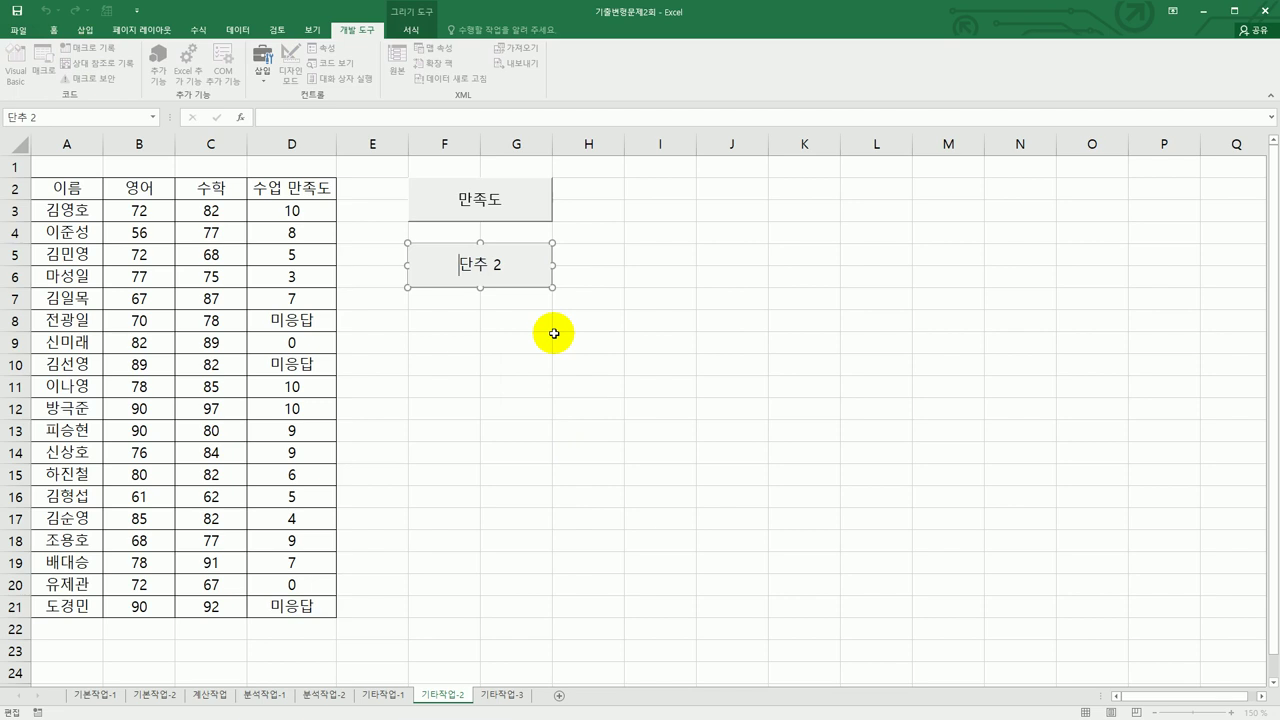
key(ctrl+a)
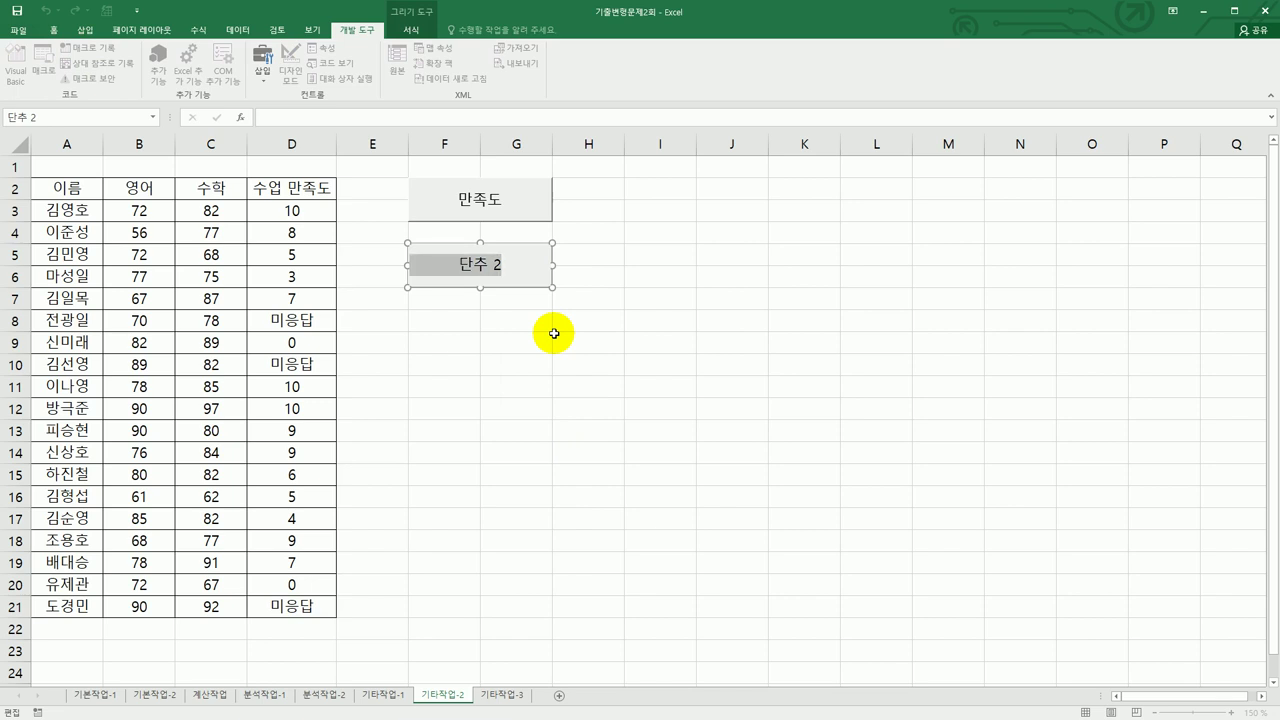
text(일반서식)
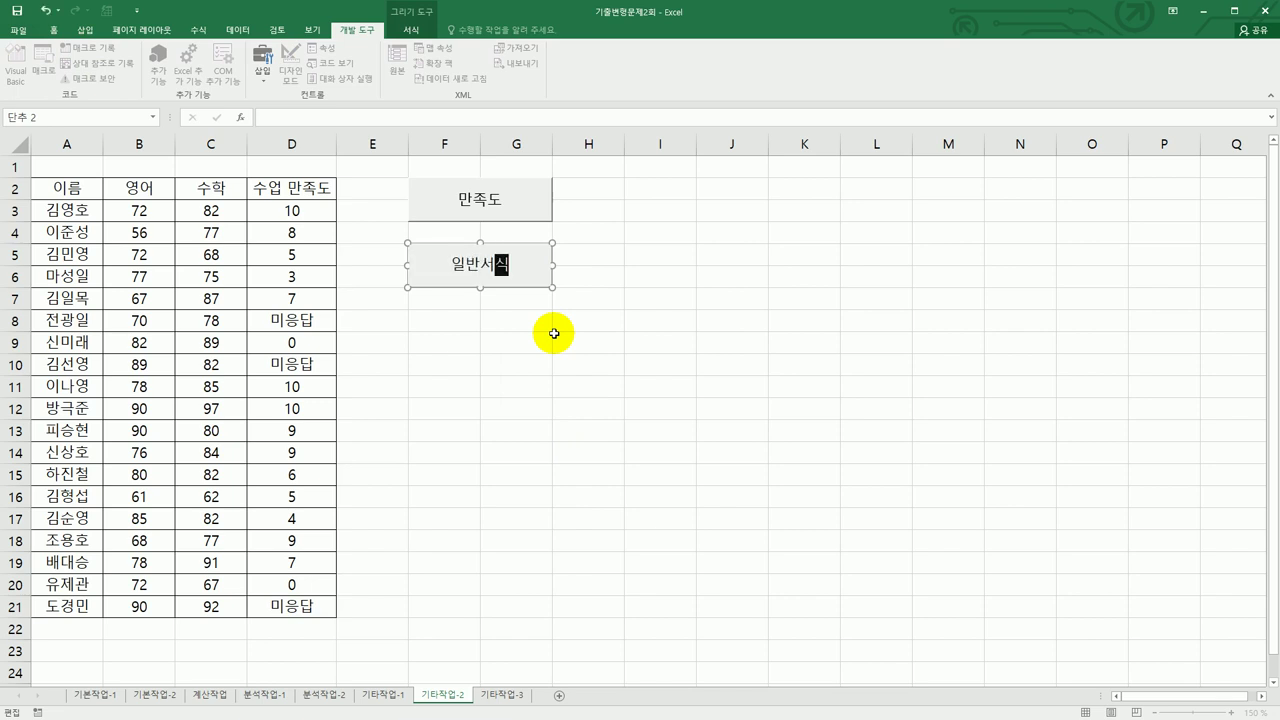
click(554, 336)
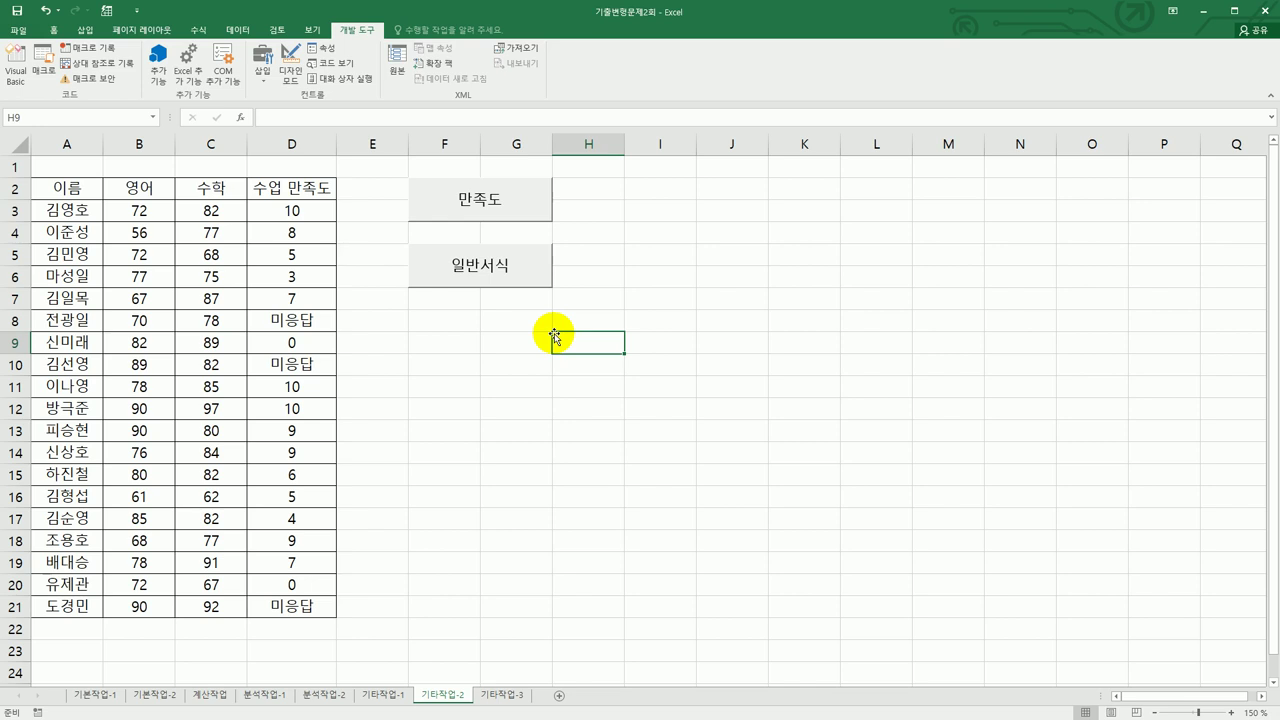
click(444, 206)
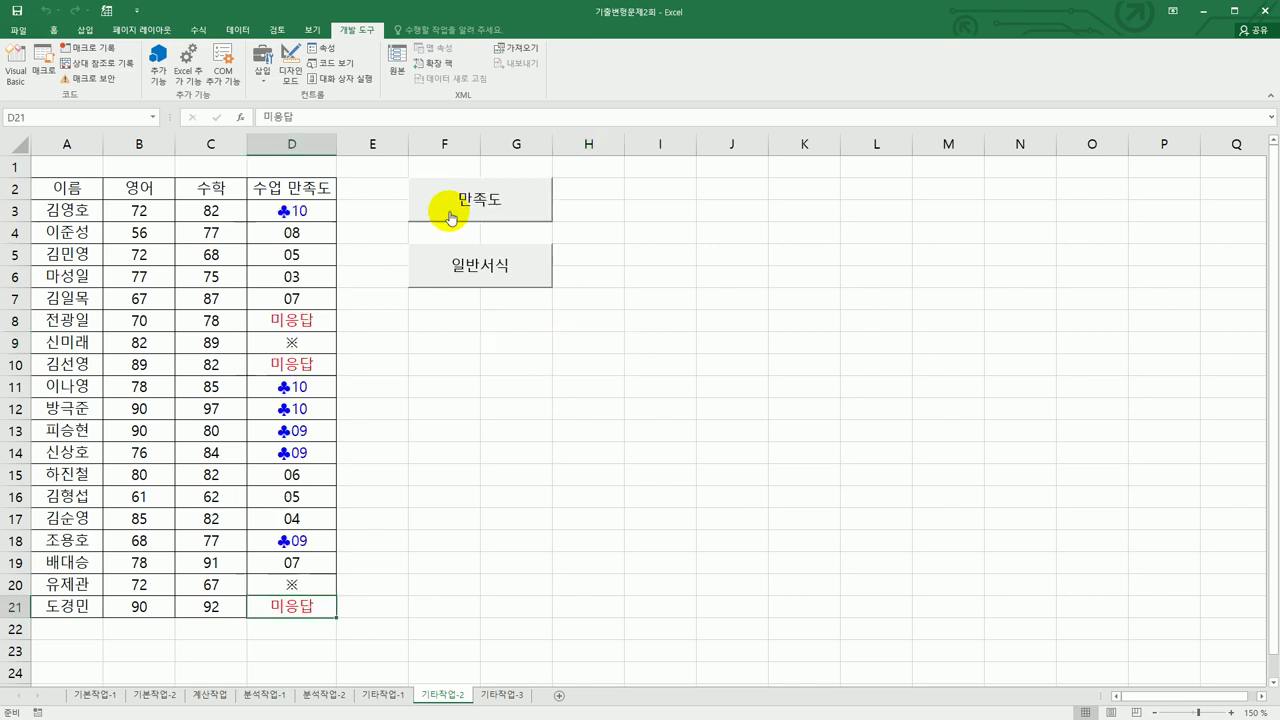
click(466, 261)
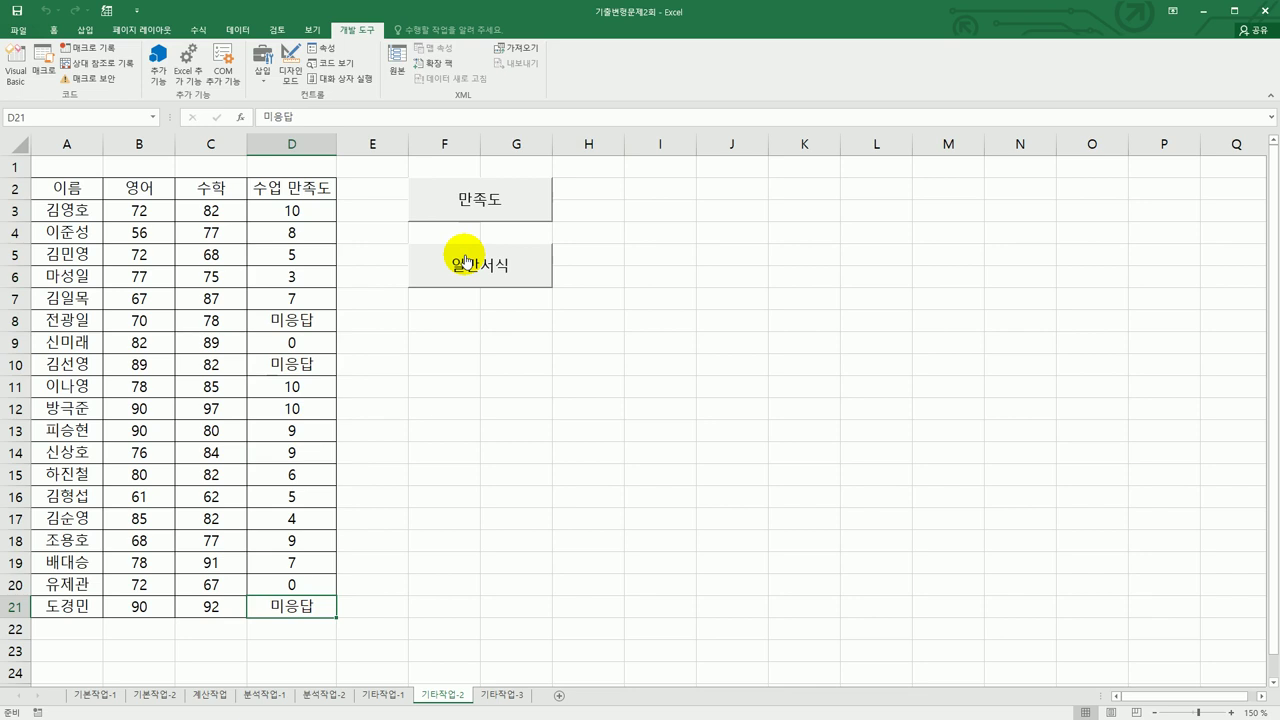
On sheet 기타작업-3, turn on design mode and add 인사고과입력.Show to the click procedure of the 인사고과입력현황 button.
click(505, 696)
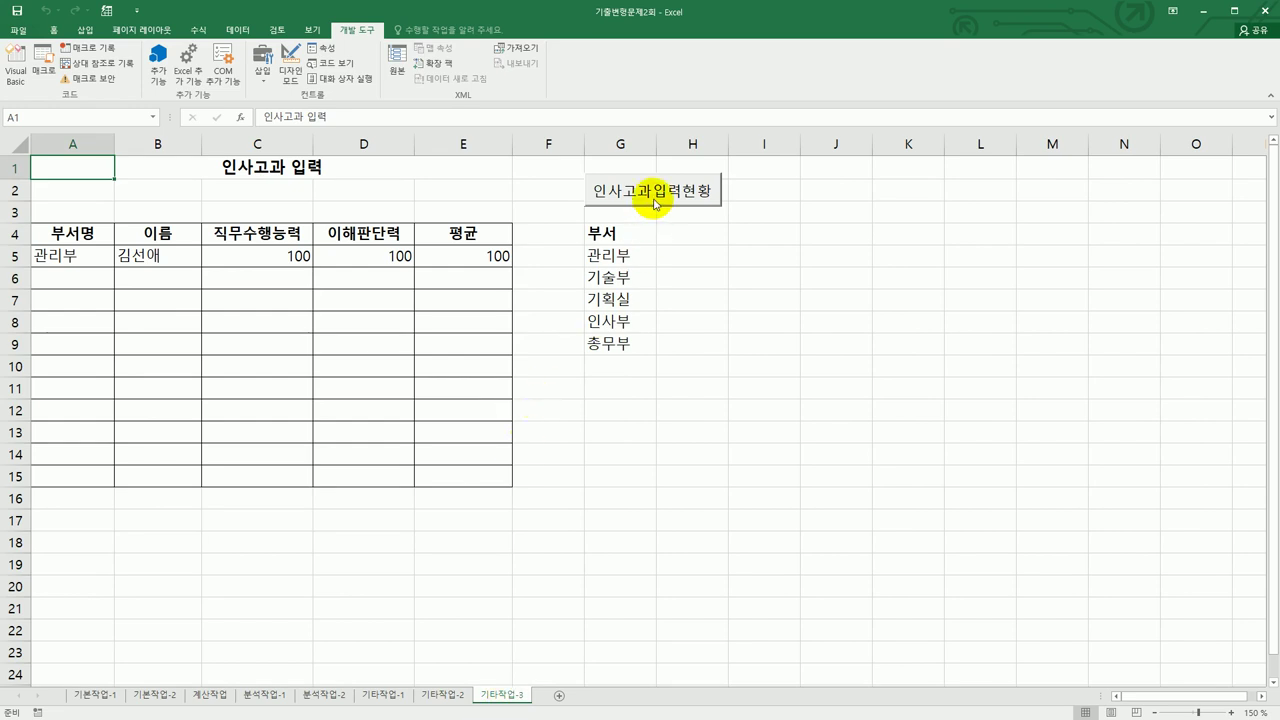
click(290, 80)
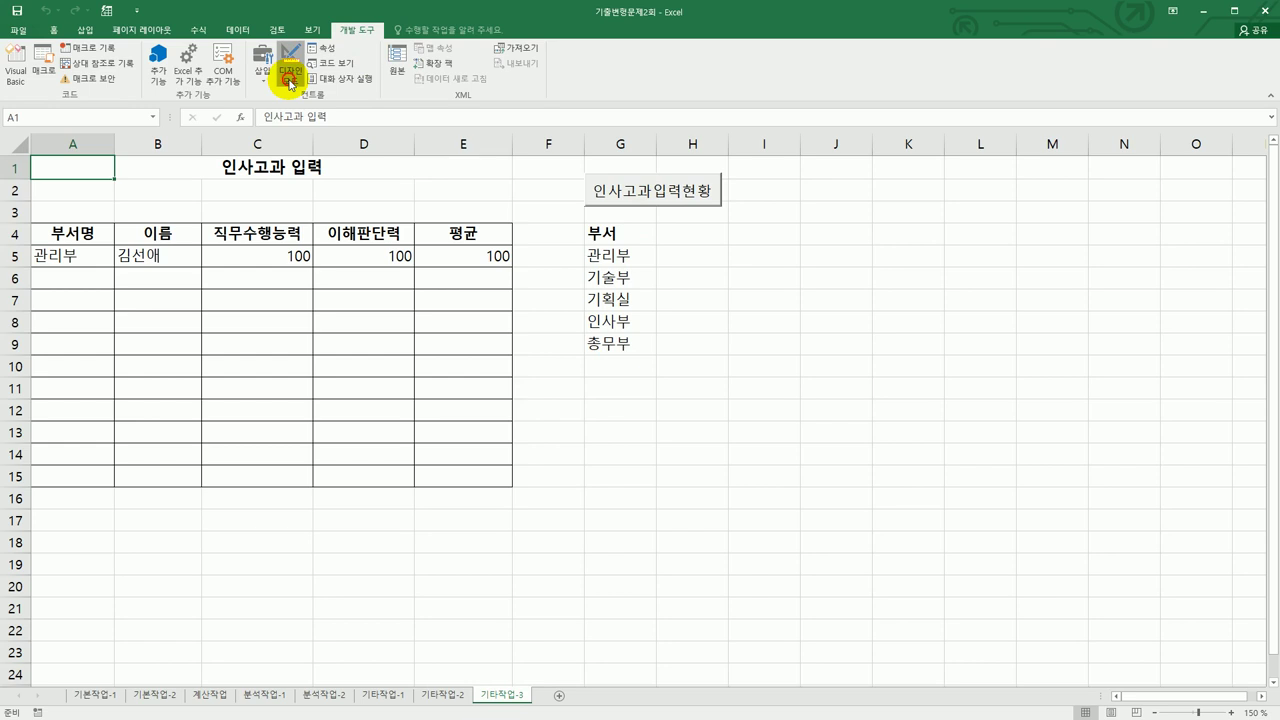
click(624, 196)
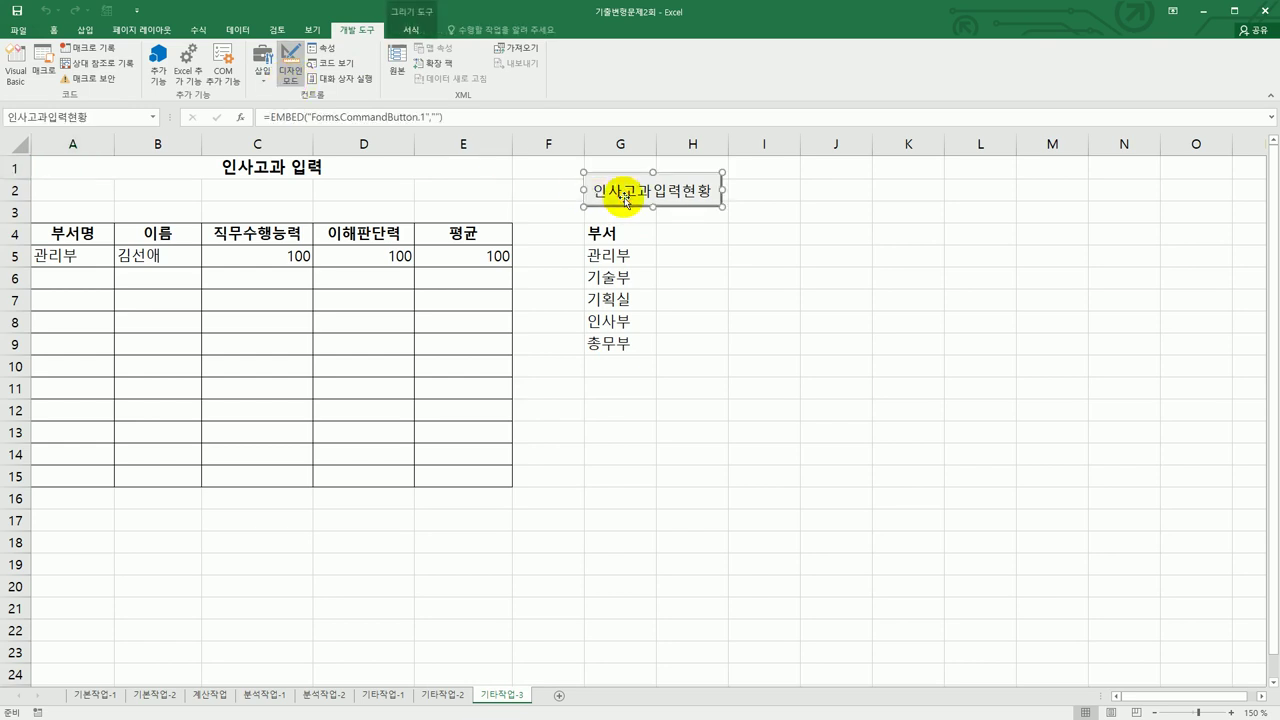
double_click(625, 198)
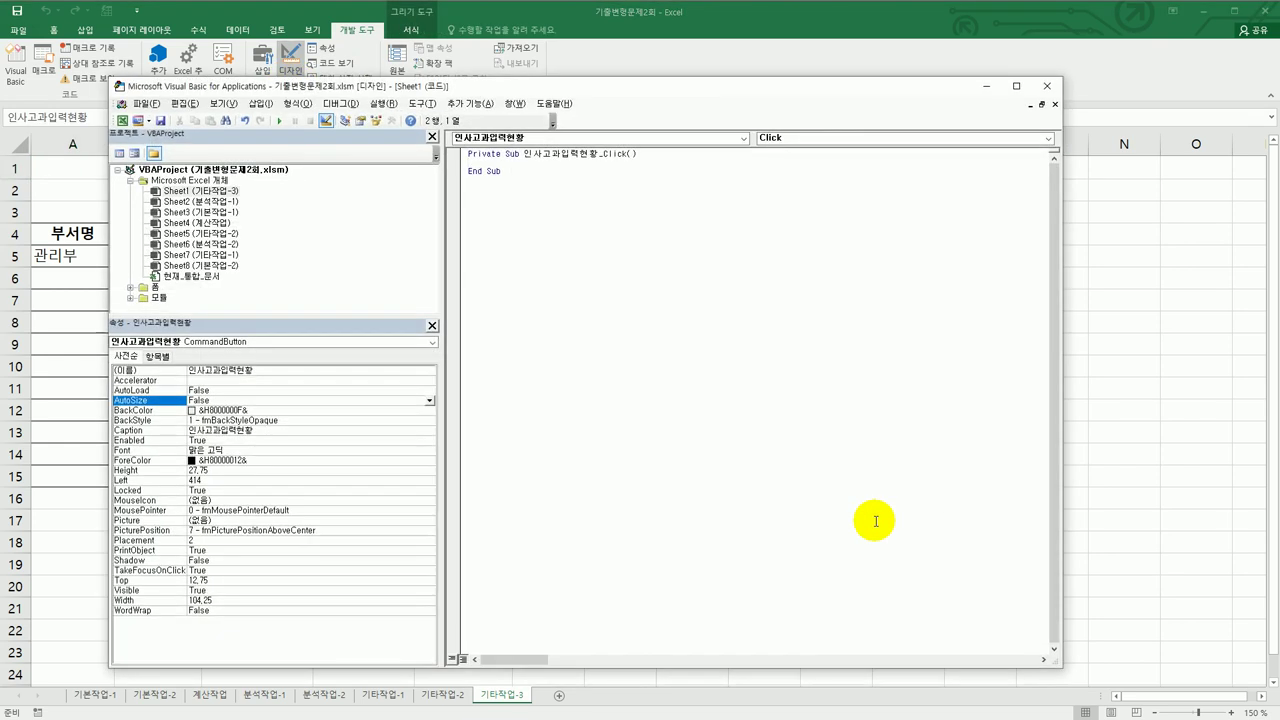
key(Tab)
text(인사고과입력.s)
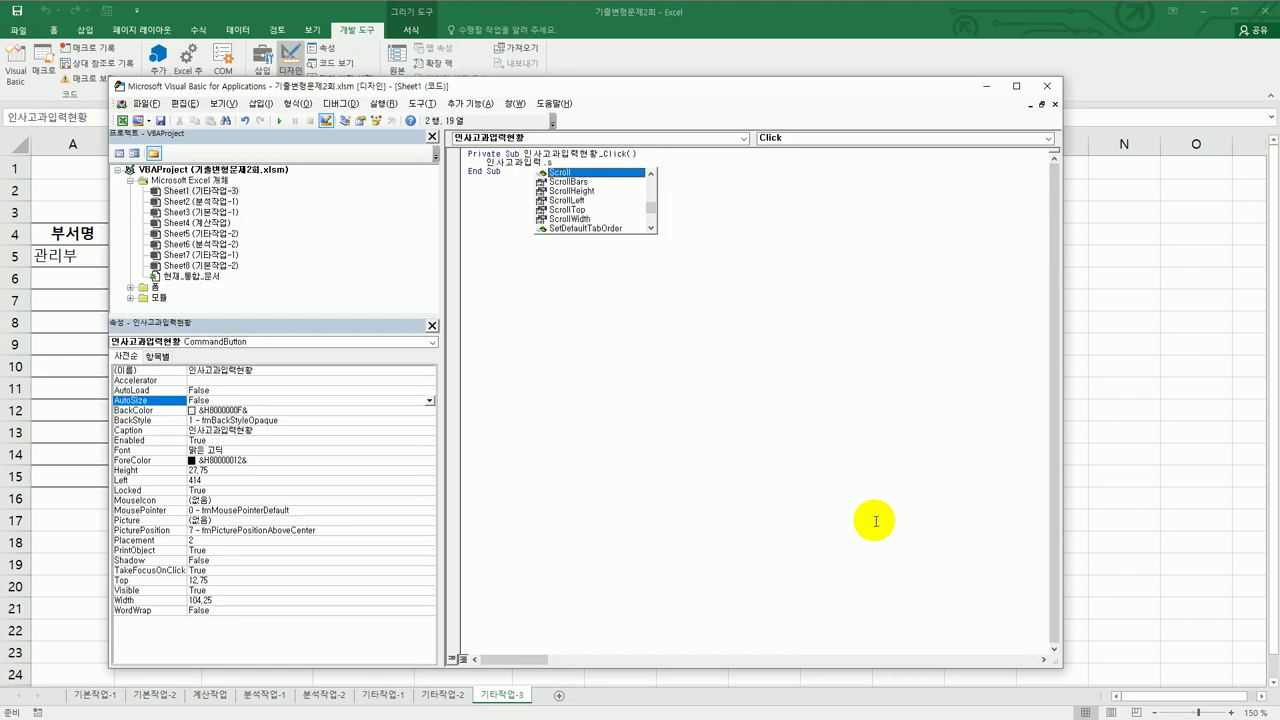
text(ho)
key(Tab)
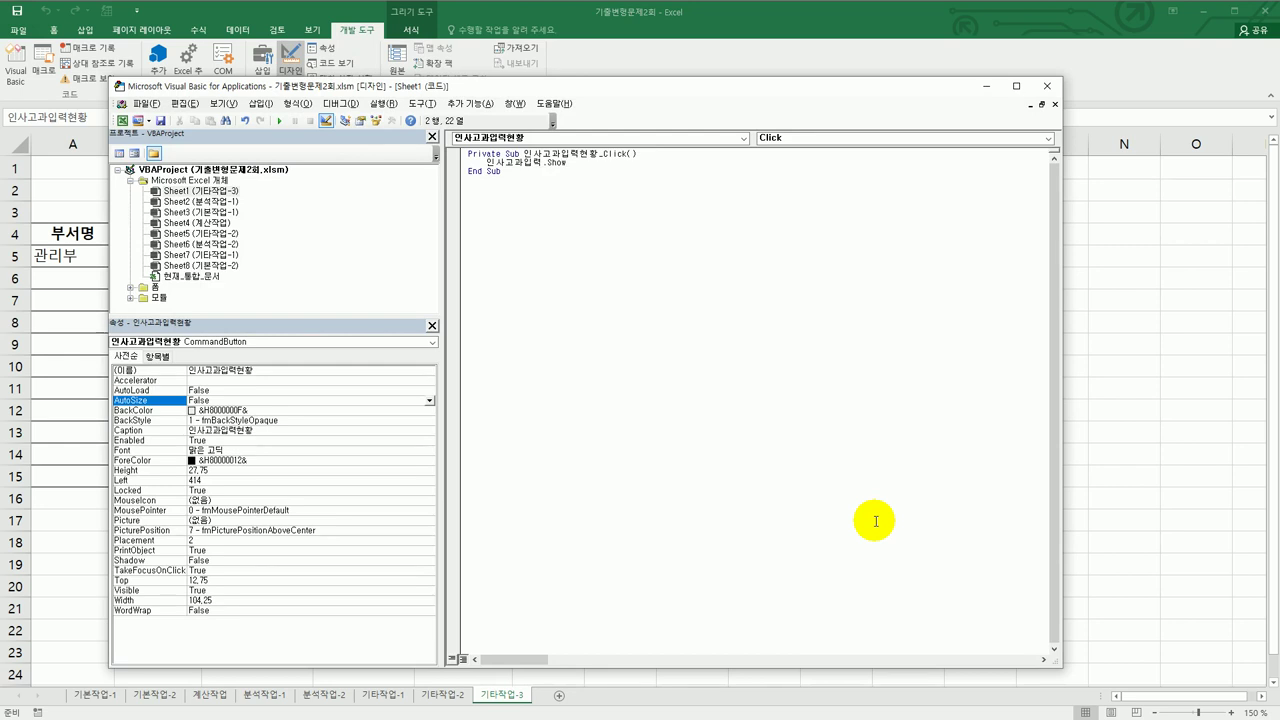
click(875, 521)
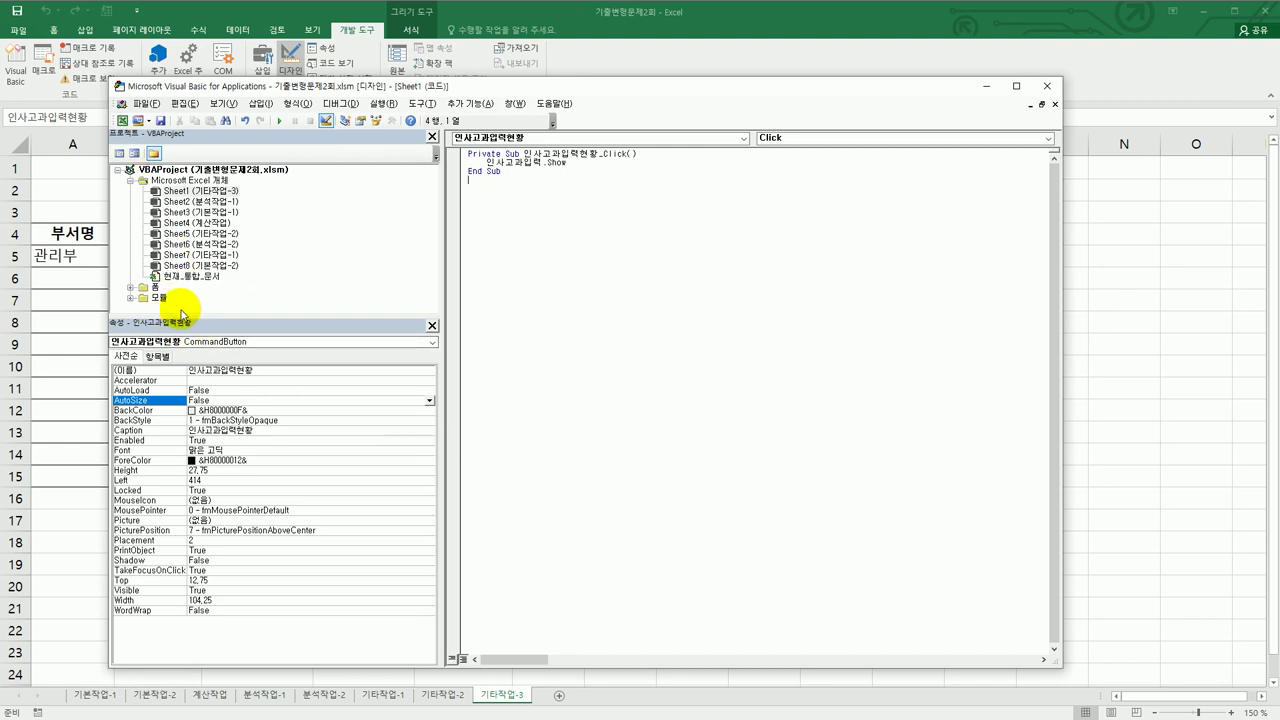
Open the 인사고과입력 user form in the designer and check the control names of the 부서 combo box and 년도 text box.
click(226, 104)
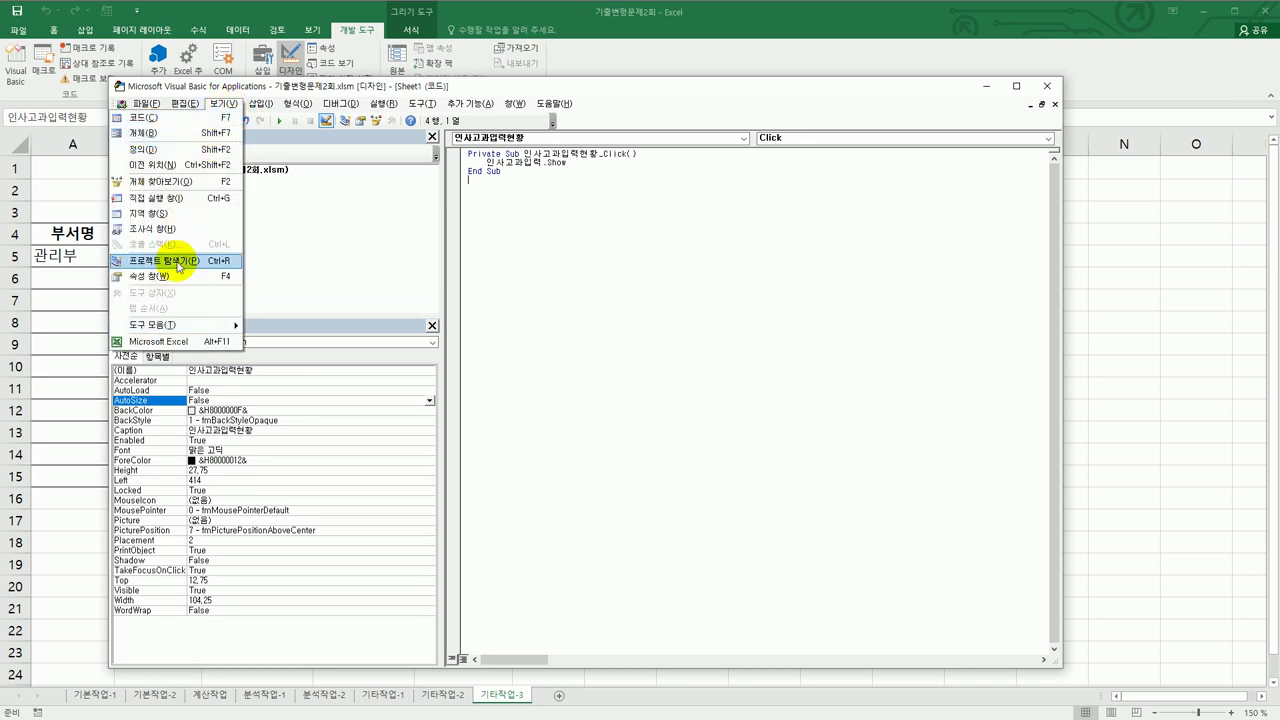
key(ctrl+r)
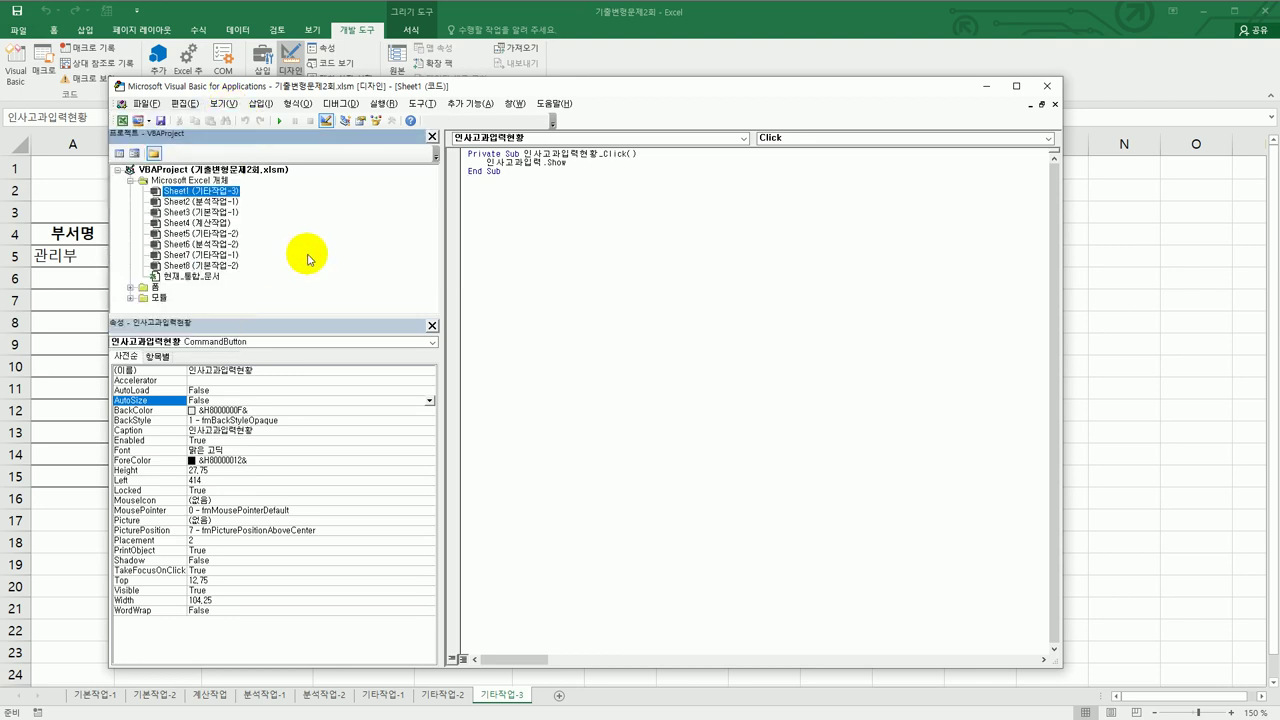
double_click(144, 289)
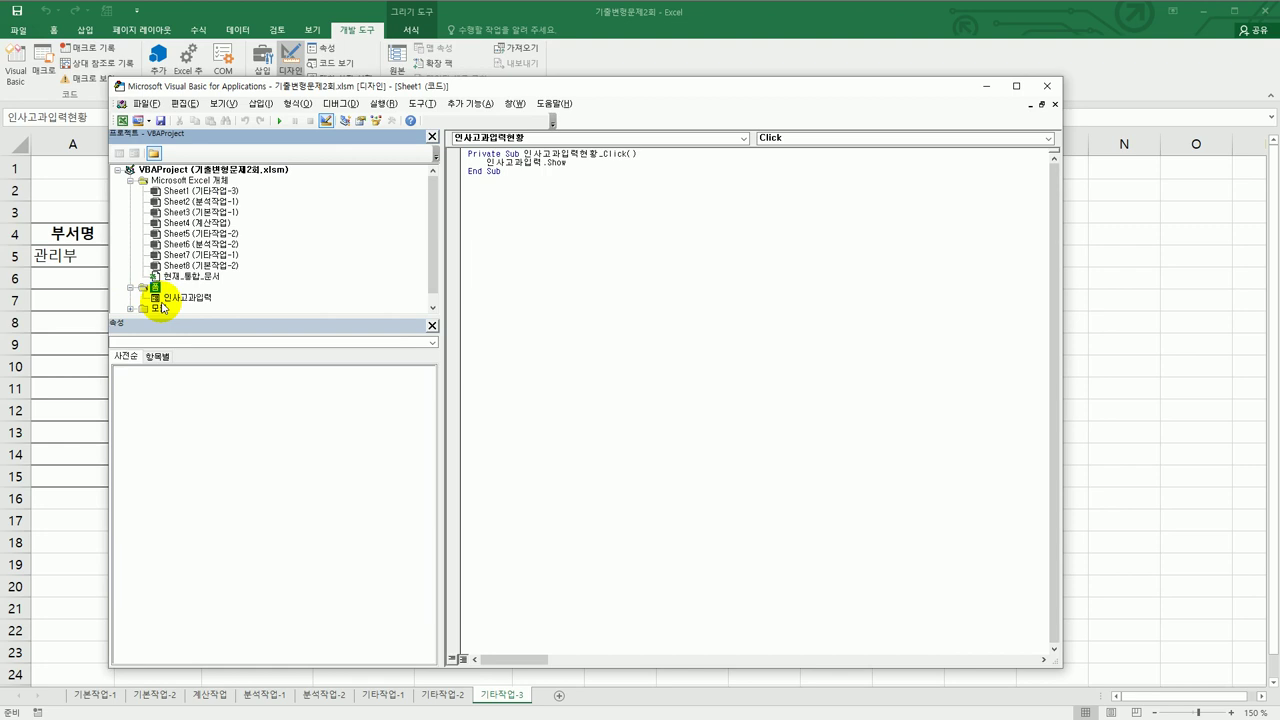
click(162, 299)
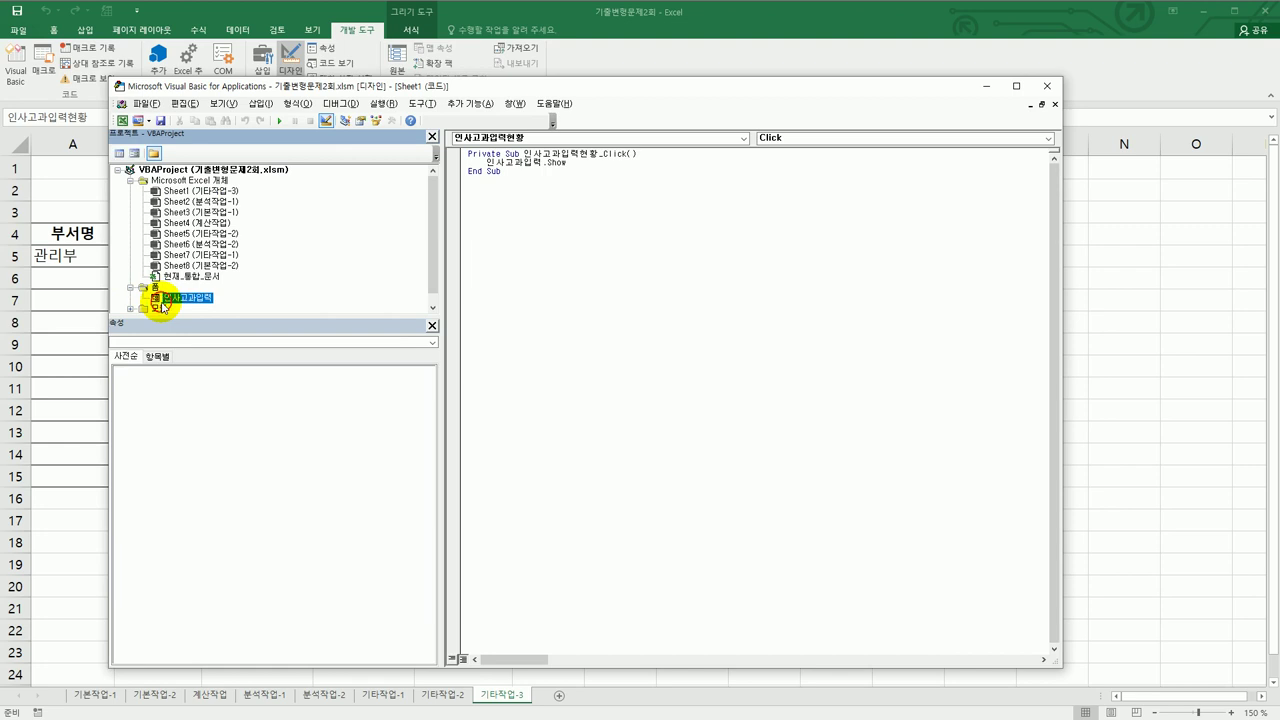
double_click(162, 300)
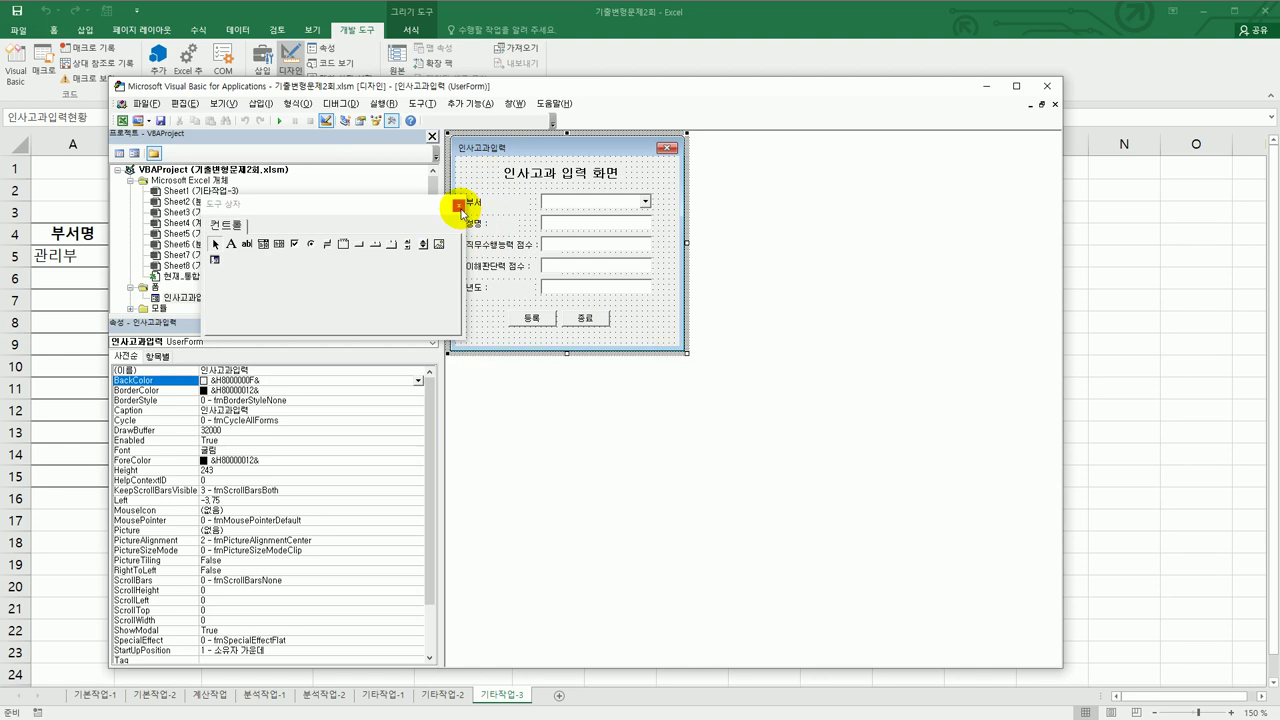
click(571, 206)
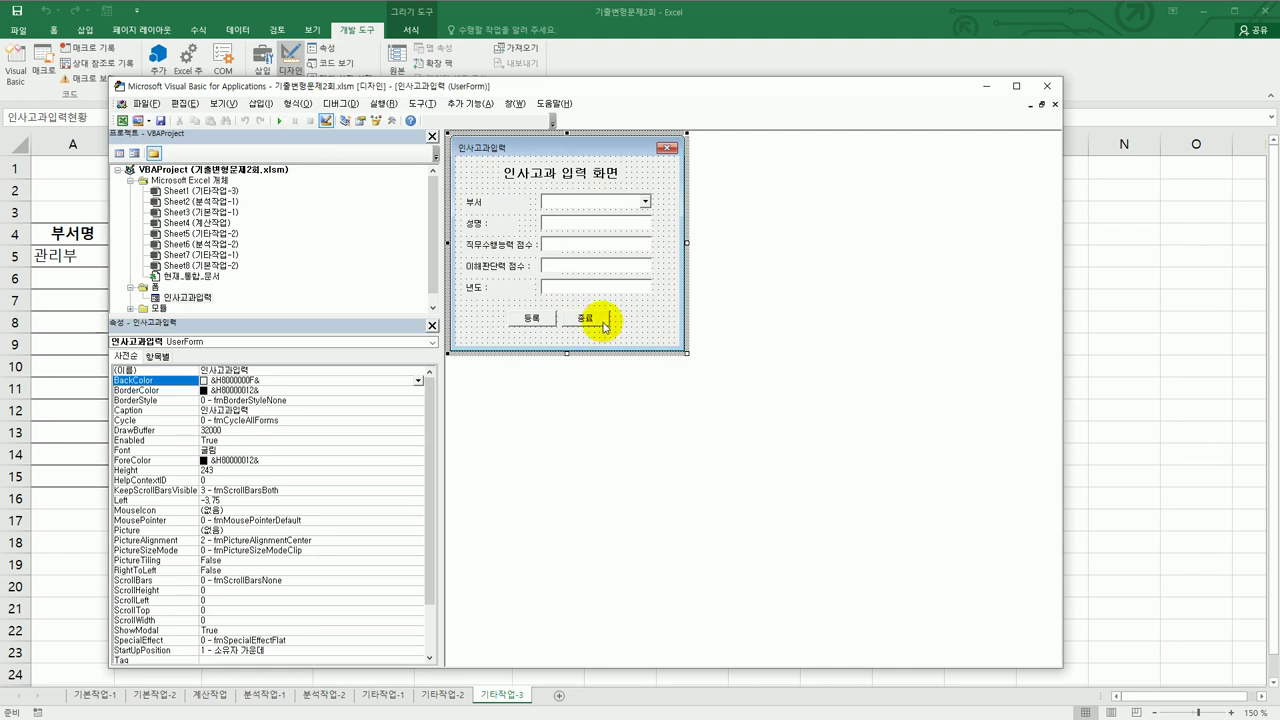
click(640, 202)
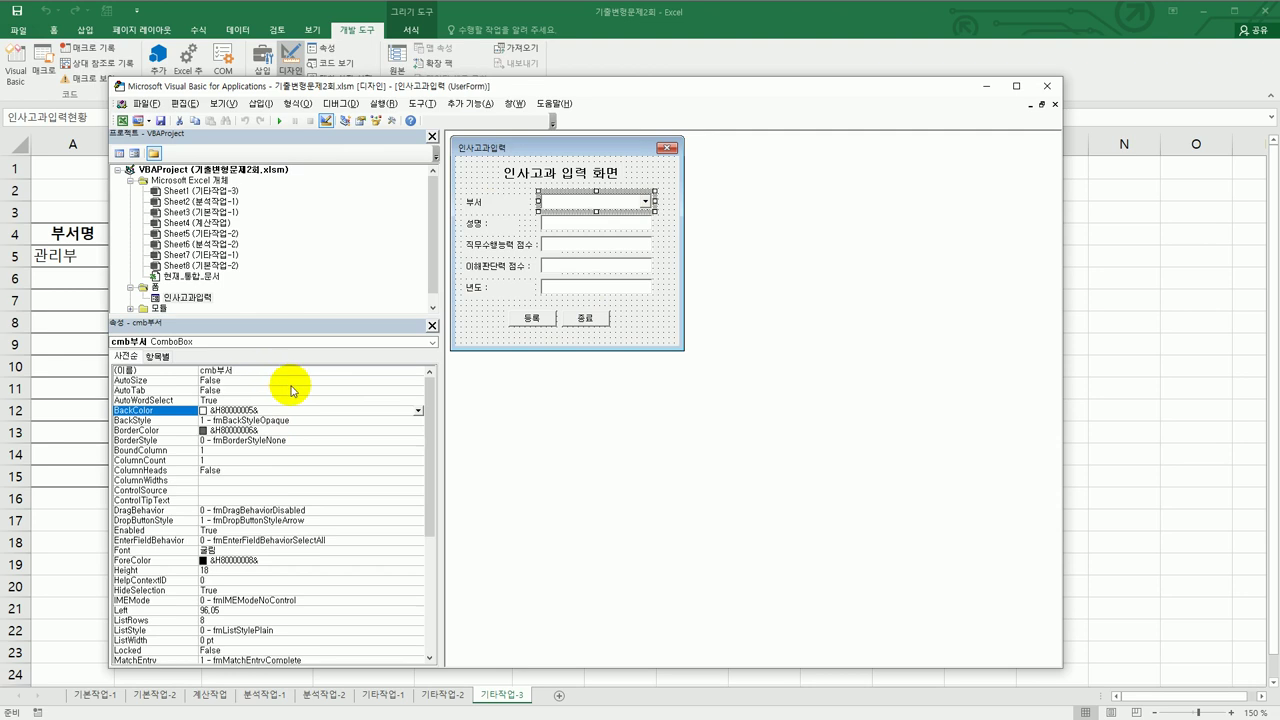
click(585, 289)
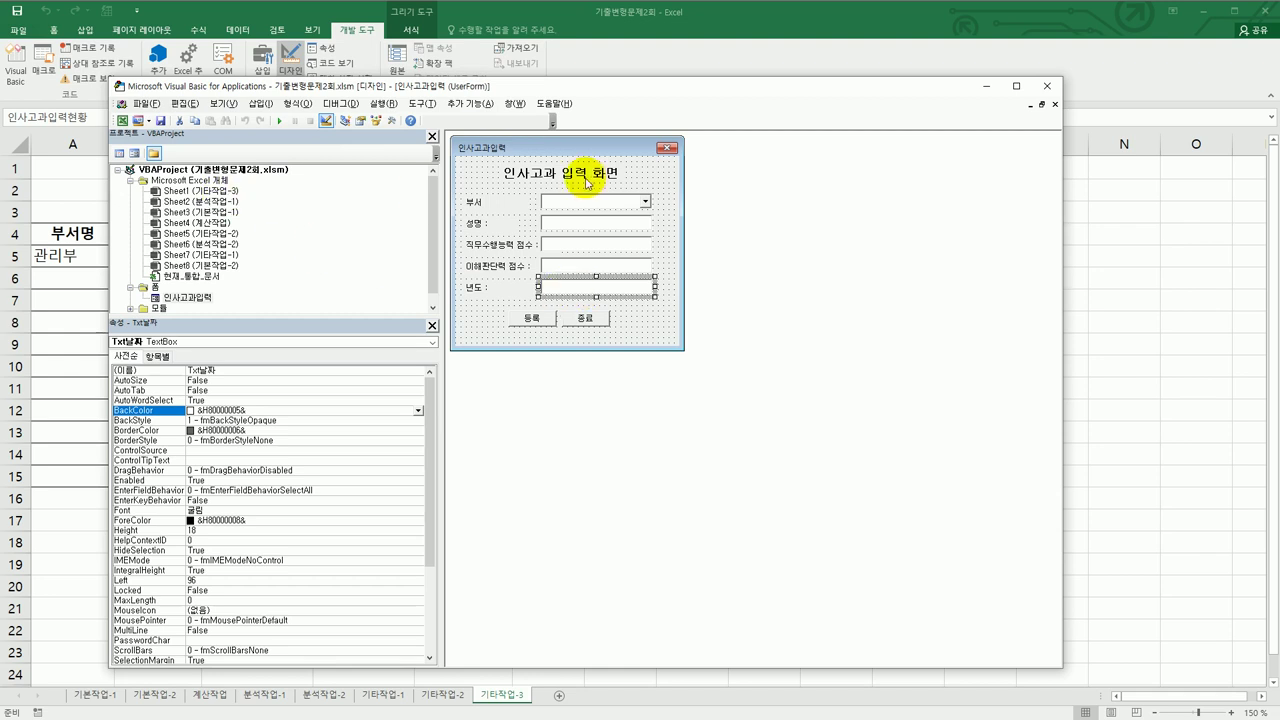
Open the form's code and create an Initialize event procedure for UserForm.
click(119, 153)
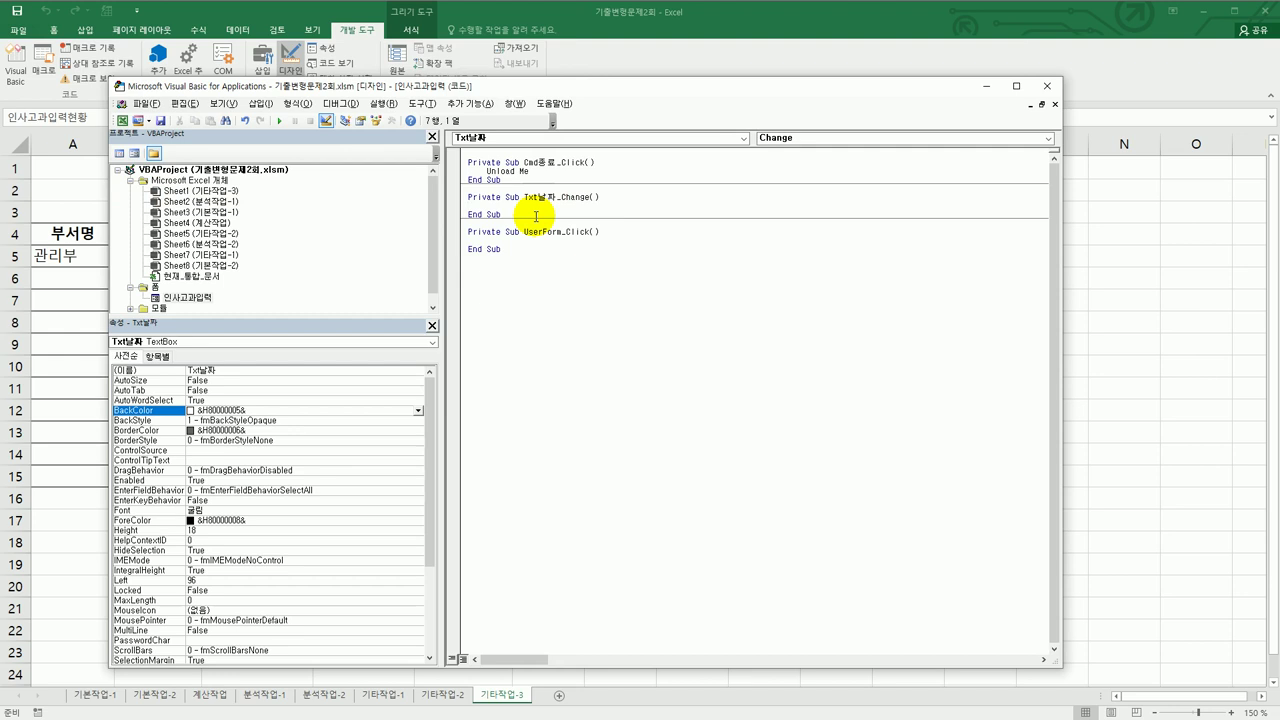
click(530, 137)
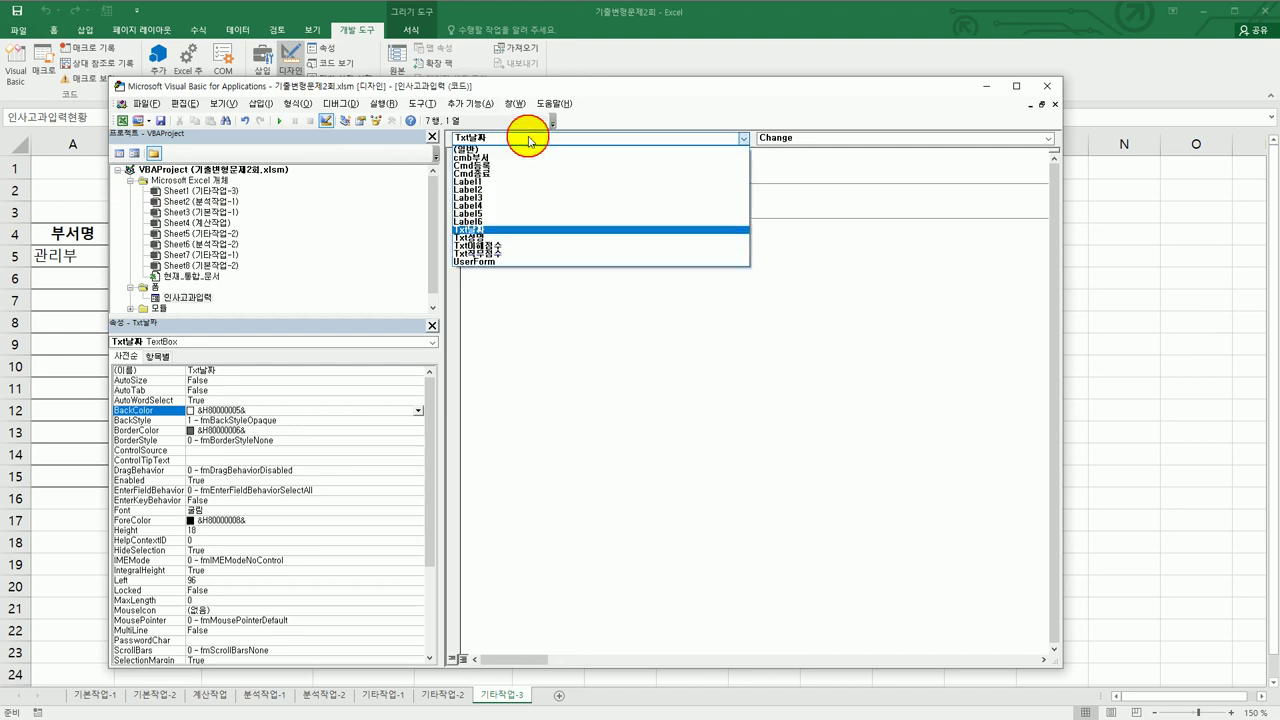
click(524, 263)
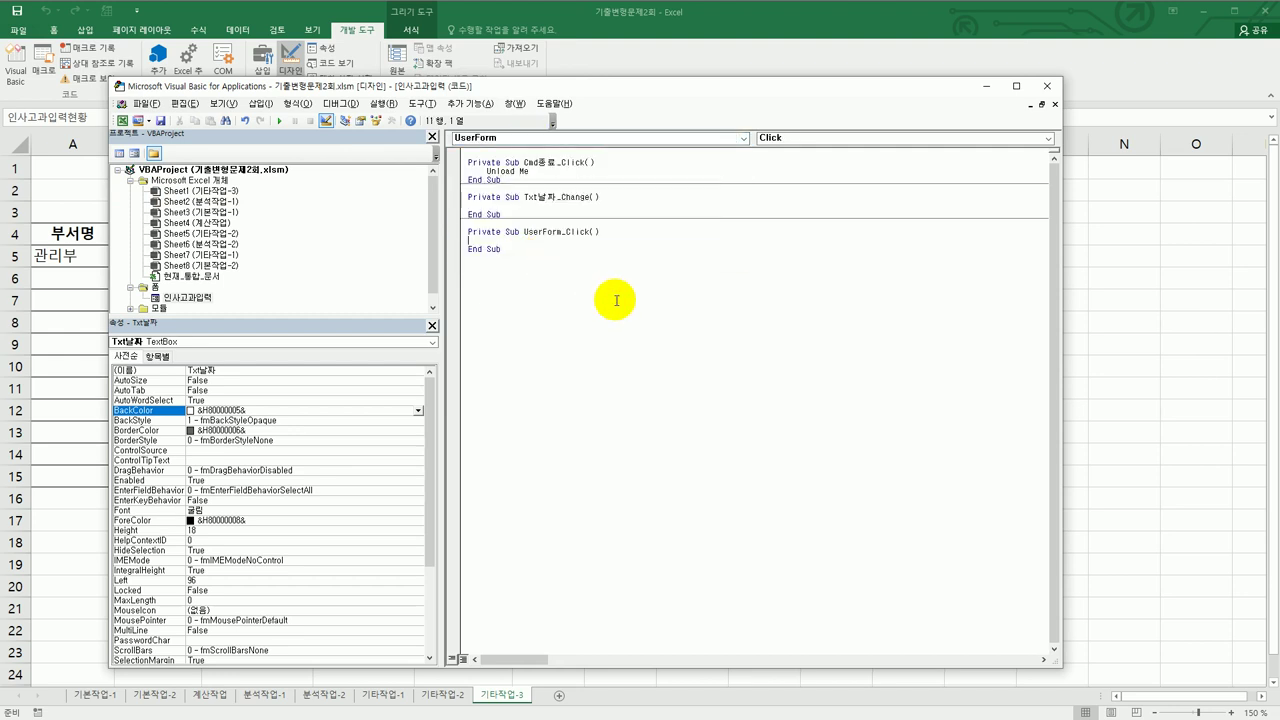
click(791, 139)
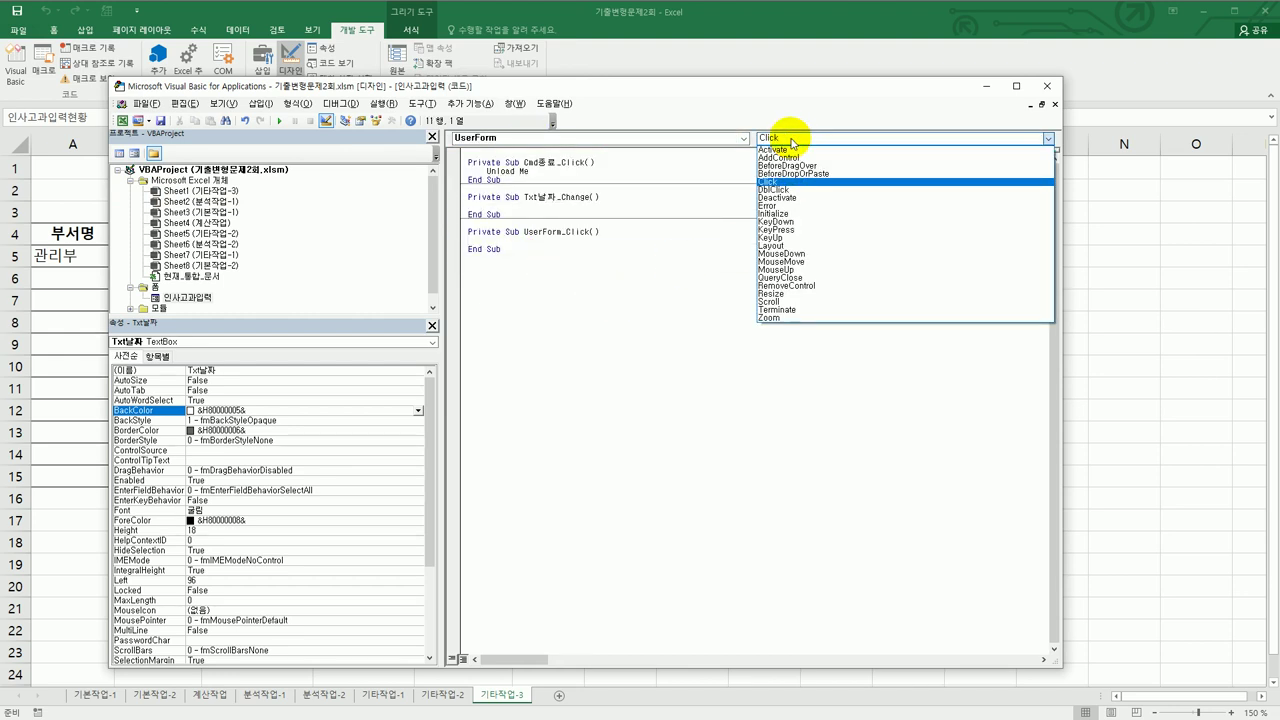
click(799, 214)
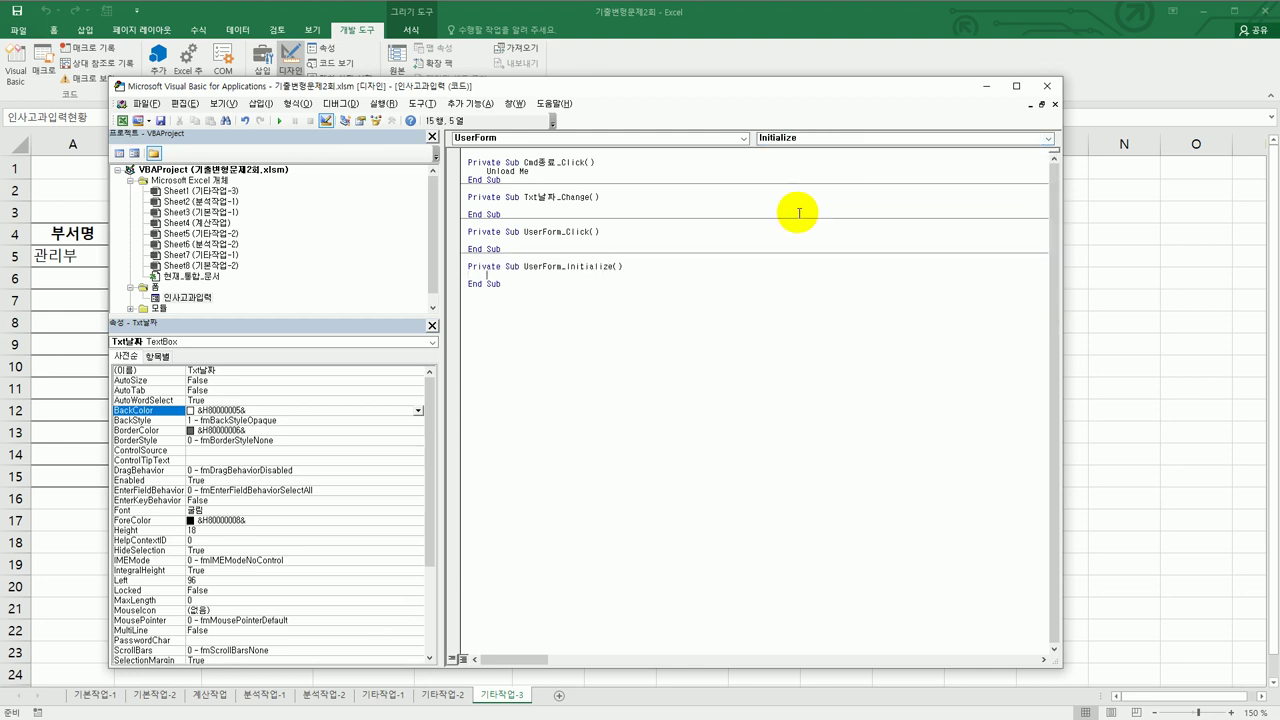
In the UserForm_Initialize procedure, enter cmb부서.RowSource = "G5:G9" and start a new line.
text(cmb부서.RowSource)
text(= "O5:O9")
key(Return)
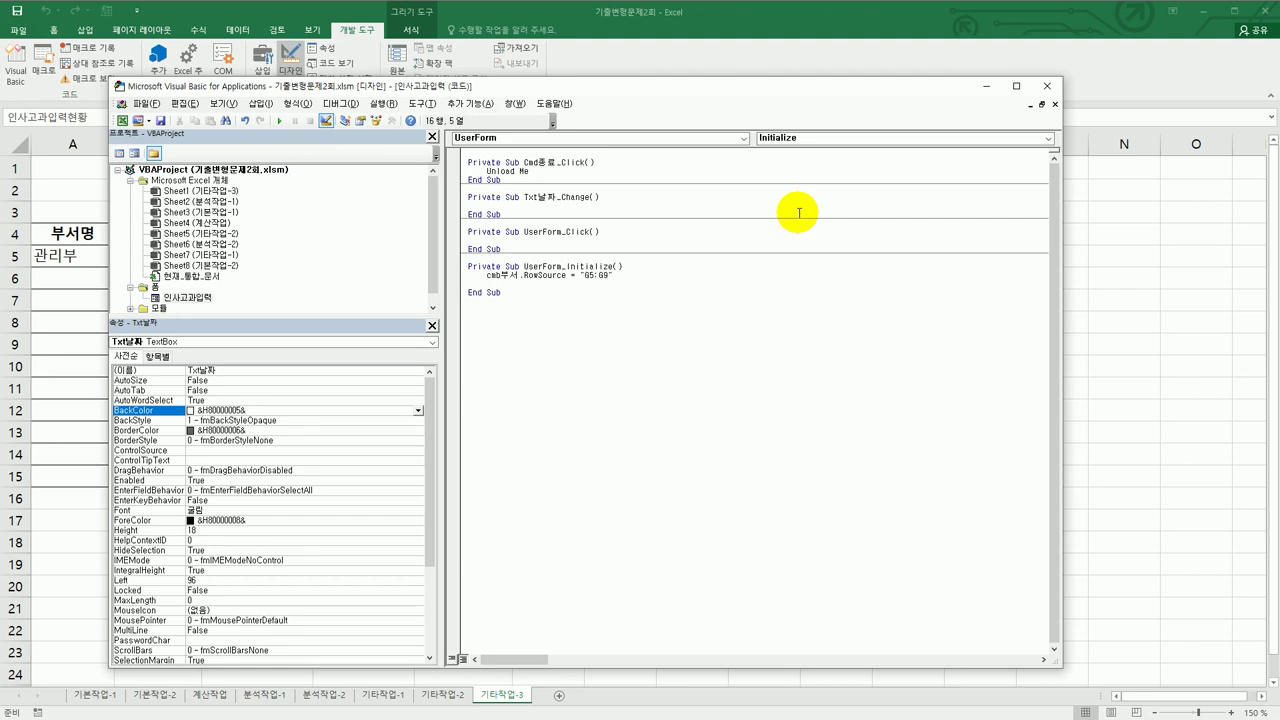
In UserForm_Initialize, add the line Txt날짜 = Year(Date) & "년 " & Month(Date) & "월".
text(txt날짜 =)
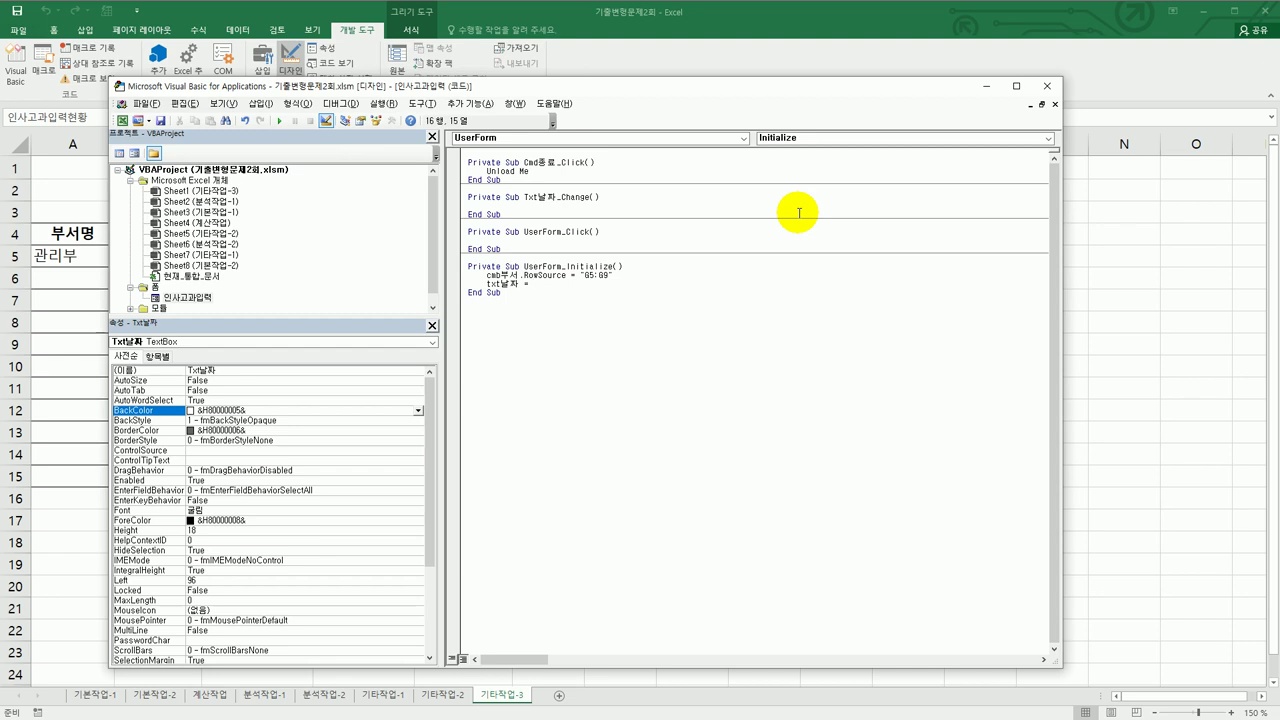
text(=)
key(BackSpace)
text(year(dat)
text(e) )
text(ㅆ)
text( ")
text(ㄴ)
text(회)
text(month()
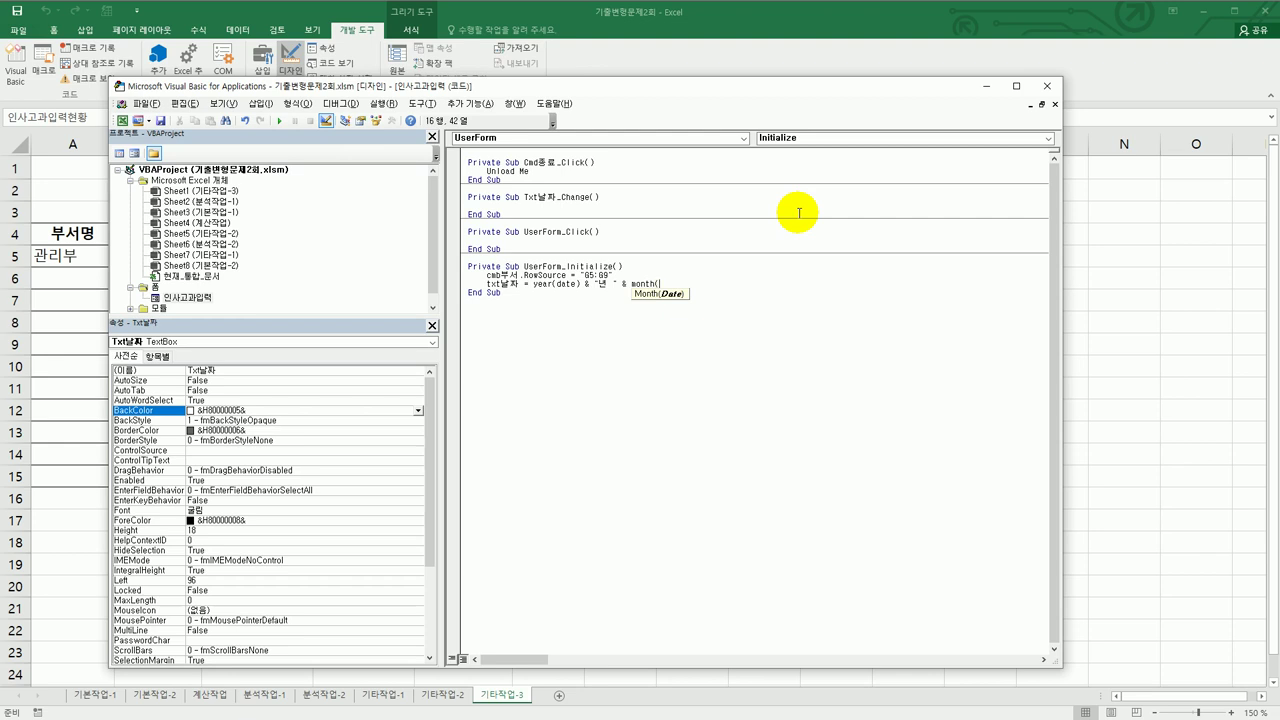
text(date) & "월 "ㅇ월")
key(Down)
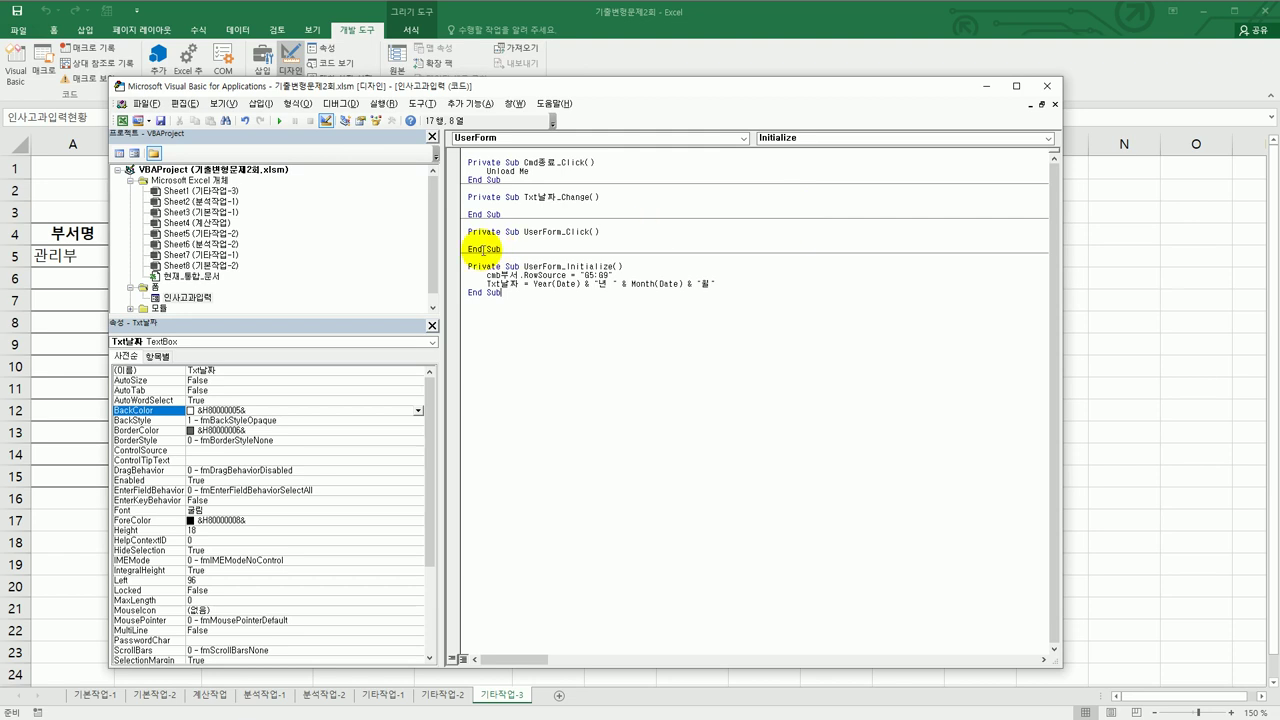
Open the 인사고과입력 form in the designer and create the click procedure of its 등록 button.
click(198, 300)
double_click(198, 300)
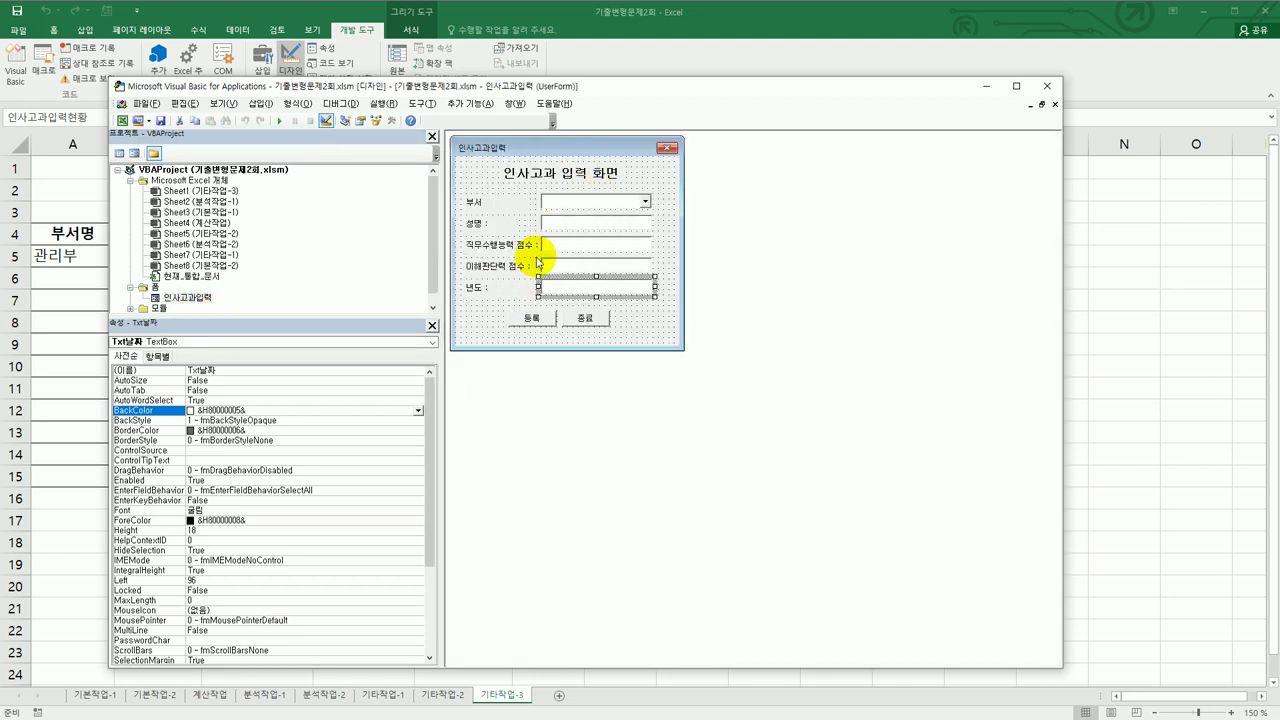
double_click(540, 318)
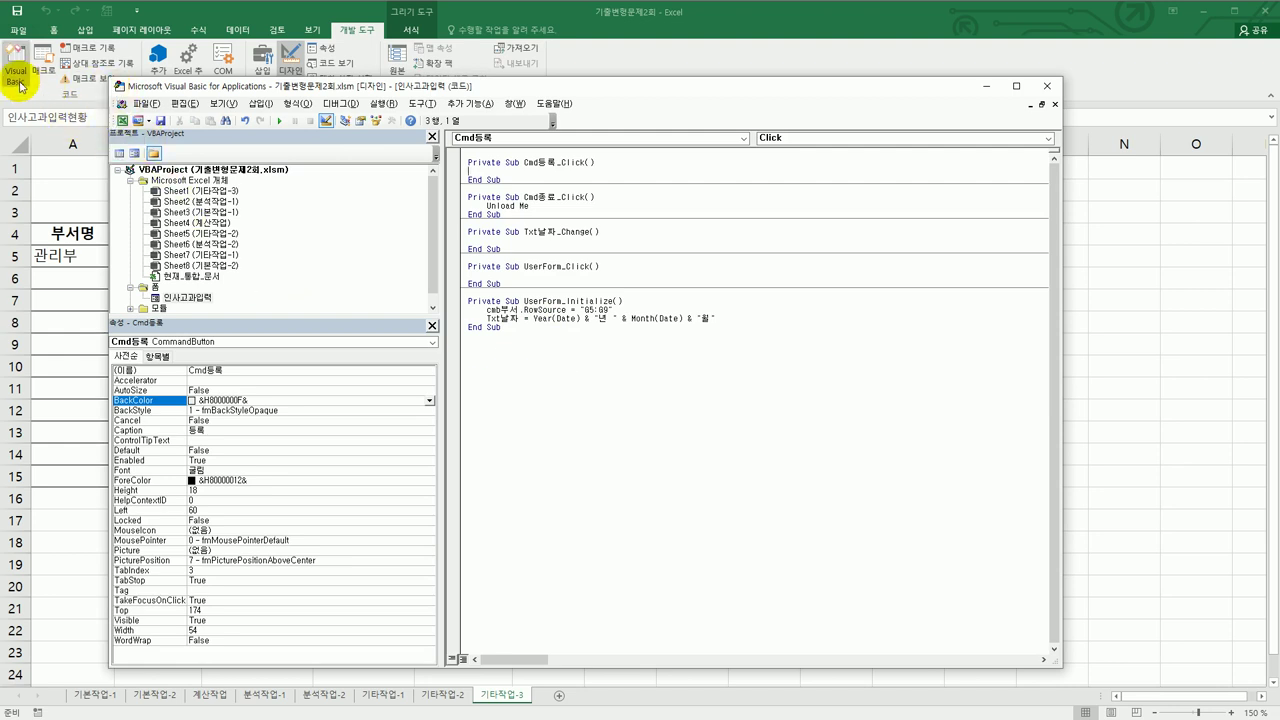
Switch to Excel and examine the table starting at A4 on 기타작업-3, its header and data rows, and the columns of empty row 6.
click(50, 256)
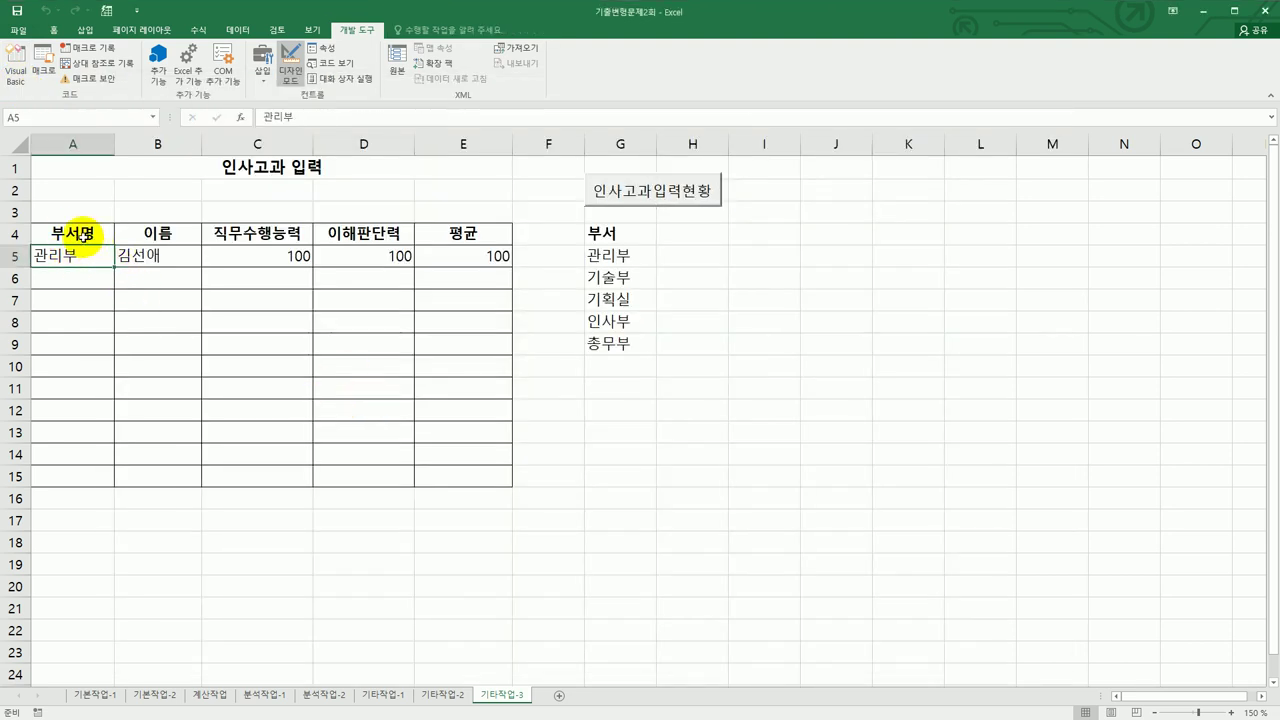
drag(90, 237, 380, 430)
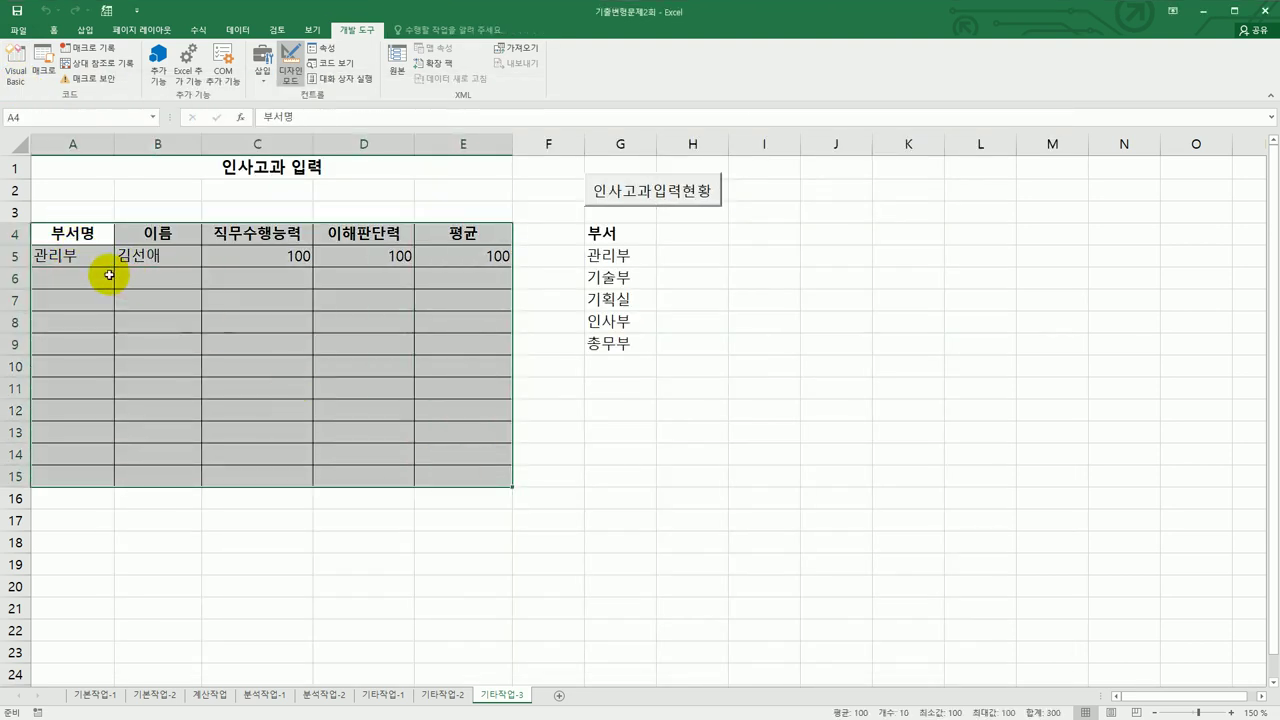
drag(75, 234, 429, 230)
drag(65, 236, 439, 235)
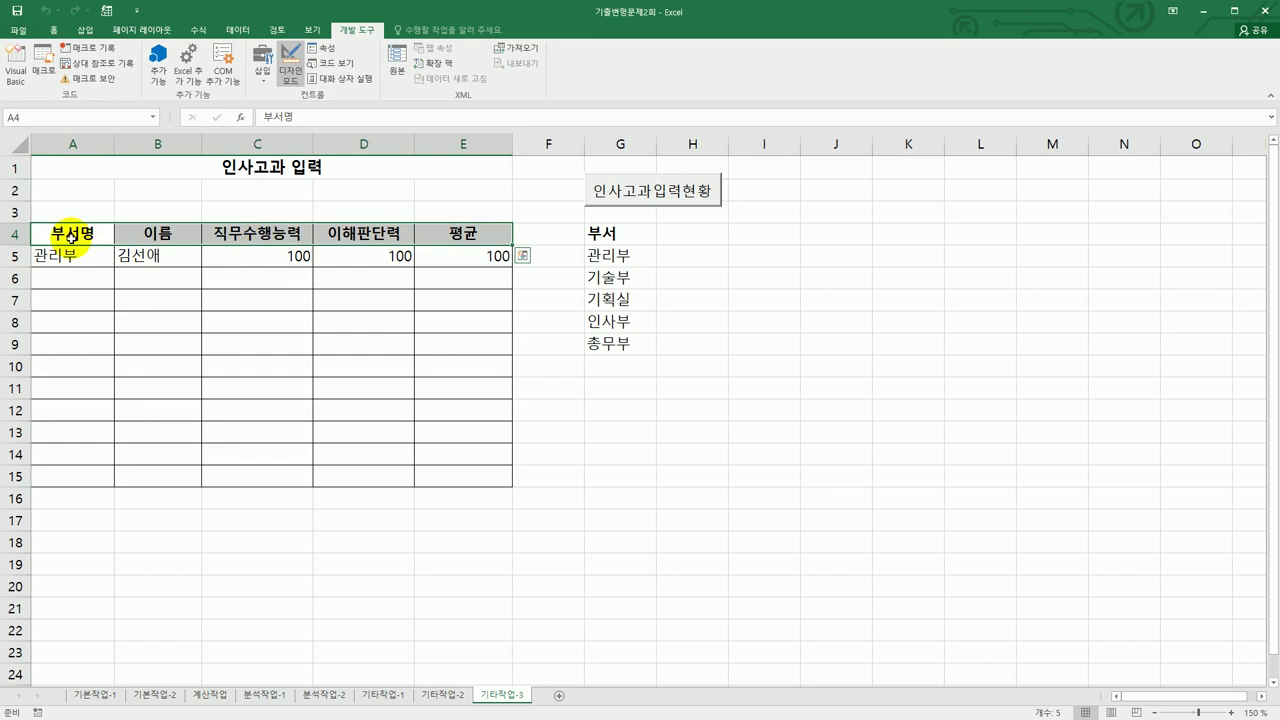
click(52, 234)
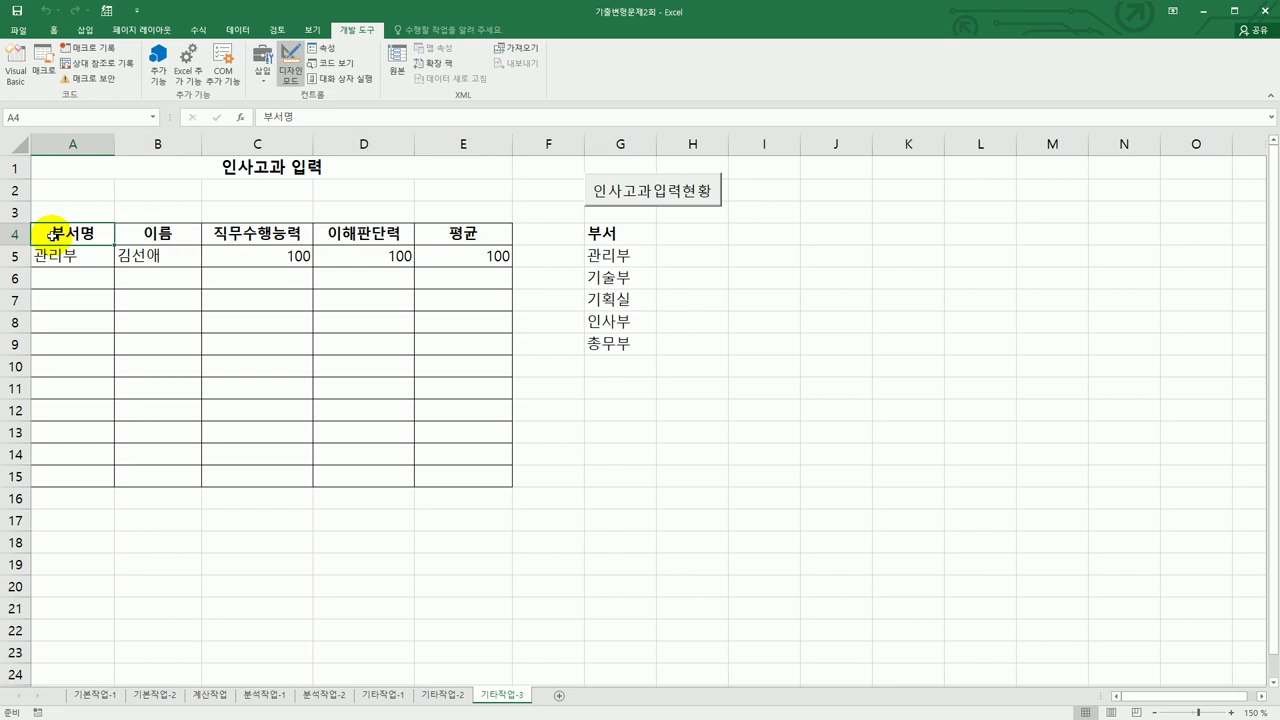
drag(52, 234, 436, 259)
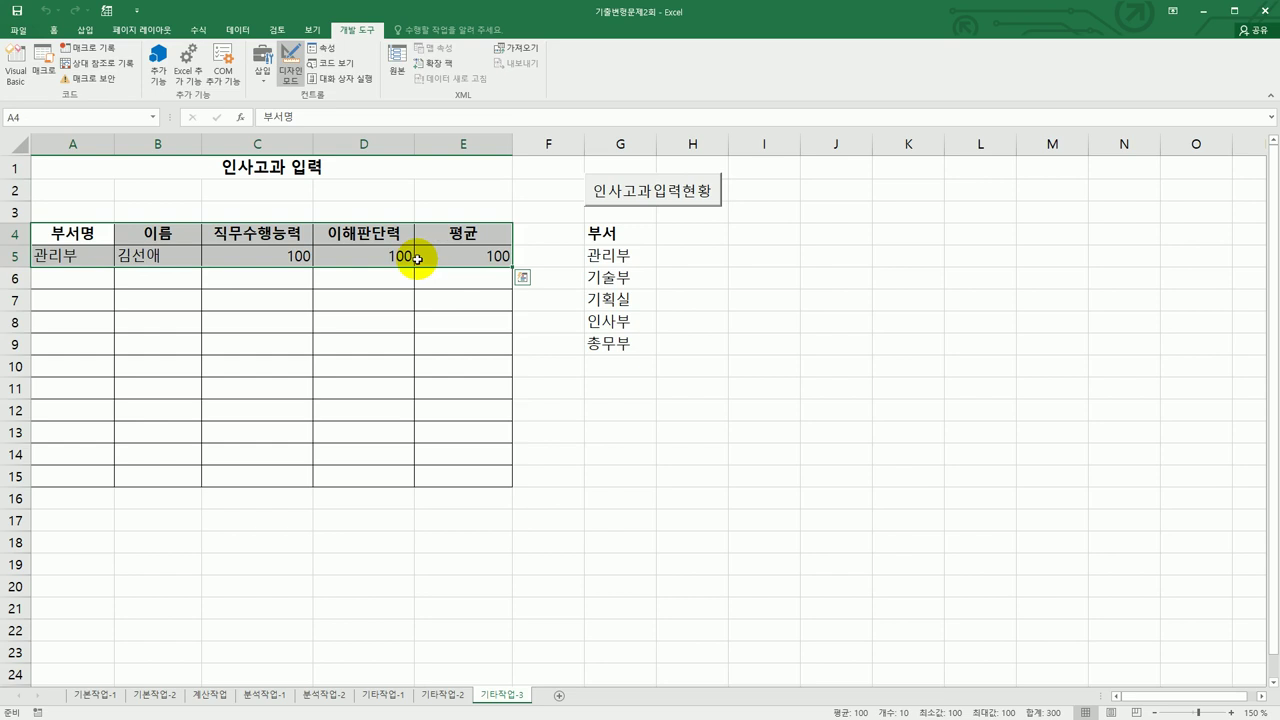
click(60, 287)
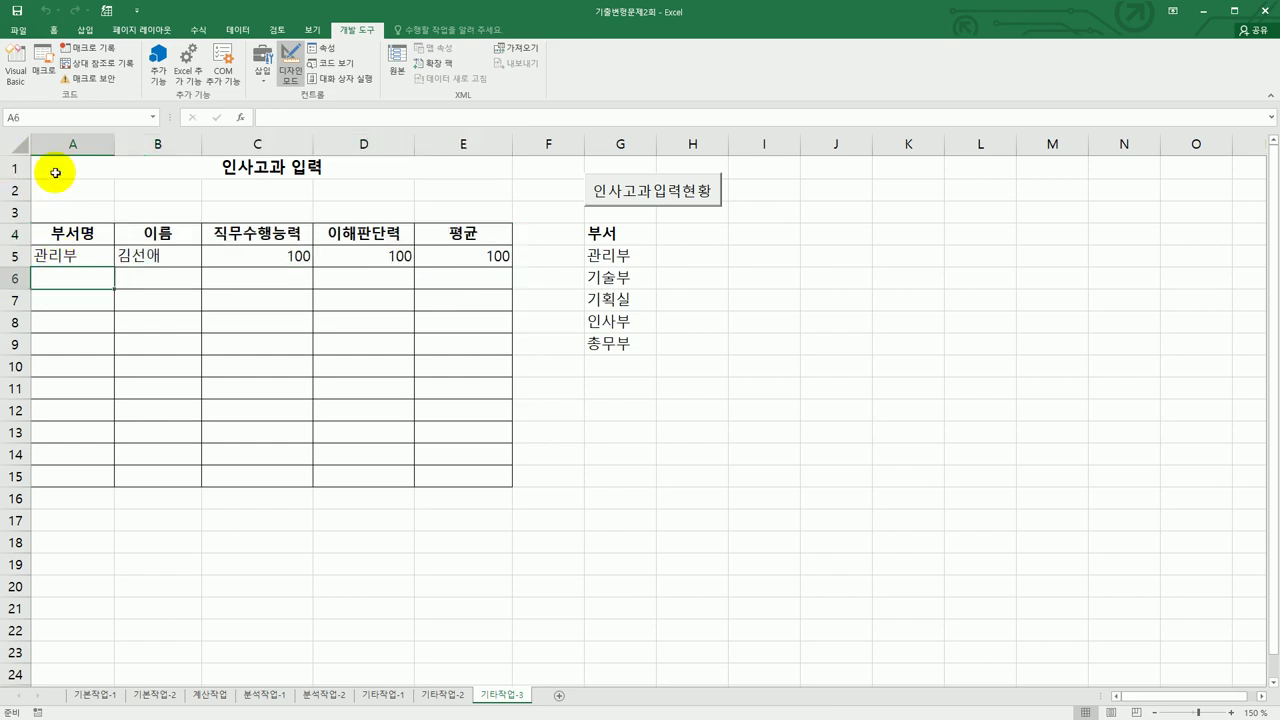
click(82, 237)
drag(82, 237, 443, 249)
click(62, 285)
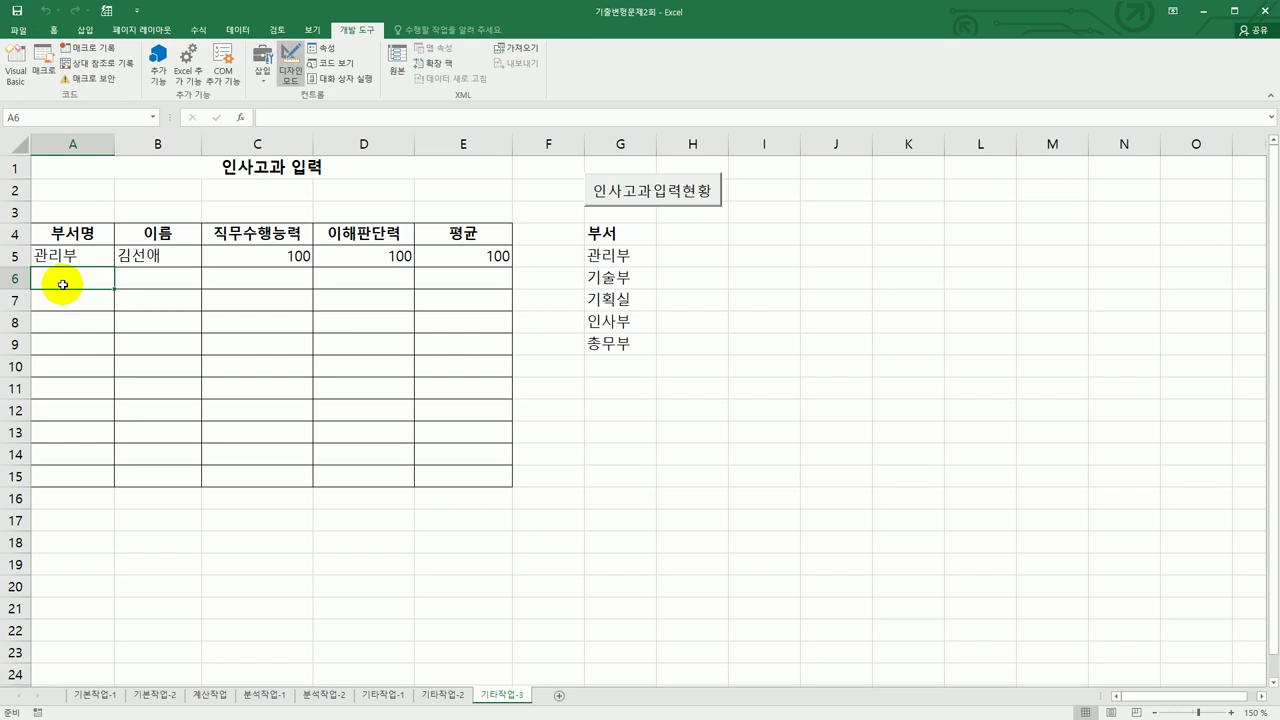
click(73, 145)
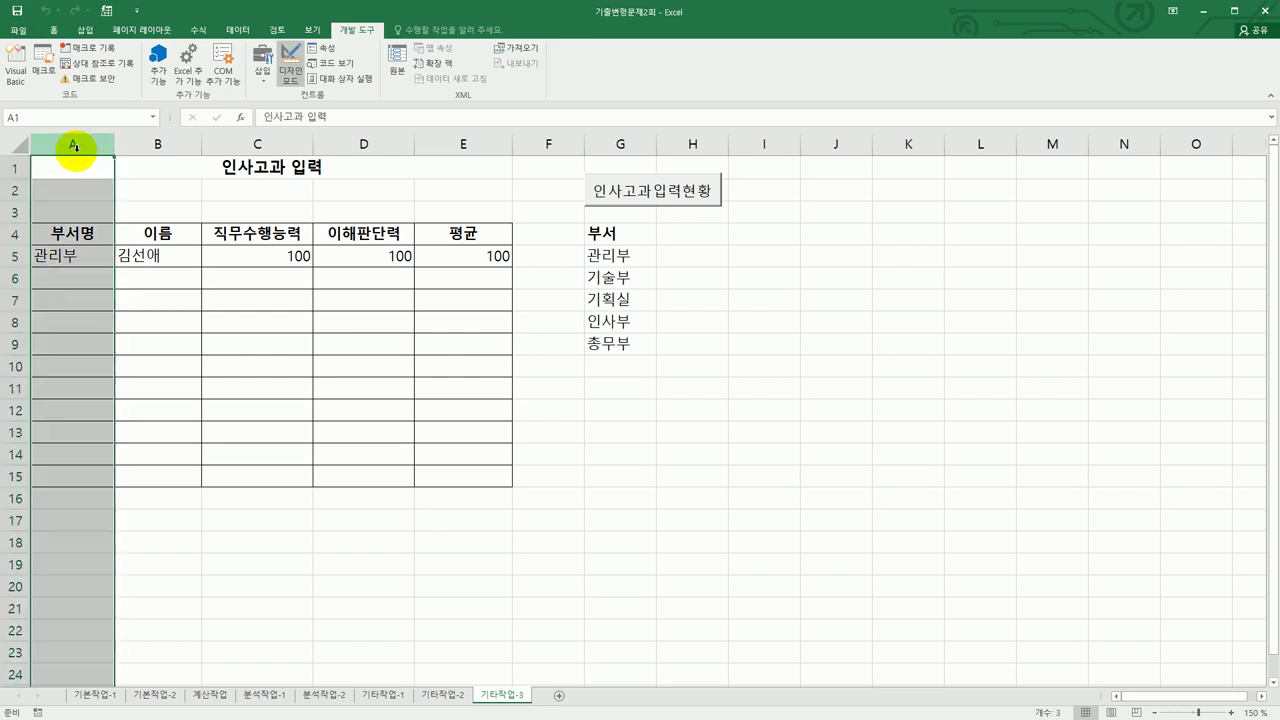
click(150, 279)
click(245, 273)
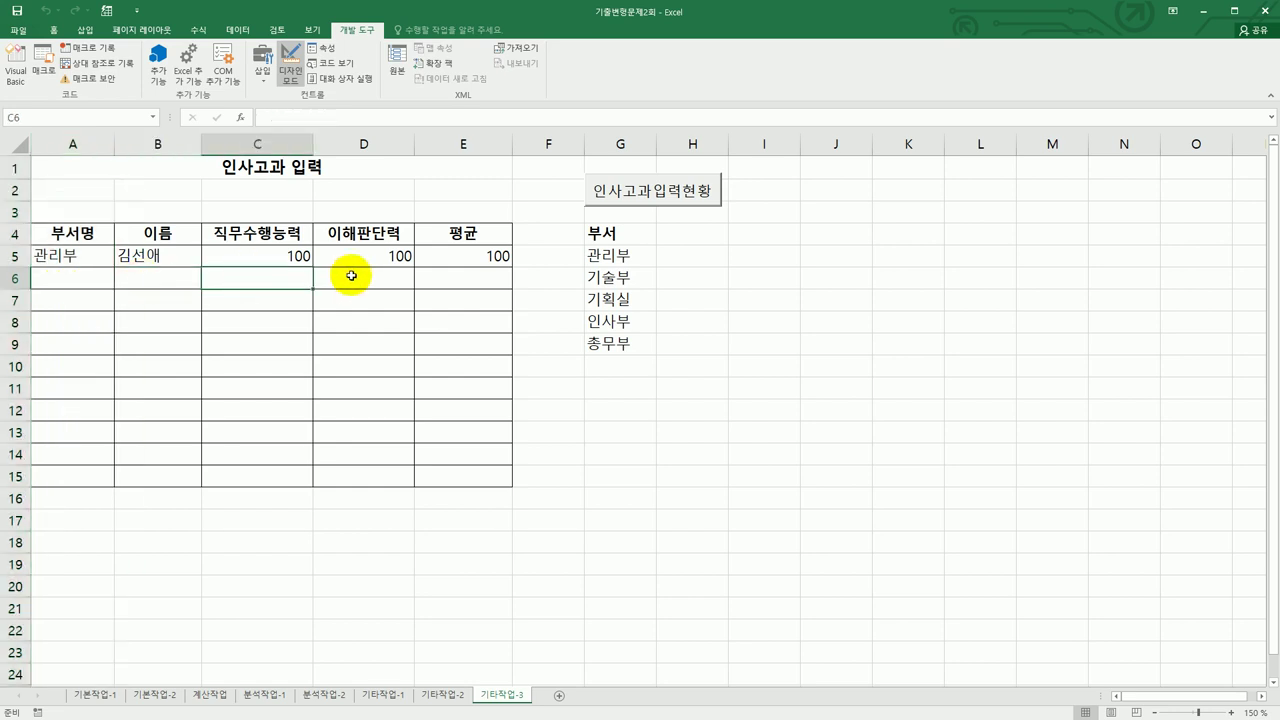
click(348, 277)
click(437, 277)
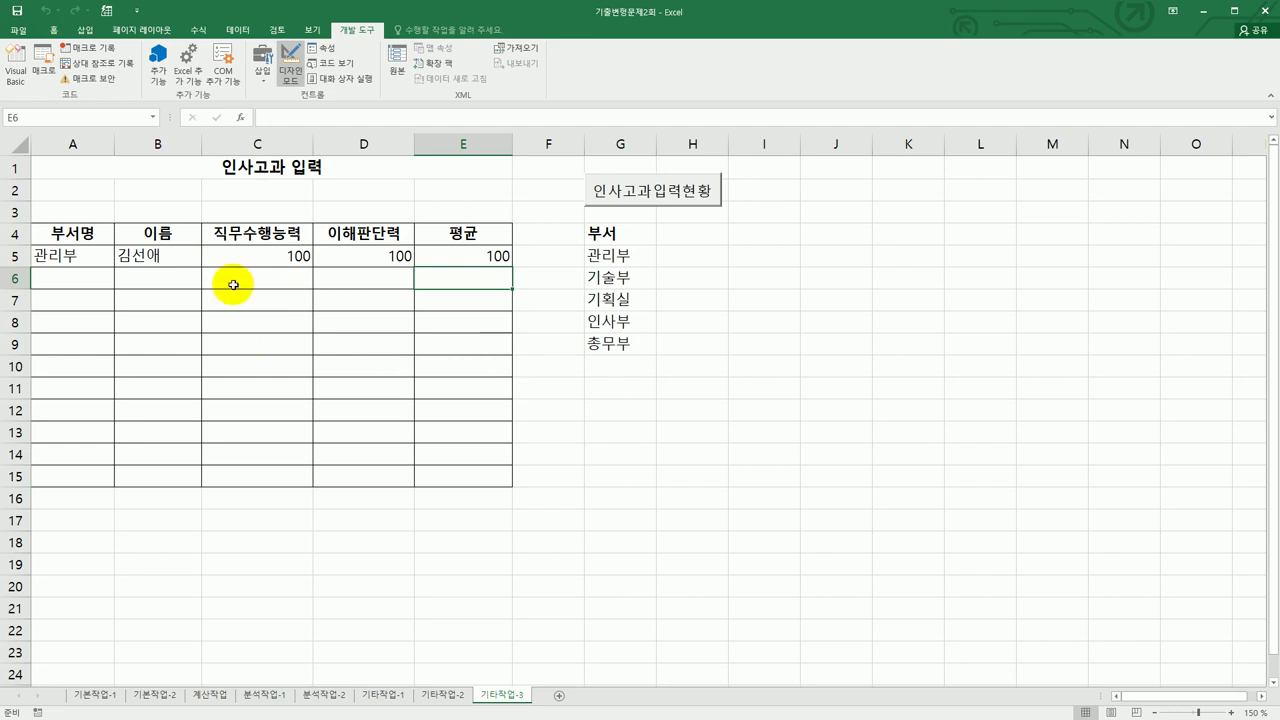
Return to the Visual Basic editor and start an indented line with the variable i in Cmd등록_Click.
click(16, 66)
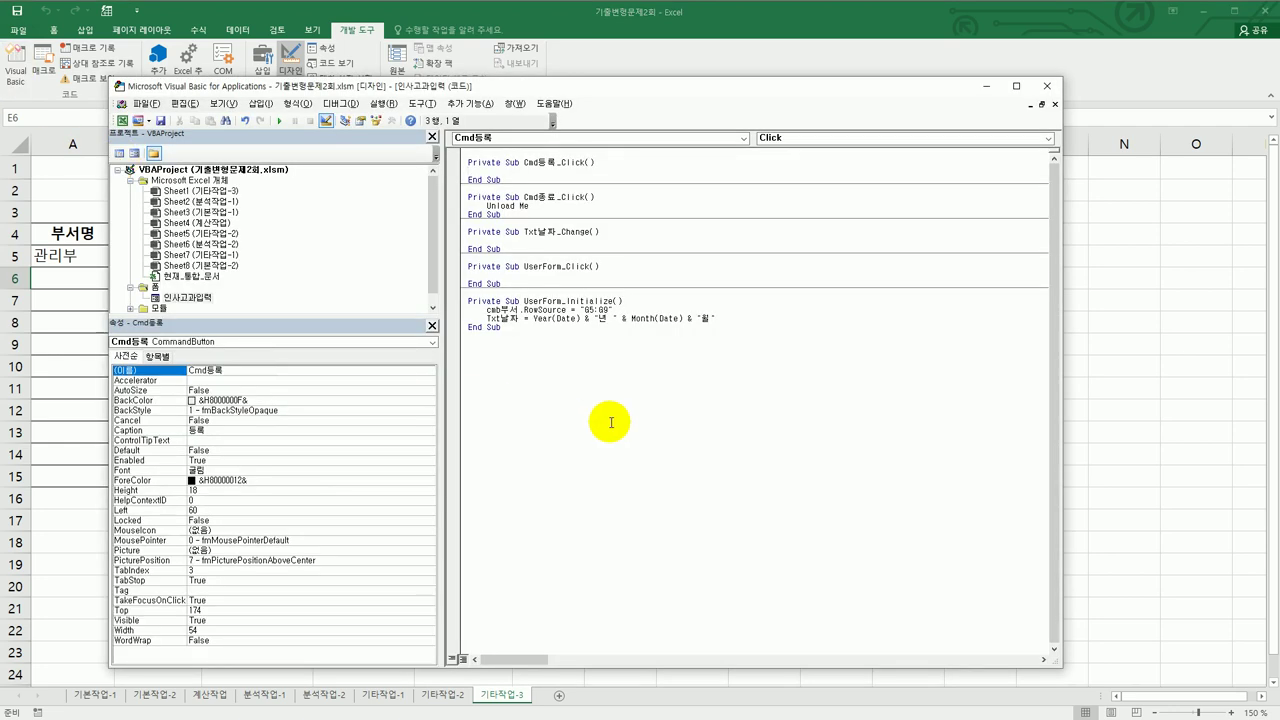
key(Return)
key(Tab)
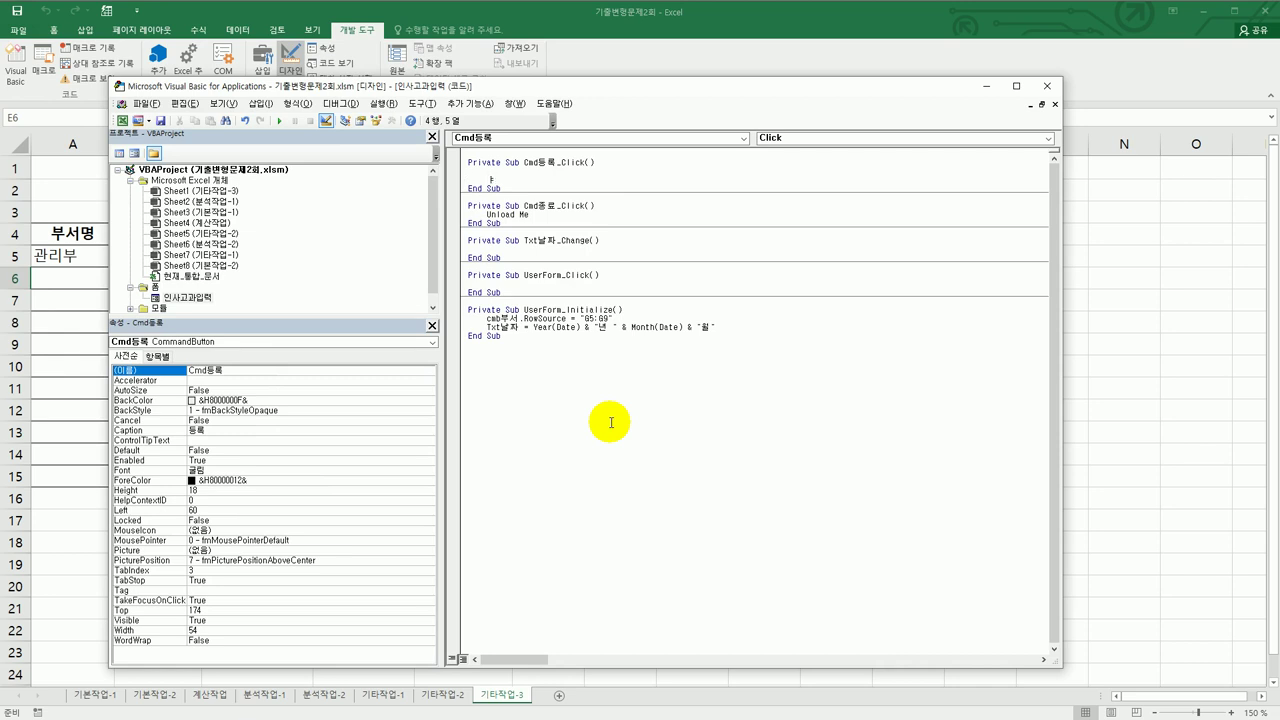
text(i)
key(Return)
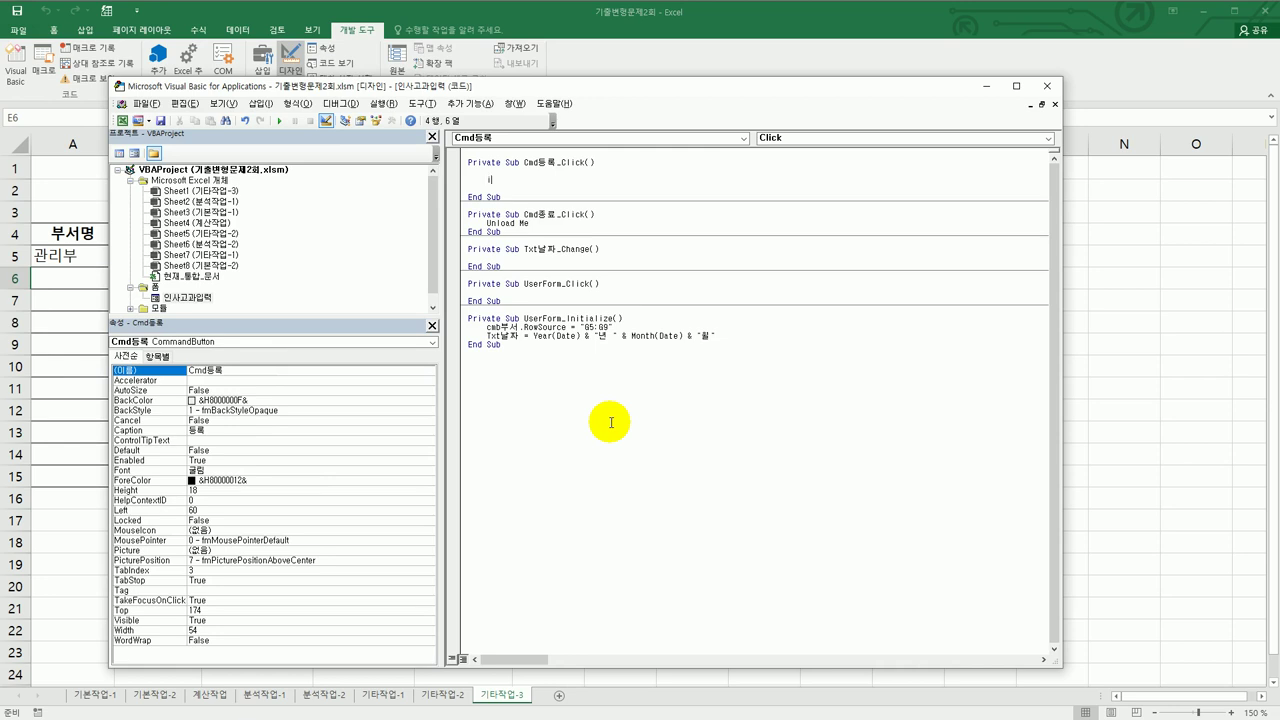
text(=)
key(shift+Left)
key(shift+Left)
key(BackSpace)
text(입력행)
key(shift+Left)
key(shift+Left)
key(shift+Left)
key(BackSpace)
key(shift+Right)
In Cmd등록_Click, enter i = Range("A4").CurrentRegion.Rows.Count + 4 and leave a blank line after it.
text(i)
text(= range()
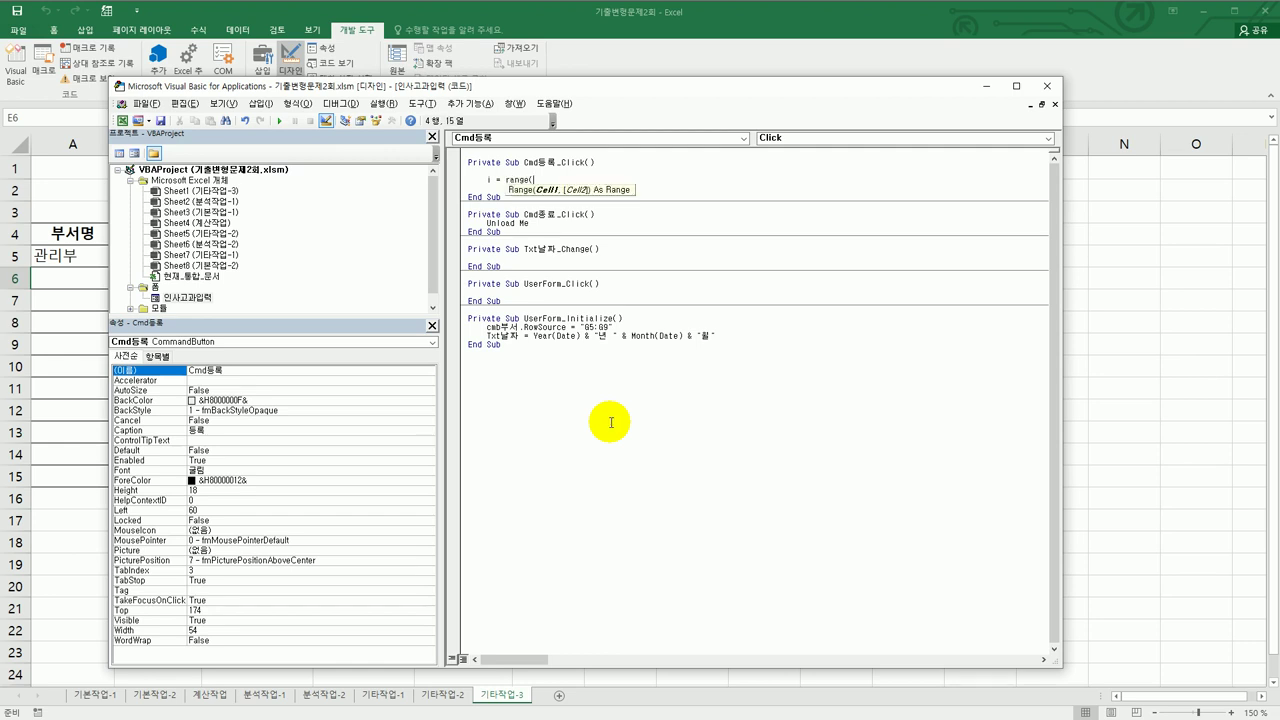
text("시)
key(BackSpace)
text(A4"))
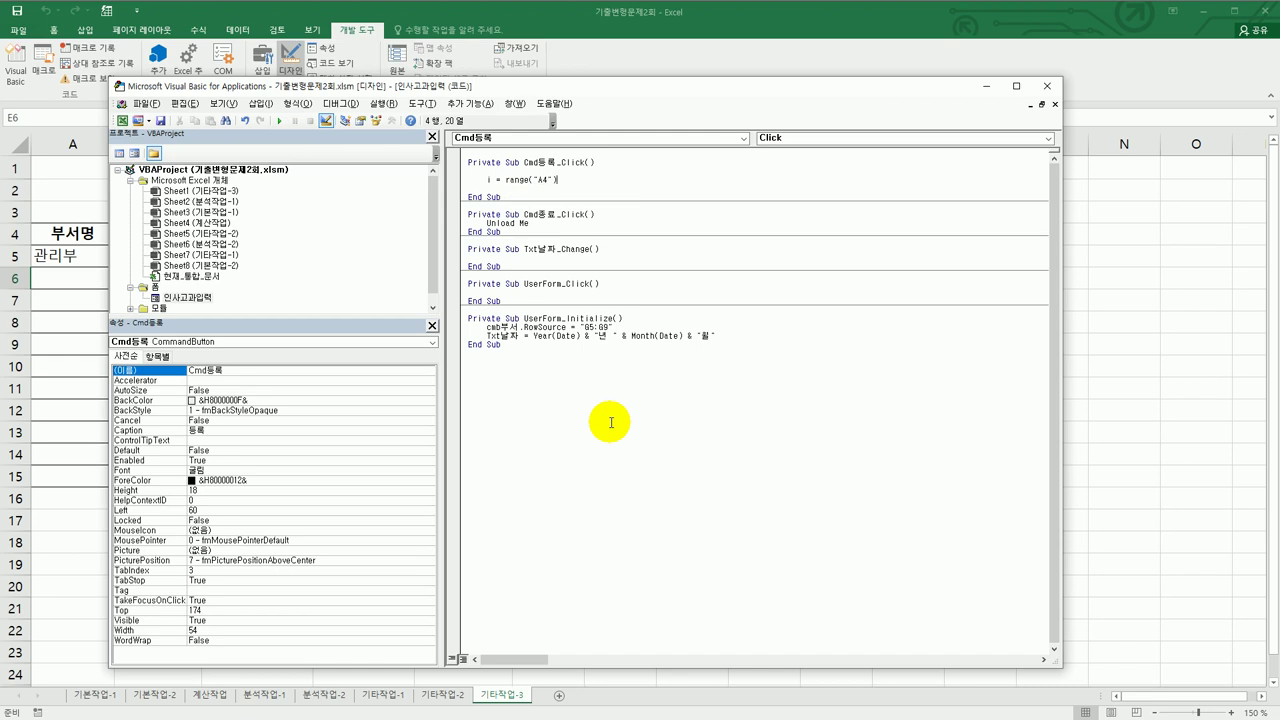
text(.)
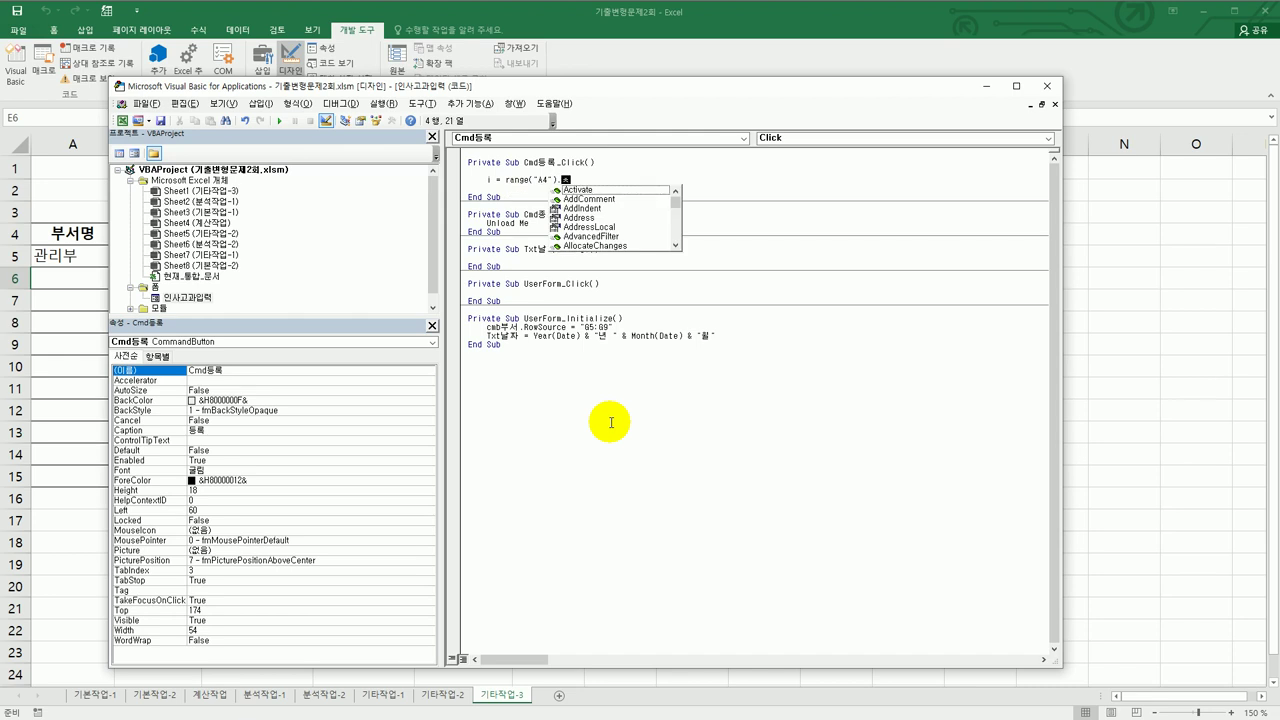
key(BackSpace)
text(cu)
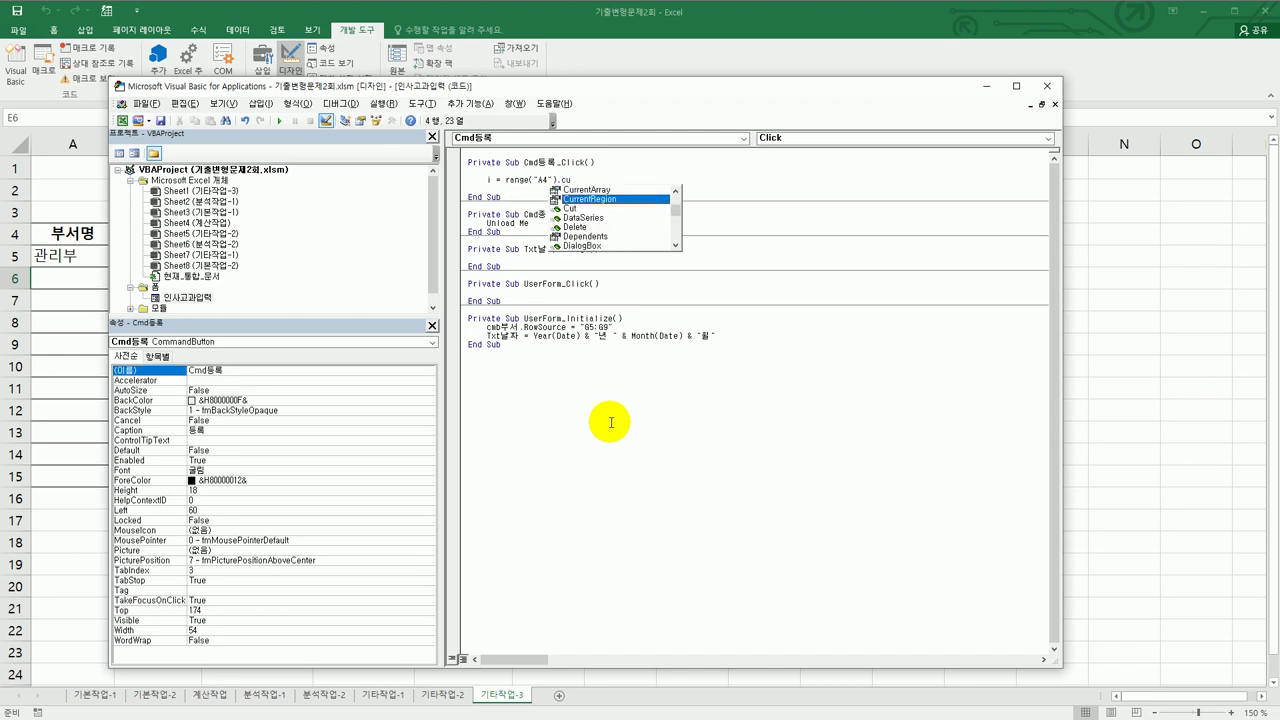
key(Tab)
text(.)
text(.Count)
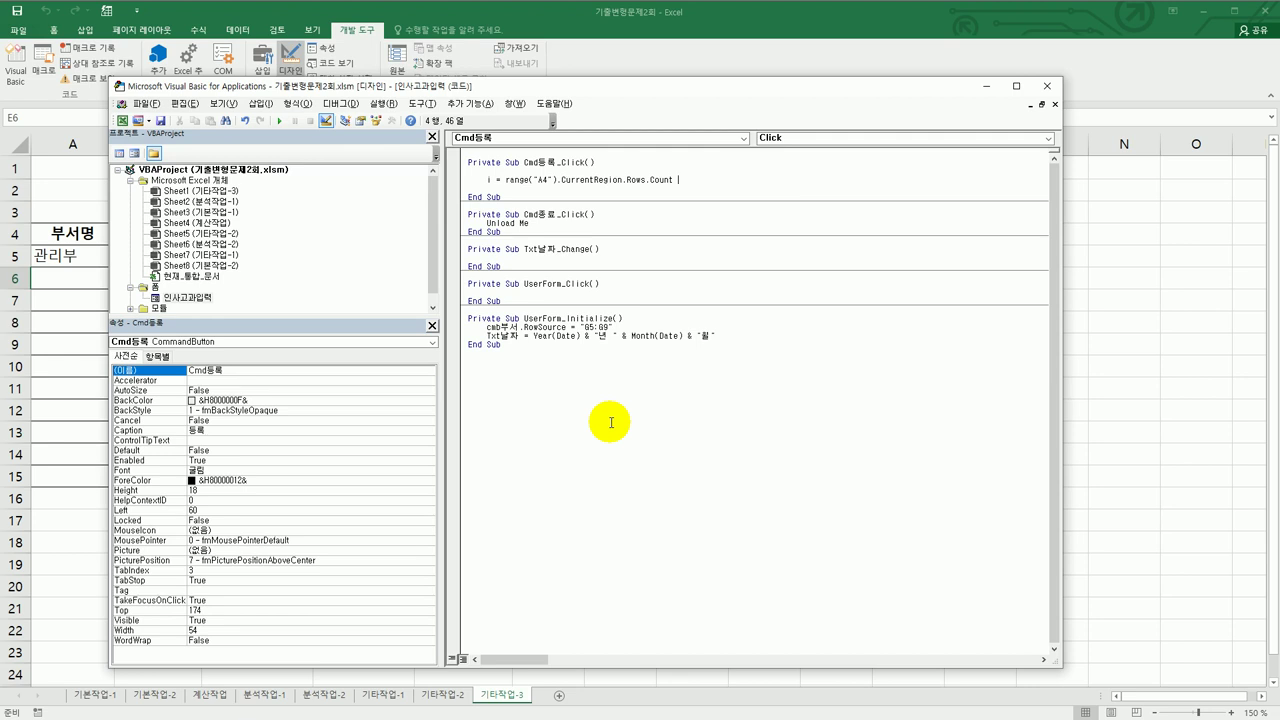
text(+ 4)
key(Return)
key(Return)
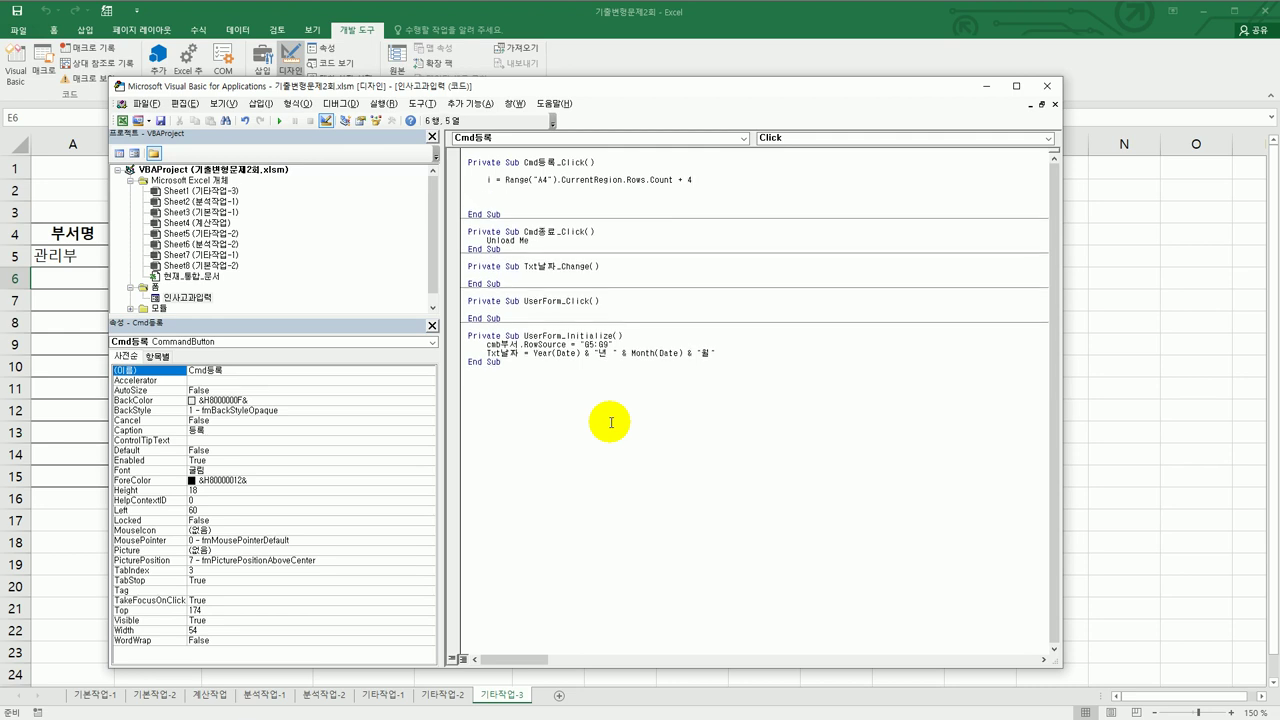
Add the line Cells(i, 1) = cmb부서 to the Cmd등록_Click procedure.
text(cells()
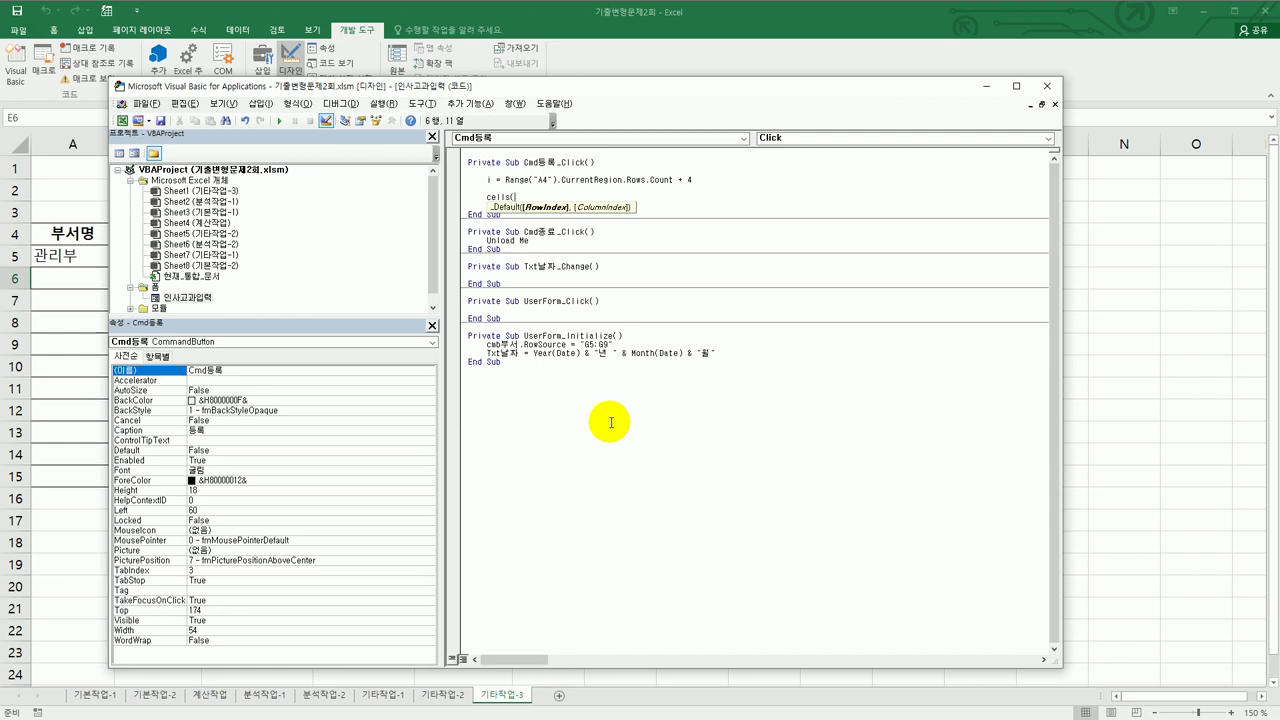
text(i,1))
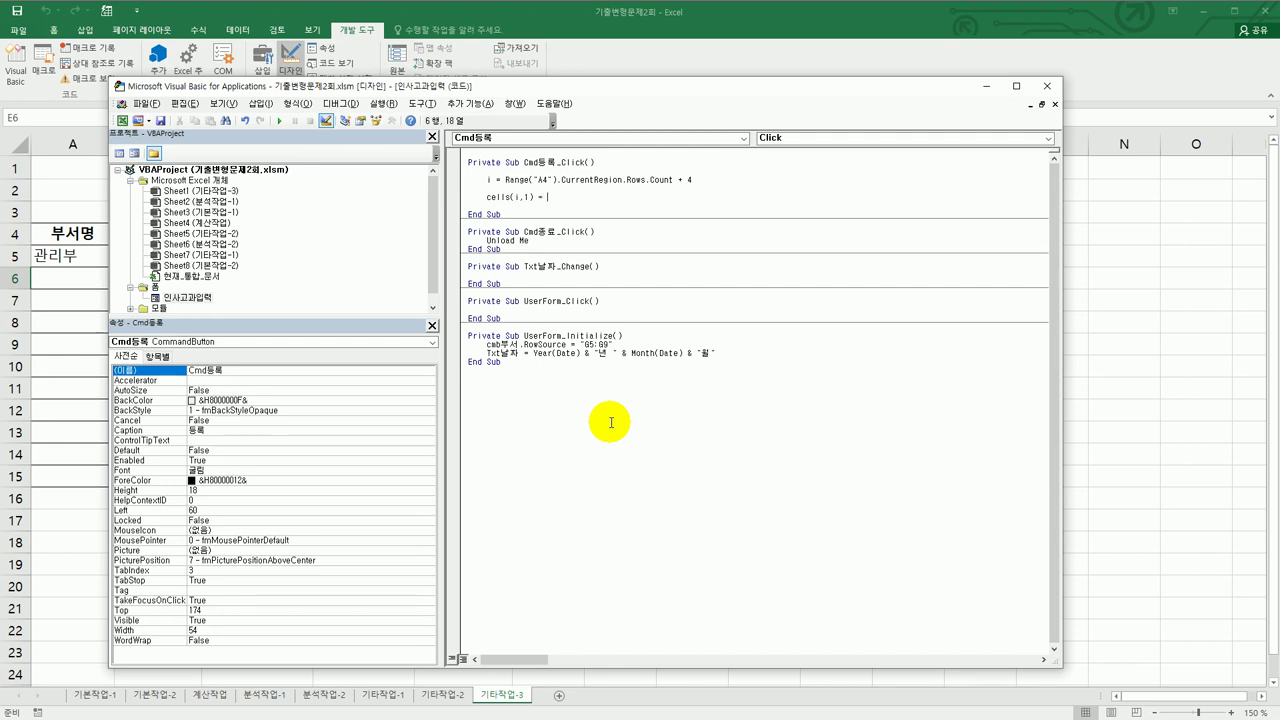
text(= cmb부서명)
key(Return)
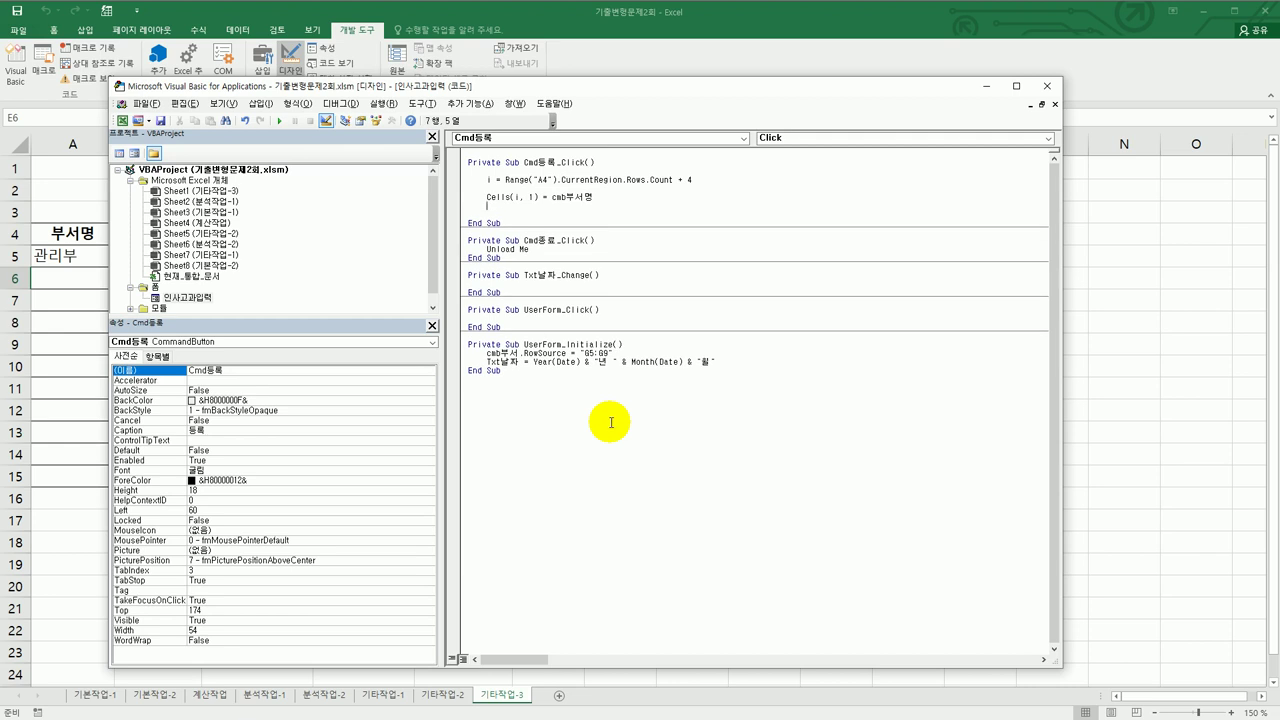
key(Up)
key(End)
key(BackSpace)
key(Down)
key(Up)
Duplicate the Cells(i, 1) line below itself and change the copy to Cells(i, 2) = txt이름.
key(shift+Home)
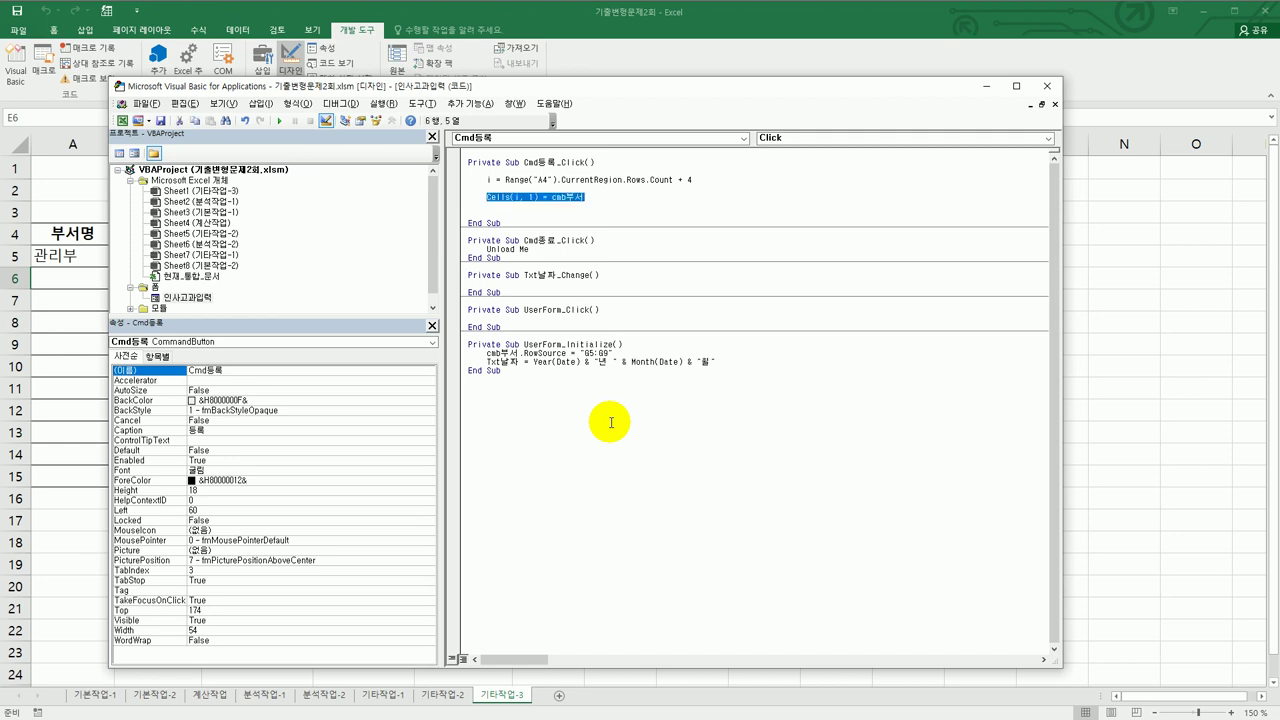
key(ctrl+c)
key(Down)
key(ctrl+v)
key(Left)
key(Left)
key(Left)
key(Left)
key(Left)
key(Left)
key(Left)
key(Left)
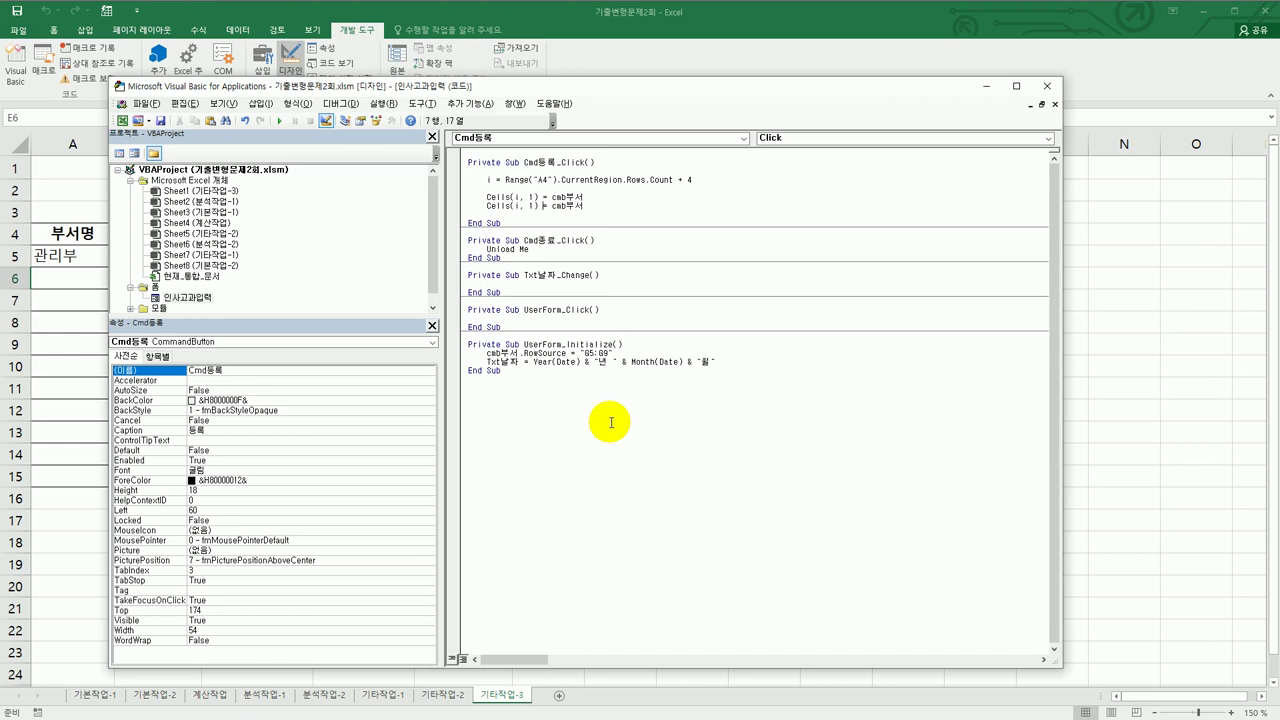
key(shift+Right)
text(2)
key(Right)
key(shift+End)
text(txt이름)
Duplicate the Cells(i, 2) line below itself and set the copy's column index to 3.
key(shift+Home)
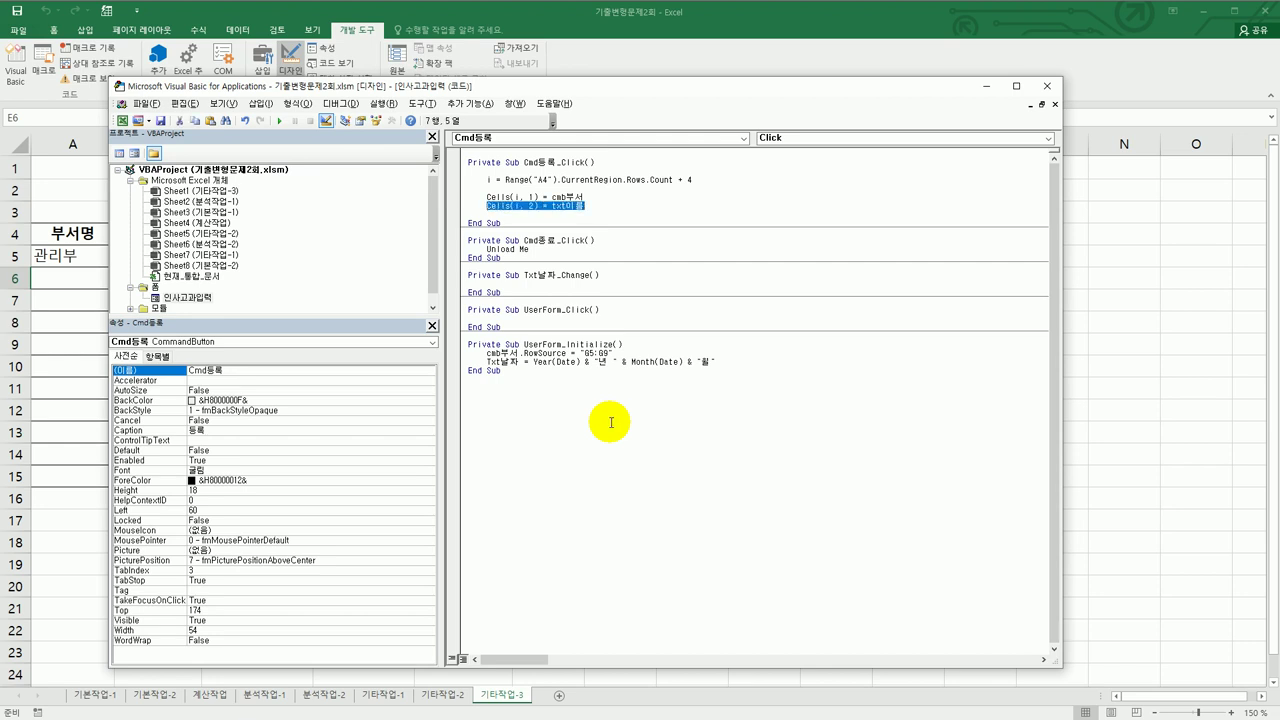
key(ctrl+c)
key(End)
key(Return)
key(ctrl+v)
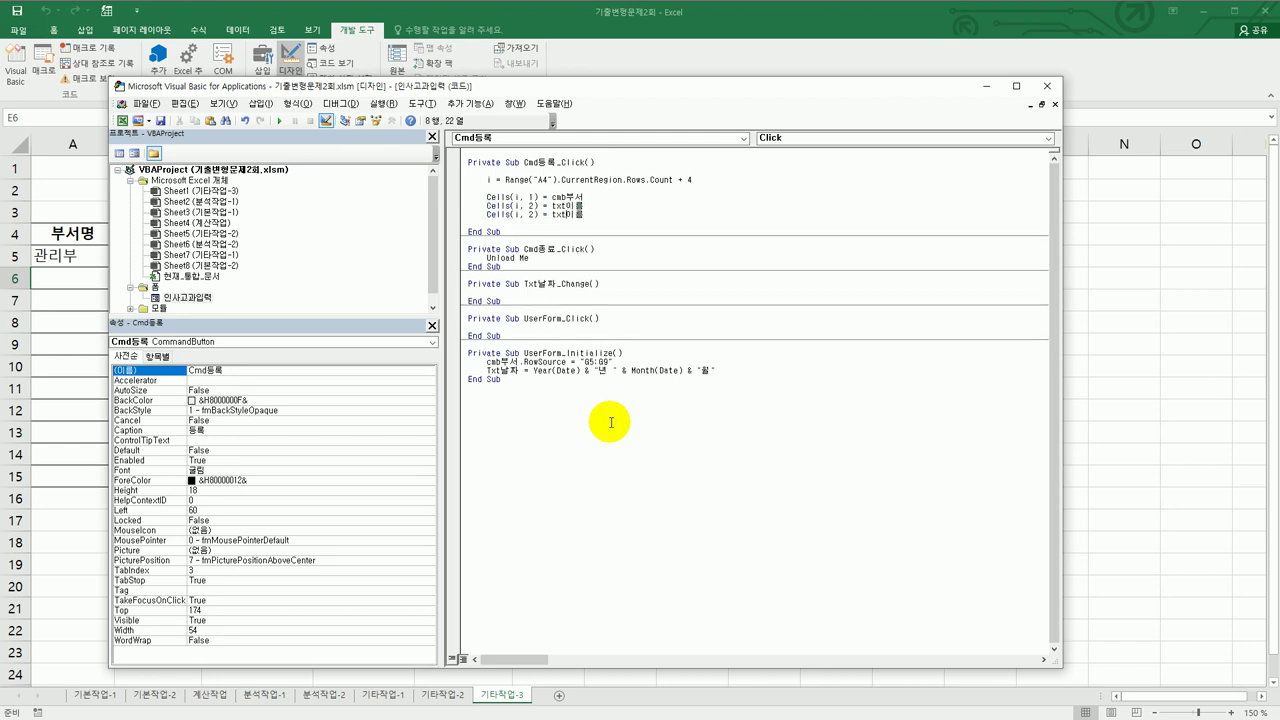
key(Left)
key(Left)
key(Left)
key(Left)
key(shift+Left)
text(3)
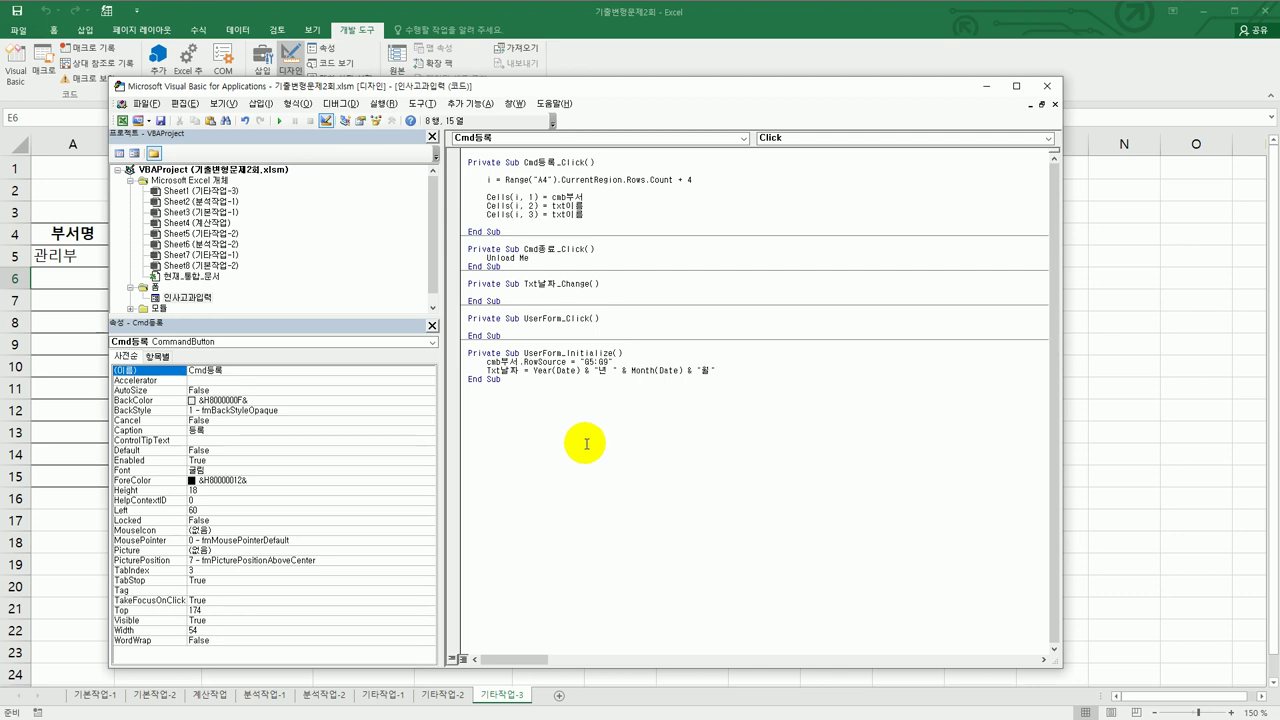
Open the 인사고과입력 form designer and check the control names of the 직무수행능력 점수 and 이해판단력 점수 text boxes.
double_click(188, 297)
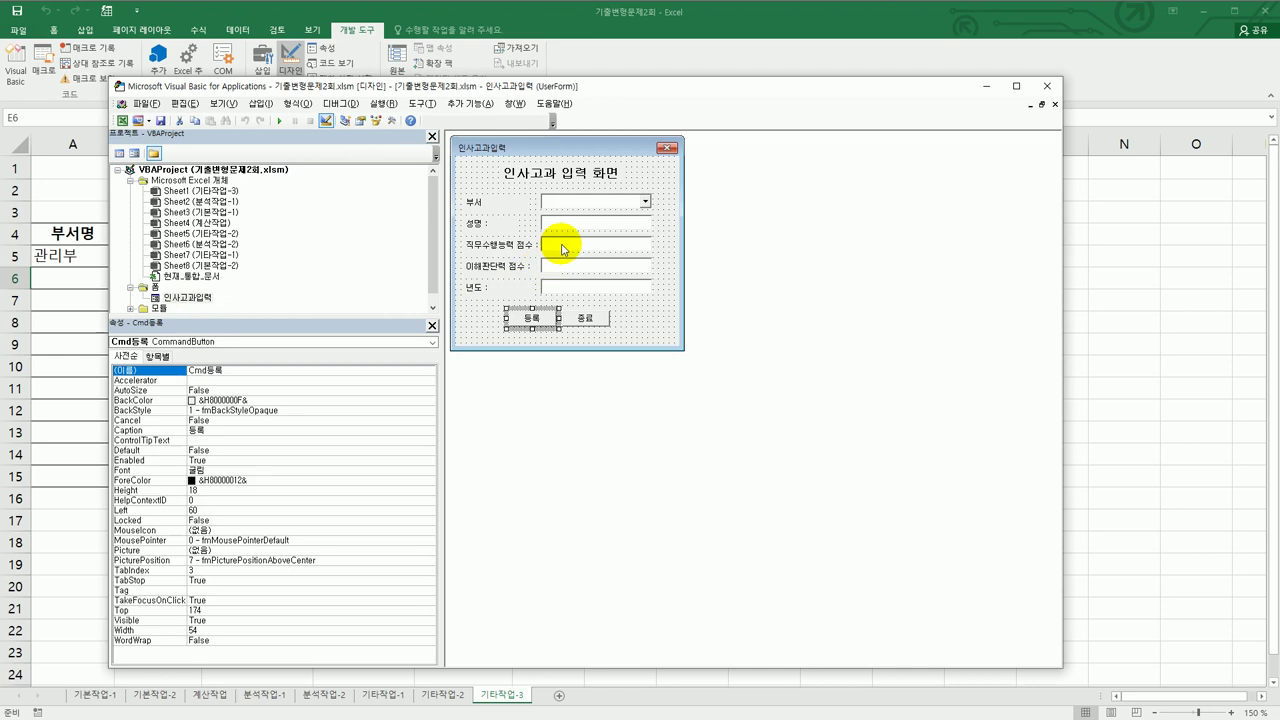
click(562, 244)
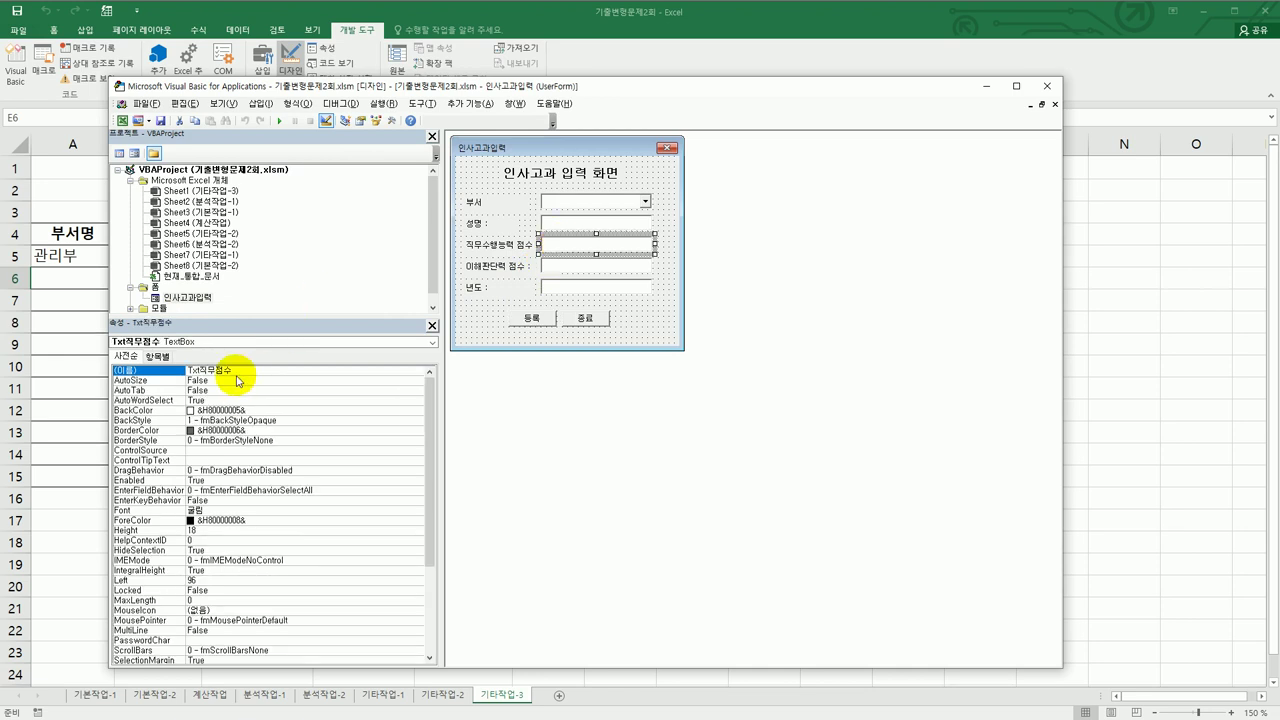
click(560, 265)
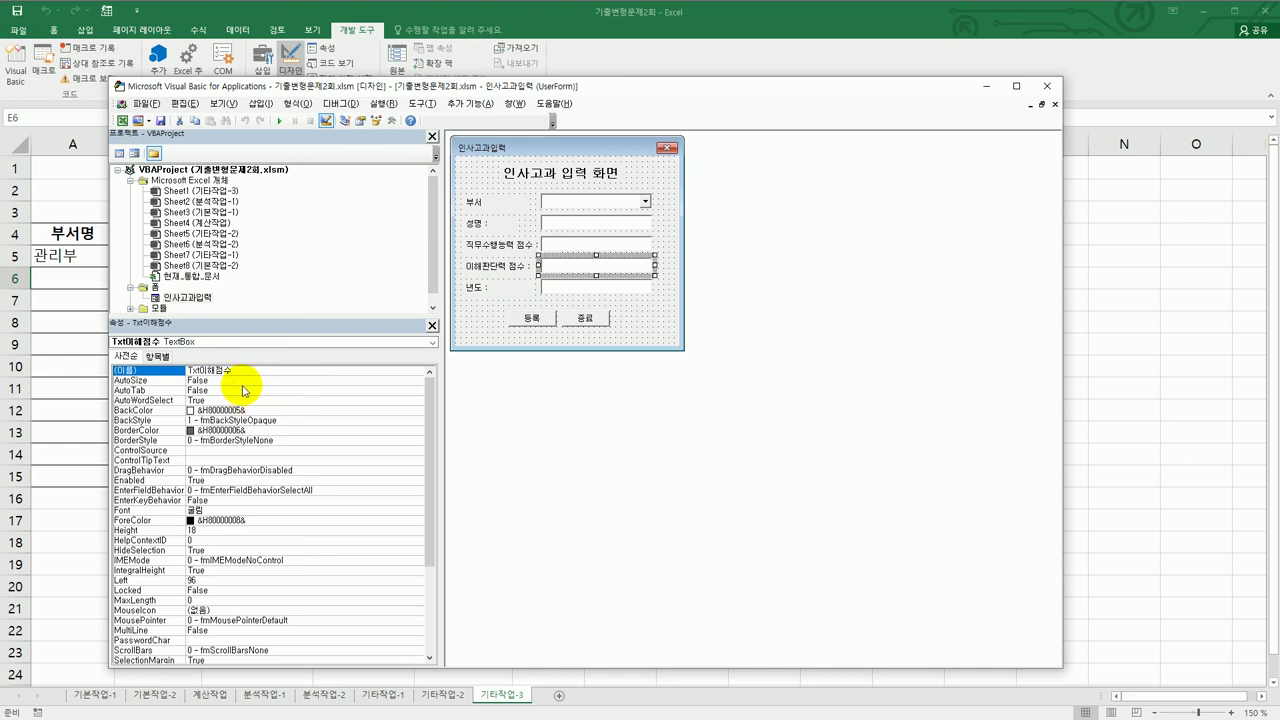
Return to the Cmd등록_Click code and change the third assignment to Cells(i, 3) = Txt직무점수.Value.
double_click(530, 318)
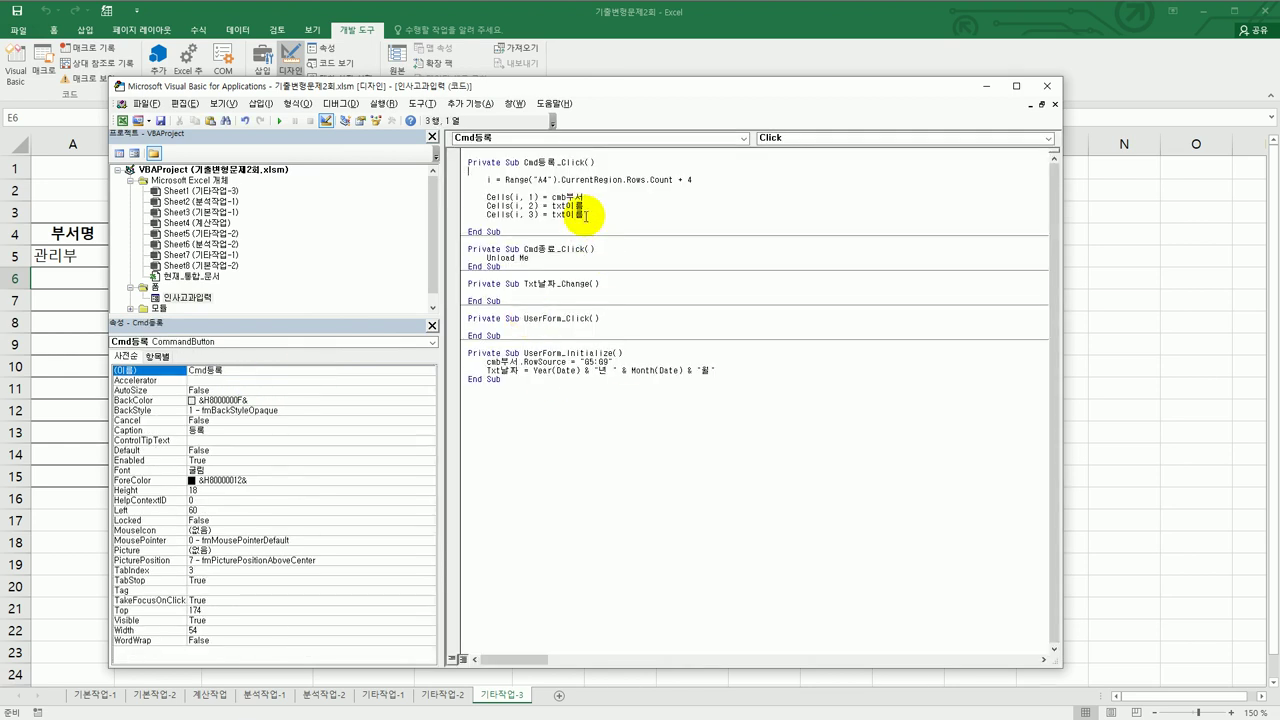
click(584, 215)
key(BackSpace)
key(BackSpace)
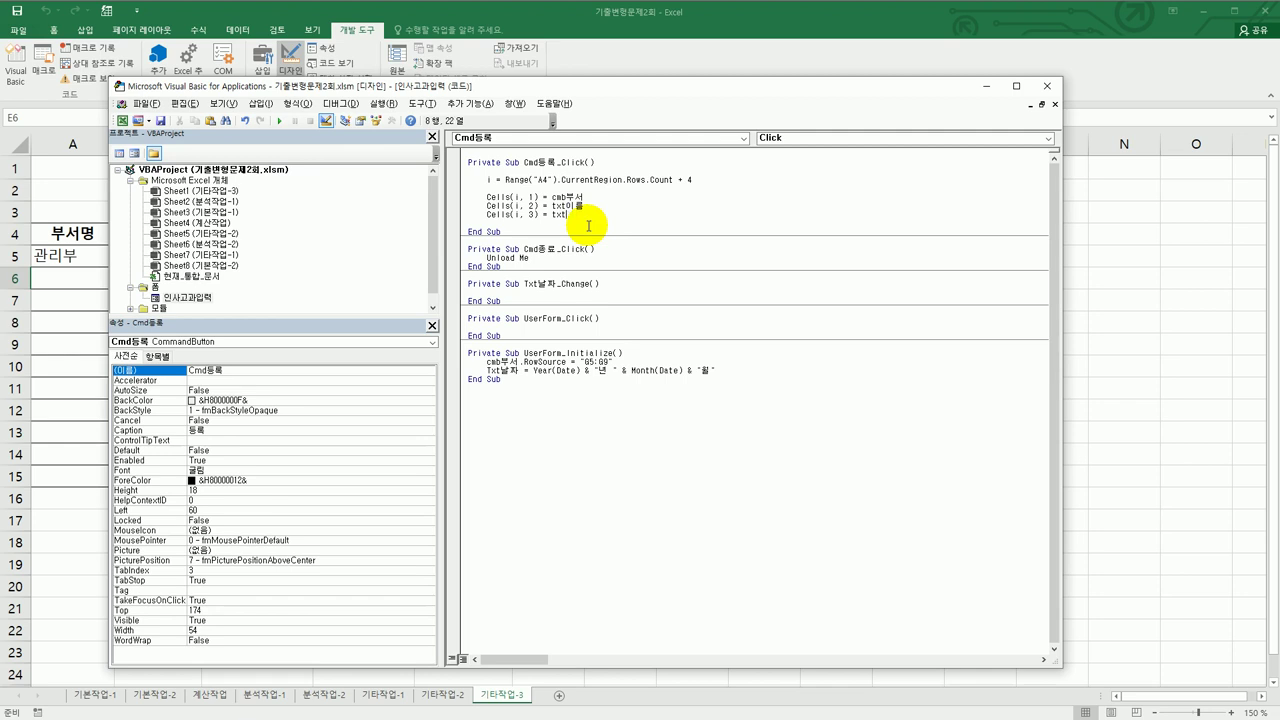
text(직무점수.)
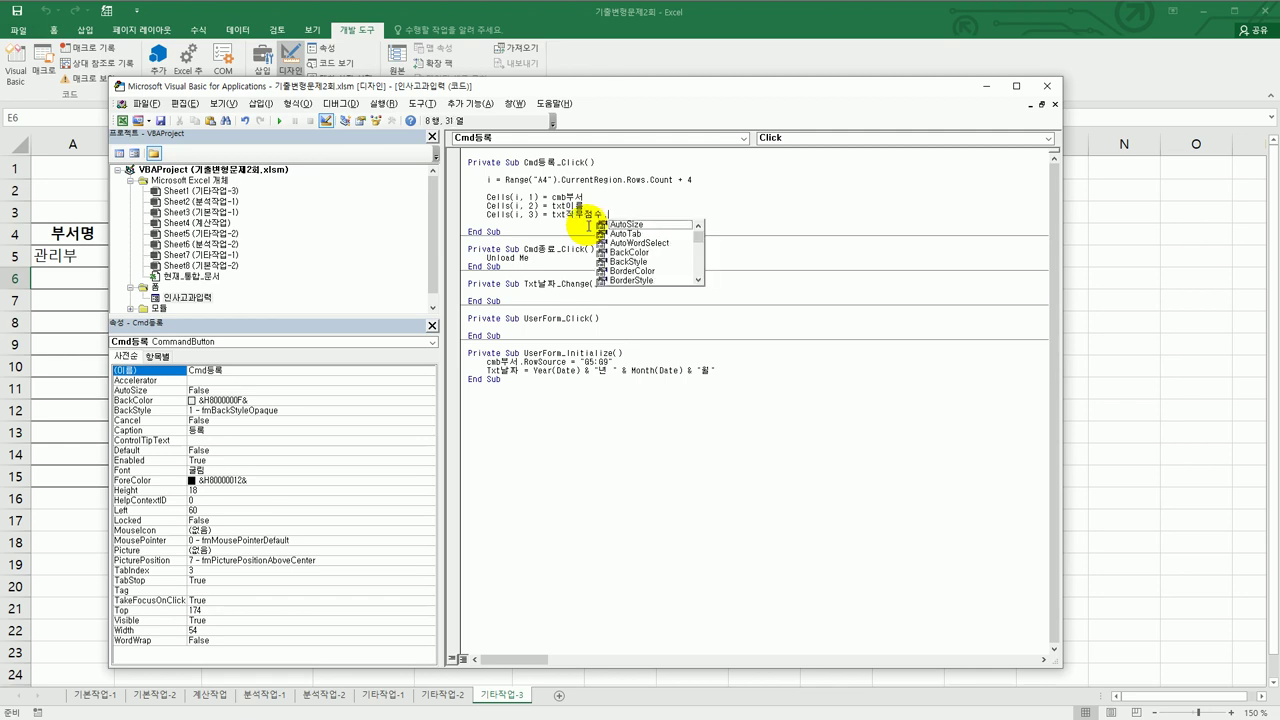
text(va)
key(Tab)
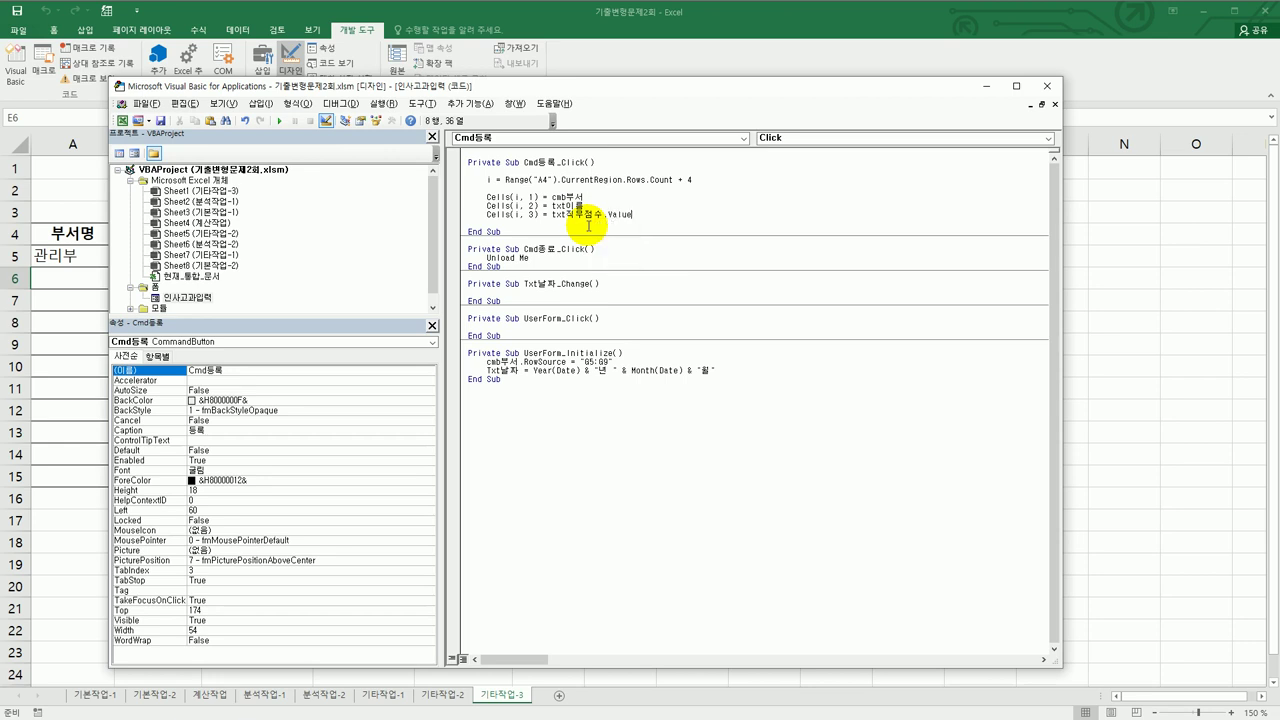
key(Return)
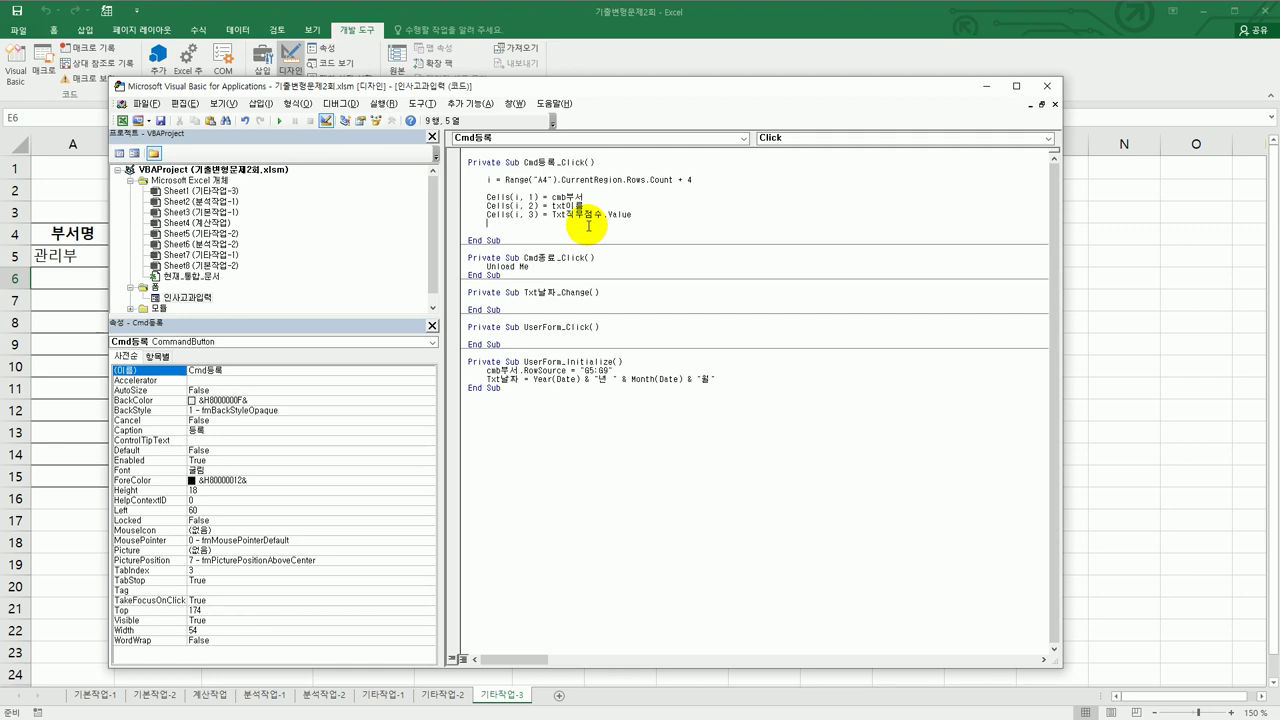
Duplicate the Cells(i, 3) line below itself and change the copy to Cells(i, 4) = Txt이해점수.Value.
key(shift+End)
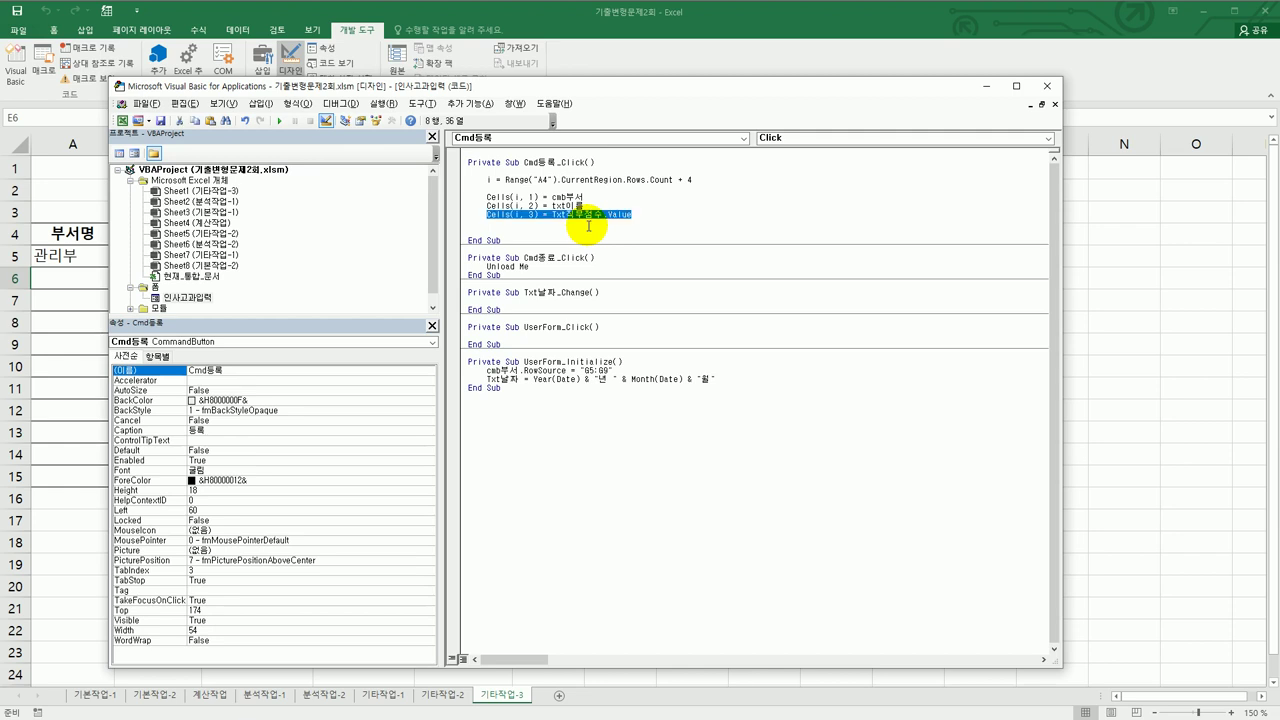
key(ctrl+c)
key(End)
key(Return)
key(ctrl+v)
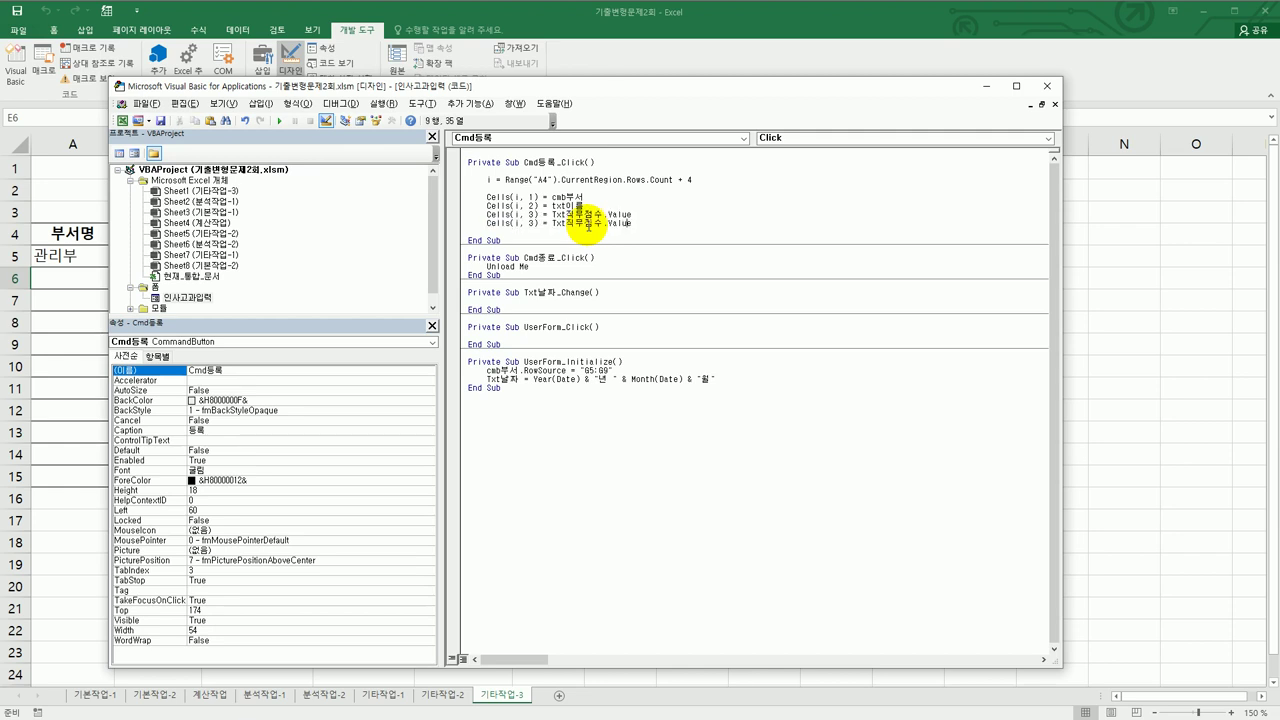
key(Left)
key(shift+Left)
text(4)
key(Right)
drag(567, 222, 589, 230)
text(d)
text(이해점)
text(수)
Paste another copy of the Cells(i, 3) line below the Cells(i, 4) line and set its column index to 5.
key(Return)
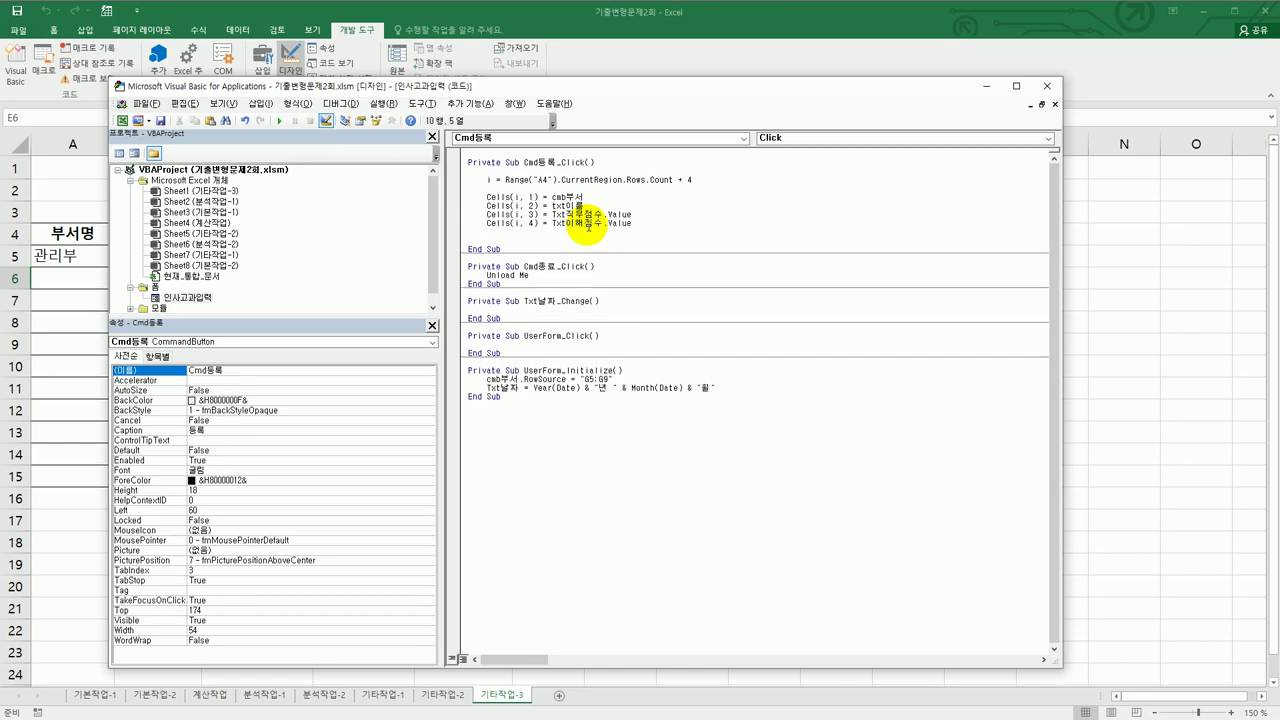
key(ctrl+v)
key(Left)
key(Left)
key(Left)
key(Left)
key(Left)
key(Left)
key(Left)
key(shift+Left)
text(5)
Replace the value assigned to Cells(i, 5) with the average (Cells(i, 3) + Cells(i, 4)) / 2.
key(Right)
key(Right)
key(shift+End)
text(()
text((ㅊㄷ)
key(BackSpace)
key(BackSpace)
key(Hangul)
text(cells()
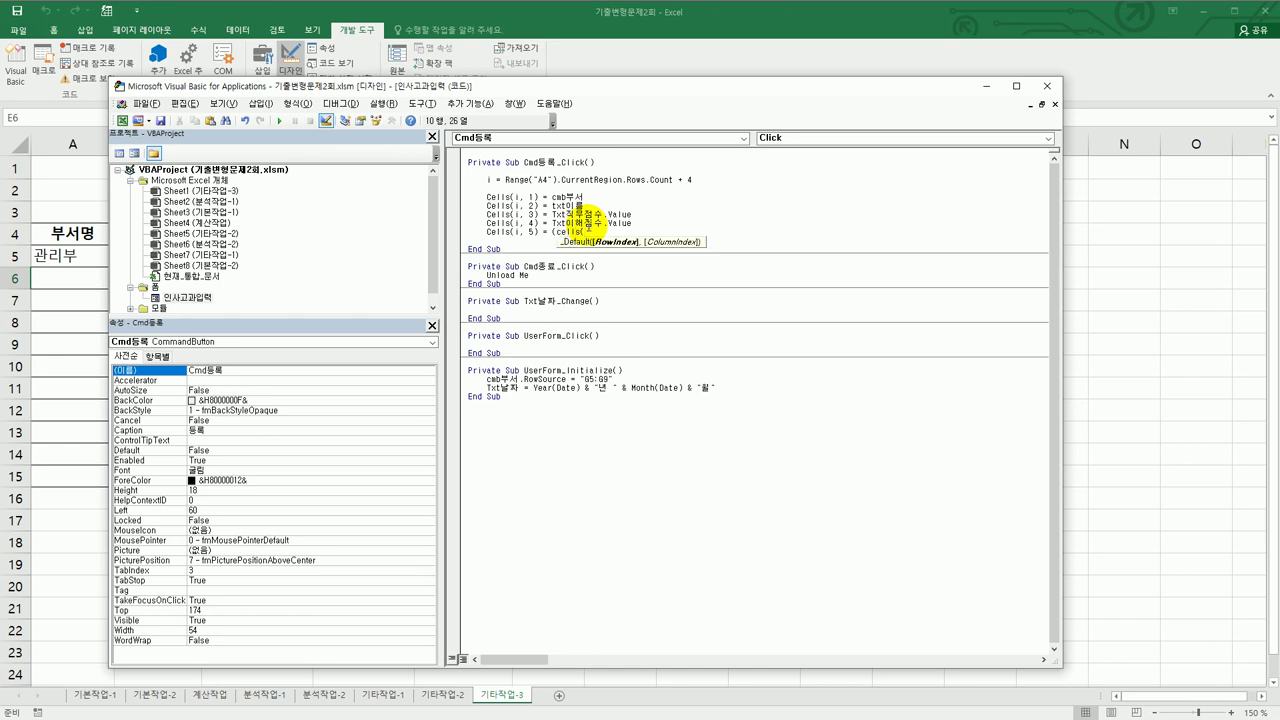
text(i, 3)
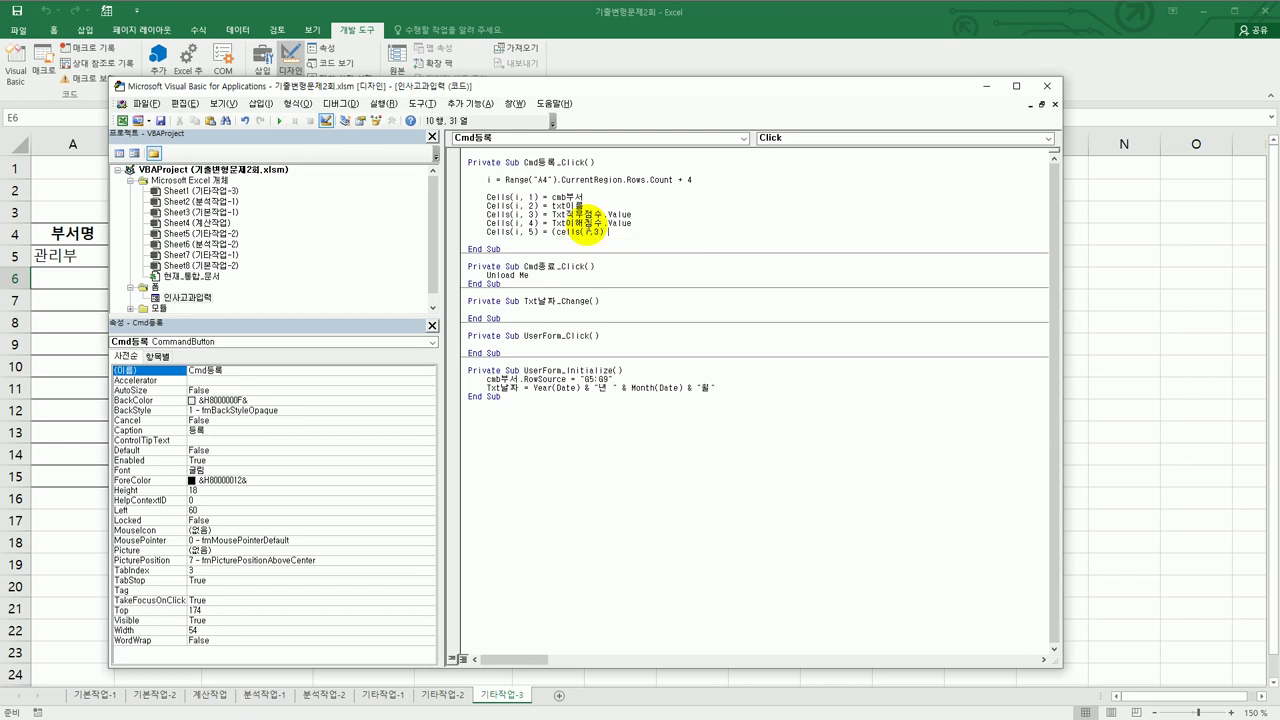
text() + cells(i,4))/2)
key(Return)
Close the code editor, turn off Design Mode and launch the 인사고과입력 form from sheet 기타작업-3.
click(1045, 88)
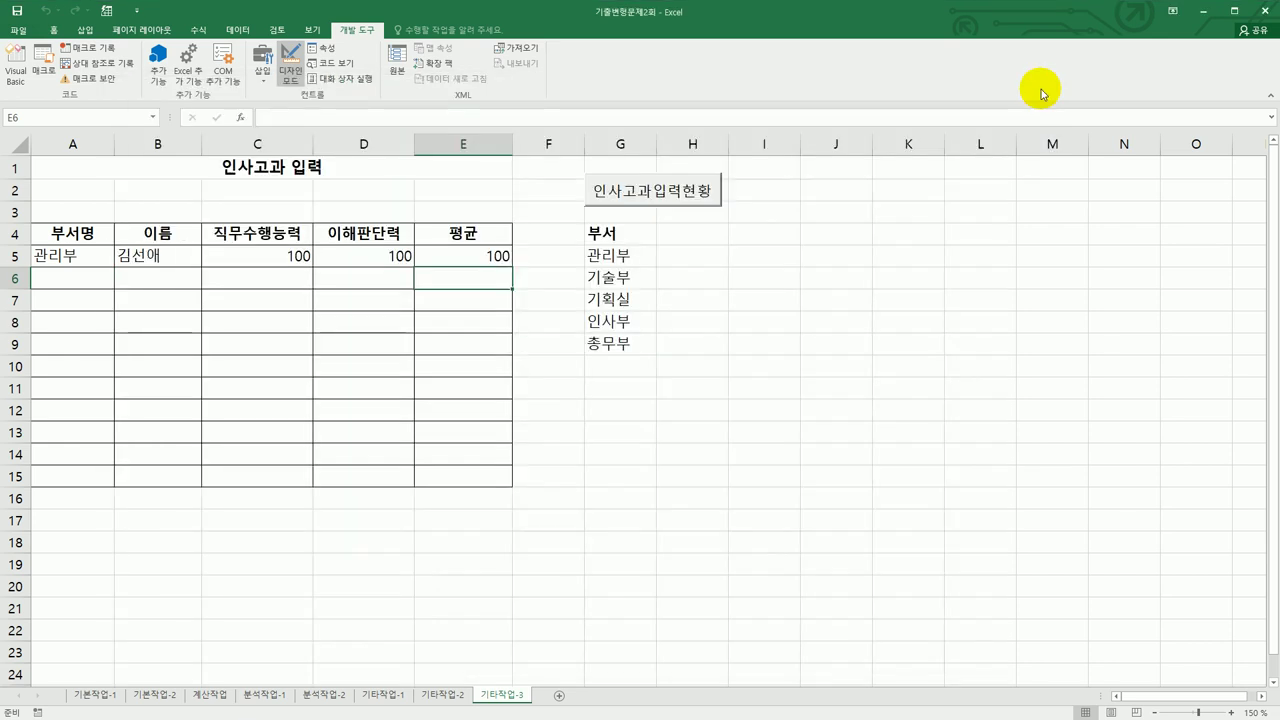
click(290, 72)
click(761, 305)
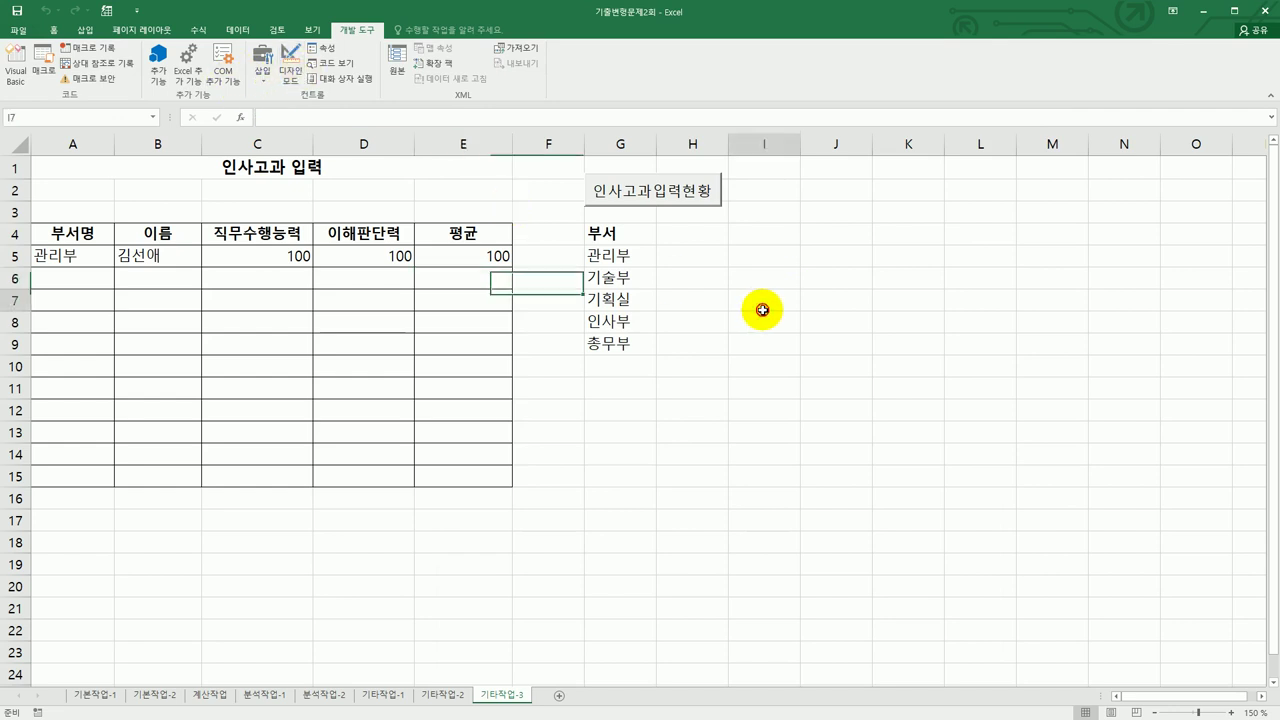
click(675, 201)
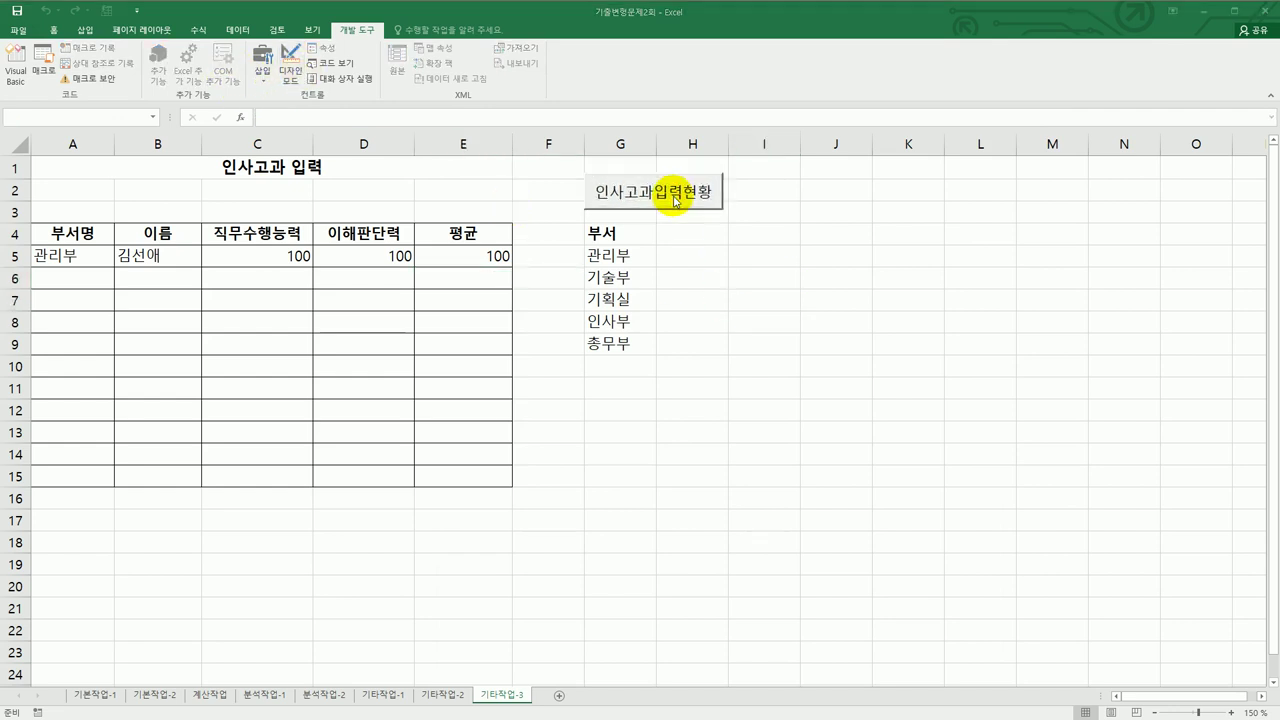
Register a test entry in the form with department 기술부, an employee name and 90 for both scores, then close the form.
drag(673, 270, 1013, 276)
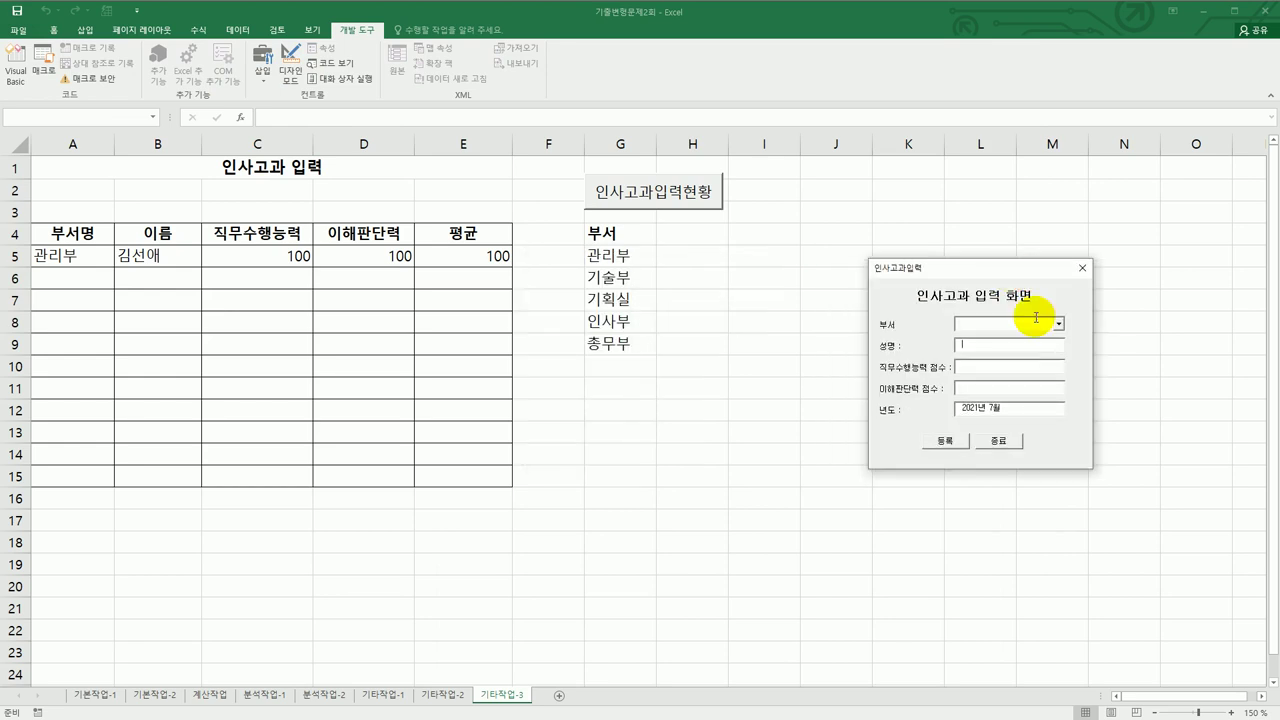
click(1058, 323)
click(1032, 343)
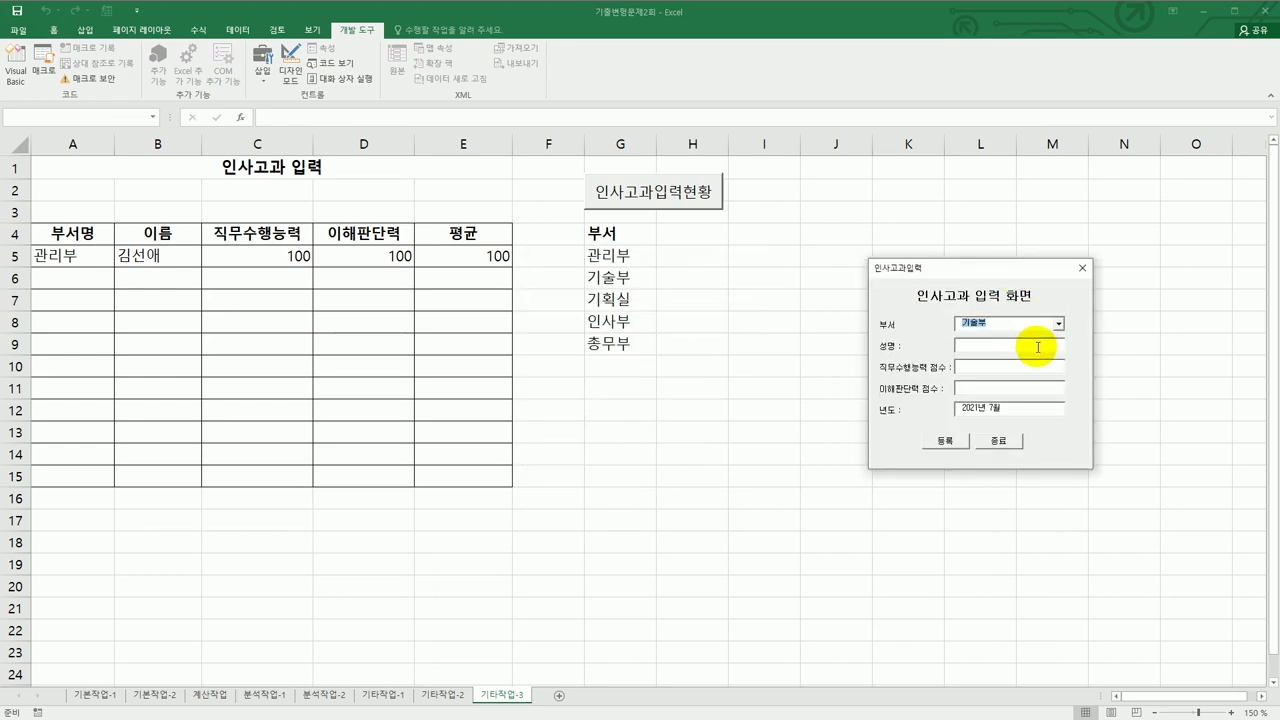
click(1028, 349)
text(김)
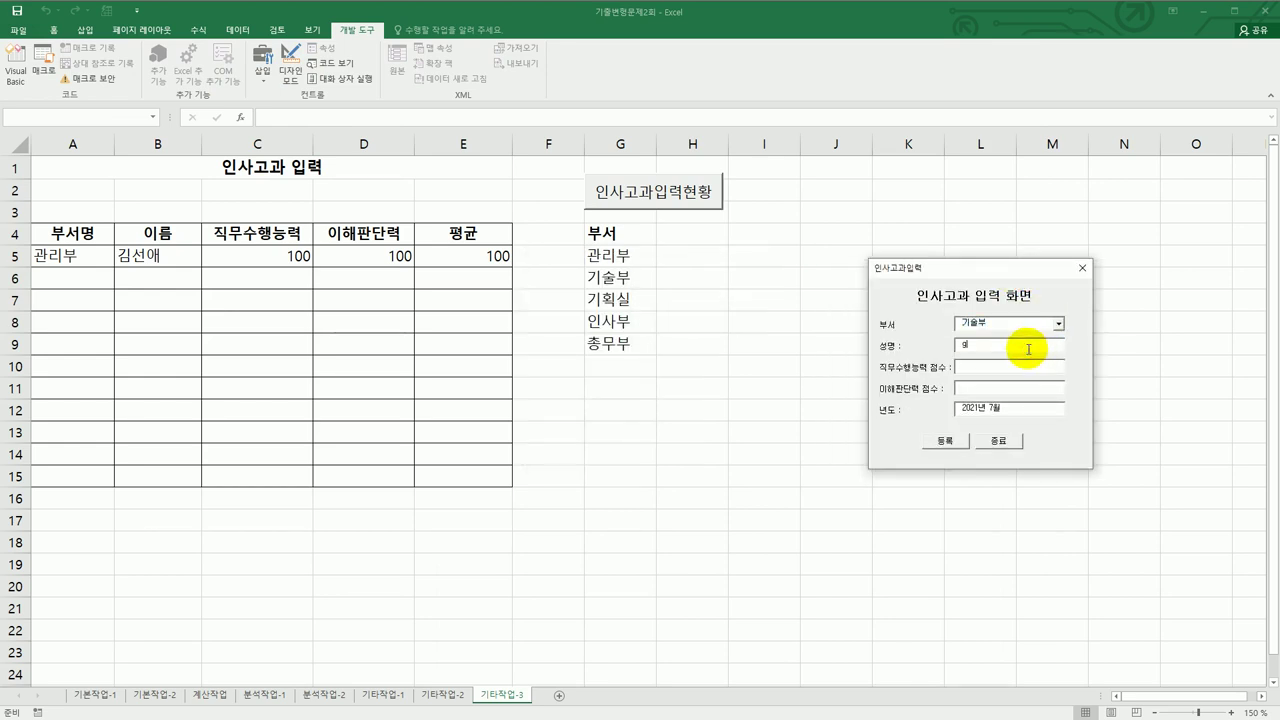
text(길동)
key(Tab)
text(9090)
click(941, 443)
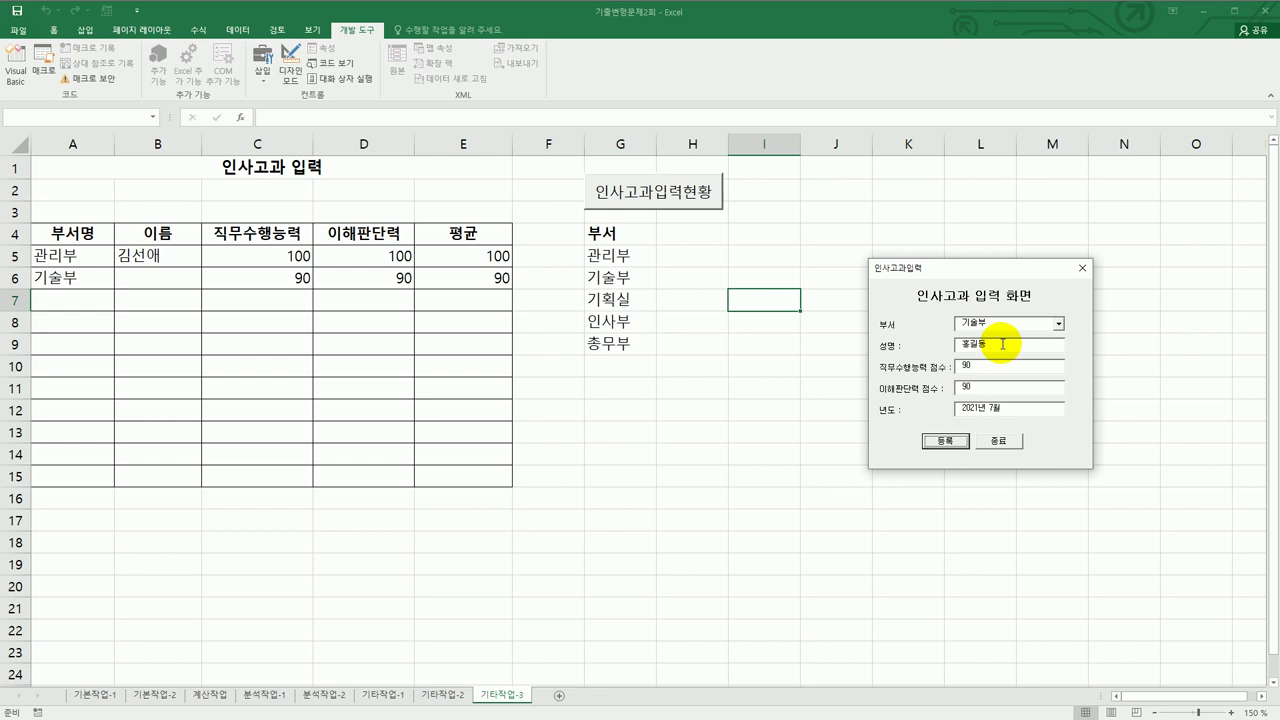
click(1000, 441)
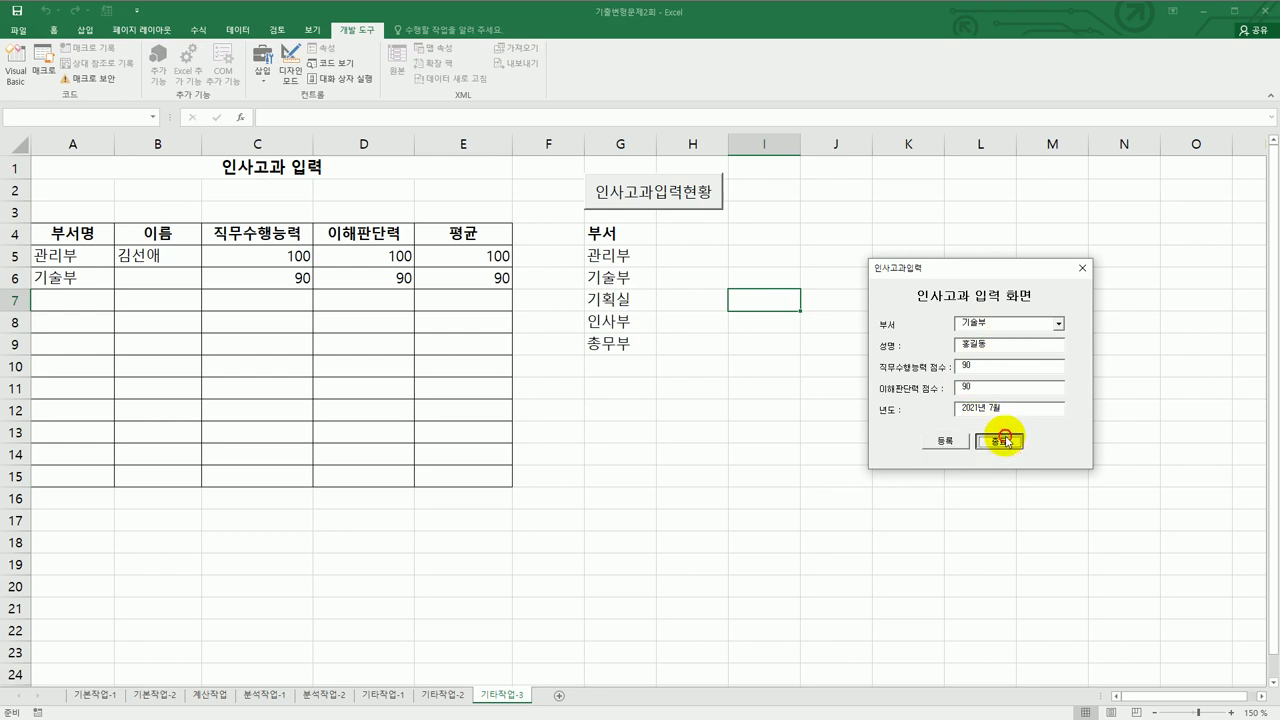
Check the control name of the form's 성명 text box and change the Cells(i, 2) assignment to Txt성명.
click(15, 64)
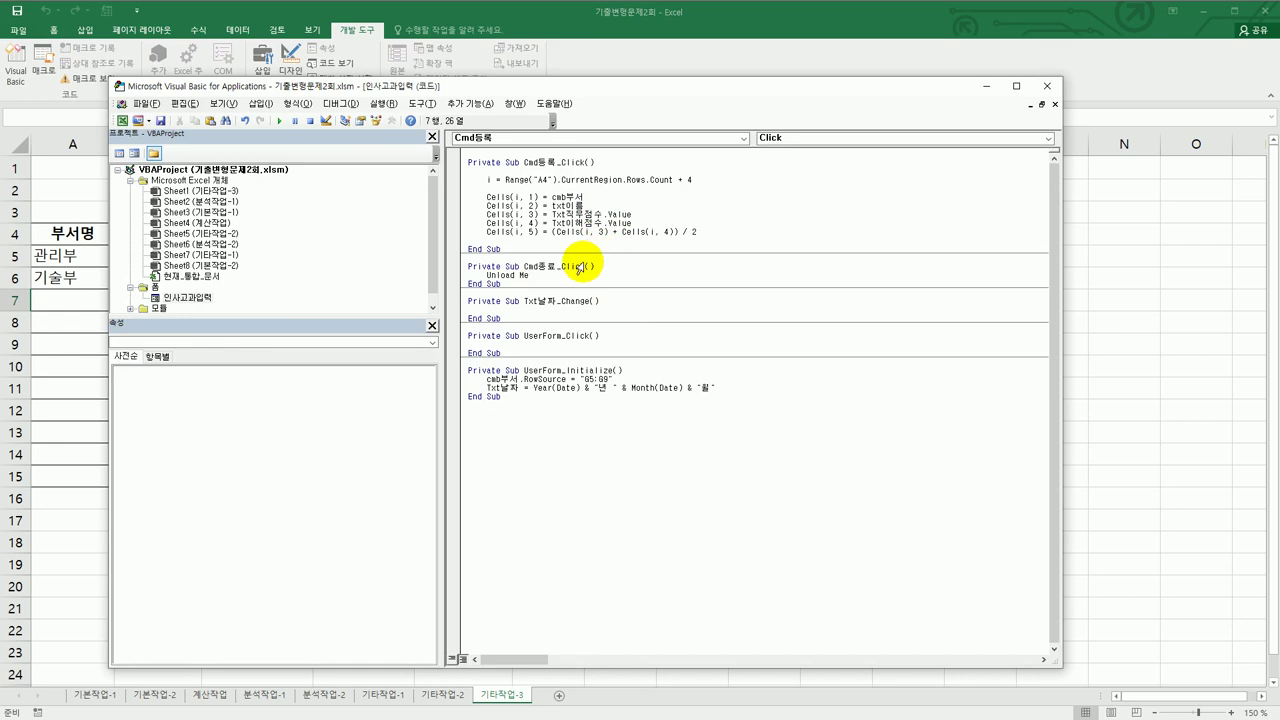
double_click(180, 297)
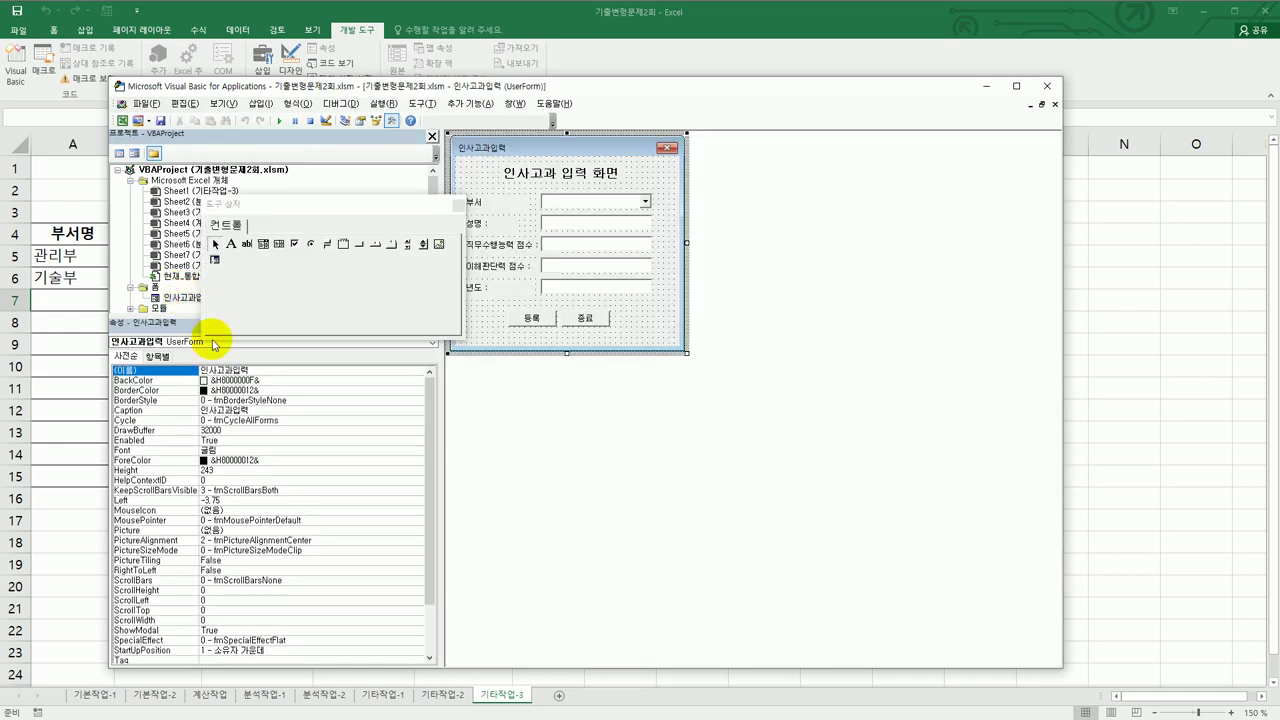
click(585, 224)
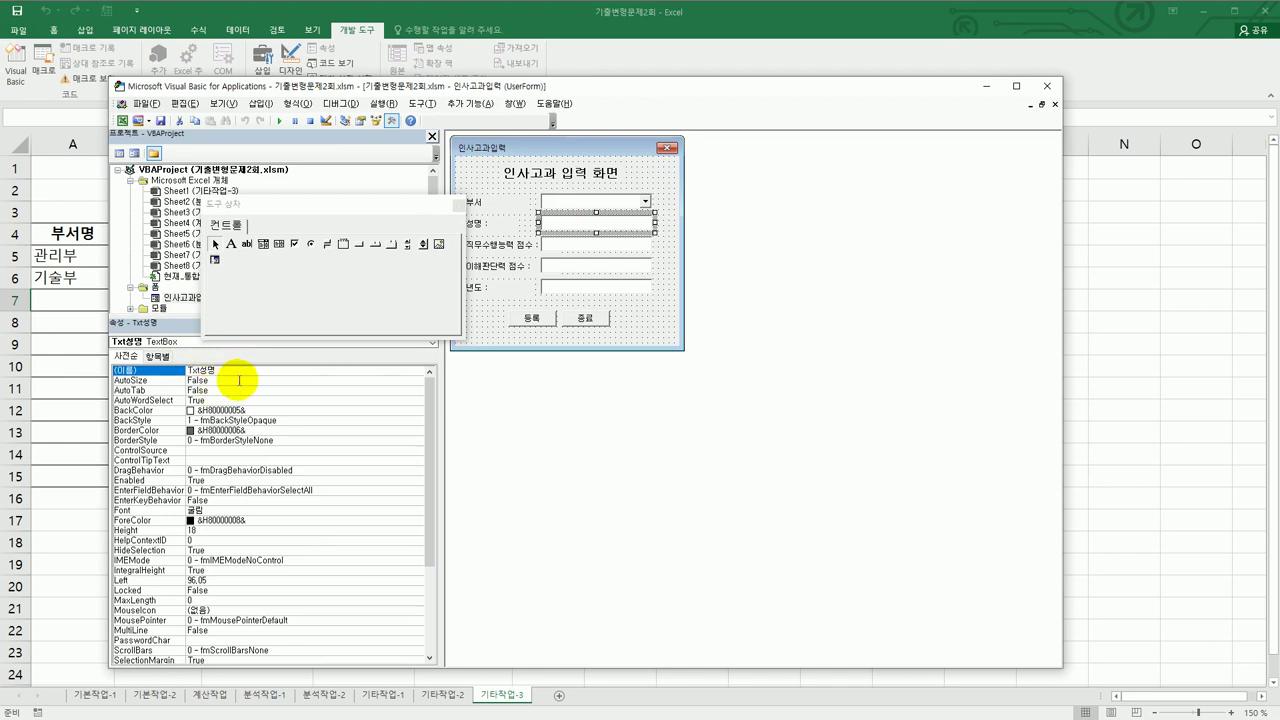
double_click(533, 318)
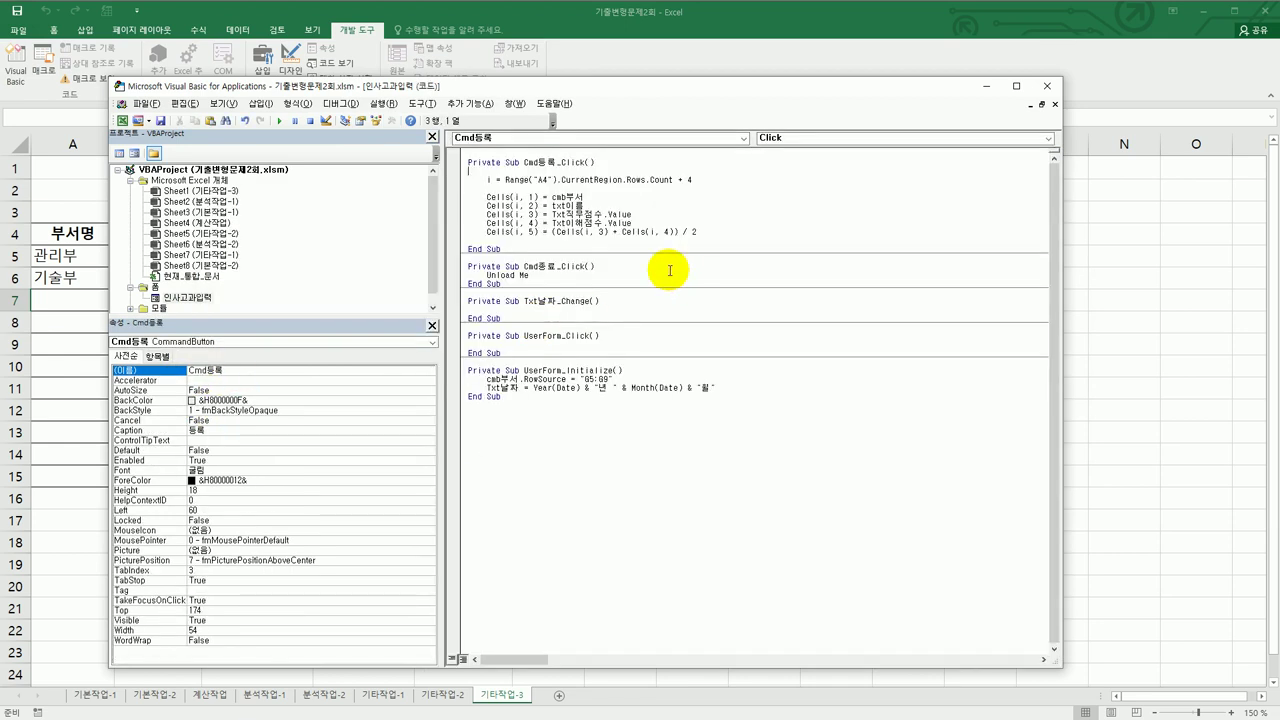
drag(567, 205, 592, 206)
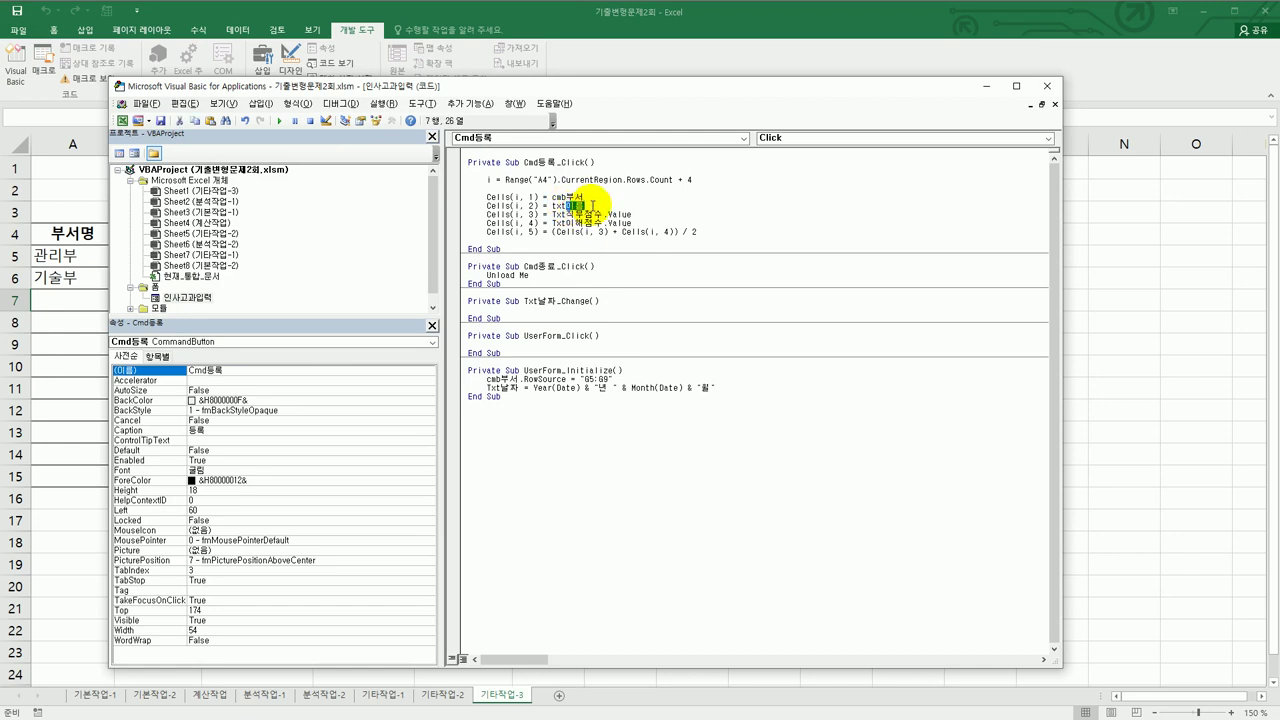
text(t성명)
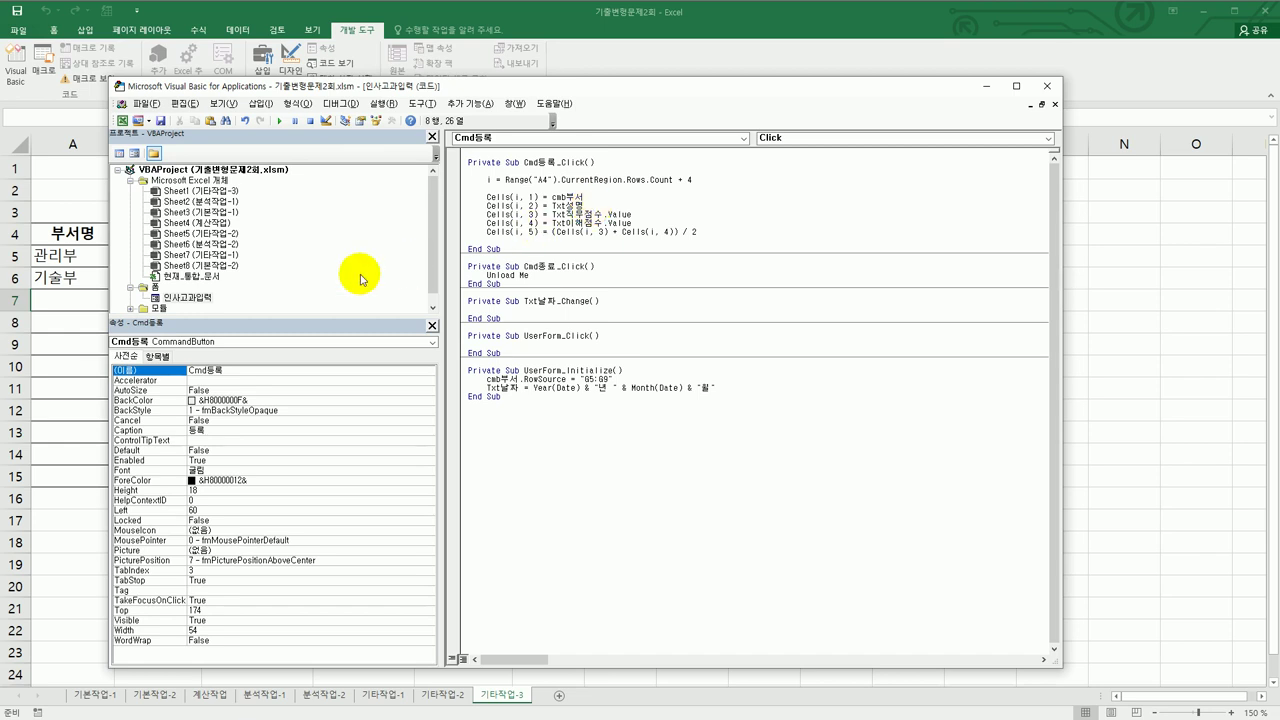
Check the control name of the 직무수행능력 점수 text box in the form designer, then close the code editor.
click(188, 298)
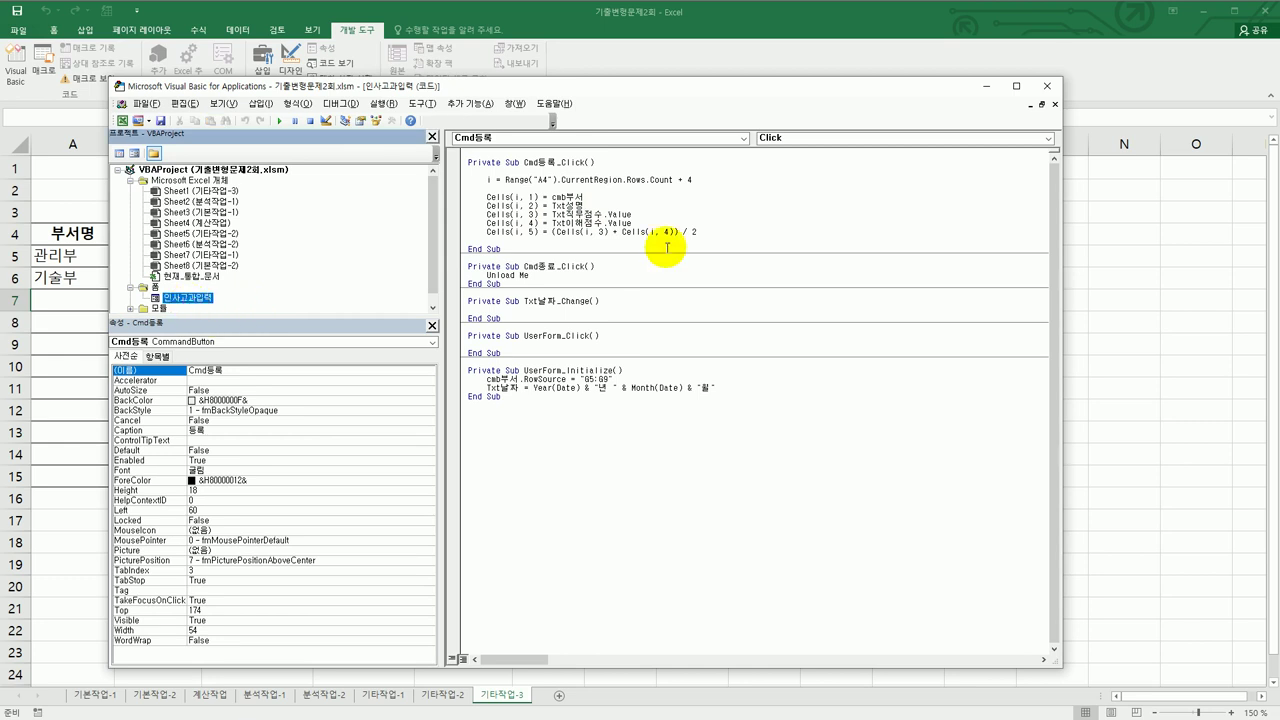
double_click(194, 299)
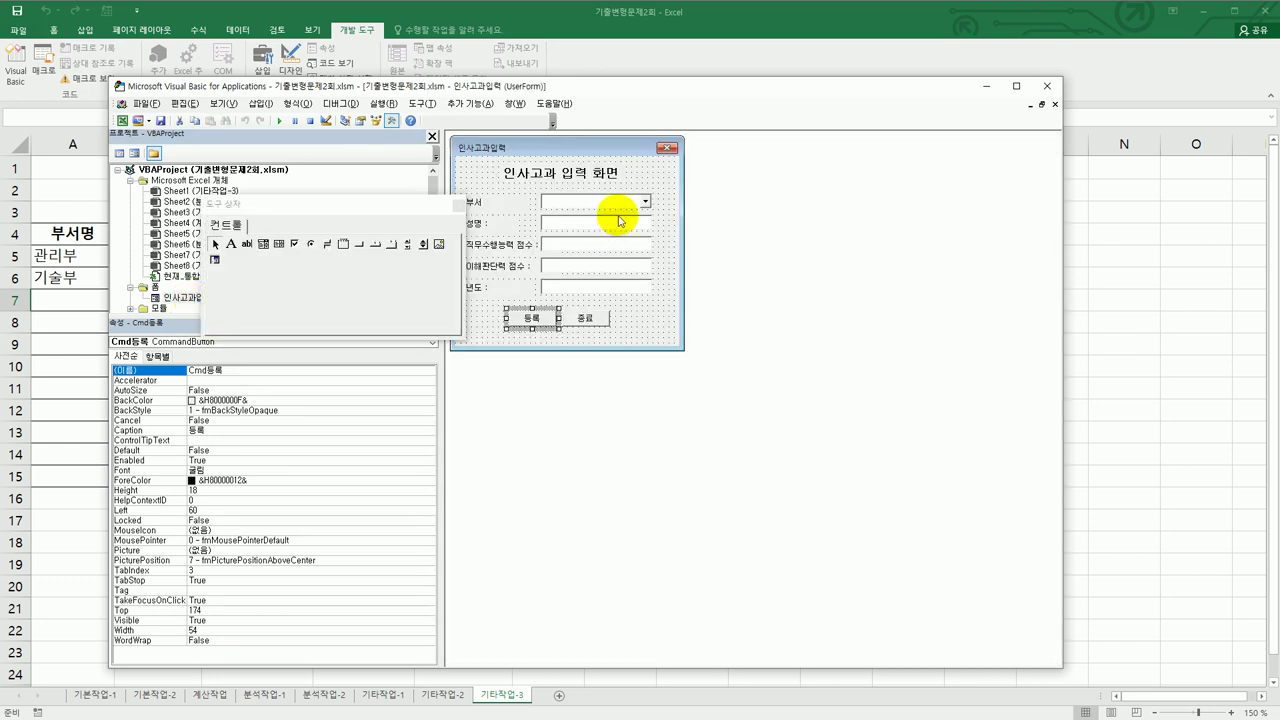
click(607, 240)
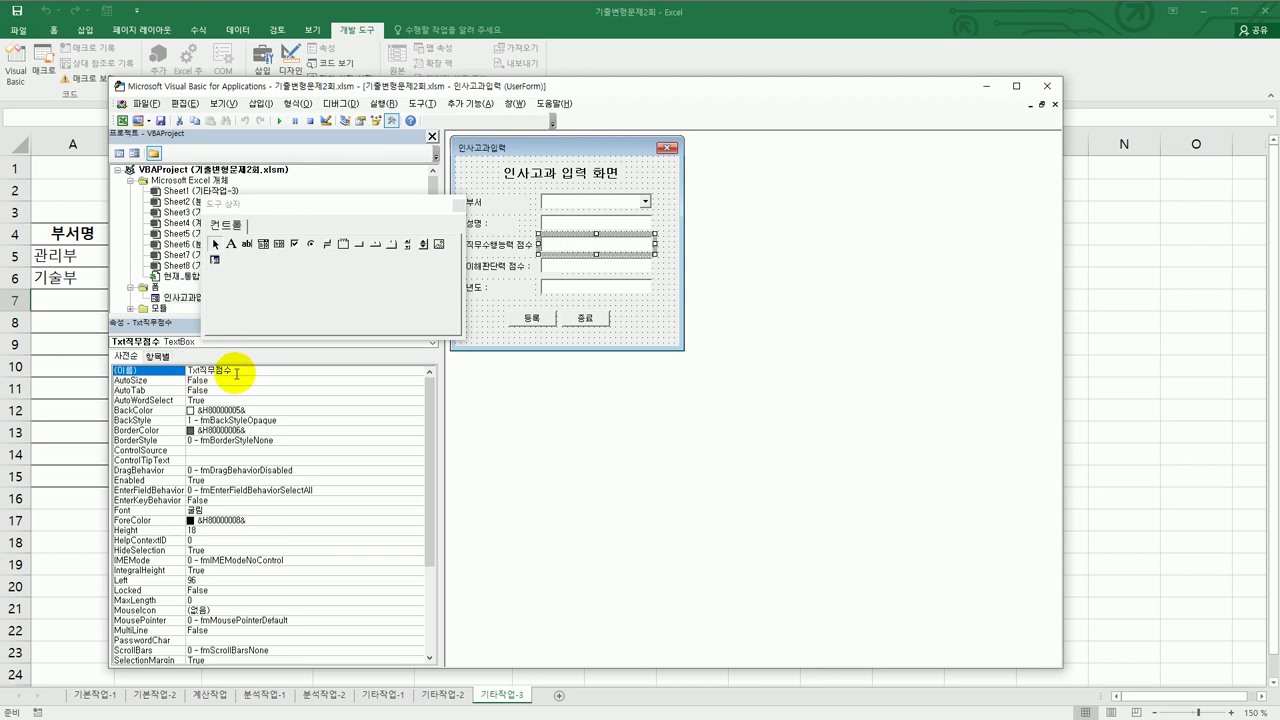
click(1044, 89)
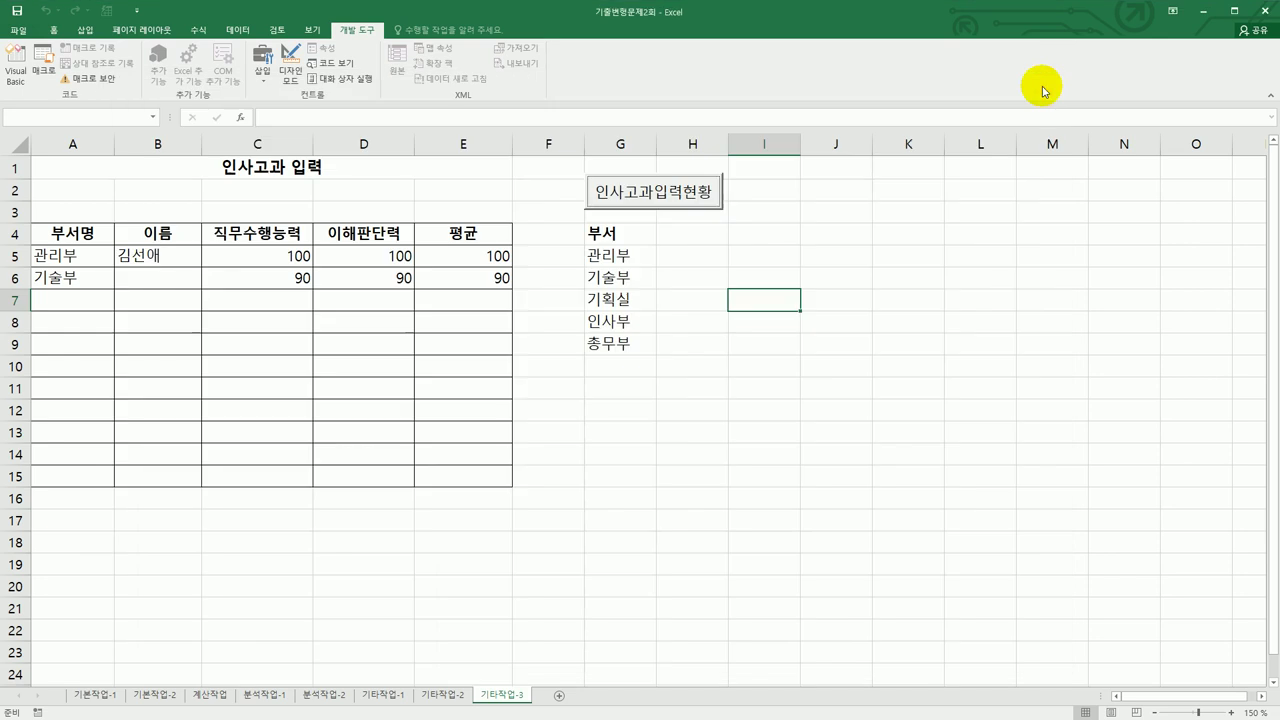
Reopen the 인사고과입력 form, register department 인사부 with an employee name and 85 for both scores, and close the form.
click(880, 297)
click(683, 209)
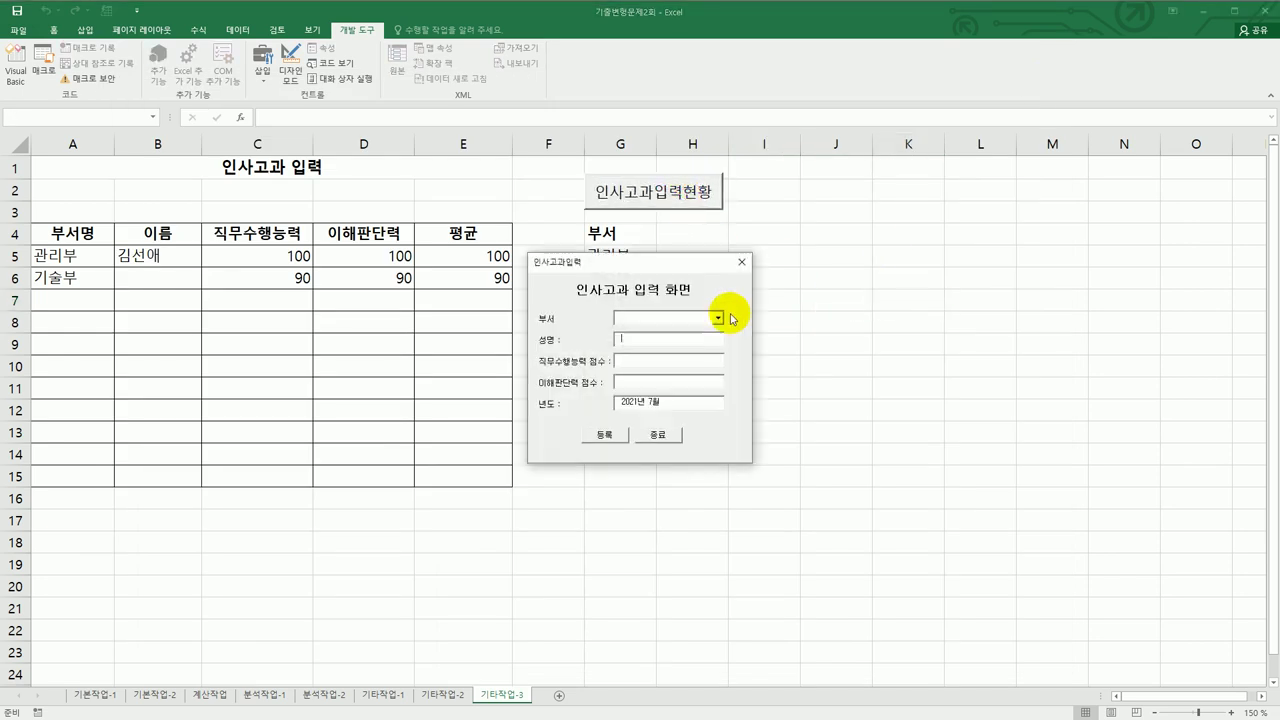
click(718, 318)
click(671, 355)
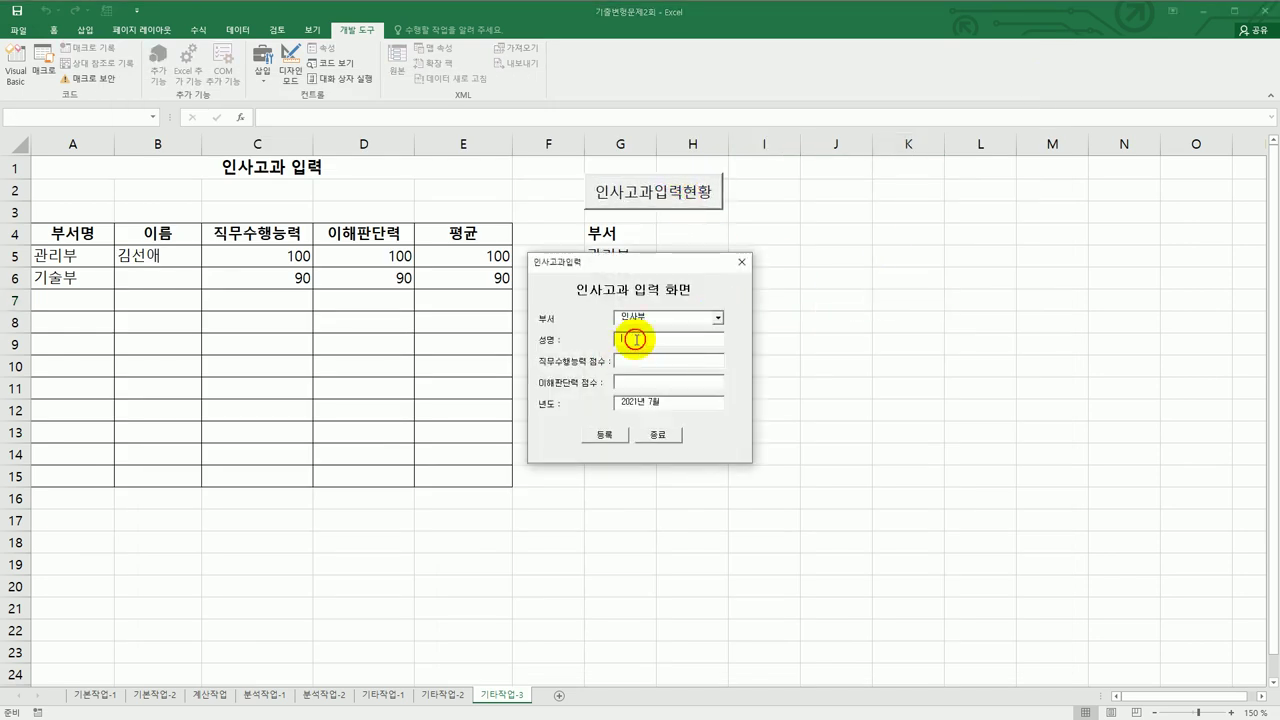
click(665, 338)
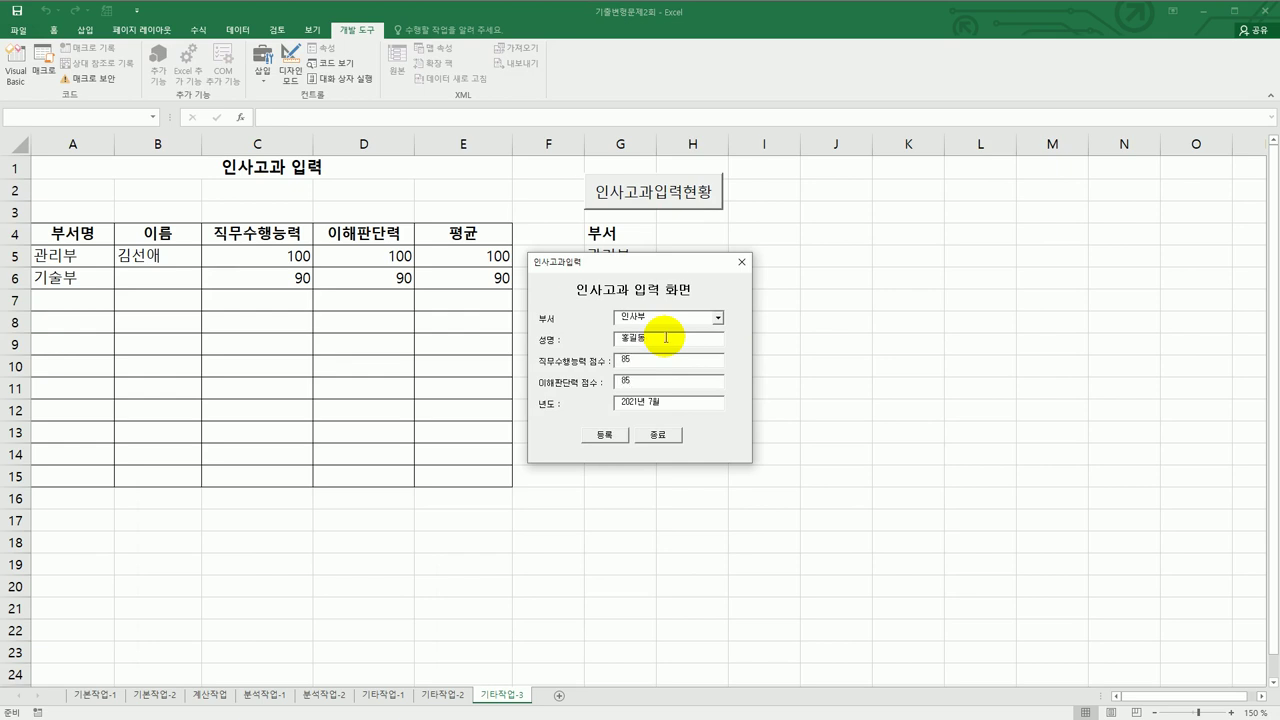
click(598, 437)
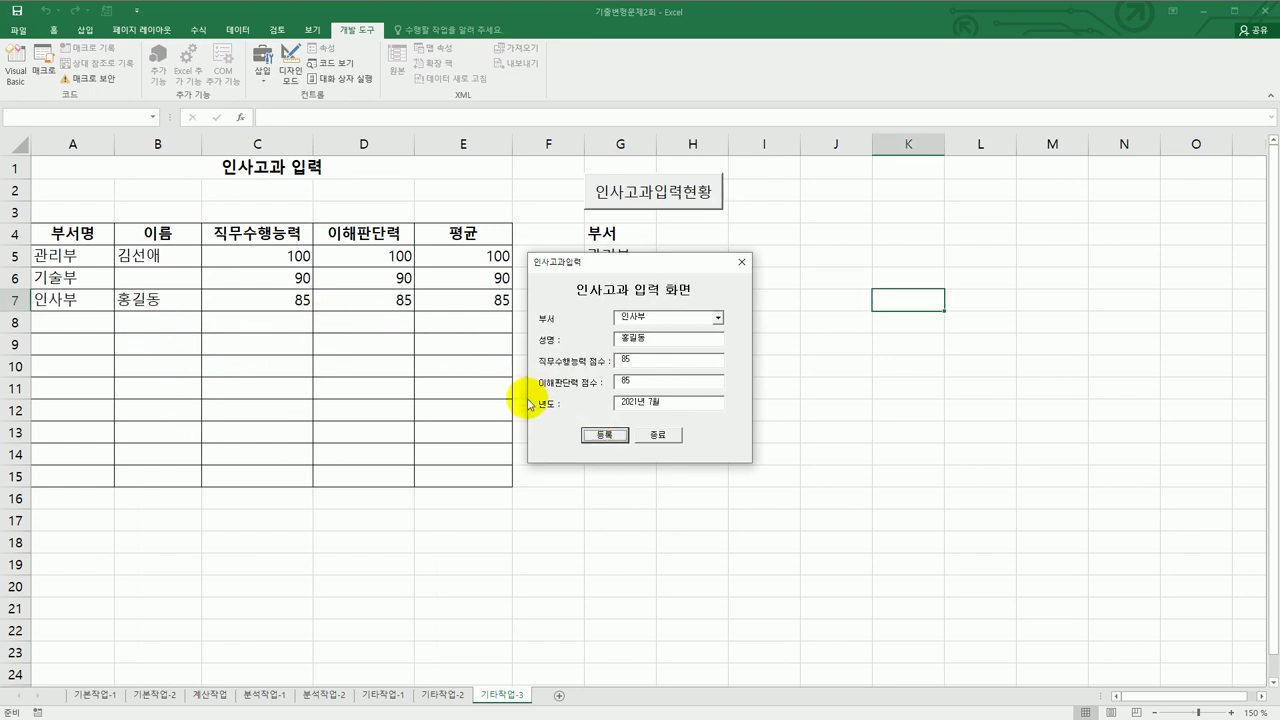
click(665, 436)
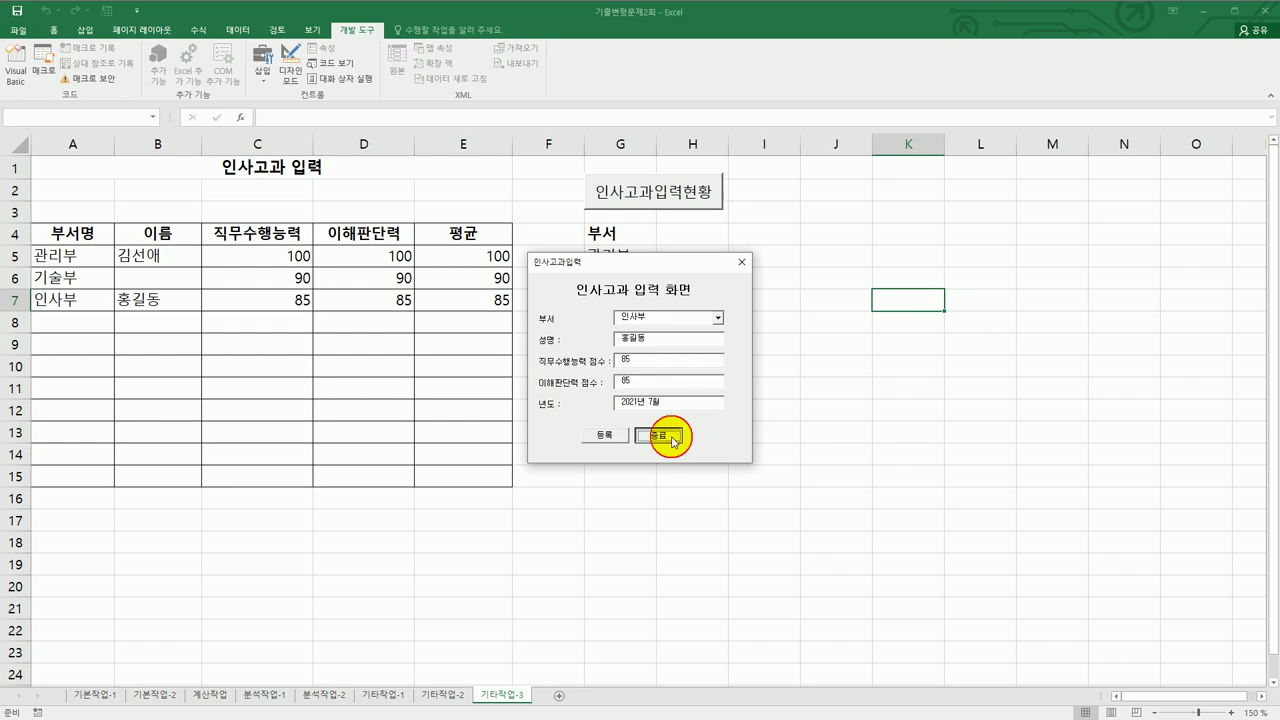
click(743, 578)
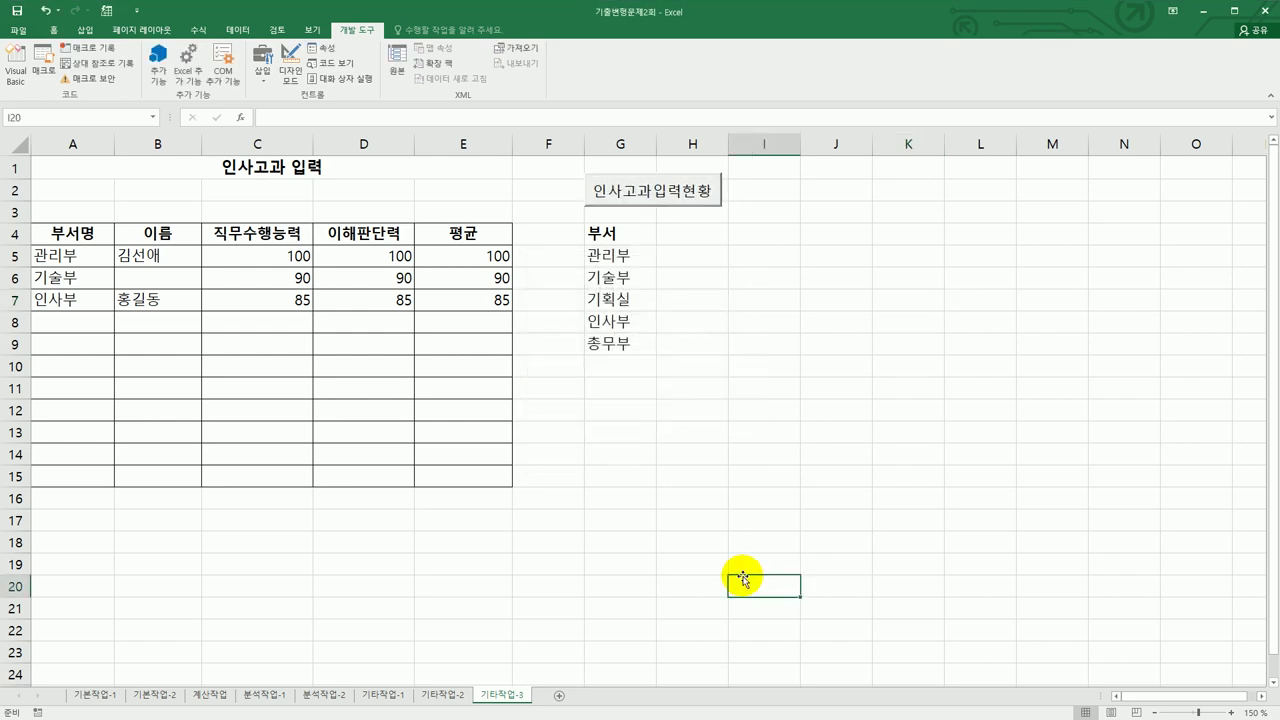